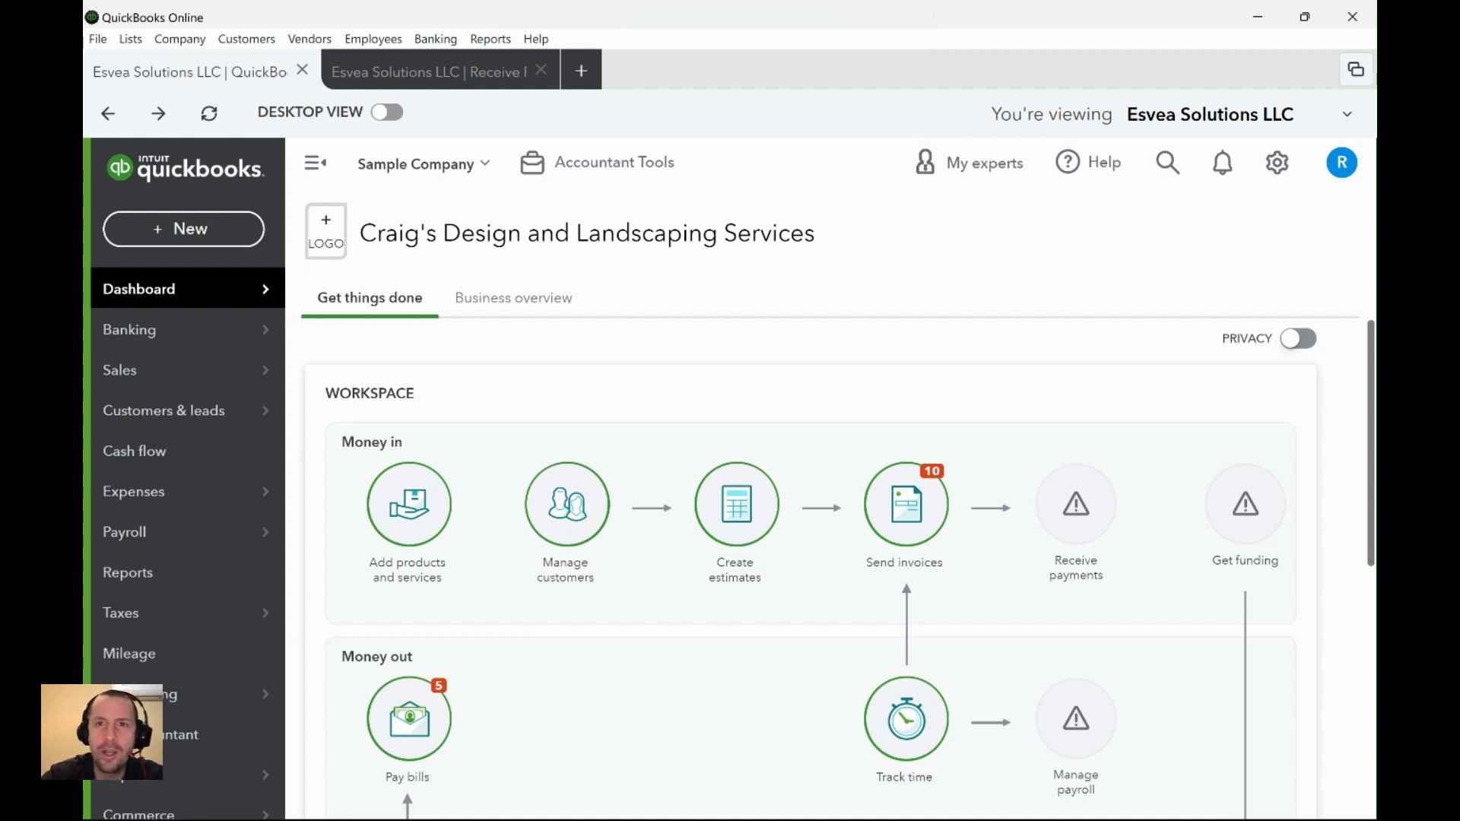
- Compare the company dashboard with the open Transaction Report and examine the dashboard's Money in and Money out workspace
{"action": "left_click", "coordinate": [434, 71]}
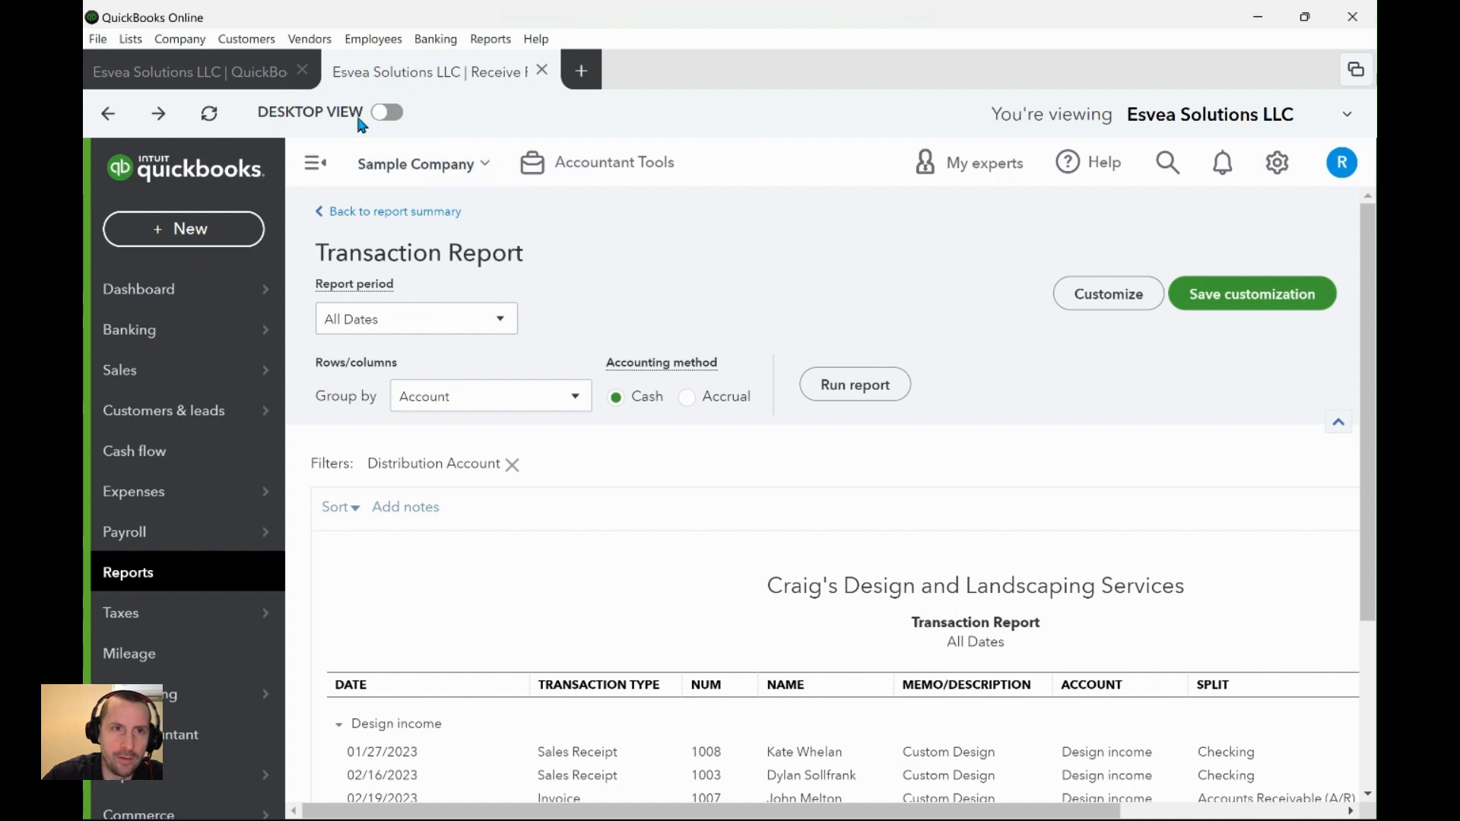
{"action": "left_click", "coordinate": [212, 77]}
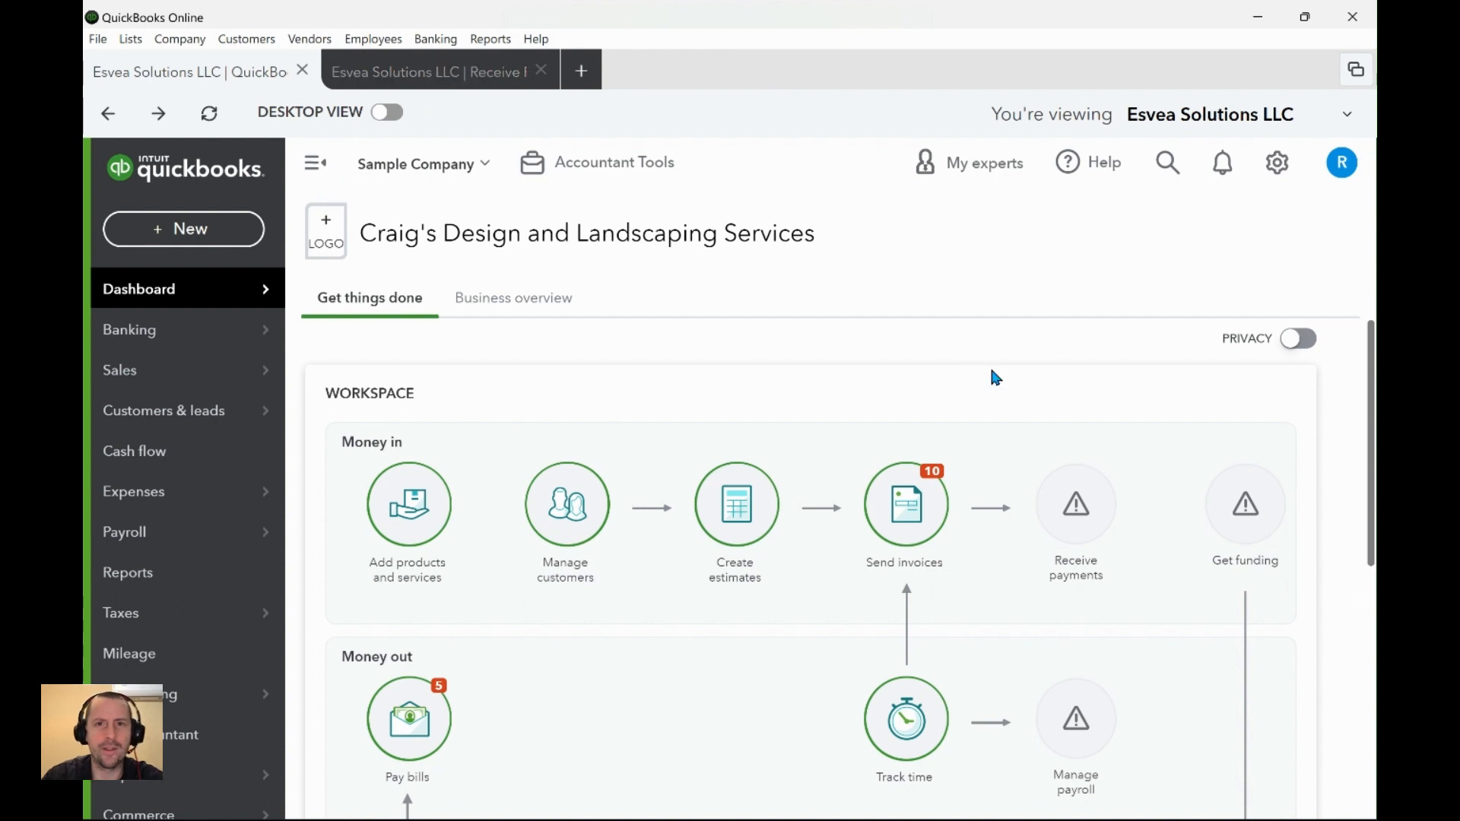
{"action": "scroll", "coordinate": [880, 403], "scroll_direction": "down", "scroll_amount": 6}
{"action": "scroll", "coordinate": [789, 680], "scroll_direction": "up", "scroll_amount": 5}
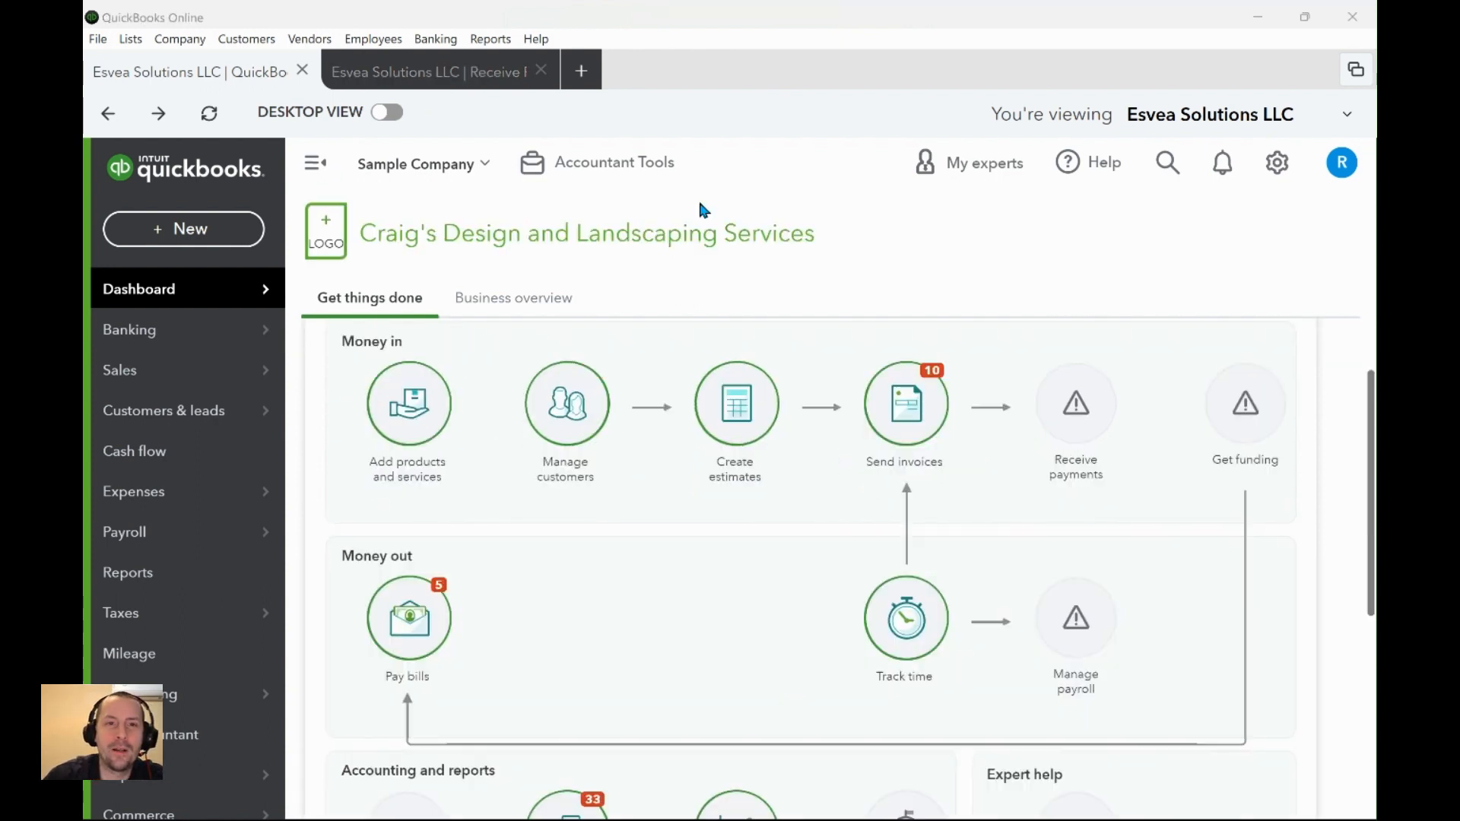
{"action": "scroll", "coordinate": [1350, 409], "scroll_direction": "down", "scroll_amount": 1}
{"action": "scroll", "coordinate": [1349, 404], "scroll_direction": "up", "scroll_amount": 3}
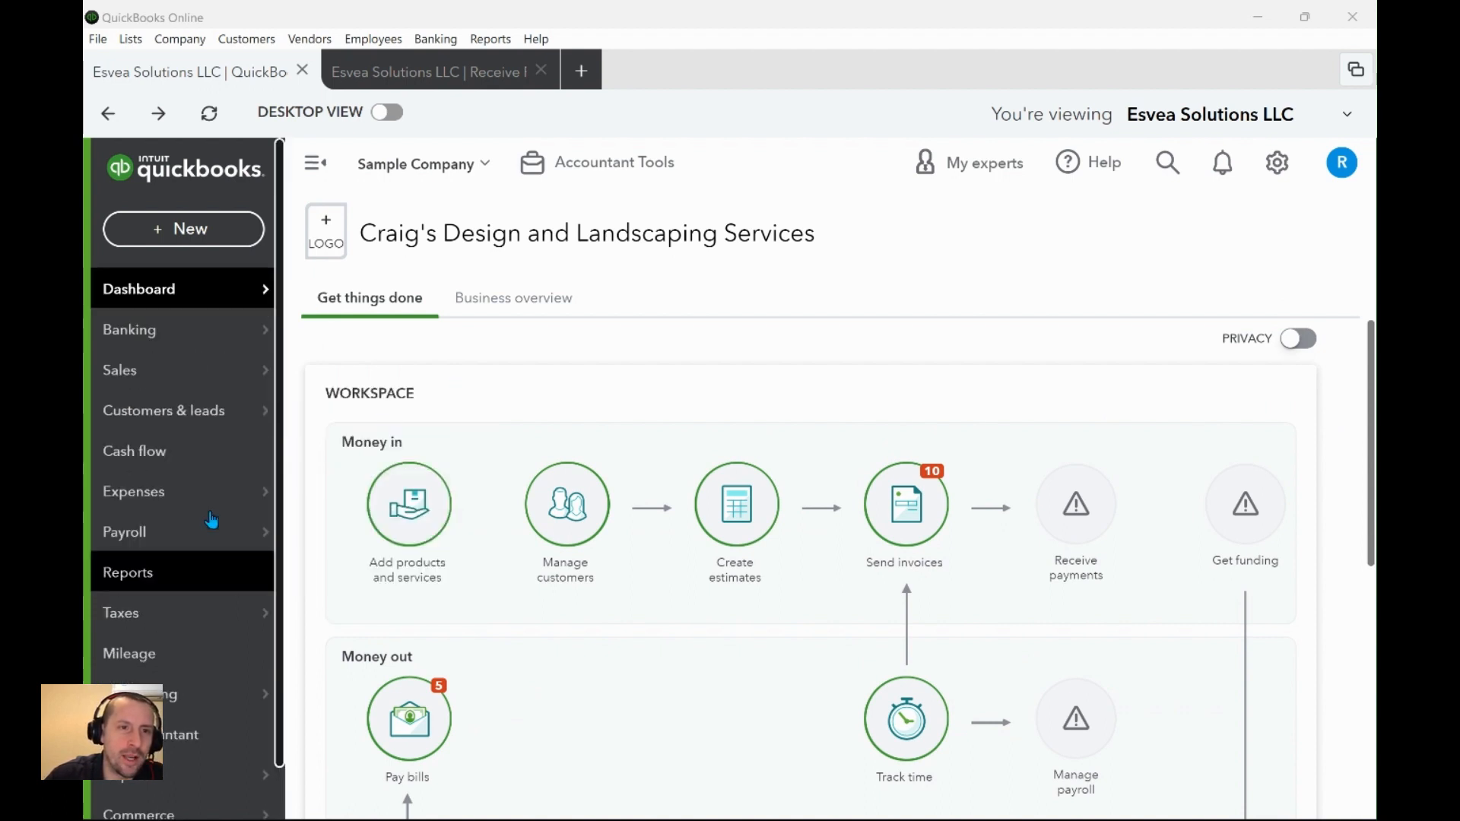
{"action": "left_click", "coordinate": [425, 84]}
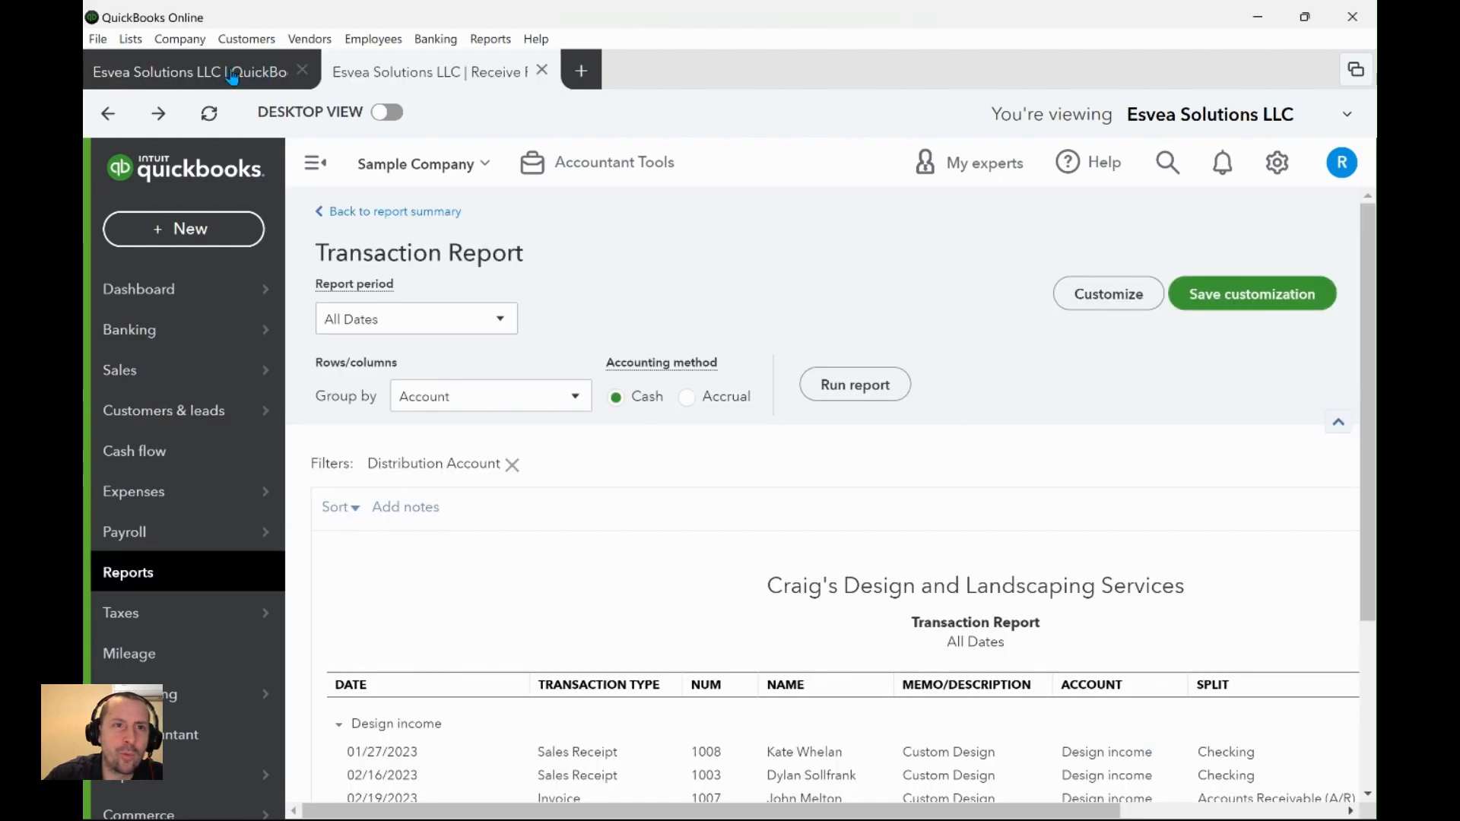
{"action": "left_click", "coordinate": [235, 77]}
{"action": "left_click", "coordinate": [419, 81]}
{"action": "left_click", "coordinate": [209, 79]}
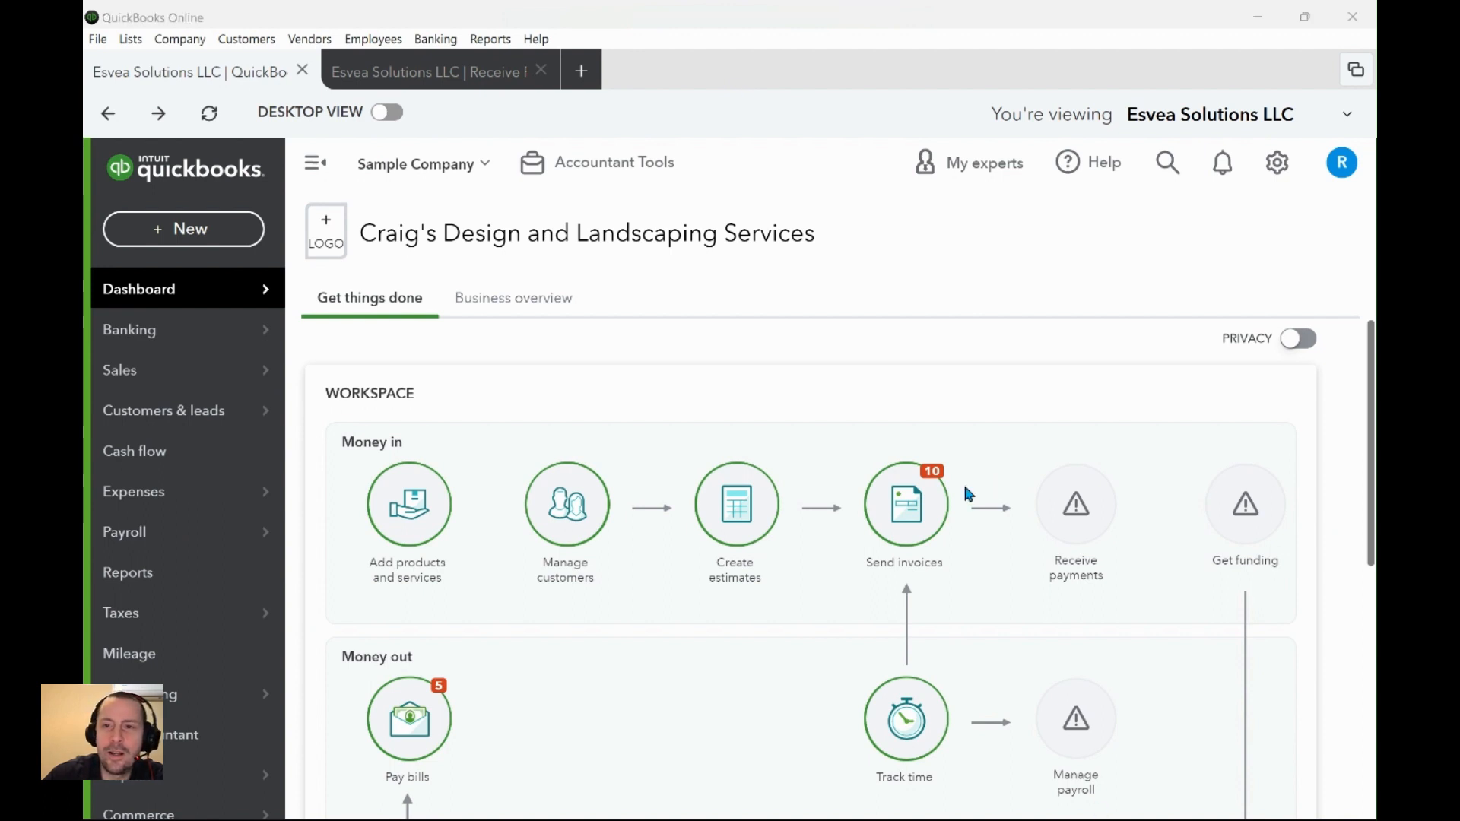
{"action": "scroll", "coordinate": [1334, 437], "scroll_direction": "down", "scroll_amount": 3}
{"action": "scroll", "coordinate": [1338, 449], "scroll_direction": "up", "scroll_amount": 3}
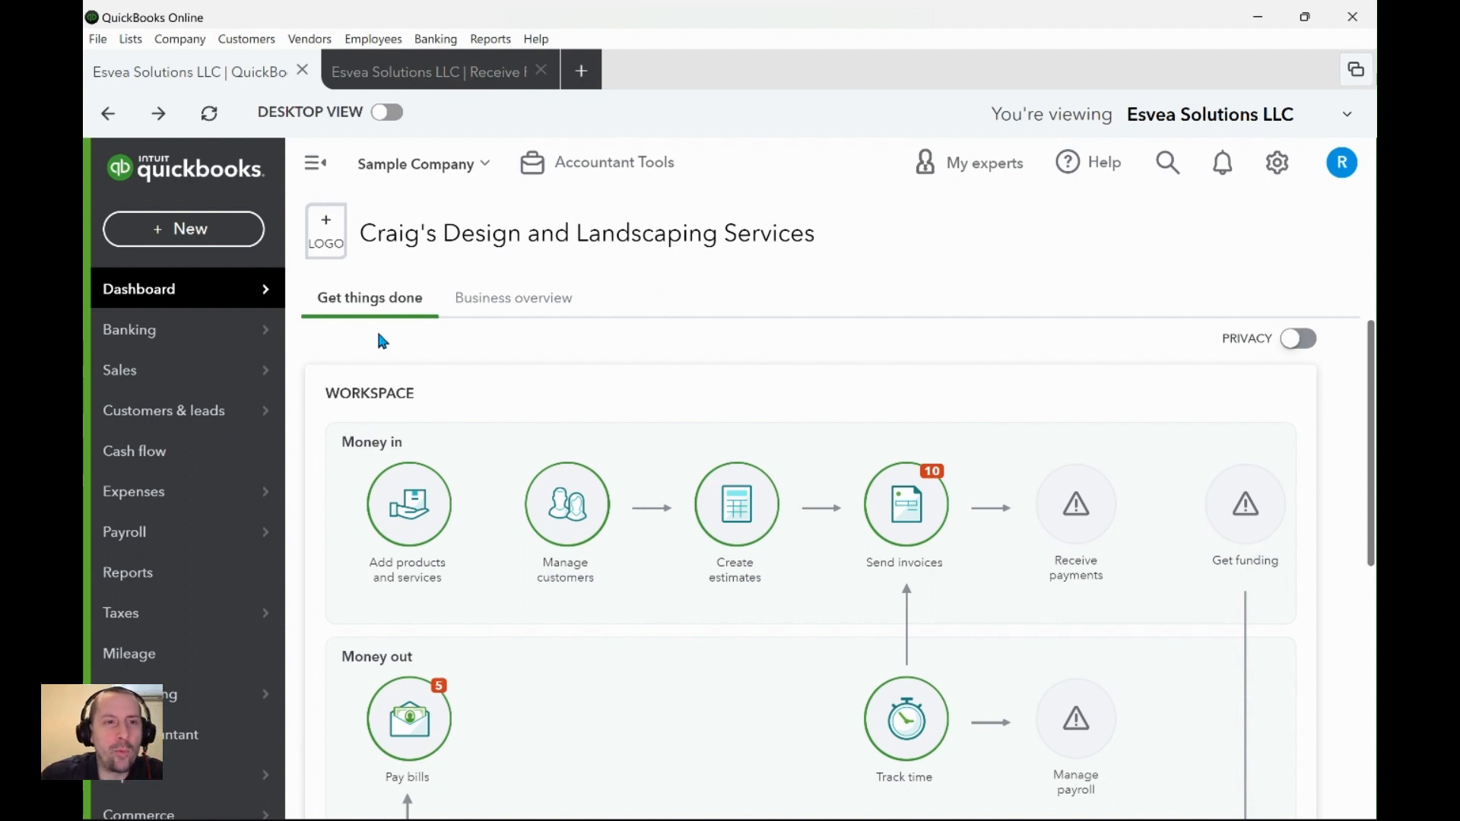
{"action": "left_click", "coordinate": [199, 229]}
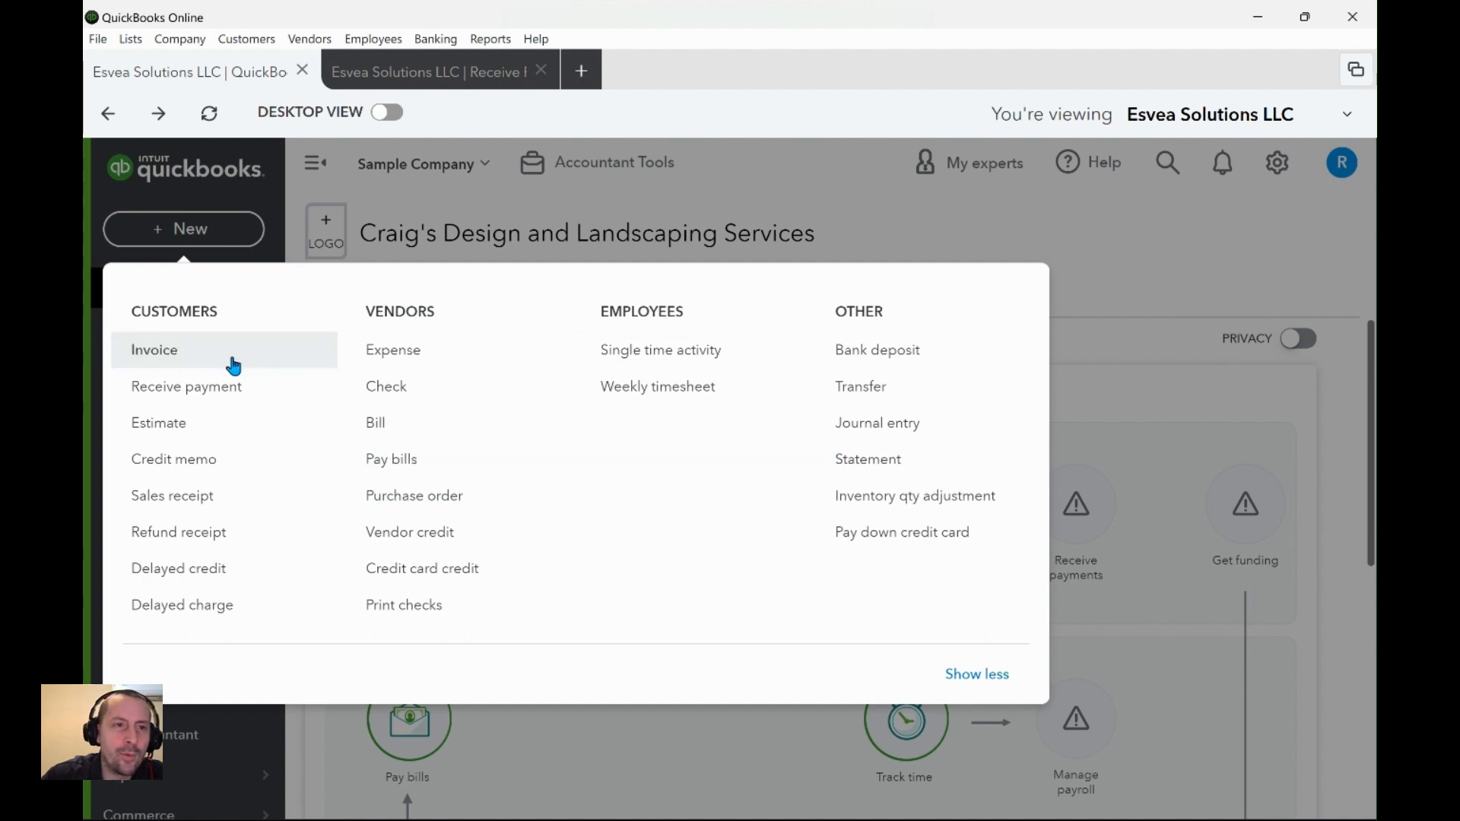
{"action": "left_click", "coordinate": [217, 236]}
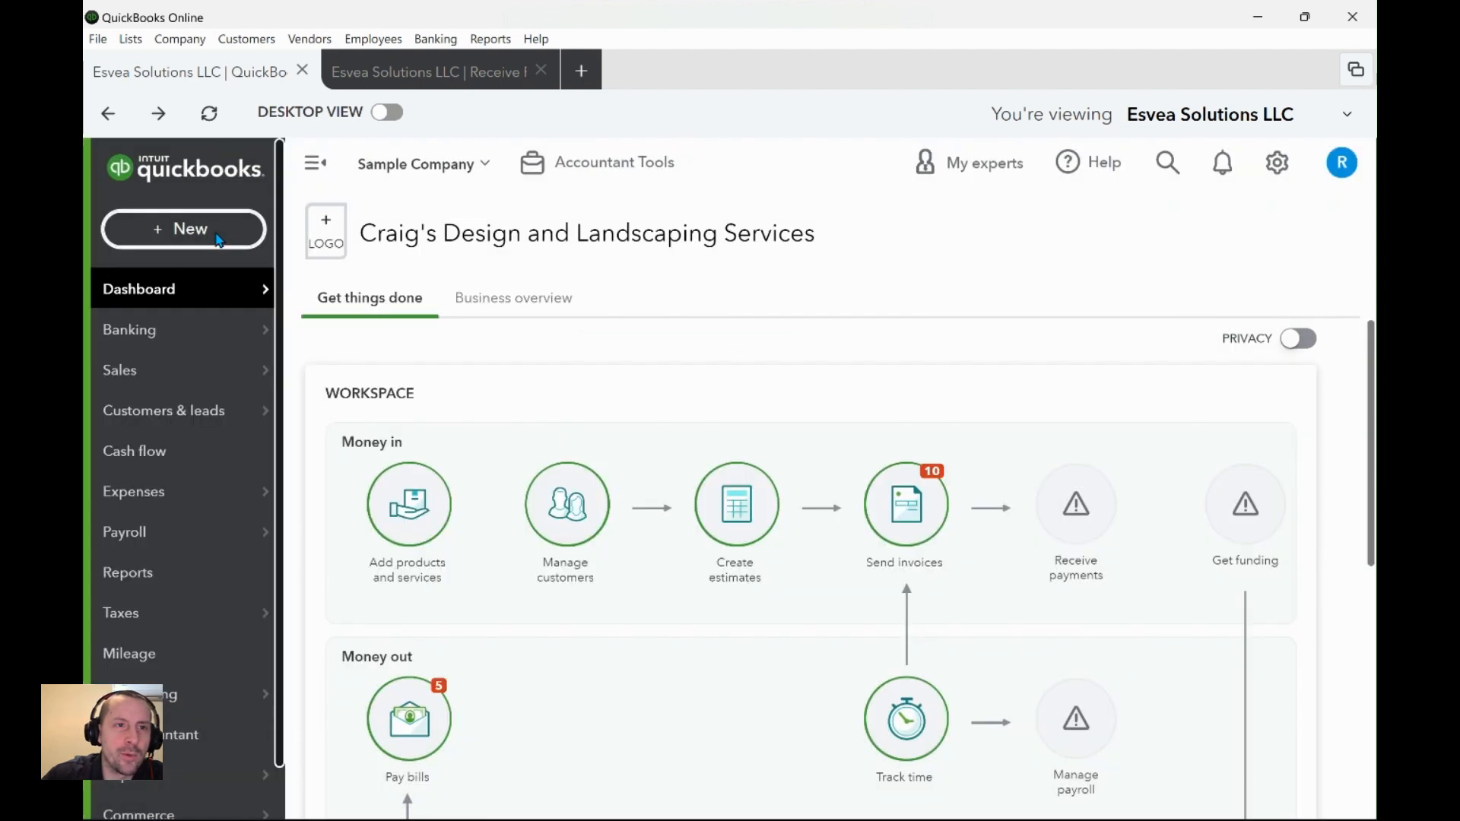
{"action": "left_click", "coordinate": [217, 237]}
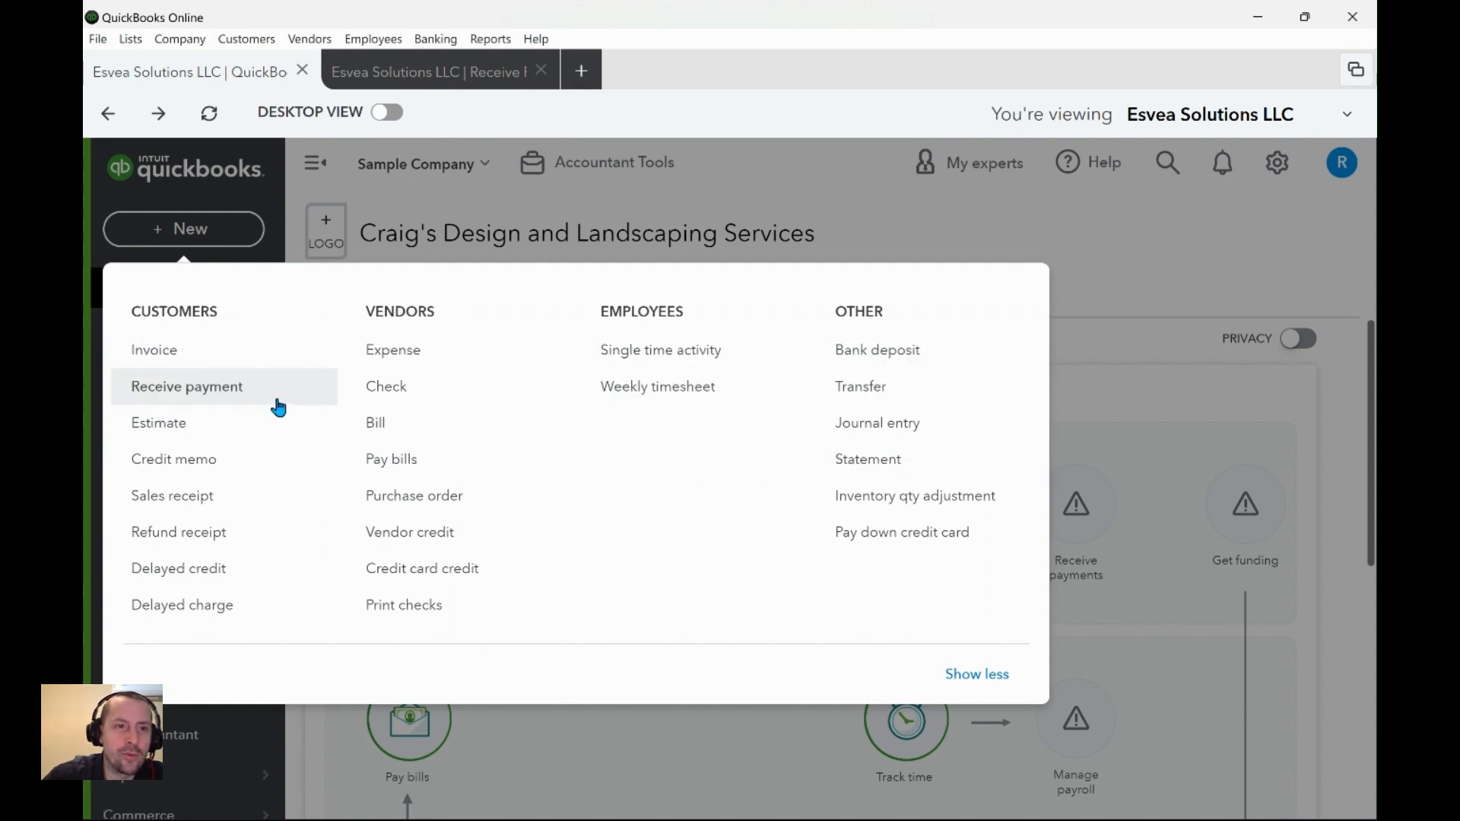
{"action": "key", "text": "Escape"}
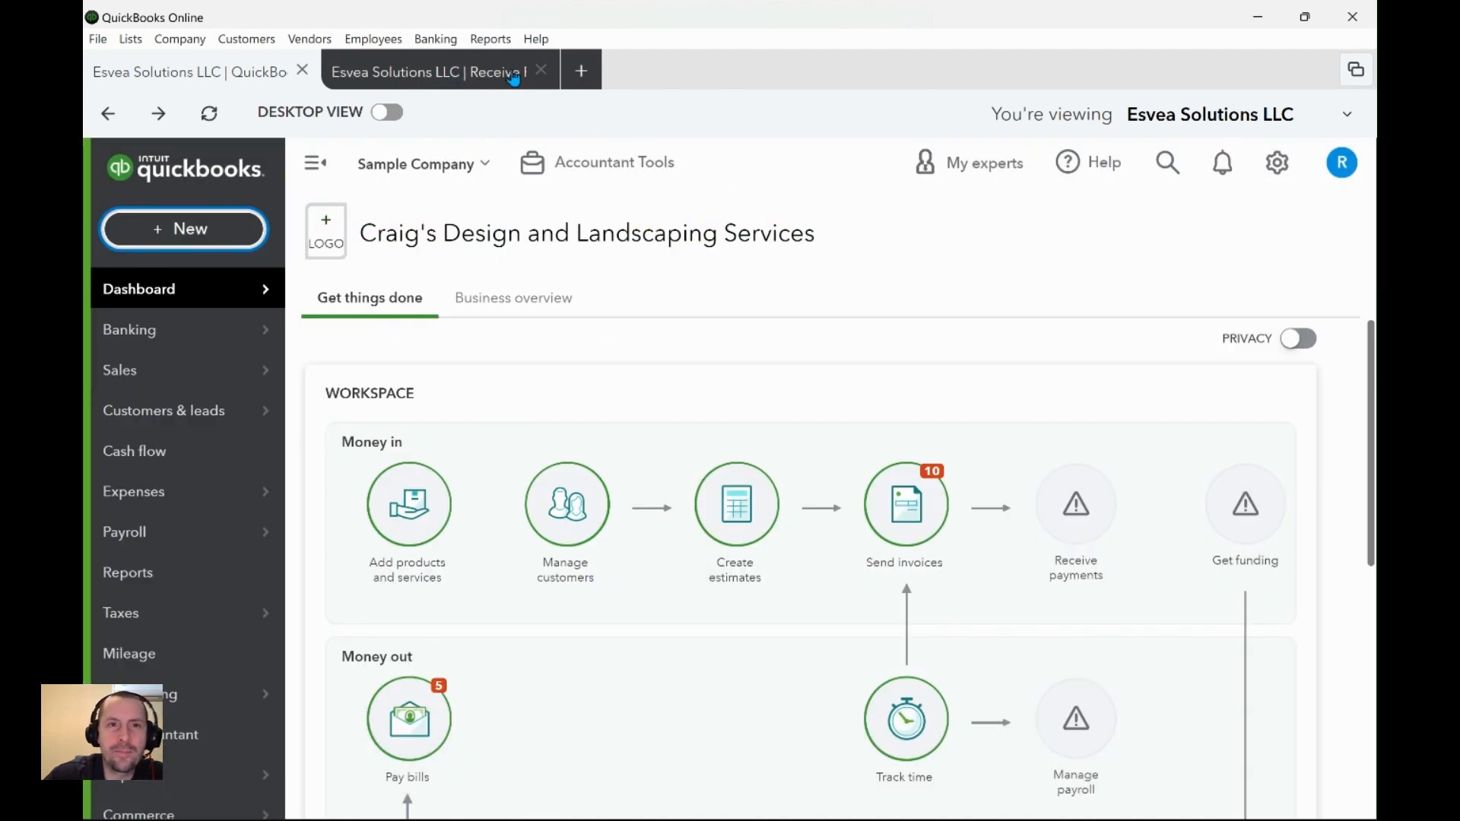
- Open an additional QuickBooks page alongside the existing two and show the Sales customer list in it
{"action": "left_click", "coordinate": [582, 76]}
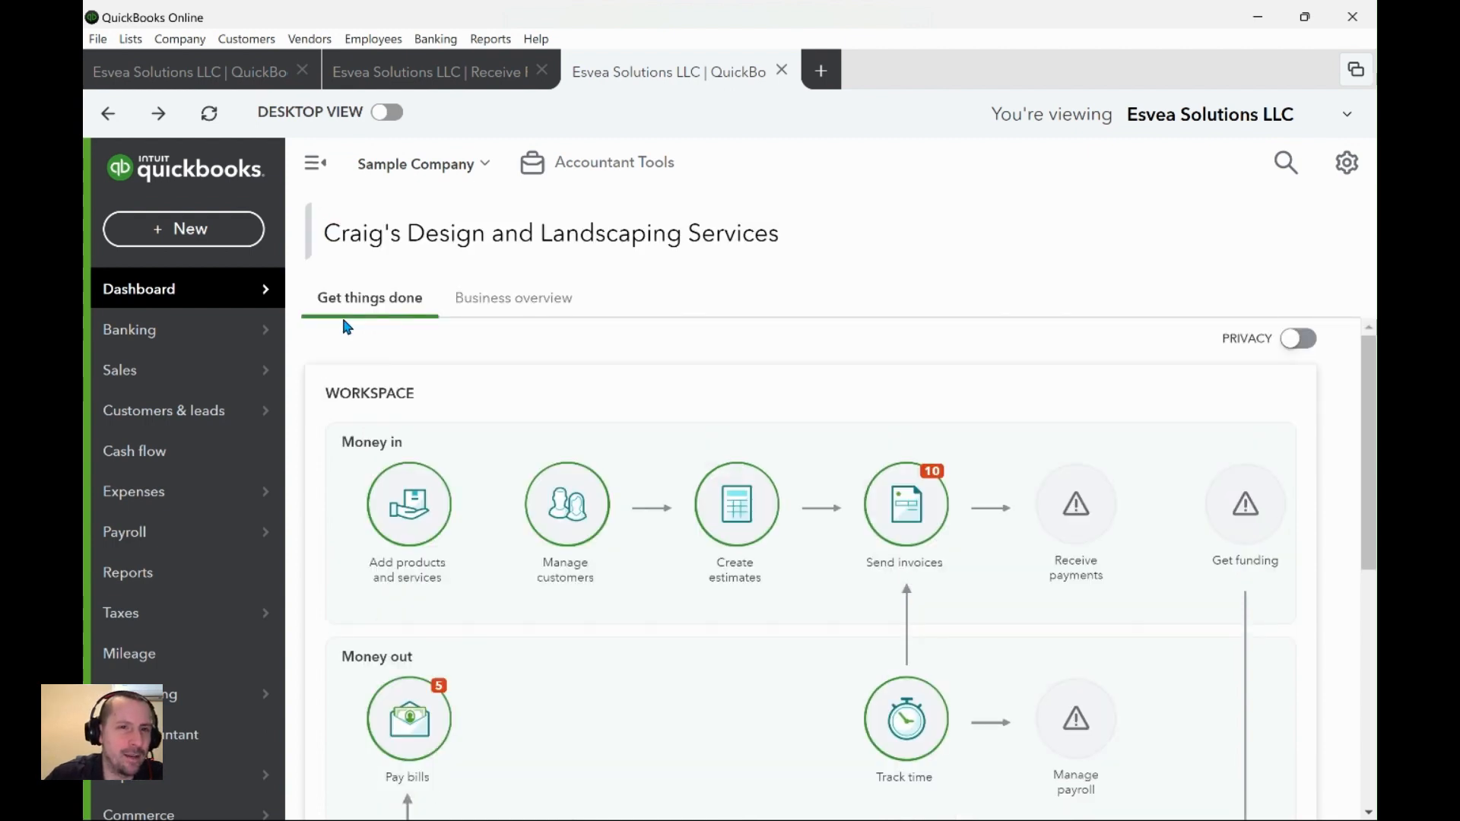
{"action": "scroll", "coordinate": [297, 372], "scroll_direction": "down", "scroll_amount": 6}
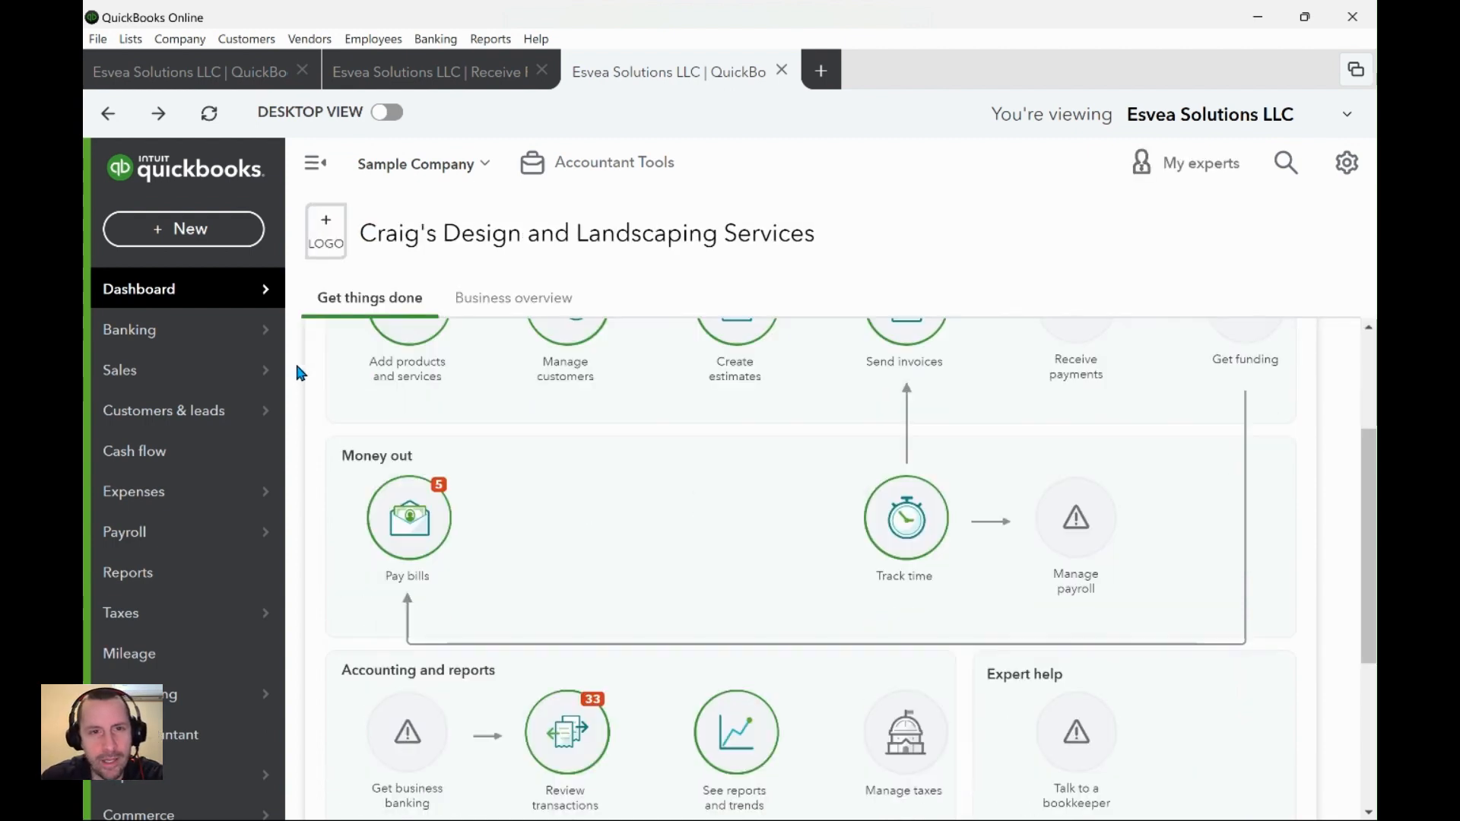
{"action": "scroll", "coordinate": [296, 373], "scroll_direction": "up", "scroll_amount": 6}
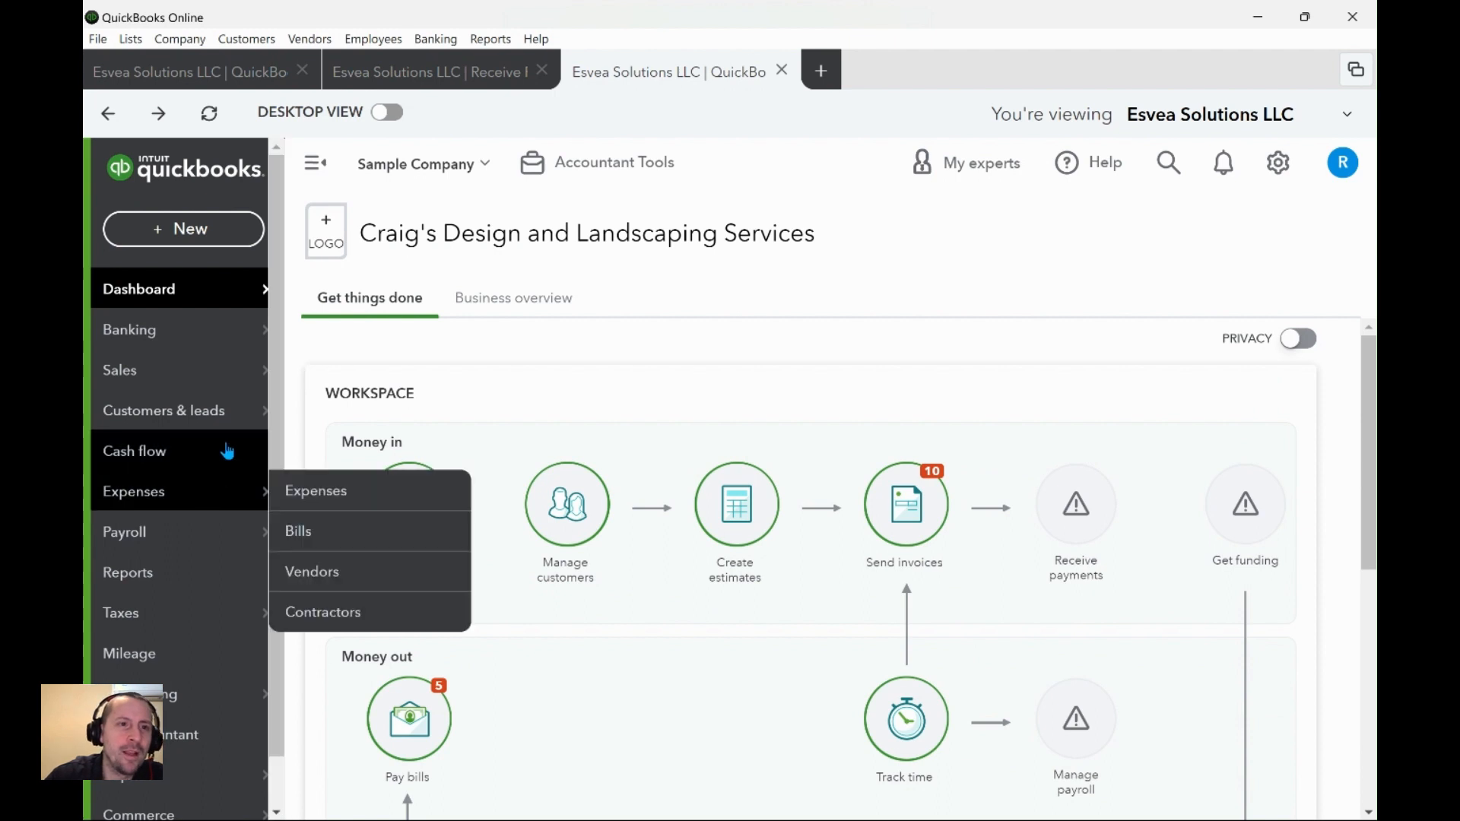
{"action": "mouse_move", "coordinate": [222, 382]}
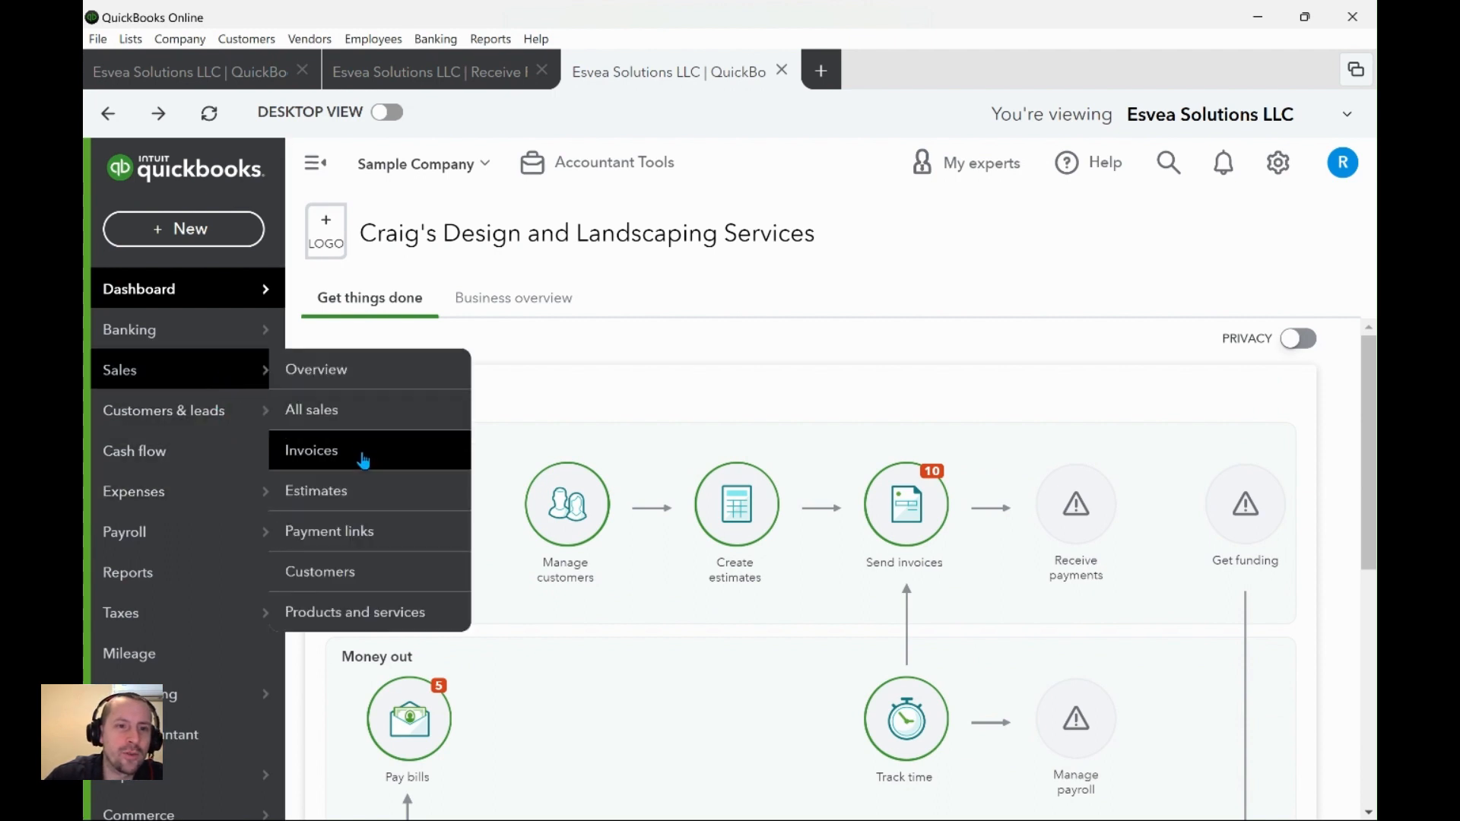
{"action": "left_click", "coordinate": [372, 580]}
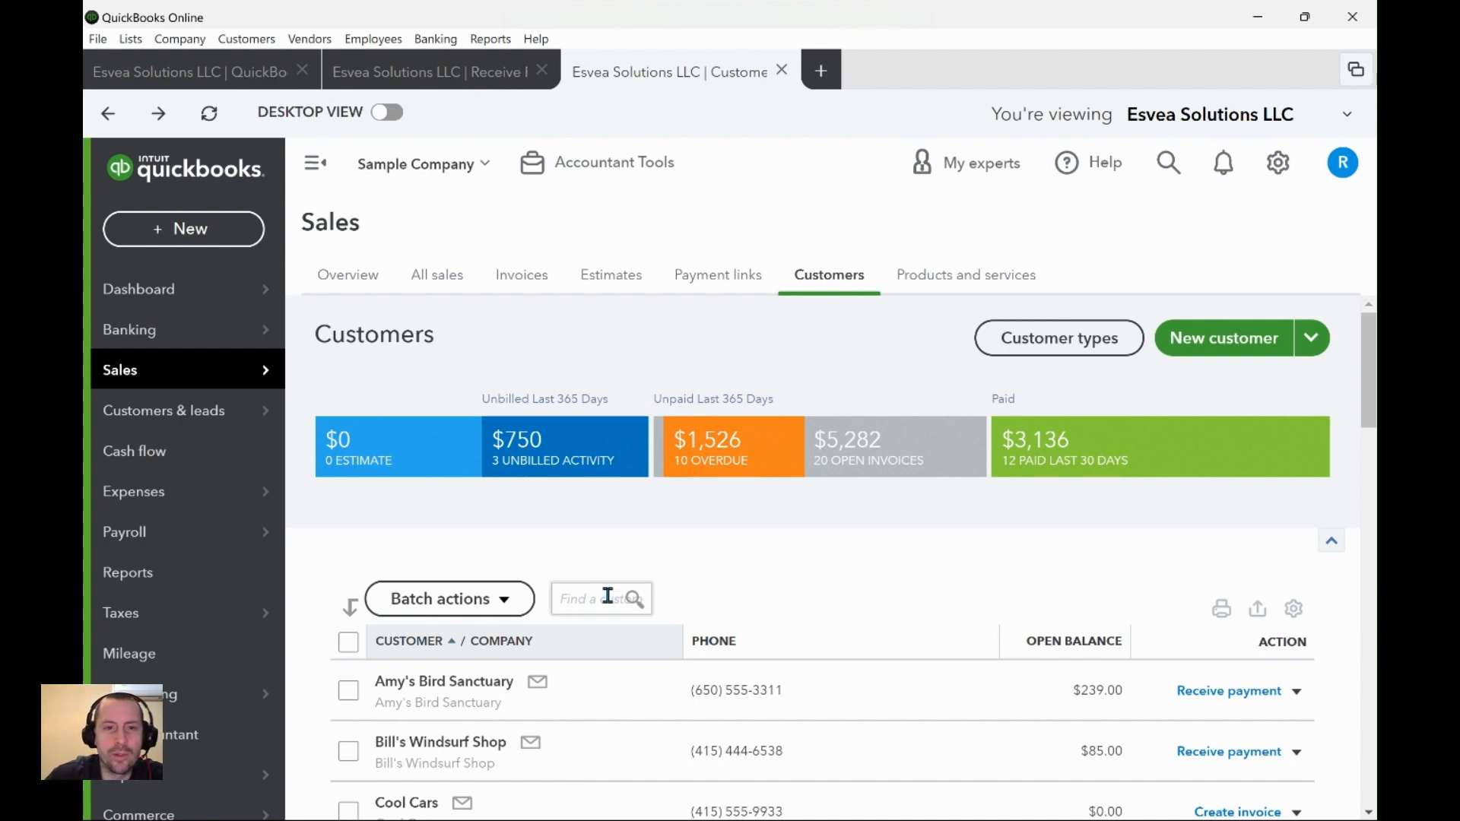
- Open a blank invoice on the dashboard page and the Amy's Bird Sanctuary record on the customer list page
{"action": "left_click", "coordinate": [213, 82]}
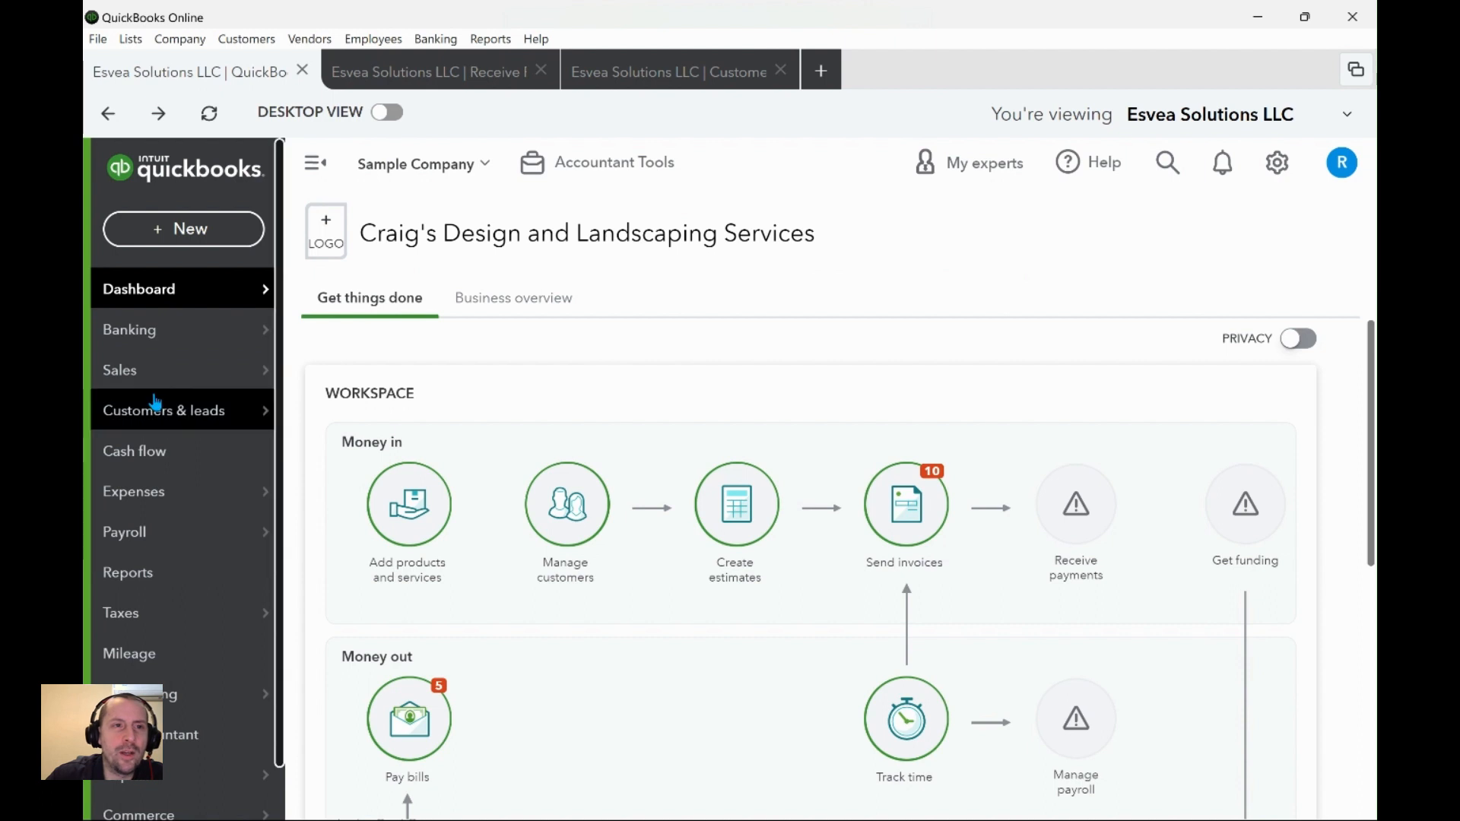
{"action": "left_click", "coordinate": [178, 231]}
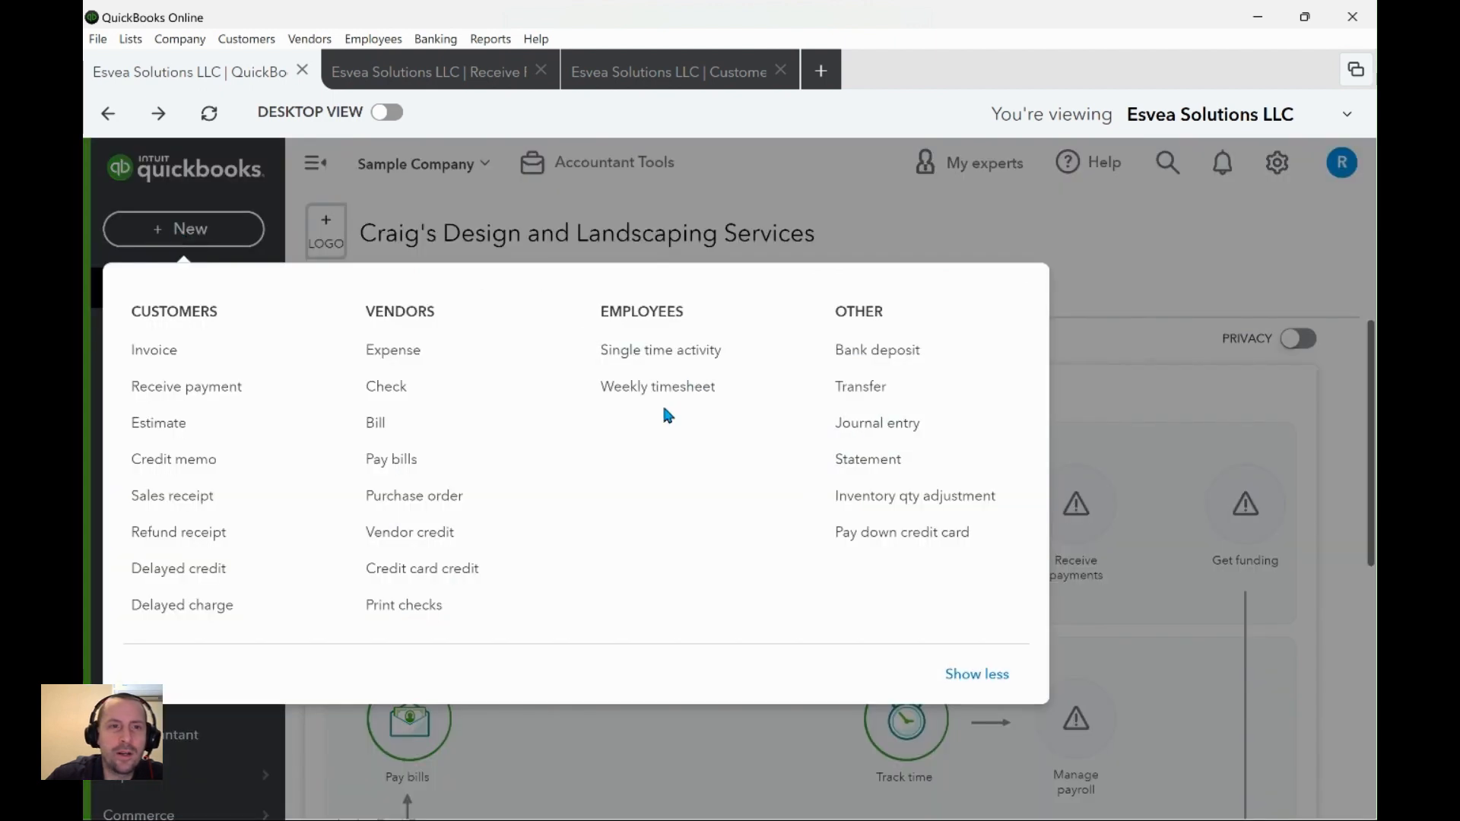
{"action": "left_click", "coordinate": [168, 343]}
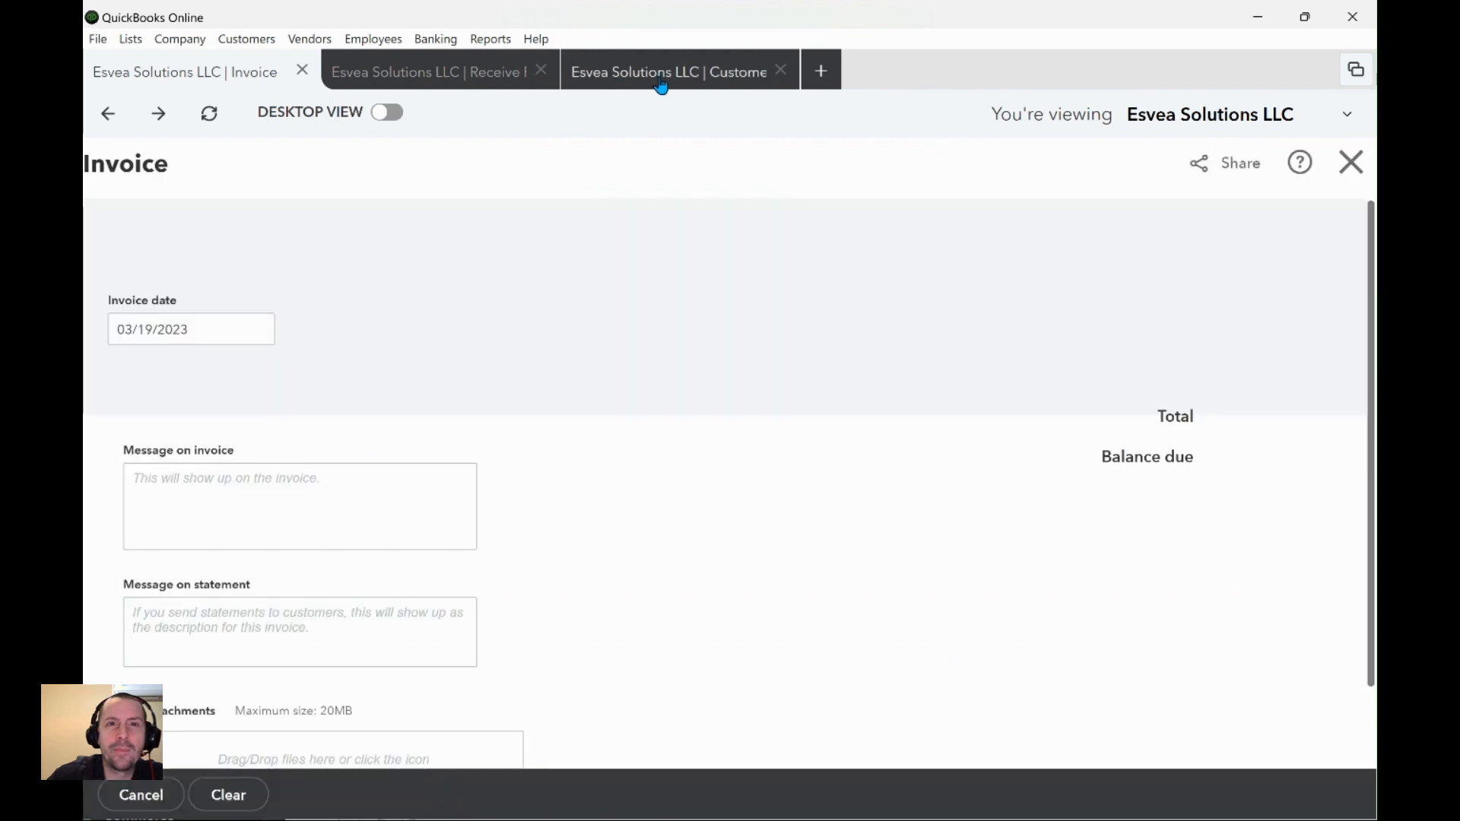
{"action": "left_click", "coordinate": [660, 76]}
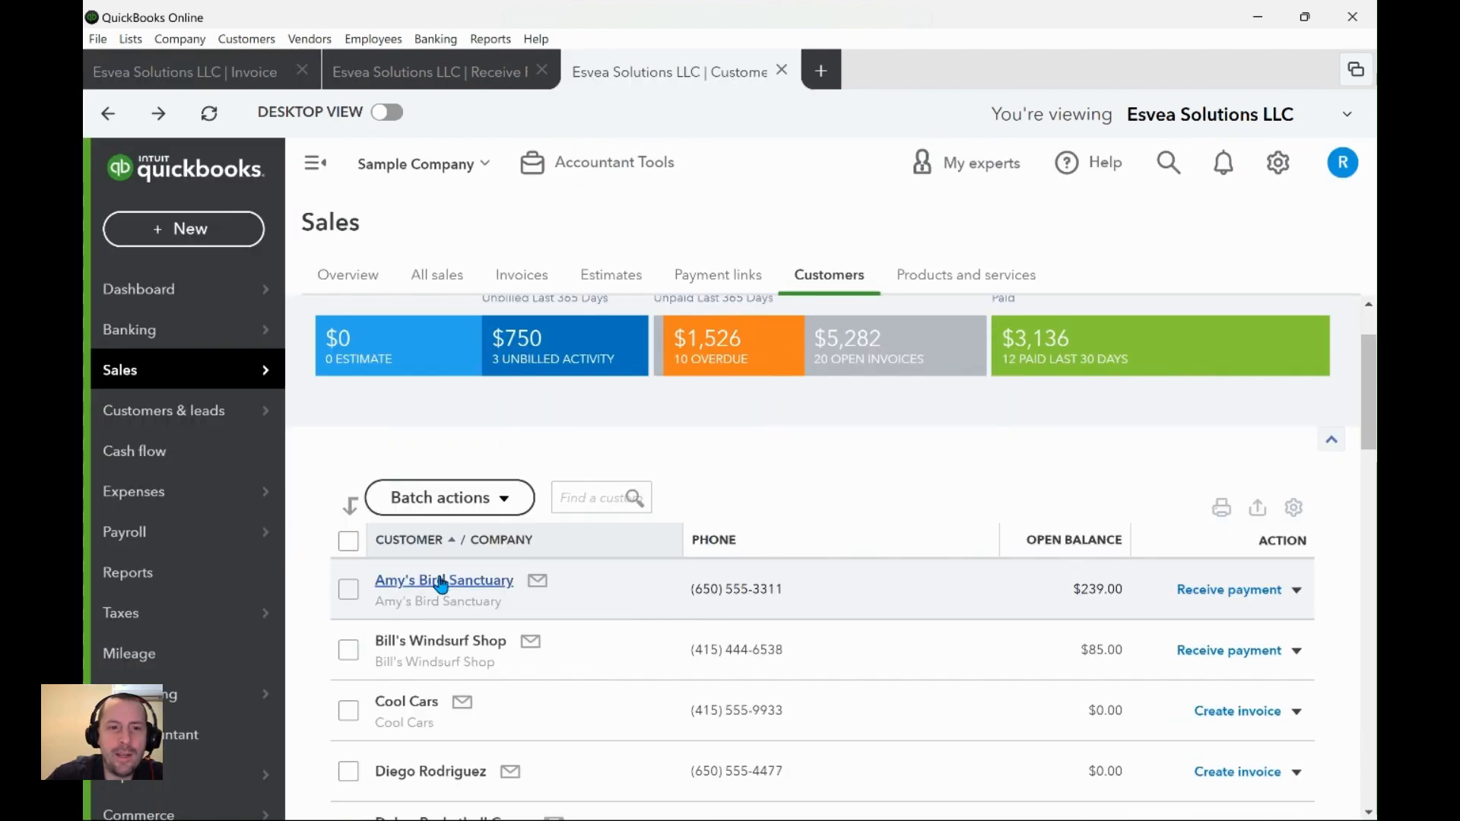
{"action": "left_click", "coordinate": [465, 582]}
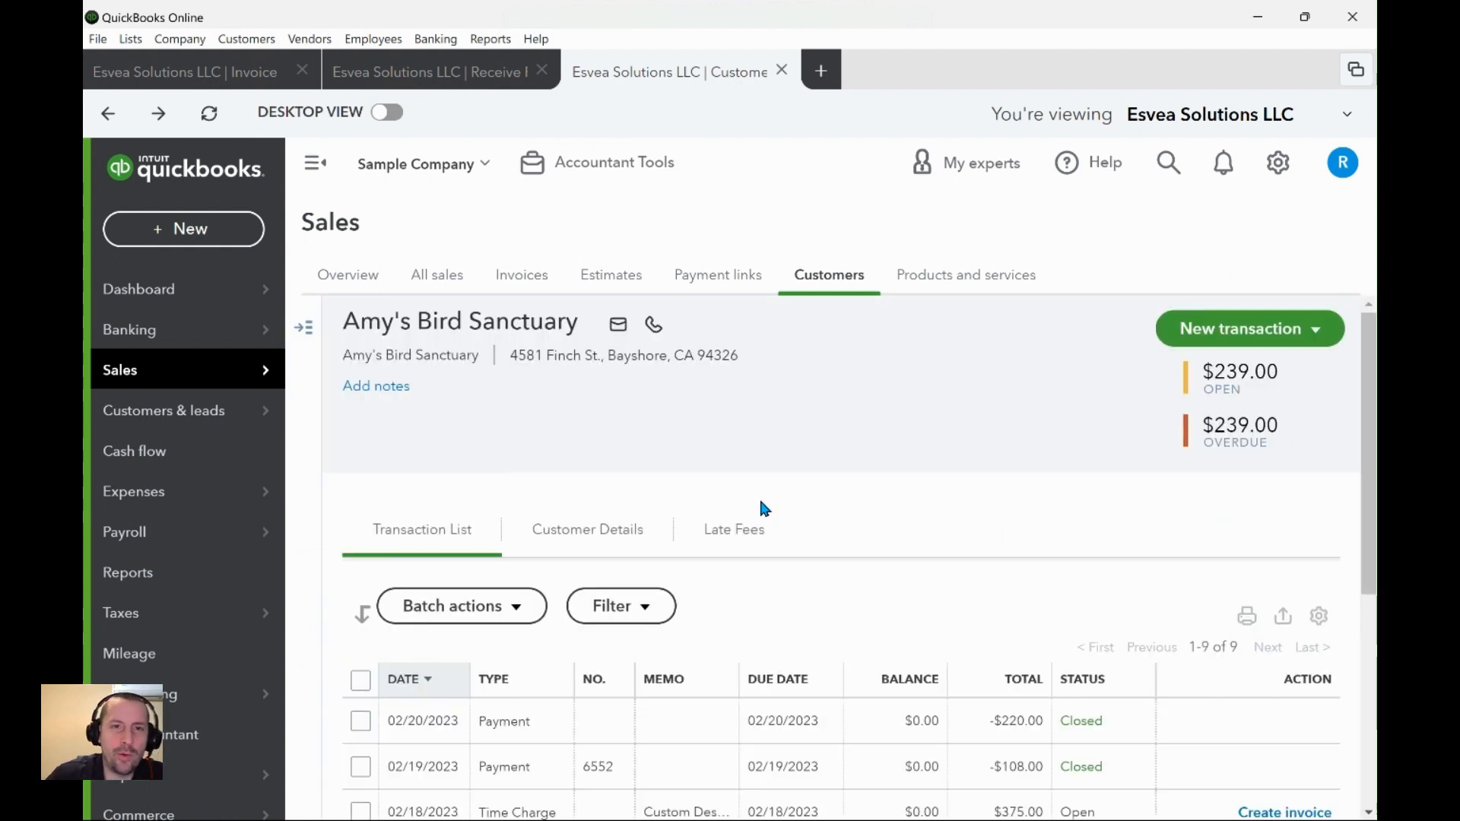
- Close the blank invoice, start another new invoice on that page and return to the Amy's Bird Sanctuary record
{"action": "left_click", "coordinate": [208, 82]}
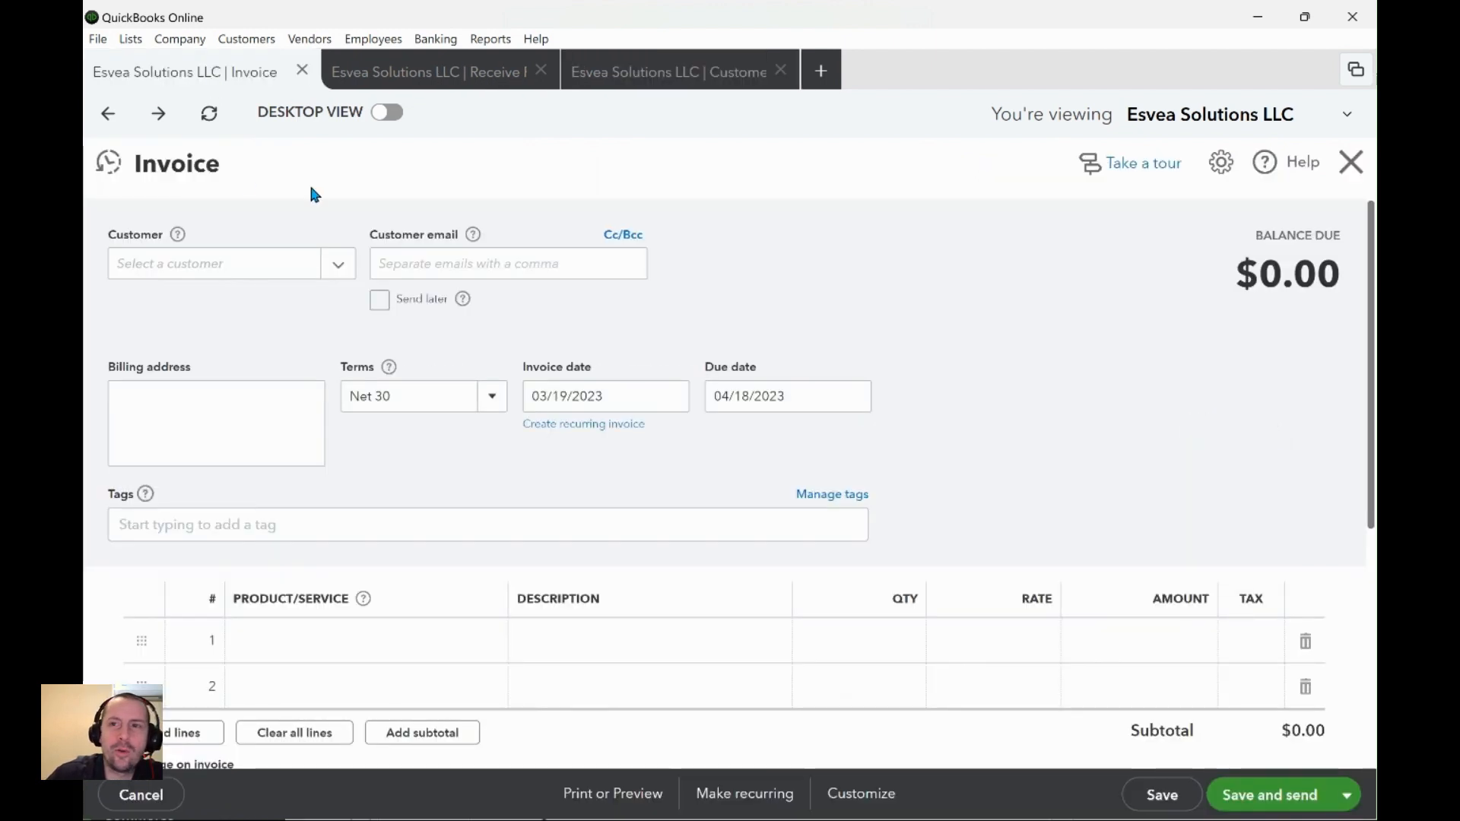
{"action": "left_click", "coordinate": [1350, 163]}
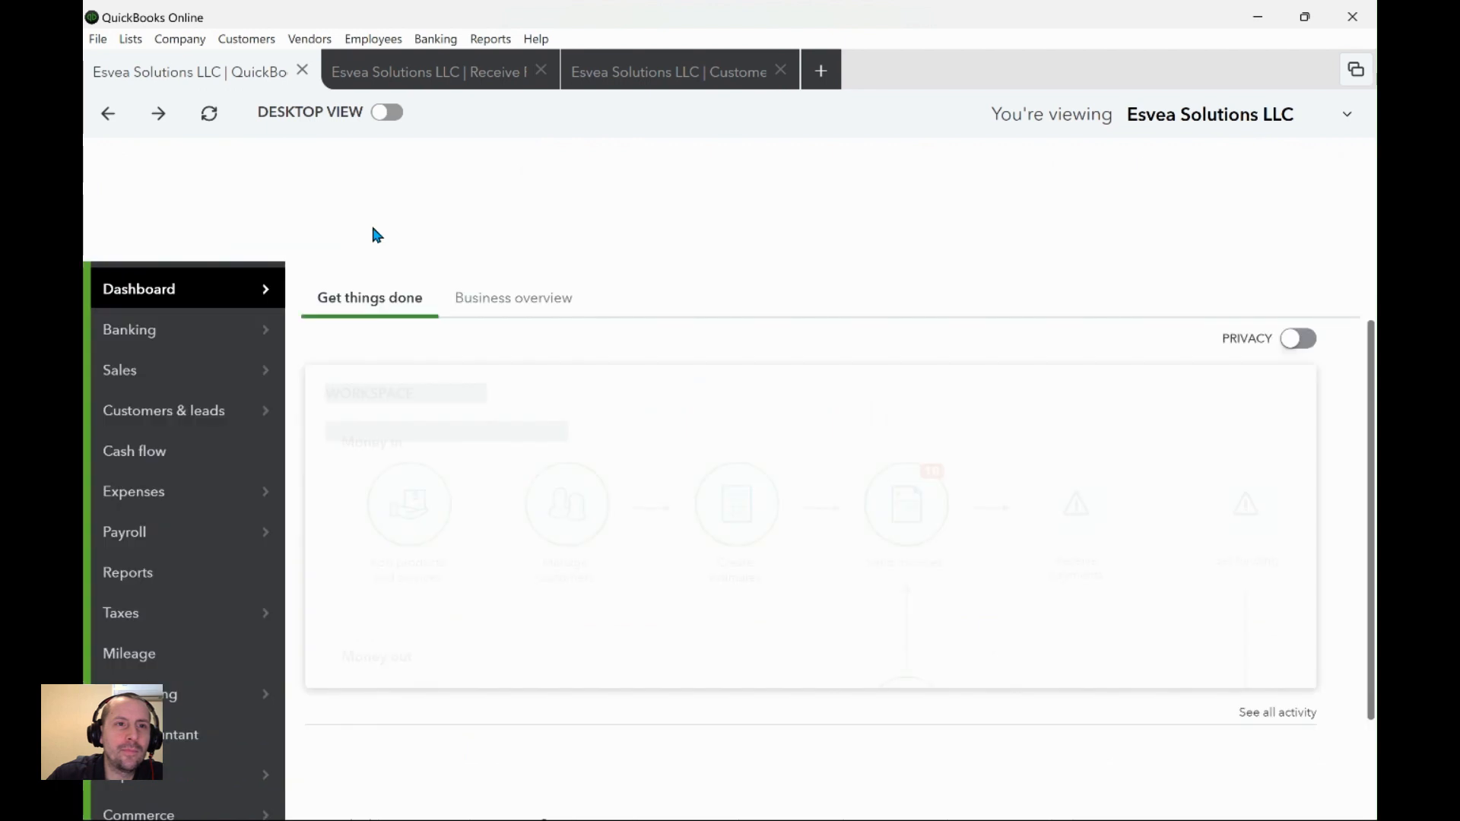
{"action": "left_click", "coordinate": [204, 233]}
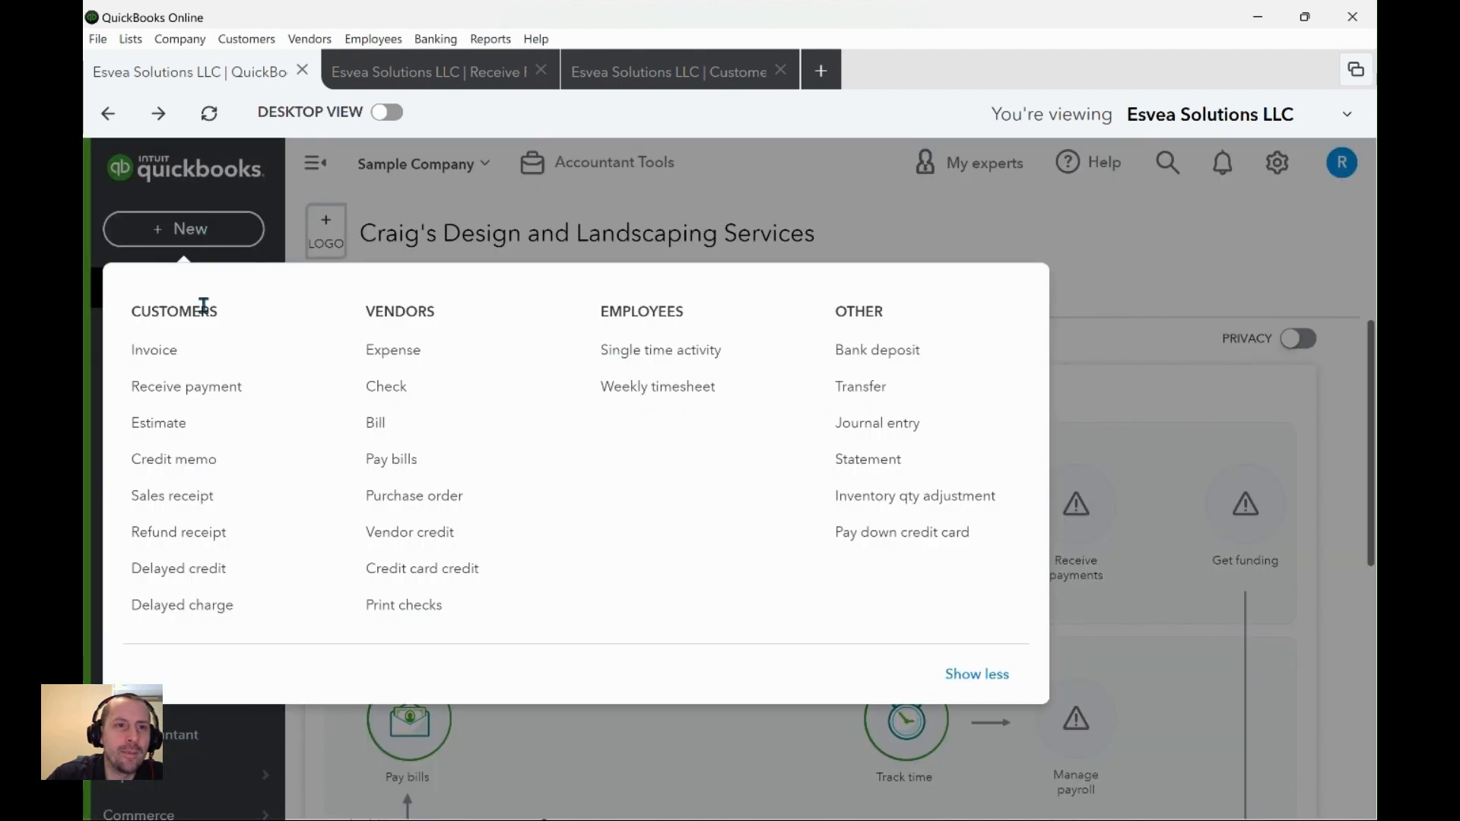
{"action": "left_click", "coordinate": [186, 352]}
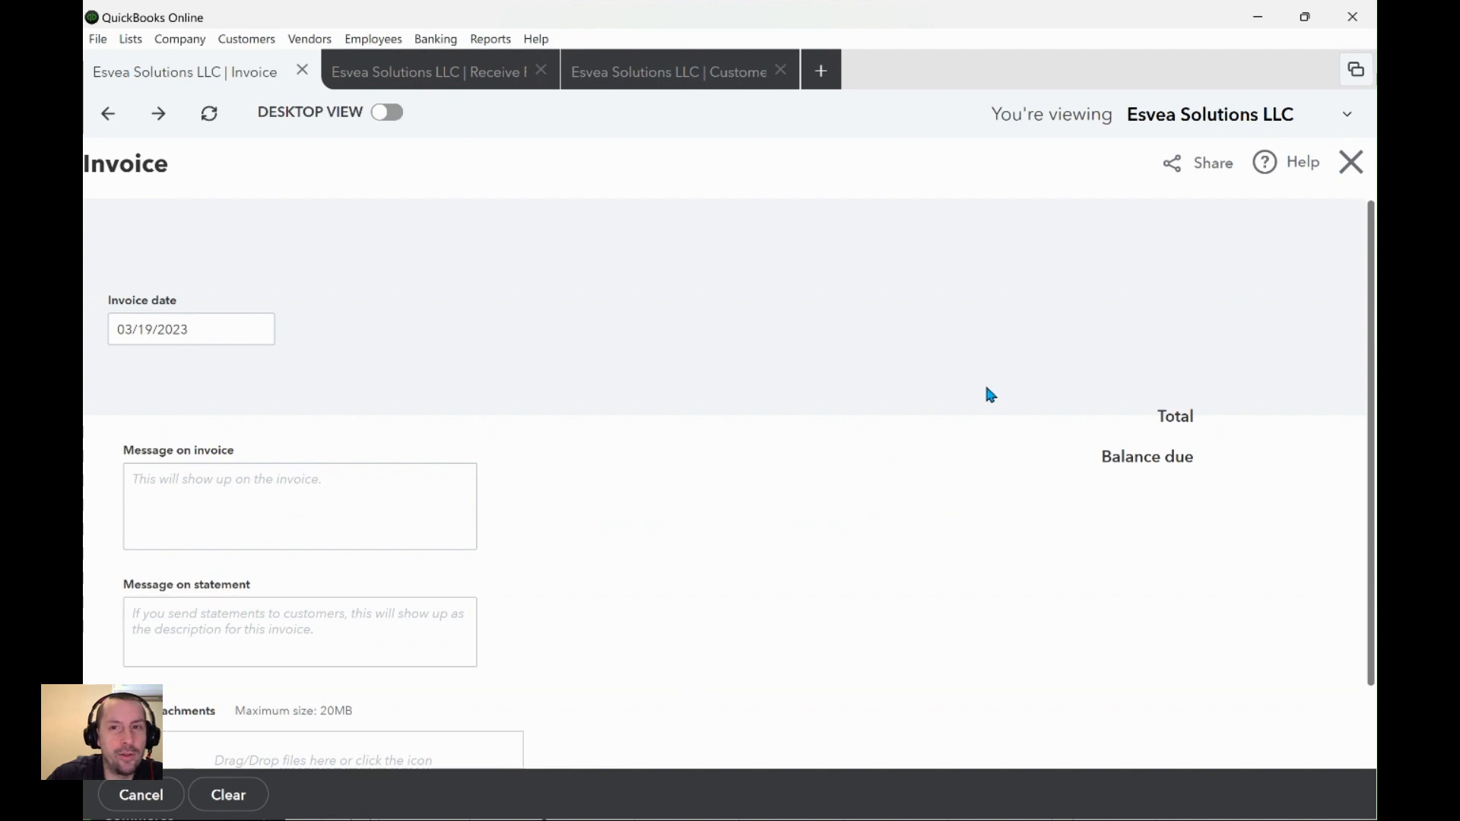
{"action": "left_click", "coordinate": [652, 71]}
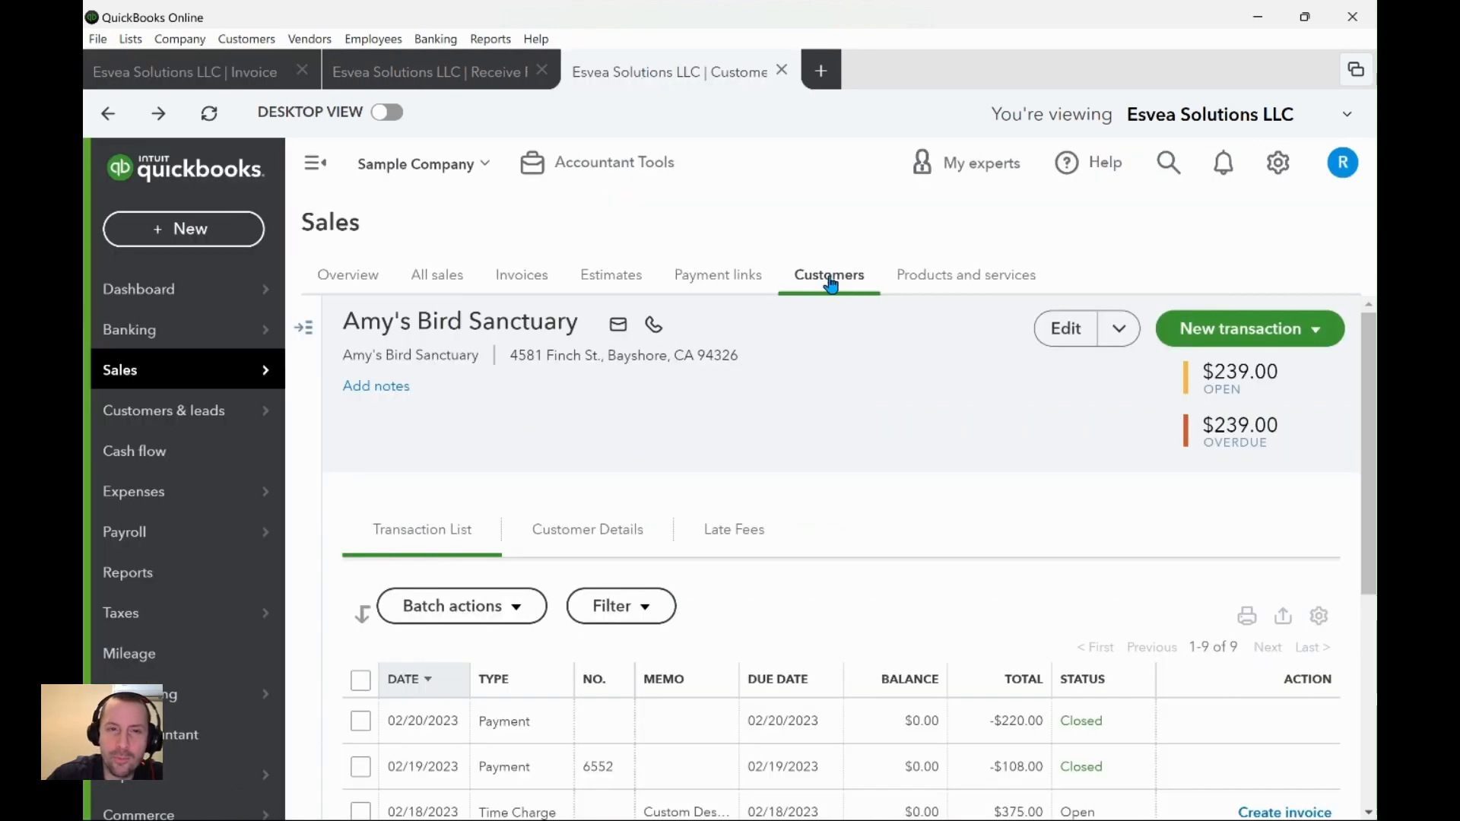
- Check in the company settings whether Accountant or Business view is in use and review the main navigation categories
{"action": "mouse_move", "coordinate": [238, 369]}
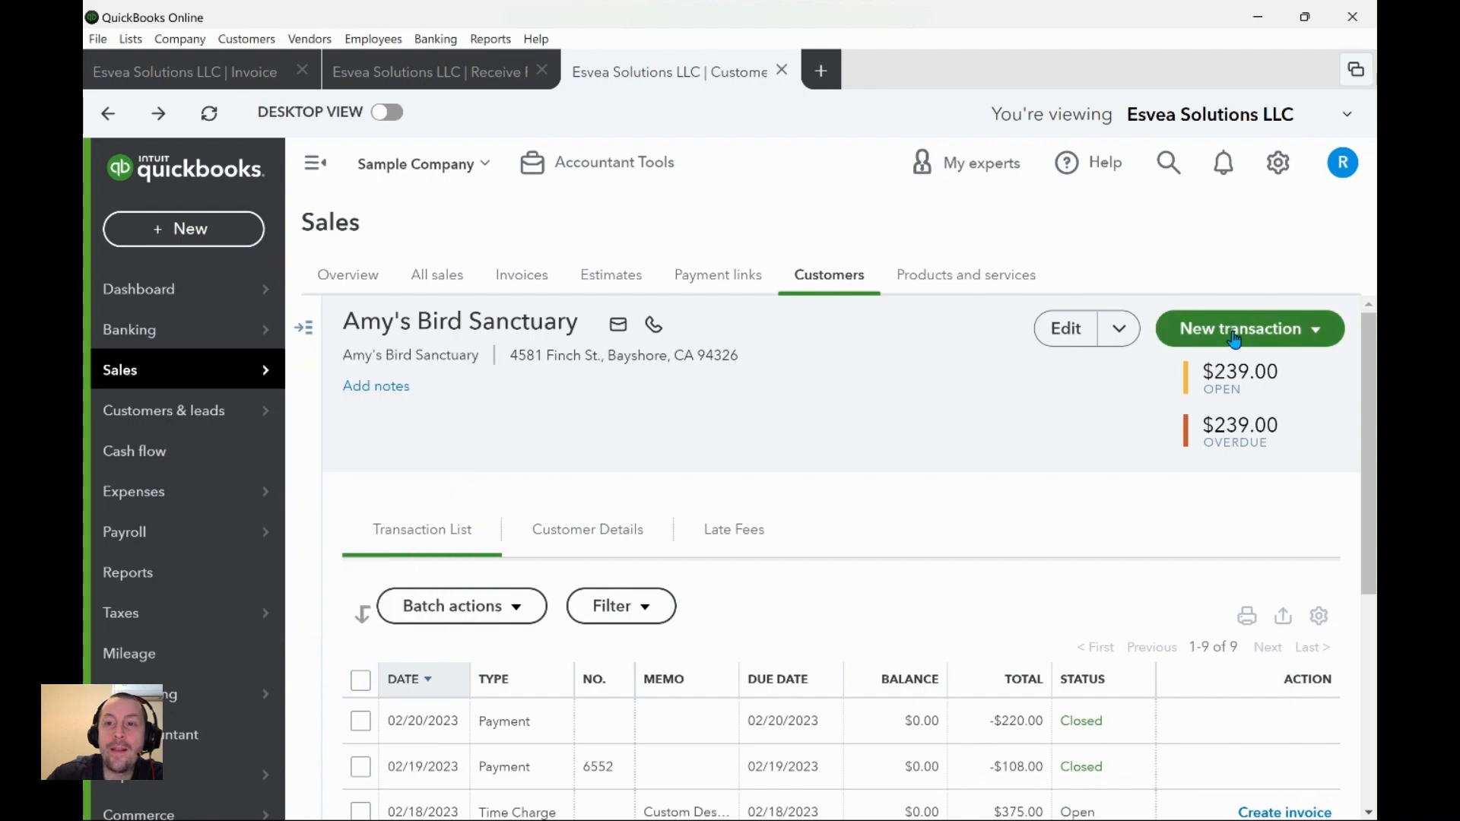
{"action": "left_click", "coordinate": [1342, 163]}
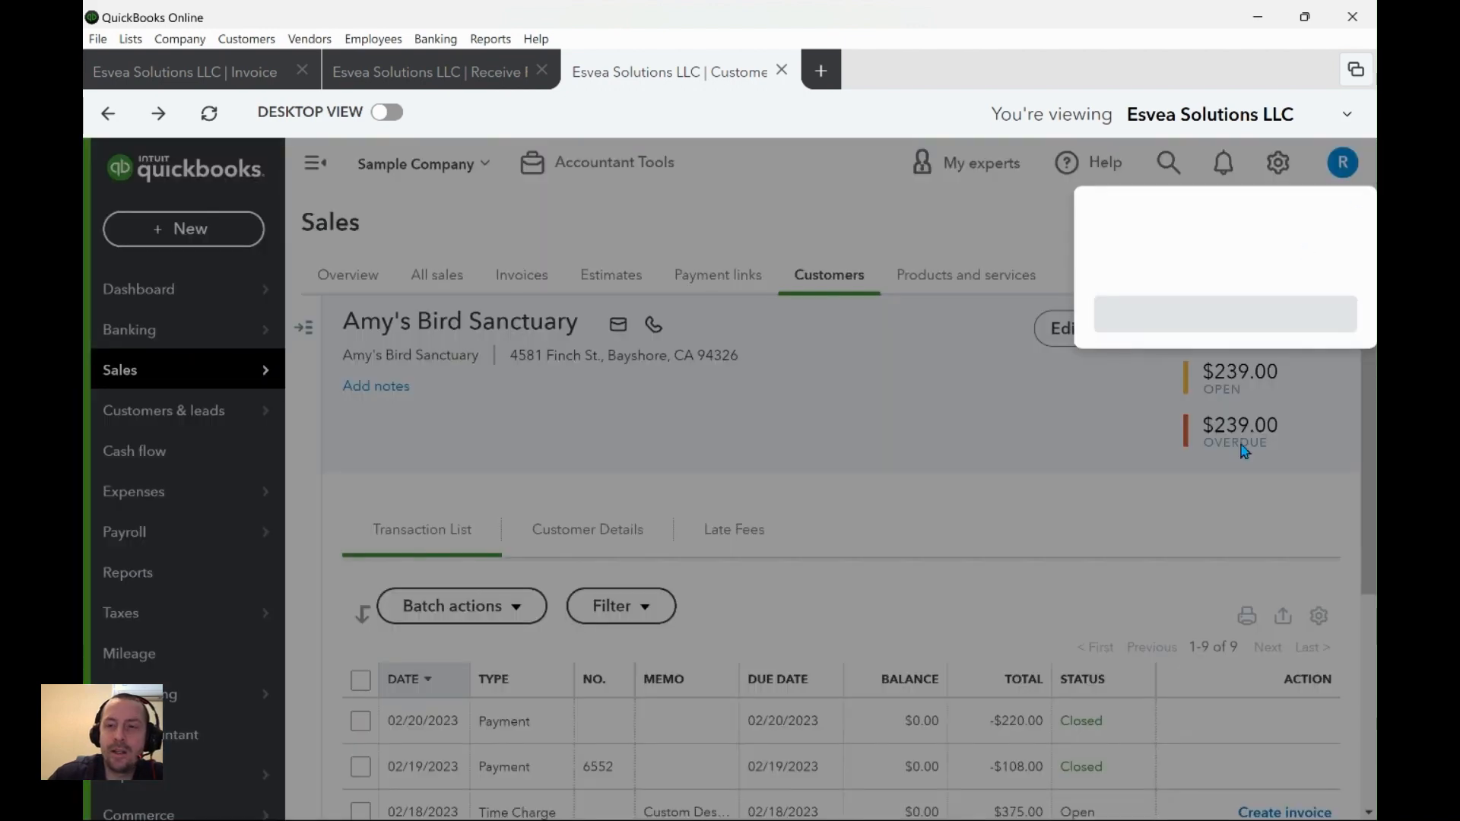
{"action": "left_click", "coordinate": [980, 365]}
{"action": "left_click", "coordinate": [1277, 162]}
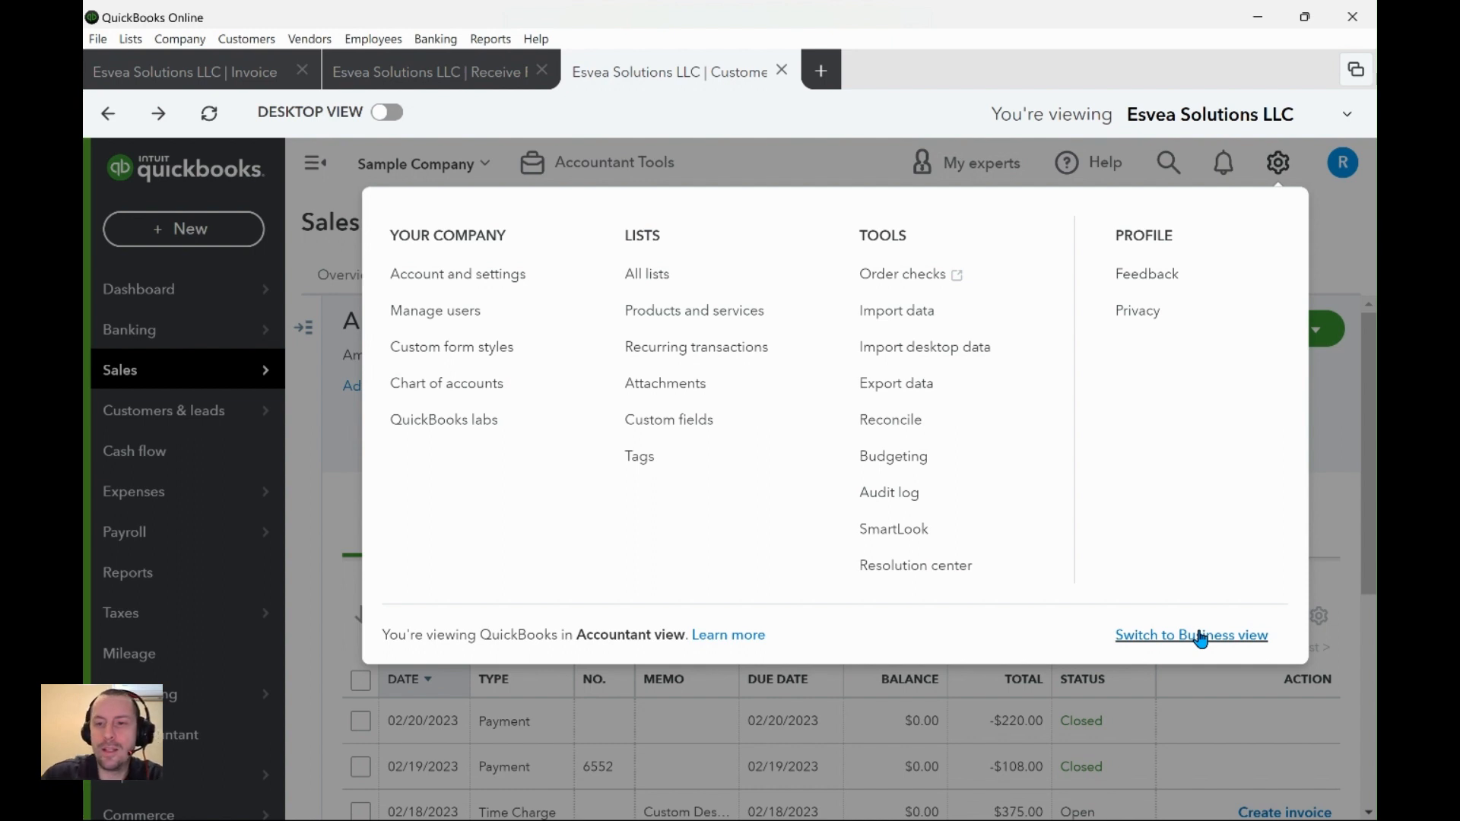
{"action": "left_click", "coordinate": [1343, 517]}
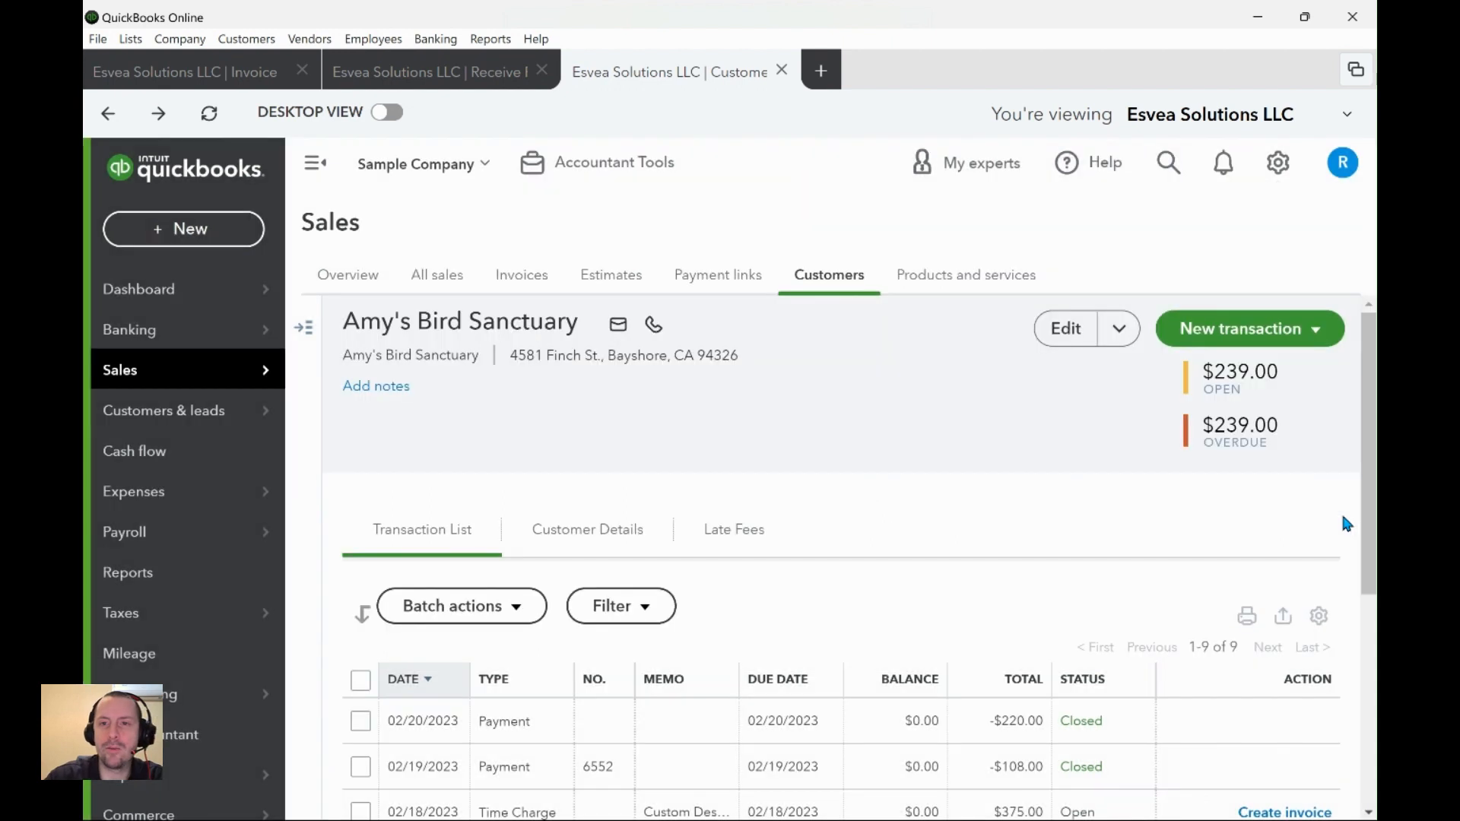
{"action": "scroll", "coordinate": [186, 514], "scroll_direction": "down", "scroll_amount": 2}
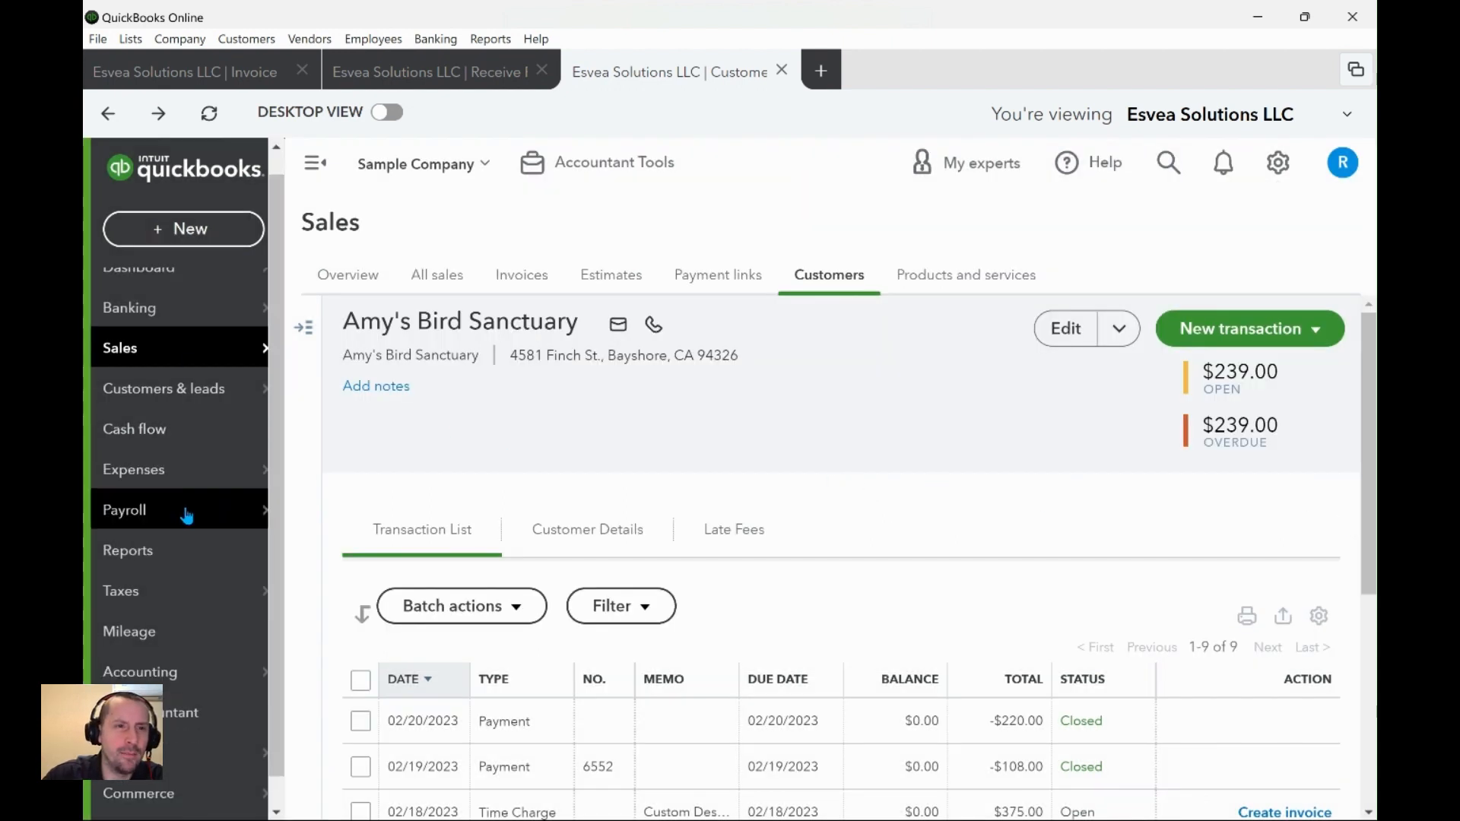
{"action": "scroll", "coordinate": [193, 541], "scroll_direction": "up", "scroll_amount": 2}
{"action": "scroll", "coordinate": [162, 549], "scroll_direction": "down", "scroll_amount": 2}
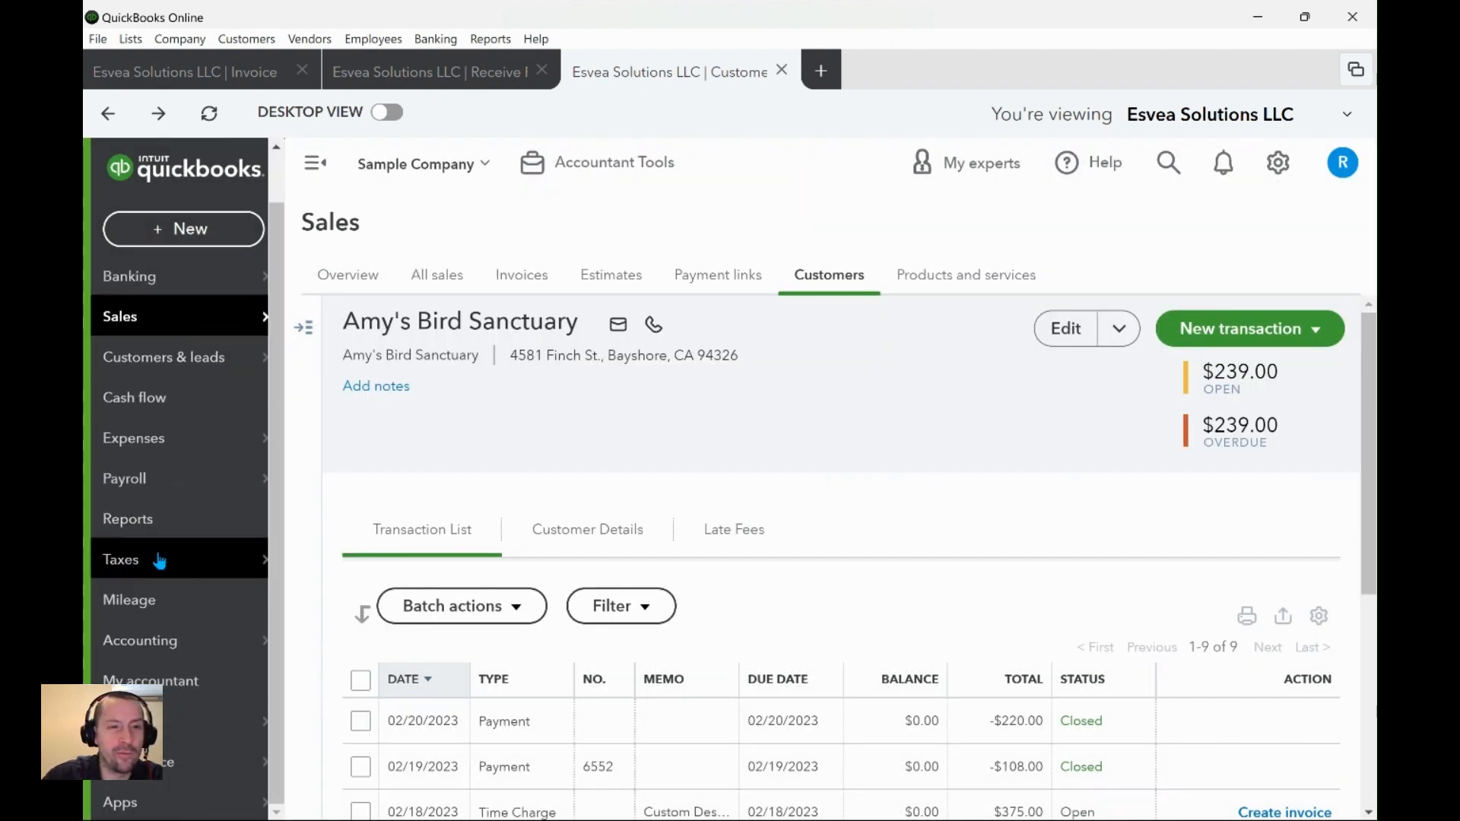
{"action": "scroll", "coordinate": [183, 547], "scroll_direction": "up", "scroll_amount": 2}
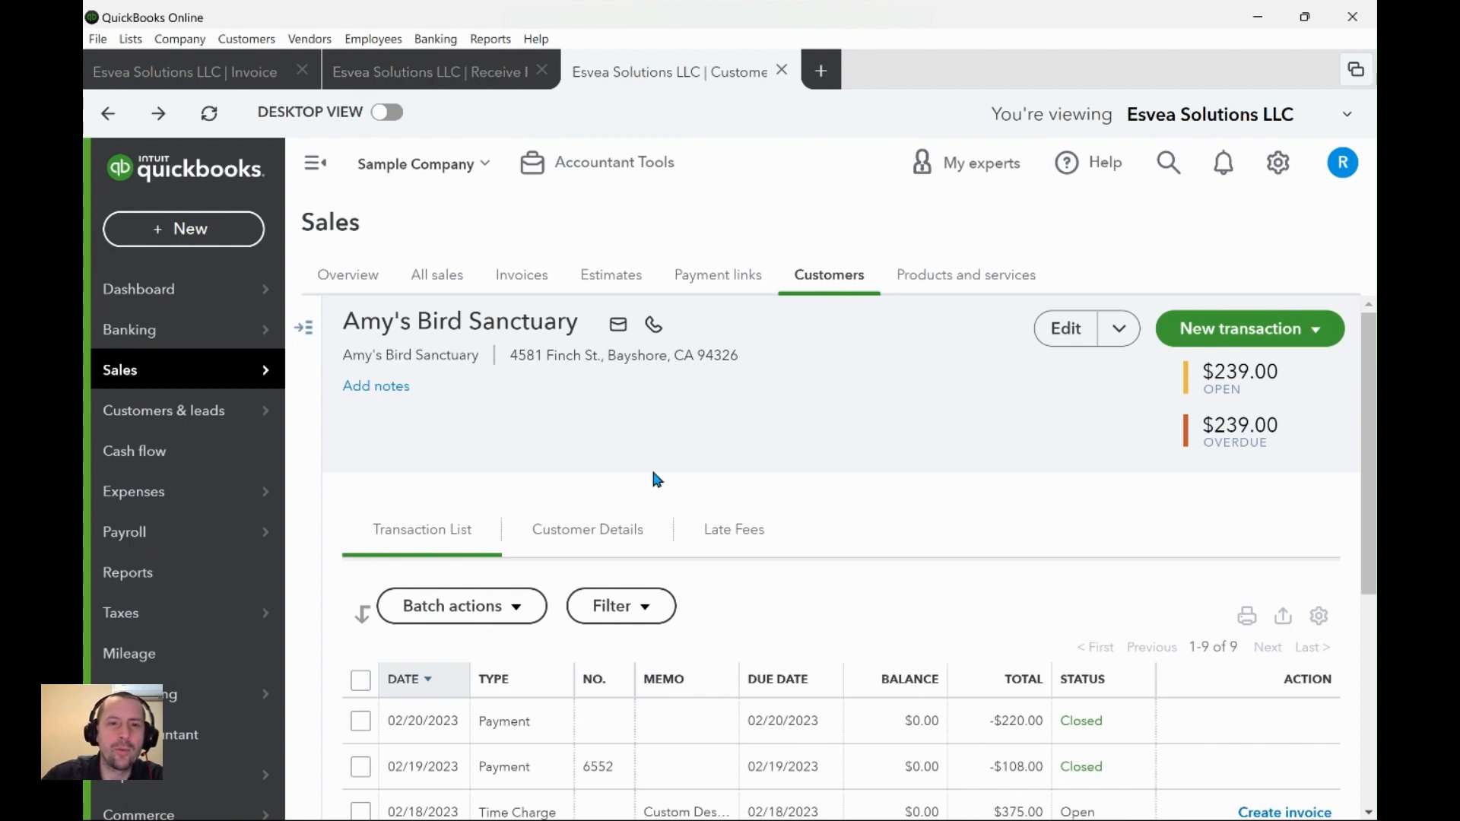
- Examine the types, balances and statuses in the Amy's Bird Sanctuary transaction list
{"action": "scroll", "coordinate": [935, 471], "scroll_direction": "down", "scroll_amount": 3}
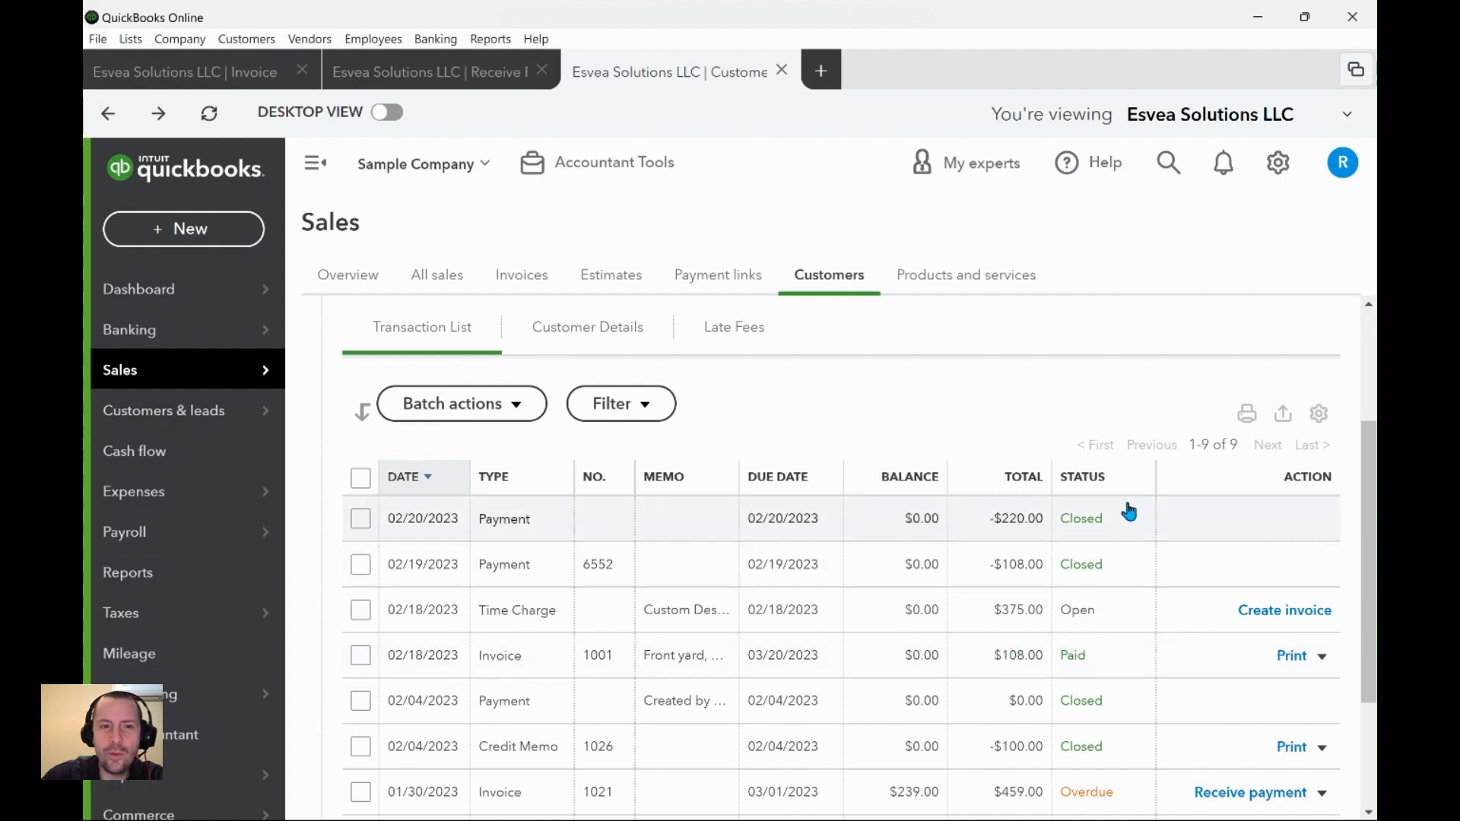
{"action": "scroll", "coordinate": [807, 535], "scroll_direction": "down", "scroll_amount": 2}
{"action": "scroll", "coordinate": [749, 391], "scroll_direction": "up", "scroll_amount": 3}
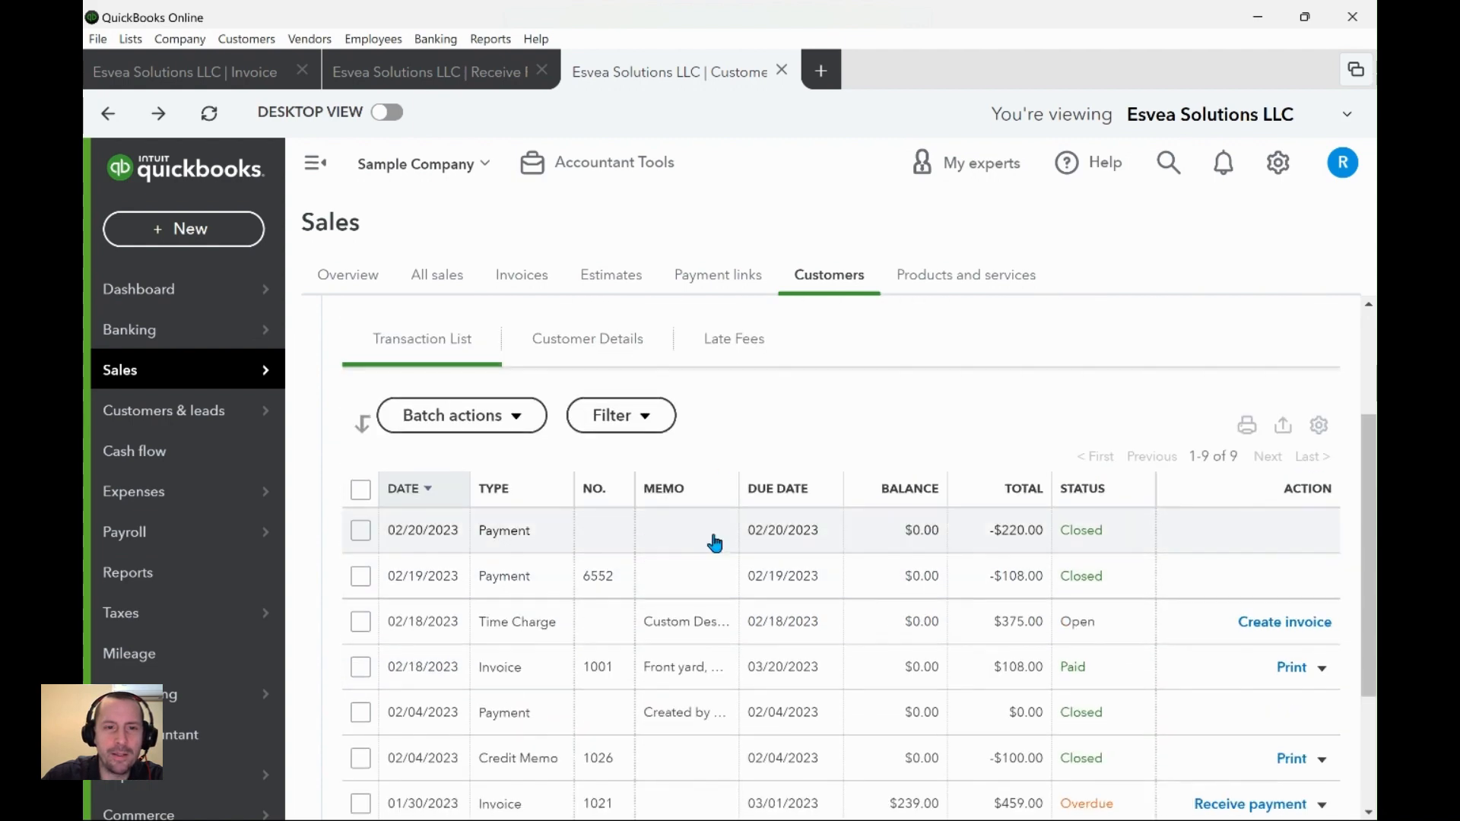
- Compare the customer's open and overdue amounts with the Balance and Total columns of the transaction list
{"action": "scroll", "coordinate": [703, 551], "scroll_direction": "down", "scroll_amount": 1}
{"action": "scroll", "coordinate": [694, 561], "scroll_direction": "down", "scroll_amount": 2}
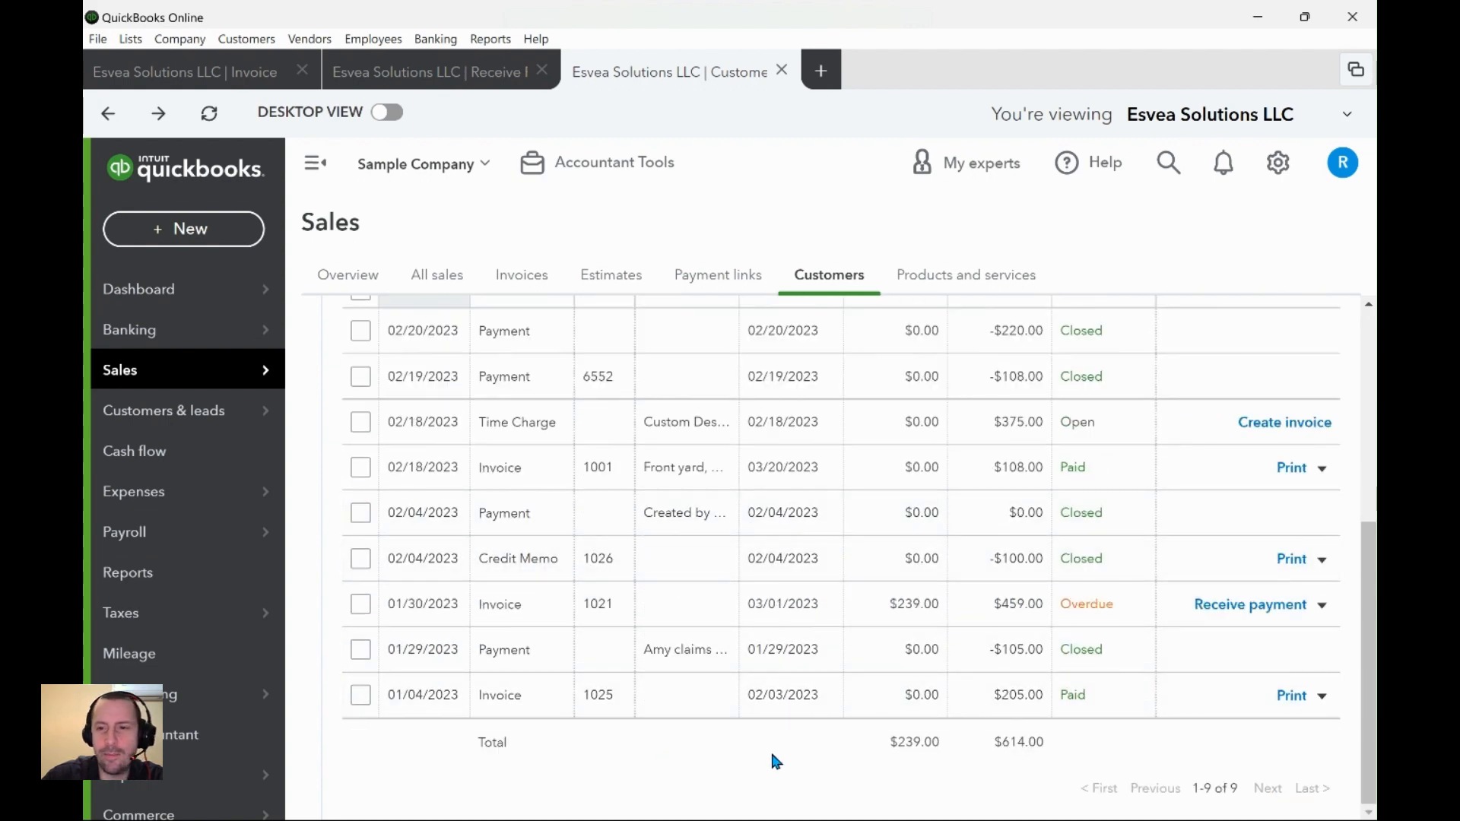
{"action": "scroll", "coordinate": [1101, 562], "scroll_direction": "up", "scroll_amount": 3}
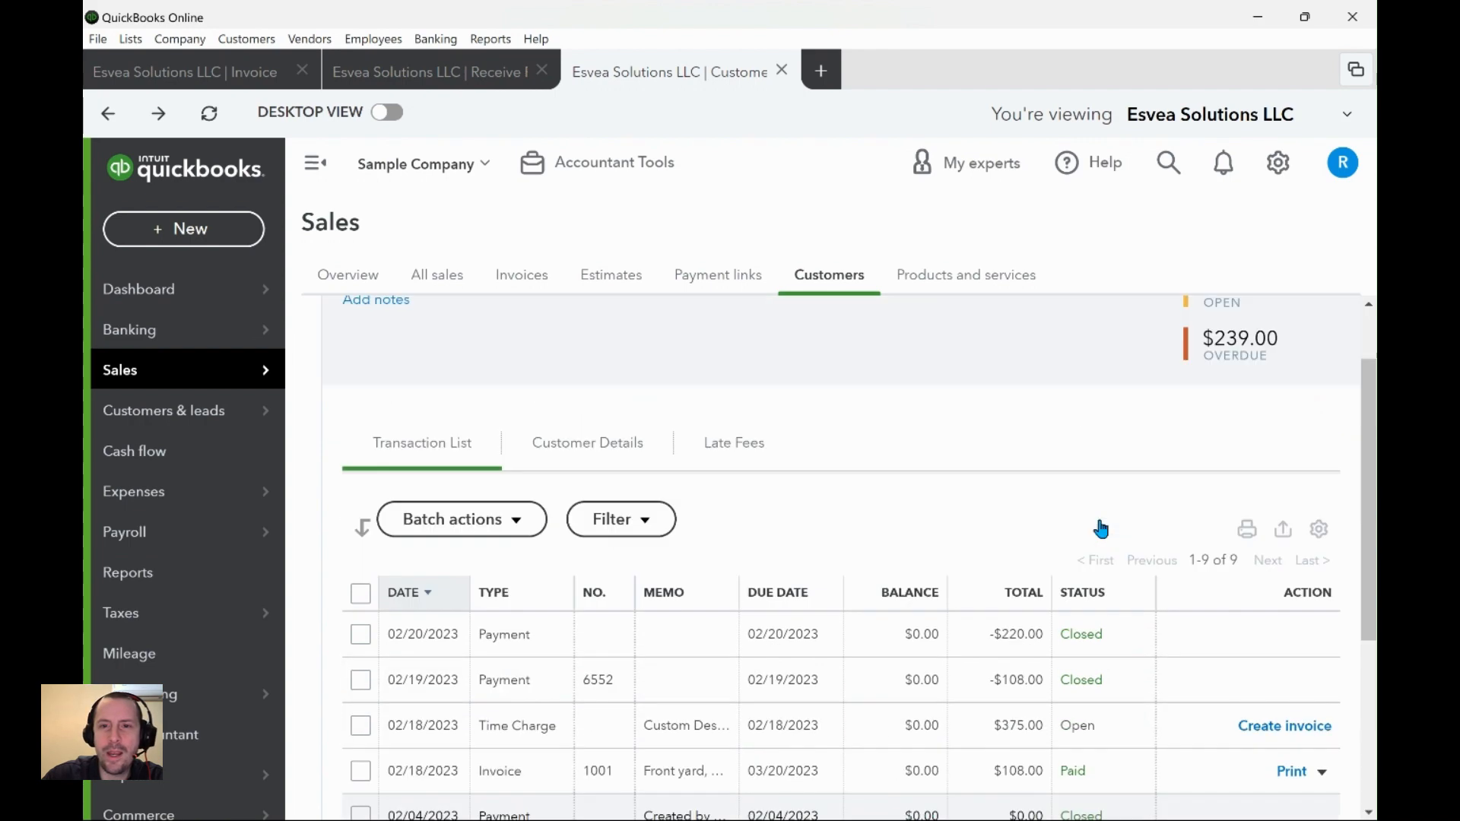
{"action": "scroll", "coordinate": [922, 527], "scroll_direction": "down", "scroll_amount": 2}
{"action": "scroll", "coordinate": [935, 623], "scroll_direction": "up", "scroll_amount": 3}
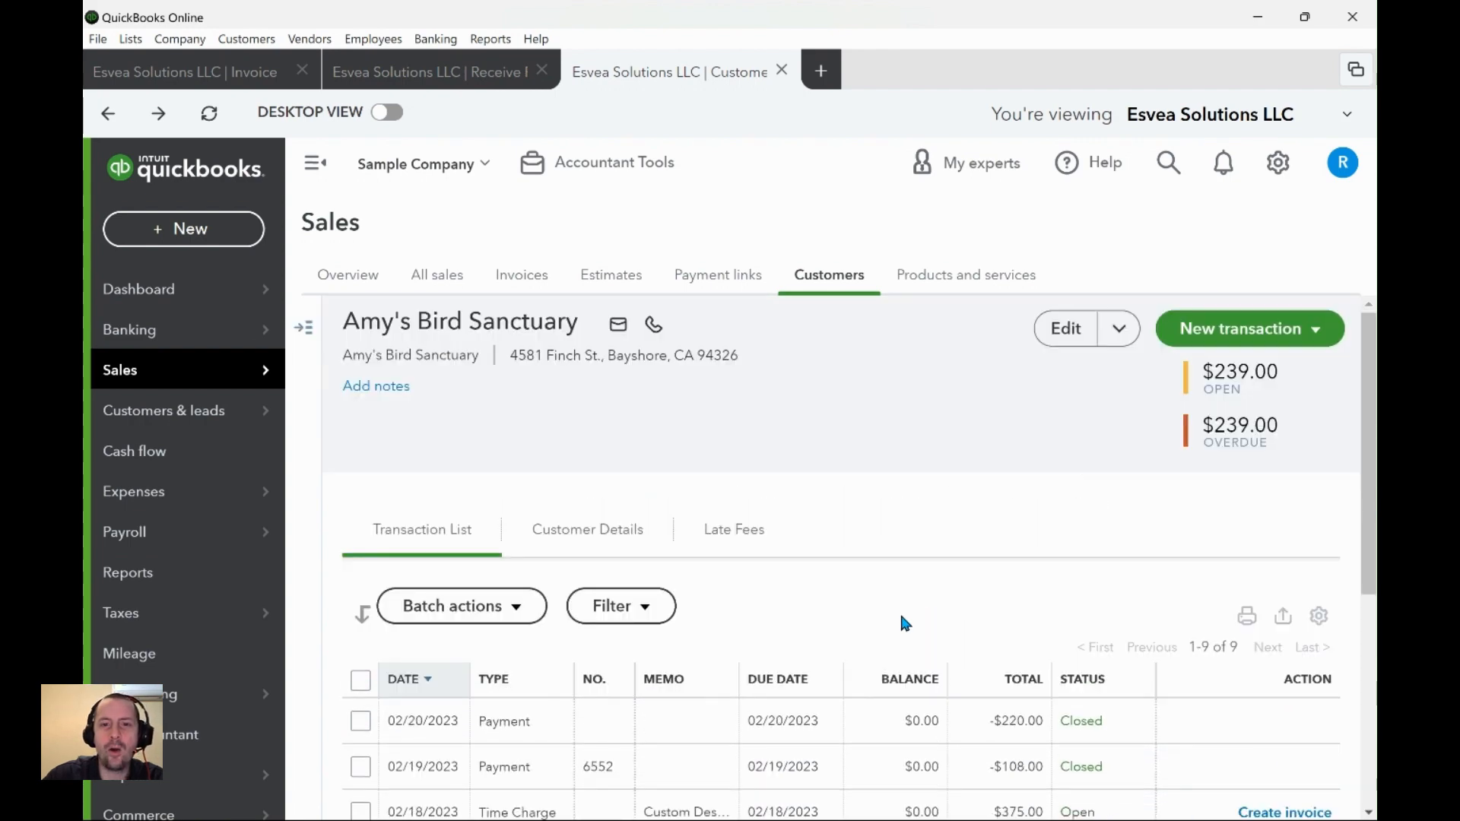
{"action": "scroll", "coordinate": [905, 624], "scroll_direction": "down", "scroll_amount": 4}
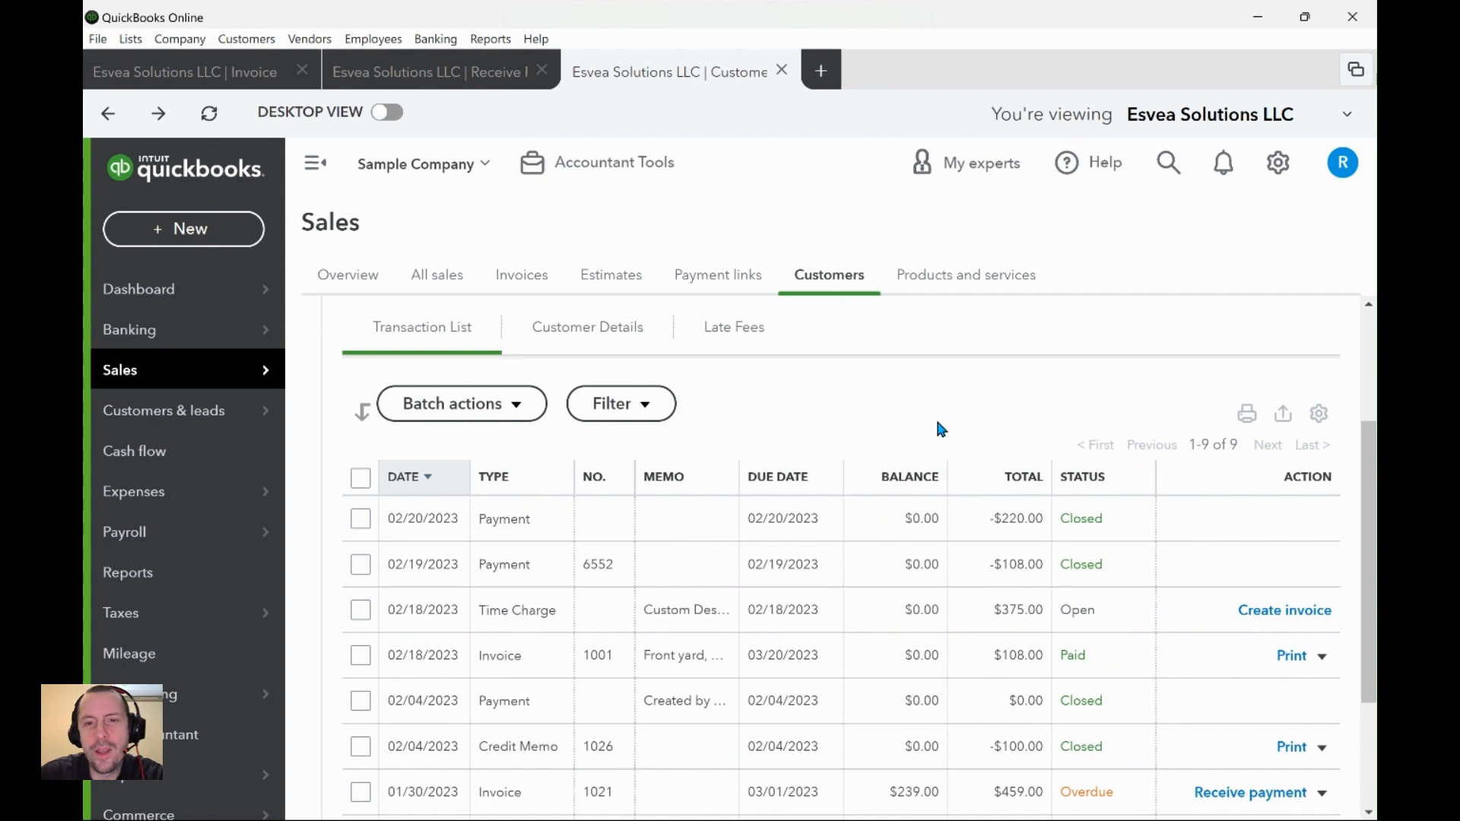
{"action": "scroll", "coordinate": [935, 417], "scroll_direction": "down", "scroll_amount": 2}
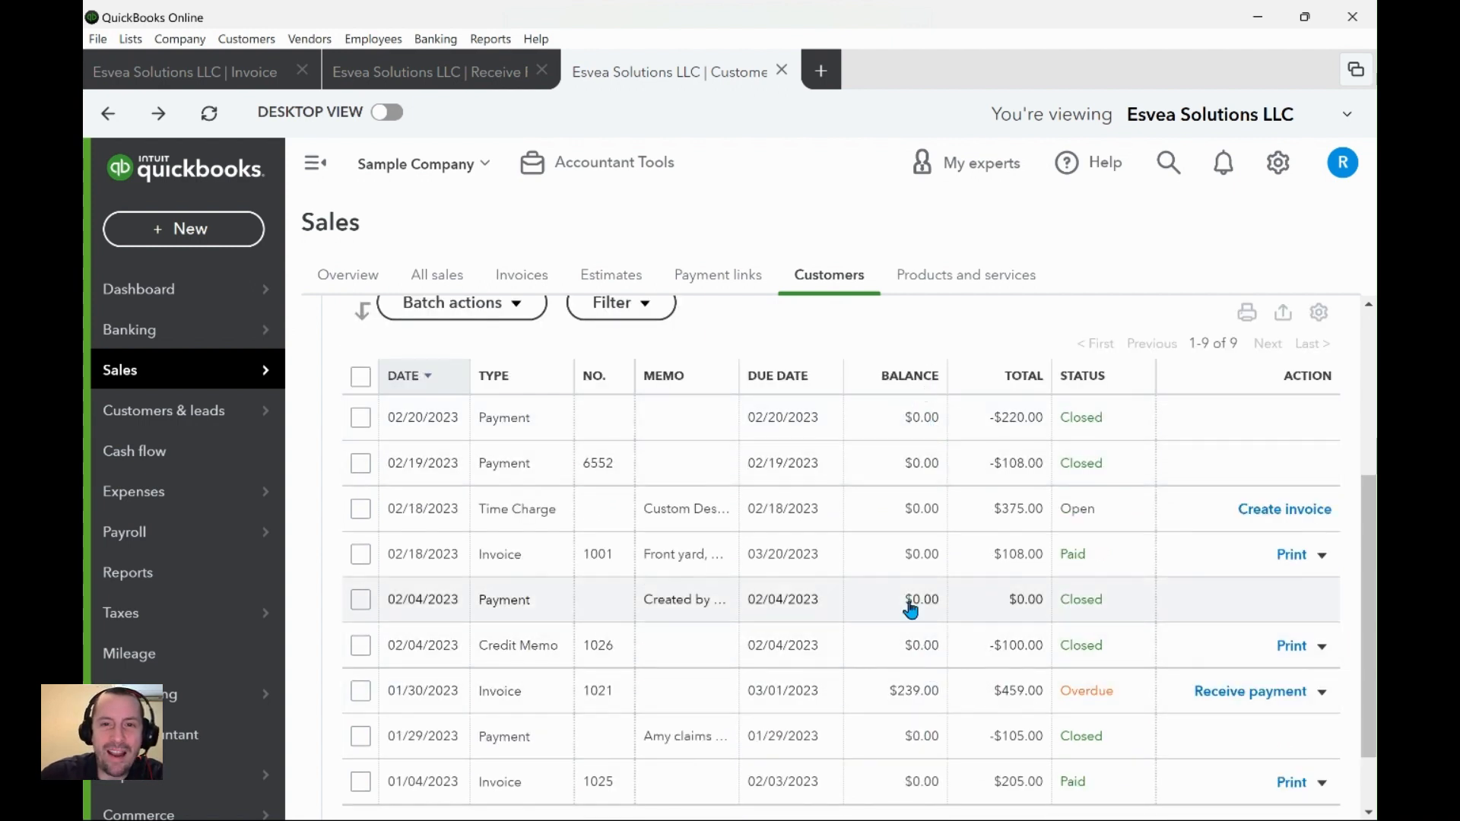
- Expand the transaction list's column settings, hide and show the Balance column twice, and close the settings
{"action": "left_click", "coordinate": [1316, 313]}
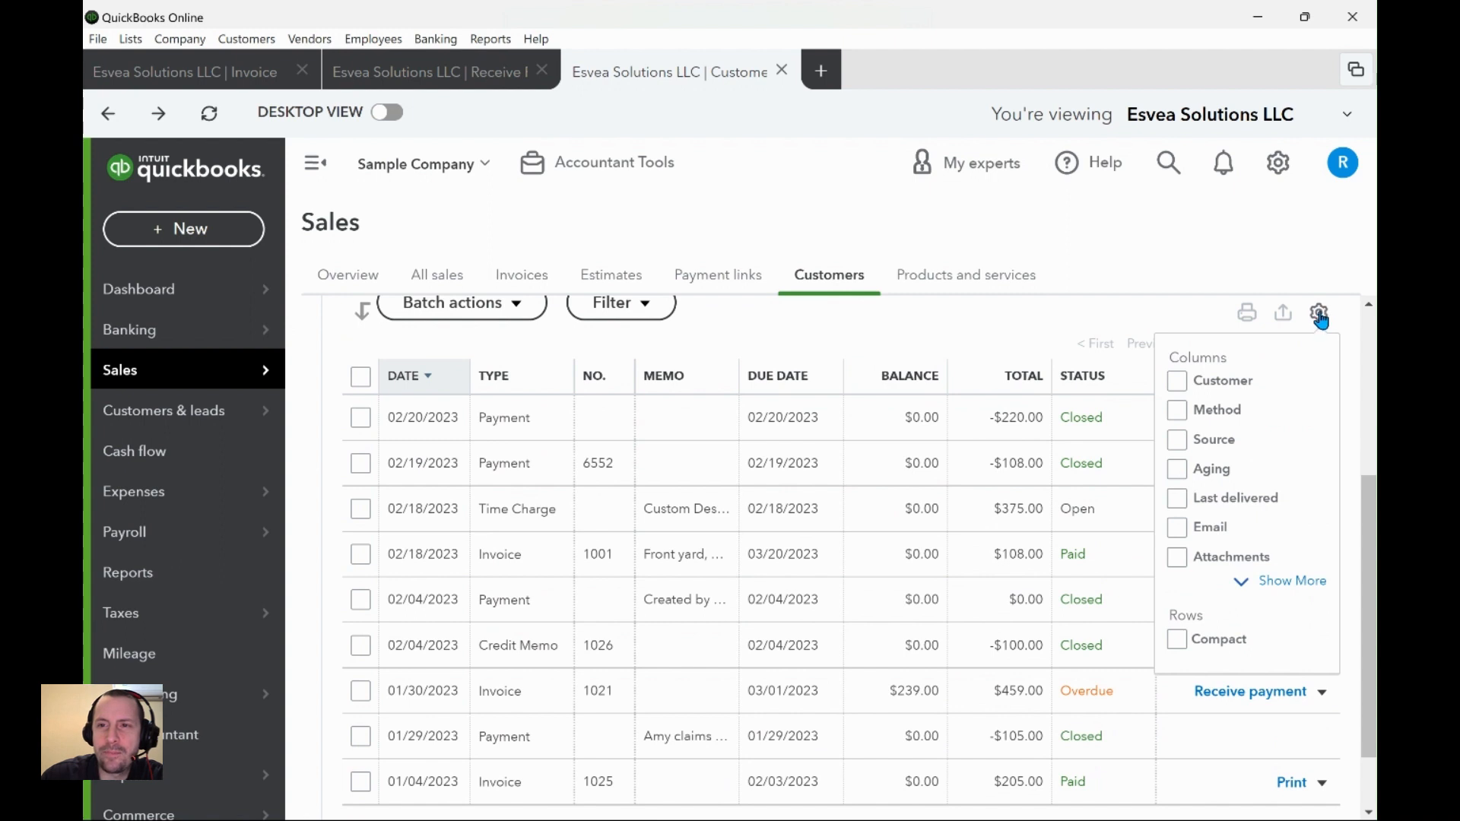
{"action": "left_click", "coordinate": [1247, 581]}
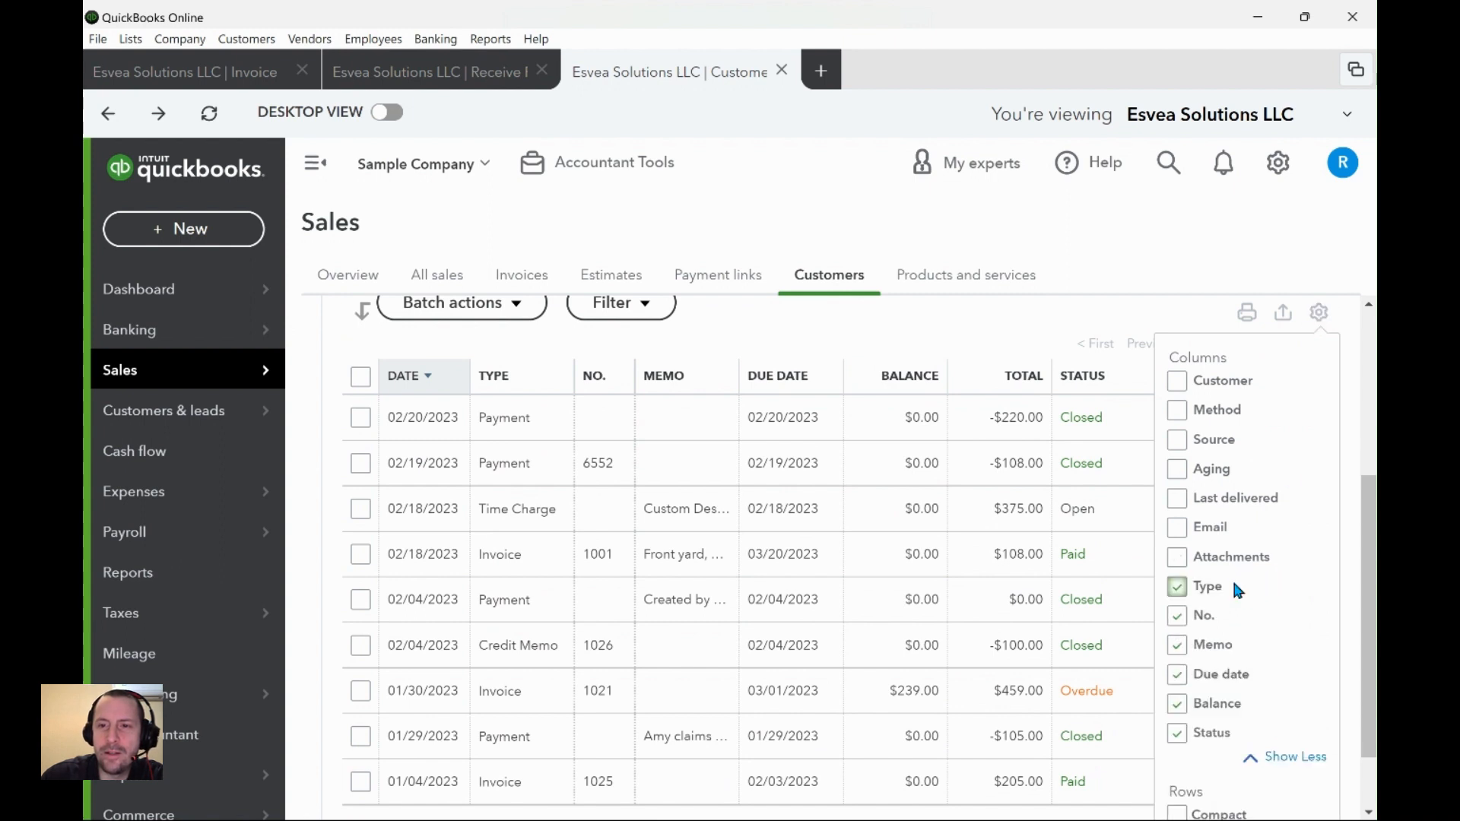
{"action": "scroll", "coordinate": [1239, 589], "scroll_direction": "down", "scroll_amount": 1}
{"action": "left_click", "coordinate": [1177, 620]}
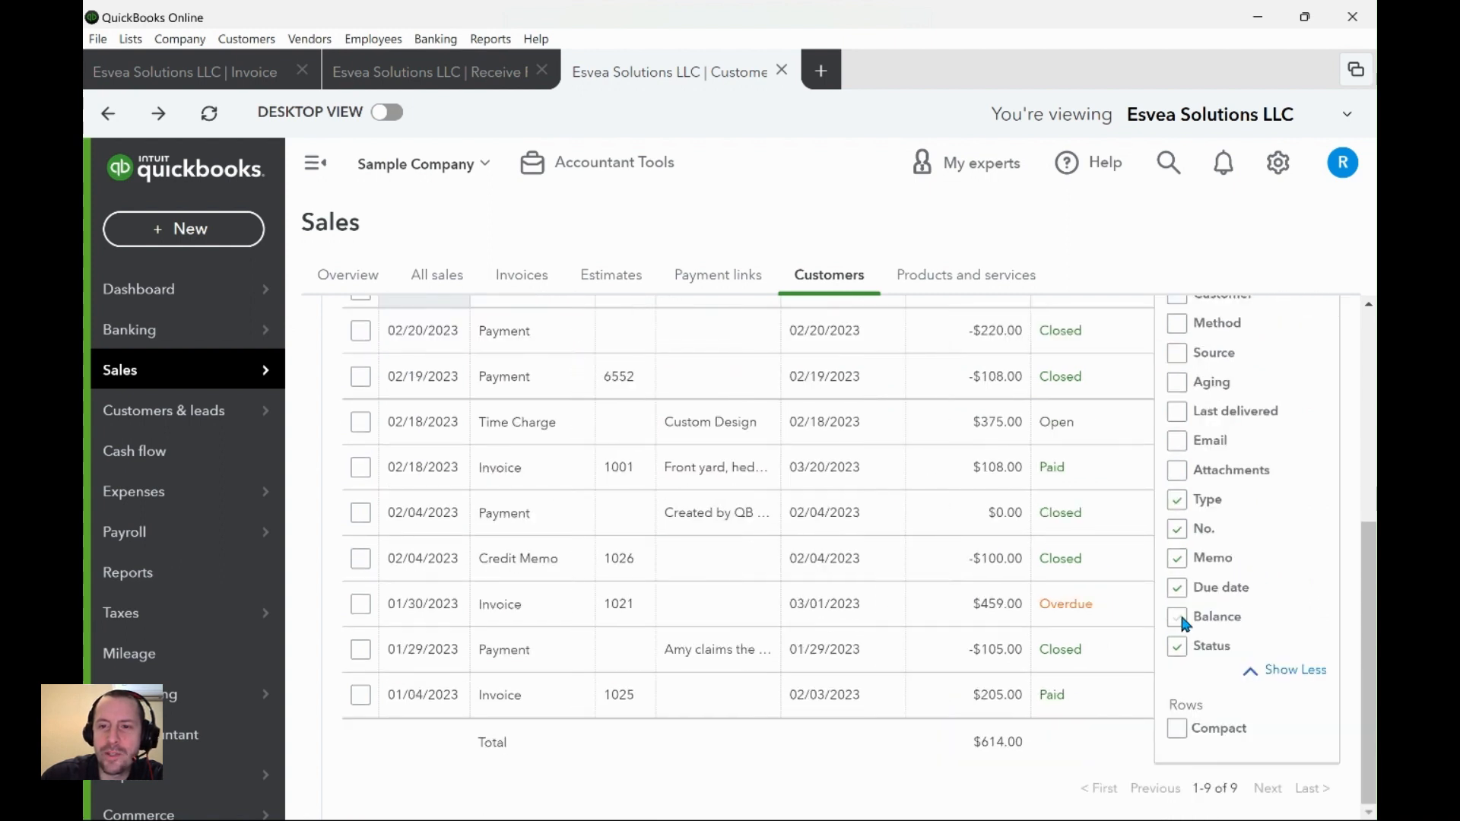
{"action": "left_click", "coordinate": [1178, 619]}
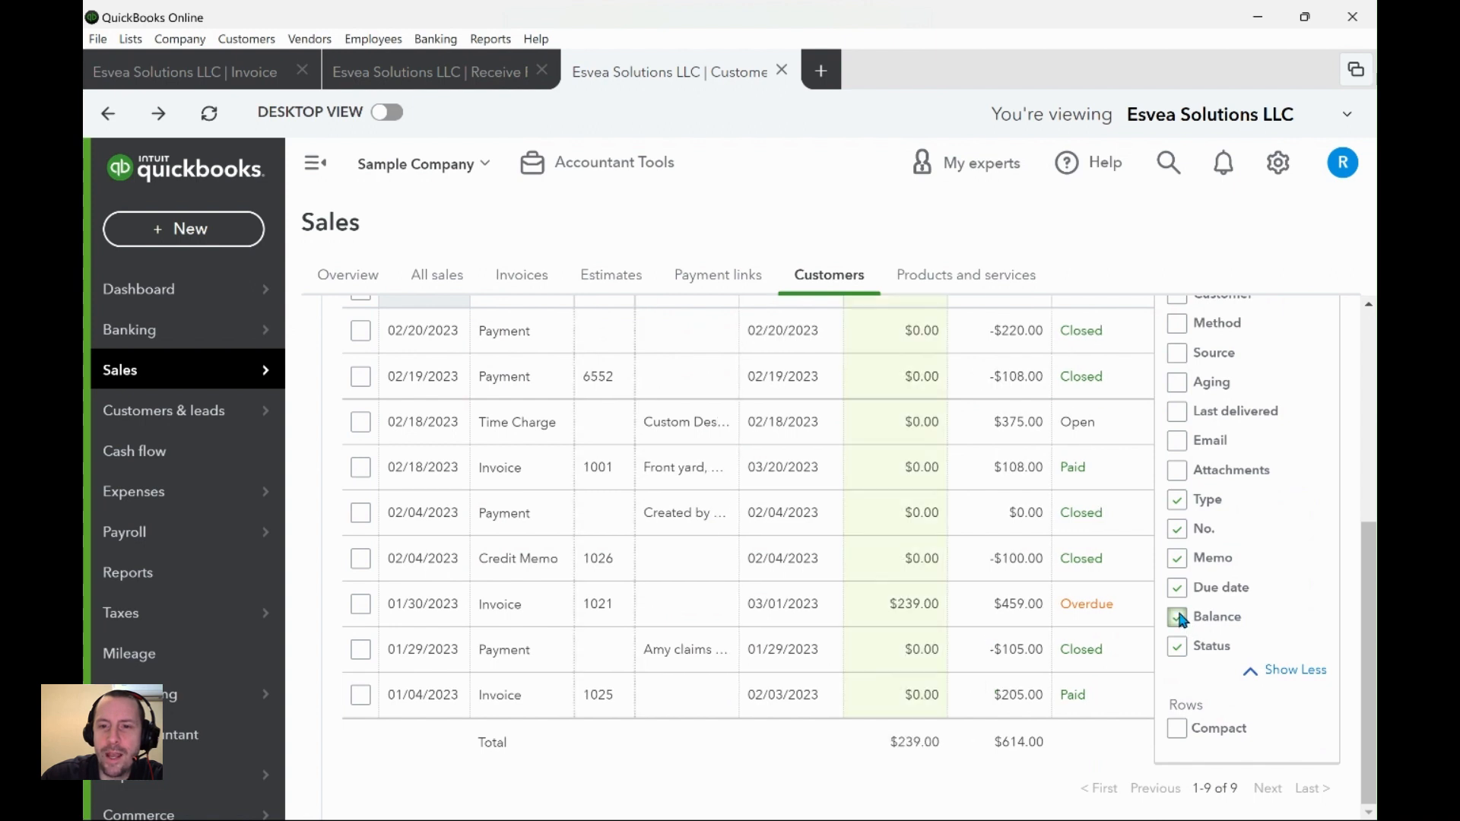
{"action": "left_click", "coordinate": [1179, 617]}
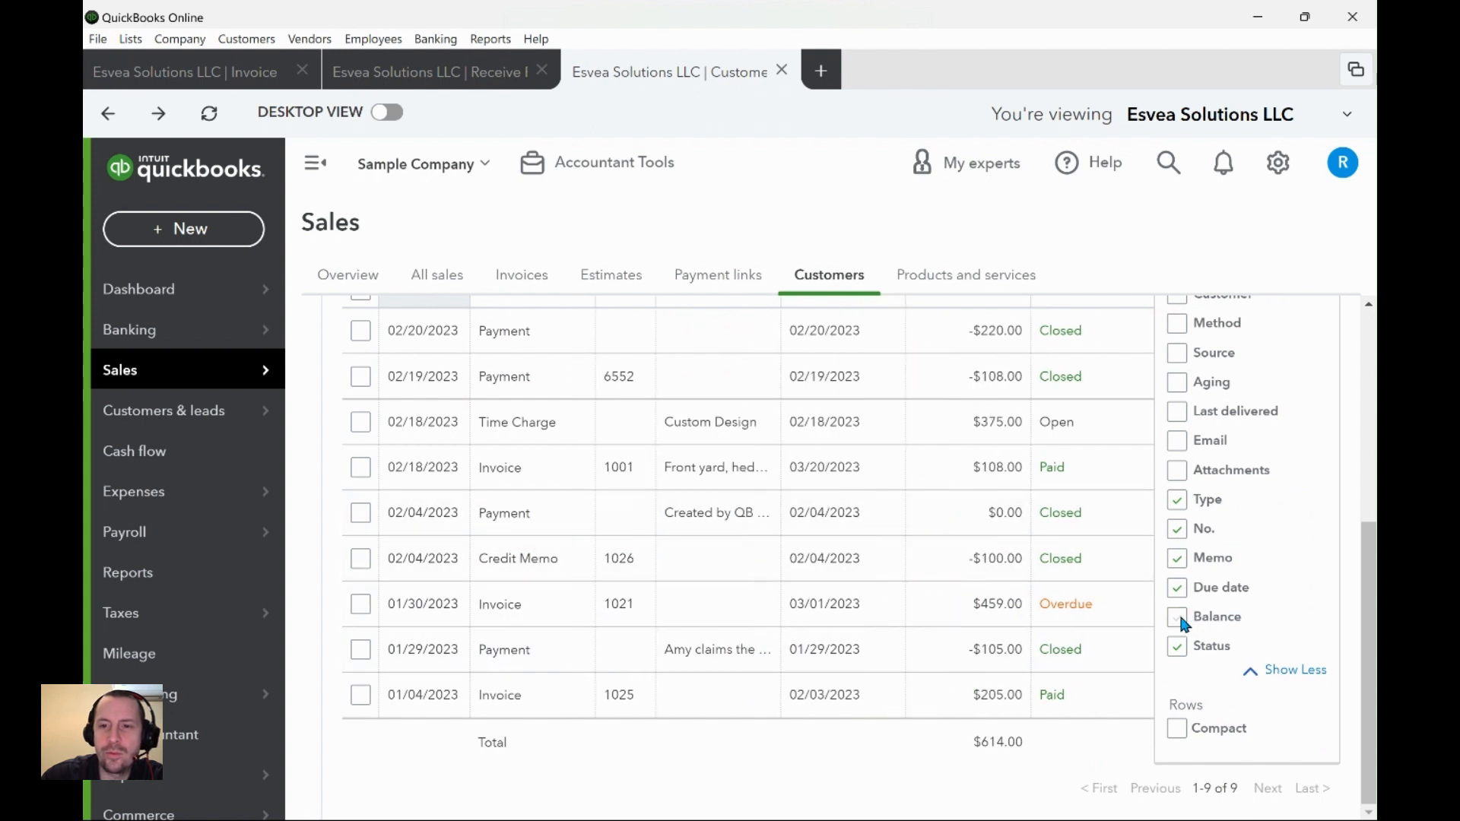
{"action": "left_click", "coordinate": [1178, 616]}
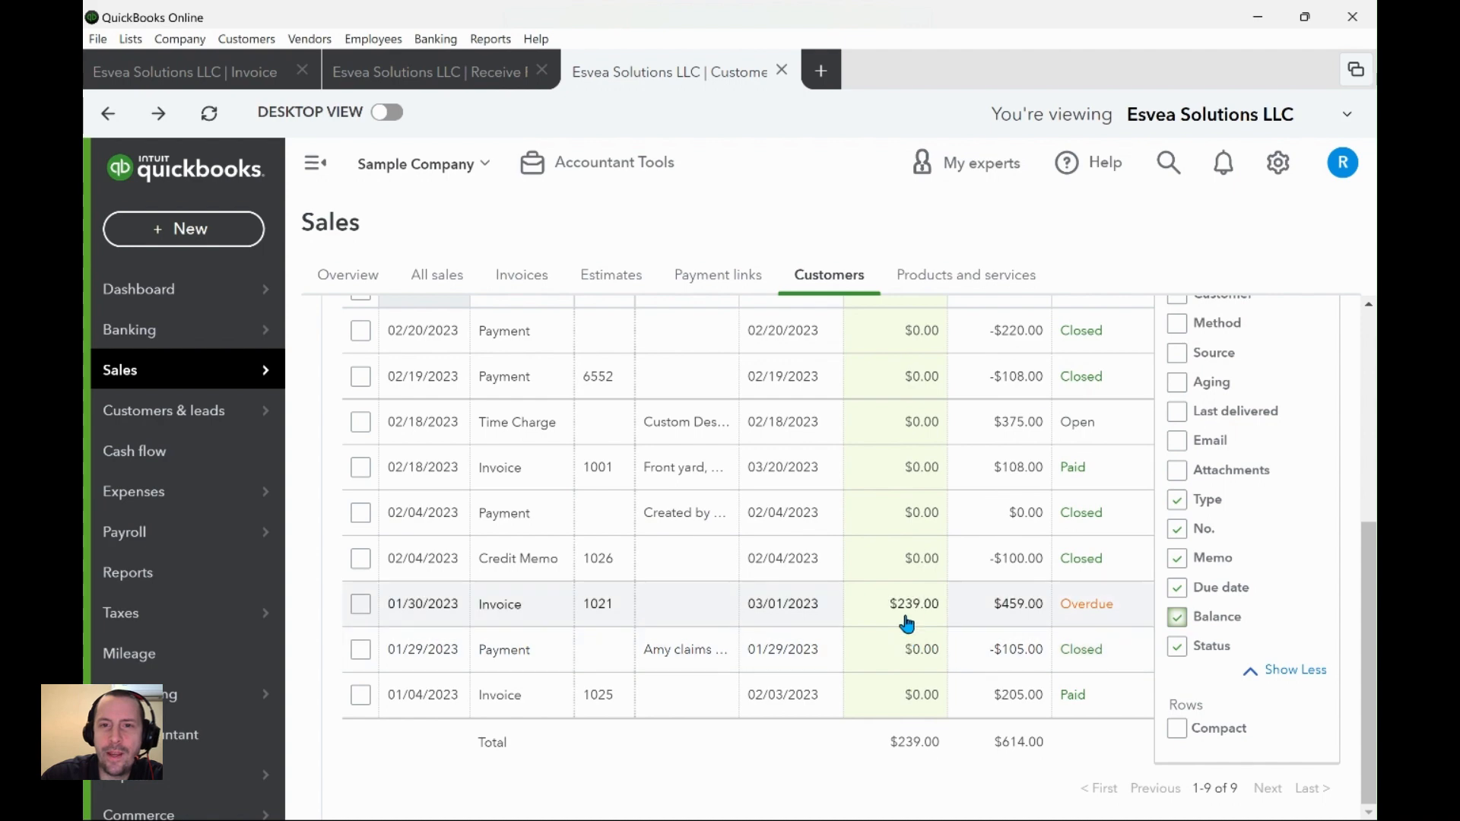
{"action": "scroll", "coordinate": [908, 640], "scroll_direction": "up", "scroll_amount": 3}
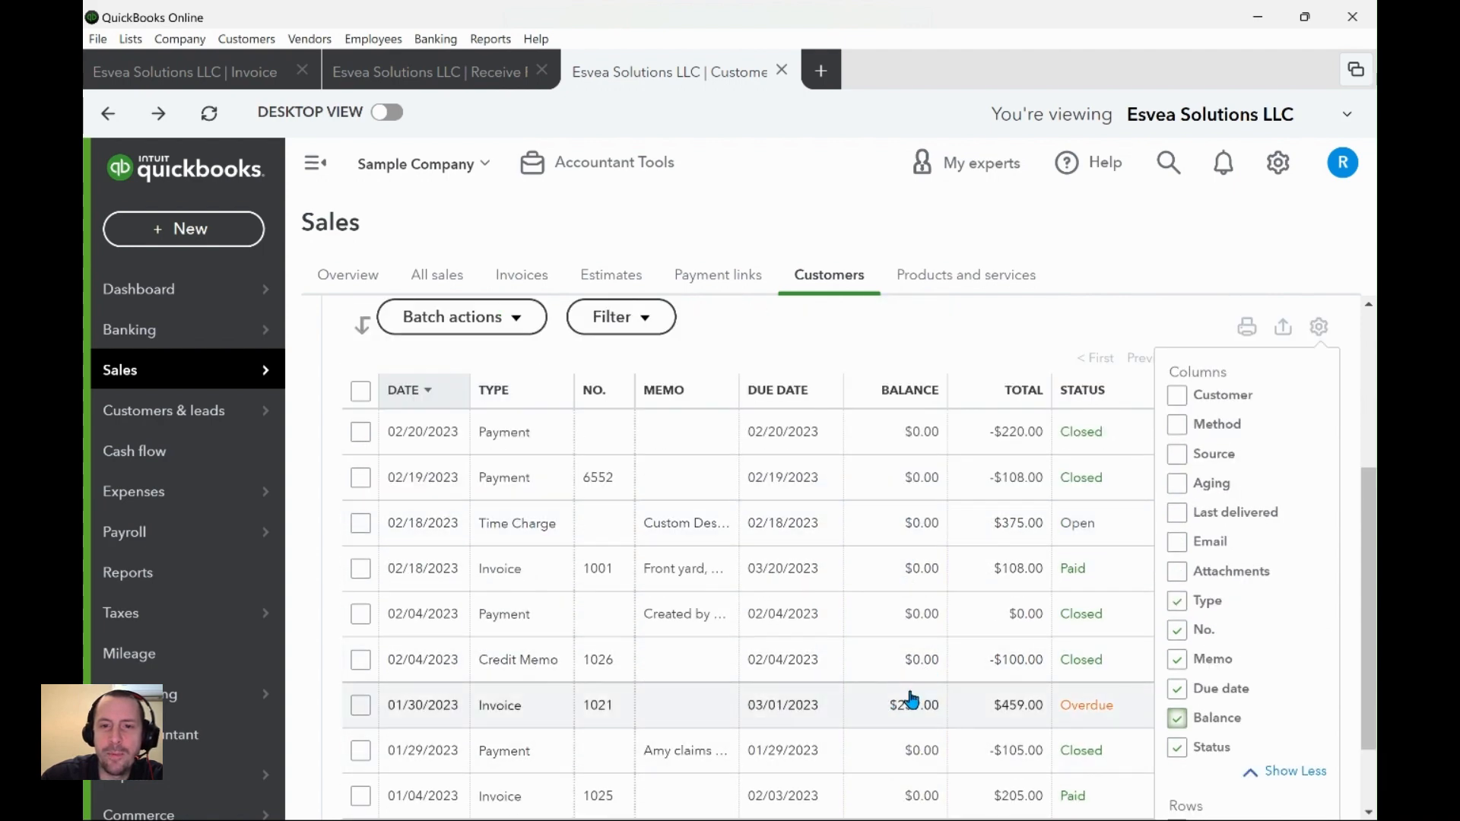
{"action": "left_click", "coordinate": [1319, 326]}
- Check the overdue invoice's remaining balance against the overdue amount in the customer's summary
{"action": "scroll", "coordinate": [961, 495], "scroll_direction": "up", "scroll_amount": 3}
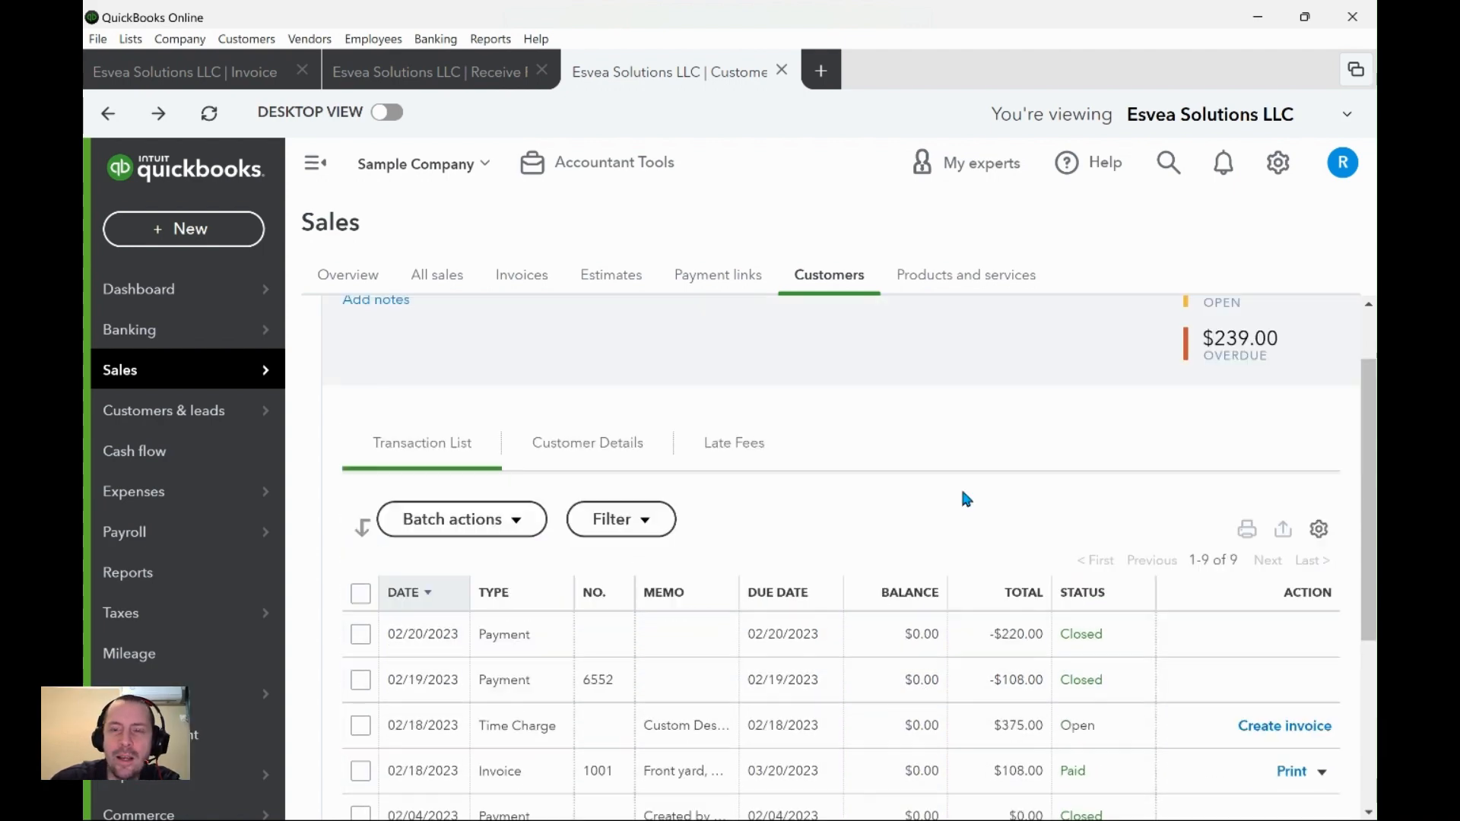
{"action": "scroll", "coordinate": [961, 479], "scroll_direction": "down", "scroll_amount": 5}
{"action": "scroll", "coordinate": [895, 527], "scroll_direction": "up", "scroll_amount": 5}
{"action": "scroll", "coordinate": [895, 527], "scroll_direction": "down", "scroll_amount": 4}
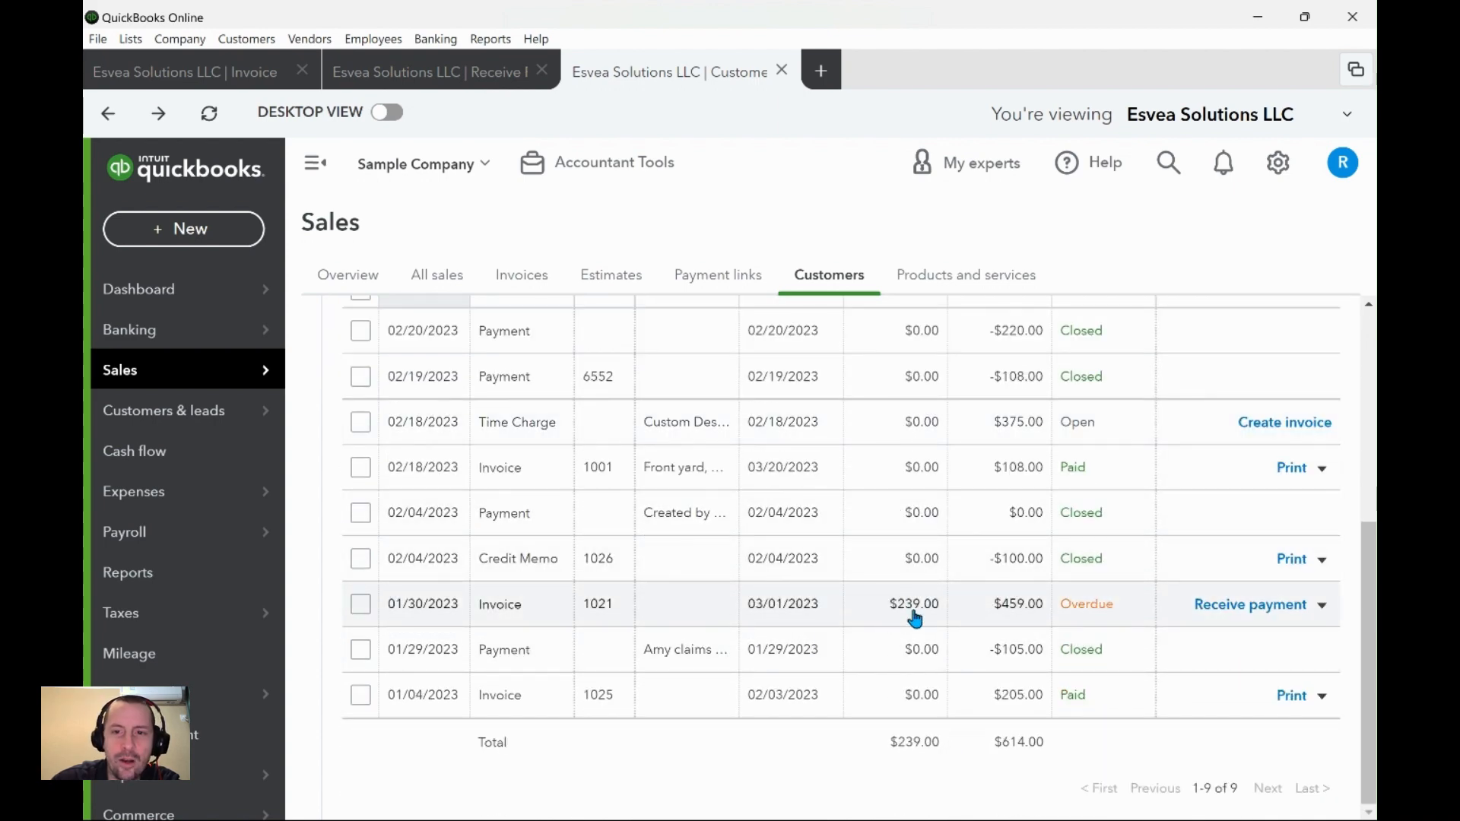
{"action": "scroll", "coordinate": [1053, 616], "scroll_direction": "up", "scroll_amount": 5}
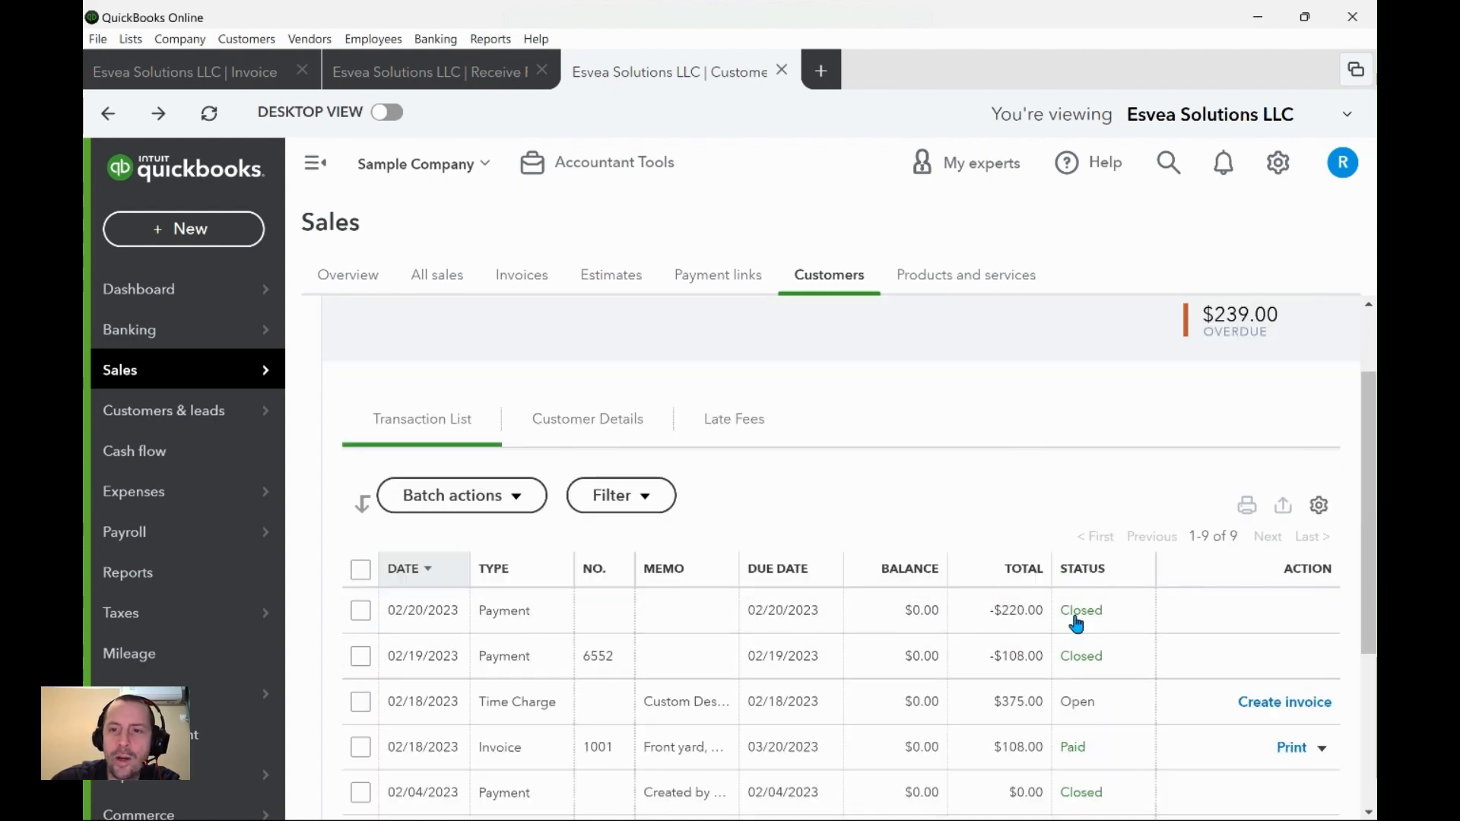
- Hide the Balance column from the customer's transaction list and close the column settings
{"action": "left_click", "coordinate": [1318, 612]}
{"action": "scroll", "coordinate": [1245, 716], "scroll_direction": "down", "scroll_amount": 1}
{"action": "scroll", "coordinate": [1245, 716], "scroll_direction": "down", "scroll_amount": 4}
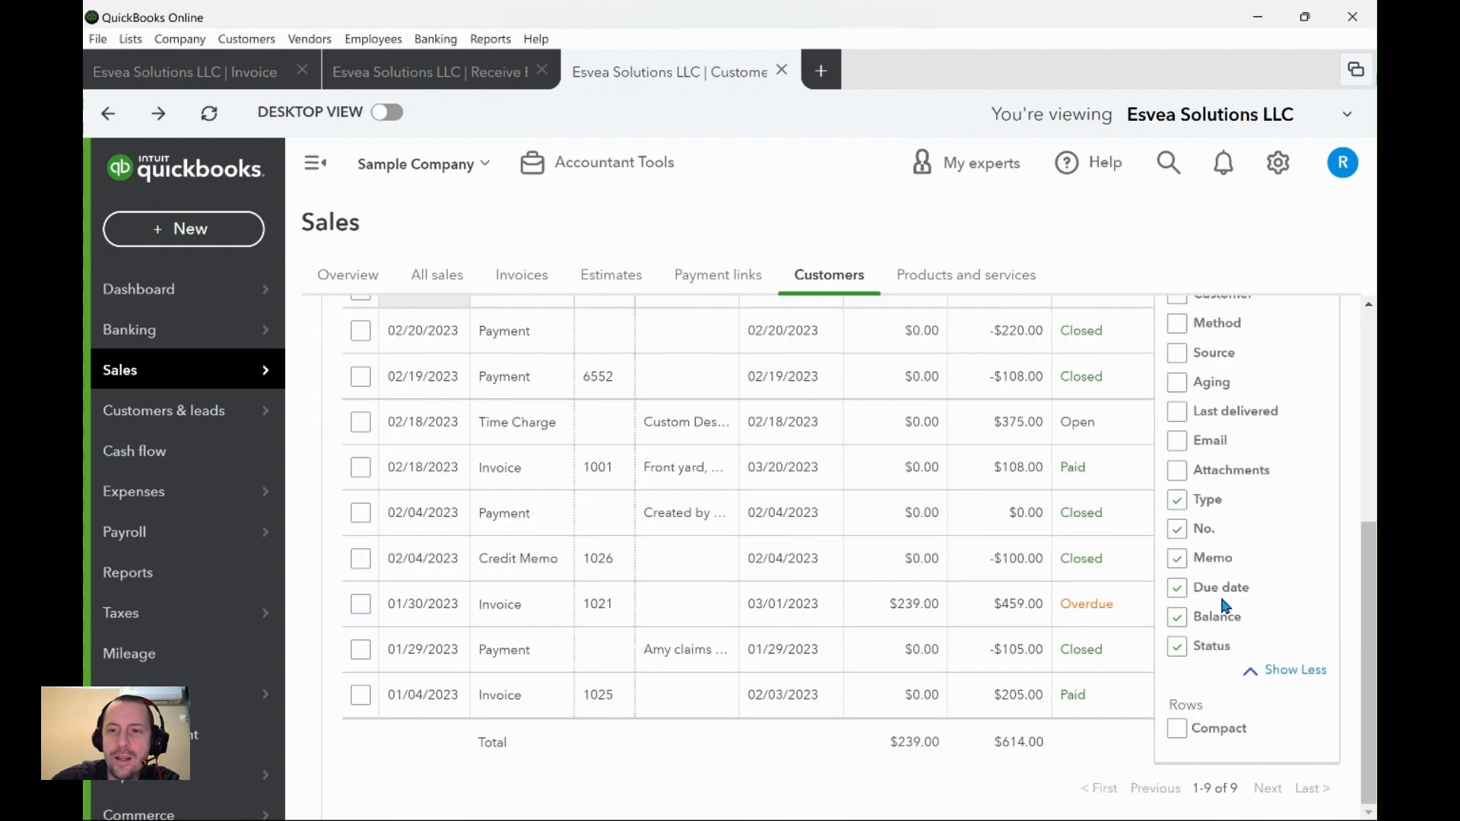
{"action": "left_click", "coordinate": [1177, 618]}
{"action": "left_click", "coordinate": [1106, 274]}
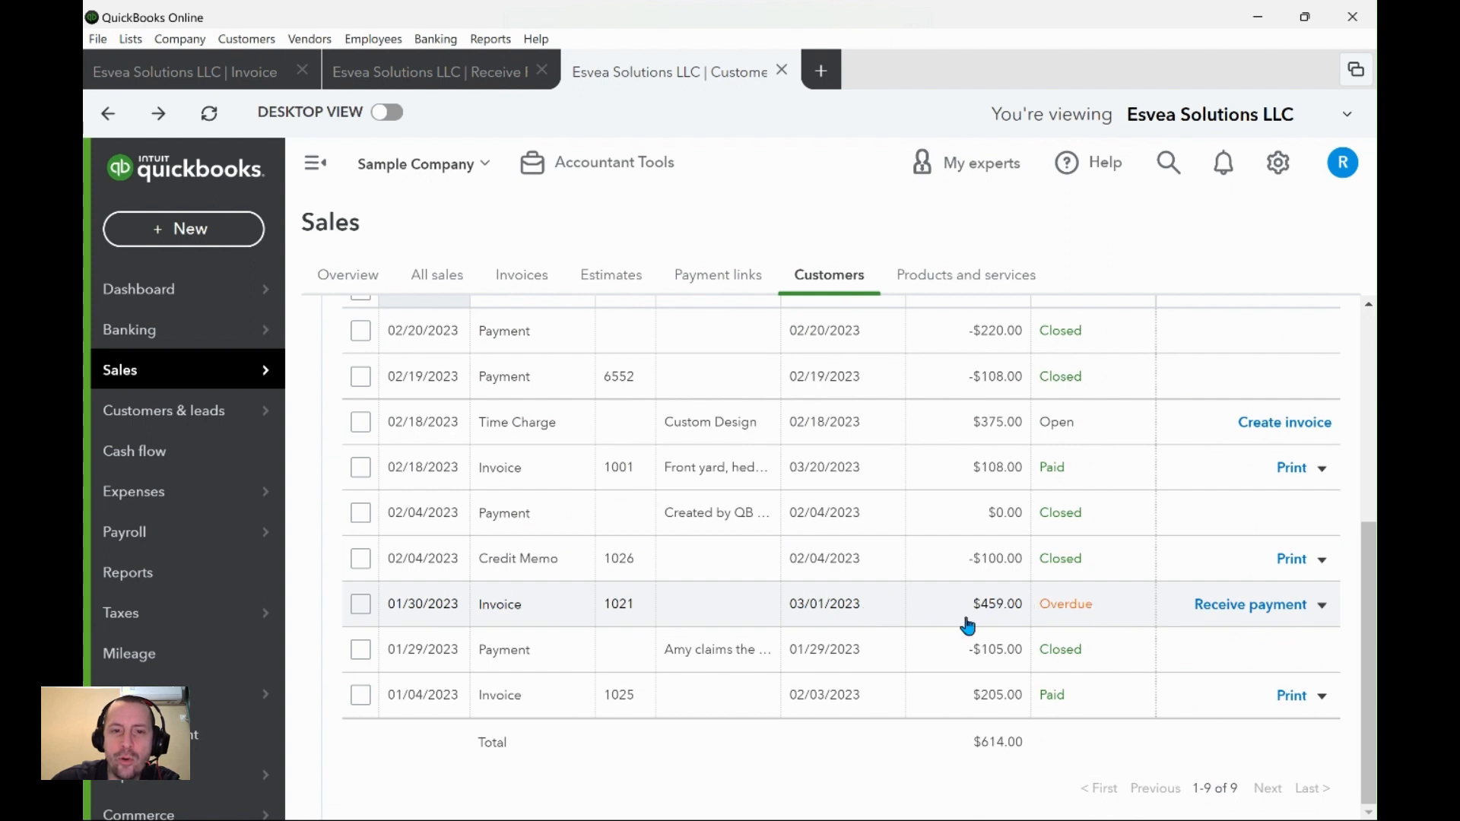
- Compare the customer's open and overdue amounts with the transaction totals while the Balance column is hidden
{"action": "scroll", "coordinate": [1072, 616], "scroll_direction": "up", "scroll_amount": 5}
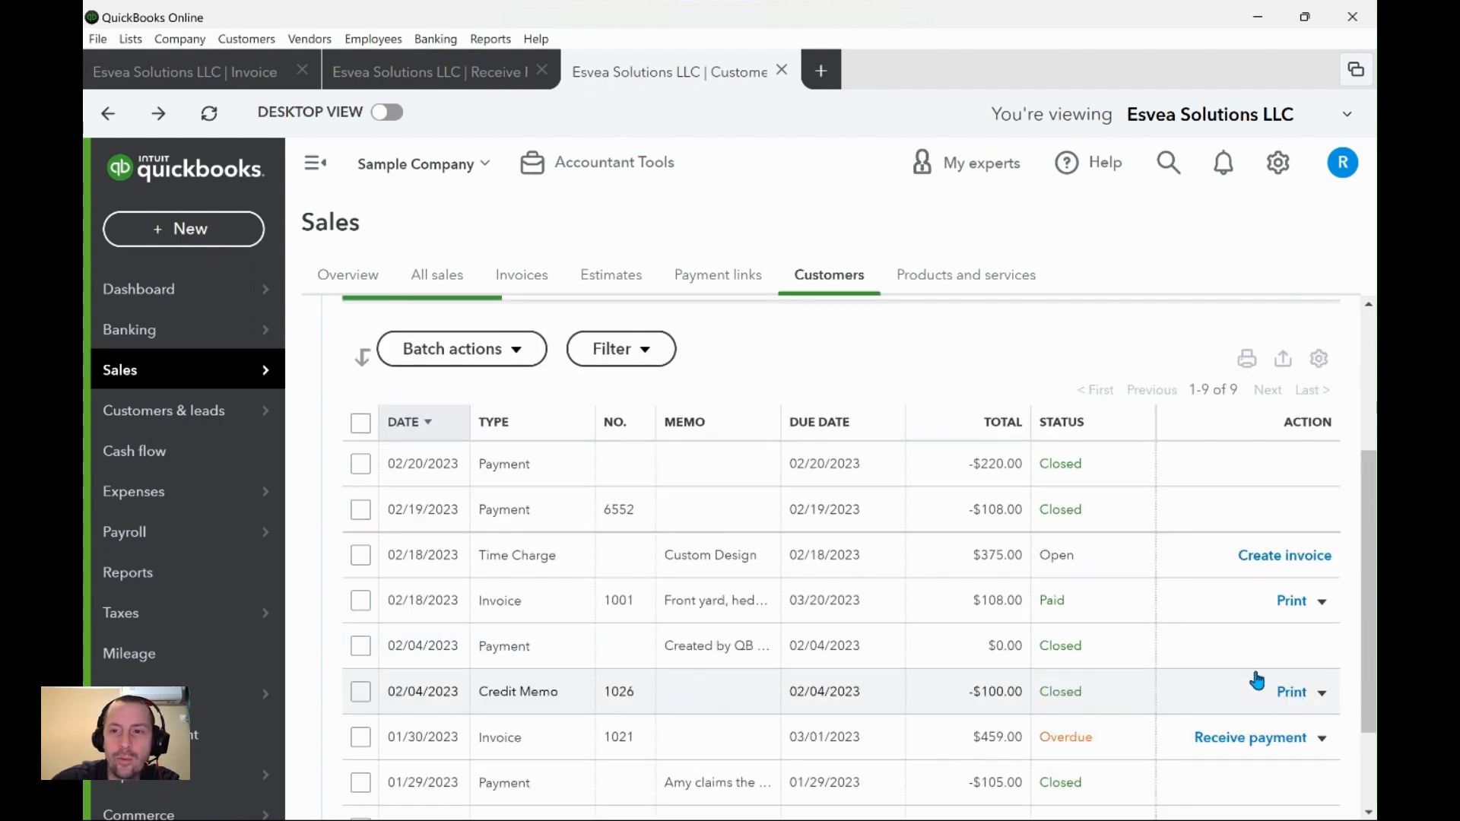
{"action": "left_click", "coordinate": [1317, 530]}
{"action": "scroll", "coordinate": [1254, 437], "scroll_direction": "up", "scroll_amount": 1}
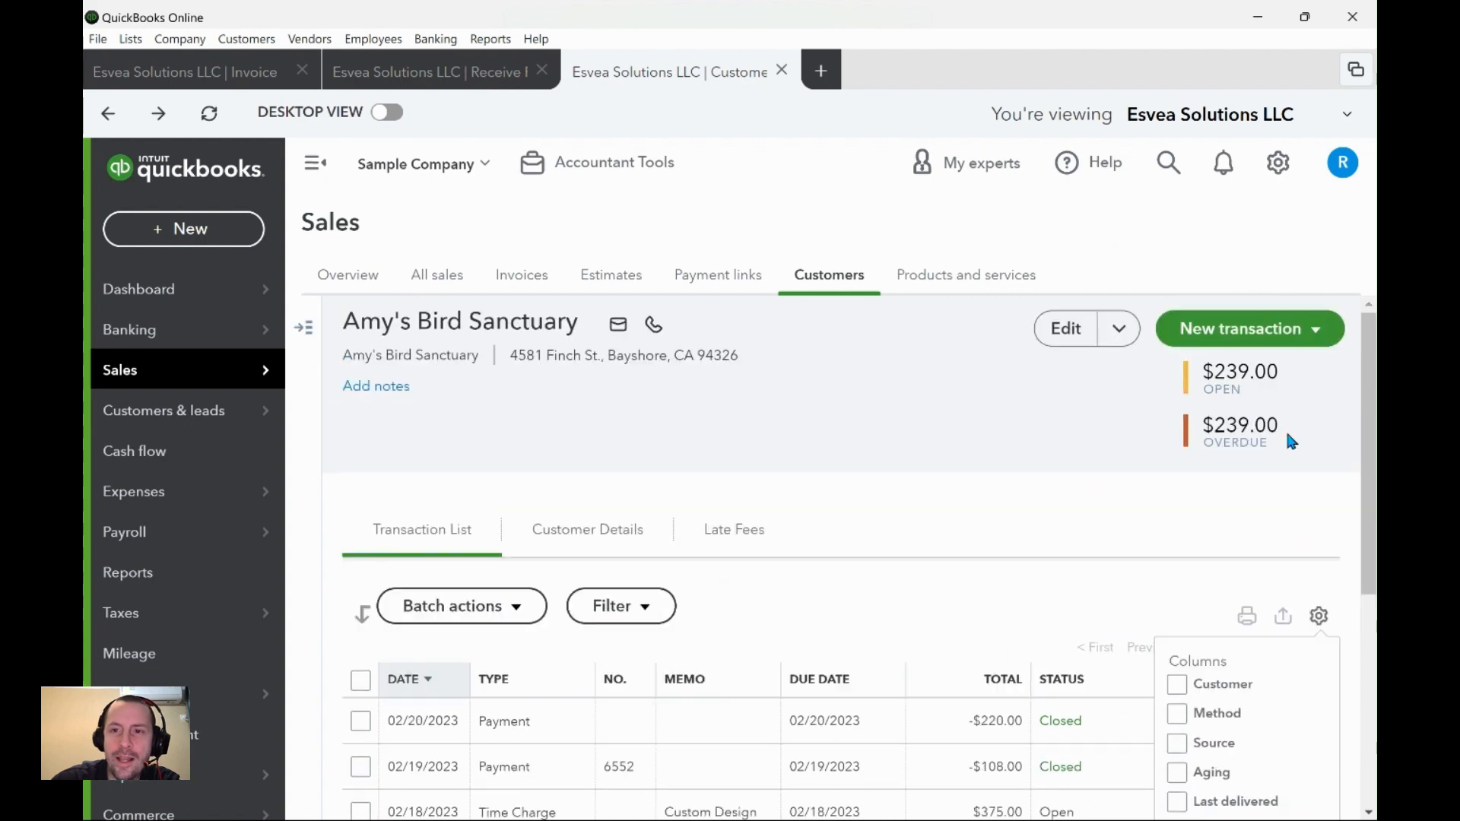
{"action": "scroll", "coordinate": [947, 448], "scroll_direction": "down", "scroll_amount": 3}
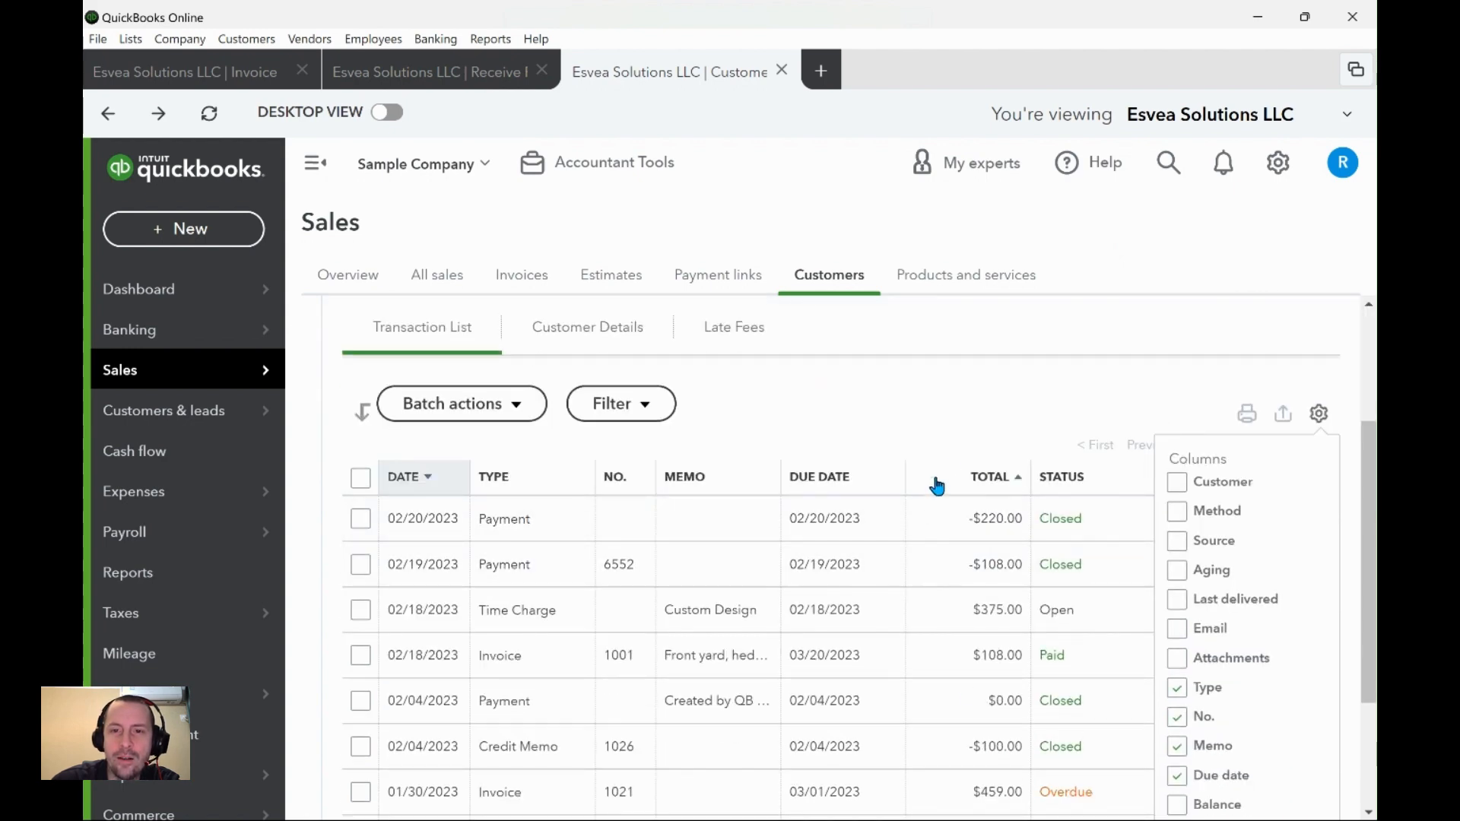
{"action": "scroll", "coordinate": [1060, 547], "scroll_direction": "down", "scroll_amount": 2}
{"action": "scroll", "coordinate": [1239, 471], "scroll_direction": "up", "scroll_amount": 2}
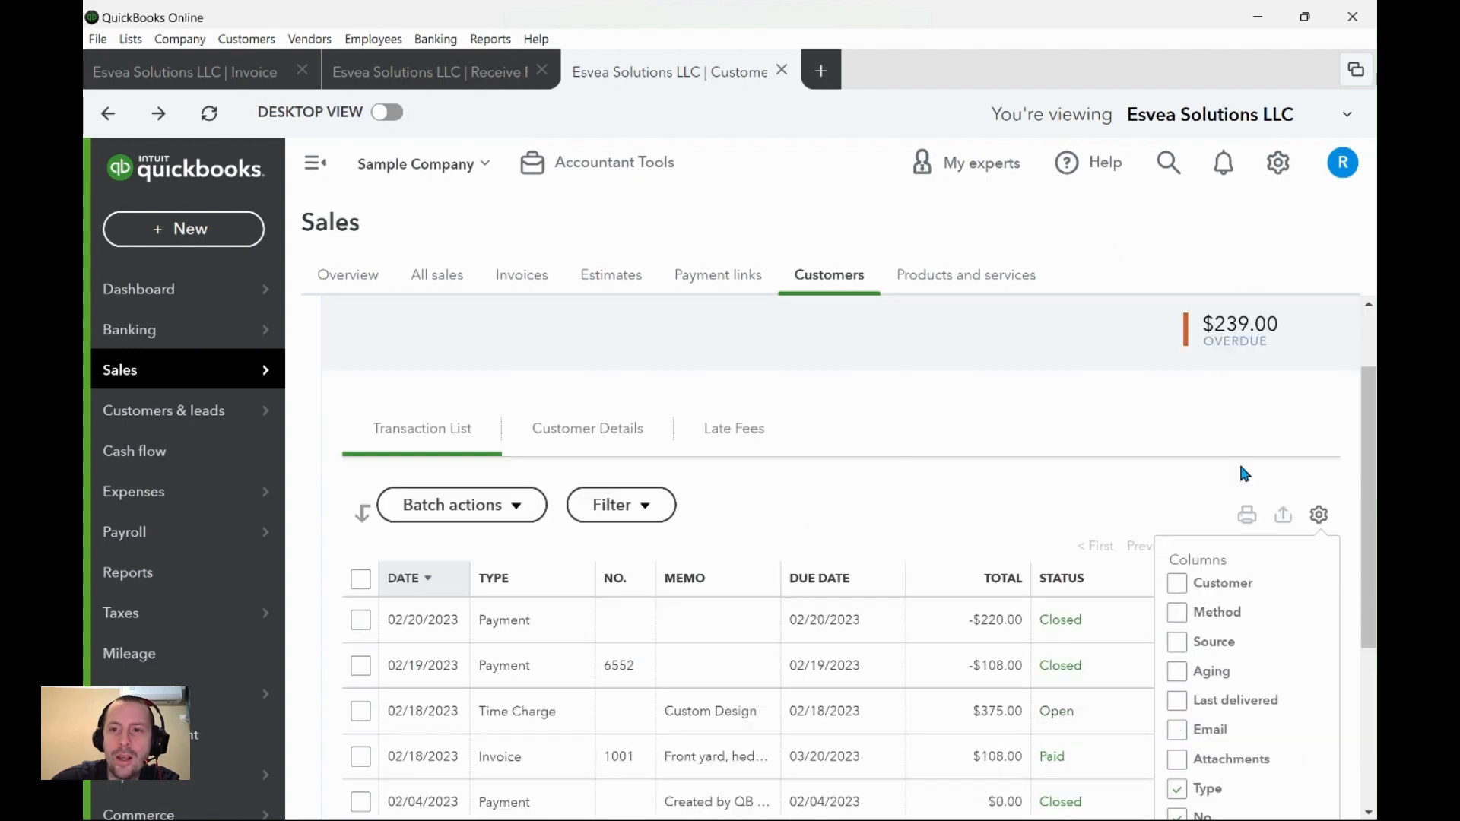
{"action": "scroll", "coordinate": [1224, 410], "scroll_direction": "up", "scroll_amount": 1}
{"action": "scroll", "coordinate": [1140, 477], "scroll_direction": "down", "scroll_amount": 5}
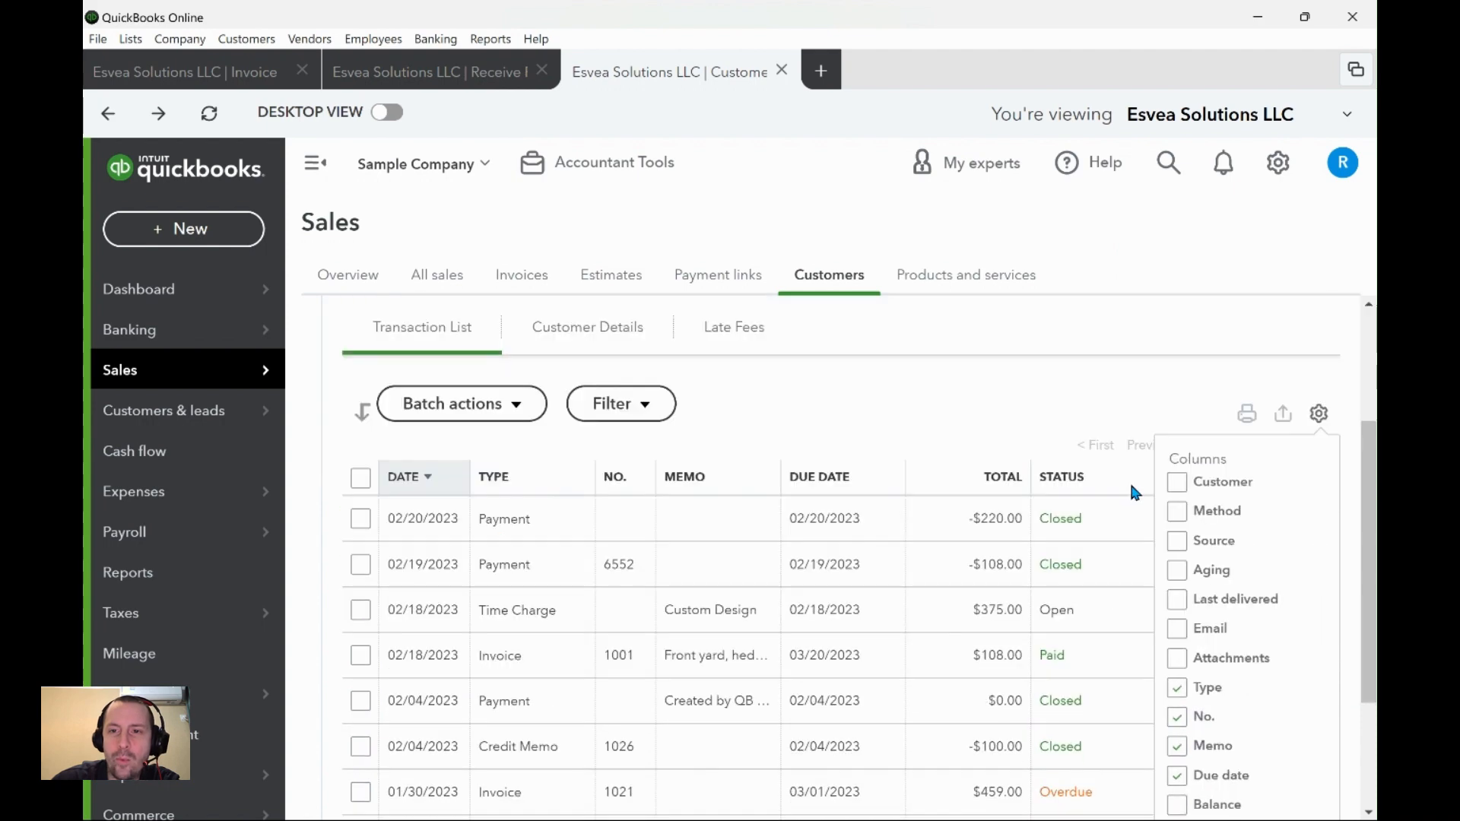
- Show the Balance column in the transaction list again, close the column settings and recheck the overdue invoice's balance
{"action": "left_click", "coordinate": [1178, 618]}
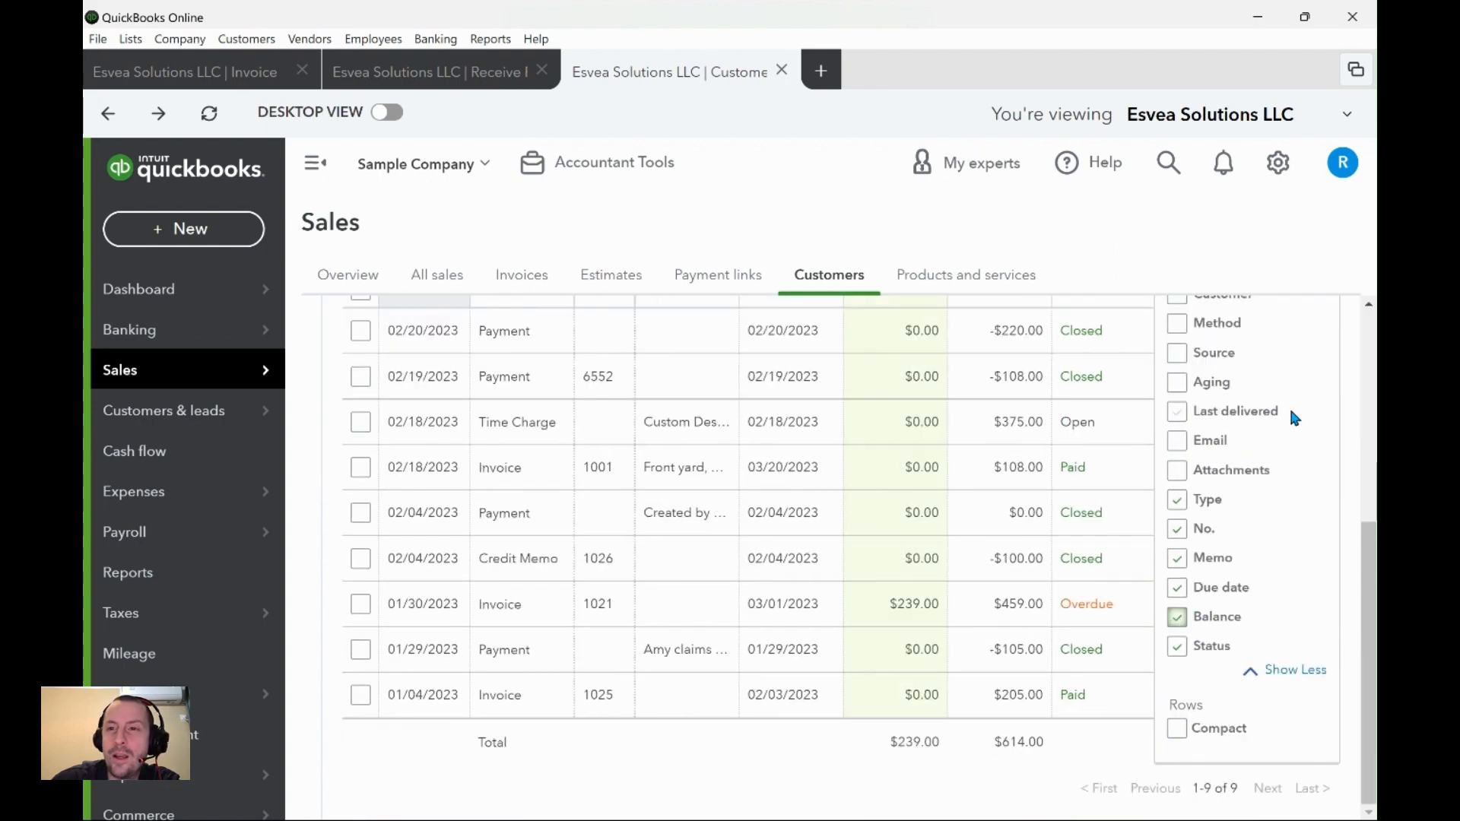
{"action": "scroll", "coordinate": [1285, 295], "scroll_direction": "up", "scroll_amount": 1}
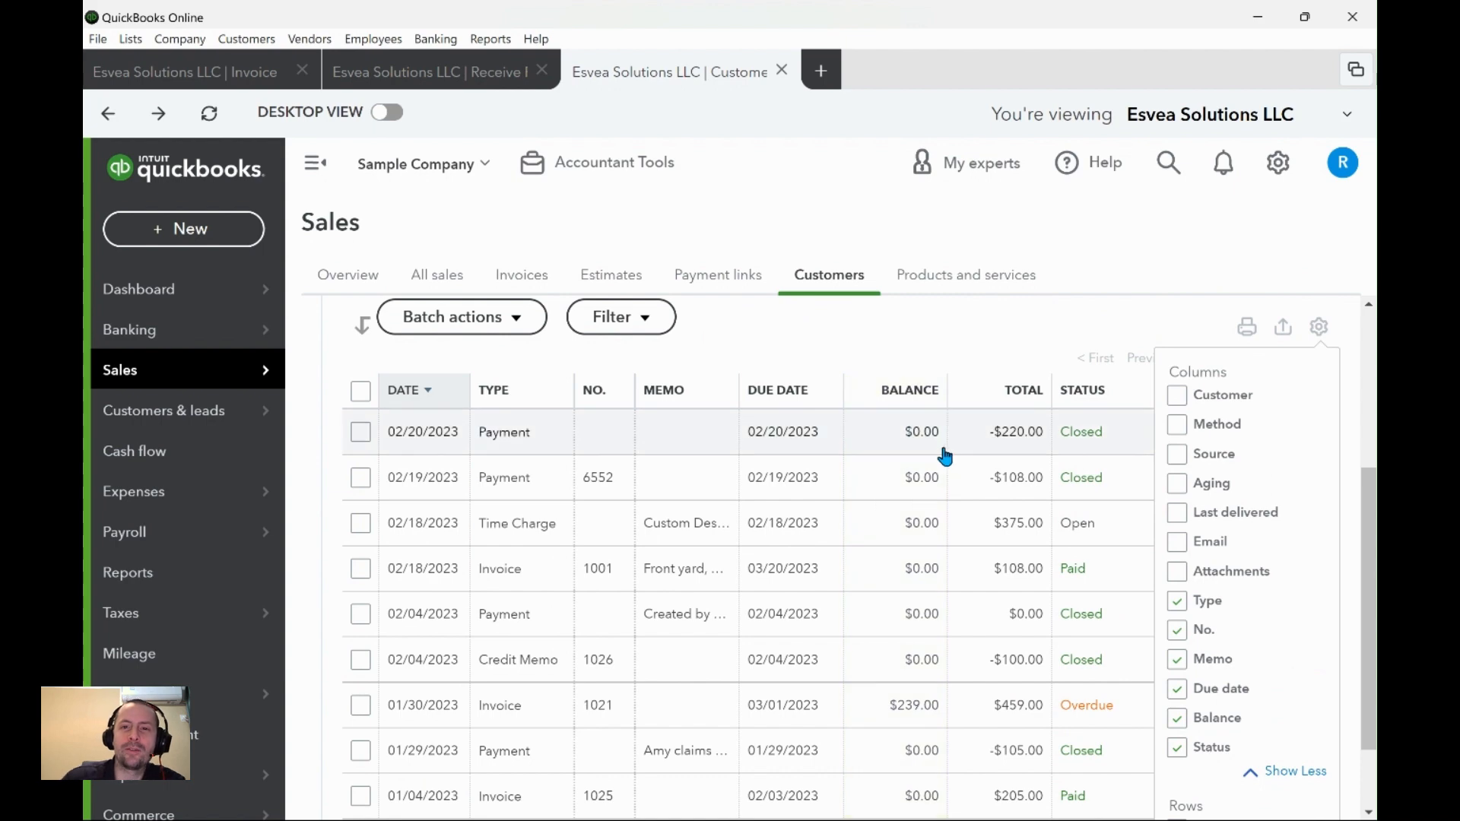
{"action": "scroll", "coordinate": [811, 499], "scroll_direction": "down", "scroll_amount": 1}
{"action": "scroll", "coordinate": [1085, 506], "scroll_direction": "up", "scroll_amount": 4}
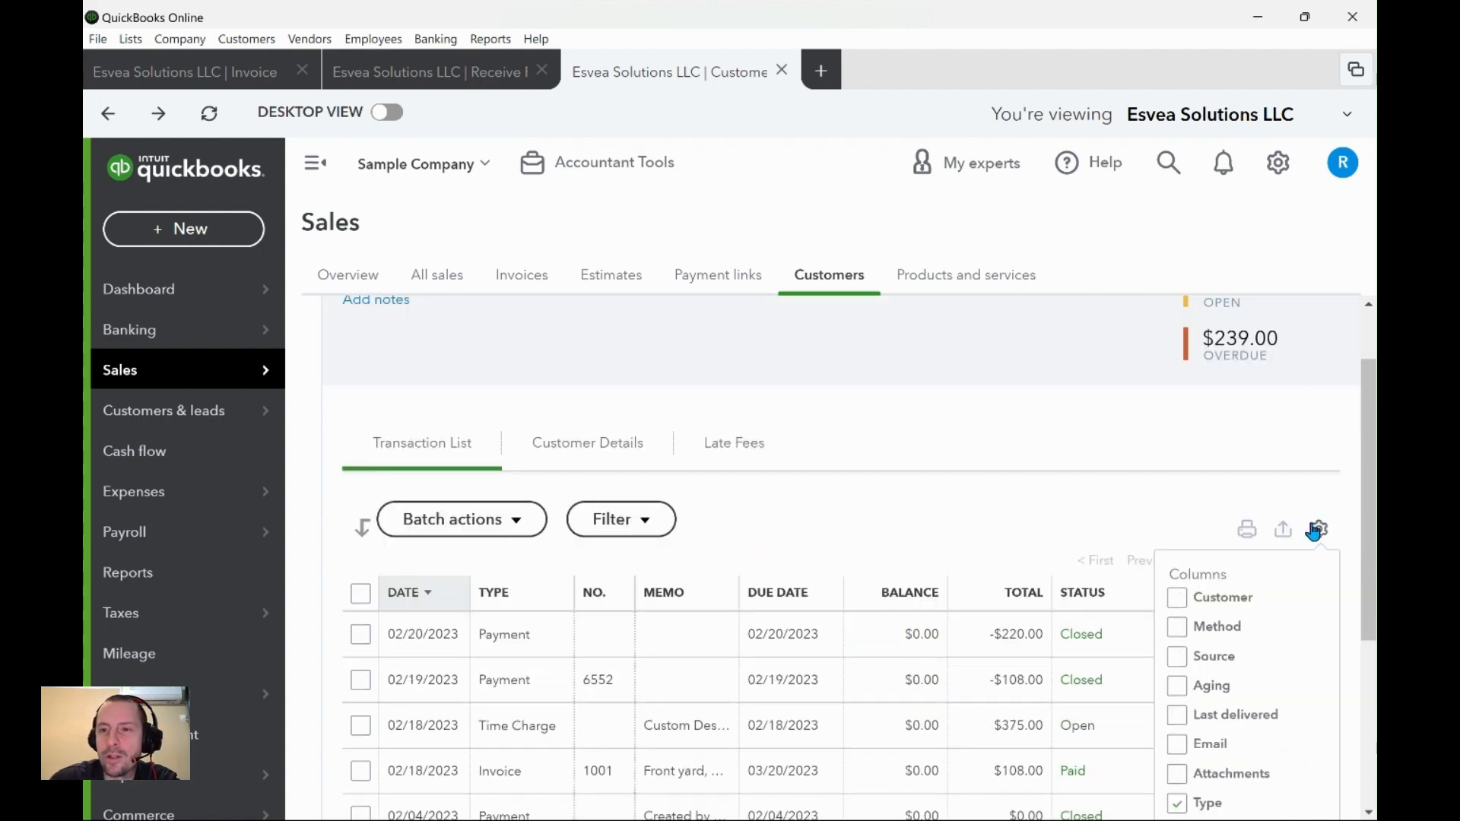
{"action": "left_click", "coordinate": [1313, 536]}
{"action": "scroll", "coordinate": [996, 499], "scroll_direction": "down", "scroll_amount": 4}
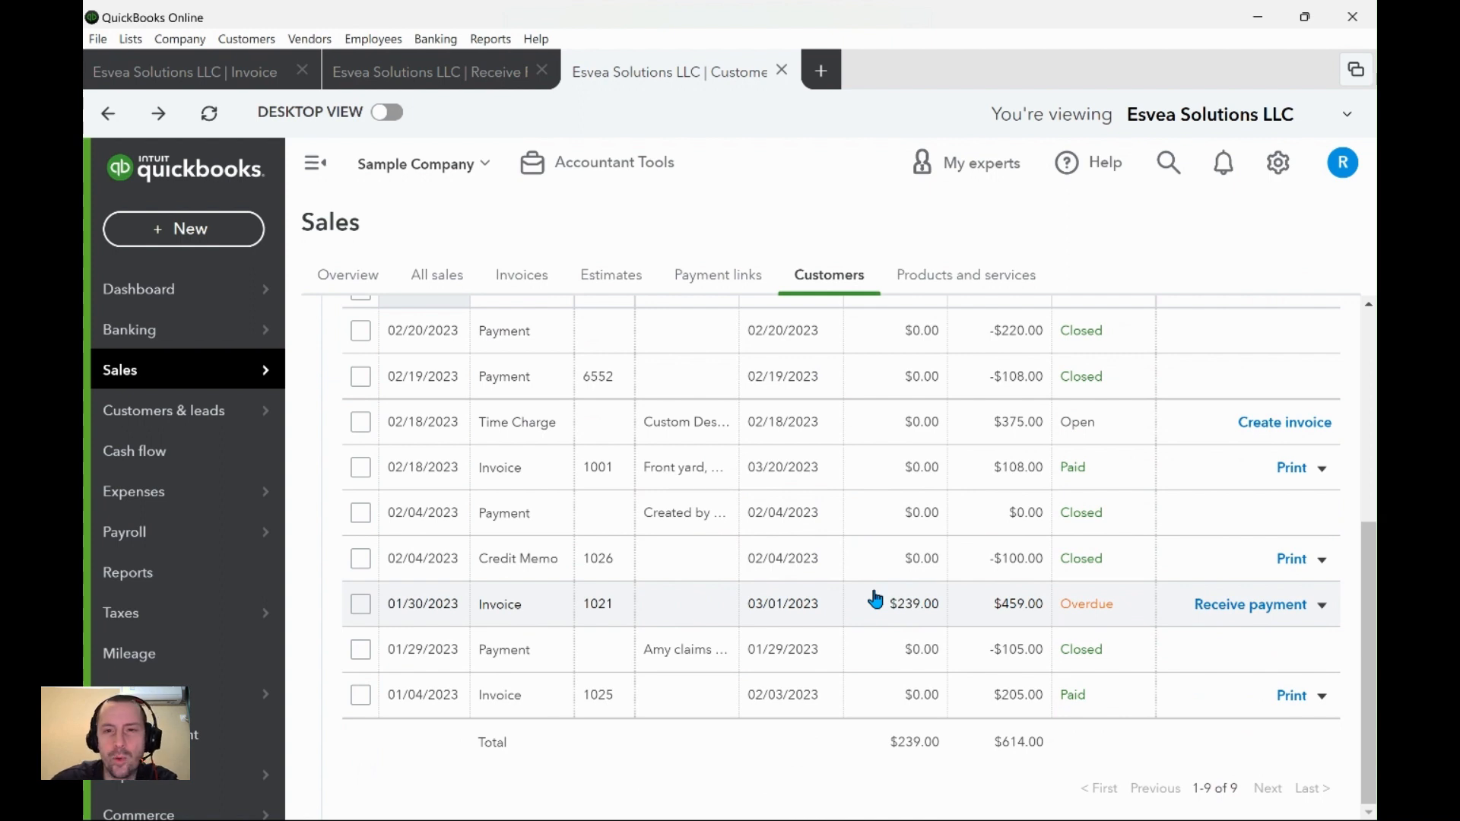
{"action": "scroll", "coordinate": [874, 600], "scroll_direction": "up", "scroll_amount": 5}
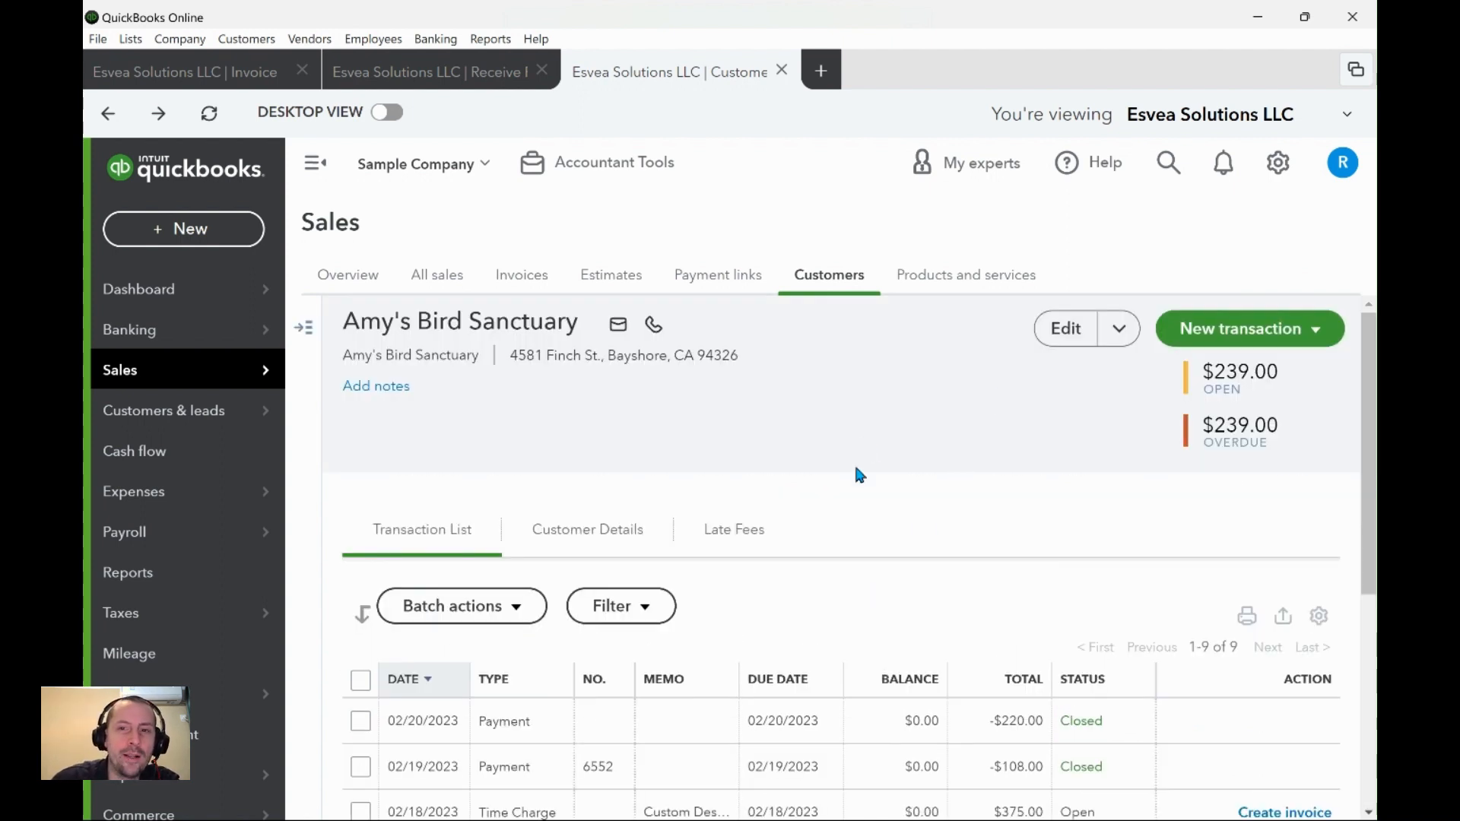
- Switch to the blank invoice page and choose Amy's Bird Sanctuary as its customer by searching for "bird"
{"action": "left_click", "coordinate": [216, 74]}
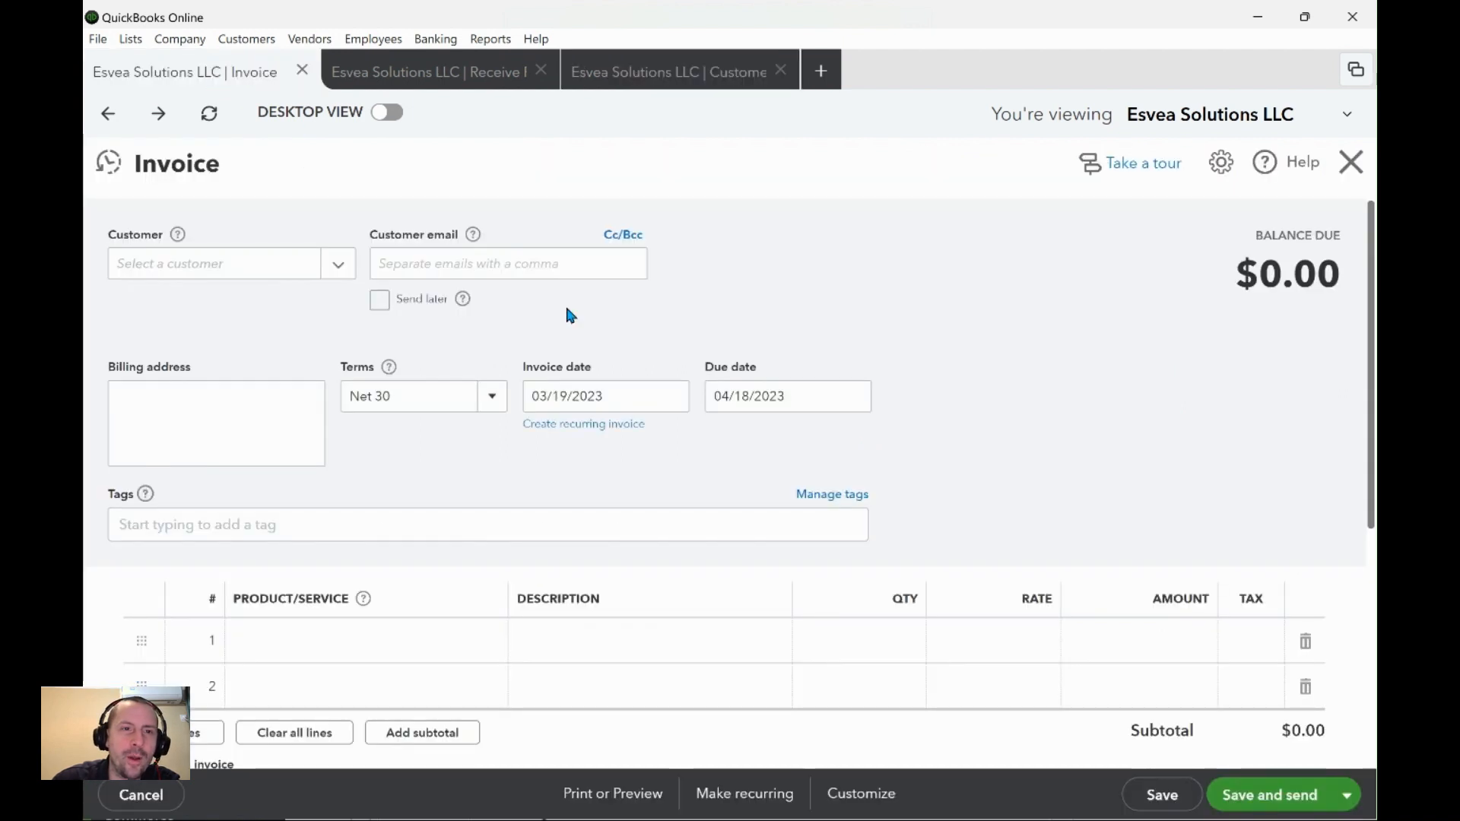
{"action": "left_click", "coordinate": [200, 275]}
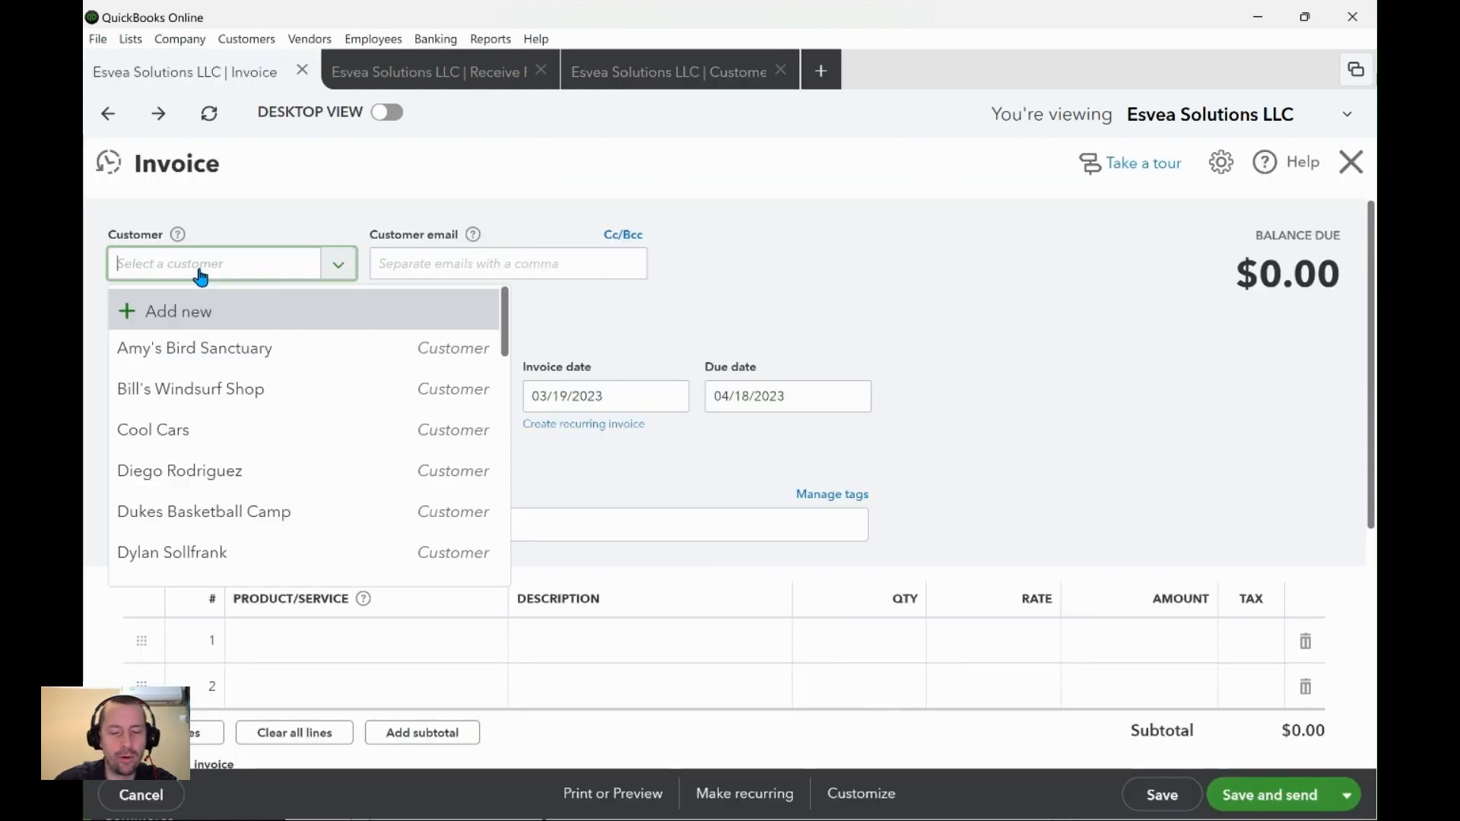
{"action": "type", "text": "bird"}
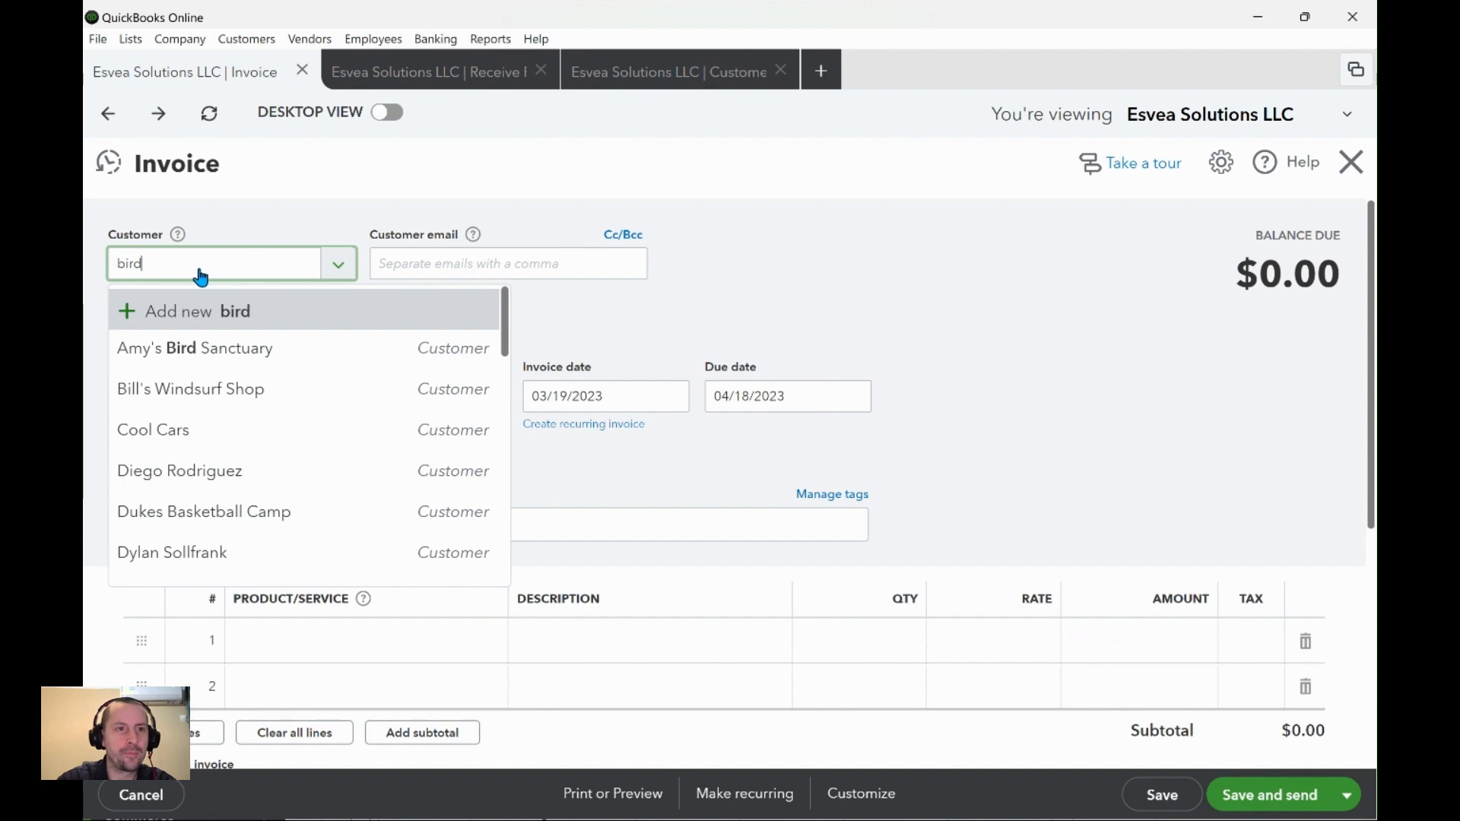
{"action": "left_click", "coordinate": [242, 348]}
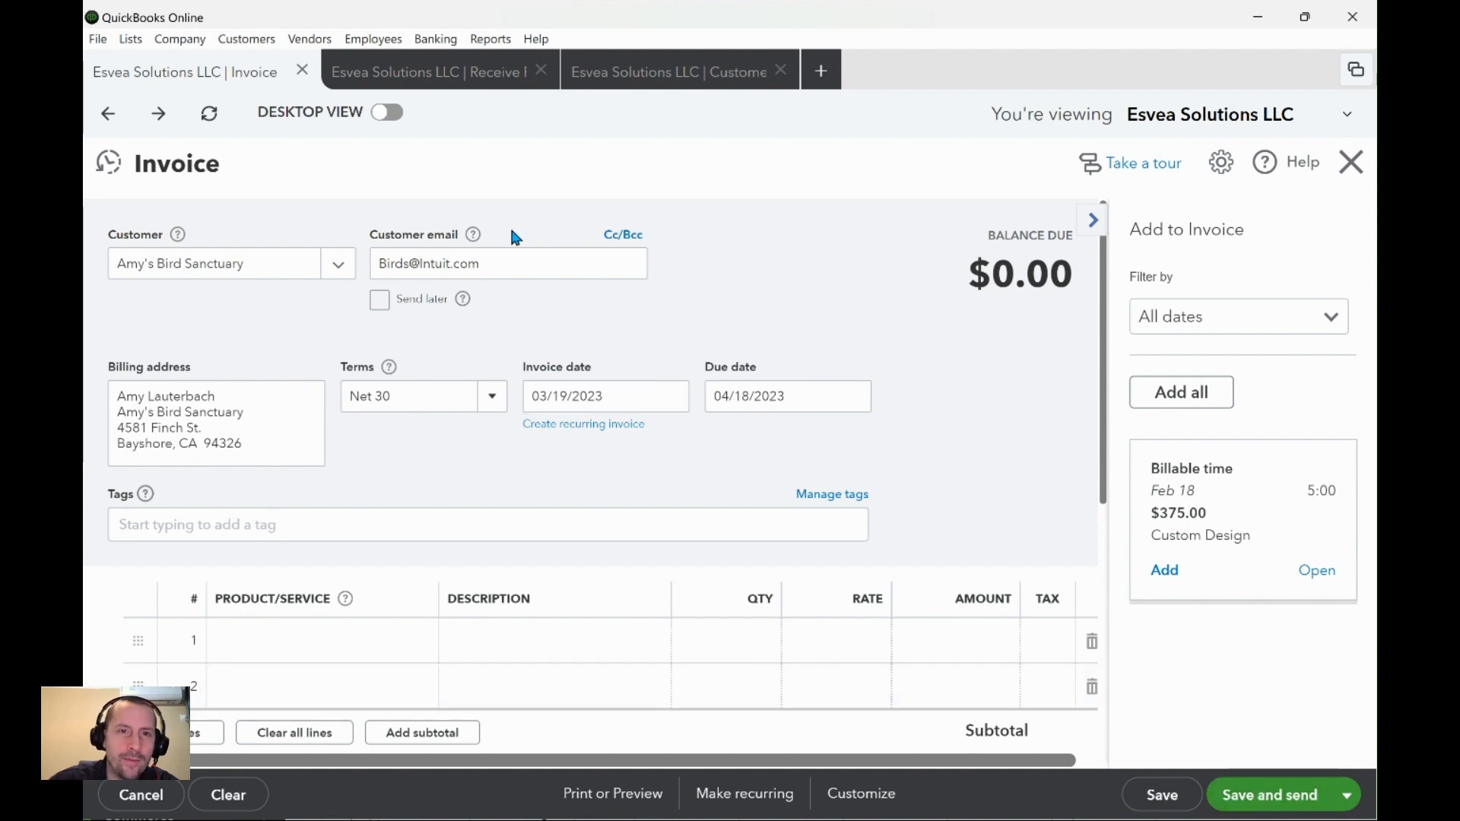
- Review the customer email, billing address, terms and dates on the Amy's Bird Sanctuary invoice
{"action": "left_click", "coordinate": [496, 261]}
{"action": "left_click_drag", "start_coordinate": [496, 262], "coordinate": [329, 254]}
{"action": "left_click", "coordinate": [315, 330]}
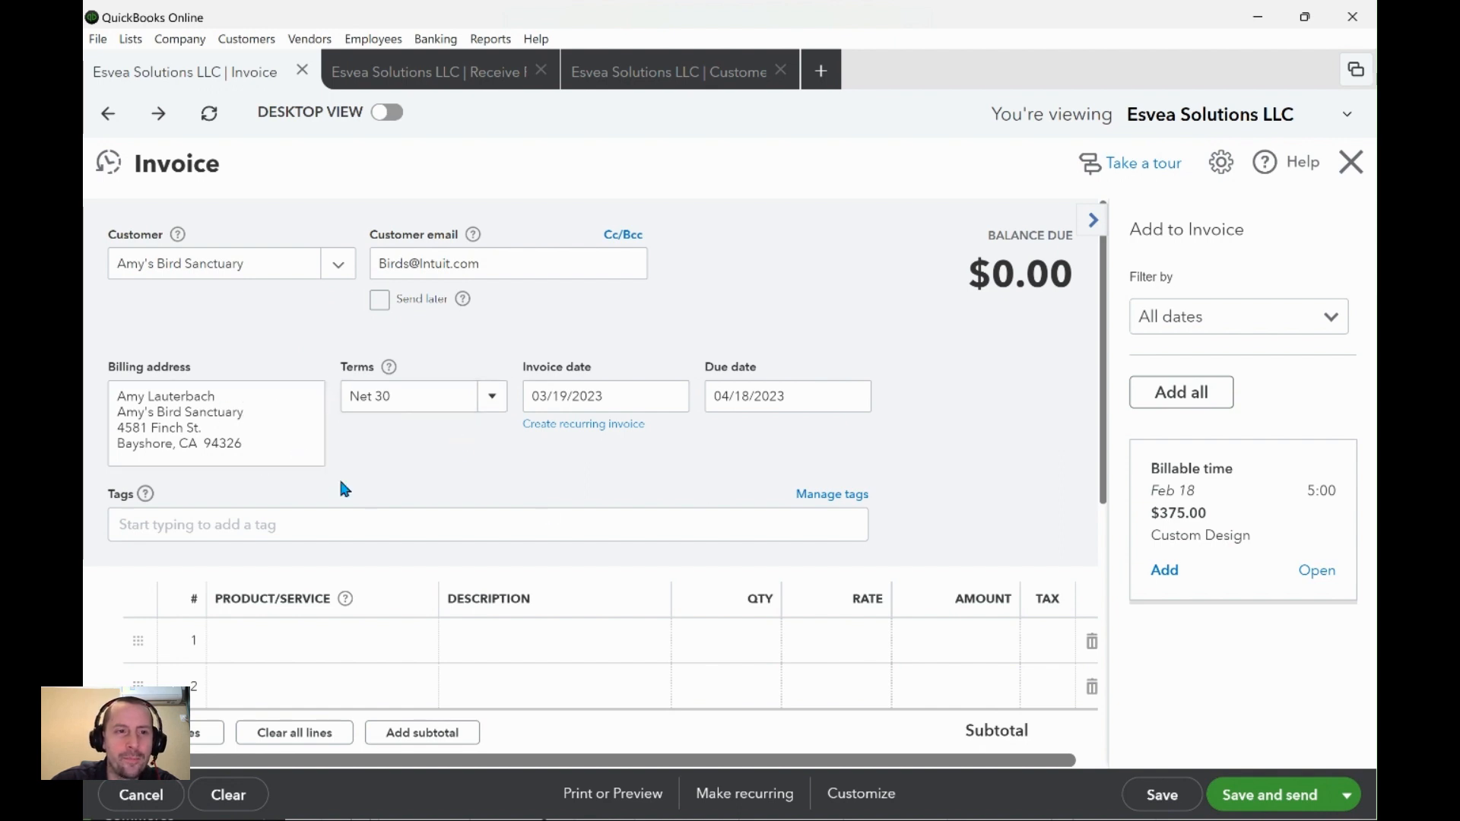
{"action": "scroll", "coordinate": [365, 486], "scroll_direction": "down", "scroll_amount": 1}
{"action": "scroll", "coordinate": [400, 503], "scroll_direction": "up", "scroll_amount": 1}
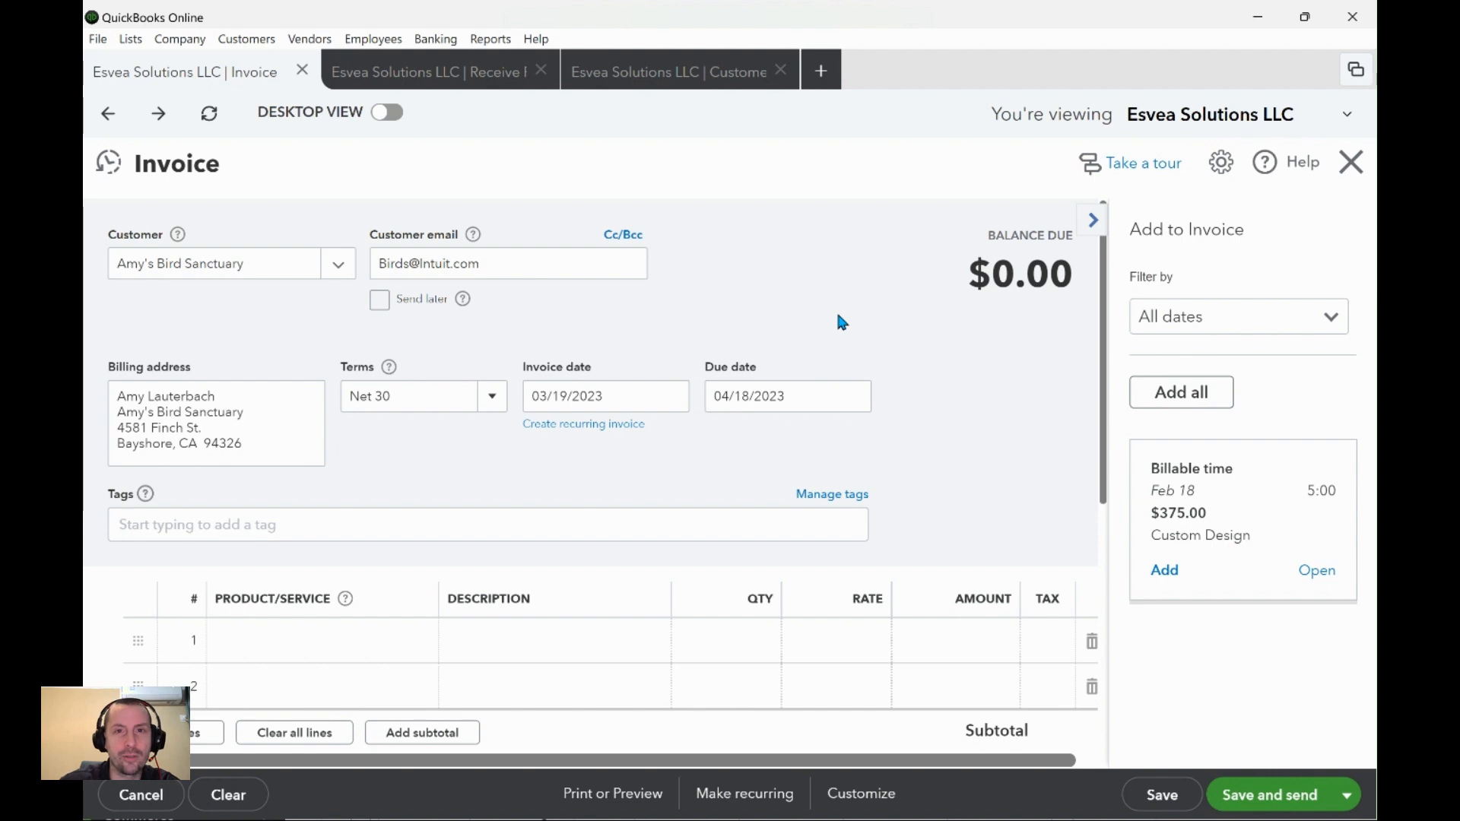
- Return to the Amy's Bird Sanctuary customer page and look over its contact details and balances
{"action": "left_click", "coordinate": [702, 76]}
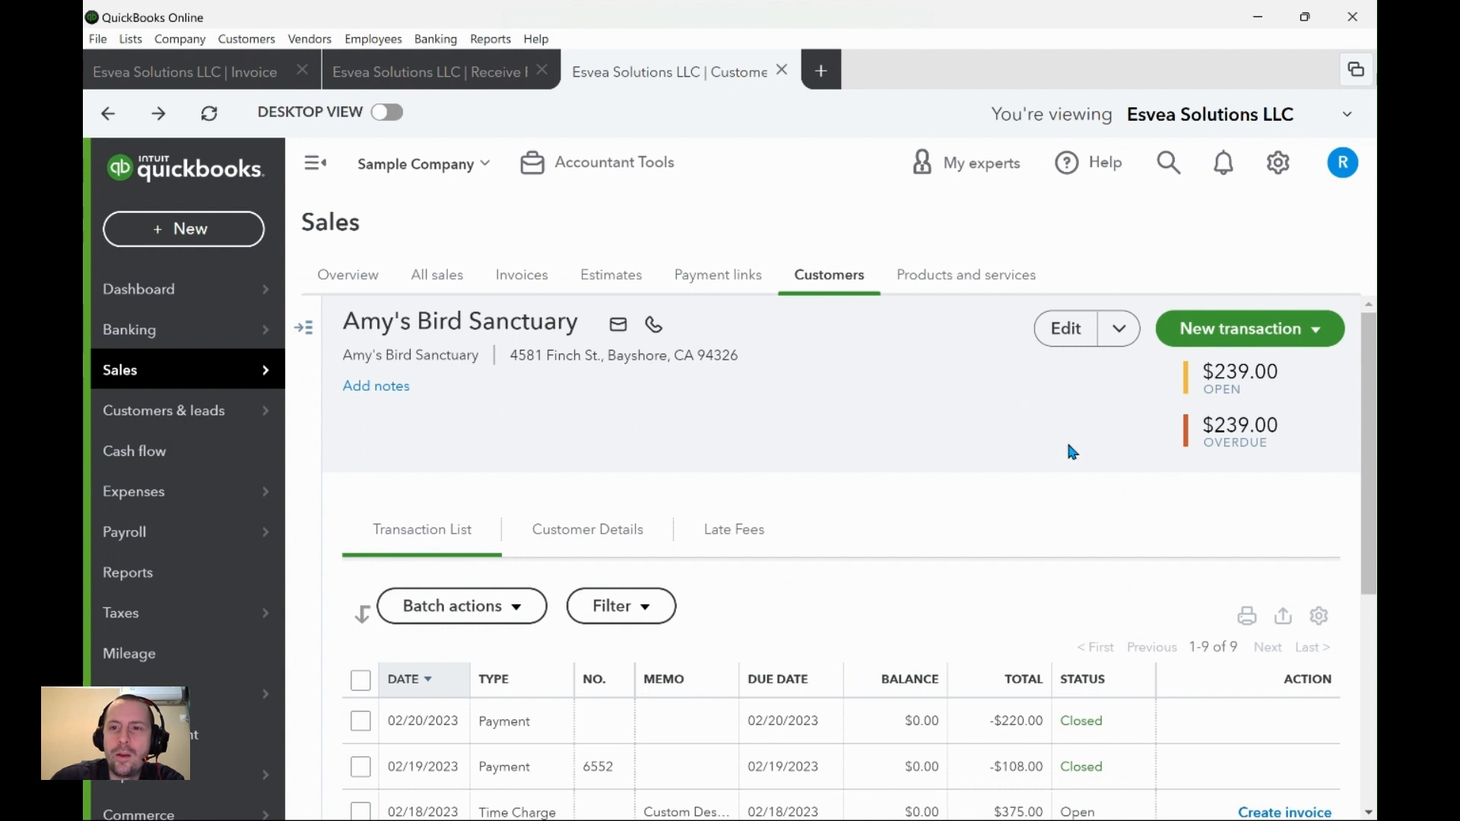
{"action": "scroll", "coordinate": [1065, 440], "scroll_direction": "down", "scroll_amount": 1}
{"action": "scroll", "coordinate": [1067, 447], "scroll_direction": "up", "scroll_amount": 1}
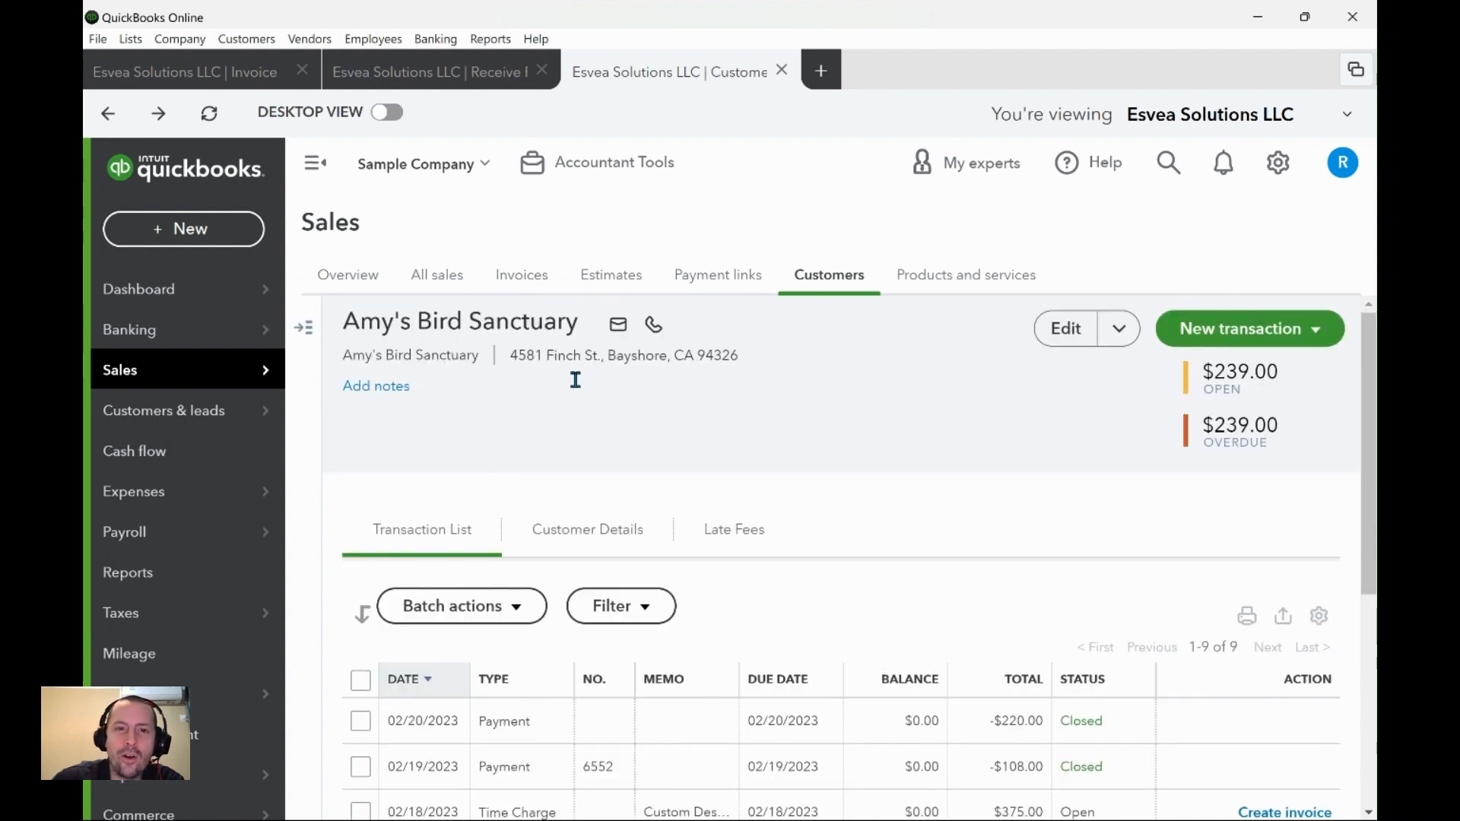
{"action": "left_click", "coordinate": [1237, 334]}
{"action": "scroll", "coordinate": [1027, 448], "scroll_direction": "down", "scroll_amount": 2}
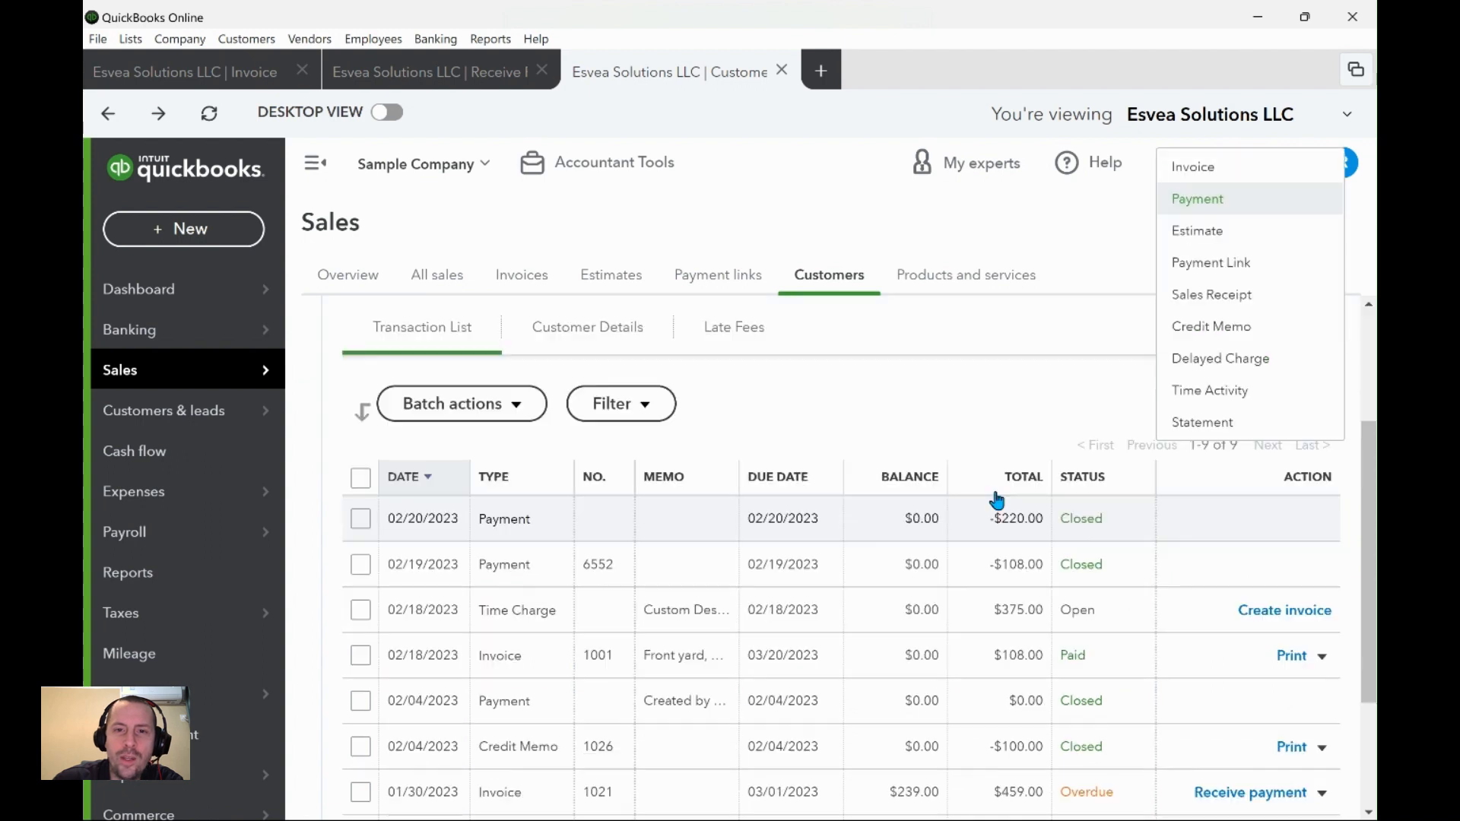
{"action": "left_click", "coordinate": [969, 350]}
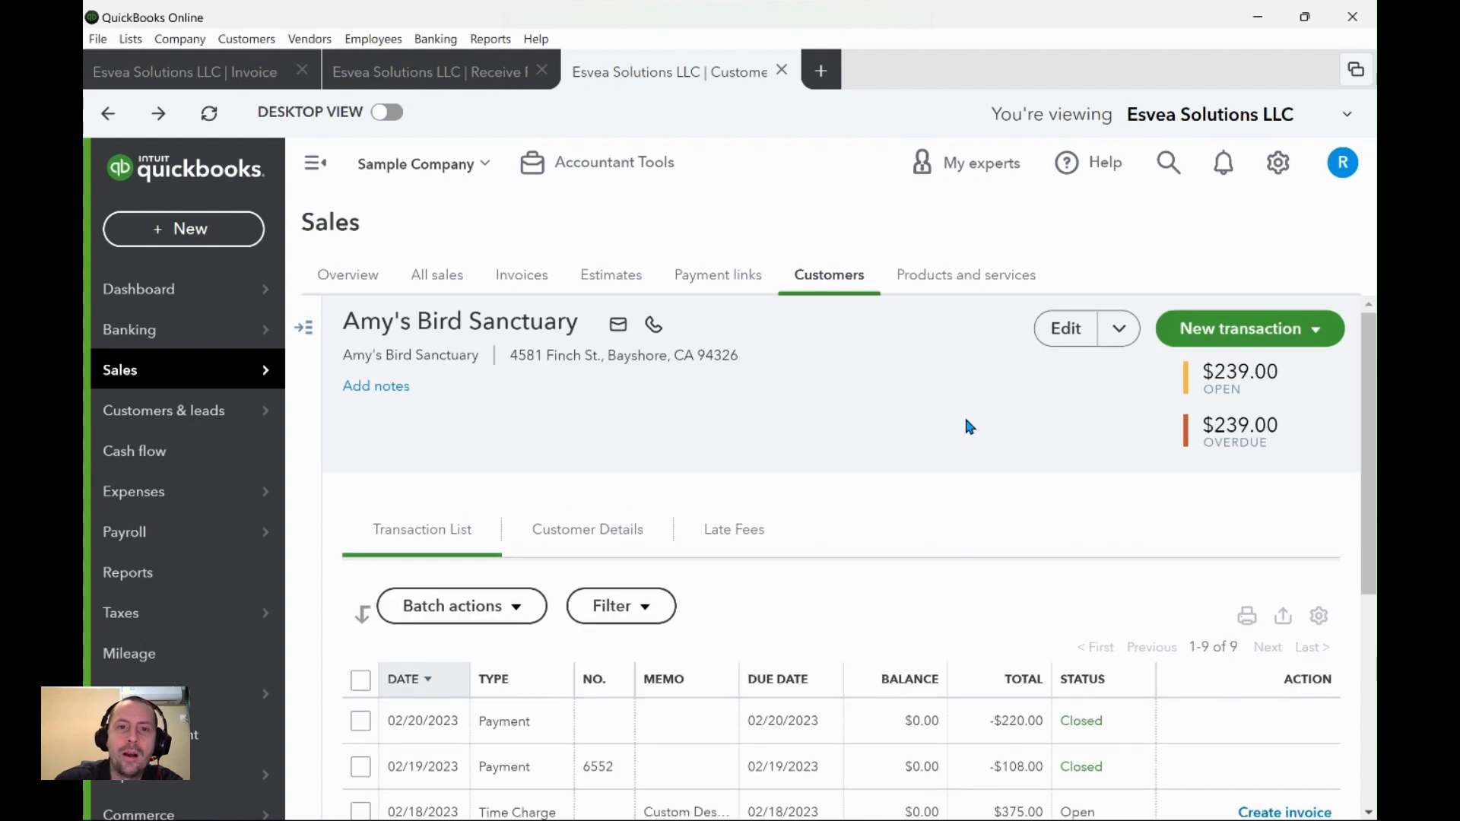
- Switch to the open report page, return to the report list and open the Profit and Loss report
{"action": "left_click", "coordinate": [428, 73]}
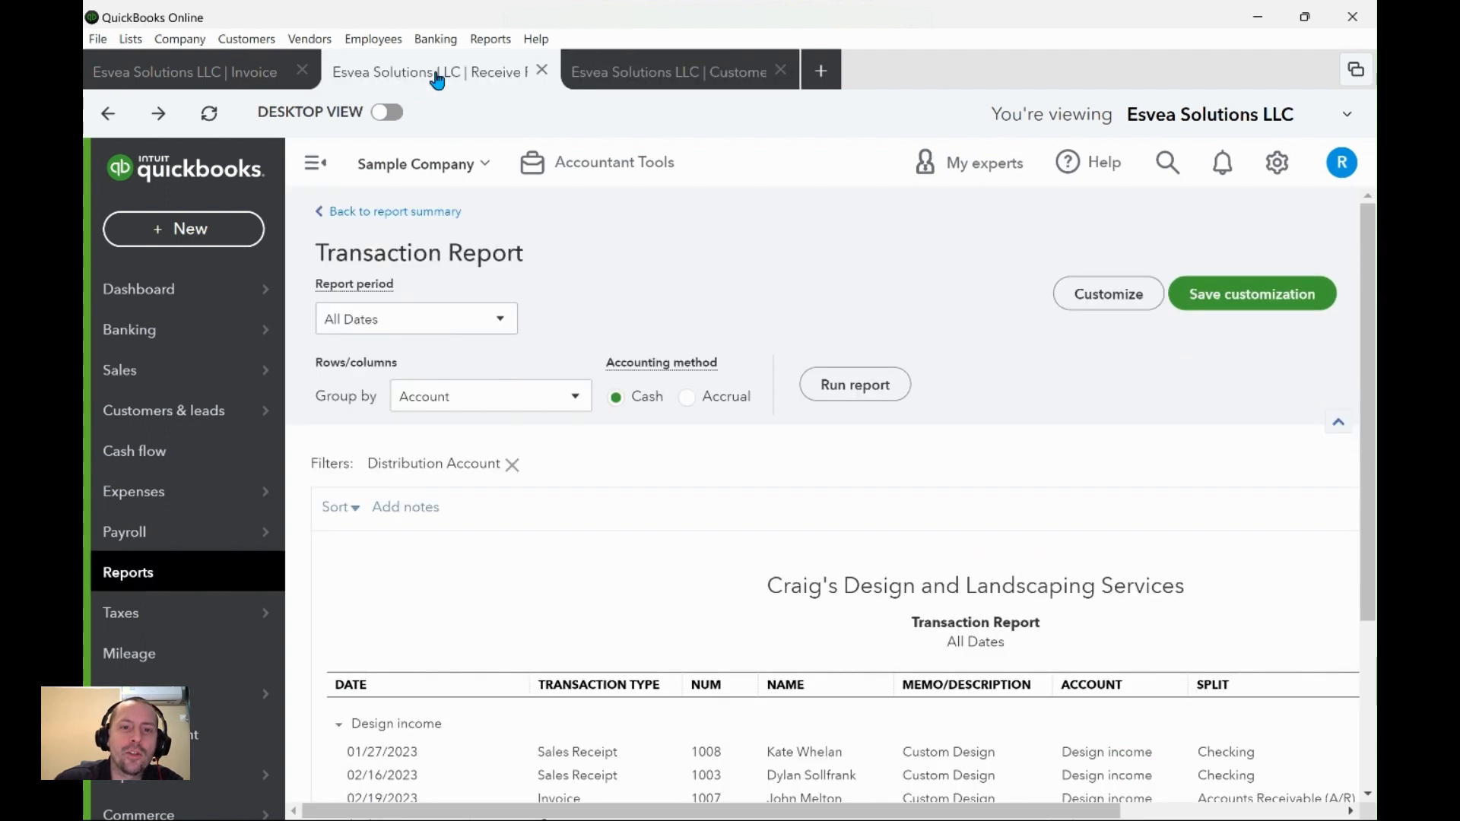
{"action": "left_click", "coordinate": [199, 576]}
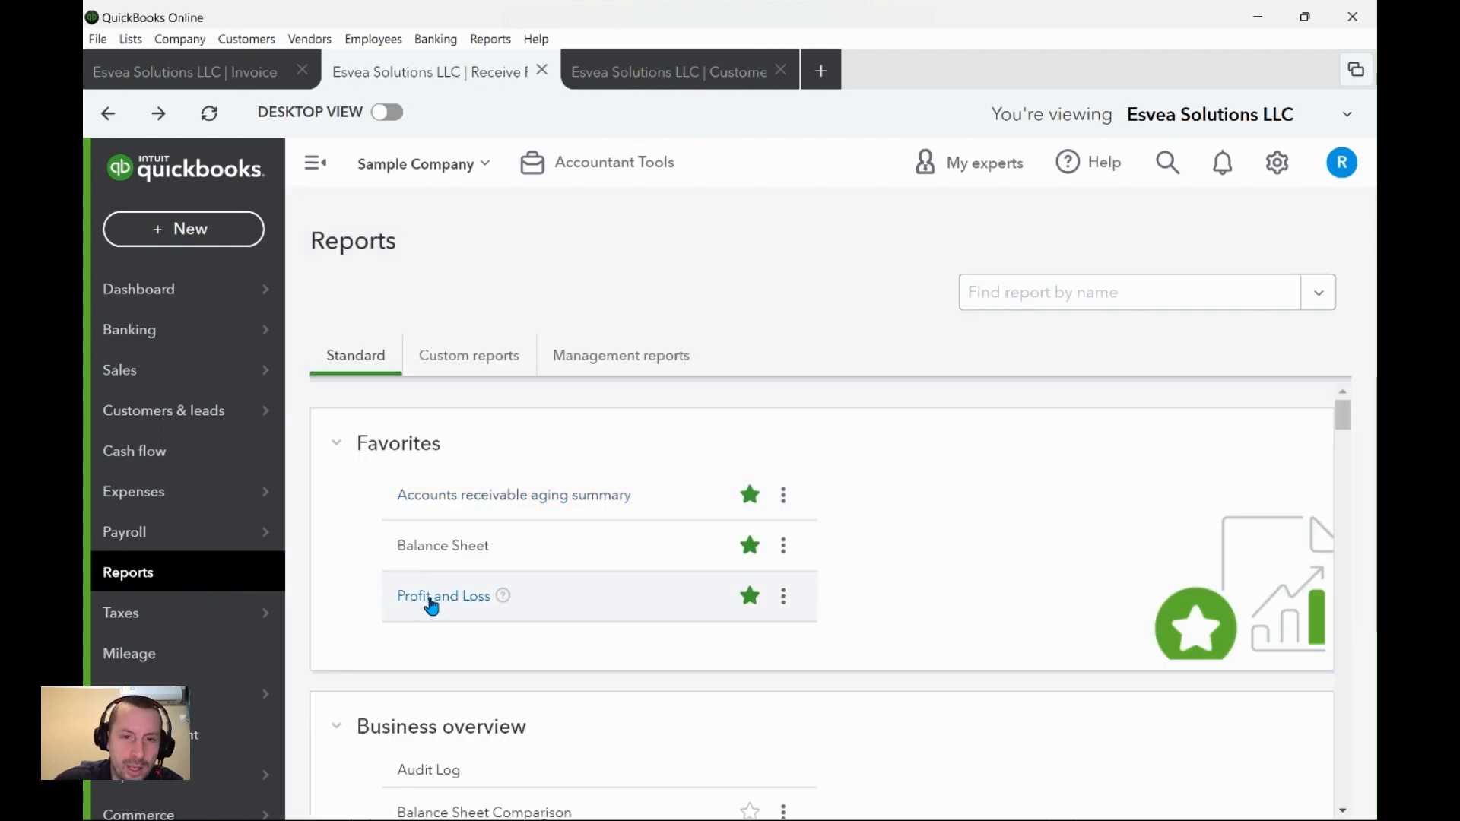
{"action": "left_click", "coordinate": [431, 602]}
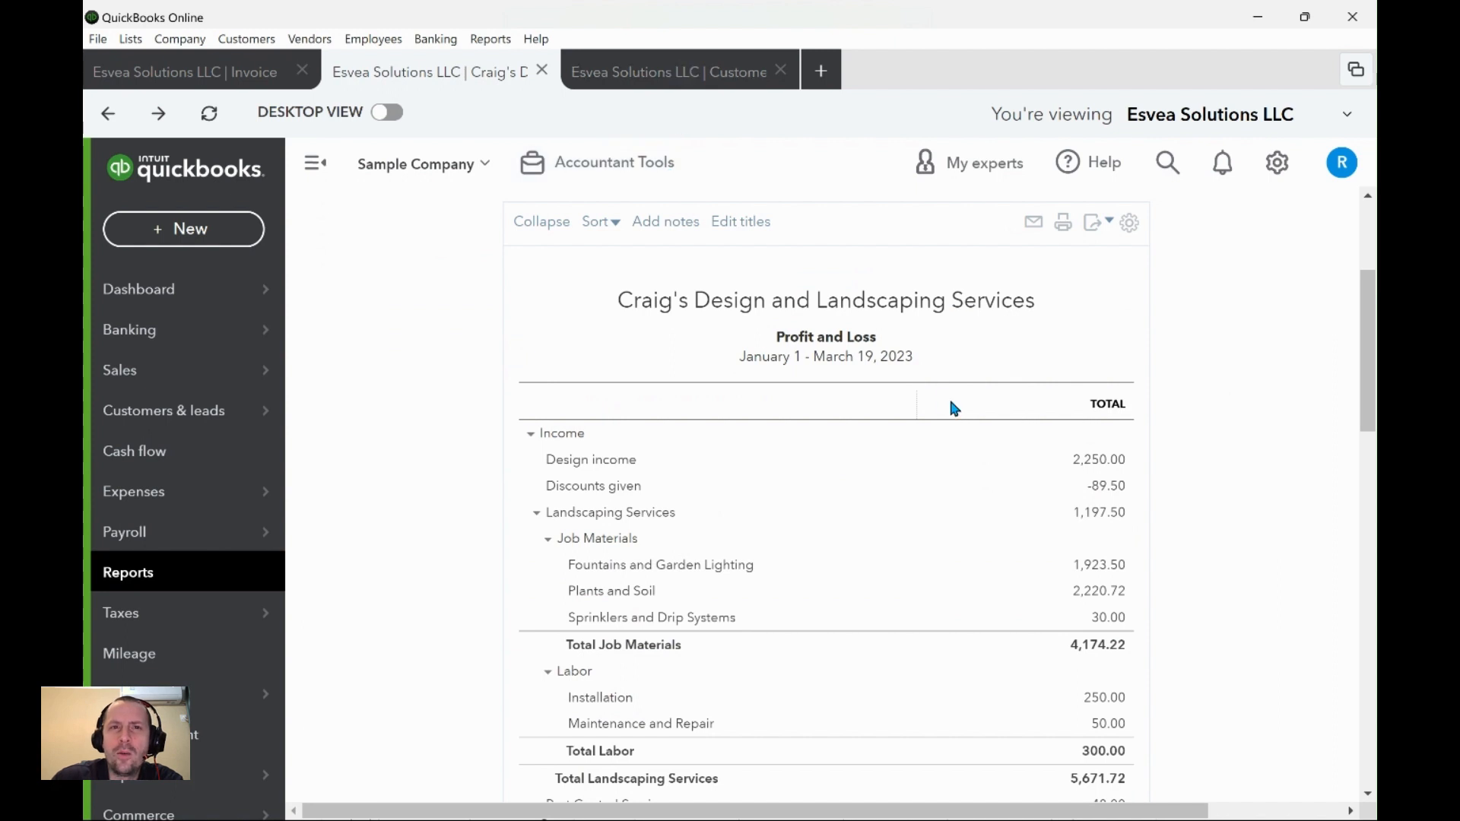
- Open the transaction detail behind the Design income total and look across its columns
{"action": "left_click", "coordinate": [1106, 461]}
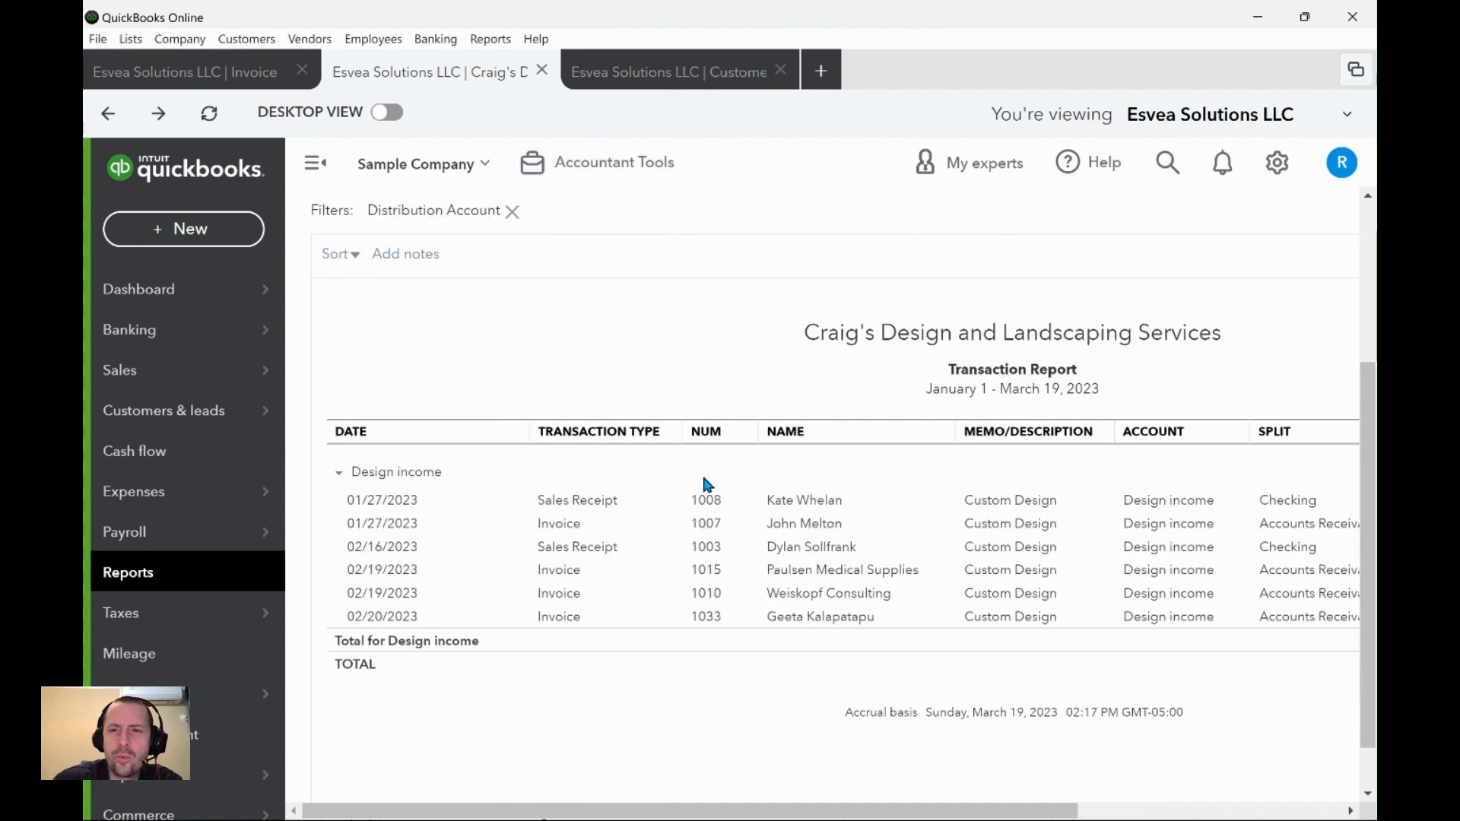
{"action": "left_click_drag", "start_coordinate": [647, 803], "coordinate": [810, 806]}
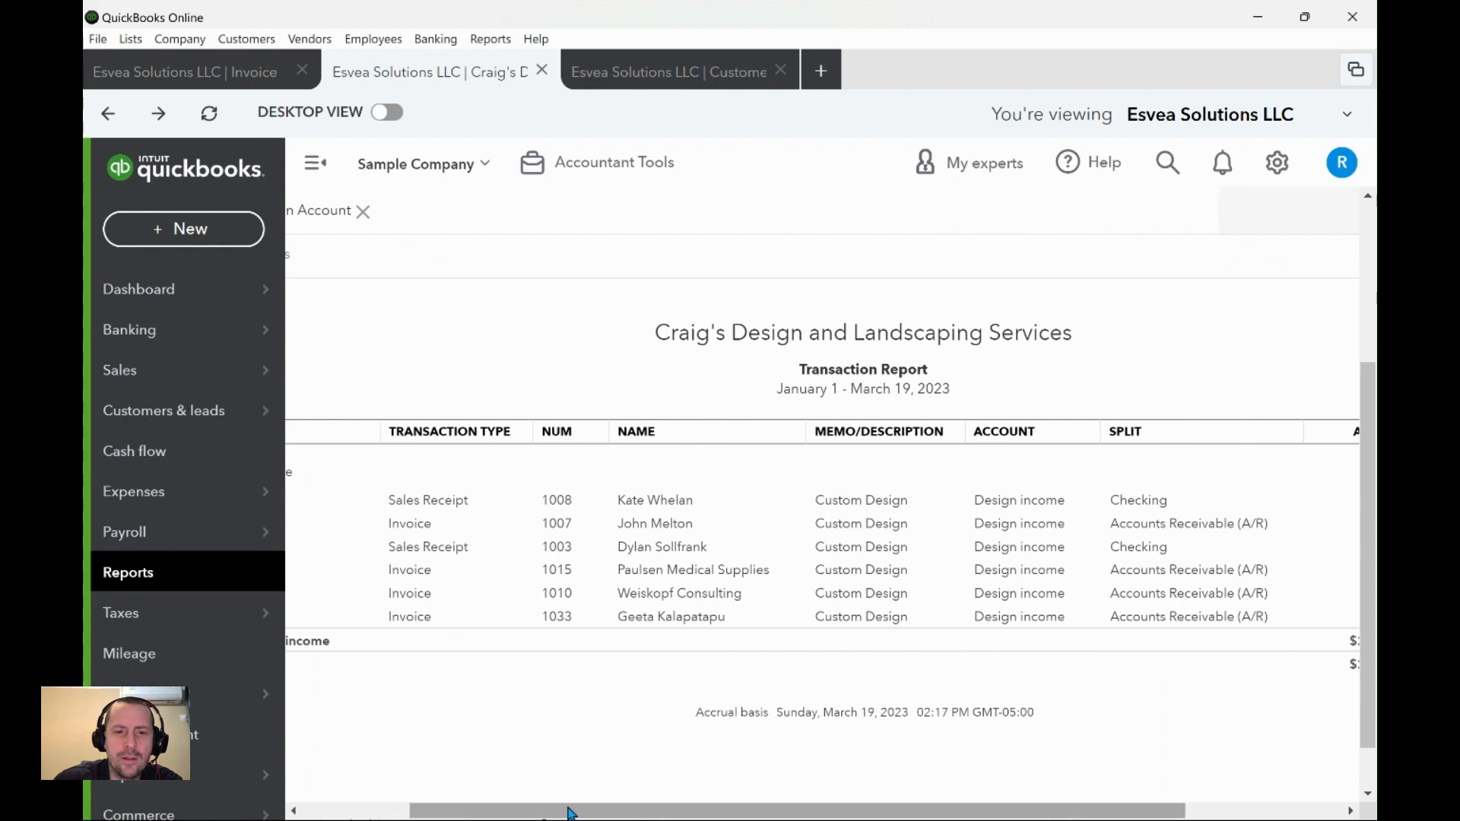
{"action": "left_click_drag", "start_coordinate": [570, 807], "coordinate": [464, 807]}
- Return to the Amy's Bird Sanctuary customer page and create a new invoice for that customer
{"action": "left_click", "coordinate": [666, 73]}
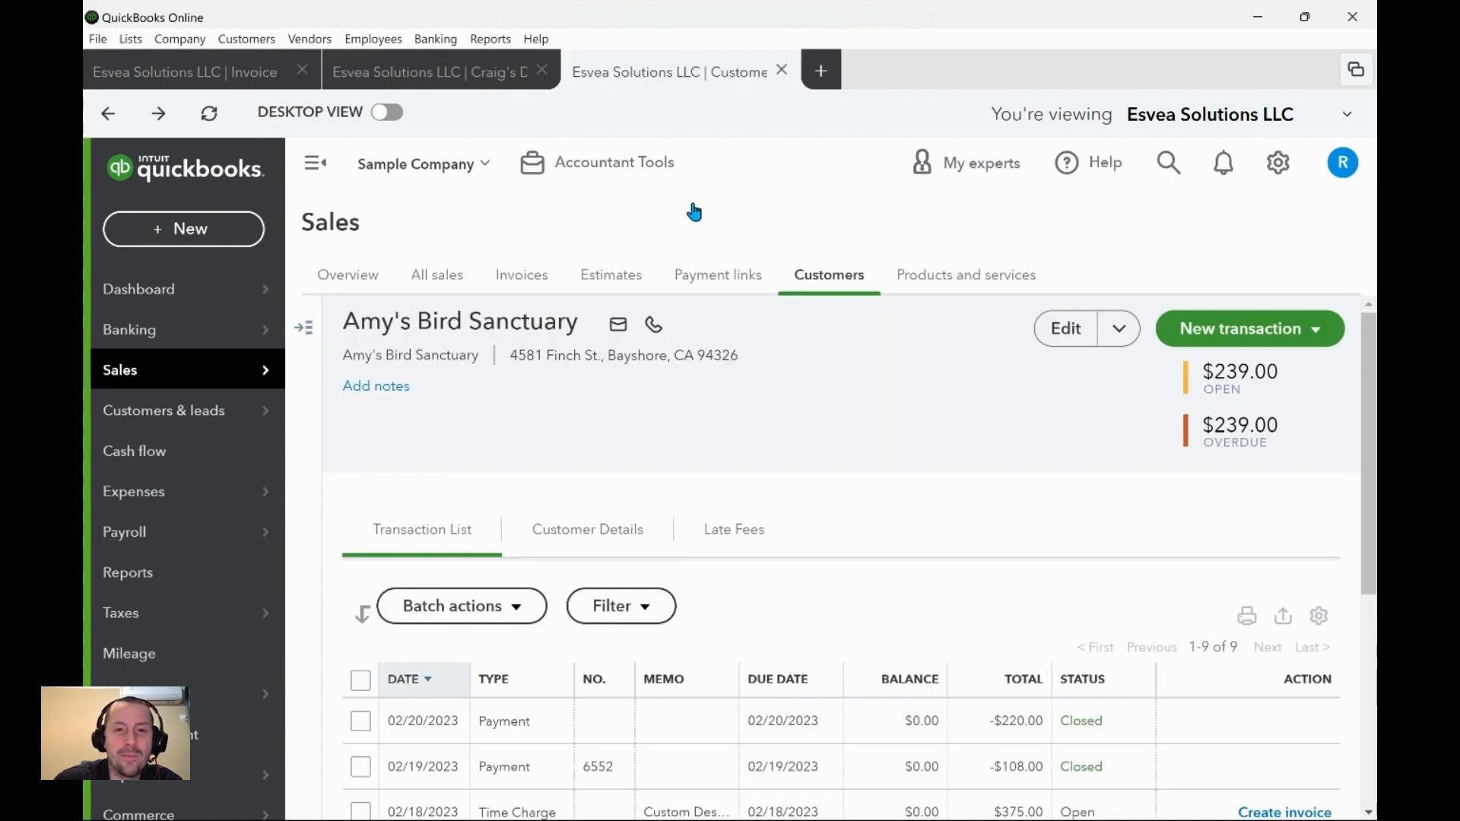
{"action": "scroll", "coordinate": [1068, 489], "scroll_direction": "down", "scroll_amount": 1}
{"action": "scroll", "coordinate": [1068, 488], "scroll_direction": "up", "scroll_amount": 1}
{"action": "left_click", "coordinate": [1243, 330]}
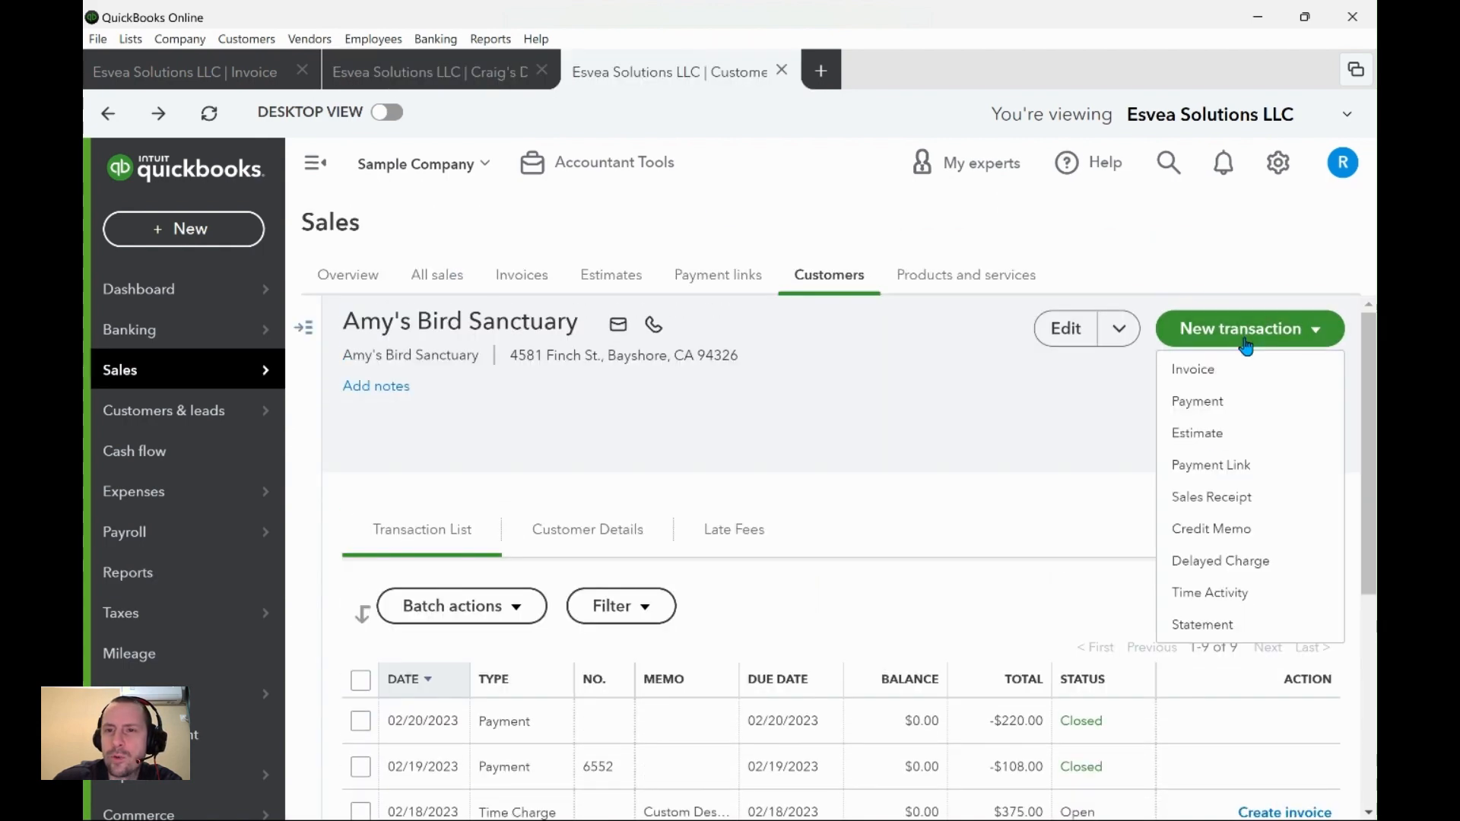
{"action": "left_click", "coordinate": [1242, 373]}
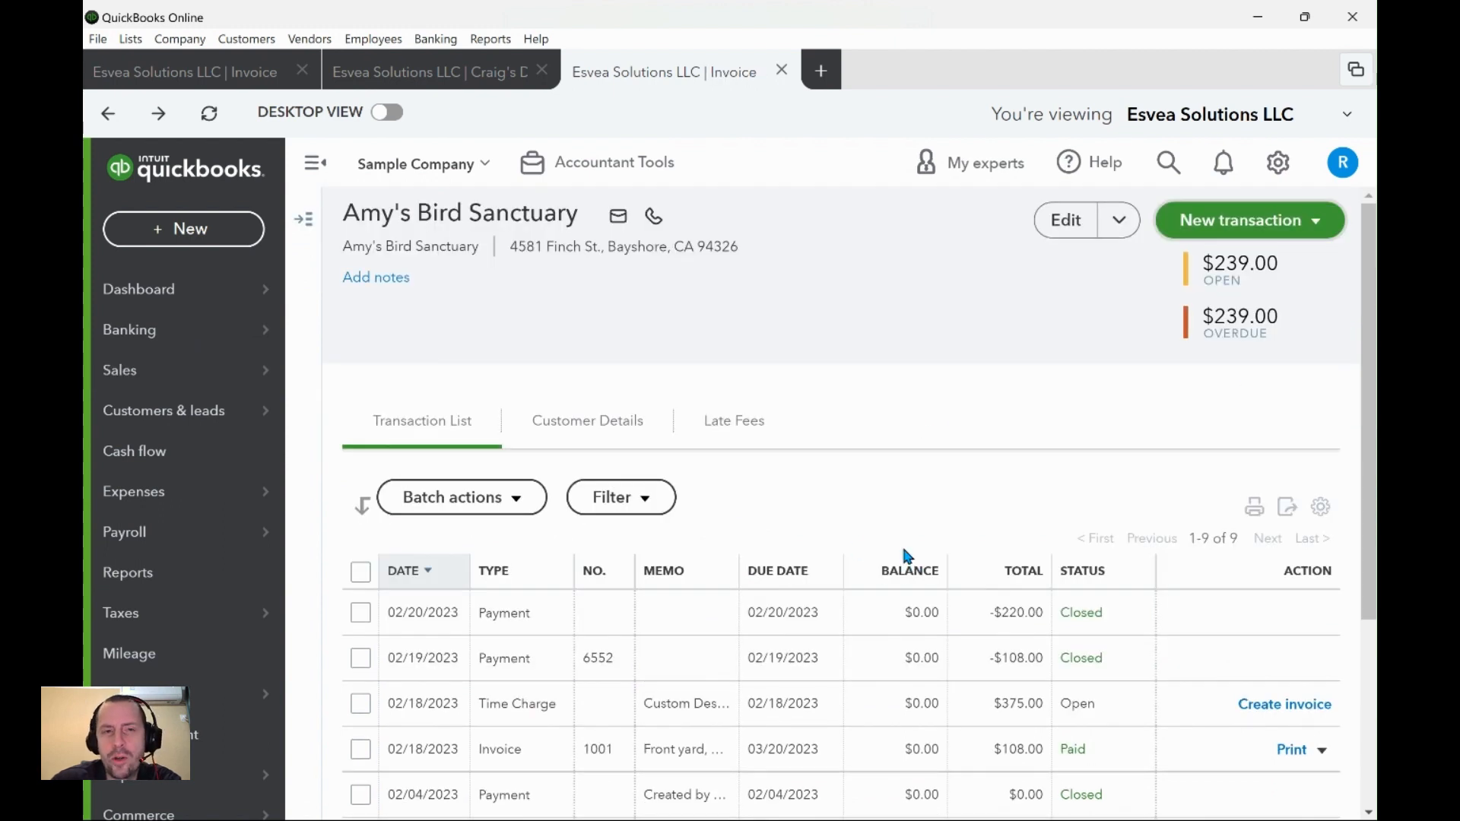
- Glance back at the Transaction Report, and hide the Add to Invoice pane on the new Amy's Bird Sanctuary invoice
{"action": "left_click", "coordinate": [418, 80]}
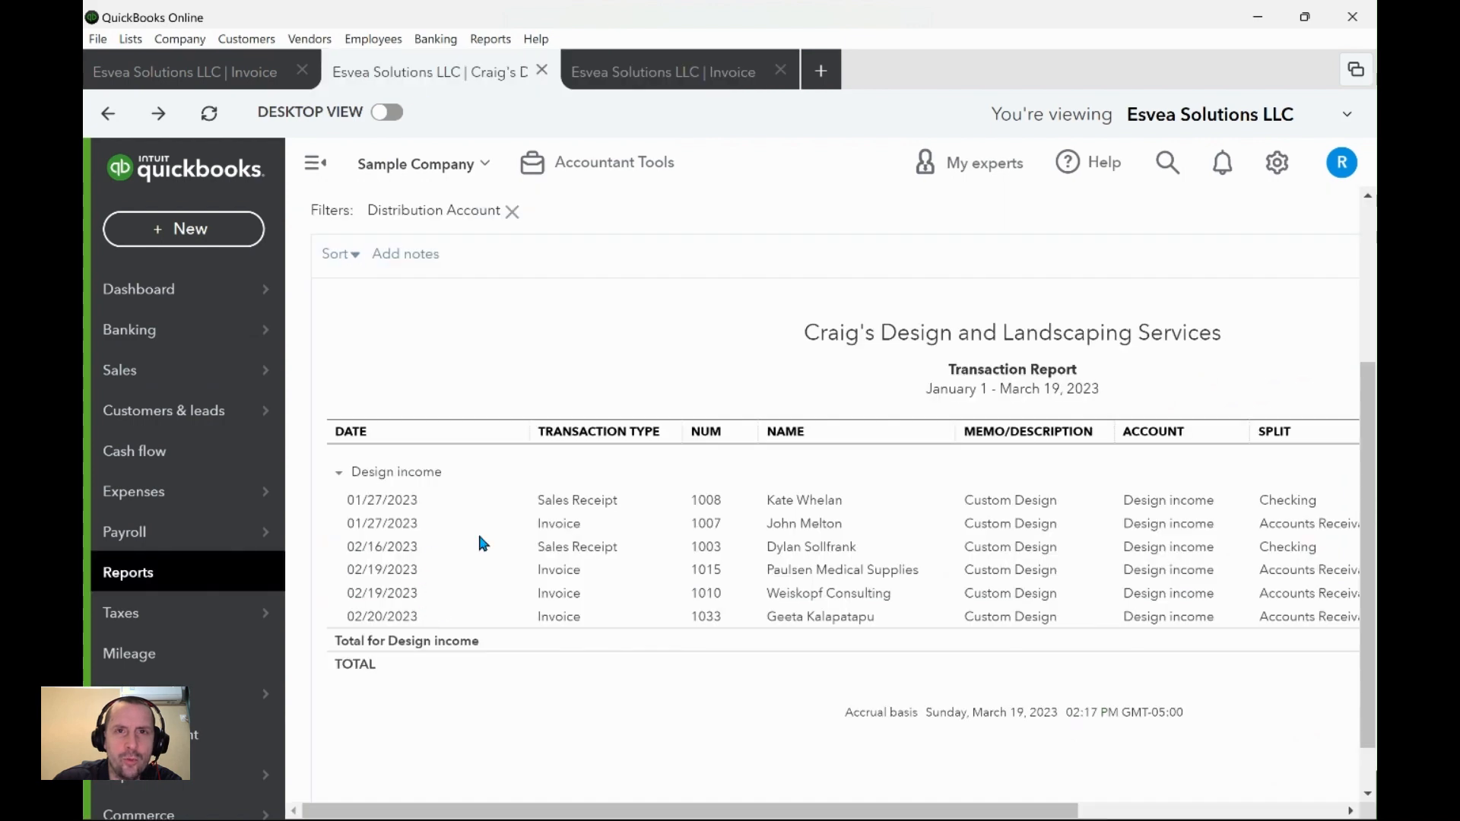
{"action": "left_click", "coordinate": [705, 82]}
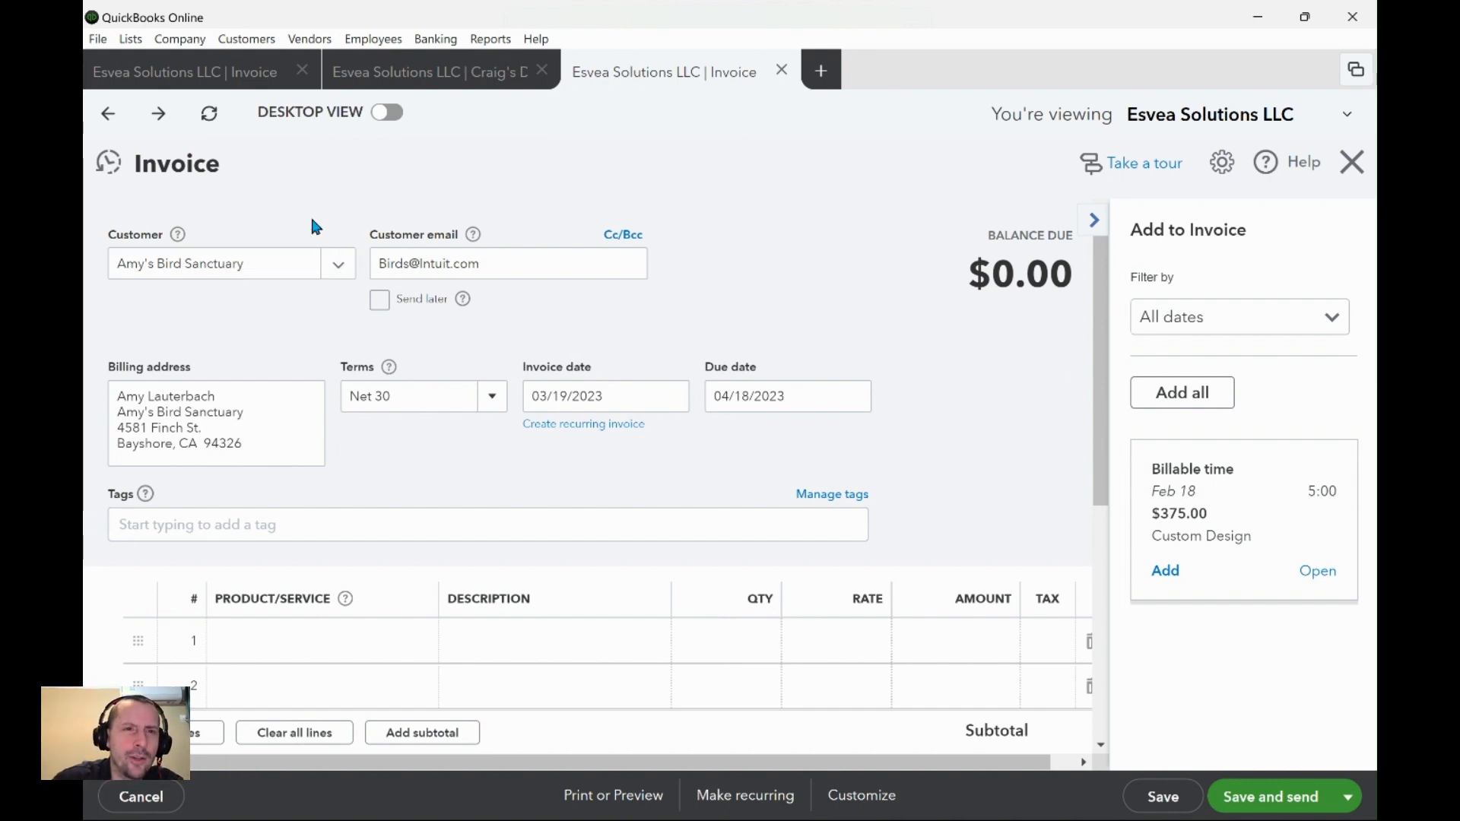
{"action": "left_click", "coordinate": [274, 264]}
{"action": "left_click", "coordinate": [281, 202]}
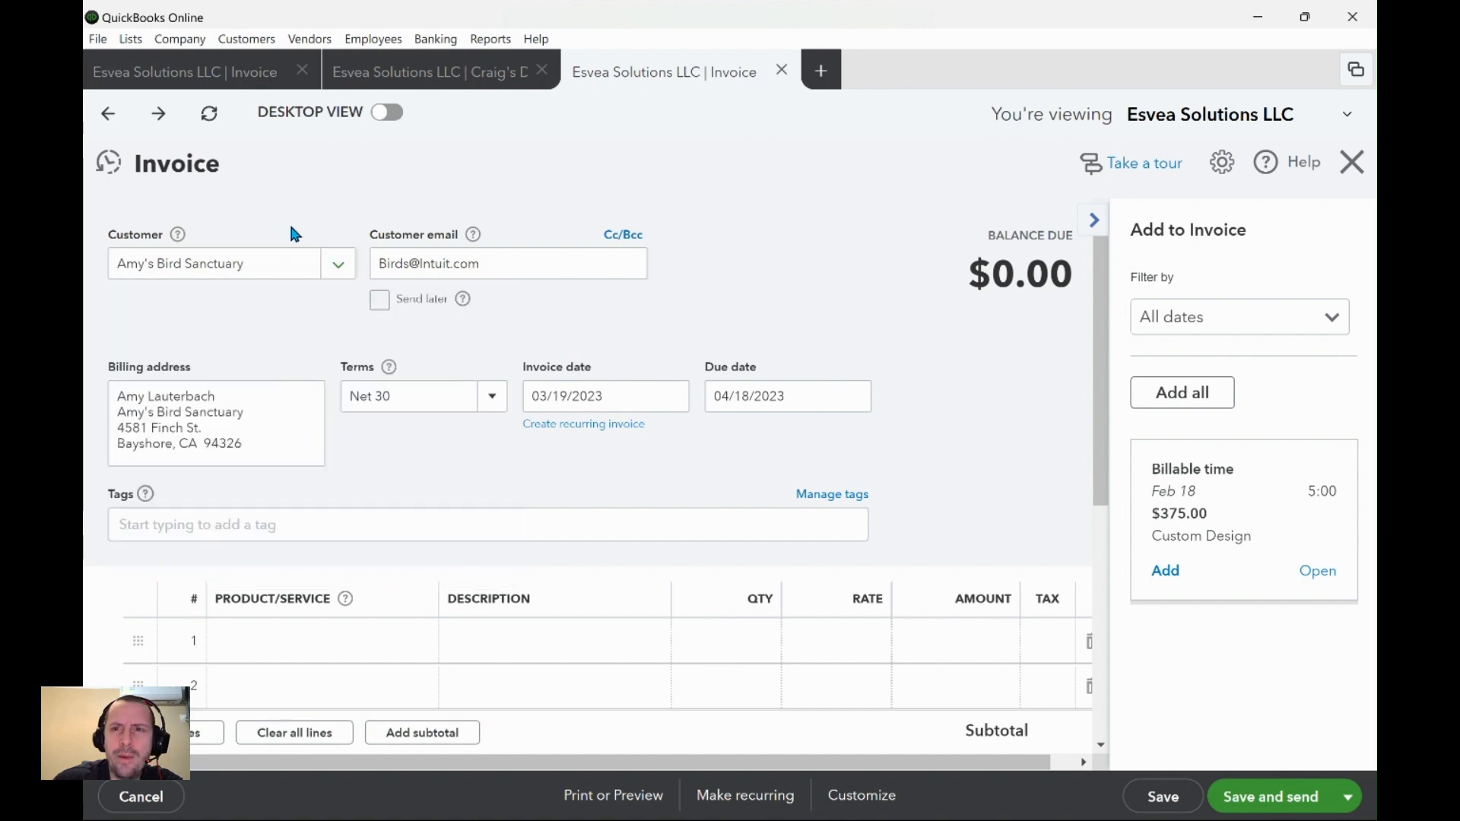
{"action": "left_click", "coordinate": [1097, 221]}
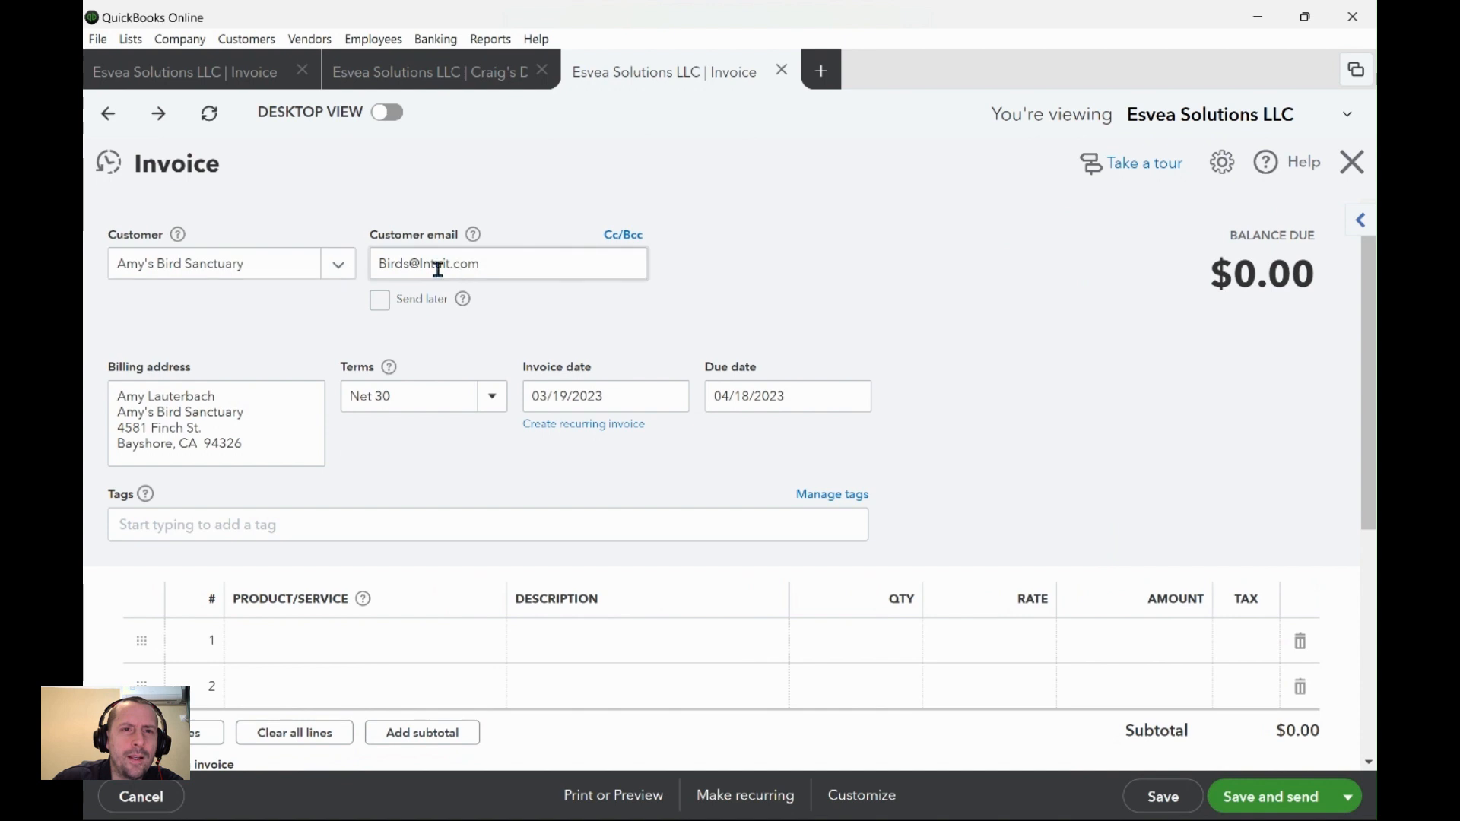
- Look through the invoice's payment terms options without changing Net 30, and examine the line items and message area
{"action": "left_click", "coordinate": [490, 398]}
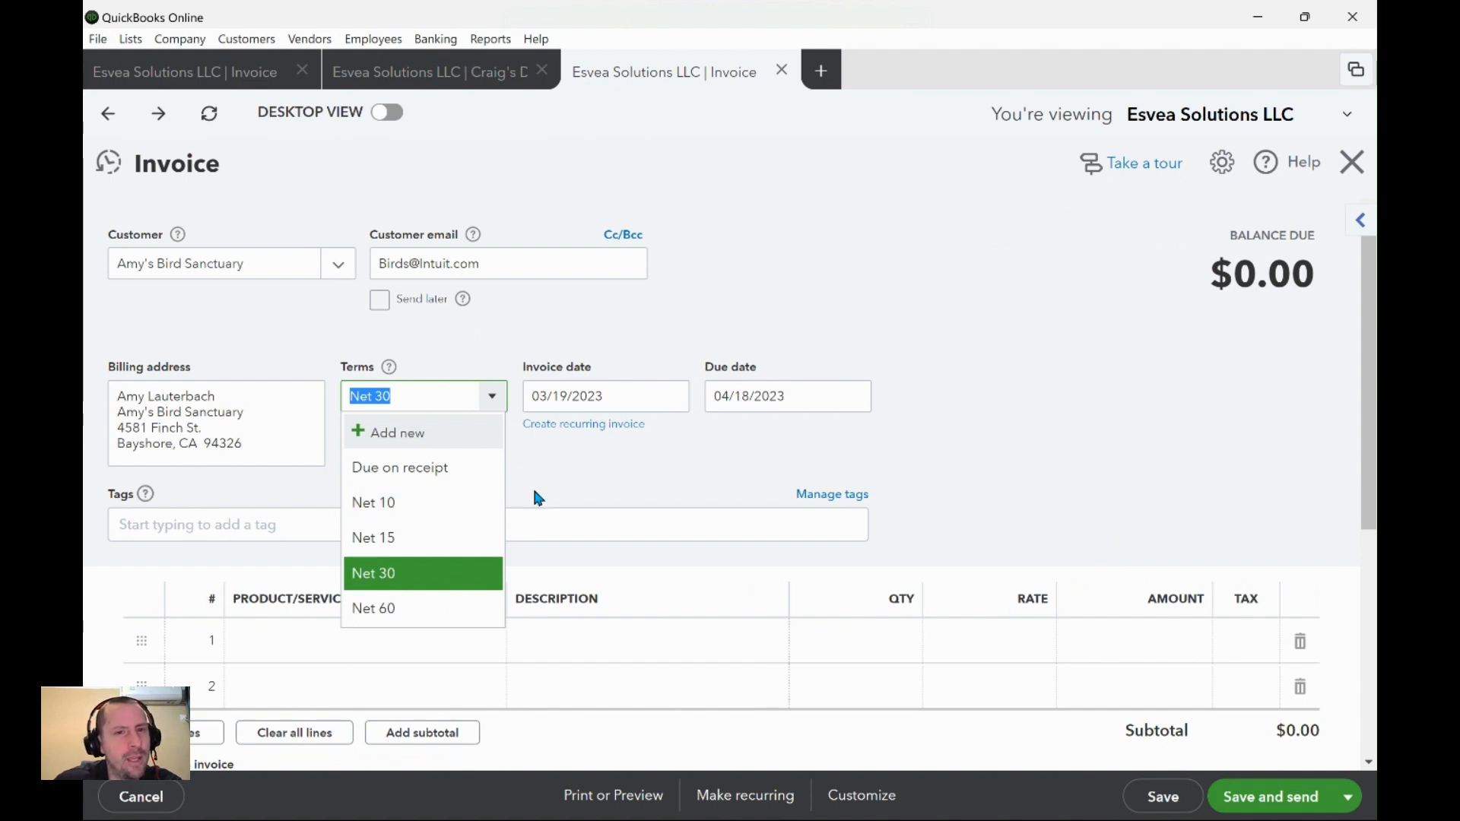
{"action": "left_click", "coordinate": [566, 485]}
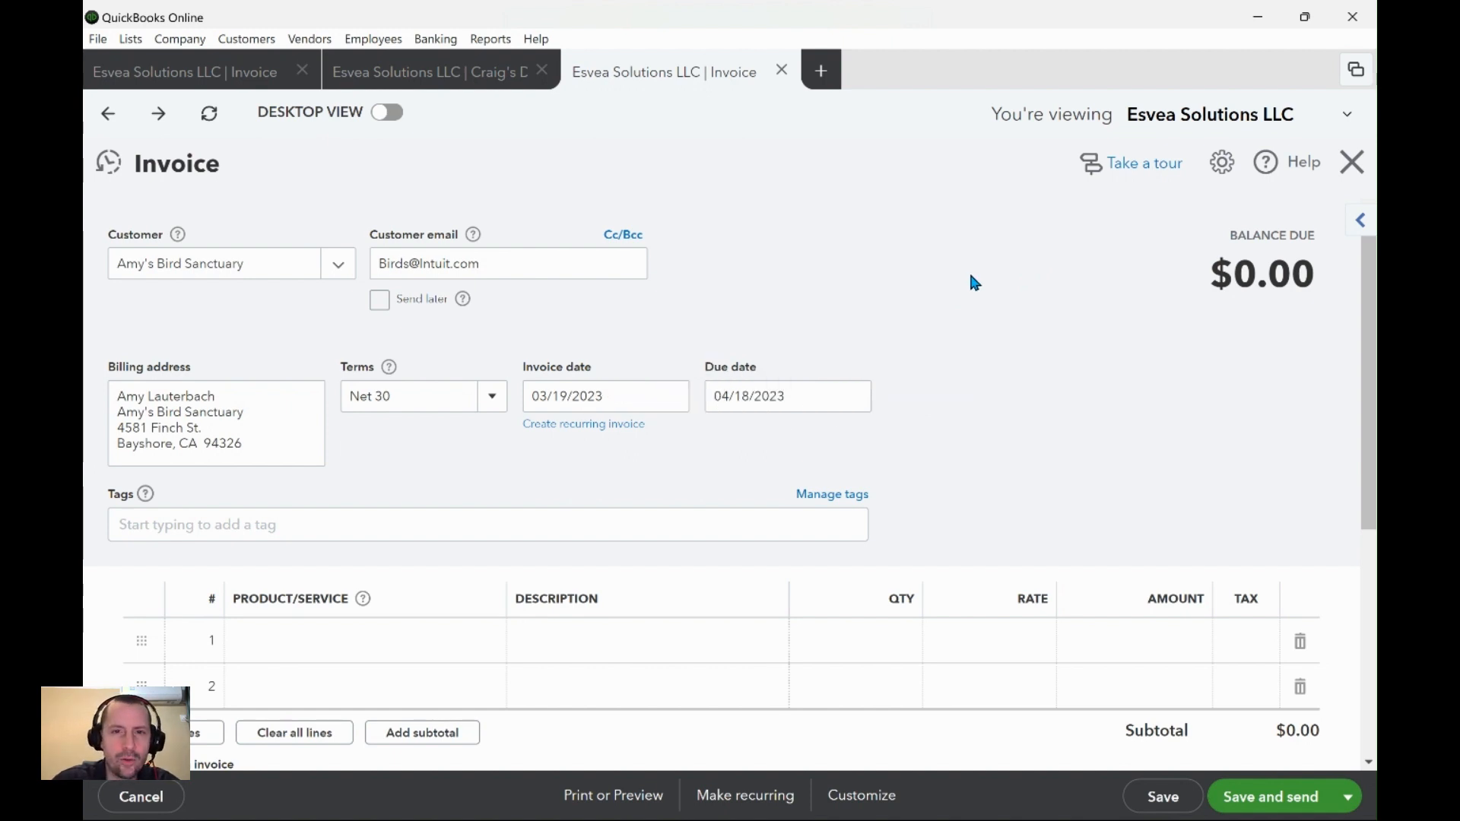
{"action": "scroll", "coordinate": [971, 278], "scroll_direction": "down", "scroll_amount": 1}
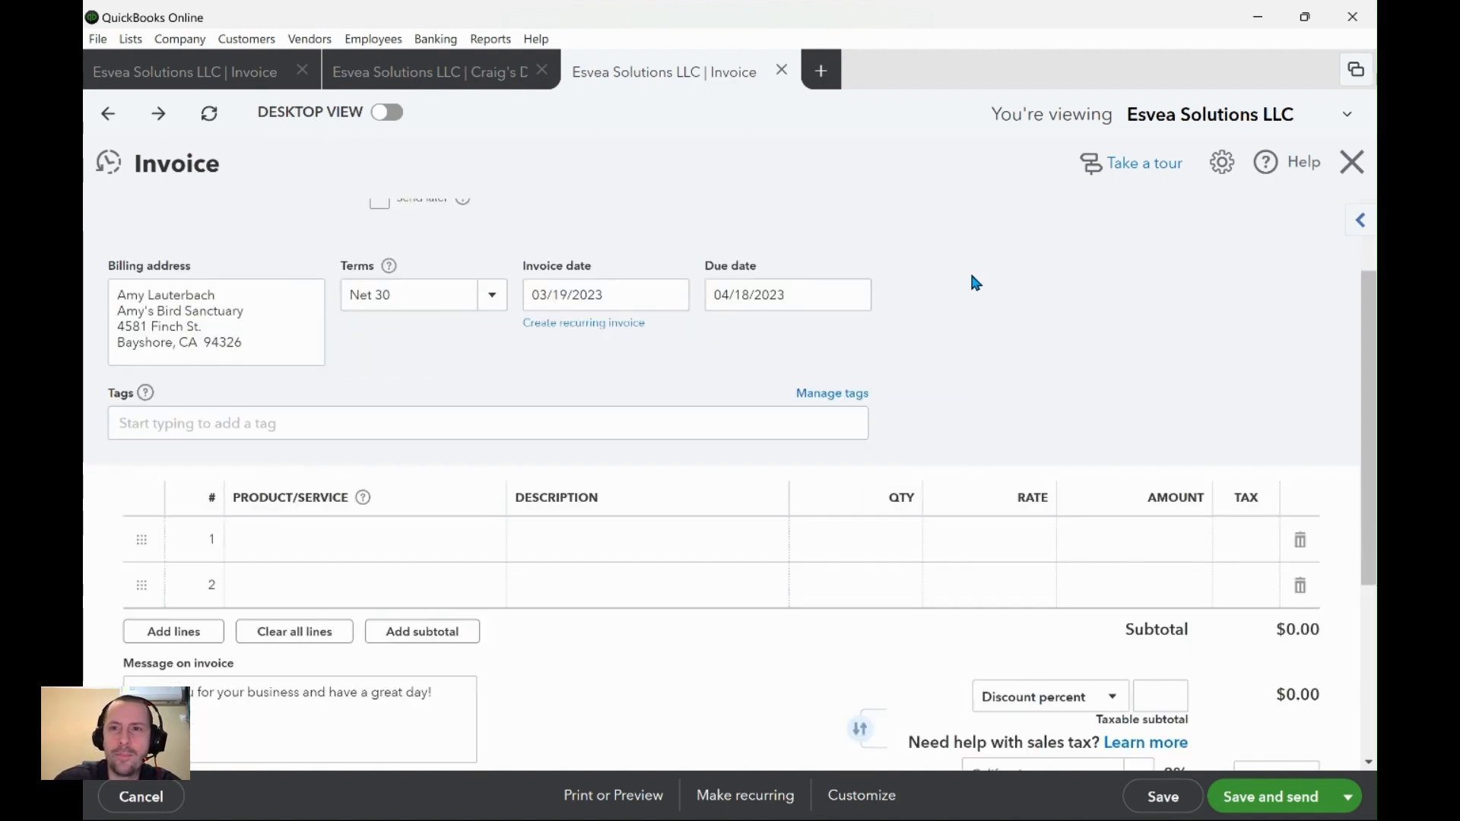
{"action": "scroll", "coordinate": [970, 275], "scroll_direction": "up", "scroll_amount": 1}
{"action": "scroll", "coordinate": [970, 275], "scroll_direction": "down", "scroll_amount": 1}
{"action": "scroll", "coordinate": [966, 280], "scroll_direction": "up", "scroll_amount": 1}
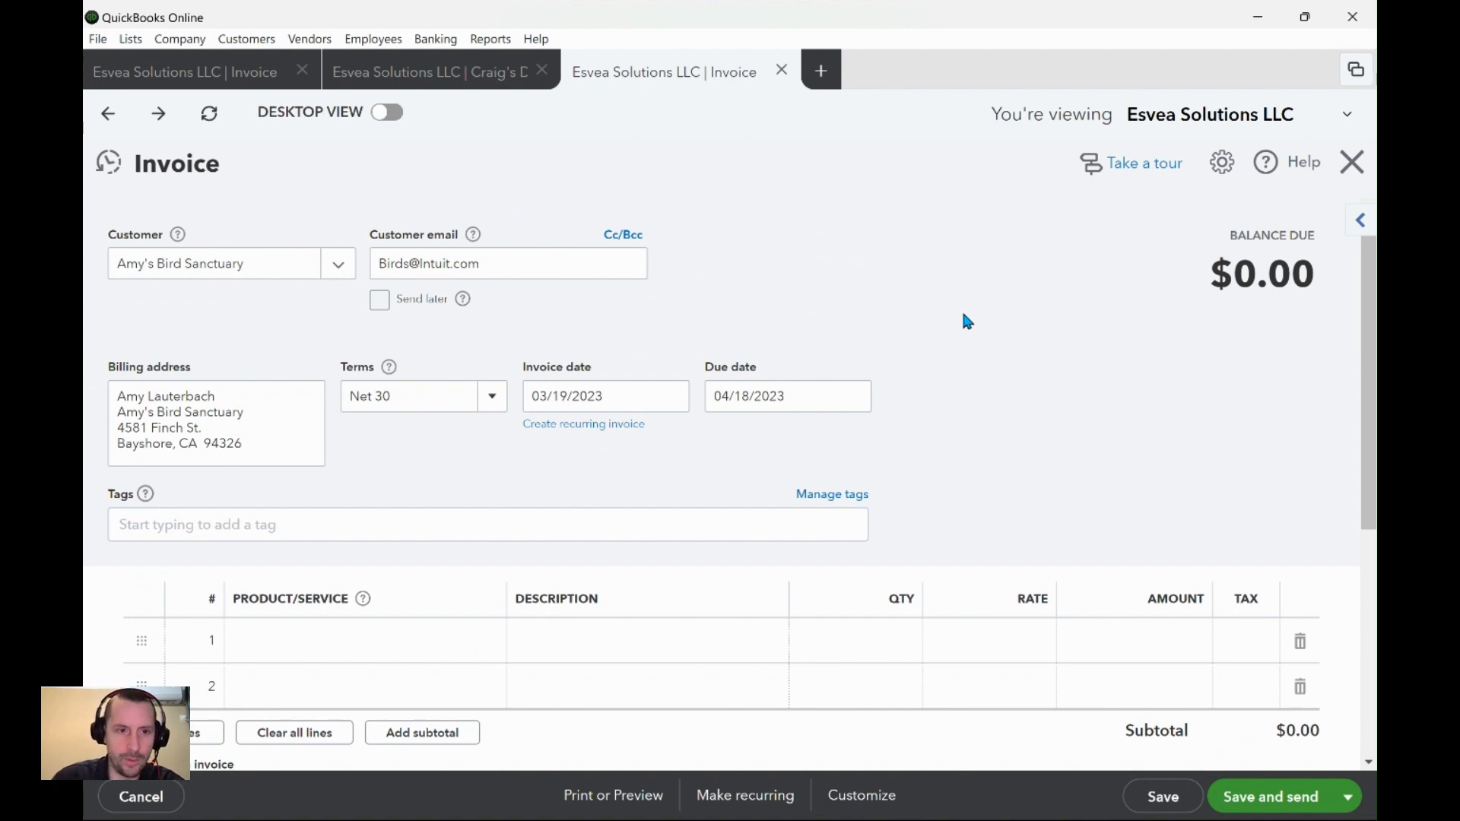
- Review the invoice date and the due date on the Amy's Bird Sanctuary invoice
{"action": "scroll", "coordinate": [965, 317], "scroll_direction": "down", "scroll_amount": 1}
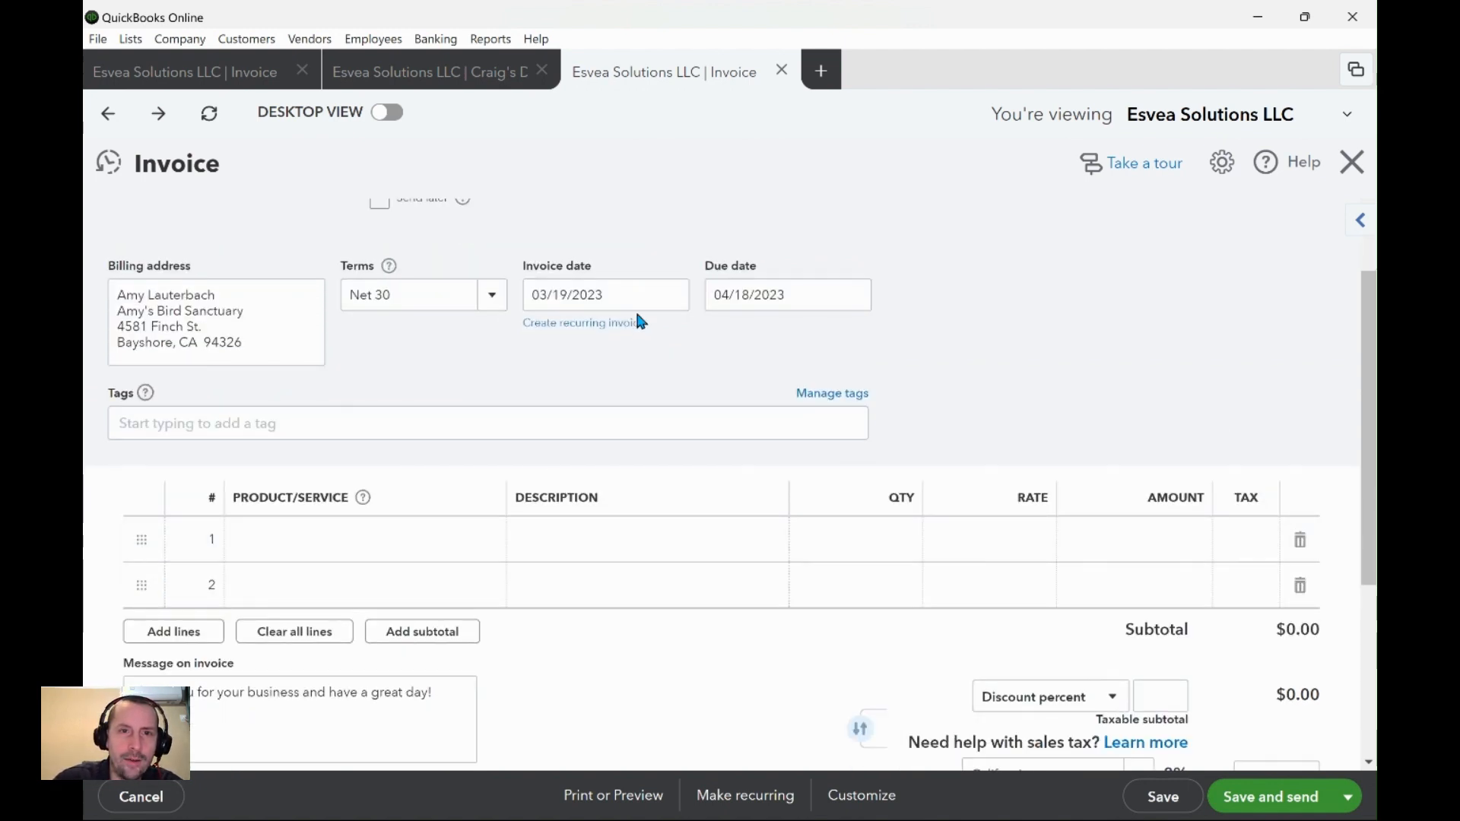
{"action": "left_click", "coordinate": [607, 293]}
{"action": "left_click", "coordinate": [775, 299]}
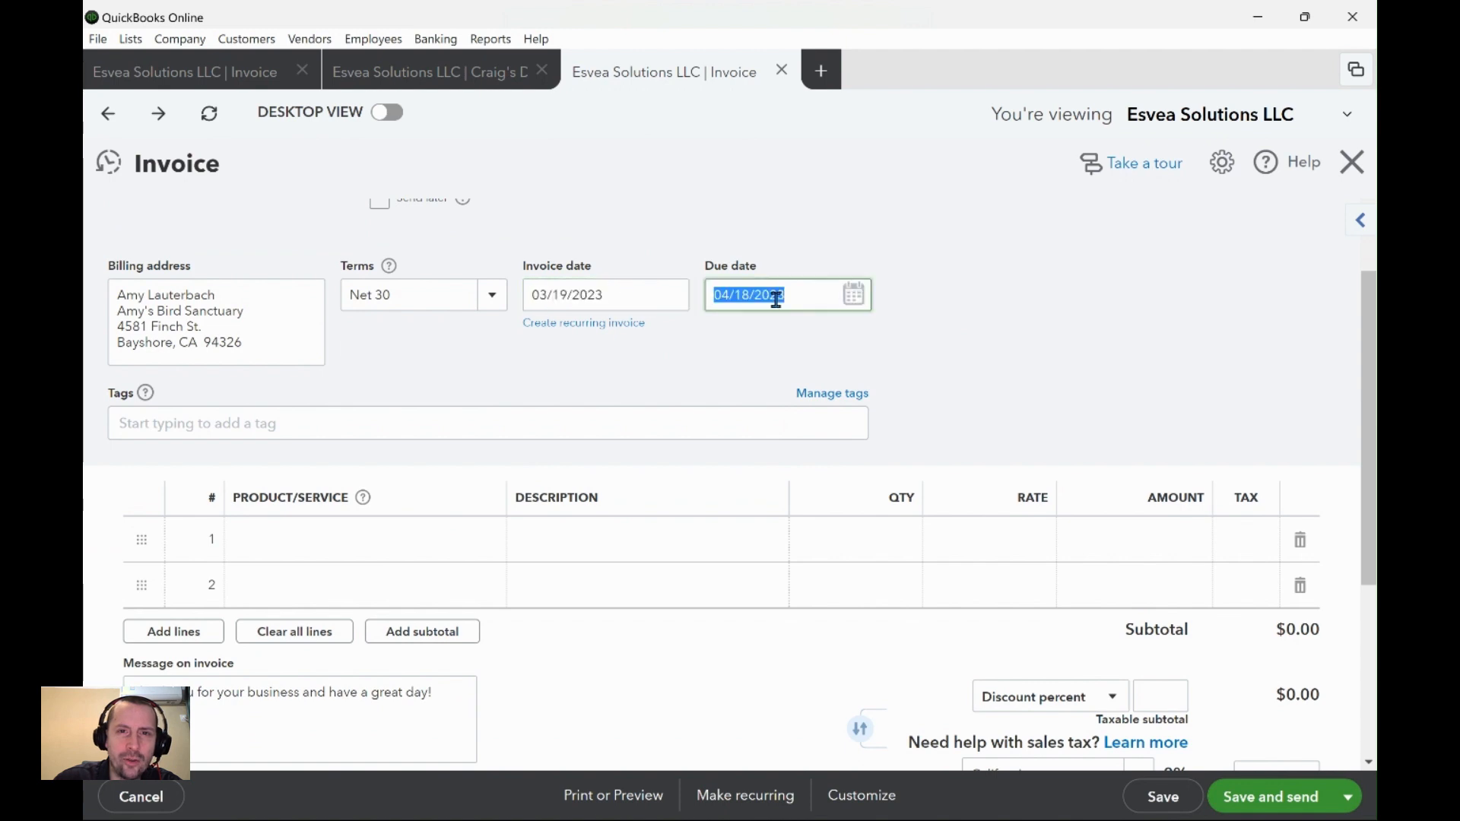
{"action": "left_click", "coordinate": [805, 248]}
{"action": "left_click", "coordinate": [803, 297]}
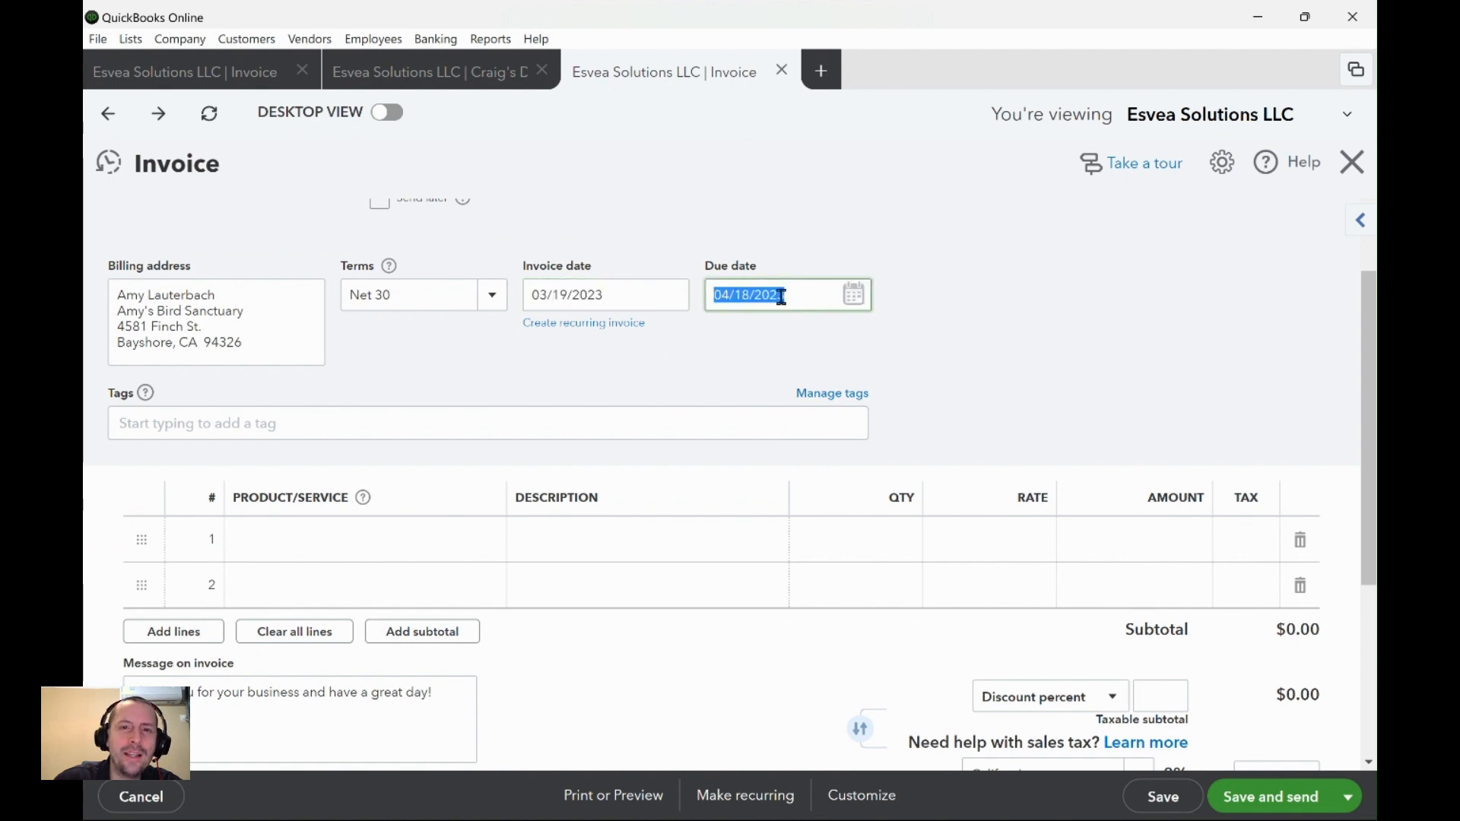
{"action": "left_click_drag", "start_coordinate": [806, 294], "coordinate": [678, 294]}
{"action": "left_click", "coordinate": [796, 258]}
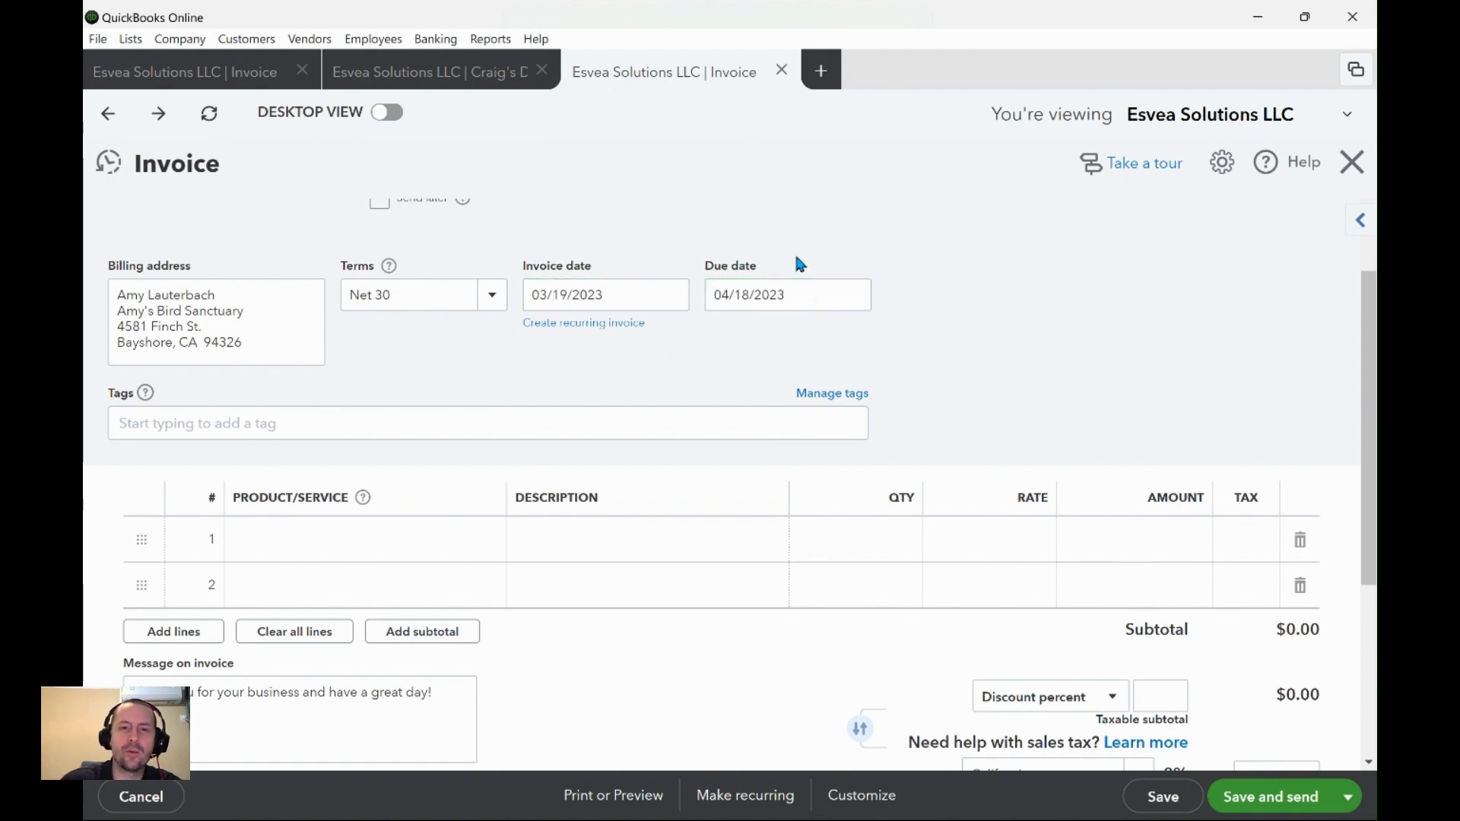
- Switch to the Transaction Report and alternate its accounting method between Cash and Accrual, ending on Accrual
{"action": "left_click", "coordinate": [430, 71]}
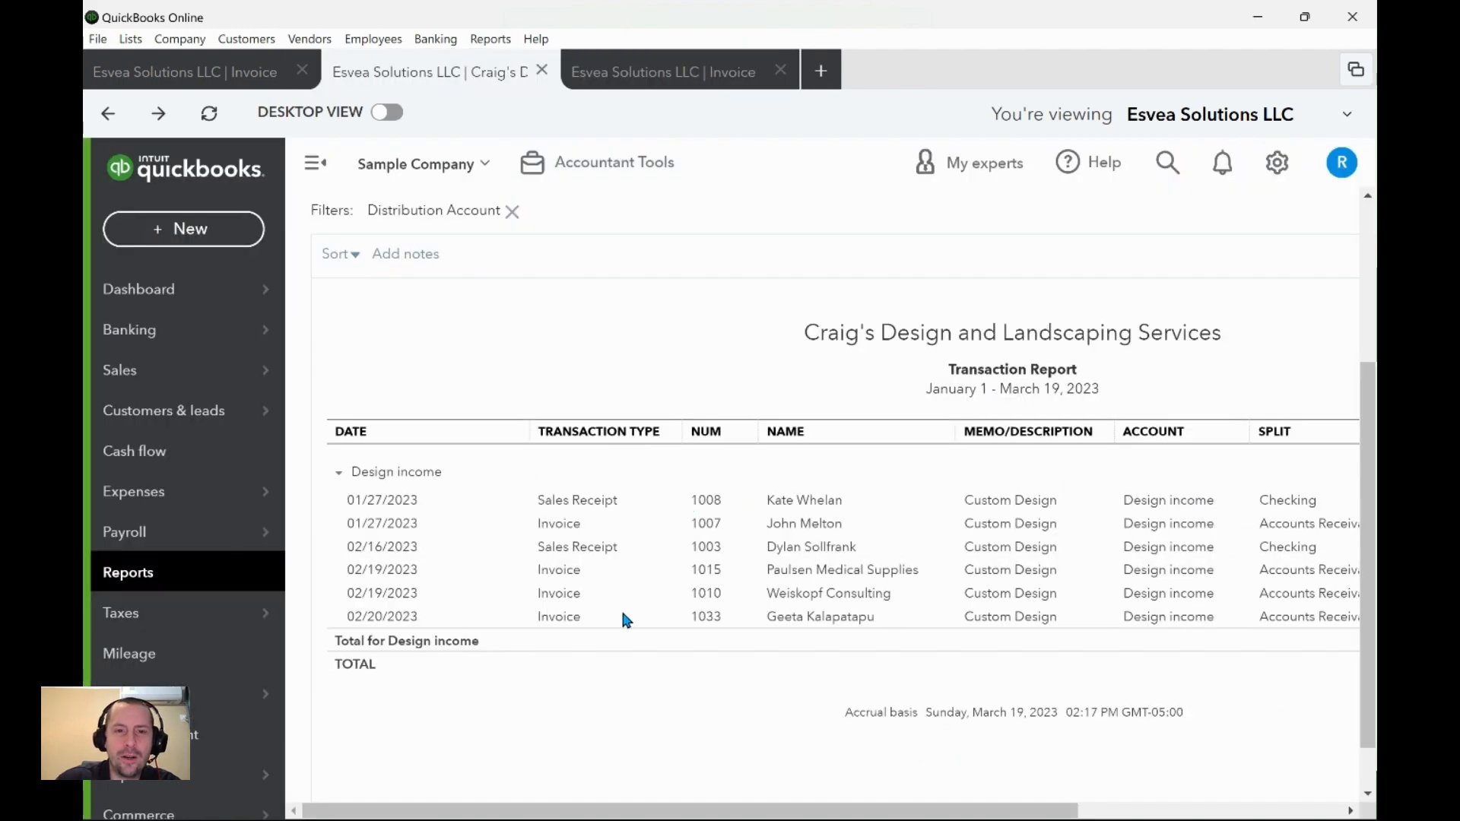
{"action": "left_click", "coordinate": [636, 399]}
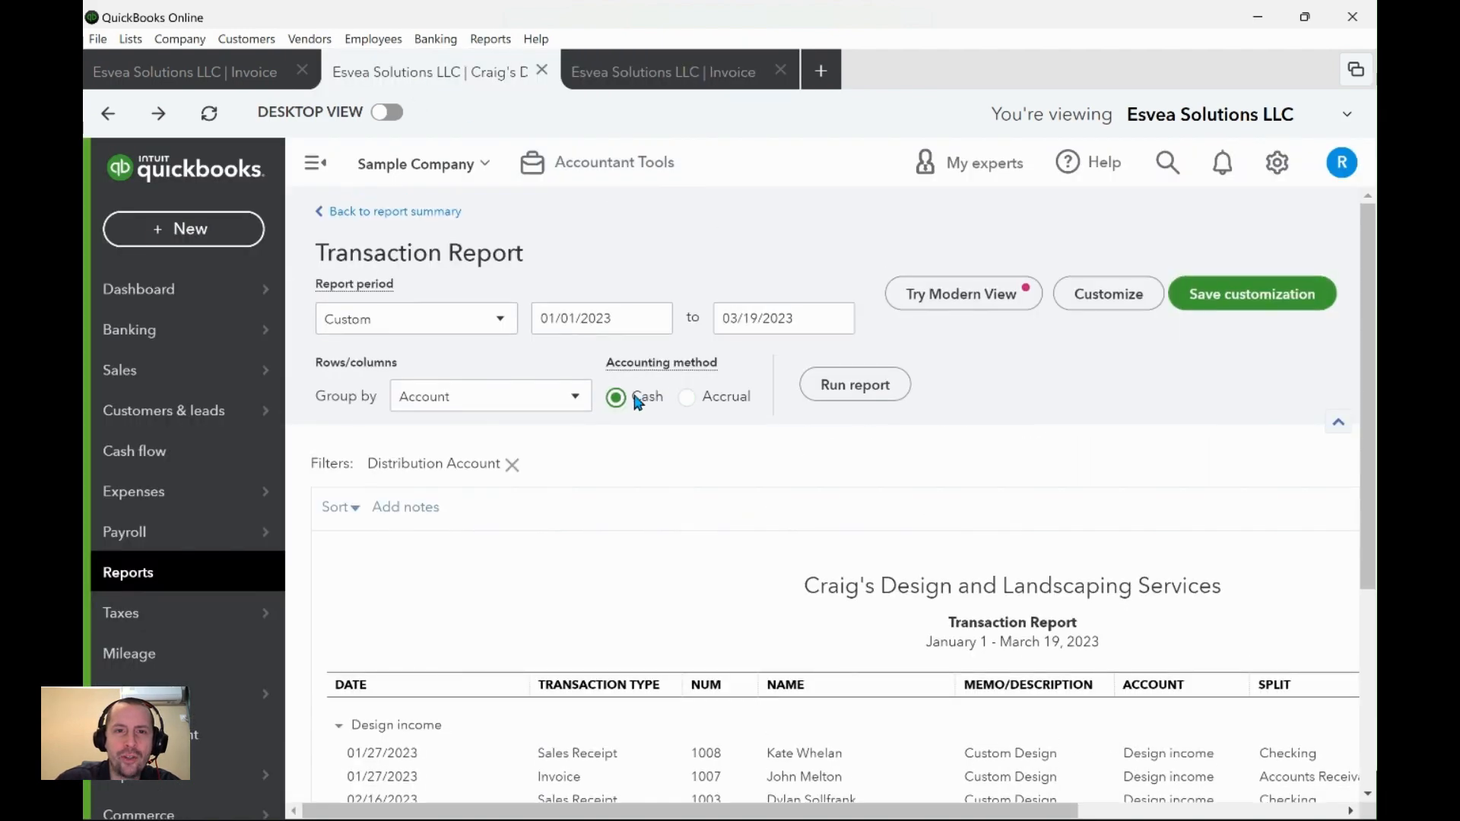
{"action": "left_click", "coordinate": [718, 392]}
{"action": "left_click", "coordinate": [616, 397]}
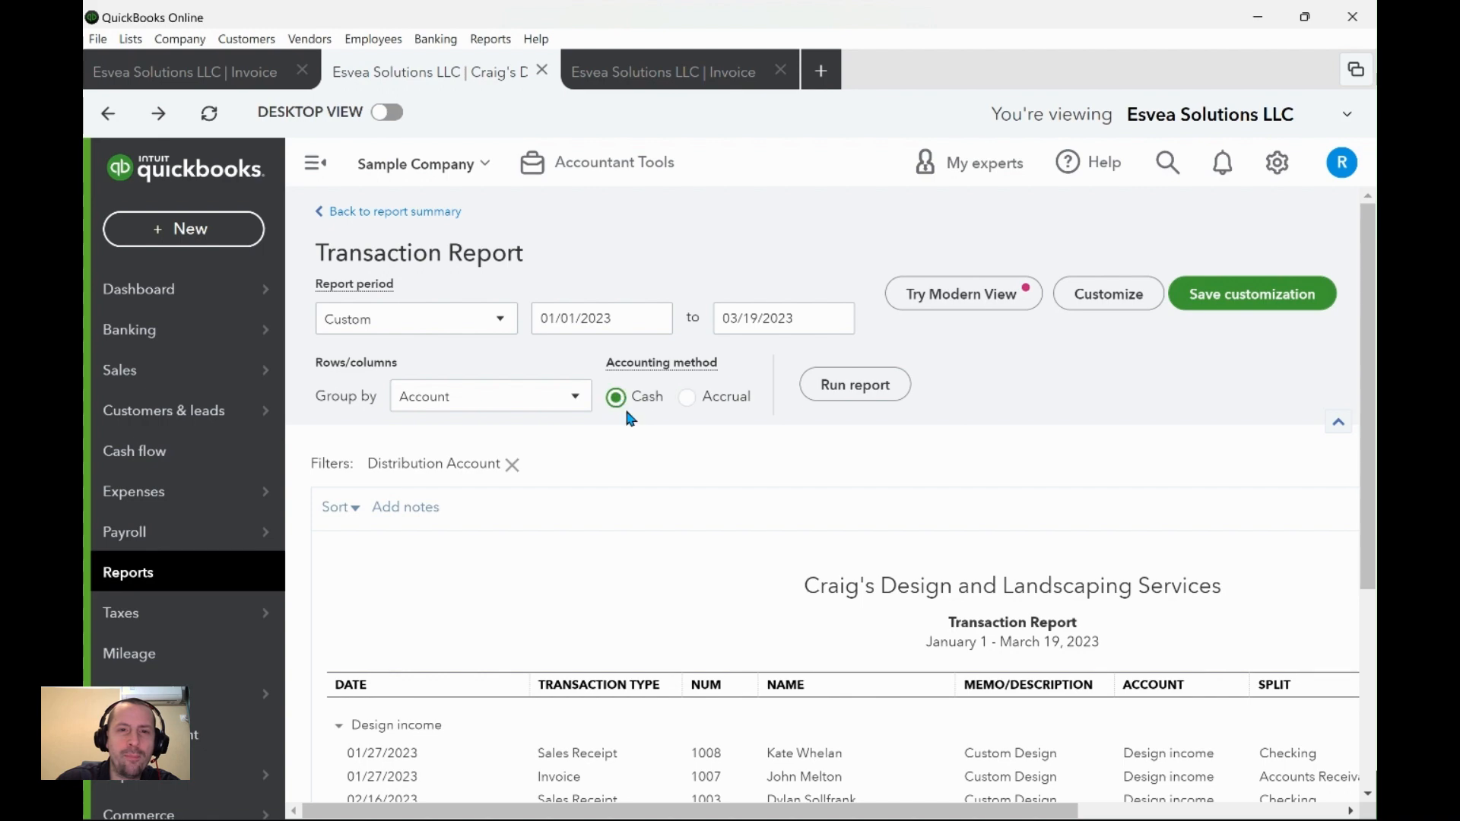
{"action": "left_click", "coordinate": [718, 396]}
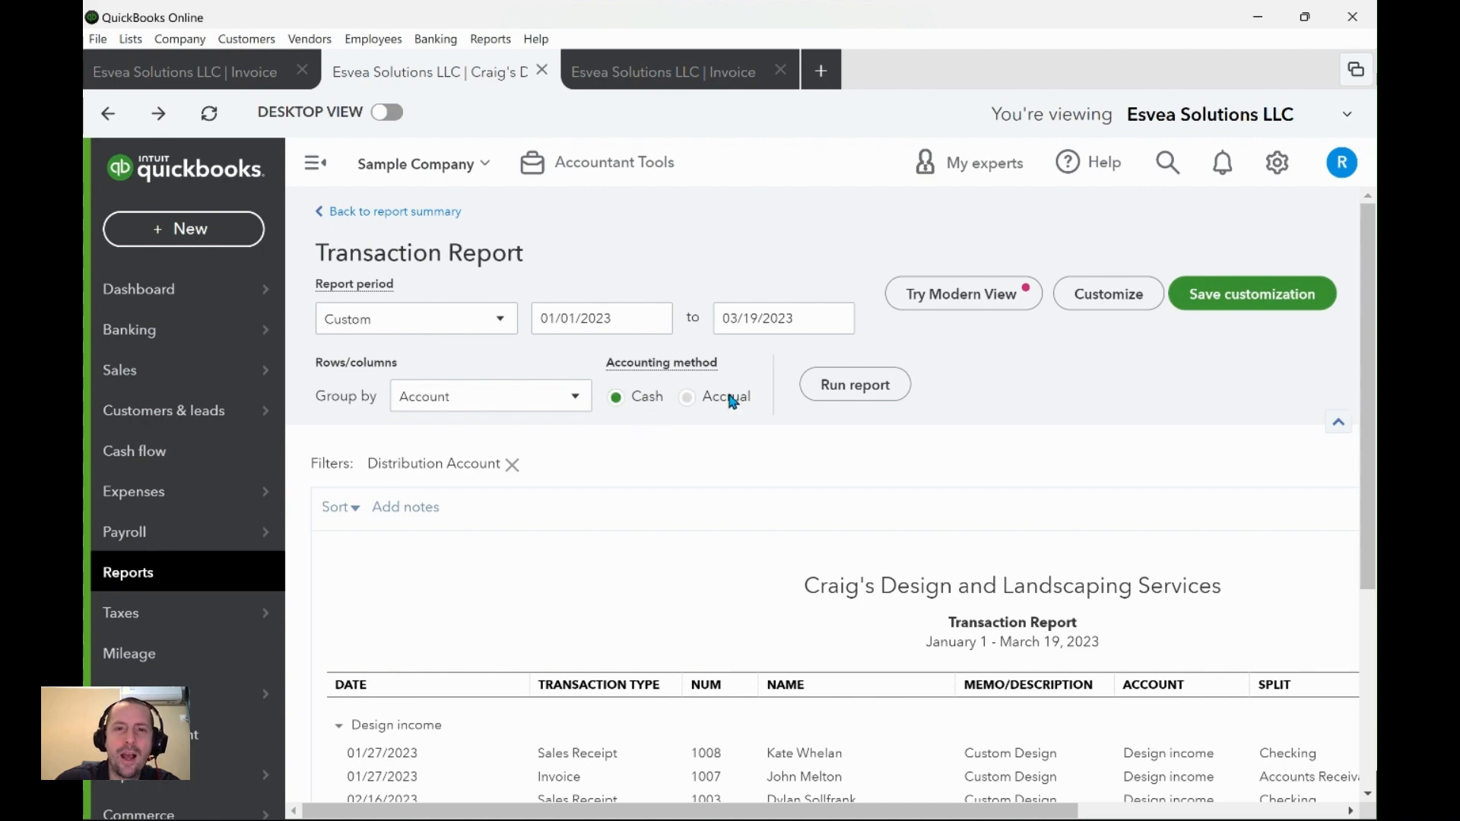
- Examine the report's Design income transactions, switching the accounting method to Cash and back to Accrual
{"action": "scroll", "coordinate": [708, 431], "scroll_direction": "down", "scroll_amount": 1}
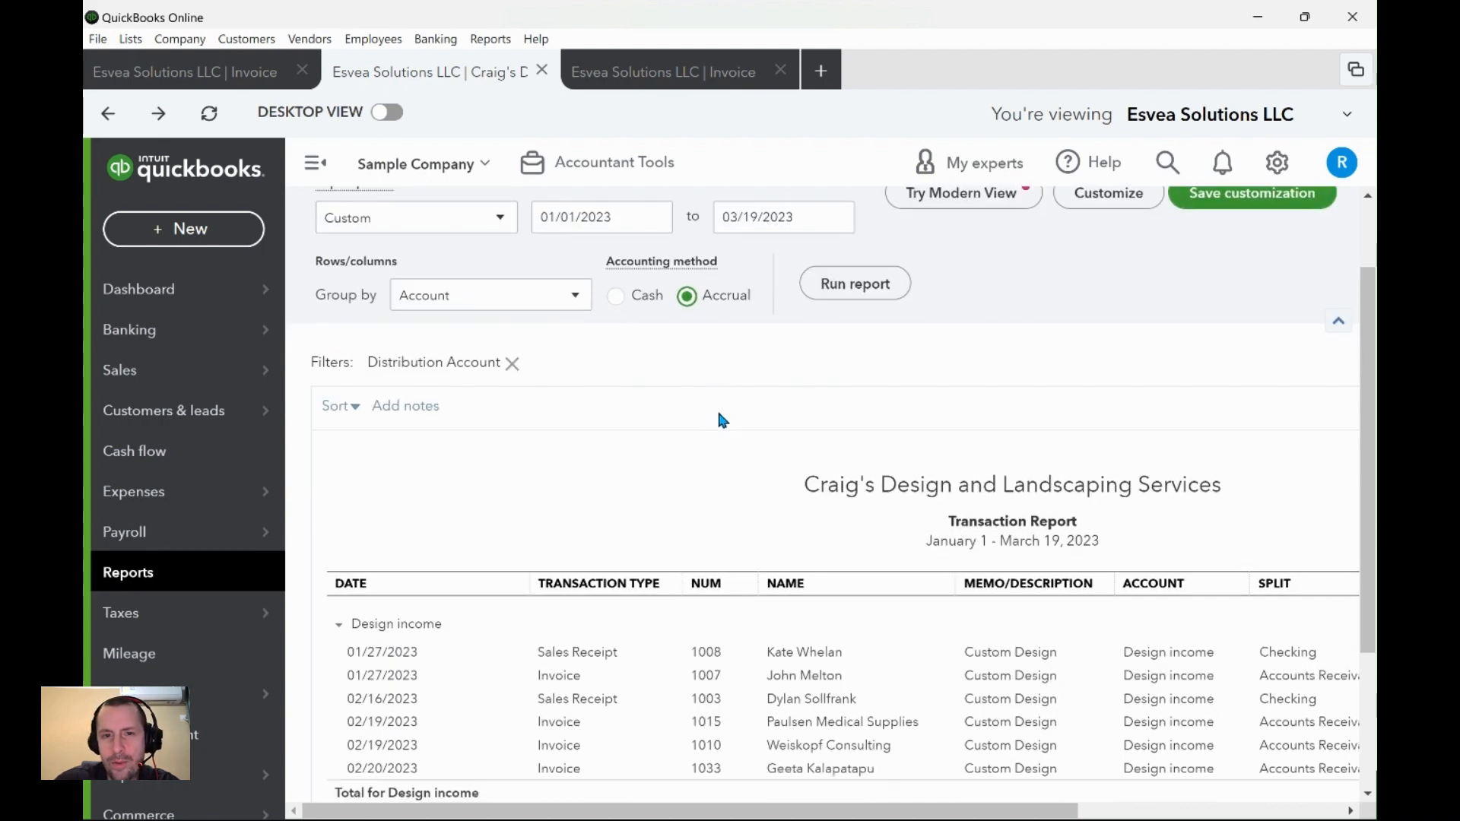
{"action": "scroll", "coordinate": [717, 413], "scroll_direction": "down", "scroll_amount": 1}
{"action": "scroll", "coordinate": [718, 413], "scroll_direction": "up", "scroll_amount": 2}
{"action": "scroll", "coordinate": [718, 413], "scroll_direction": "down", "scroll_amount": 2}
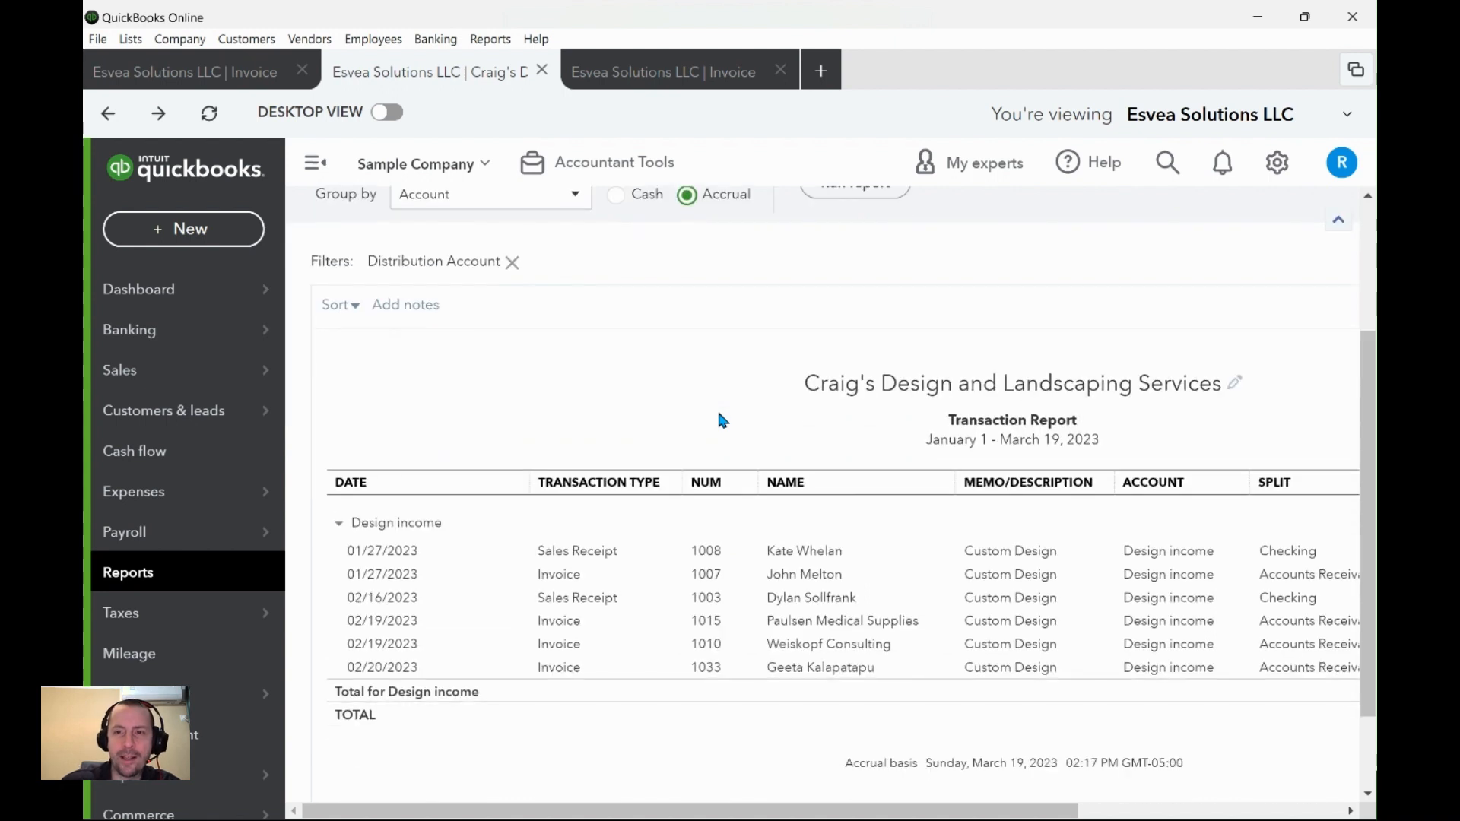
{"action": "left_click", "coordinate": [641, 196]}
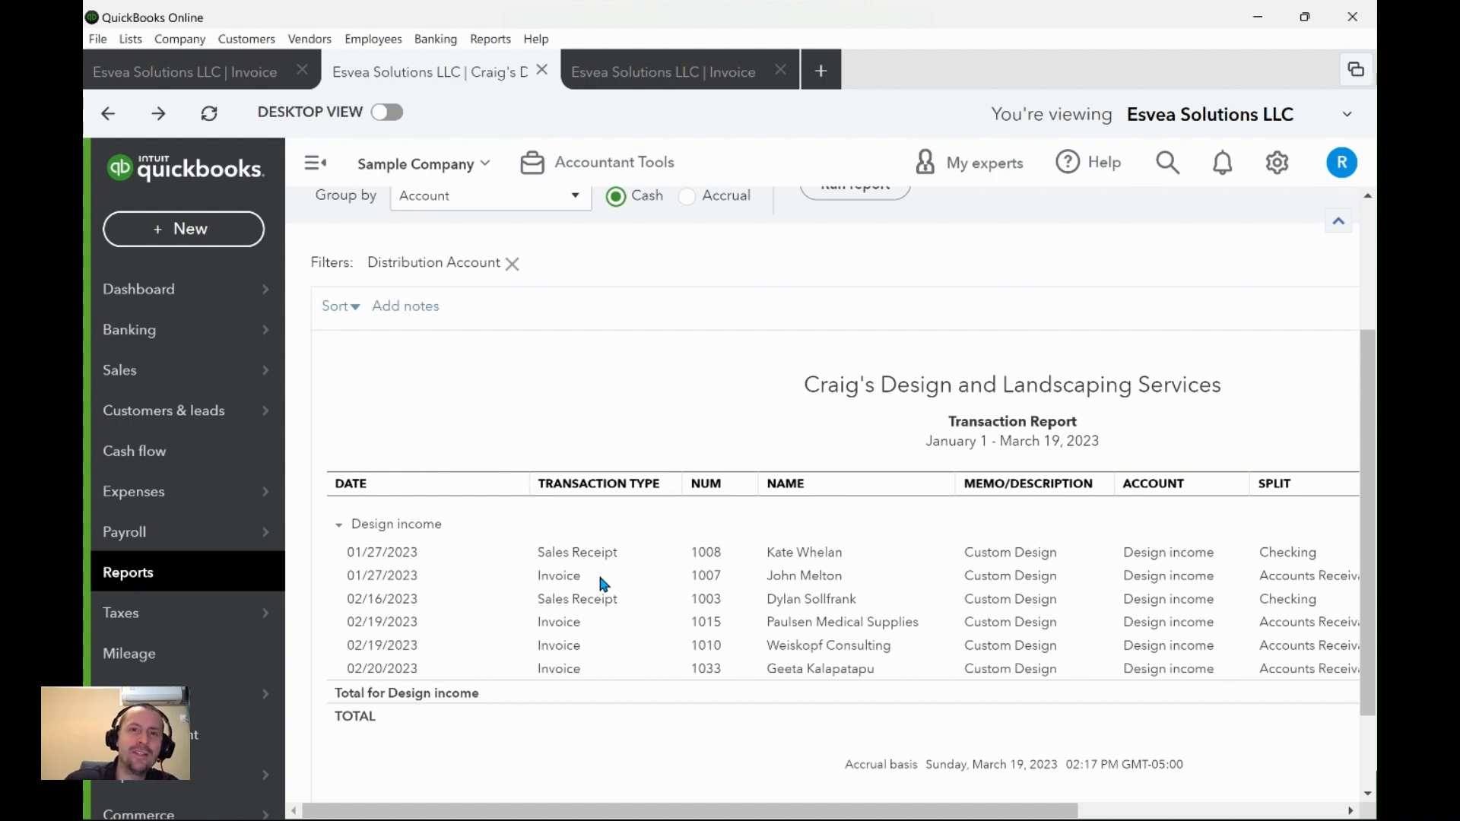
{"action": "left_click", "coordinate": [688, 196]}
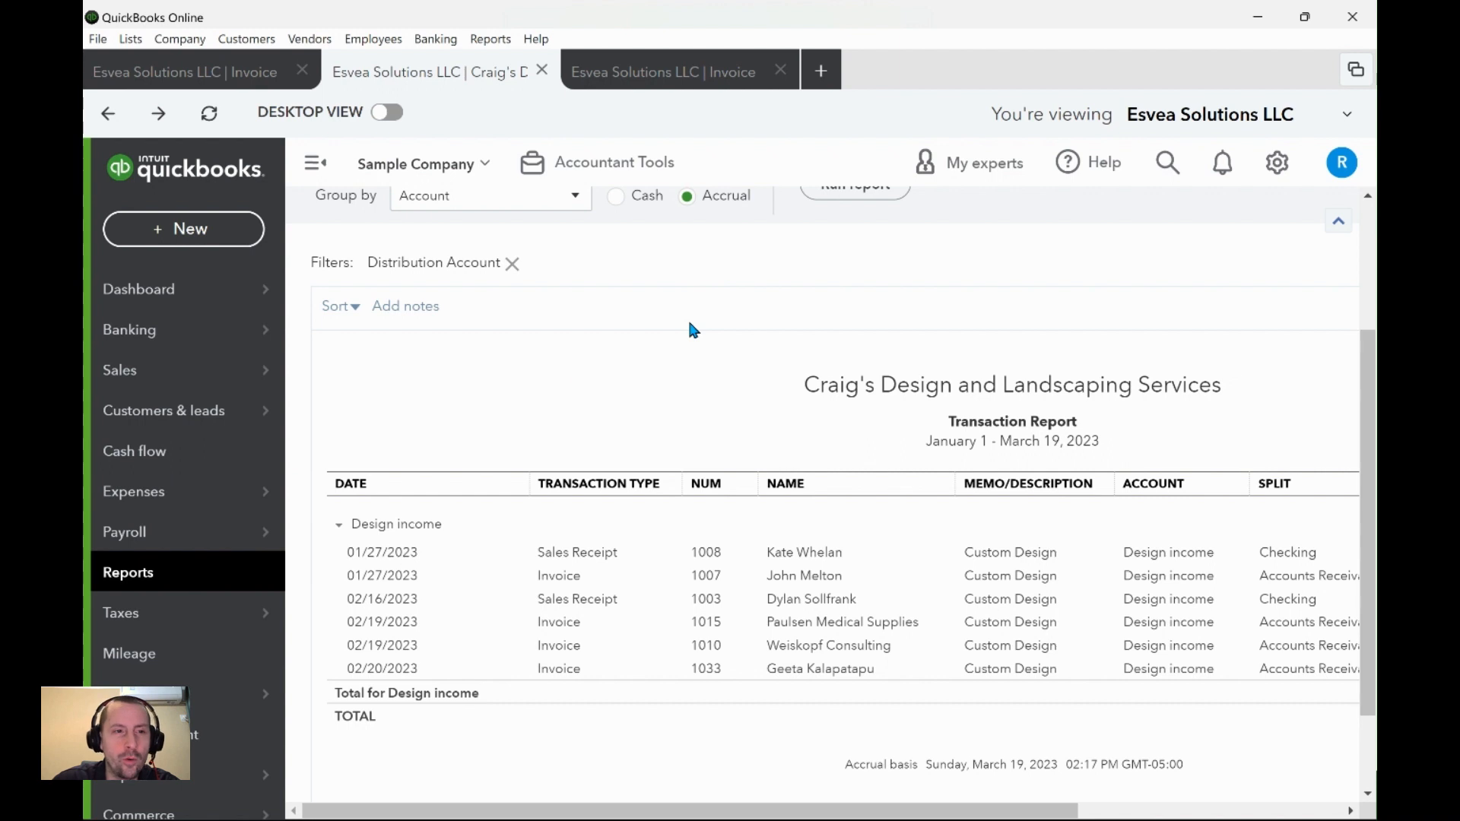
- Return to the Amy's Bird Sanctuary invoice and point out its invoice date without changing it
{"action": "left_click", "coordinate": [704, 86]}
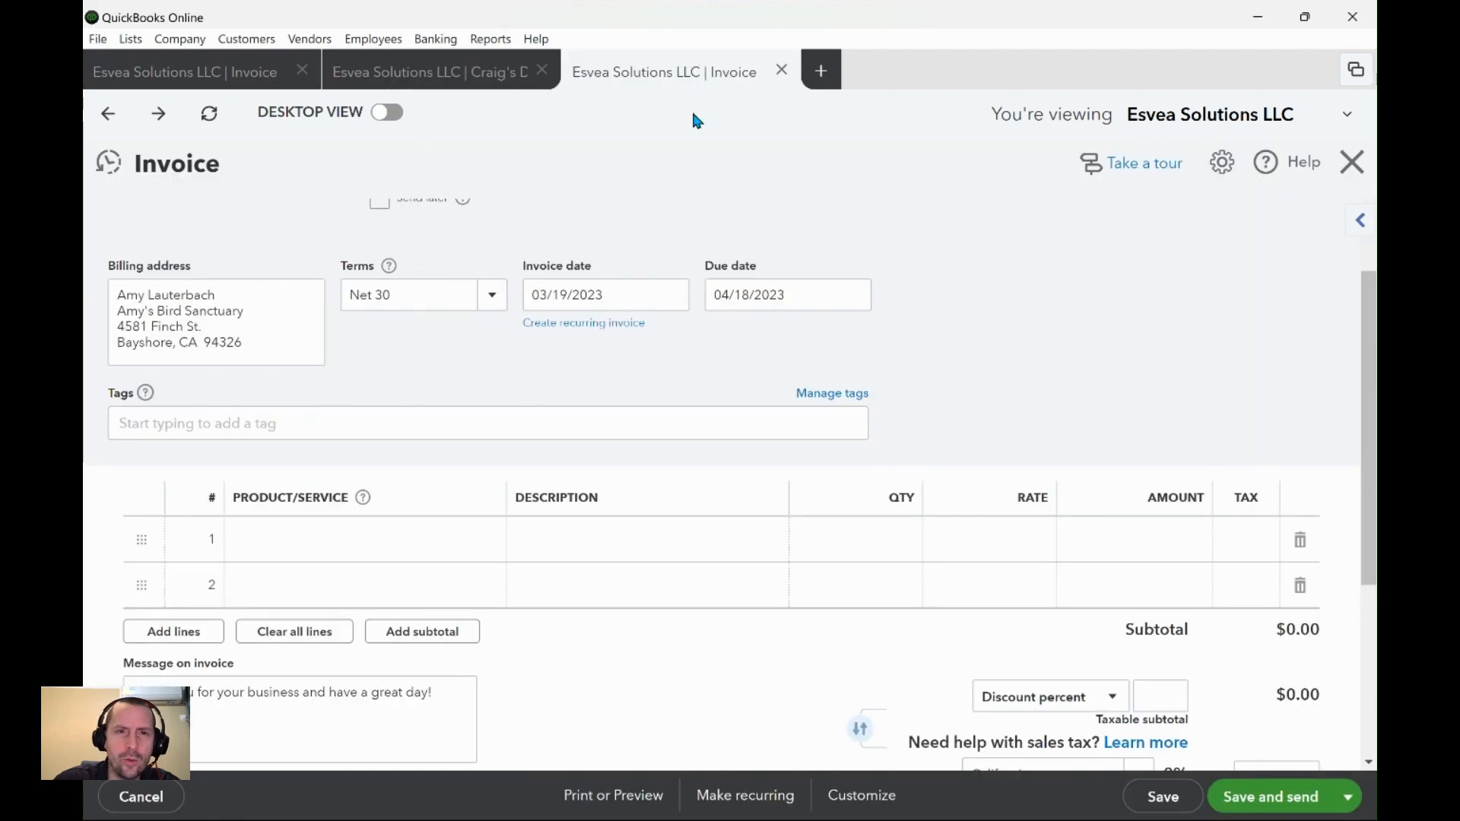
{"action": "scroll", "coordinate": [664, 322], "scroll_direction": "up", "scroll_amount": 2}
{"action": "mouse_move", "coordinate": [605, 396]}
{"action": "left_mouse_down"}
{"action": "mouse_move", "coordinate": [526, 400]}
{"action": "mouse_move", "coordinate": [614, 399]}
{"action": "left_mouse_up"}
{"action": "left_click", "coordinate": [570, 396]}
{"action": "left_click", "coordinate": [622, 398]}
{"action": "left_click", "coordinate": [630, 347]}
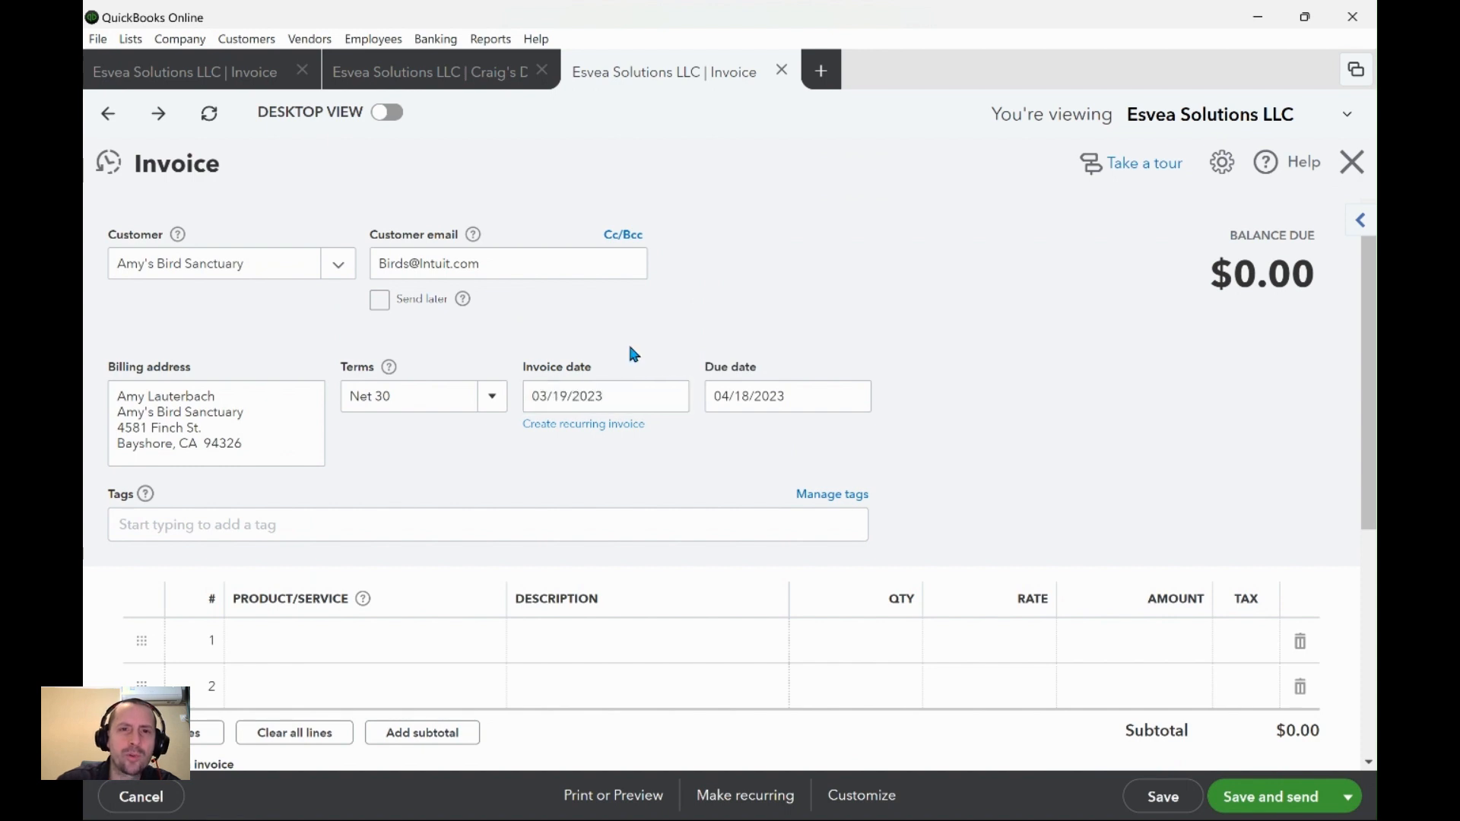
- Highlight the due date on the invoice several times and leave its field open for editing
{"action": "left_click", "coordinate": [801, 388]}
{"action": "left_click_drag", "start_coordinate": [801, 387], "coordinate": [694, 407]}
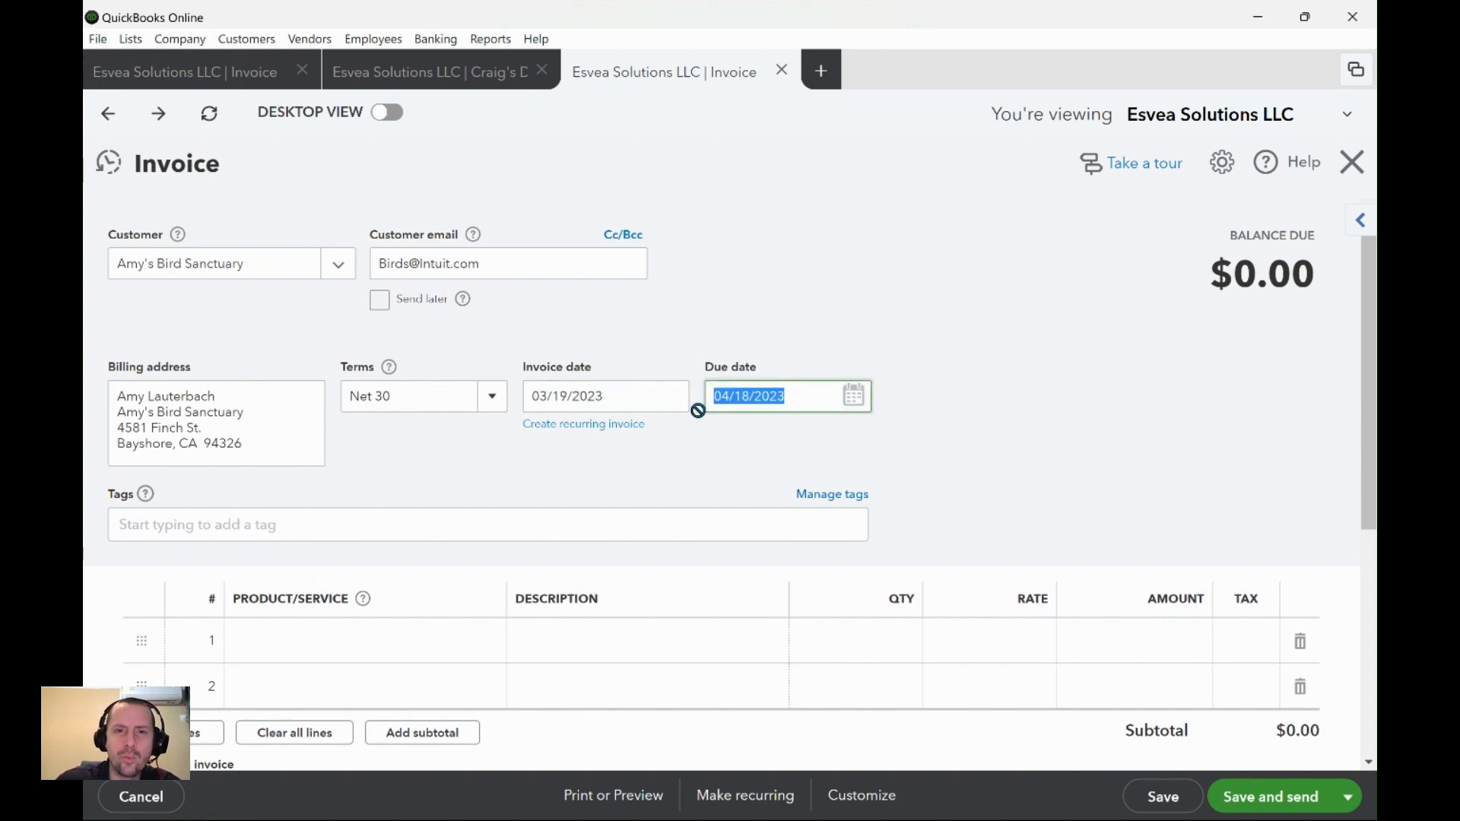
{"action": "left_click", "coordinate": [828, 385]}
{"action": "left_click_drag", "start_coordinate": [782, 390], "coordinate": [691, 394]}
{"action": "left_click", "coordinate": [824, 334]}
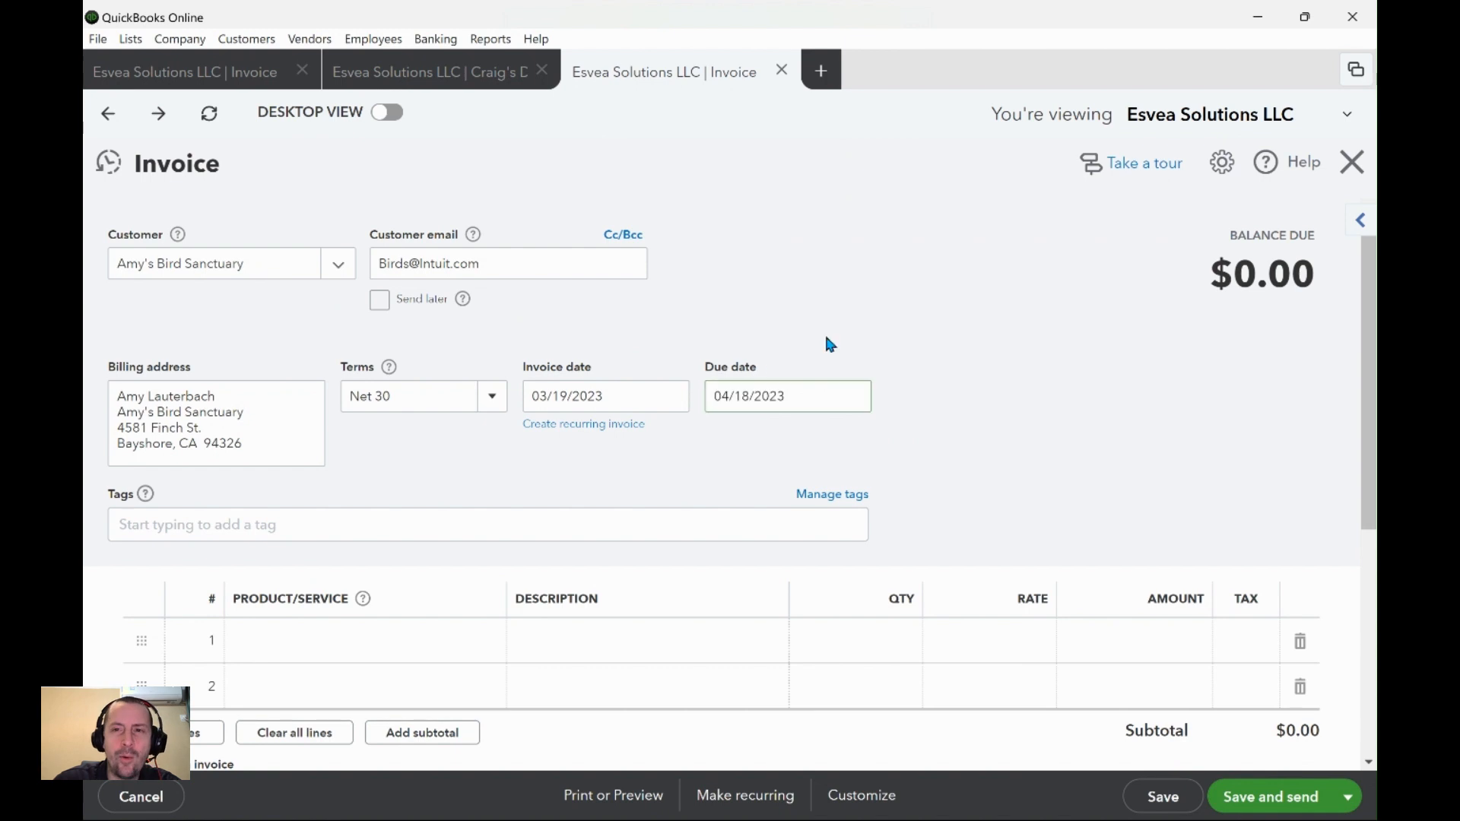
{"action": "left_click", "coordinate": [798, 395]}
{"action": "triple_click", "coordinate": [818, 395]}
{"action": "left_click", "coordinate": [804, 399]}
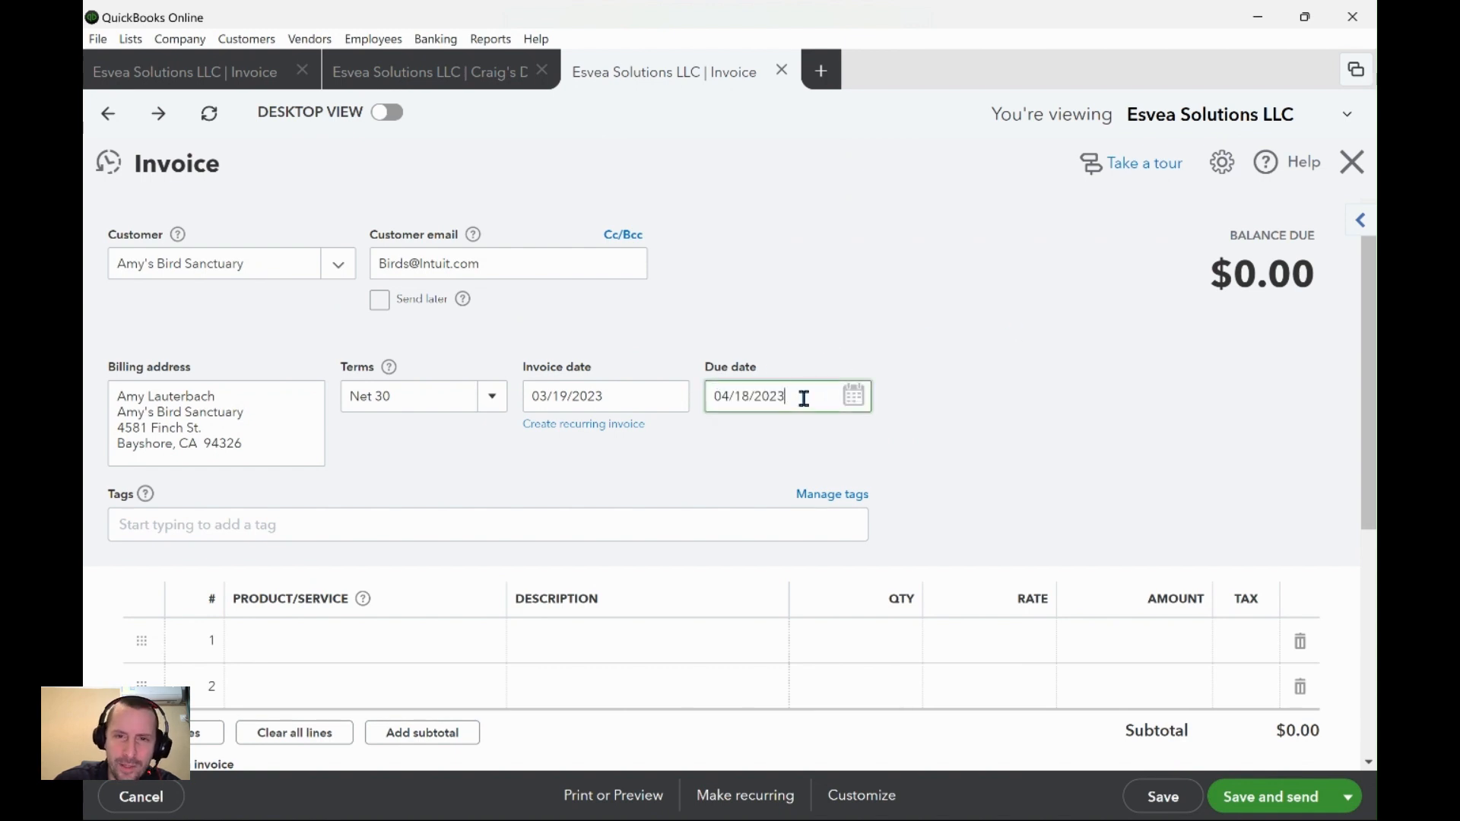
- Point out the invoice's due date by highlighting it repeatedly without editing it
{"action": "left_click_drag", "start_coordinate": [802, 398], "coordinate": [702, 392]}
{"action": "left_click", "coordinate": [789, 392]}
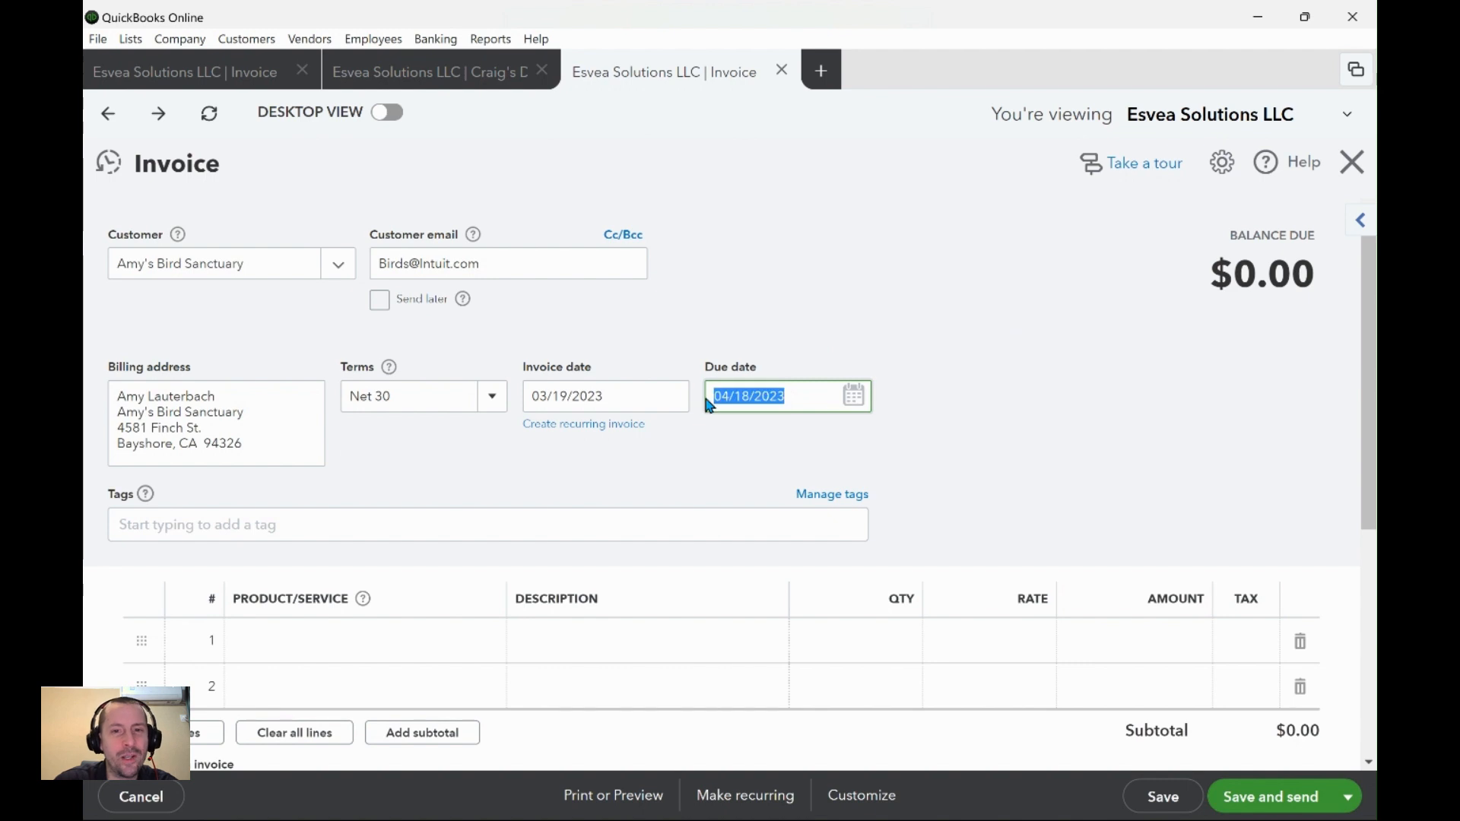
{"action": "left_click", "coordinate": [757, 378]}
{"action": "left_click", "coordinate": [776, 401]}
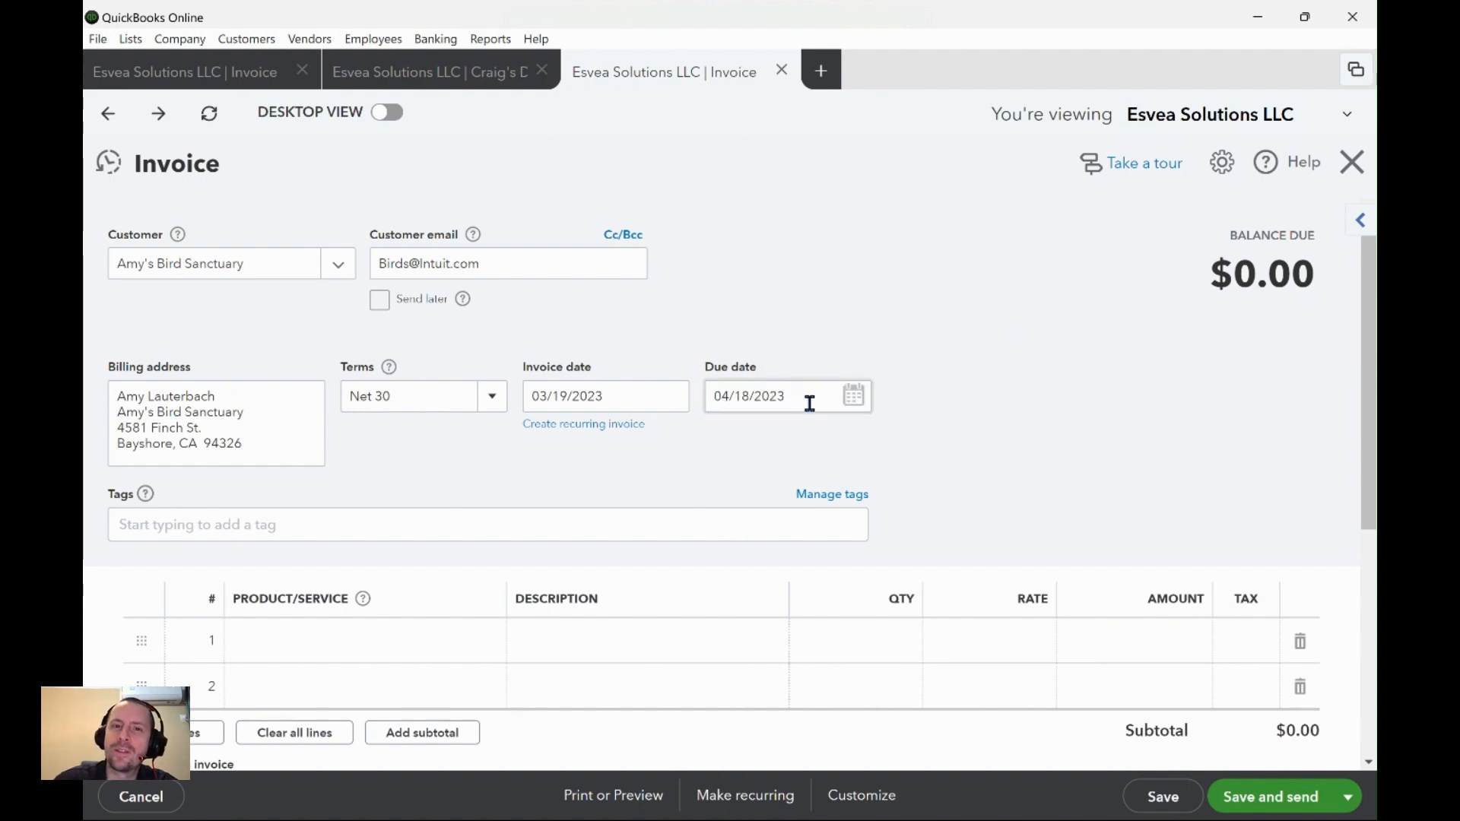
{"action": "left_click_drag", "start_coordinate": [808, 401], "coordinate": [676, 405]}
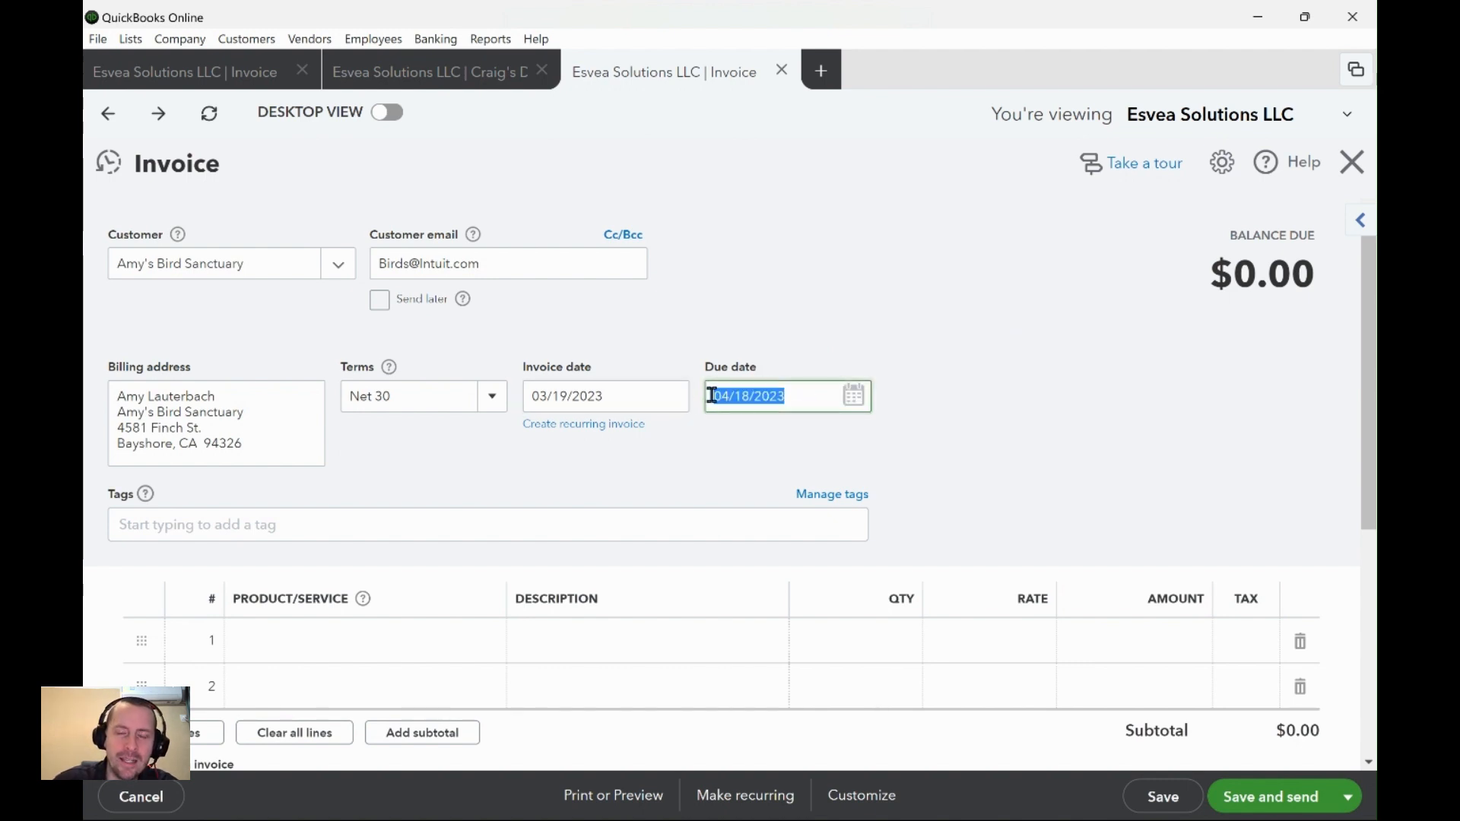
{"action": "left_click", "coordinate": [712, 394]}
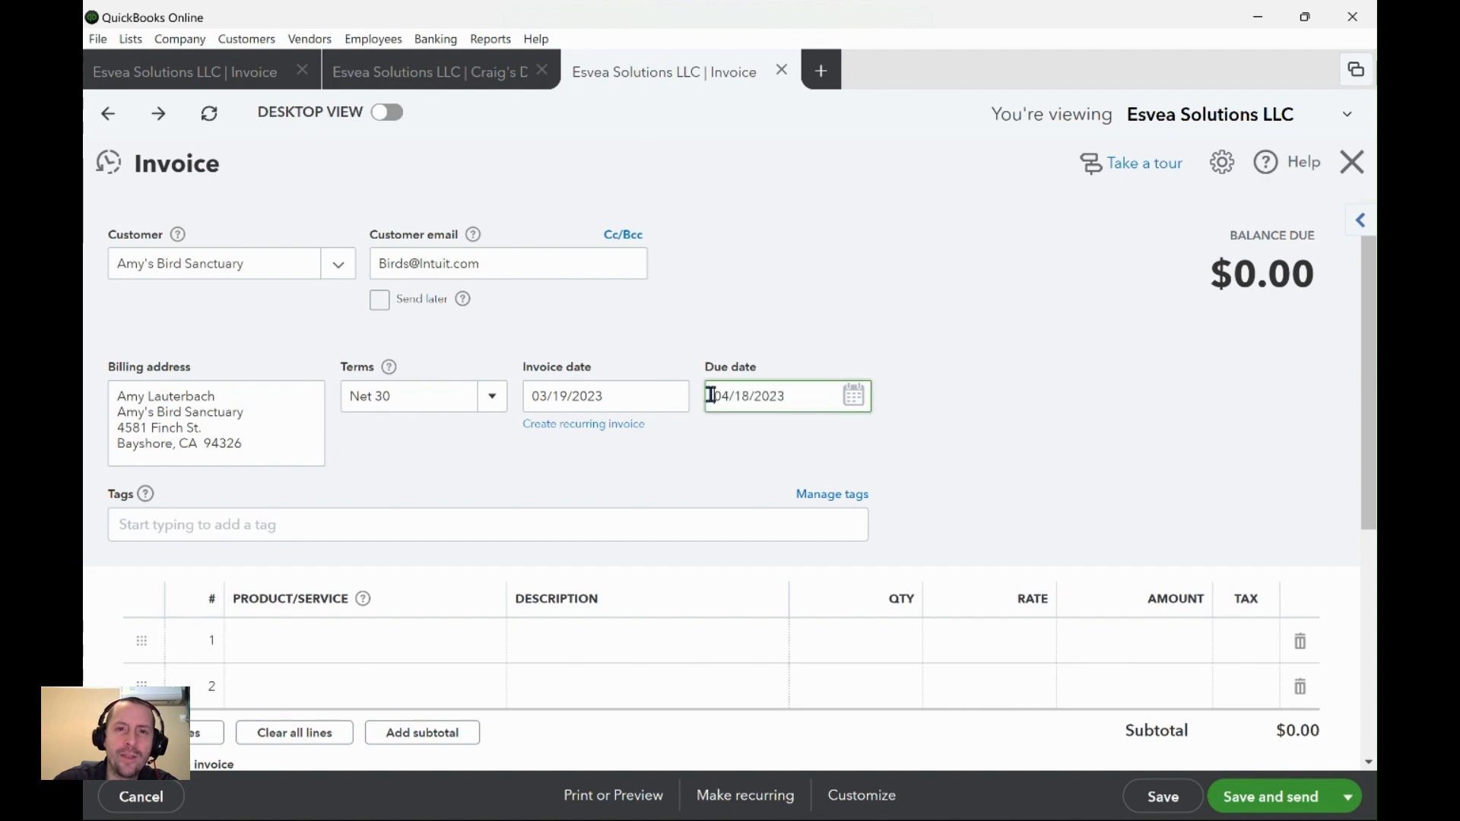
{"action": "left_click_drag", "start_coordinate": [712, 395], "coordinate": [789, 397]}
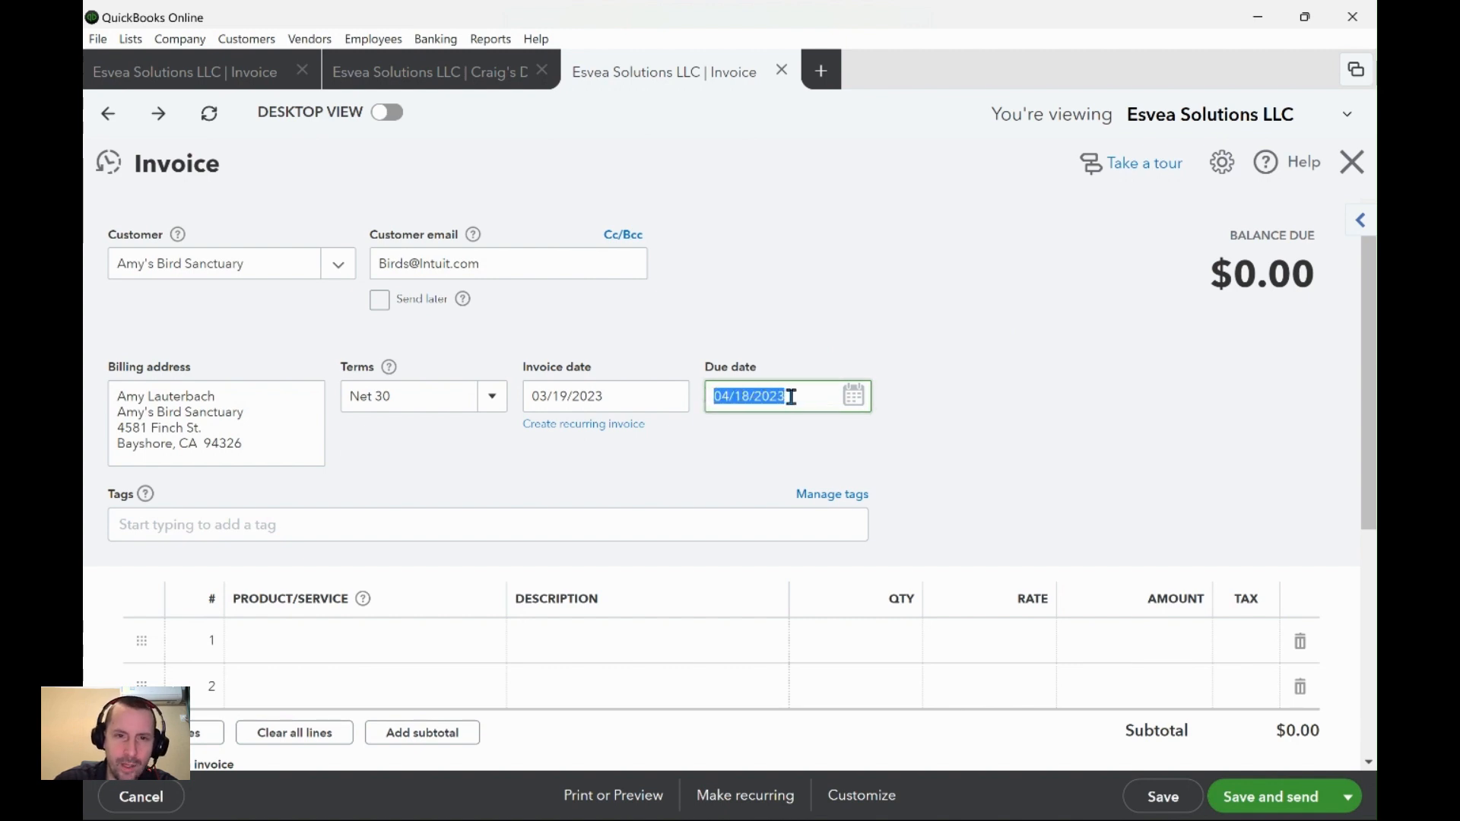
- Compare the invoice date with the due date by highlighting each one in turn
{"action": "left_click", "coordinate": [606, 397]}
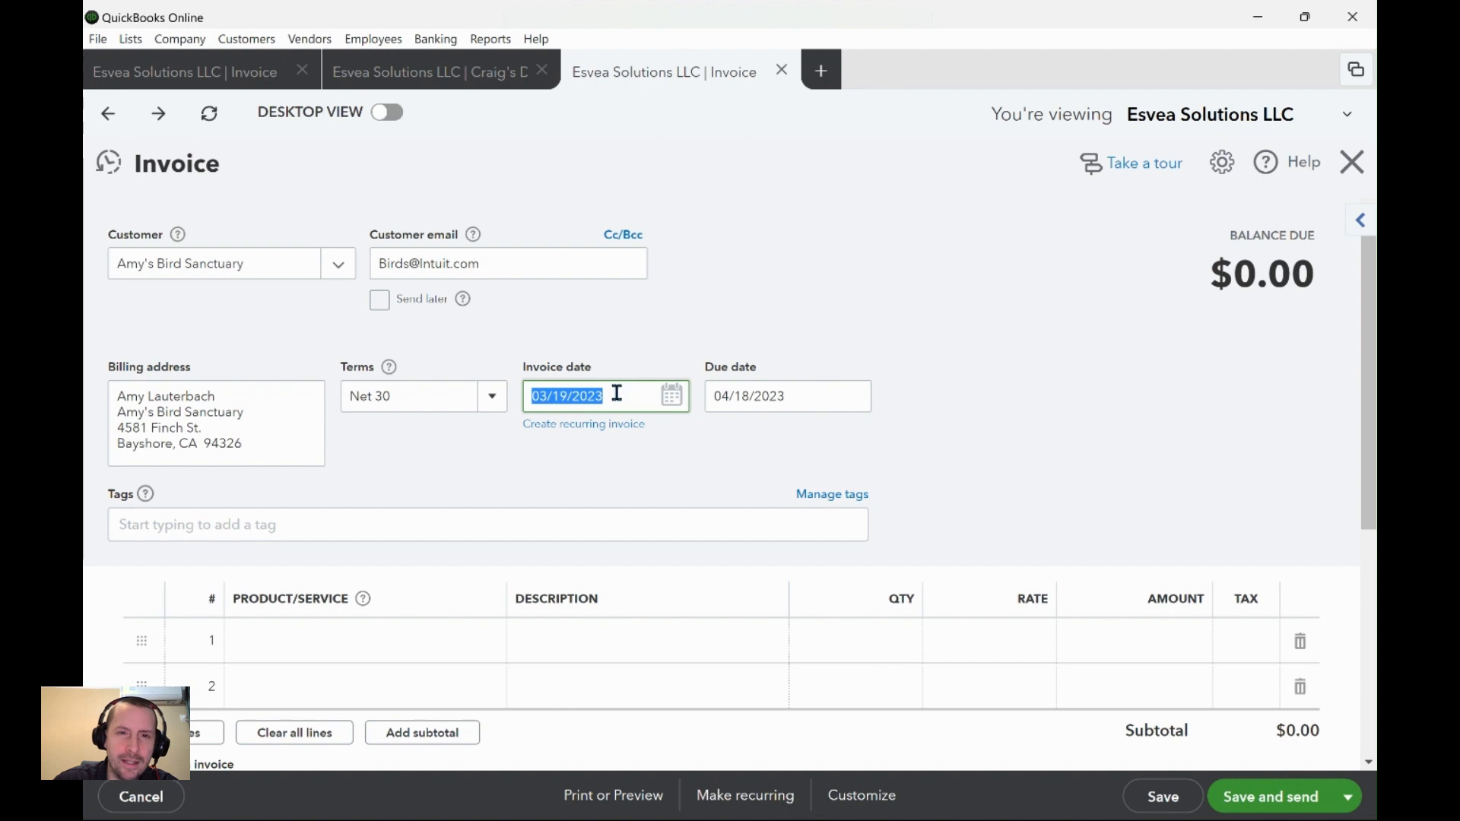
{"action": "left_click_drag", "start_coordinate": [619, 392], "coordinate": [518, 389]}
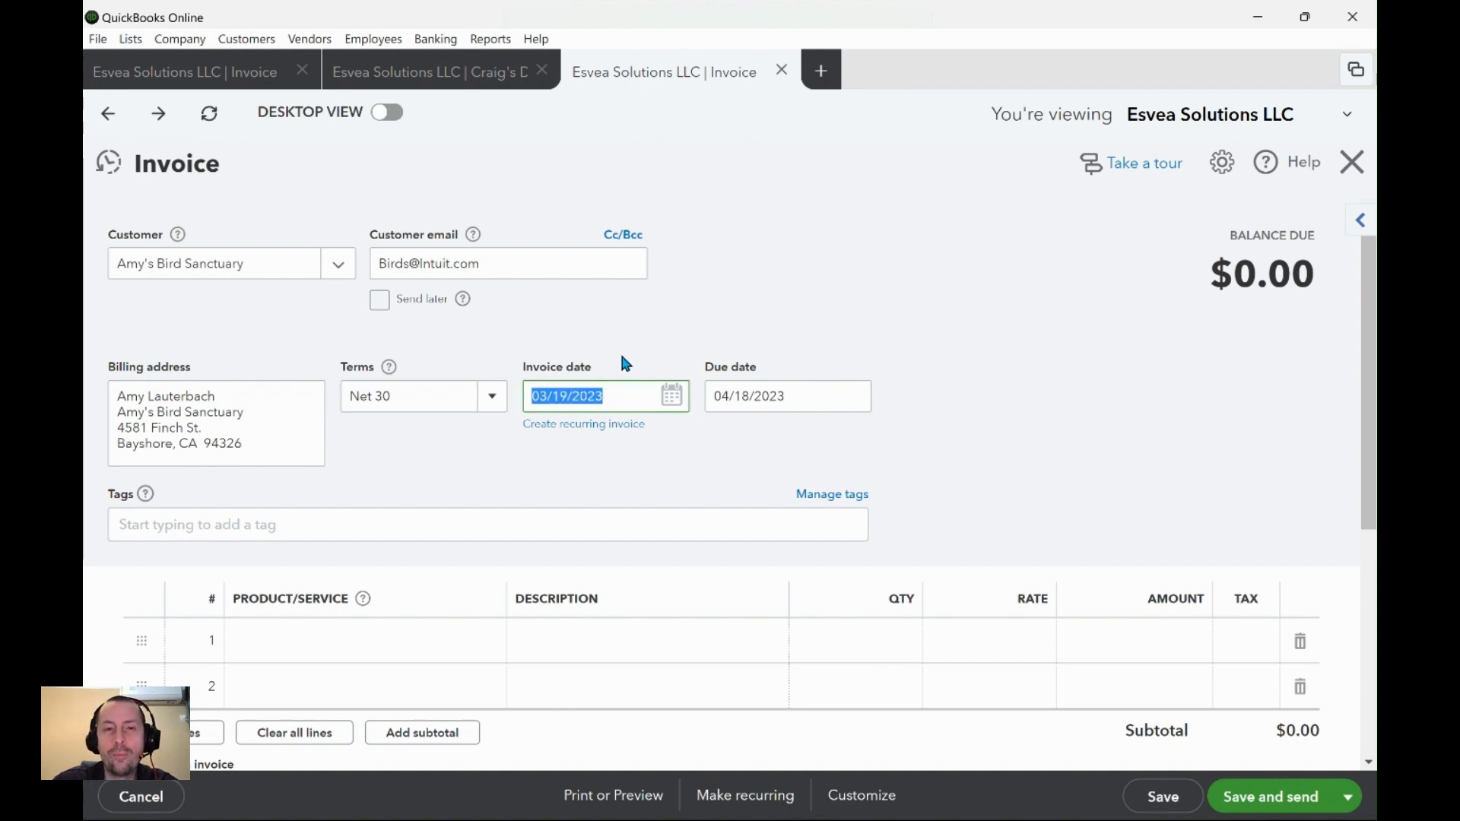
{"action": "left_click", "coordinate": [628, 397]}
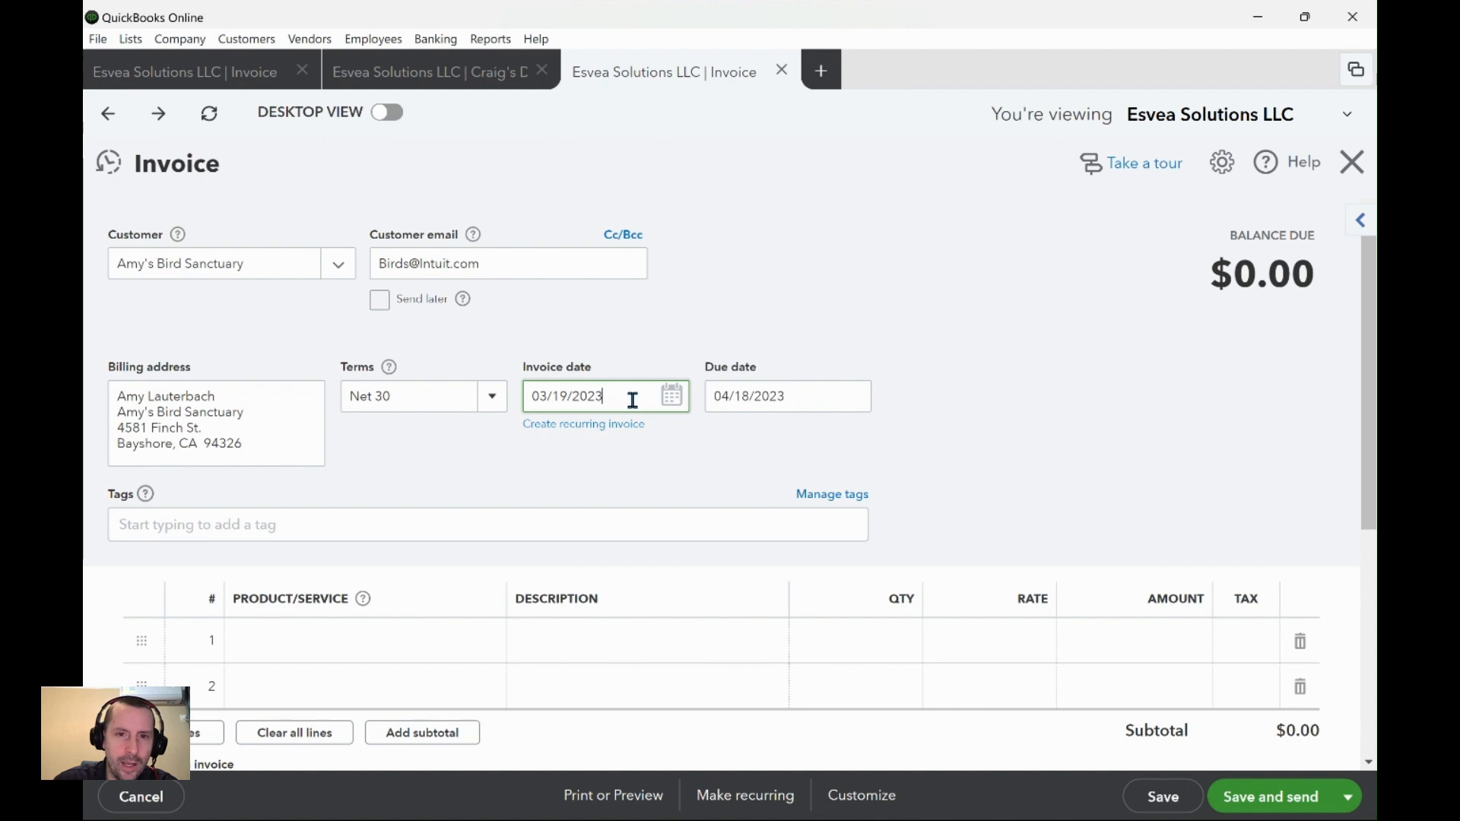
{"action": "left_click_drag", "start_coordinate": [712, 396], "coordinate": [791, 395]}
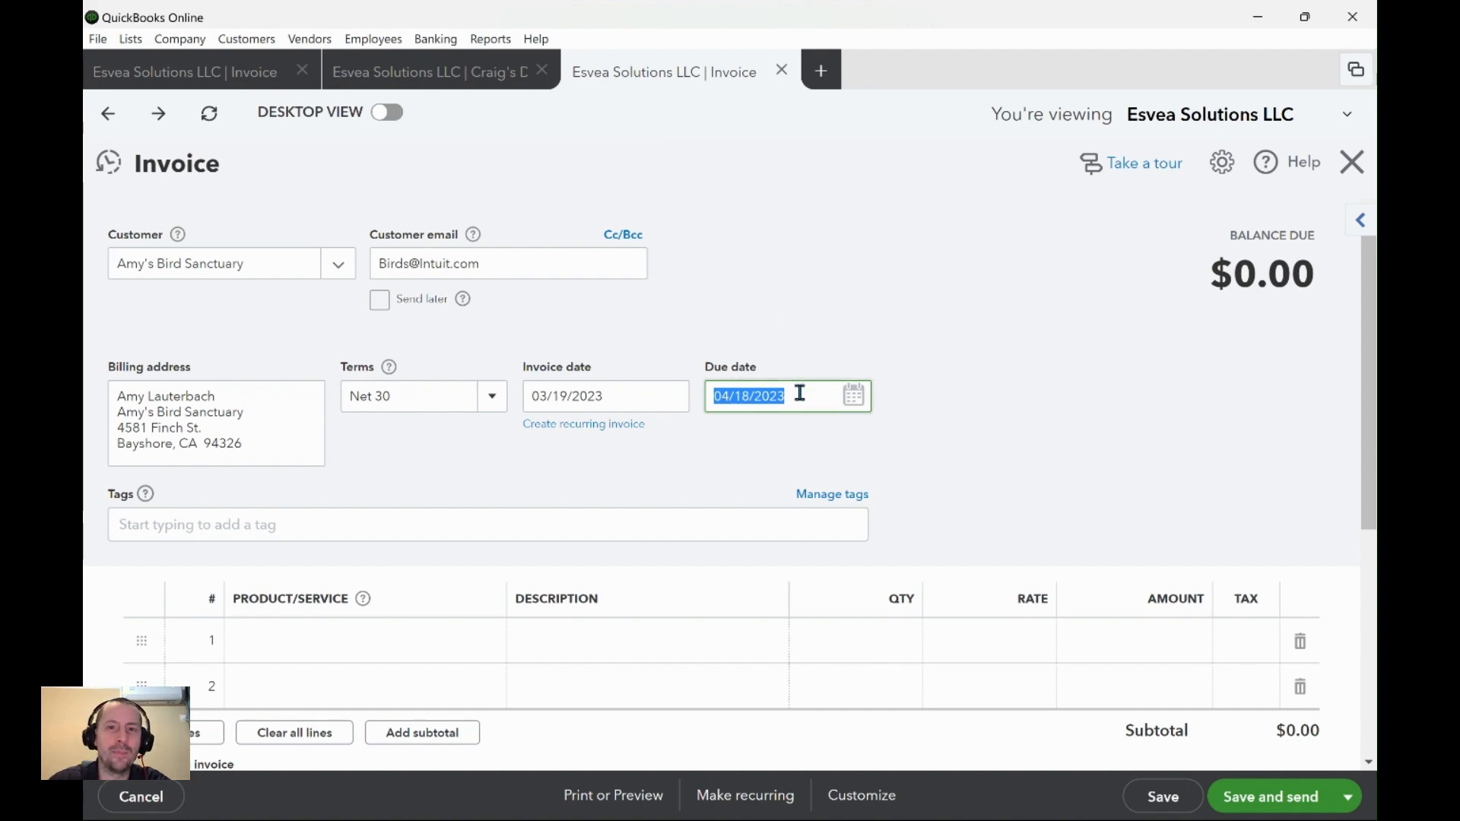
{"action": "left_click_drag", "start_coordinate": [798, 394], "coordinate": [709, 400]}
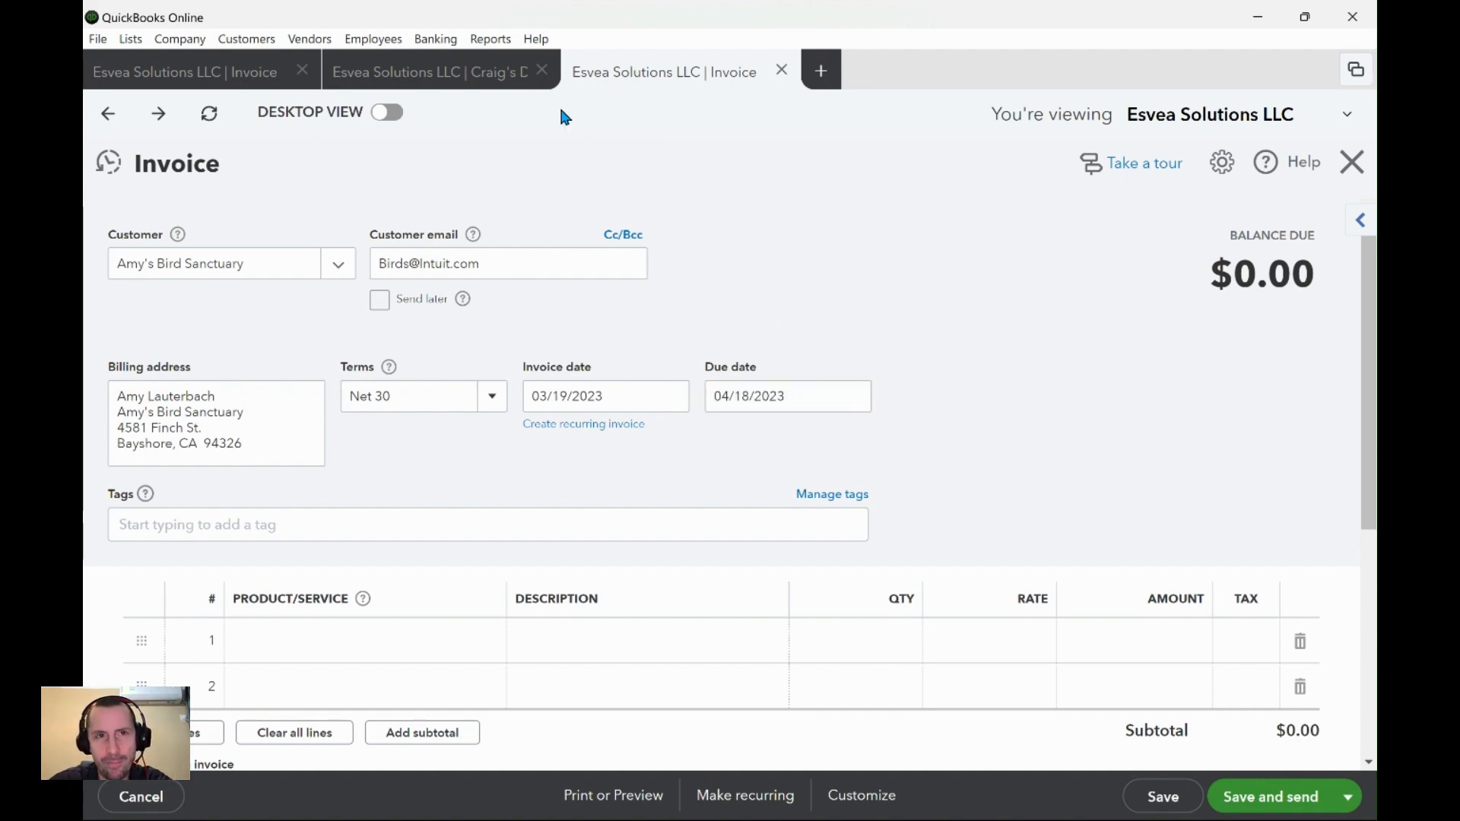
- Switch to the Transaction Report and set its accounting method to Cash, then back to Accrual
{"action": "left_click", "coordinate": [479, 71]}
{"action": "scroll", "coordinate": [620, 365], "scroll_direction": "up", "scroll_amount": 1}
{"action": "left_click", "coordinate": [629, 299]}
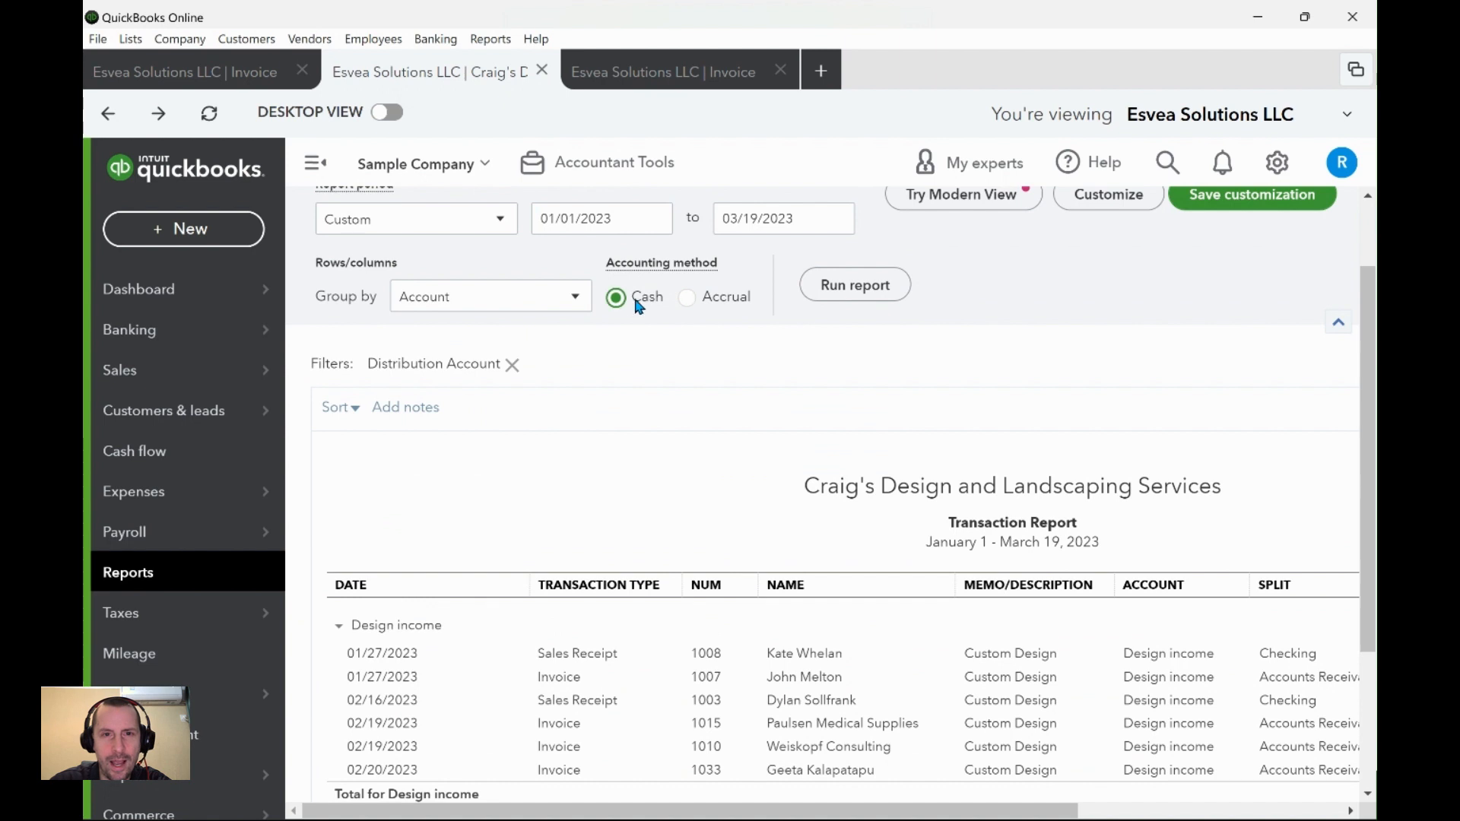
{"action": "left_click", "coordinate": [719, 303]}
- Return to the Amy's Bird Sanctuary invoice and examine its due date, leaving the value as it is
{"action": "left_click", "coordinate": [715, 74]}
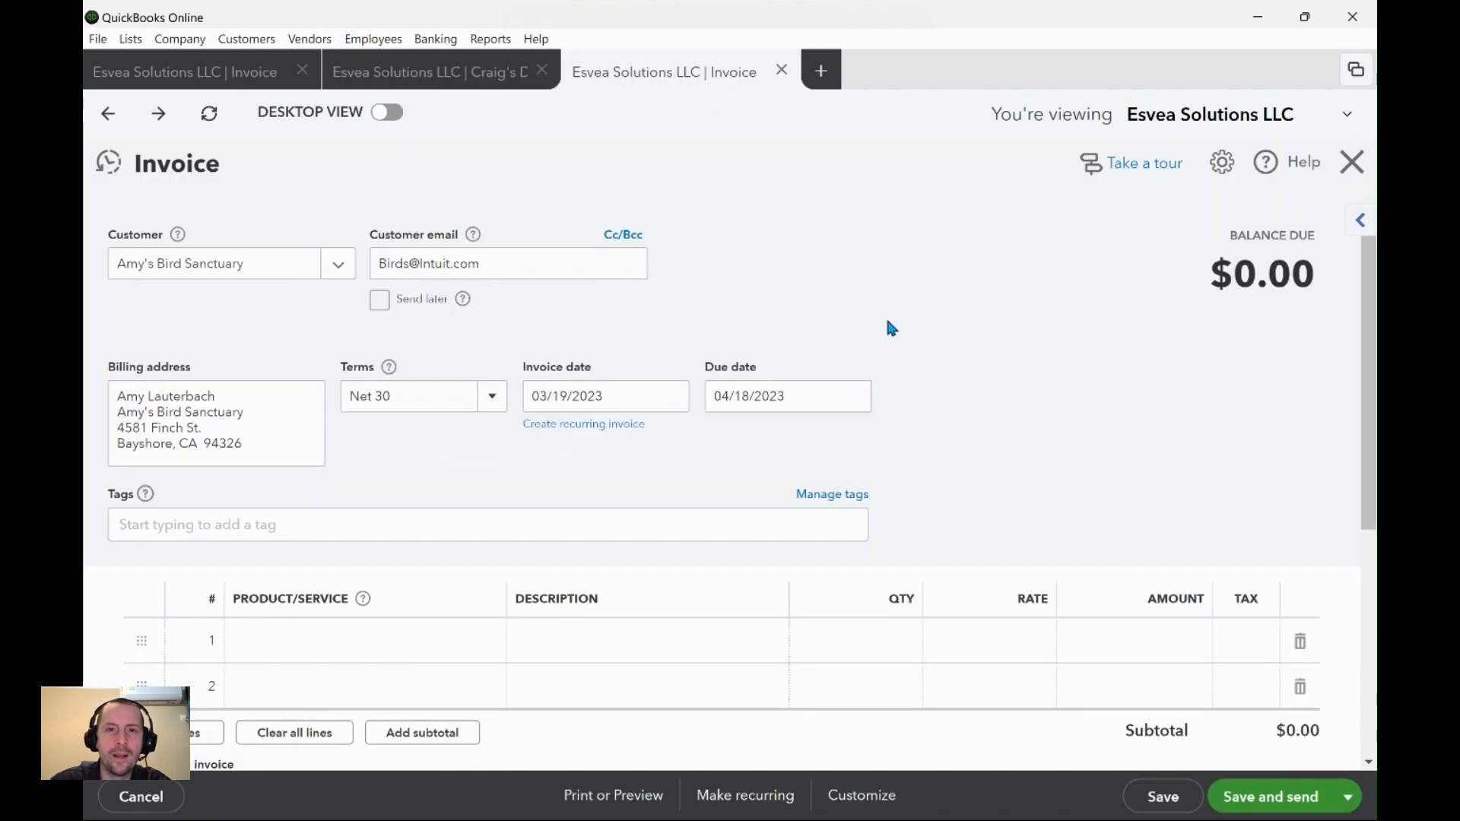
{"action": "scroll", "coordinate": [750, 408], "scroll_direction": "down", "scroll_amount": 3}
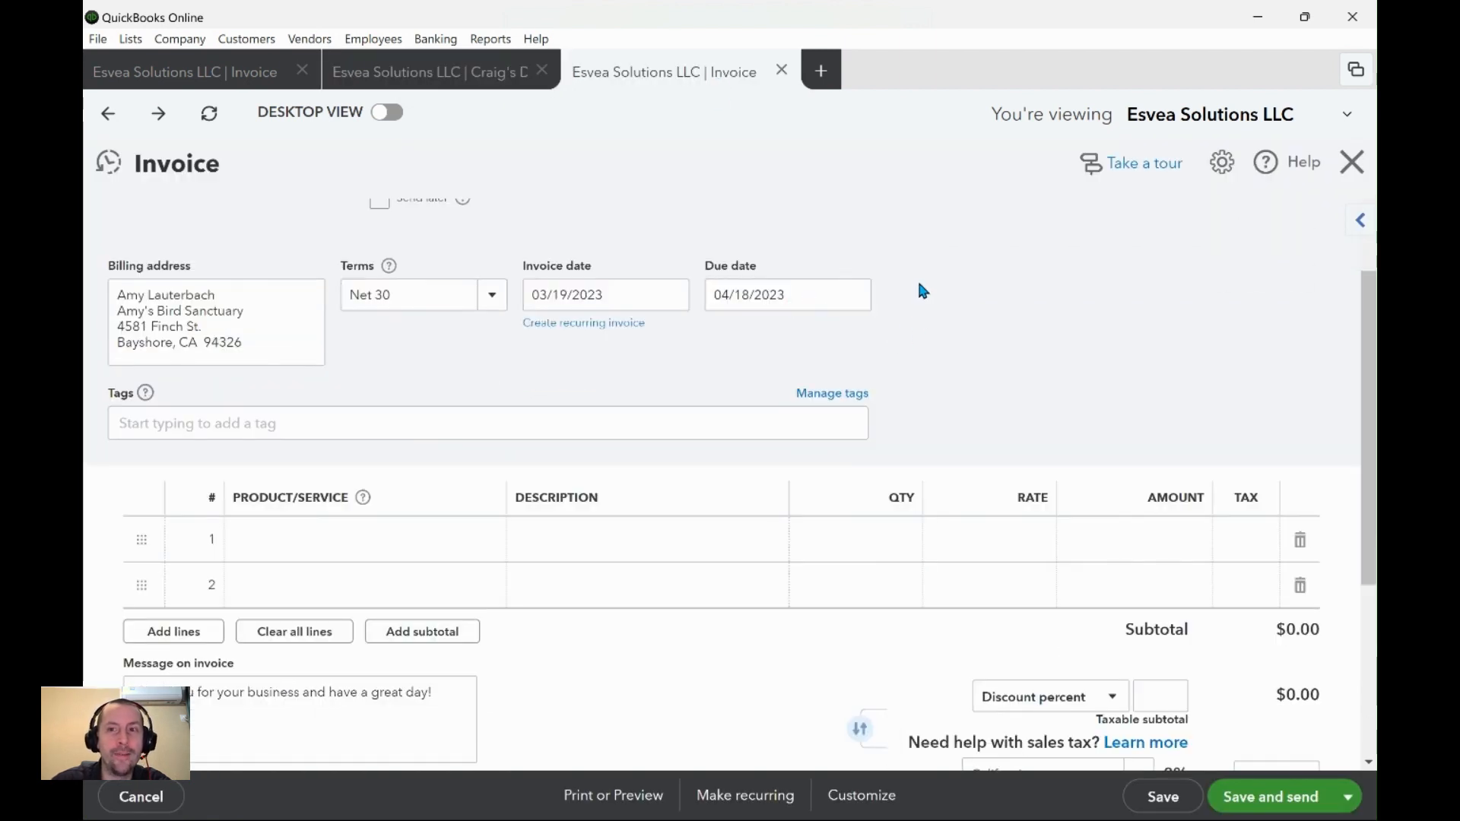
{"action": "left_click", "coordinate": [824, 296]}
{"action": "left_click", "coordinate": [802, 294]}
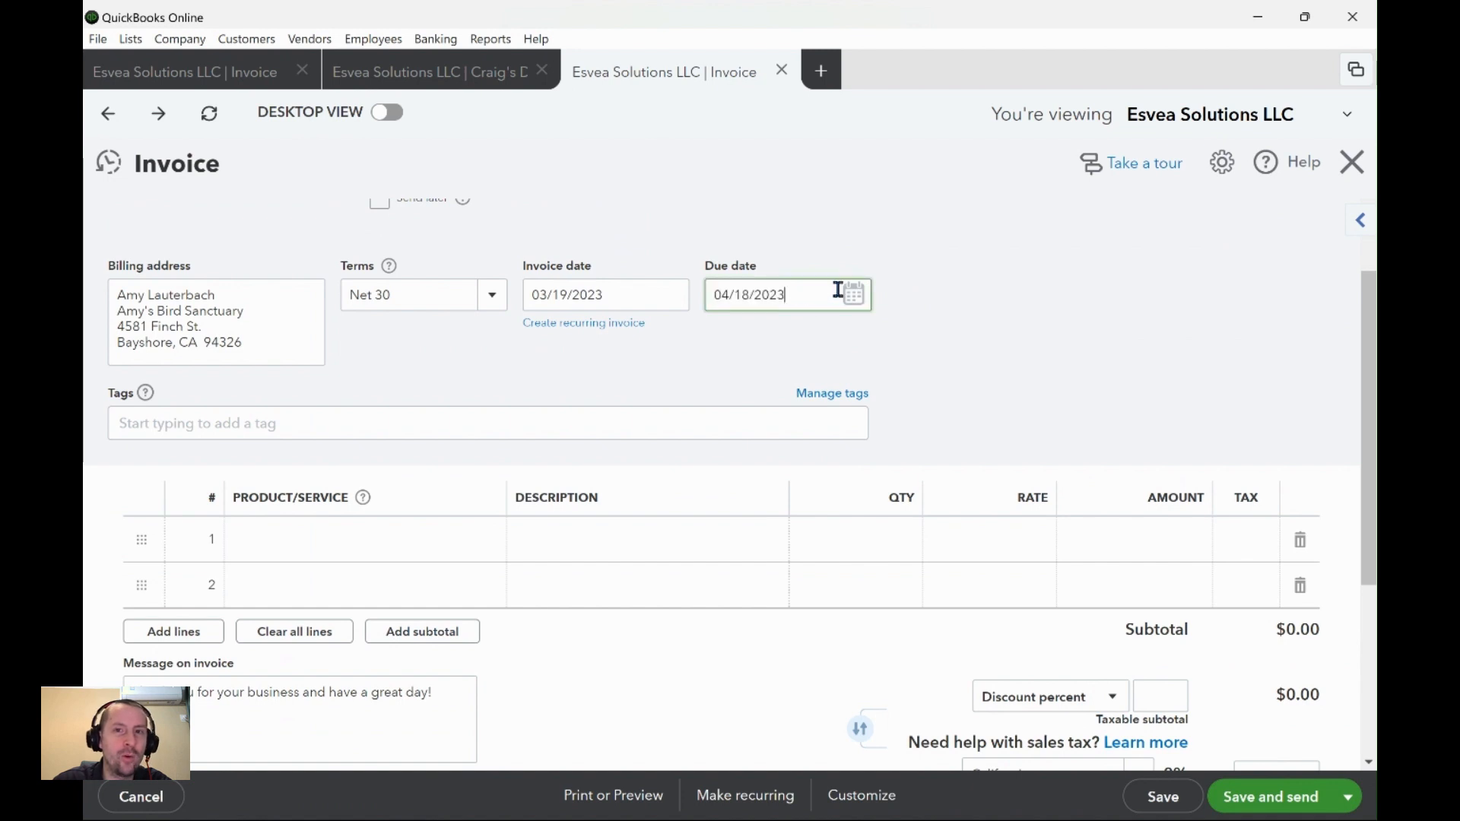
{"action": "left_click", "coordinate": [937, 281]}
{"action": "left_click", "coordinate": [799, 295]}
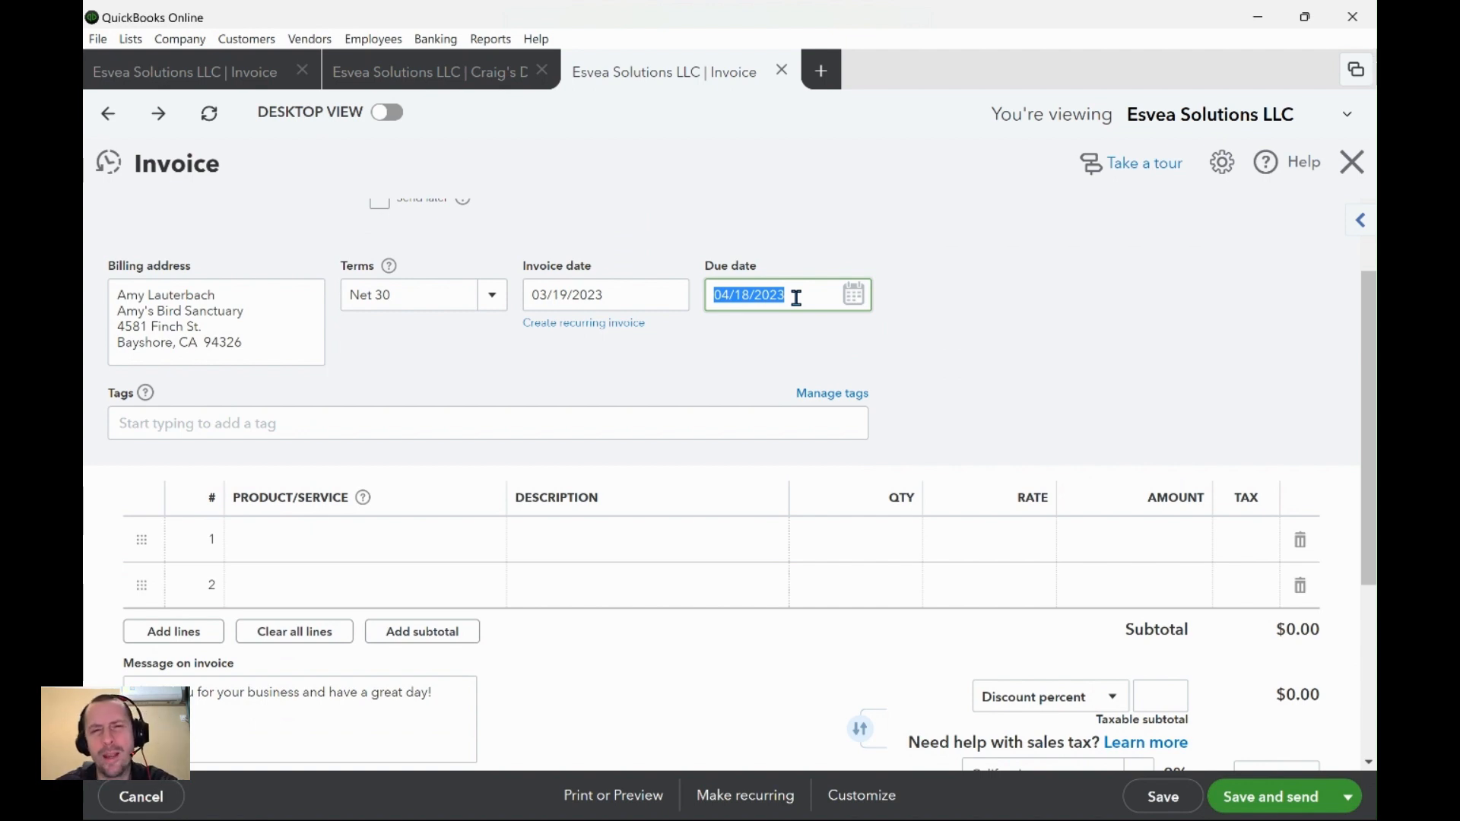
{"action": "left_click", "coordinate": [787, 317]}
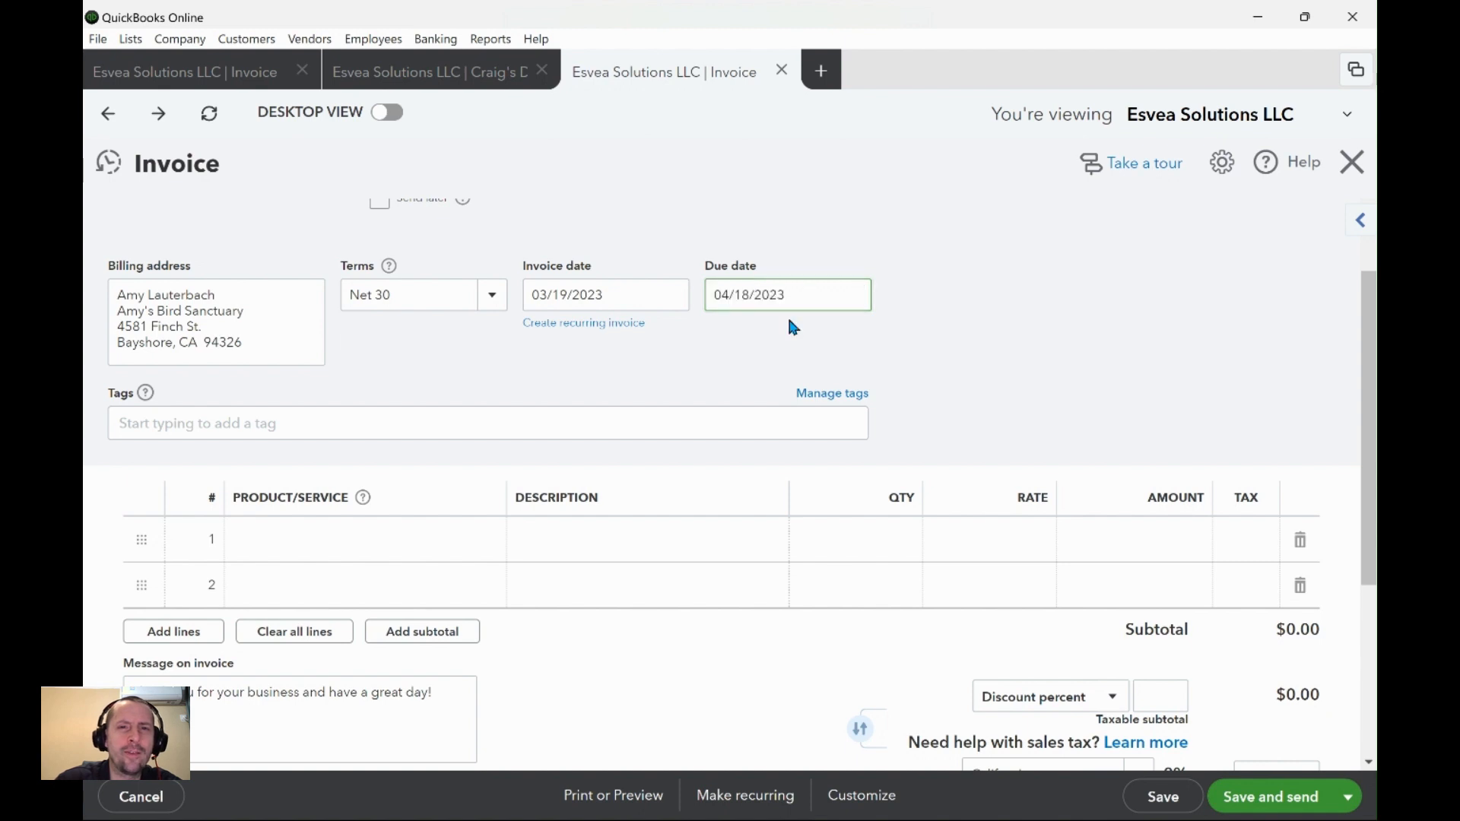
{"action": "left_click", "coordinate": [806, 289]}
{"action": "left_click", "coordinate": [854, 198]}
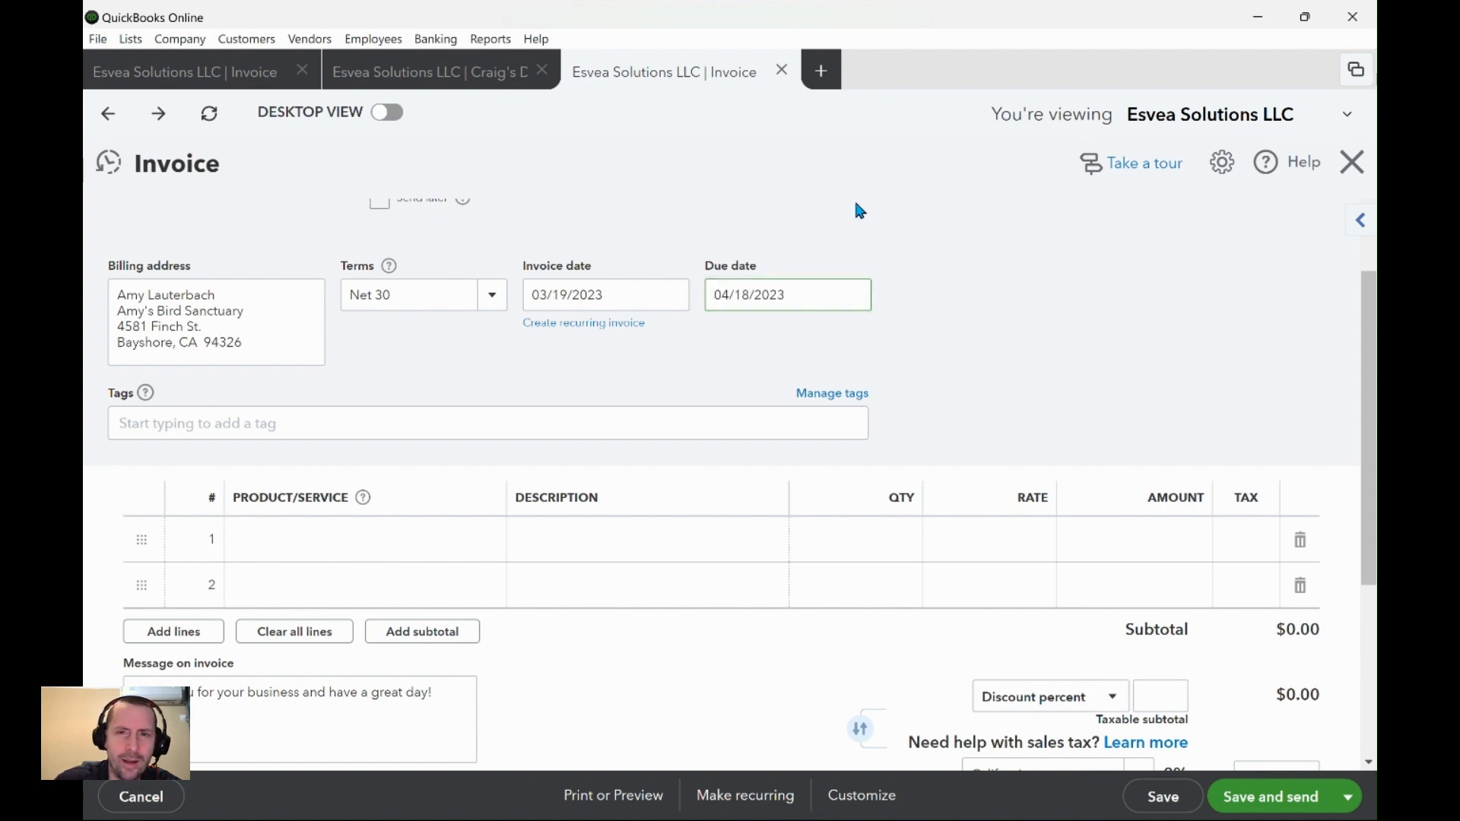
{"action": "left_click", "coordinate": [805, 293]}
{"action": "left_click_drag", "start_coordinate": [817, 293], "coordinate": [706, 294]}
{"action": "left_click", "coordinate": [768, 274]}
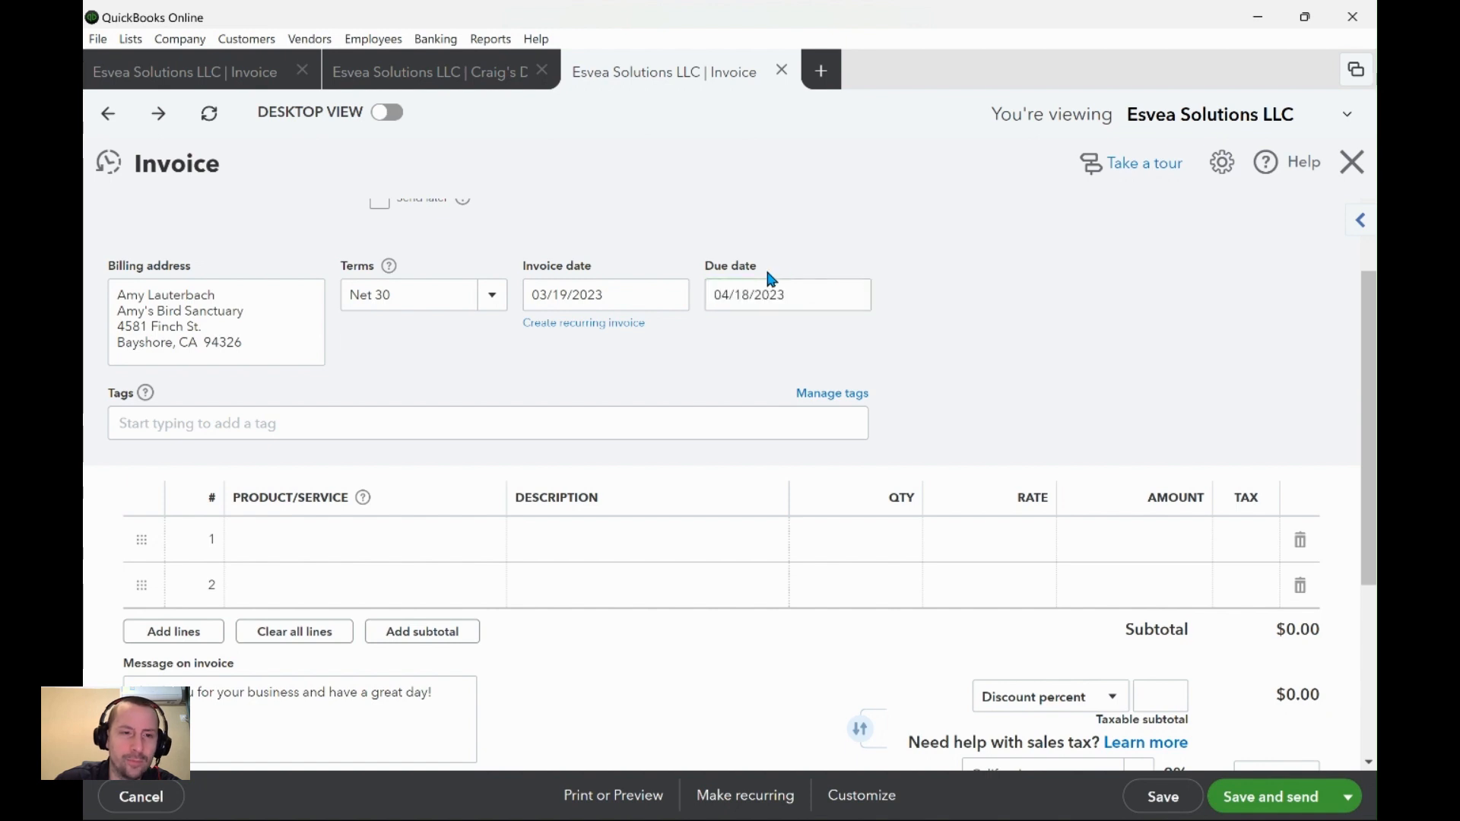
- Browse the product/service choices for the invoice's first line and select Design with the description Custom Design
{"action": "left_click", "coordinate": [368, 539]}
{"action": "left_click", "coordinate": [387, 543]}
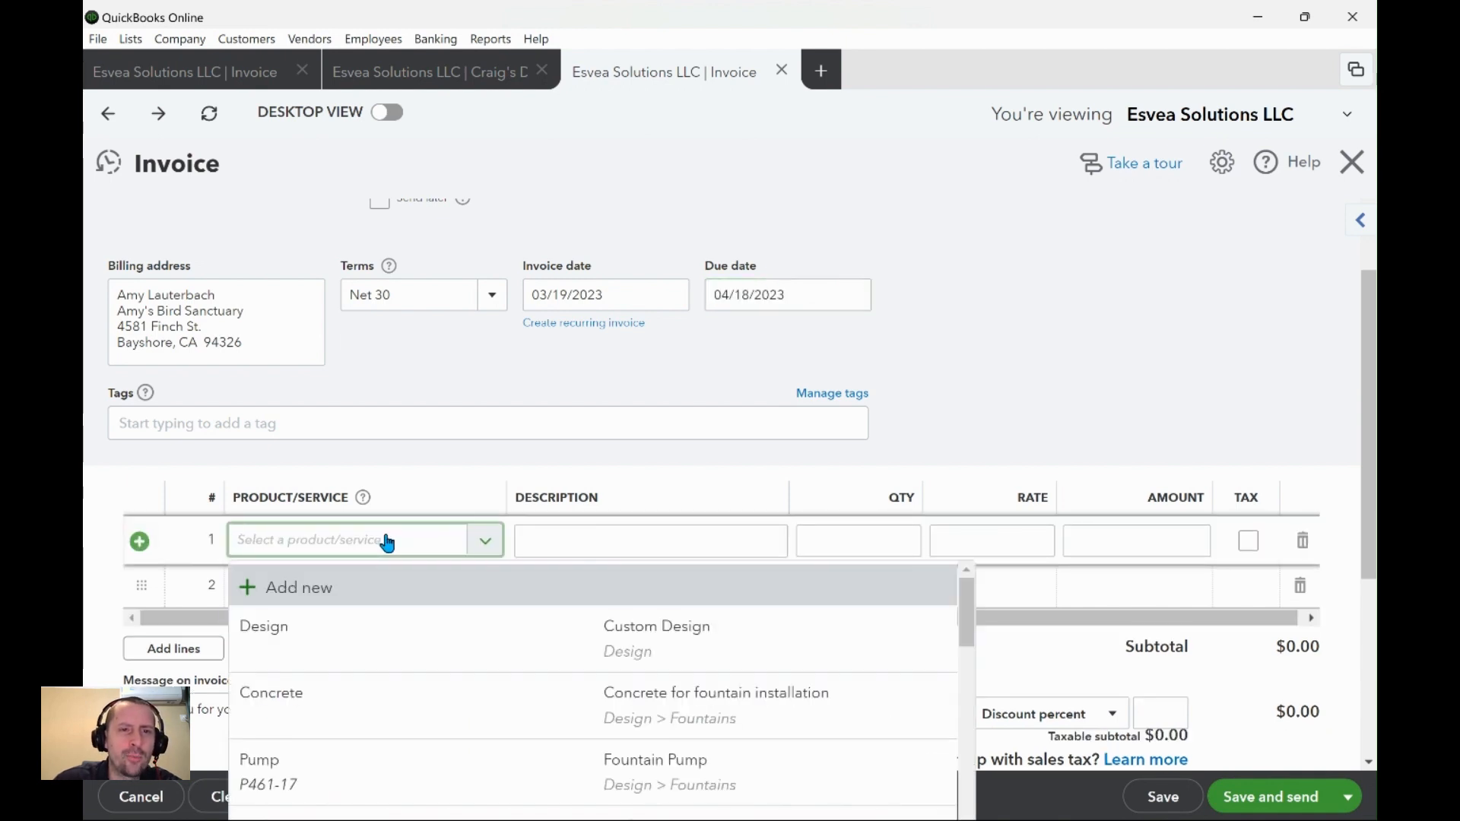
{"action": "scroll", "coordinate": [447, 672], "scroll_direction": "down", "scroll_amount": 10}
{"action": "scroll", "coordinate": [455, 669], "scroll_direction": "up", "scroll_amount": 10}
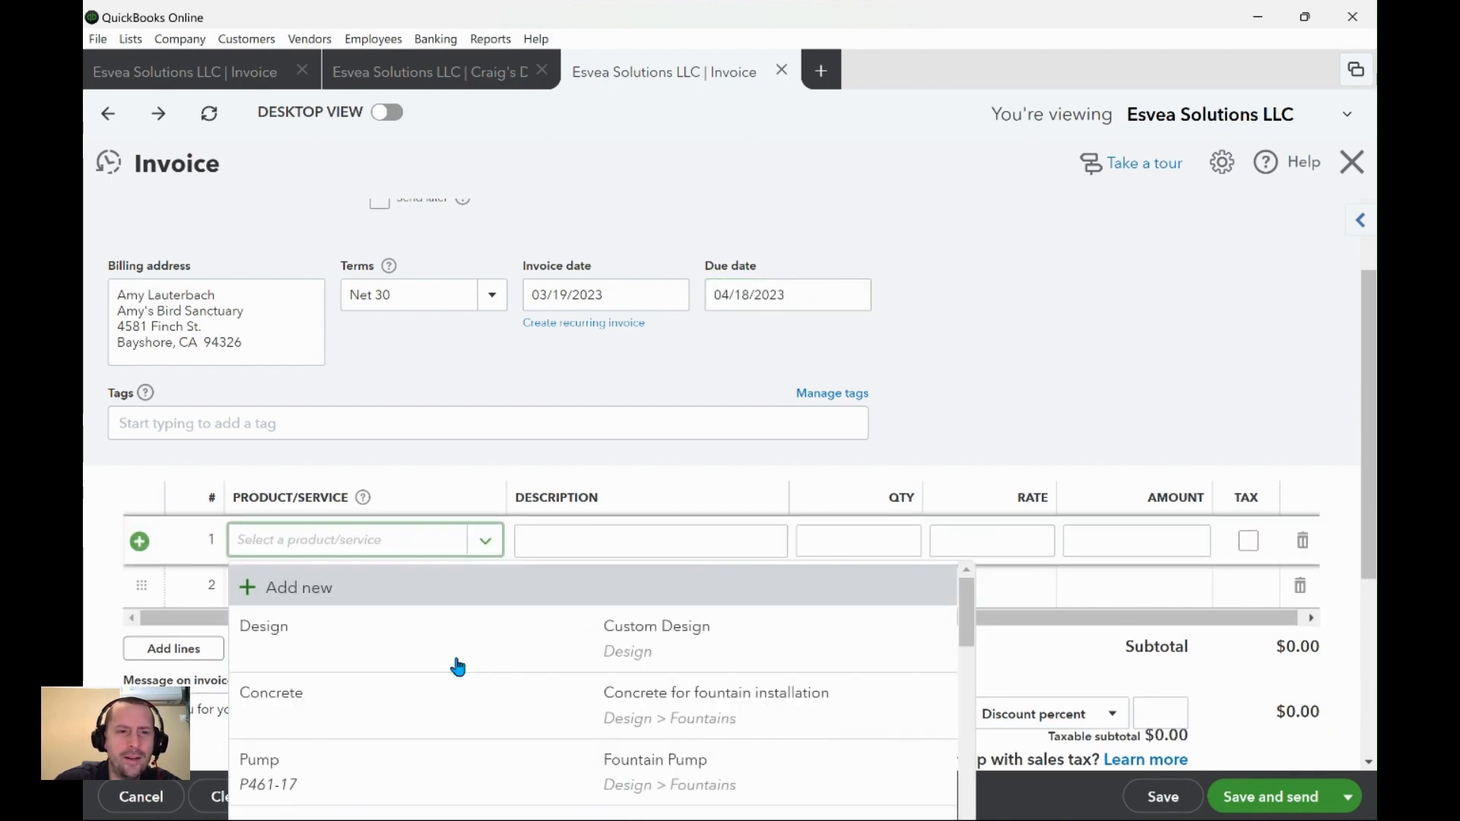
{"action": "scroll", "coordinate": [948, 368], "scroll_direction": "down", "scroll_amount": 2}
{"action": "left_click", "coordinate": [661, 358]}
{"action": "left_click", "coordinate": [368, 435]}
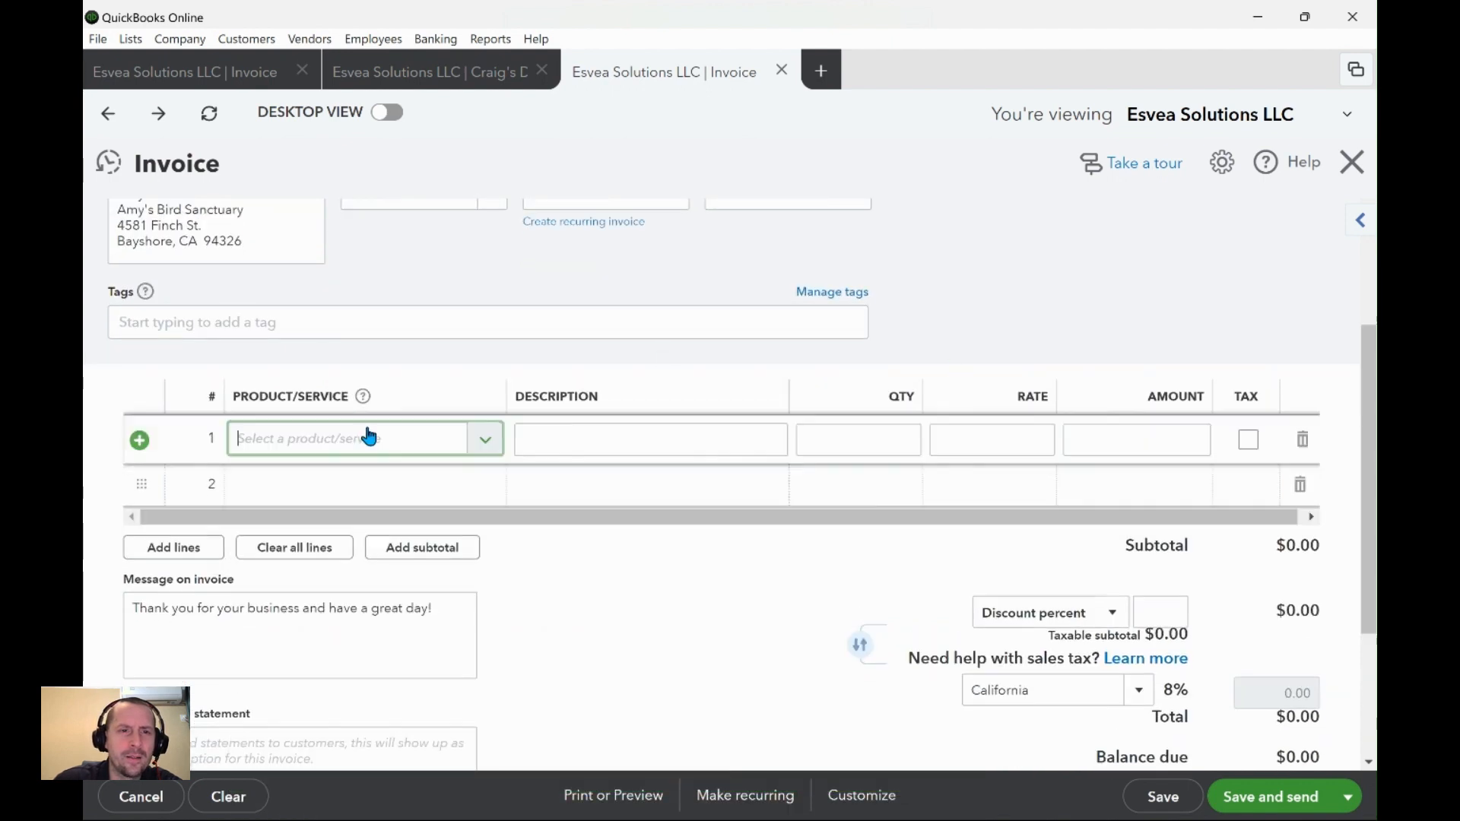
{"action": "left_click", "coordinate": [437, 452]}
{"action": "left_click", "coordinate": [387, 522]}
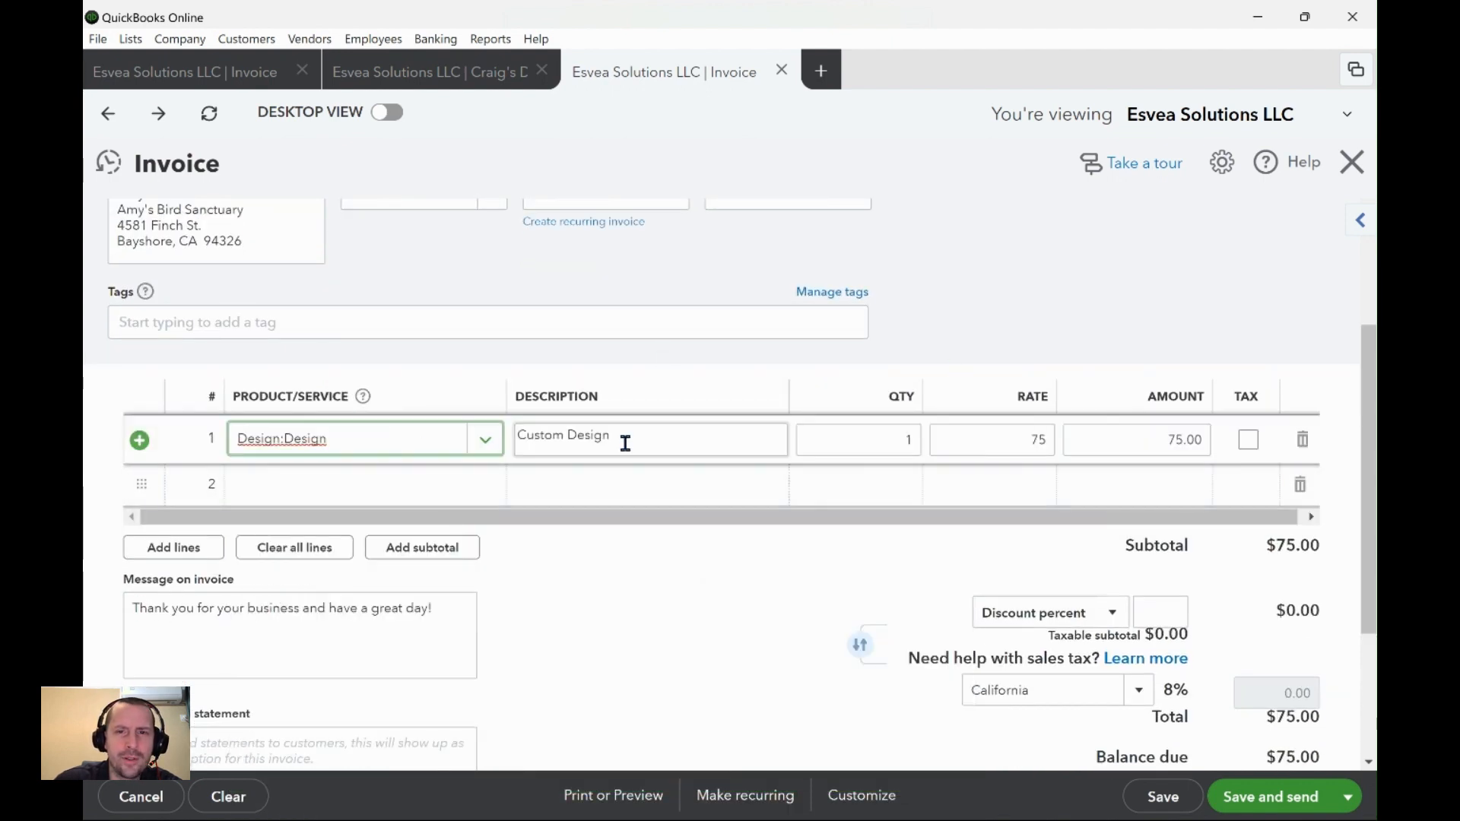
- Reopen the product/service choices of the first line for review and close them, keeping Design selected
{"action": "left_click", "coordinate": [319, 451]}
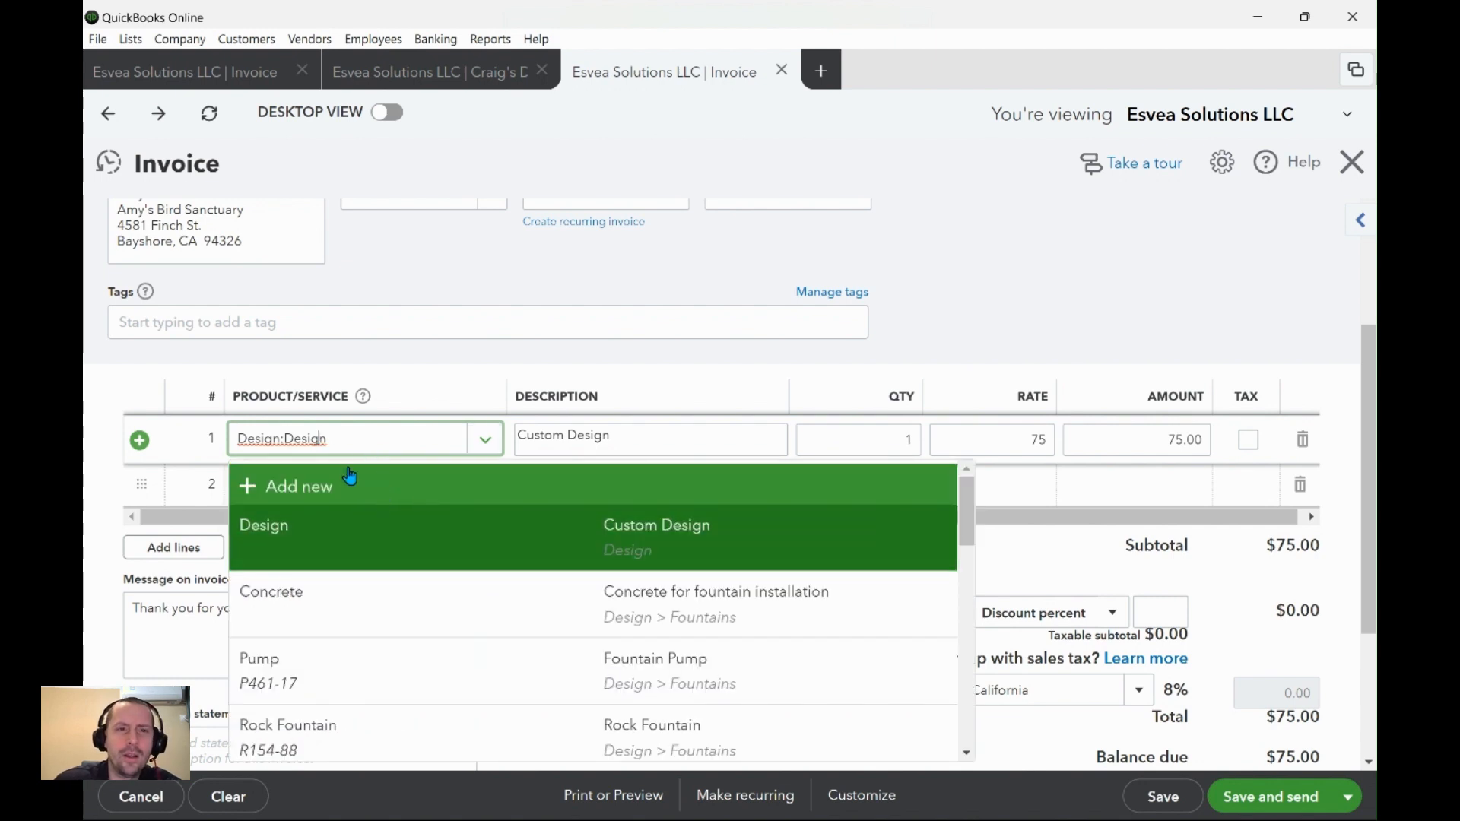
{"action": "left_click", "coordinate": [940, 343]}
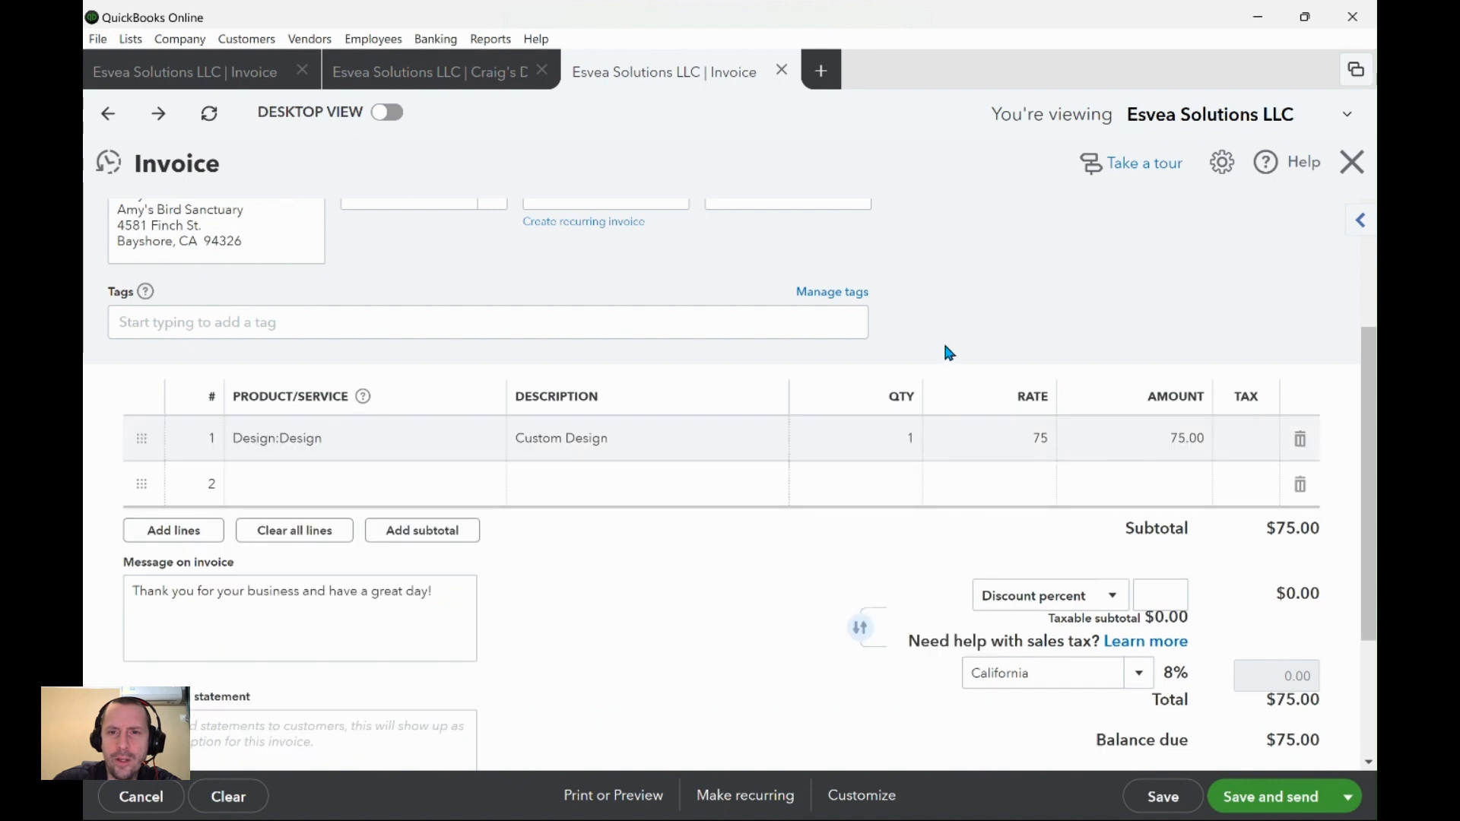
{"action": "left_click", "coordinate": [306, 455]}
{"action": "left_click", "coordinate": [371, 440]}
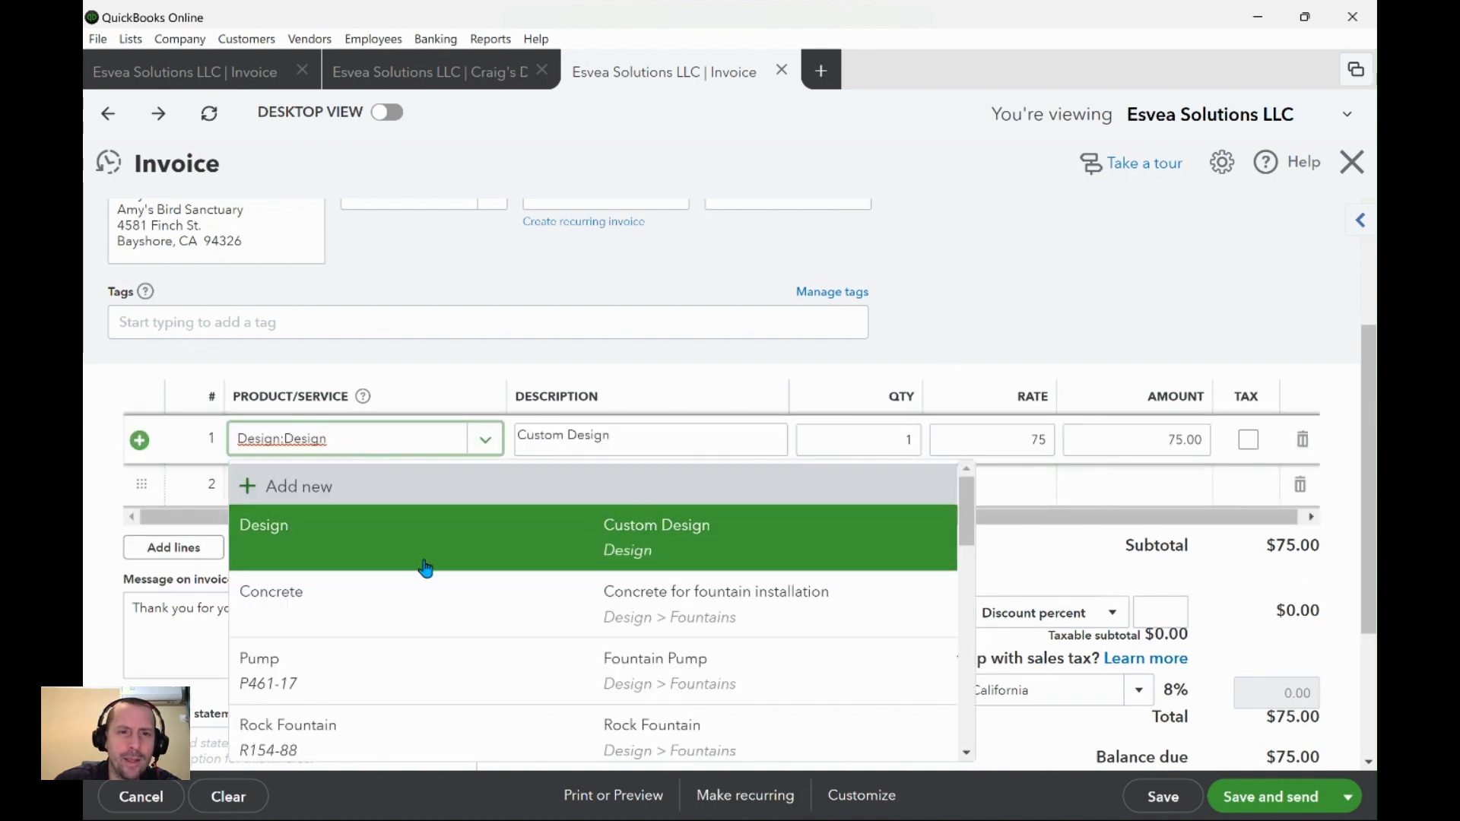
{"action": "left_click", "coordinate": [1130, 335]}
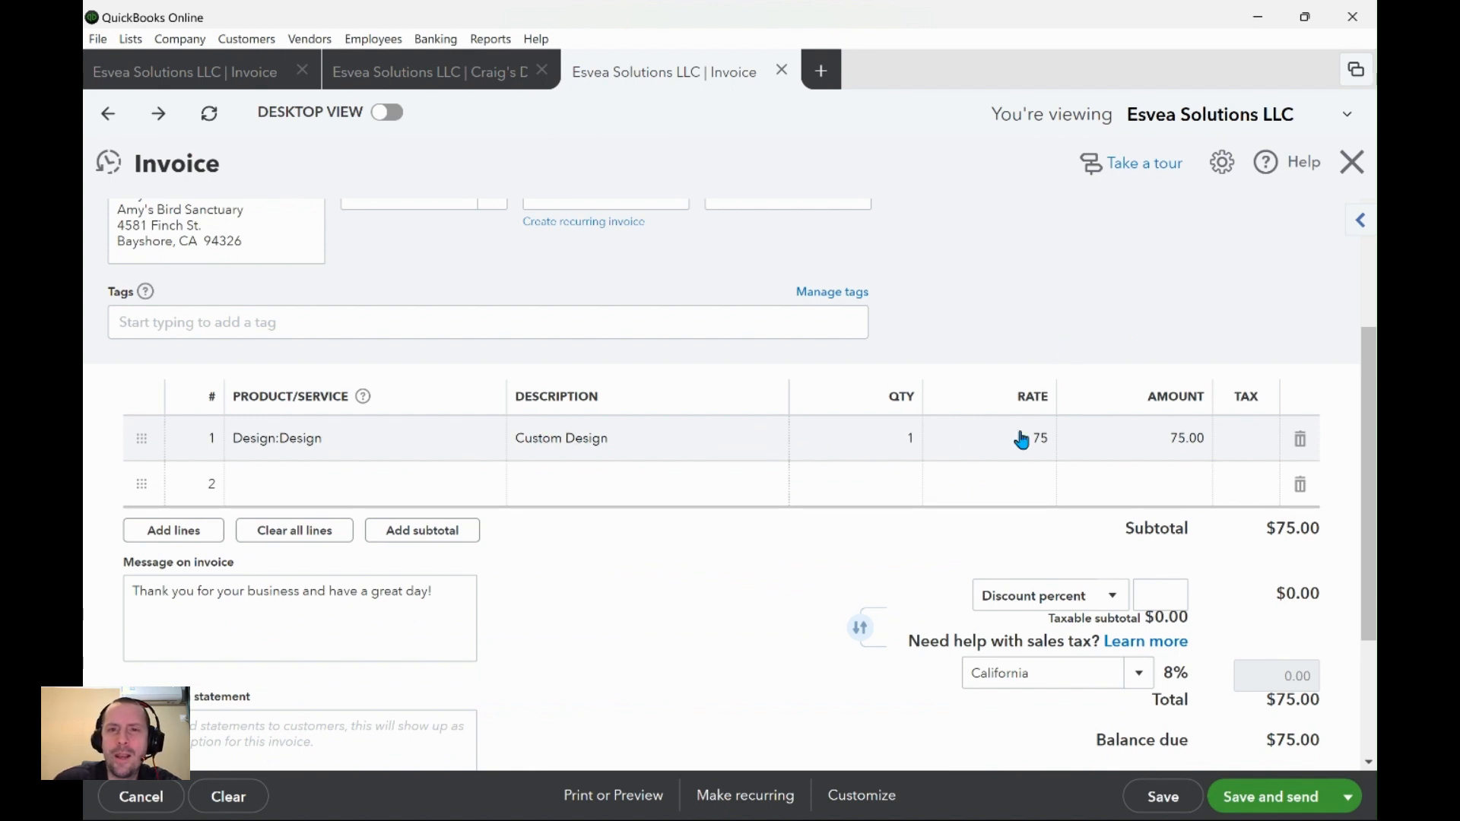
- Examine the description, quantity and rate fields of the Design line without changing them
{"action": "left_click", "coordinate": [895, 446]}
{"action": "left_click", "coordinate": [978, 448]}
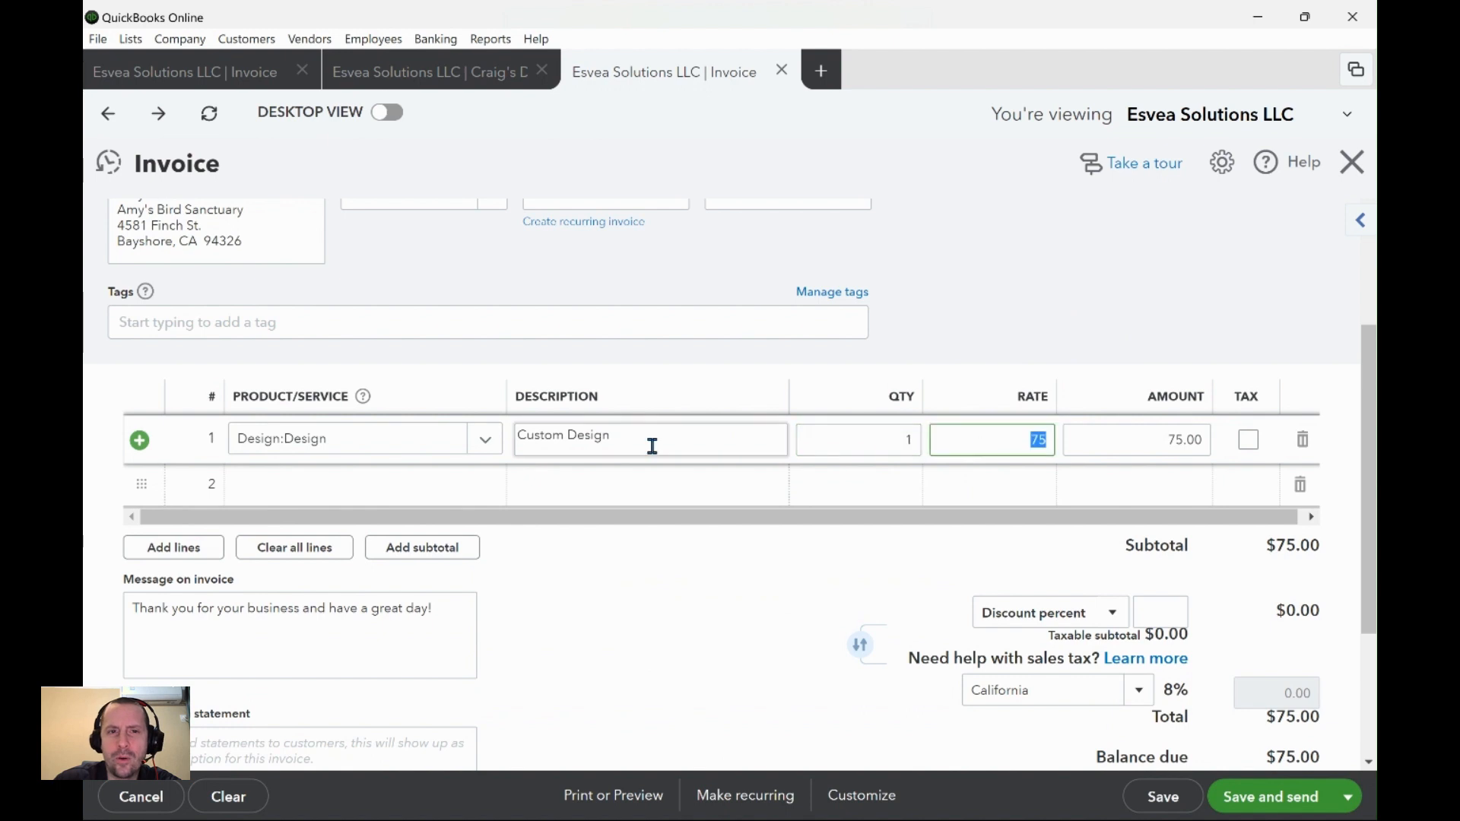
{"action": "left_click", "coordinate": [672, 437]}
{"action": "left_click", "coordinate": [647, 436]}
{"action": "left_click", "coordinate": [886, 443]}
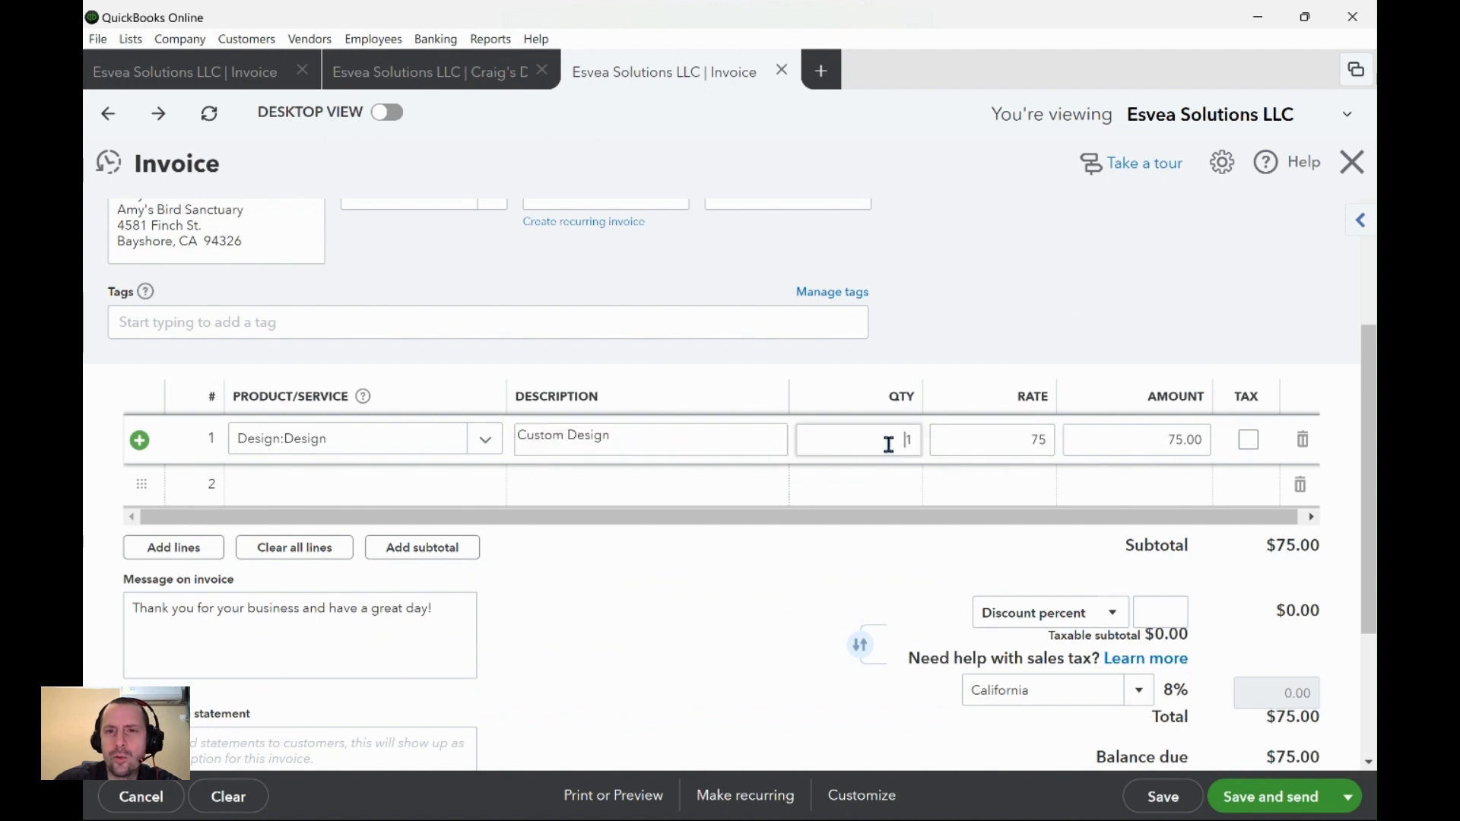
{"action": "left_click", "coordinate": [1009, 436]}
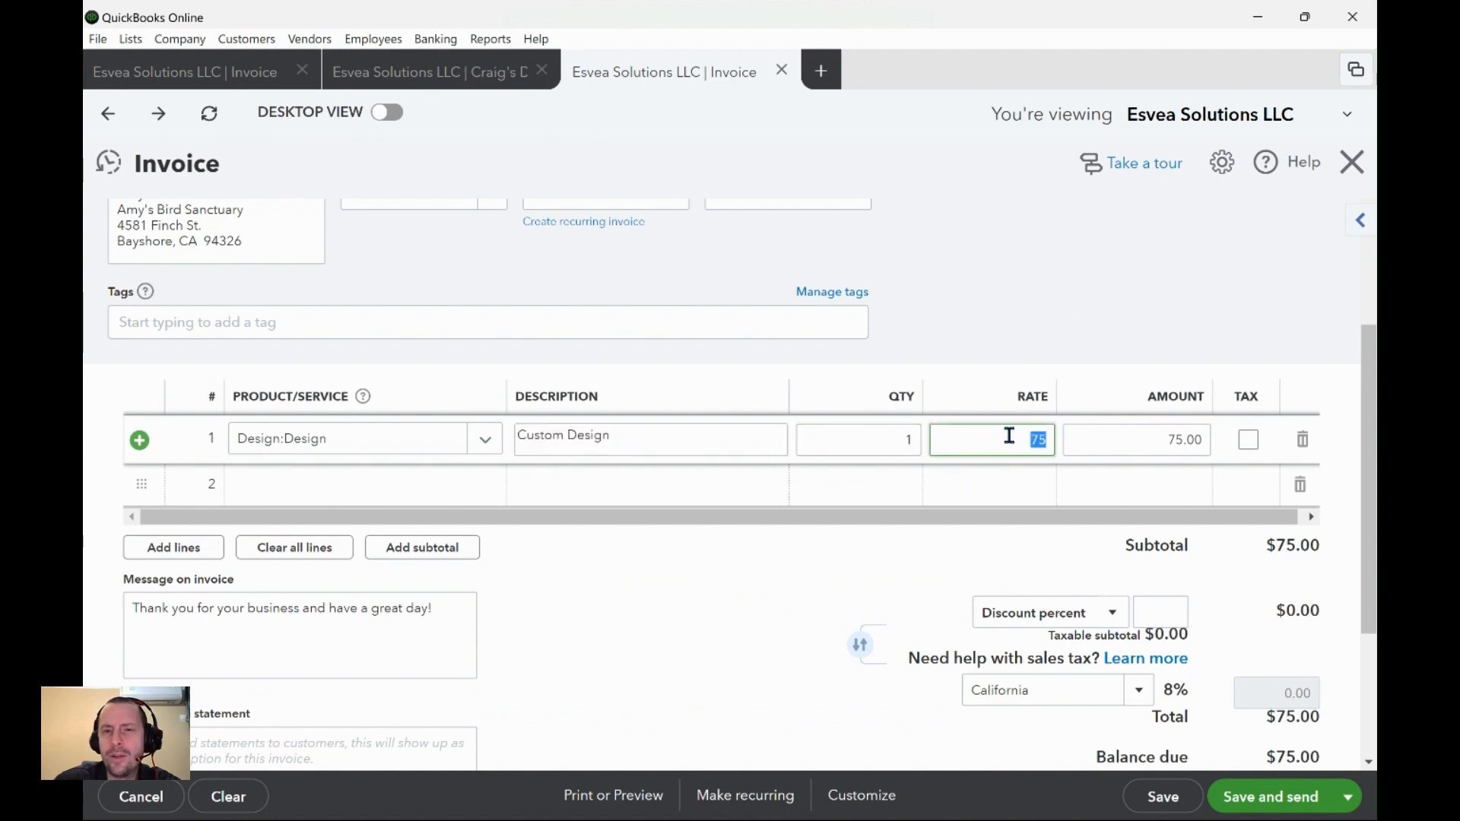
{"action": "left_click", "coordinate": [1038, 267]}
{"action": "left_click", "coordinate": [882, 437]}
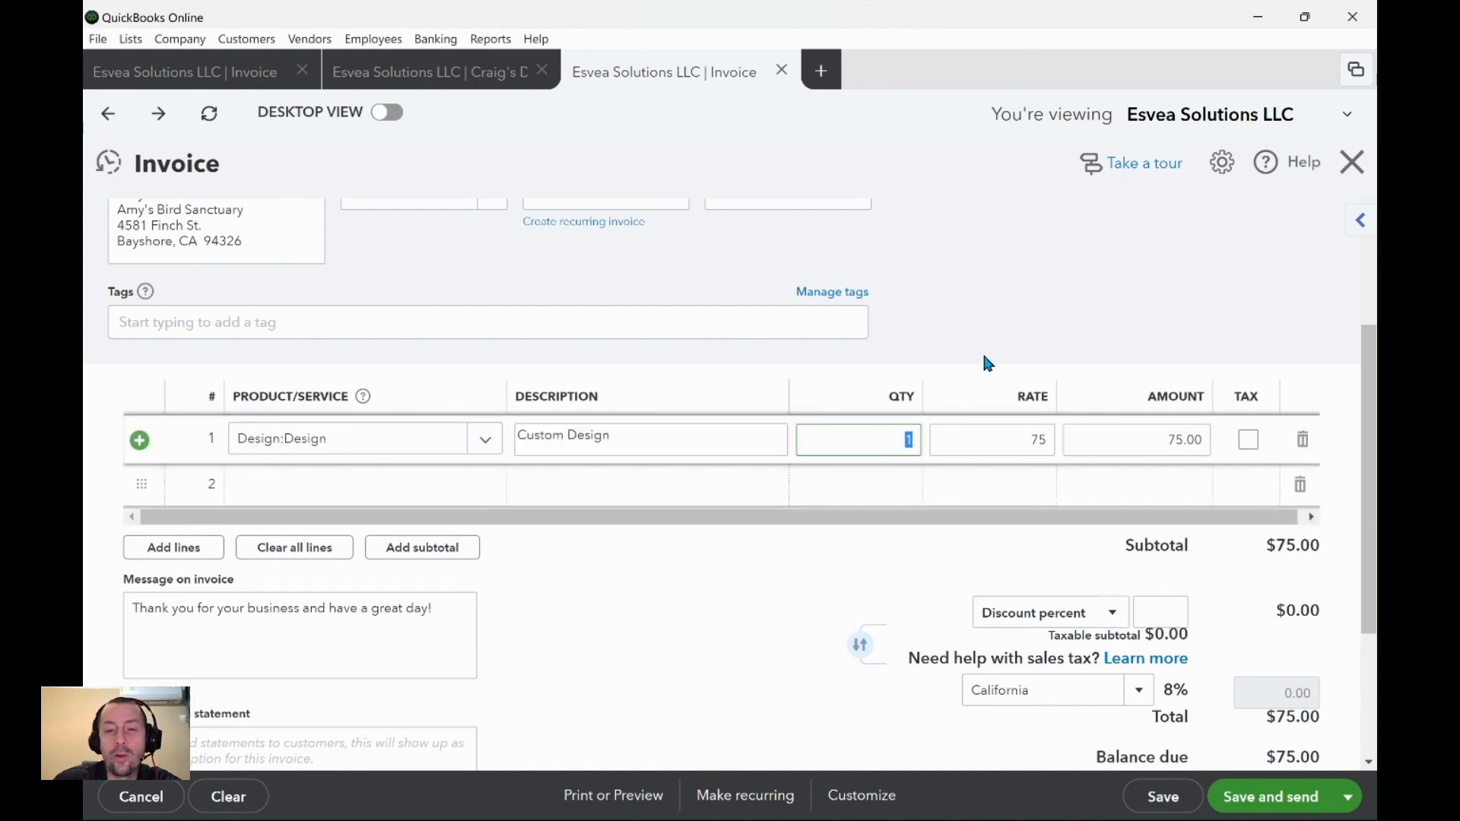
{"action": "left_click", "coordinate": [1025, 434]}
{"action": "left_click", "coordinate": [1046, 272]}
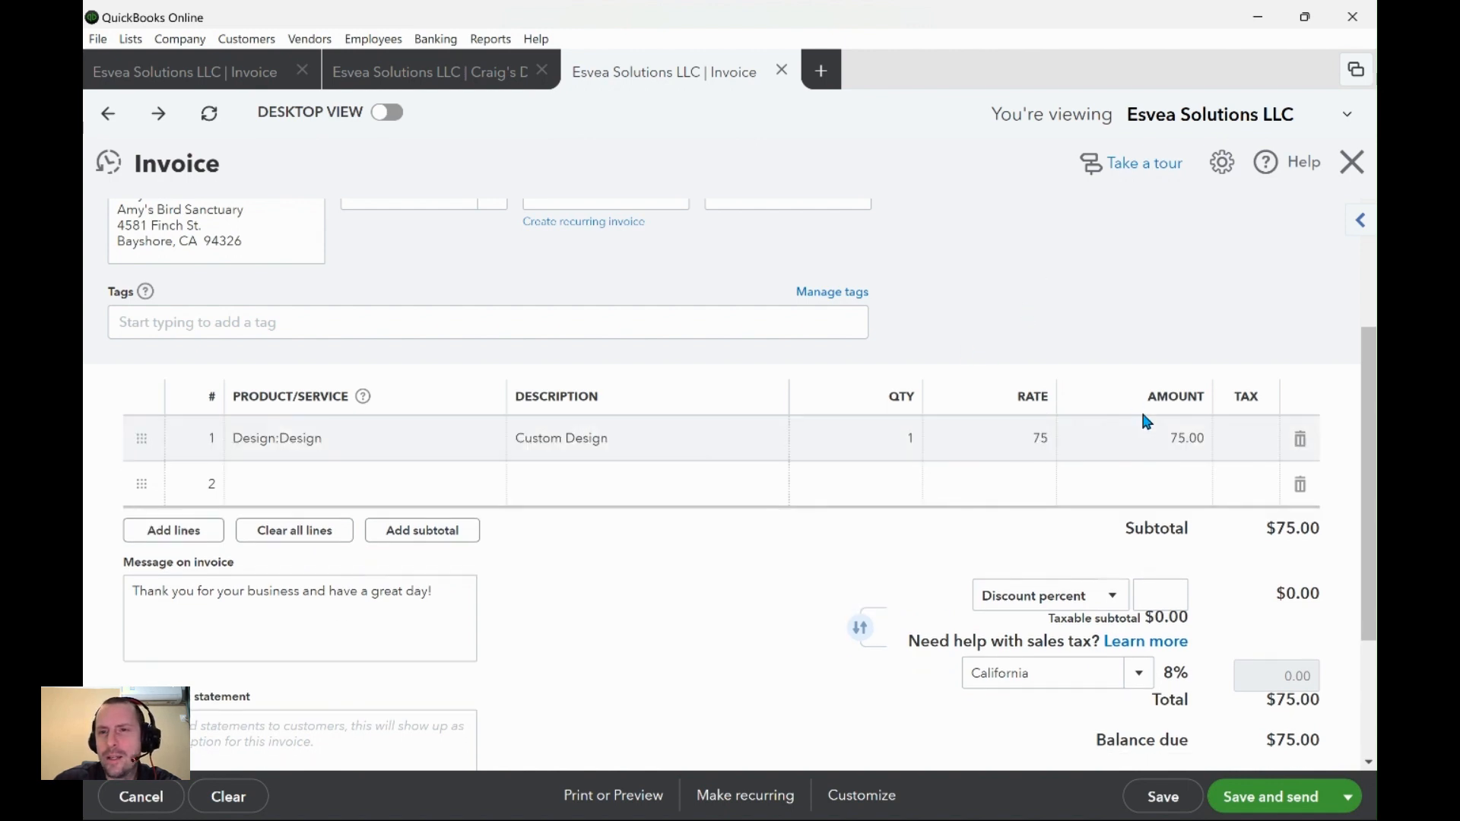
- Set the rate of the Design line to 100
{"action": "left_click", "coordinate": [1144, 440]}
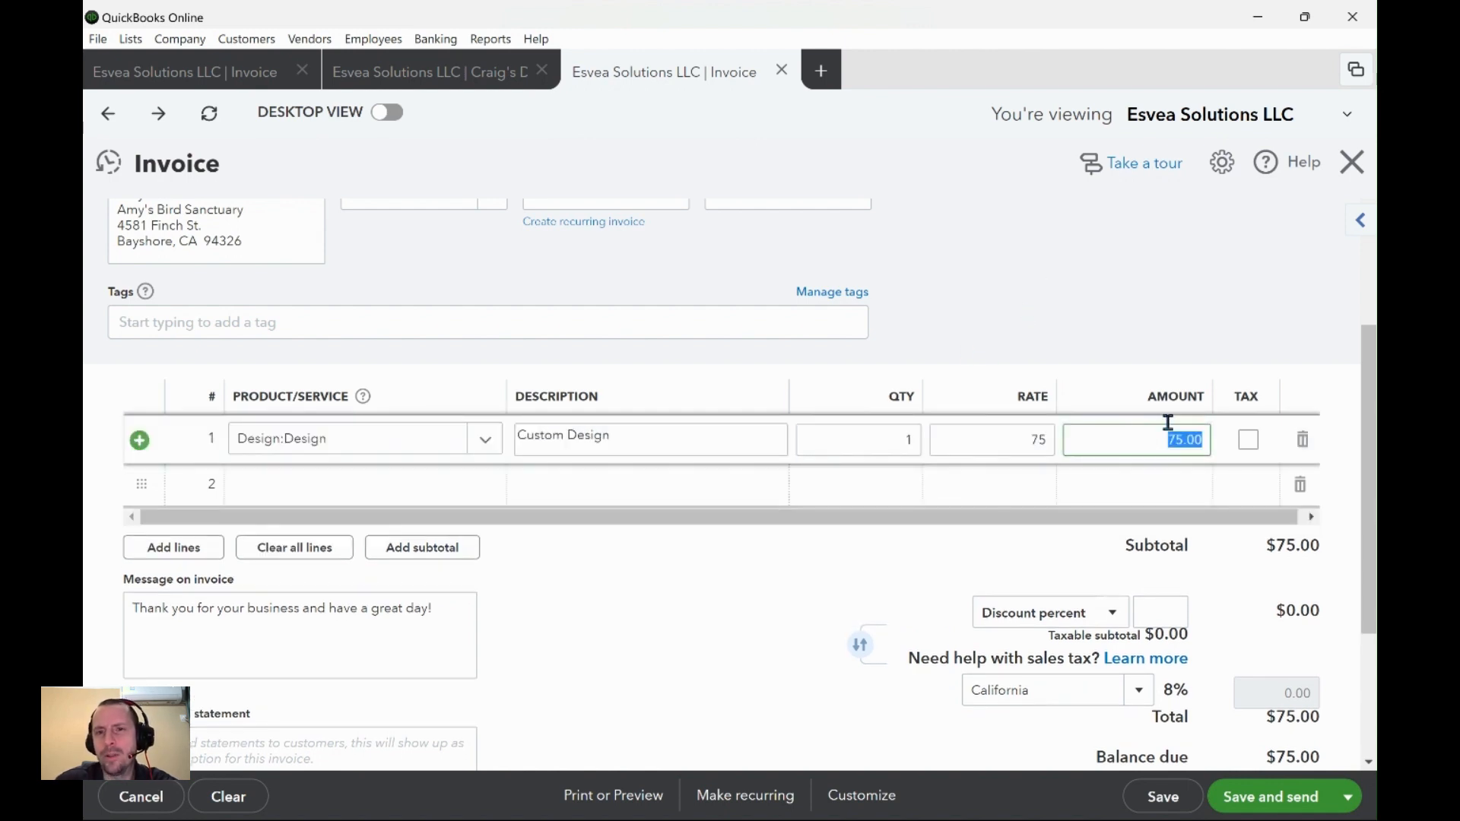
{"action": "left_click", "coordinate": [992, 439]}
{"action": "type", "text": "100"}
{"action": "left_click", "coordinate": [1030, 296]}
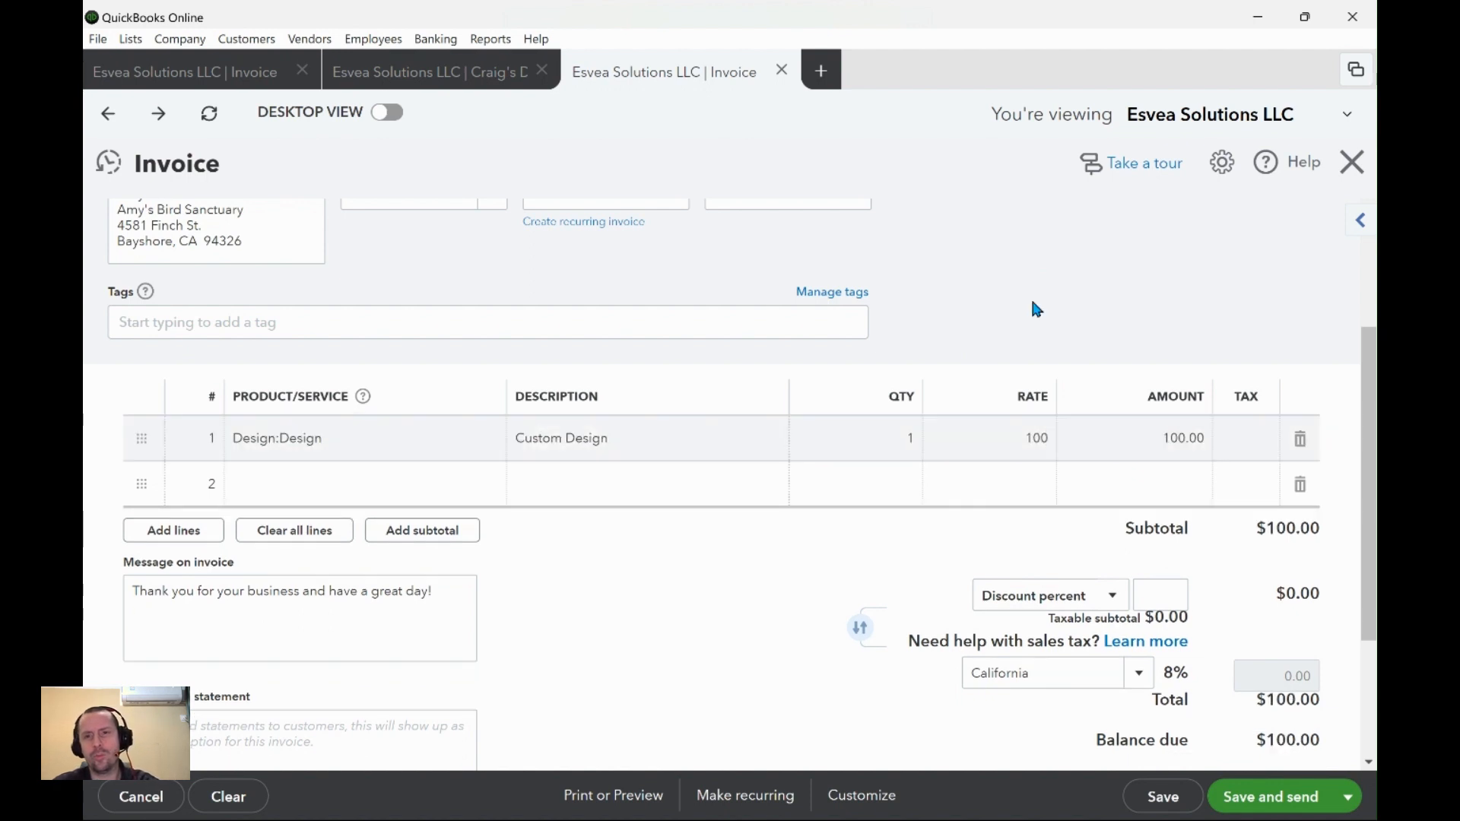
- Set the quantity of the Design line to 3 and check the line's recalculated amount
{"action": "left_click", "coordinate": [1130, 440]}
{"action": "left_click", "coordinate": [863, 440]}
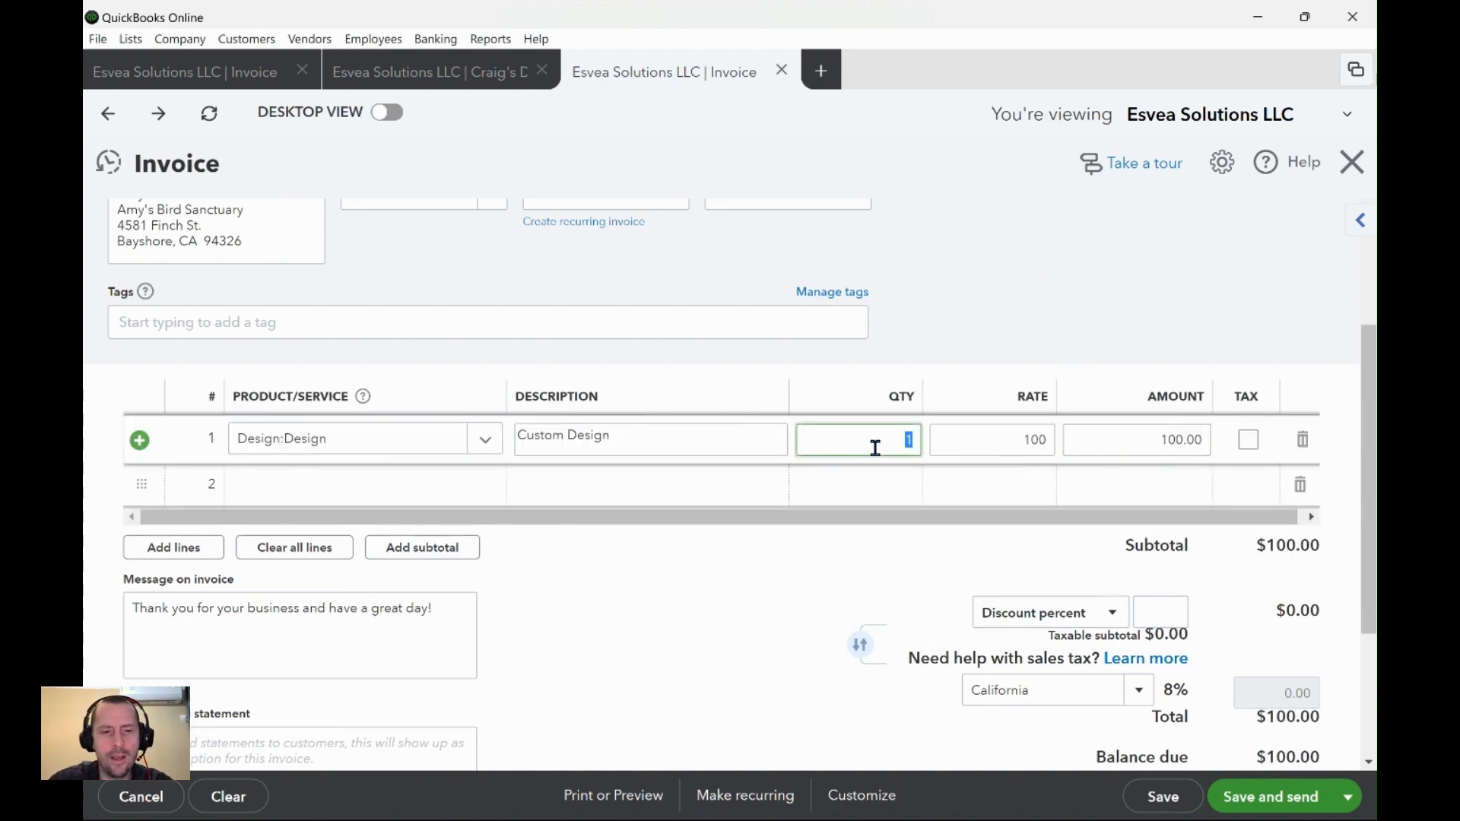
{"action": "type", "text": "3"}
{"action": "left_click", "coordinate": [1027, 321]}
{"action": "left_click", "coordinate": [1170, 449]}
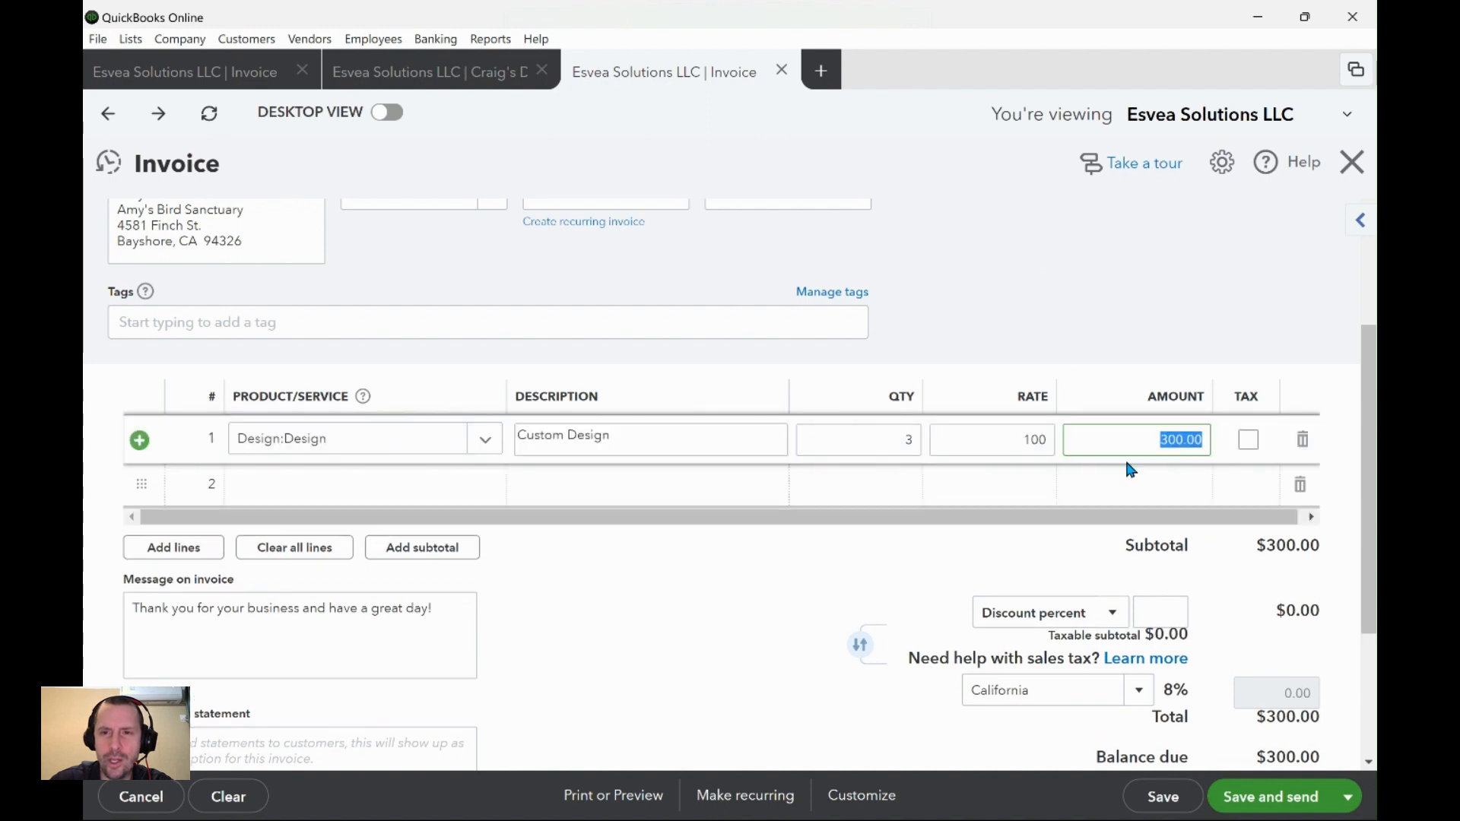
- Set the Design line's quantity to 1 and its rate to 75
{"action": "left_click", "coordinate": [967, 440]}
{"action": "left_click", "coordinate": [901, 441]}
{"action": "type", "text": "1"}
{"action": "left_click", "coordinate": [1023, 439]}
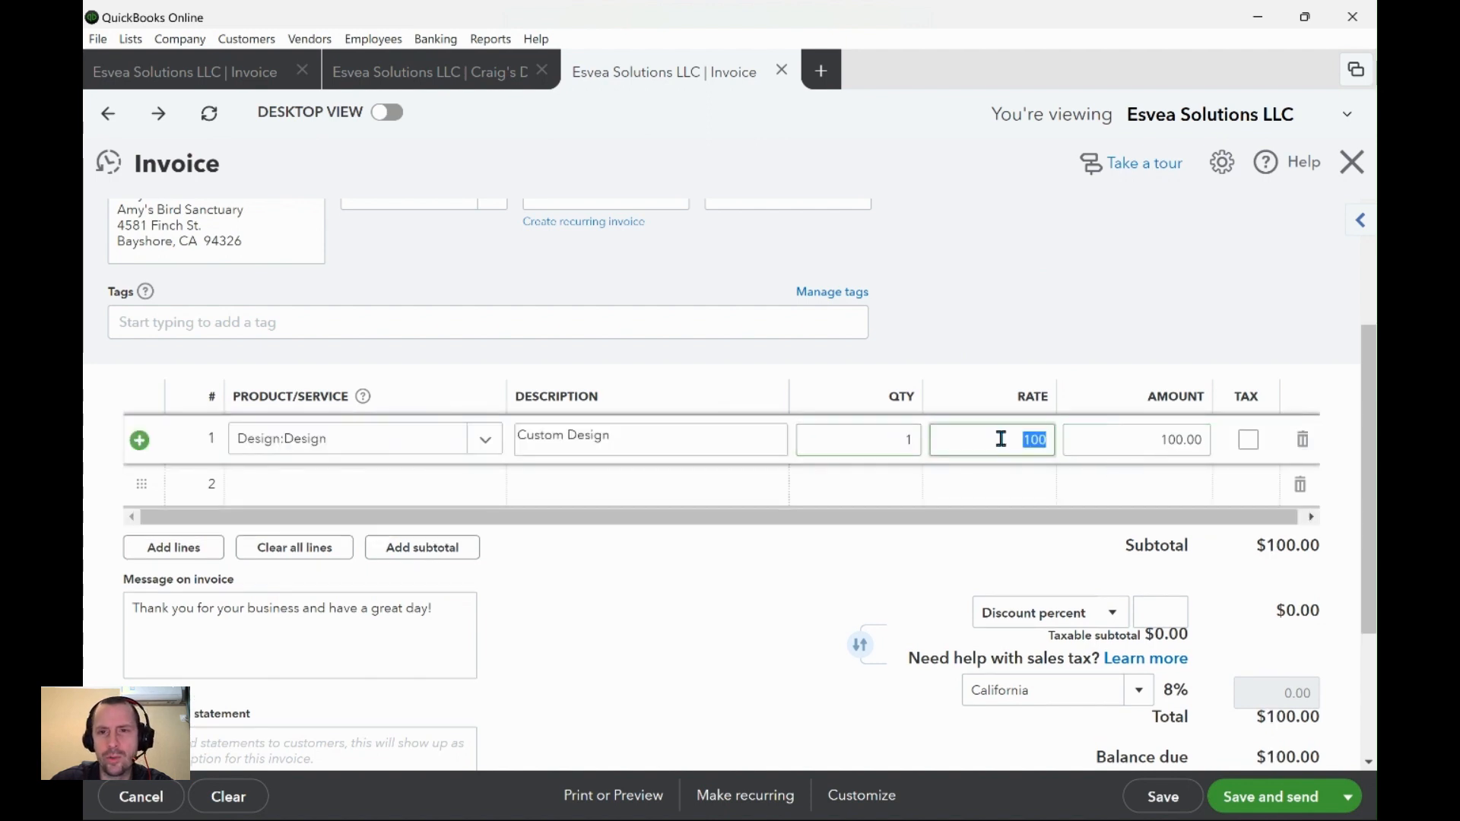
{"action": "type", "text": "75"}
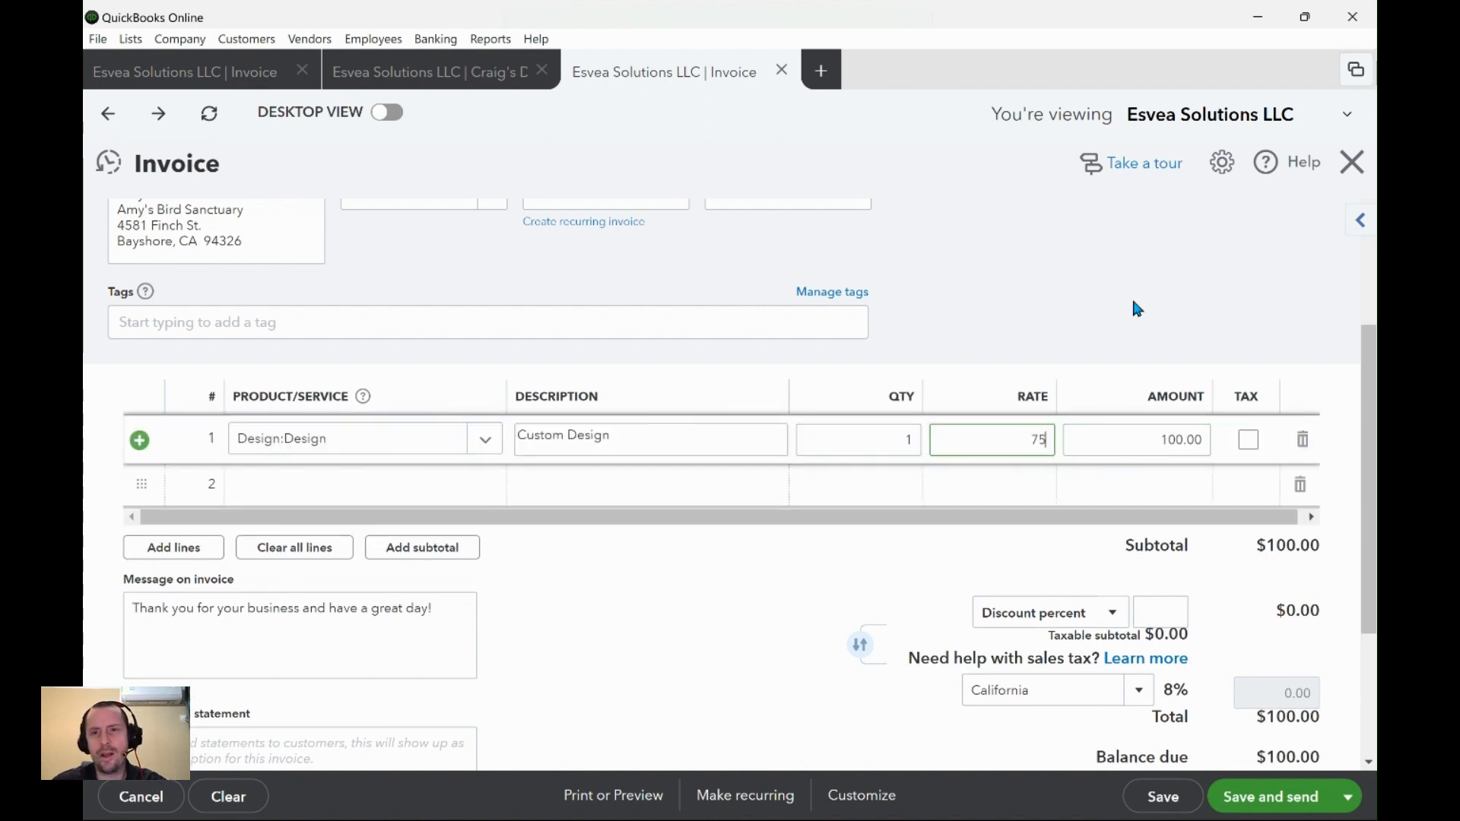
{"action": "left_click", "coordinate": [1130, 295]}
- Toggle the tax setting of the Design line for demonstration, leaving the line non-taxable
{"action": "left_click", "coordinate": [1247, 444]}
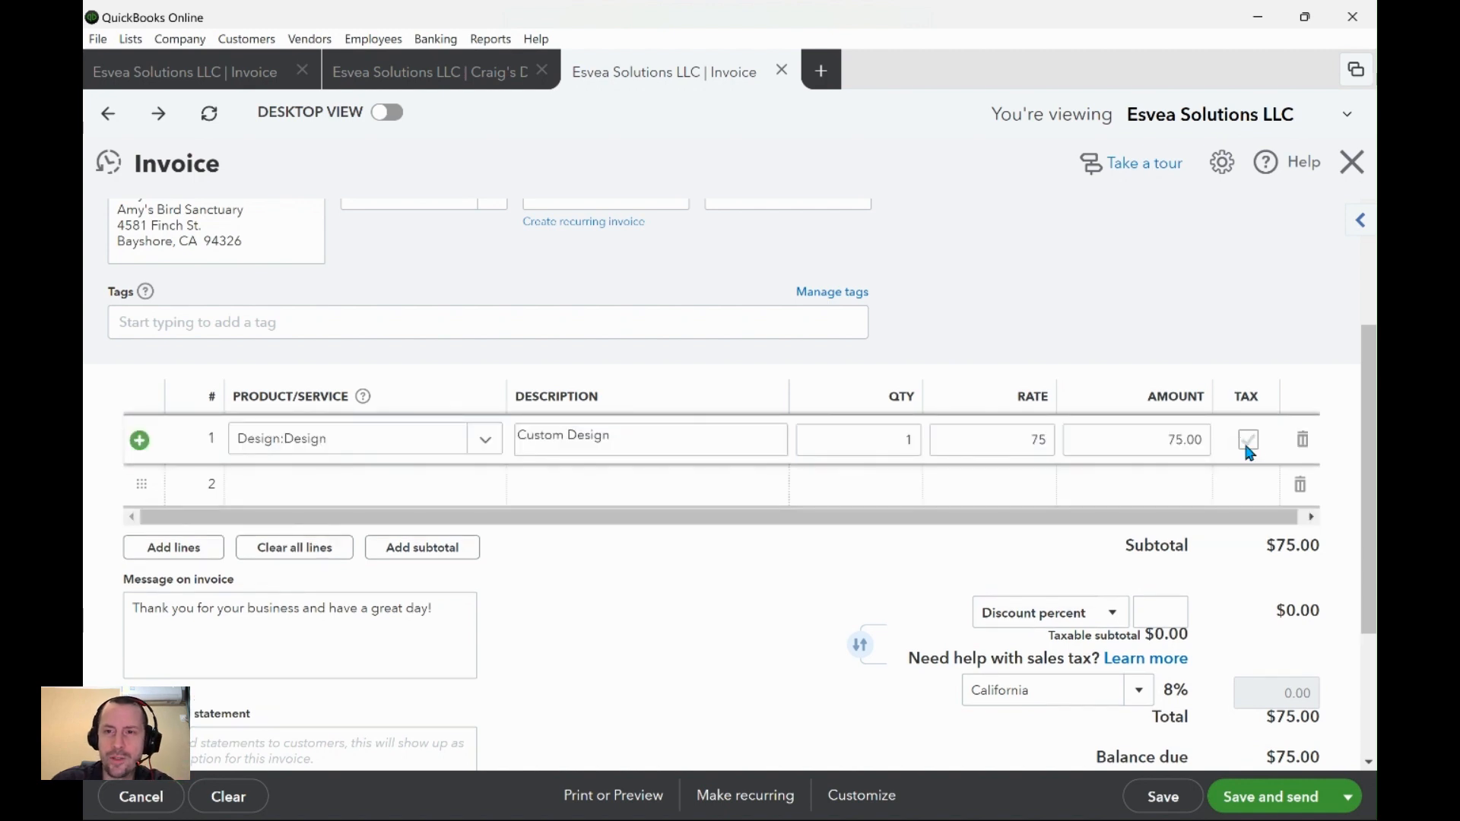
{"action": "left_click", "coordinate": [1249, 444]}
{"action": "left_click", "coordinate": [1249, 444]}
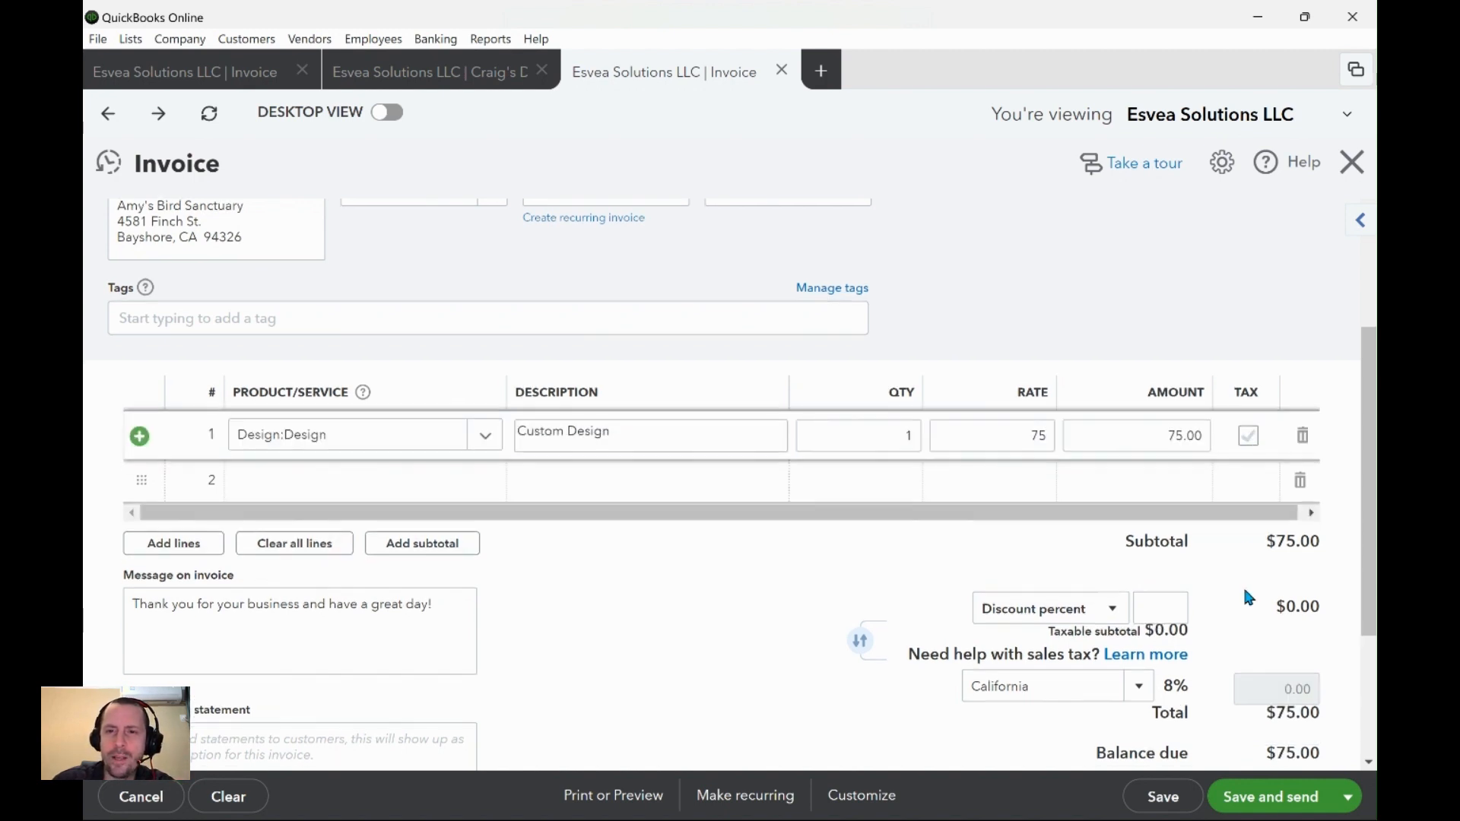
{"action": "scroll", "coordinate": [1245, 593], "scroll_direction": "down", "scroll_amount": 1}
{"action": "left_click", "coordinate": [1248, 337]}
{"action": "left_click", "coordinate": [1249, 338]}
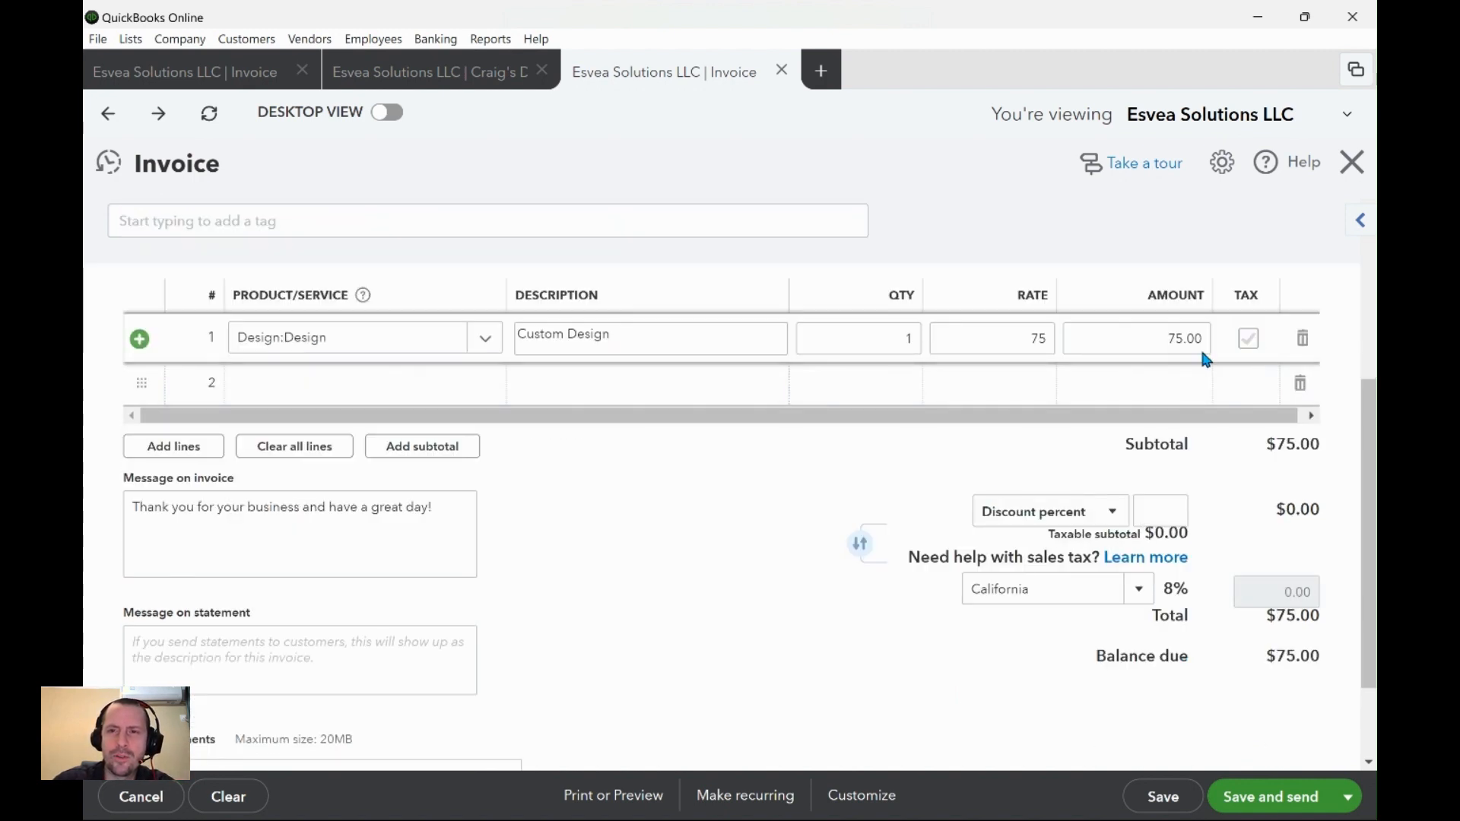
{"action": "left_click", "coordinate": [986, 444]}
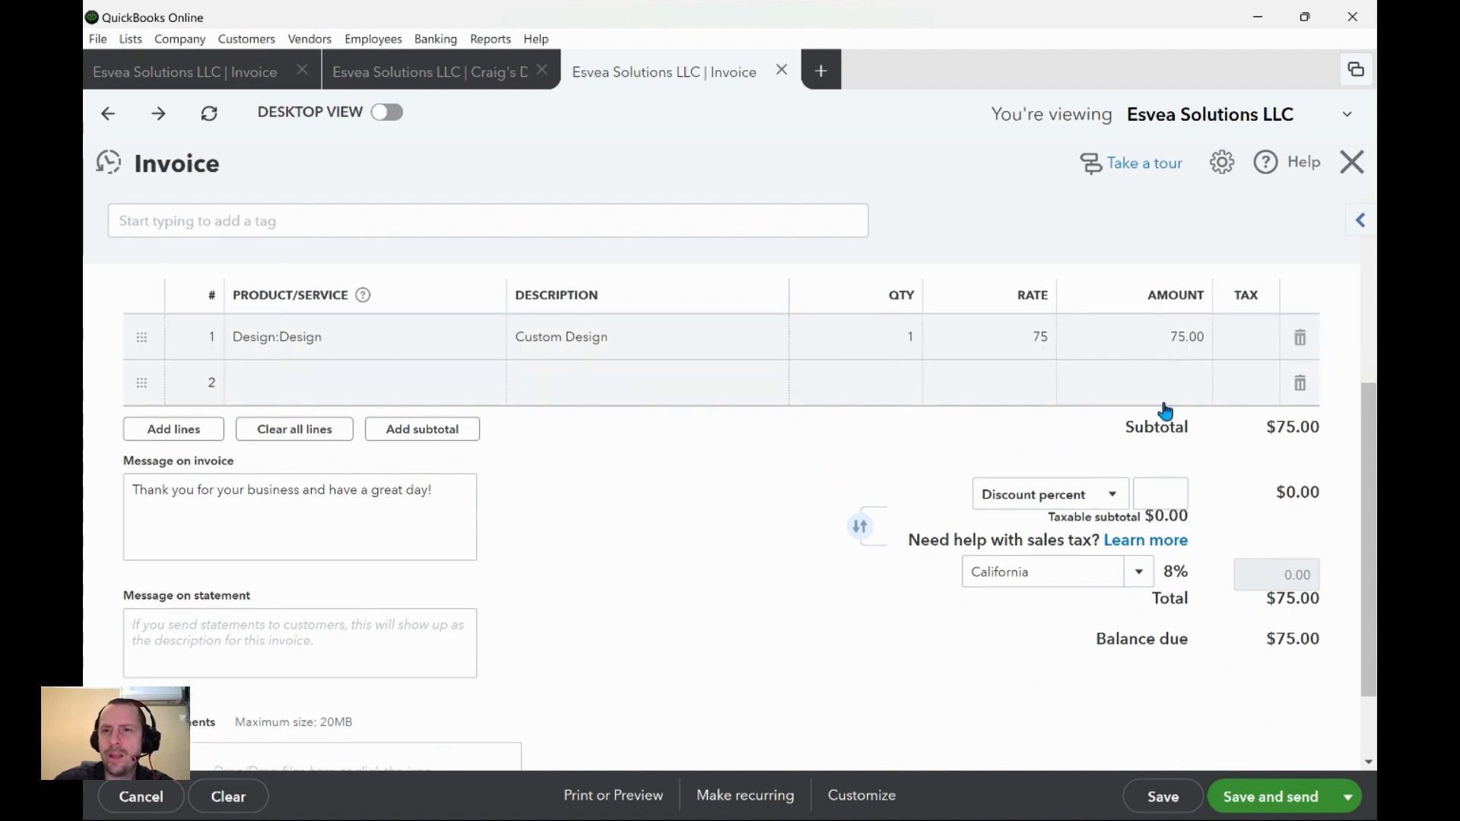
- Mark the Design line as taxable to apply the California sales tax to the invoice
{"action": "left_click", "coordinate": [1250, 340]}
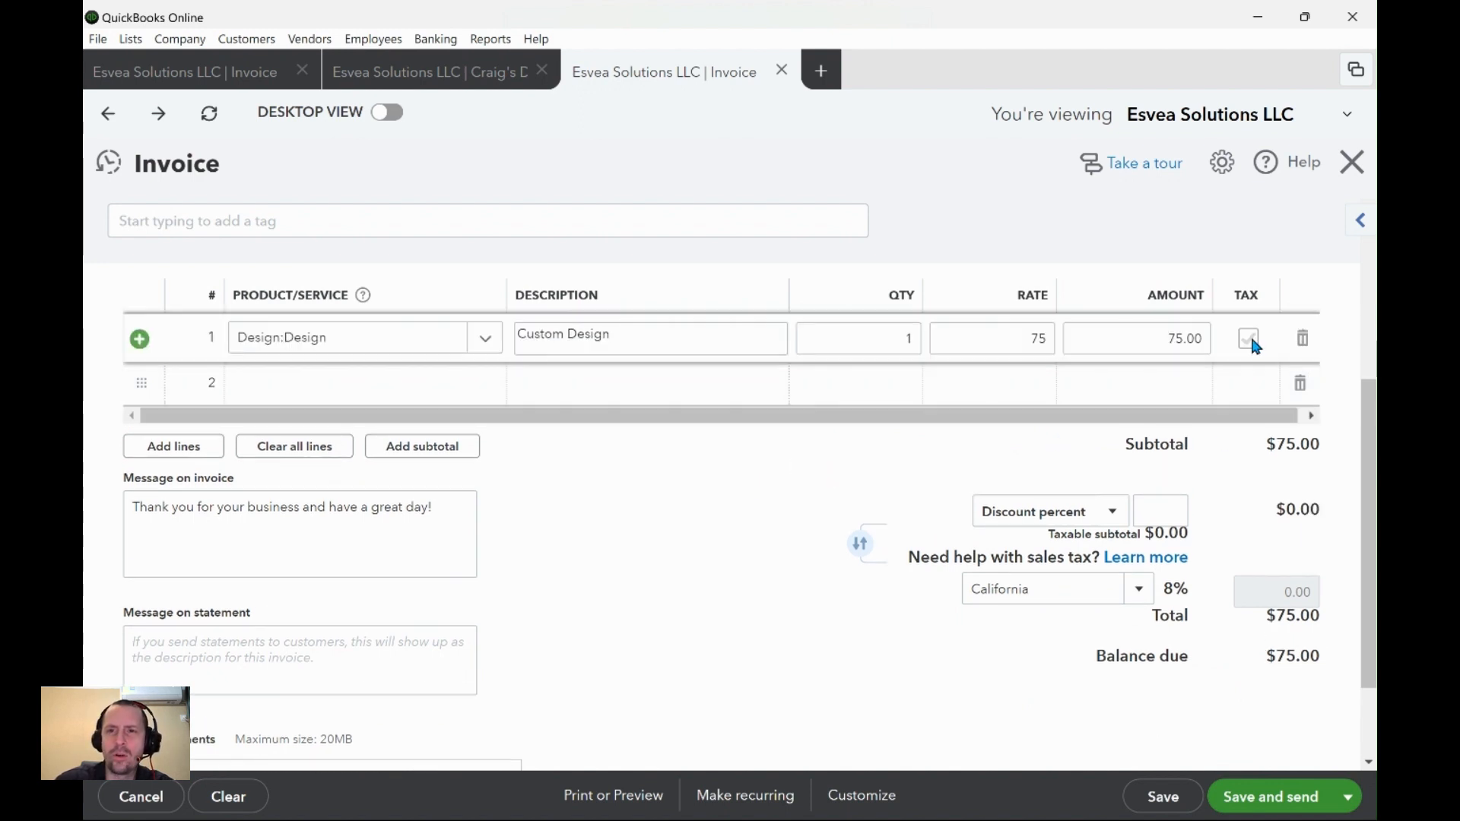
{"action": "left_click", "coordinate": [1250, 336]}
{"action": "left_click", "coordinate": [1216, 248]}
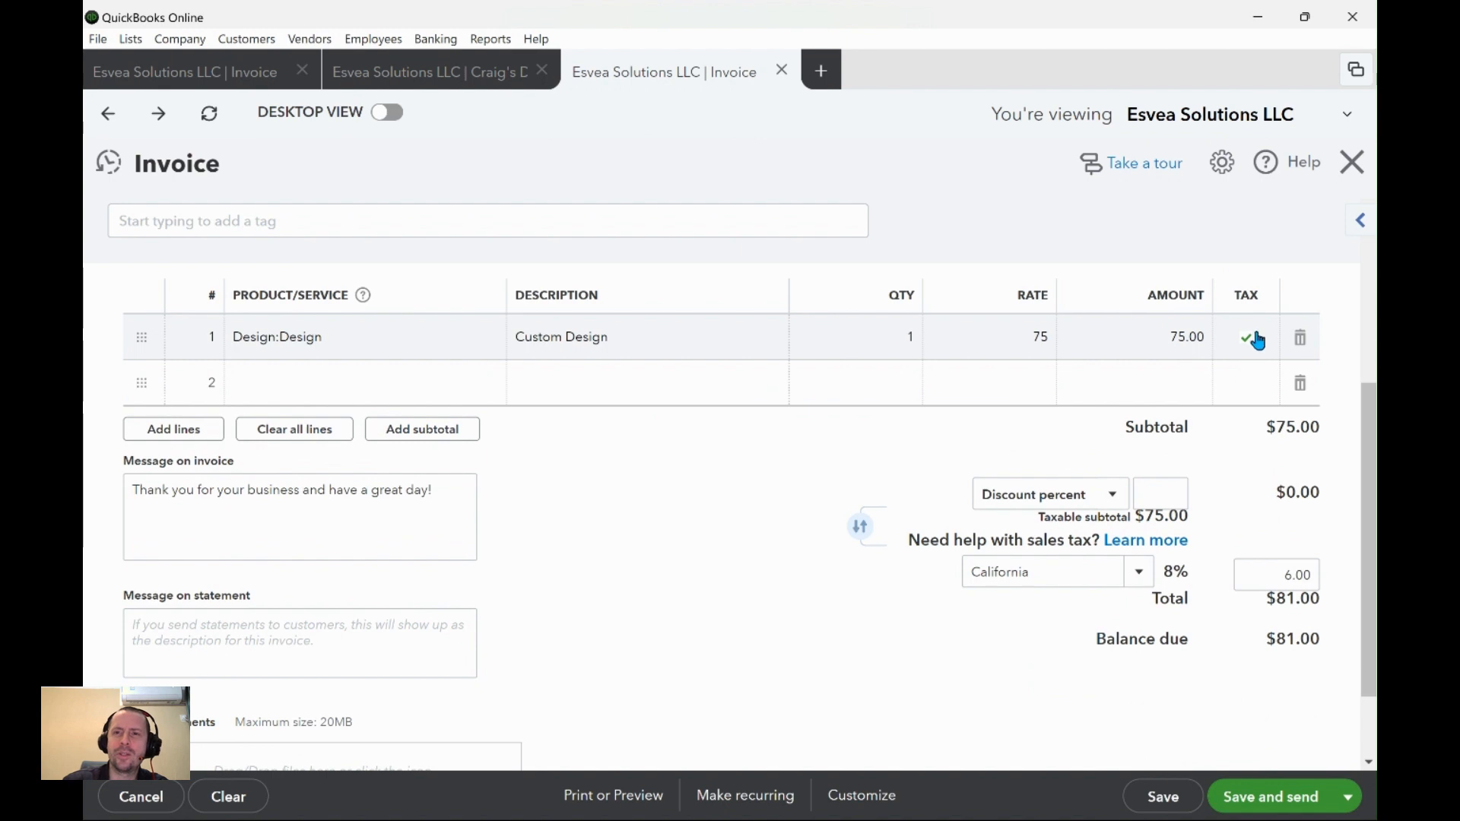
- Make the Design line non-taxable again
{"action": "left_click", "coordinate": [1251, 336]}
{"action": "left_click", "coordinate": [1250, 338]}
{"action": "left_click", "coordinate": [1182, 235]}
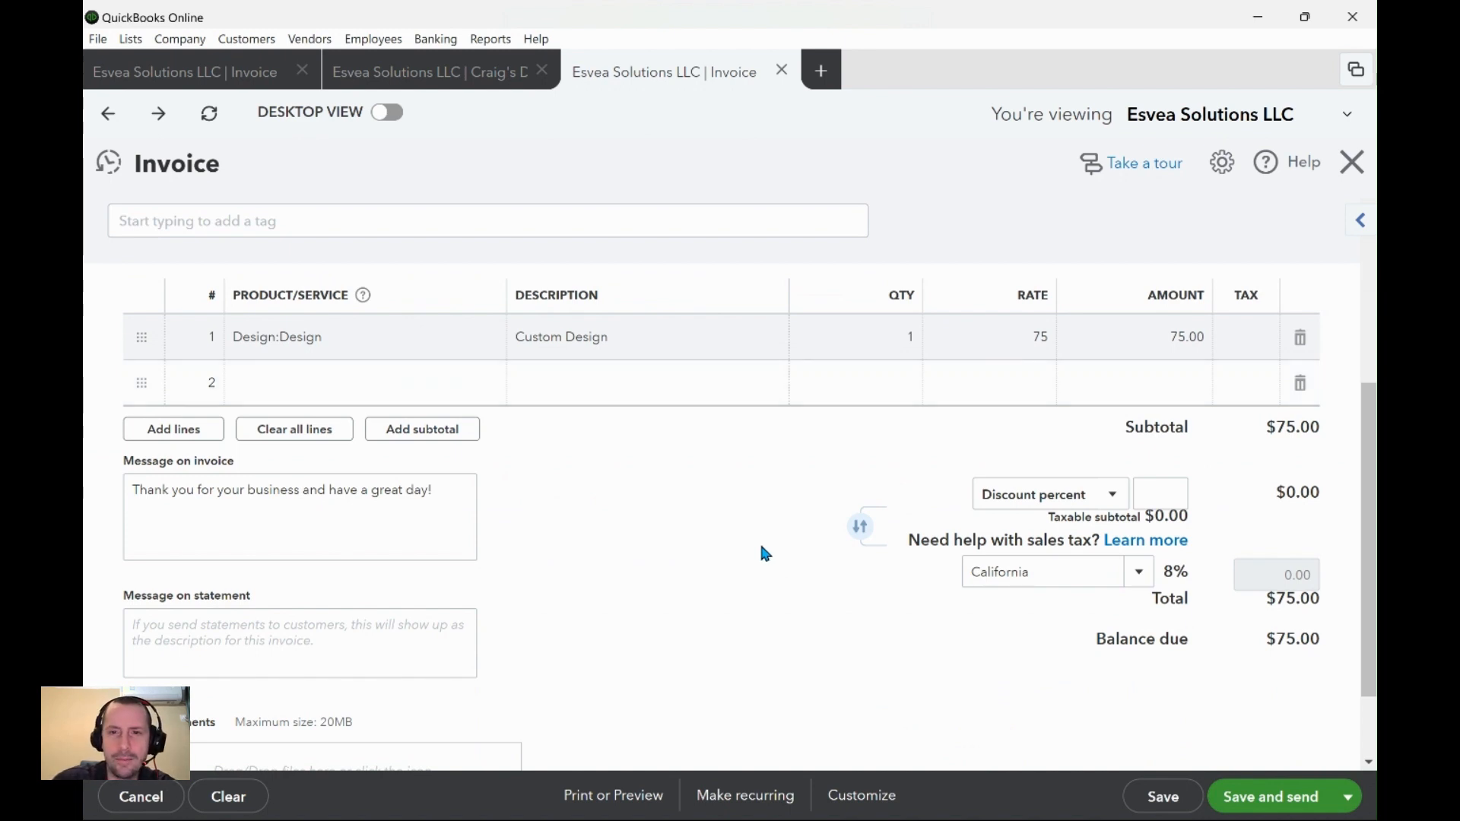
- Apply a 50 percent discount to the invoice using Discount percent and check the balance due
{"action": "left_click", "coordinate": [1100, 506]}
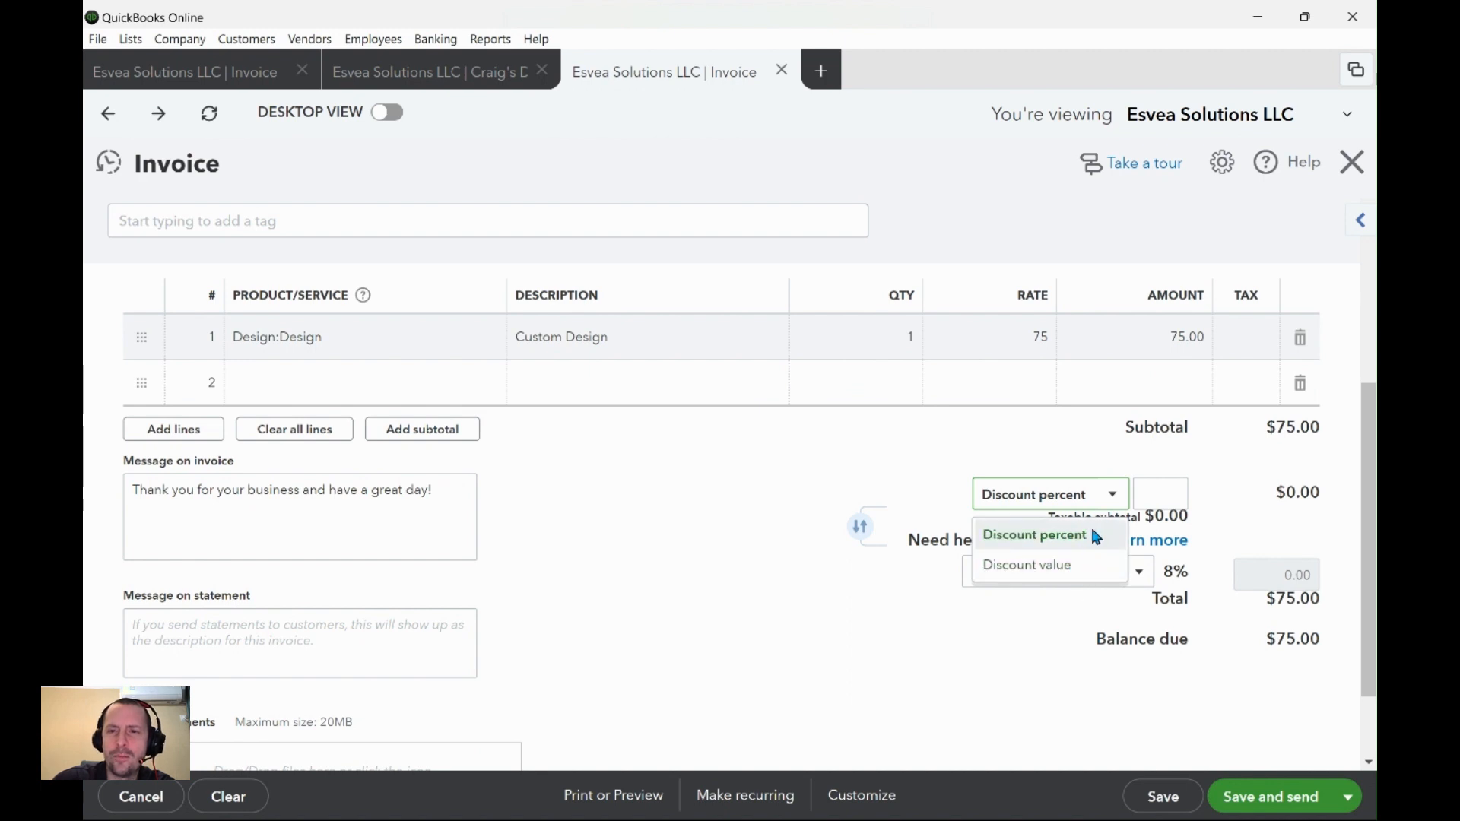
{"action": "left_click", "coordinate": [1085, 547]}
{"action": "left_click", "coordinate": [1151, 492]}
{"action": "type", "text": "50"}
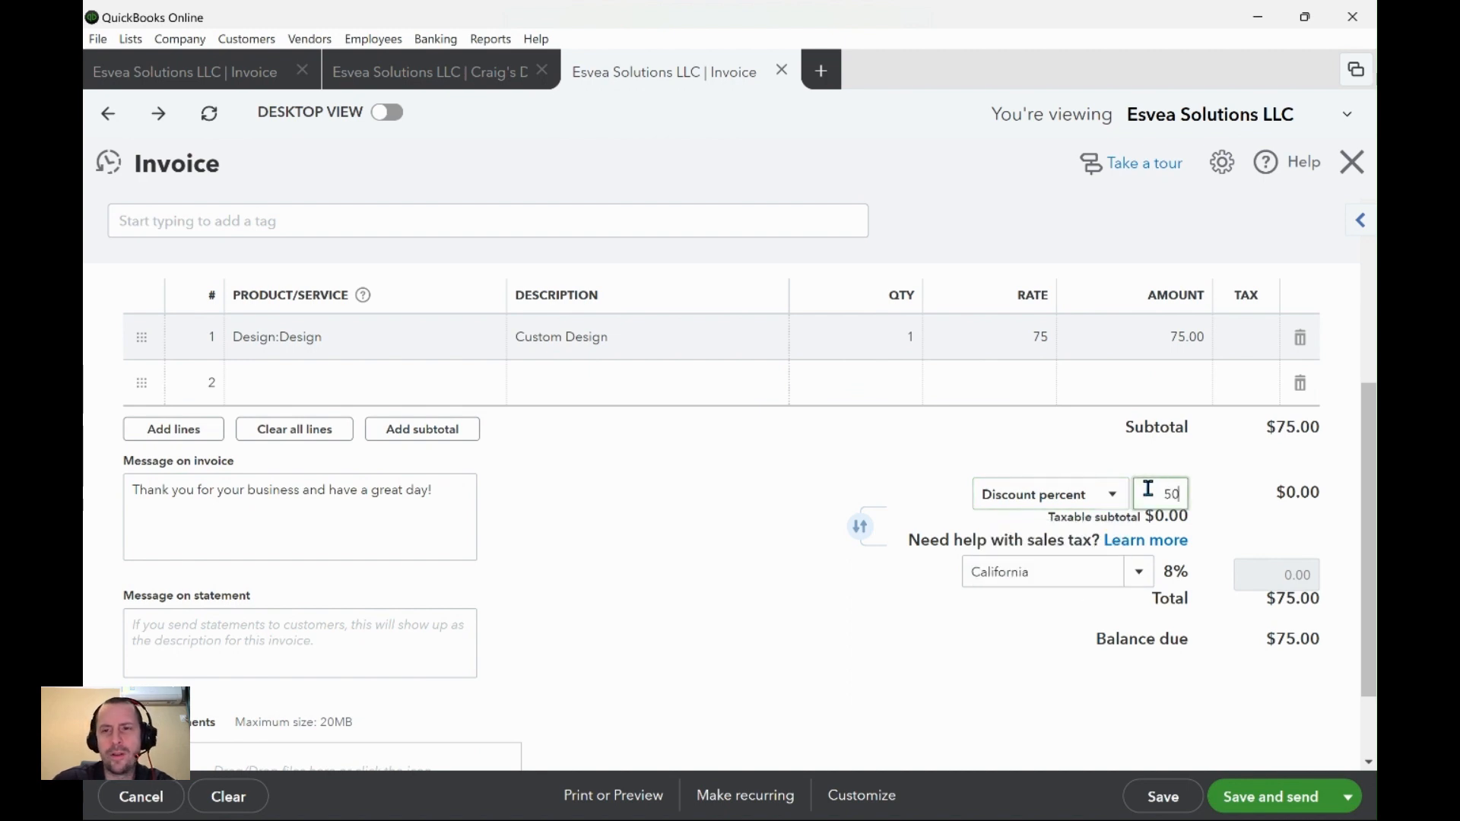
{"action": "left_click", "coordinate": [856, 621]}
{"action": "left_click_drag", "start_coordinate": [1266, 640], "coordinate": [1328, 648]}
- Switch the discount to Discount value, set it to 70 and check the balance due
{"action": "left_click", "coordinate": [1051, 496]}
{"action": "left_click", "coordinate": [1049, 562]}
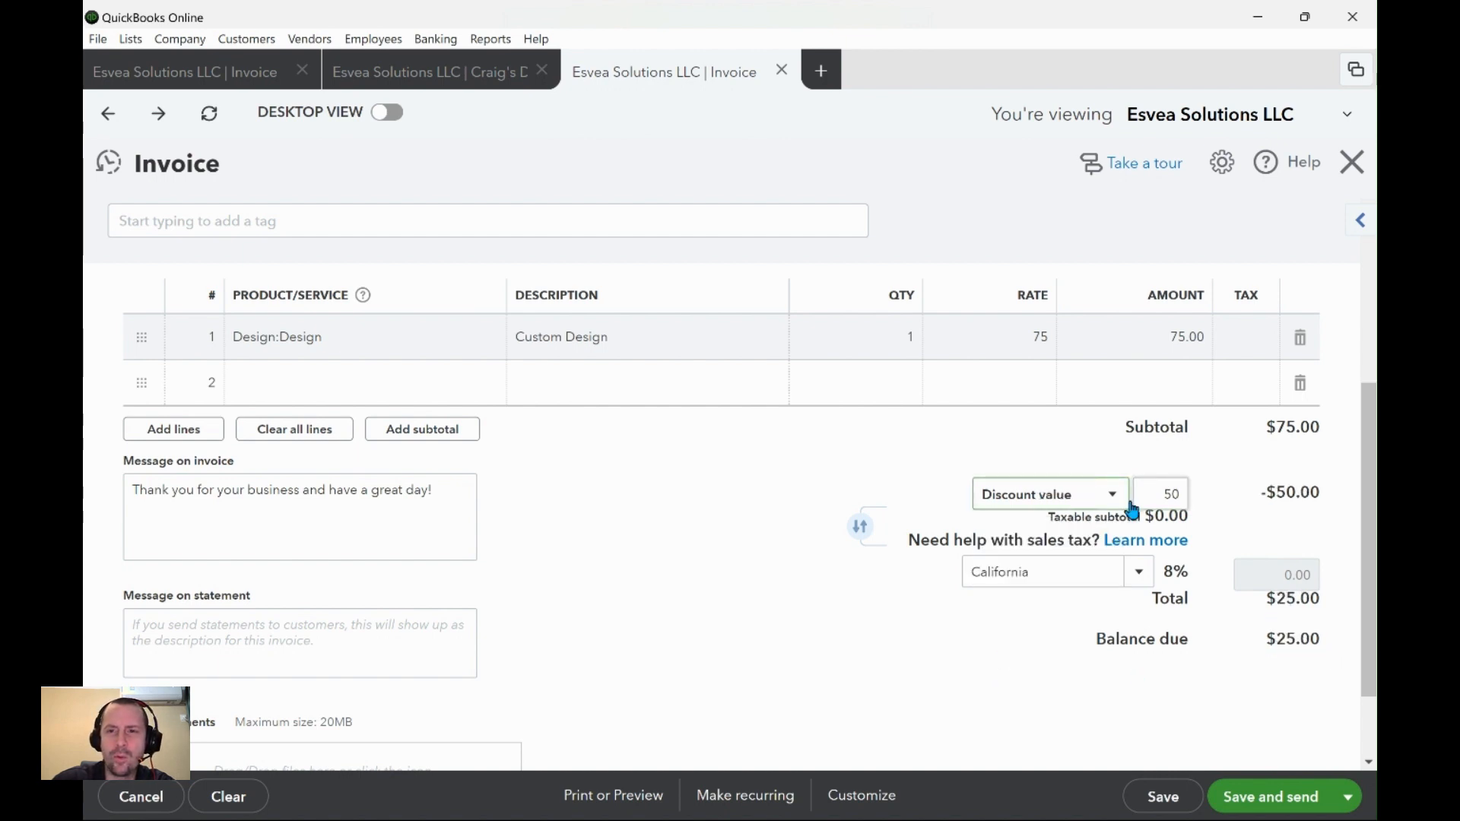
{"action": "left_click", "coordinate": [1138, 498]}
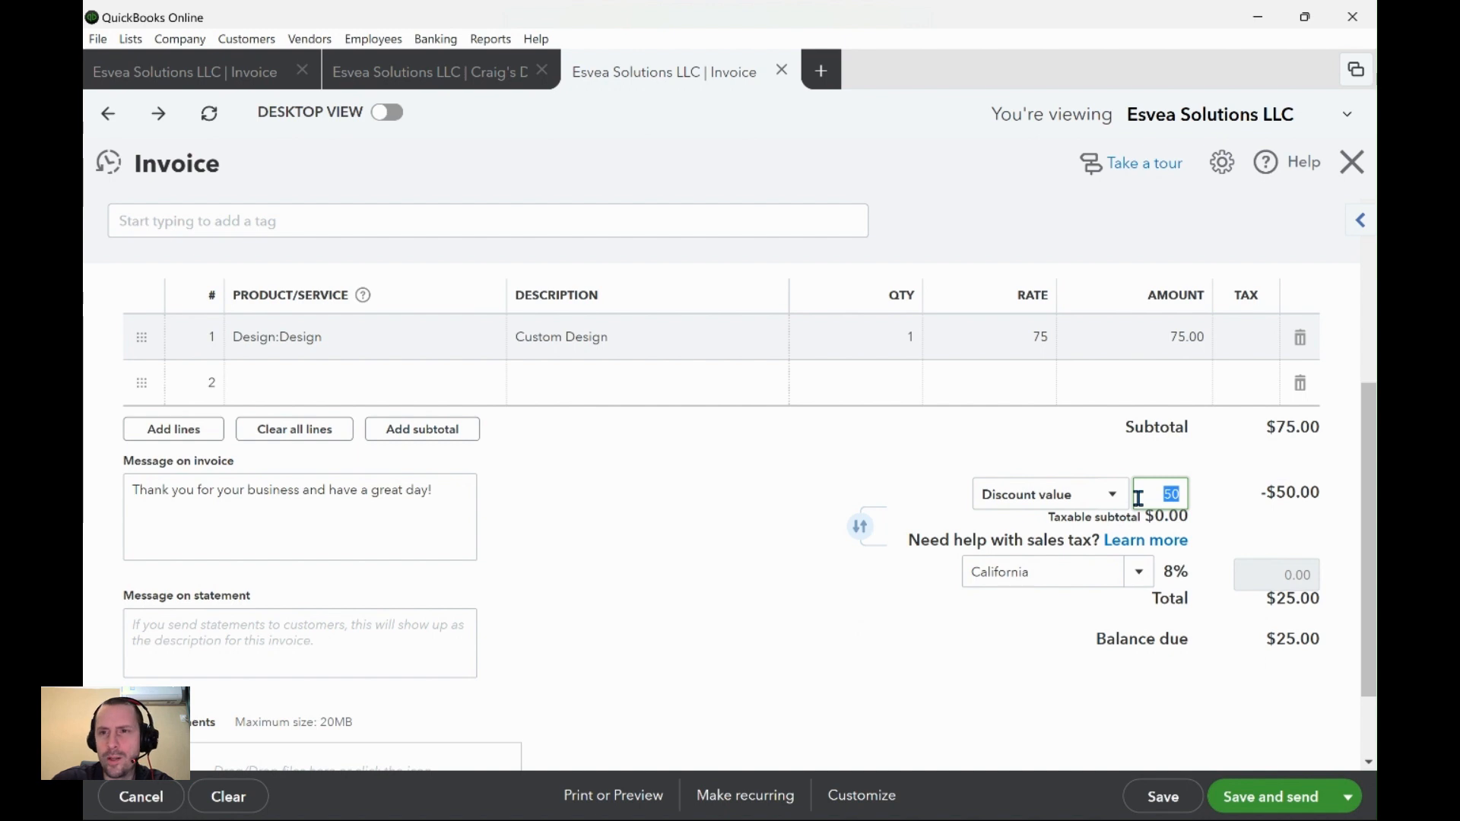
{"action": "type", "text": "70"}
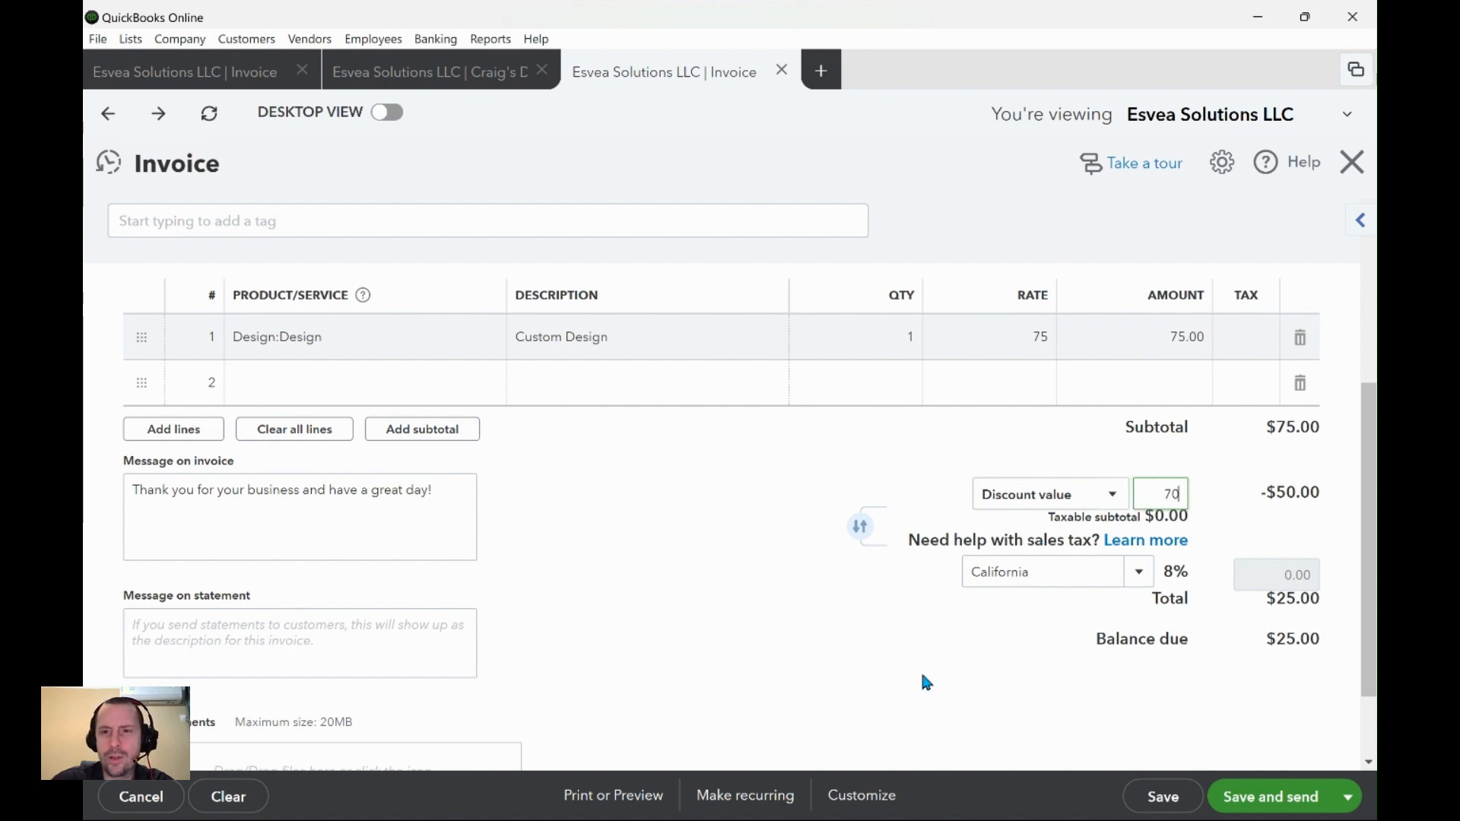
{"action": "left_click", "coordinate": [922, 675]}
{"action": "left_click_drag", "start_coordinate": [1278, 639], "coordinate": [1339, 640]}
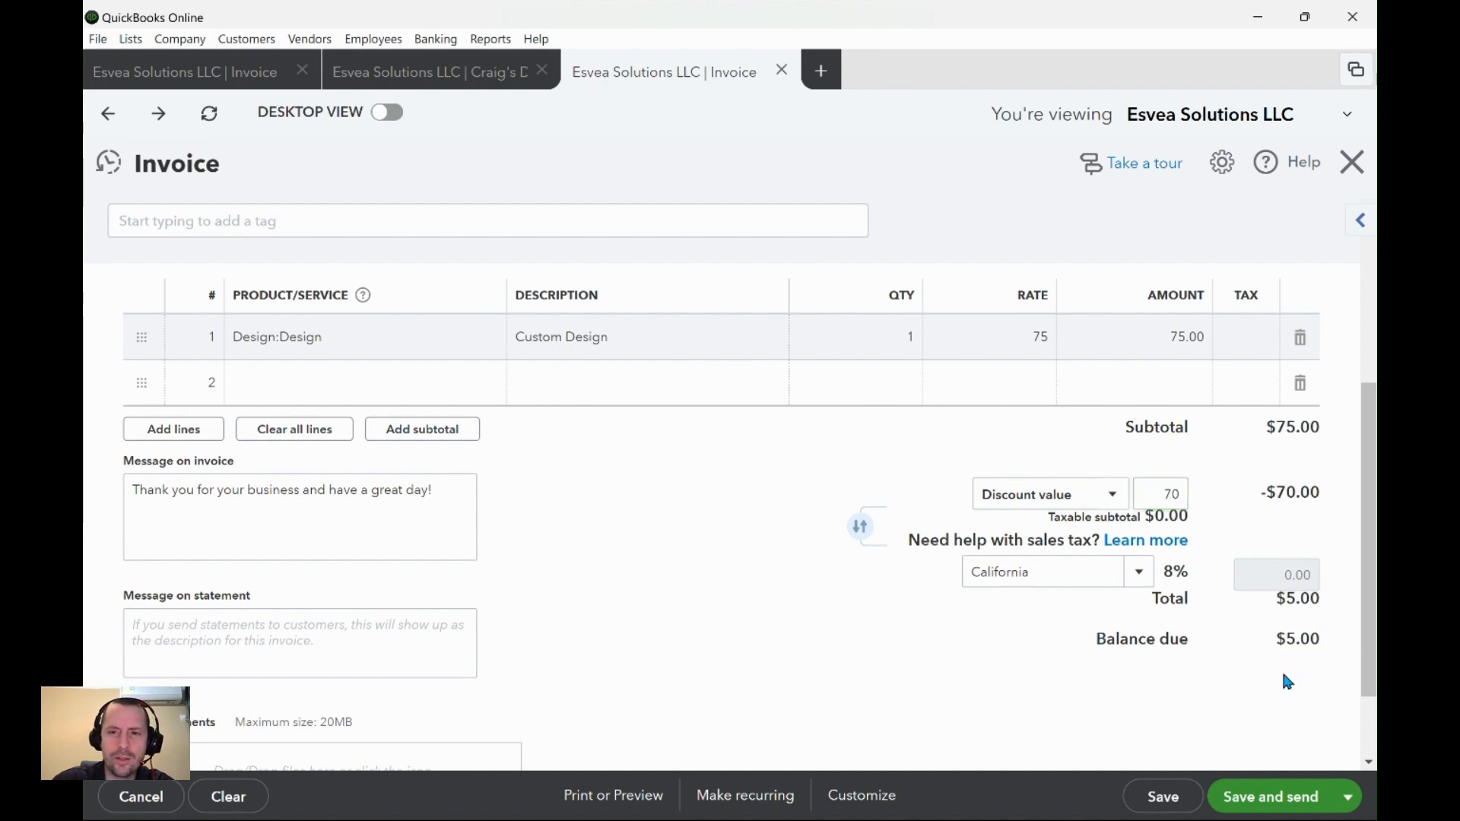
- Change the invoice's sales tax rate to Tucson (9.10%), and restore California (8%)
{"action": "left_click", "coordinate": [1055, 574]}
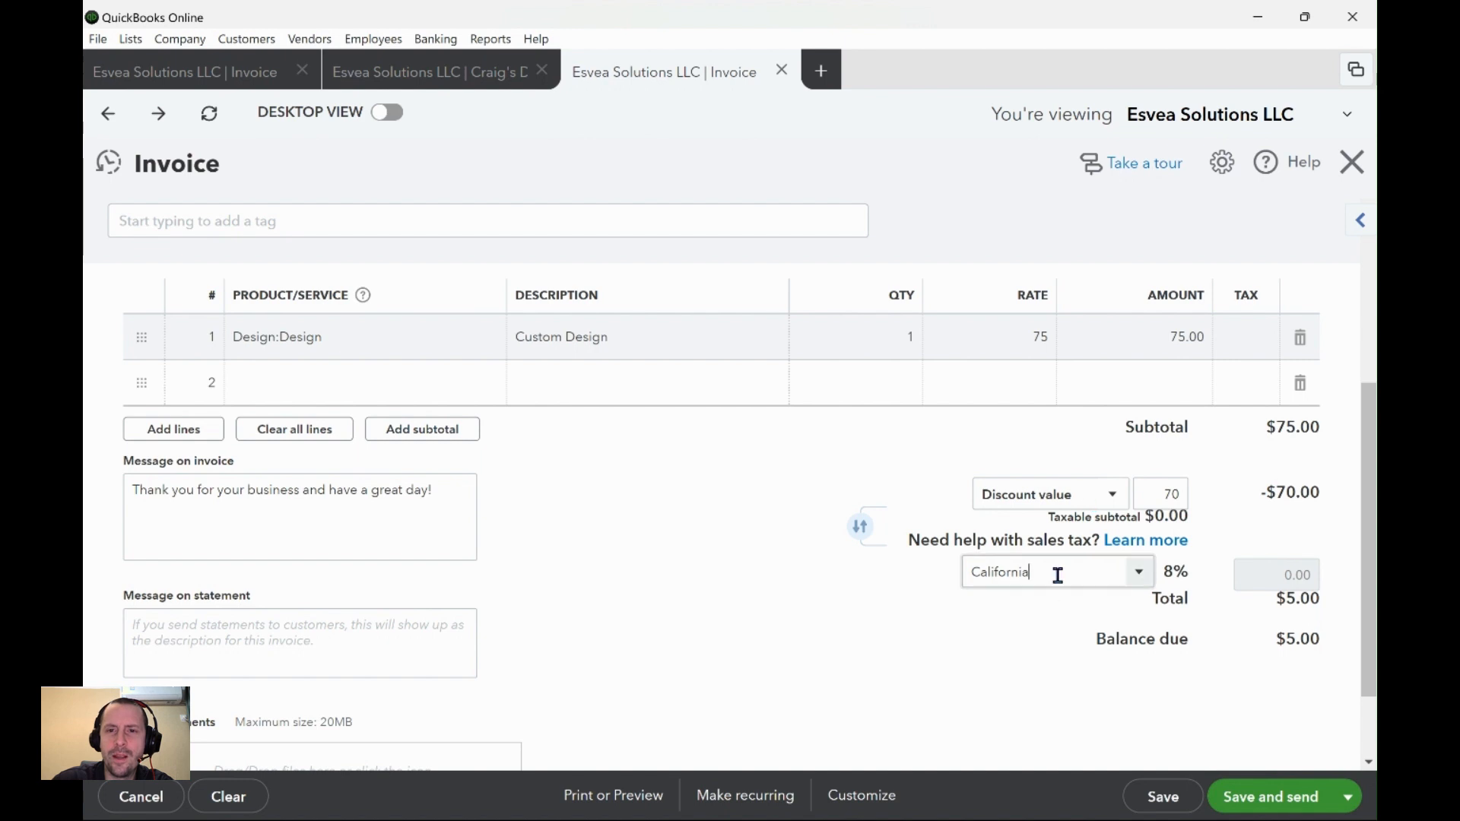
{"action": "left_click", "coordinate": [1127, 573]}
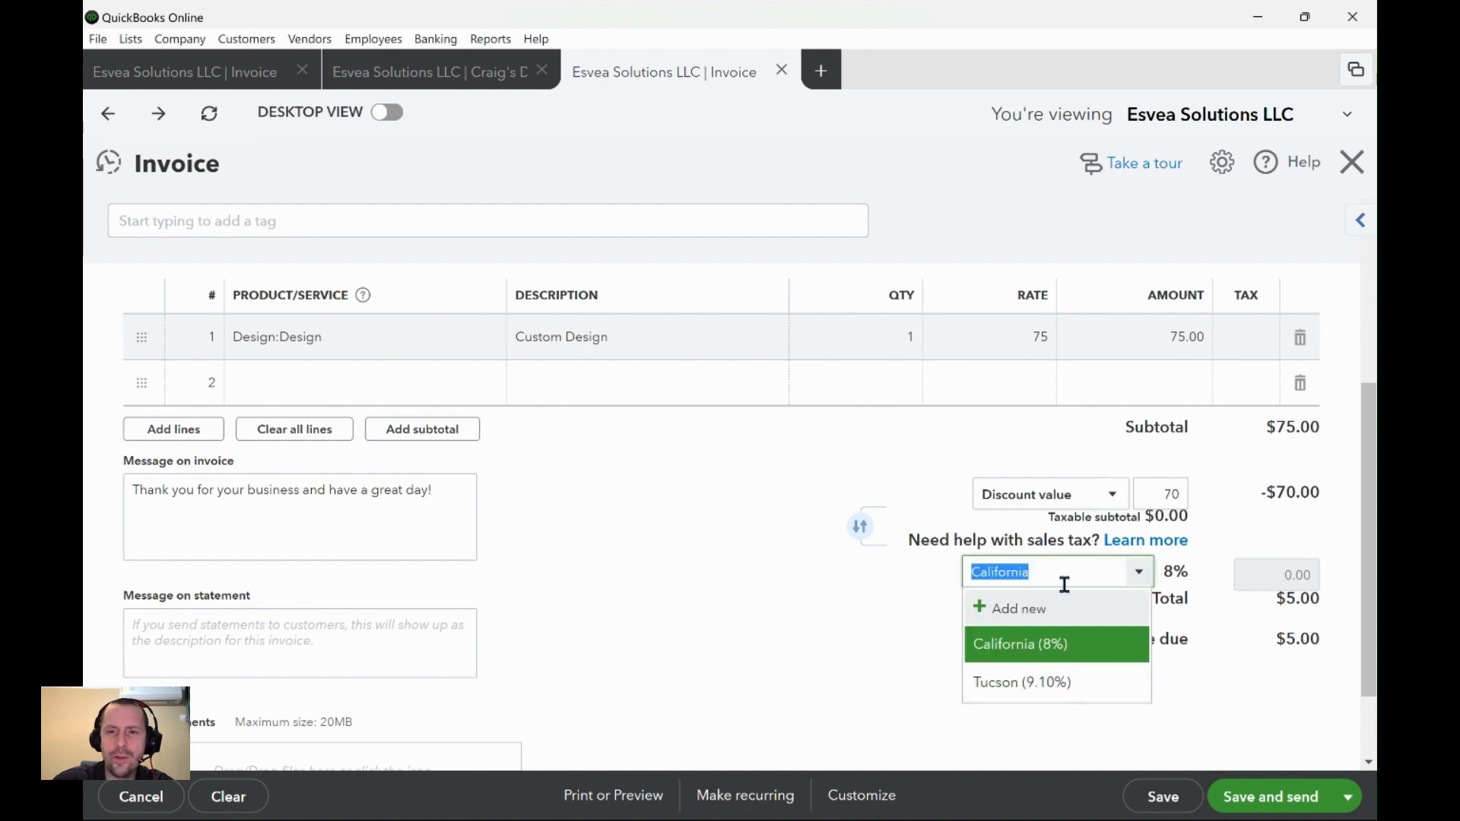
{"action": "left_click", "coordinate": [1041, 681]}
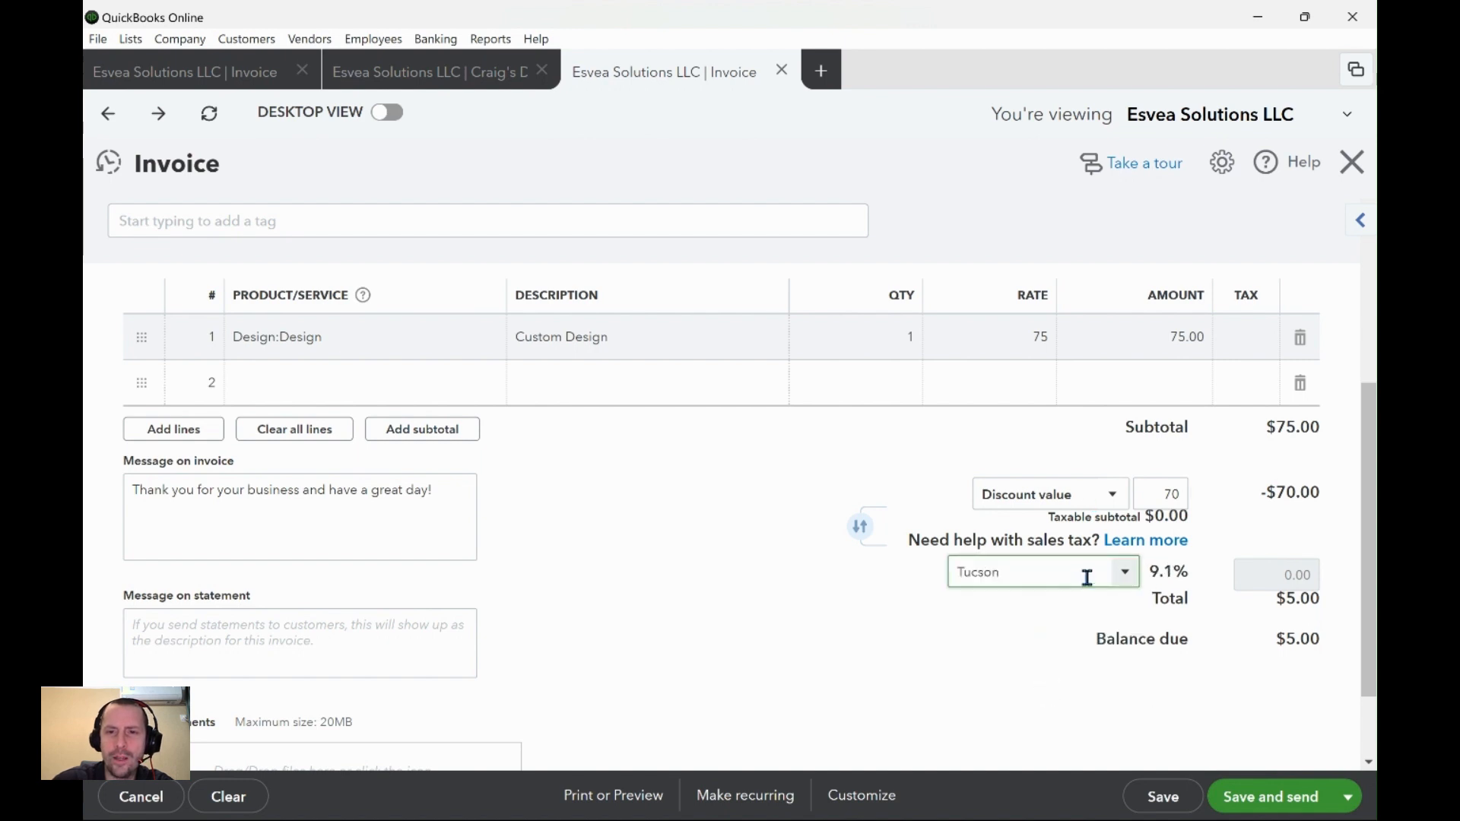
{"action": "left_click", "coordinate": [1119, 573]}
{"action": "left_click", "coordinate": [1015, 644]}
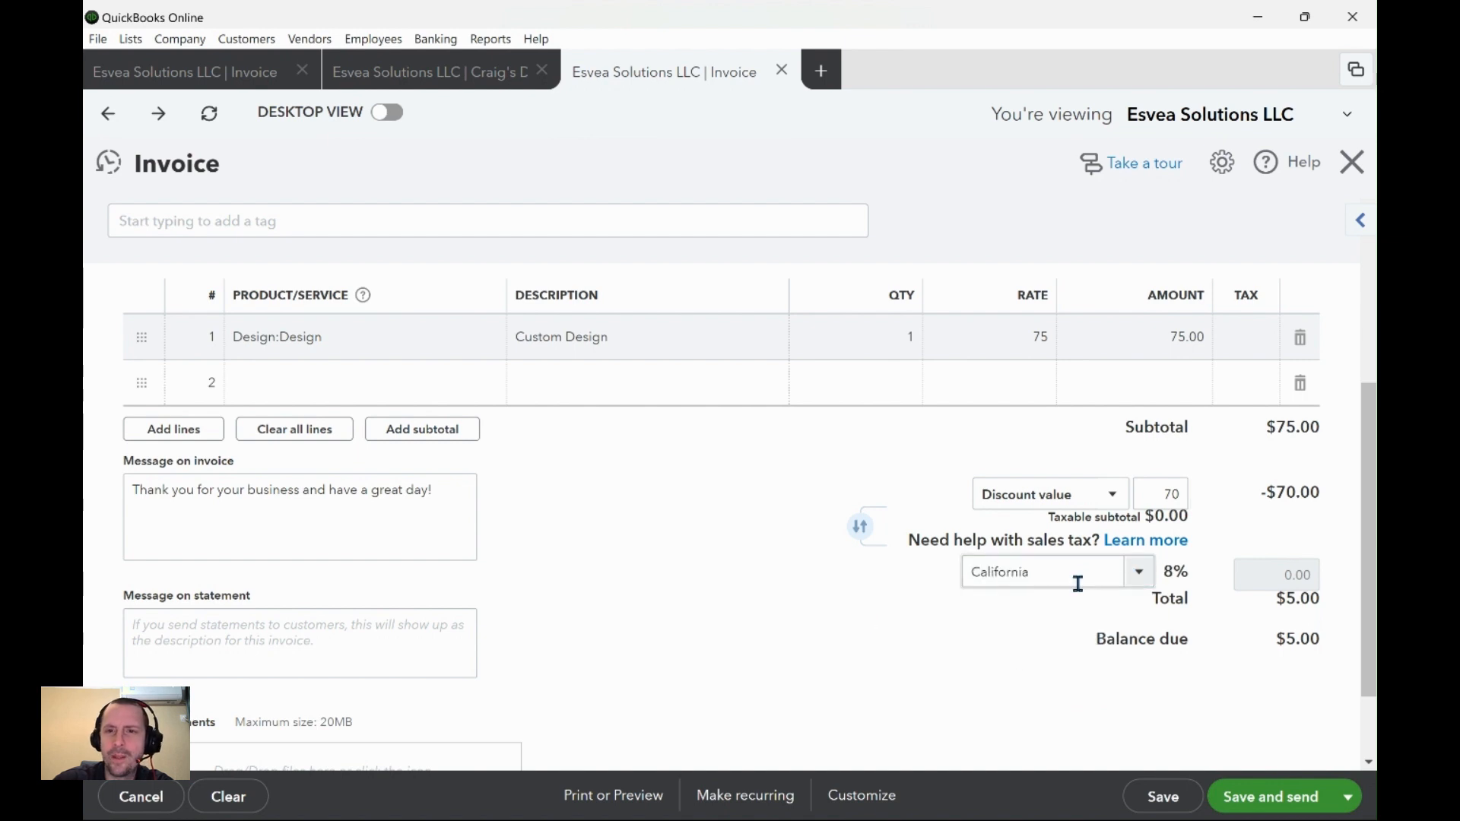
- Select the Tucson (9.10%) tax rate once more to inspect its percentage, and return to California (8%)
{"action": "left_click", "coordinate": [1137, 574]}
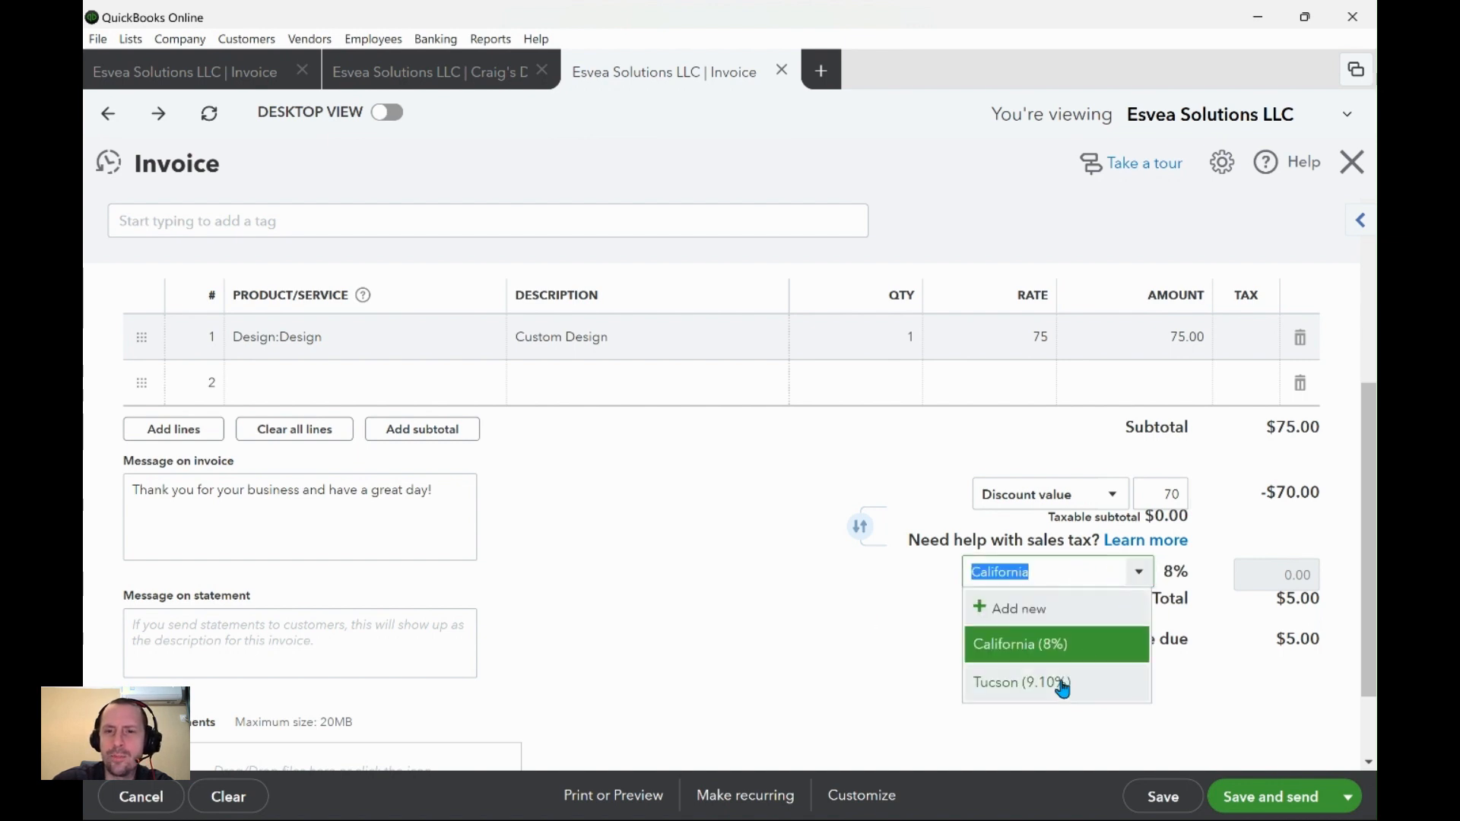
{"action": "left_click", "coordinate": [1062, 687]}
{"action": "left_click_drag", "start_coordinate": [1148, 570], "coordinate": [1194, 573]}
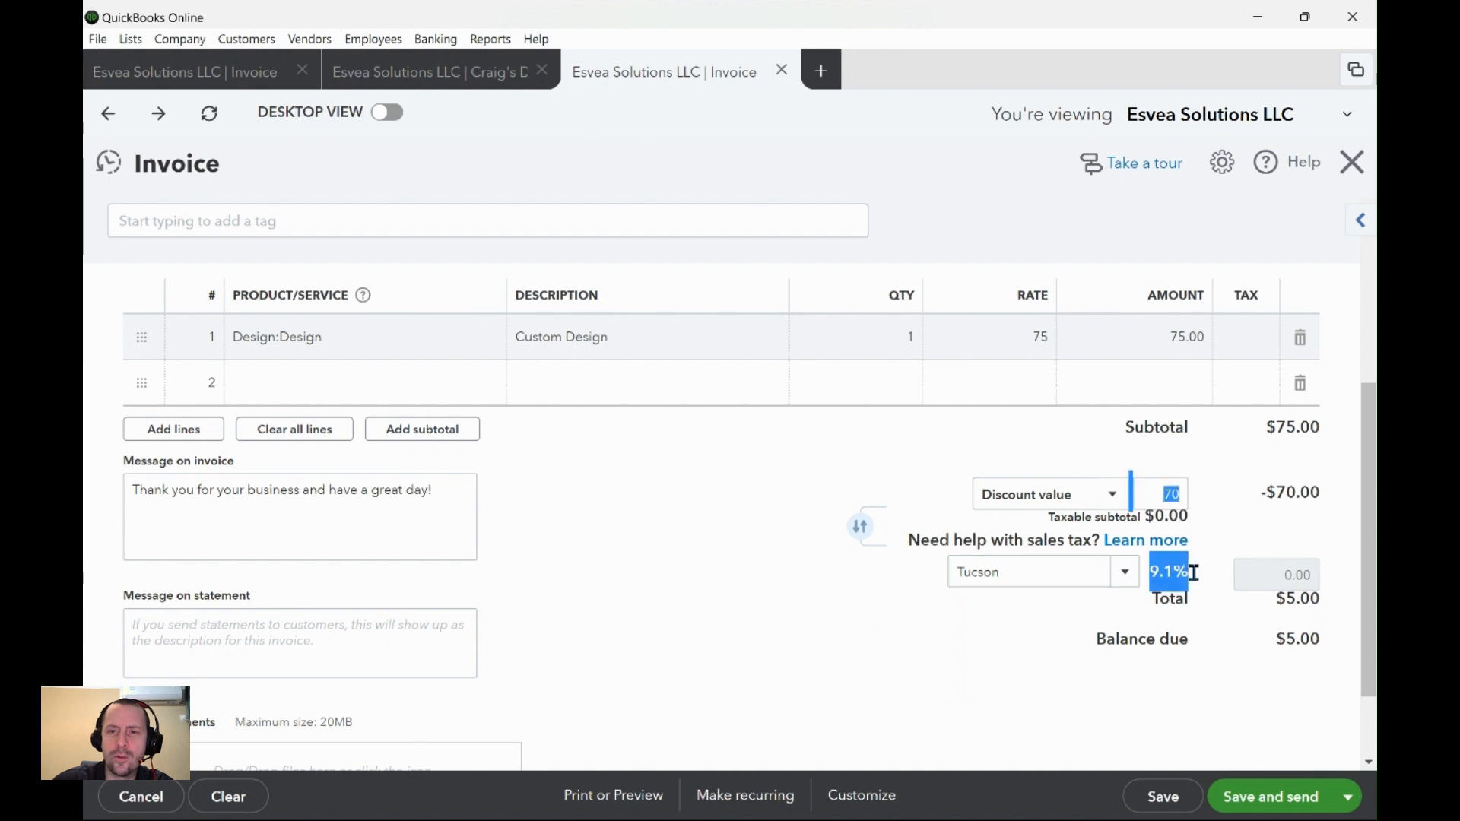
{"action": "left_click", "coordinate": [1095, 498]}
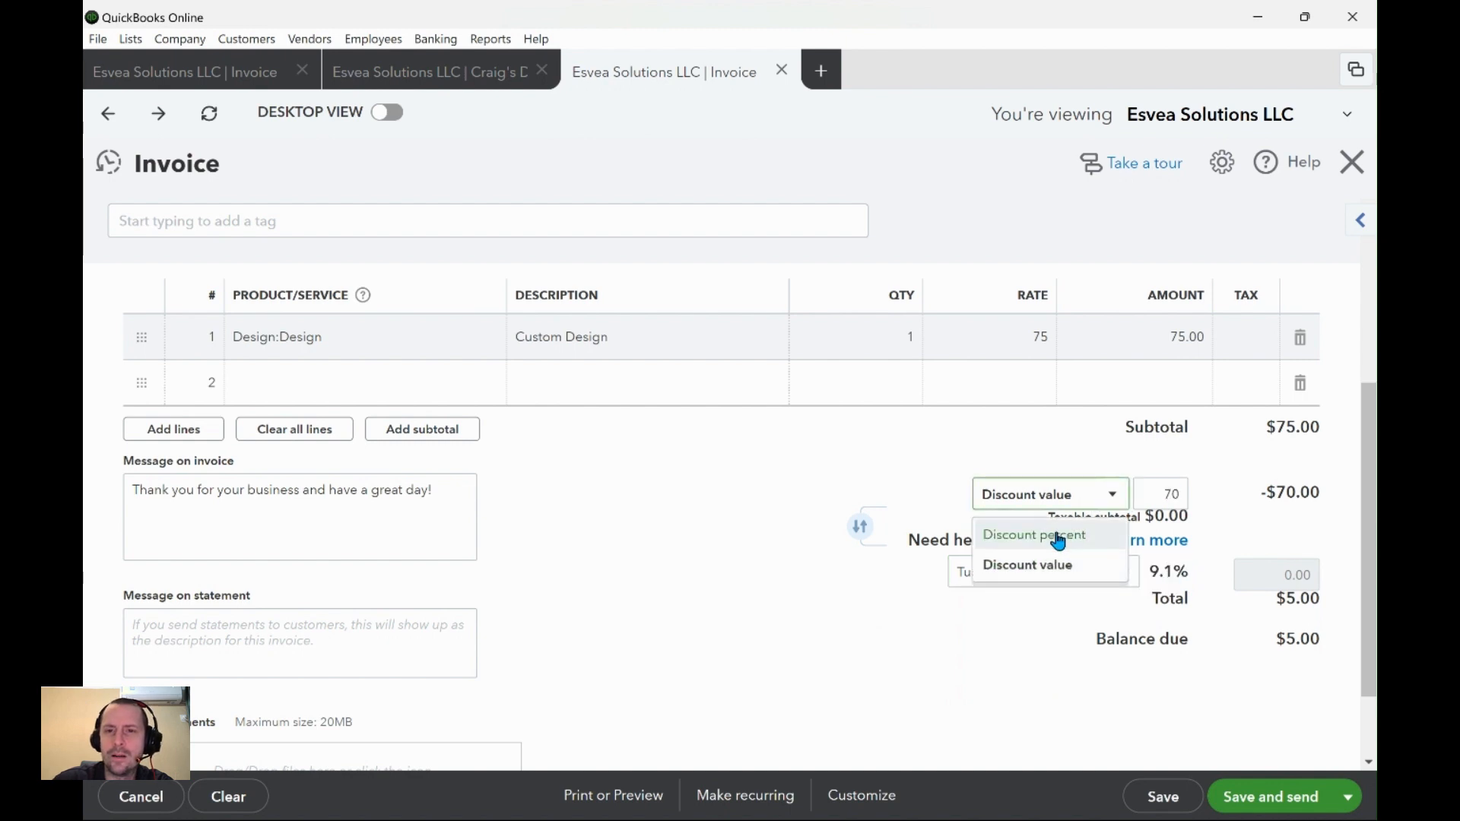
{"action": "left_click", "coordinate": [1049, 566]}
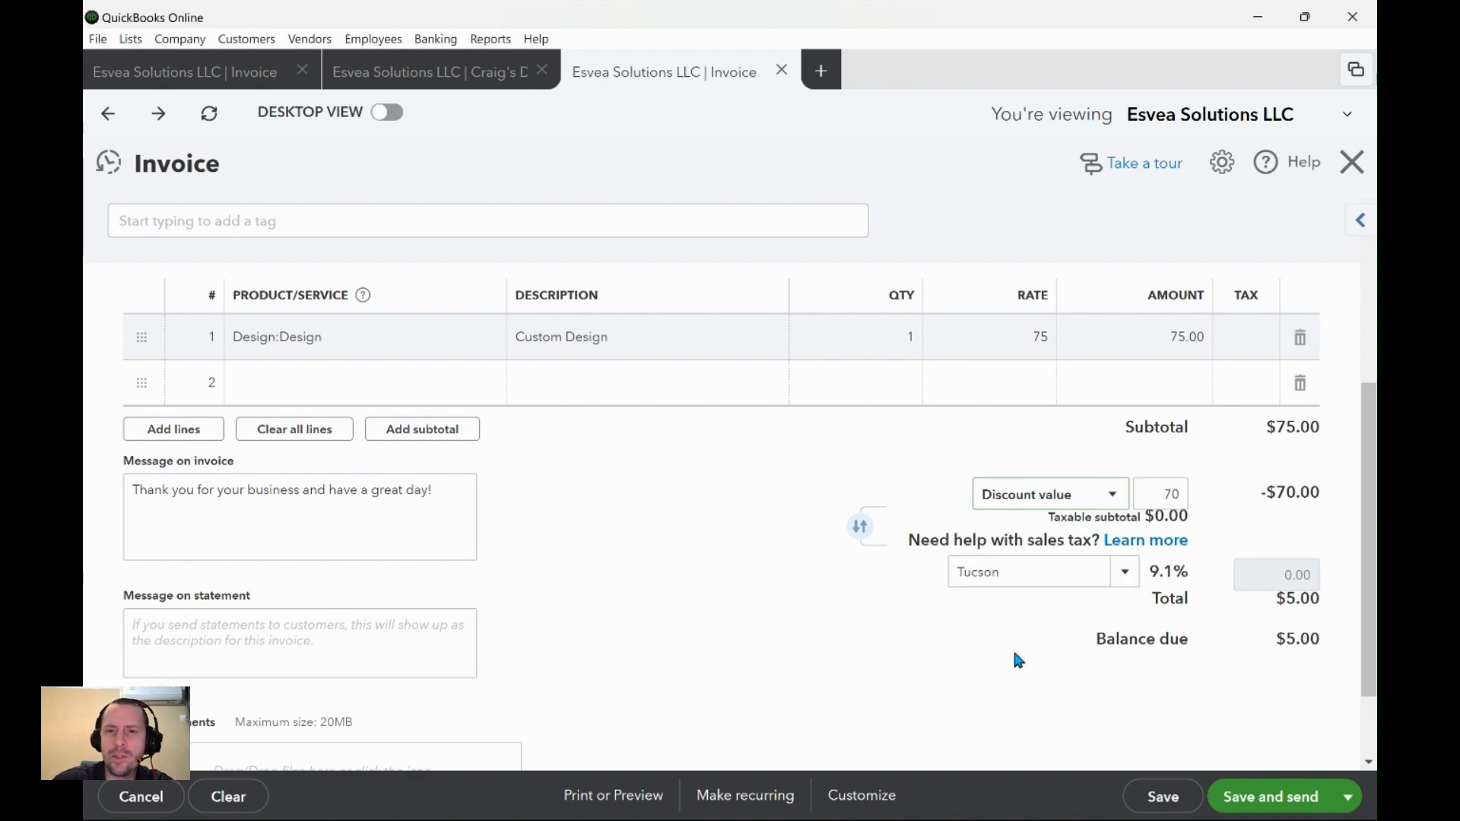
{"action": "left_click", "coordinate": [1125, 582]}
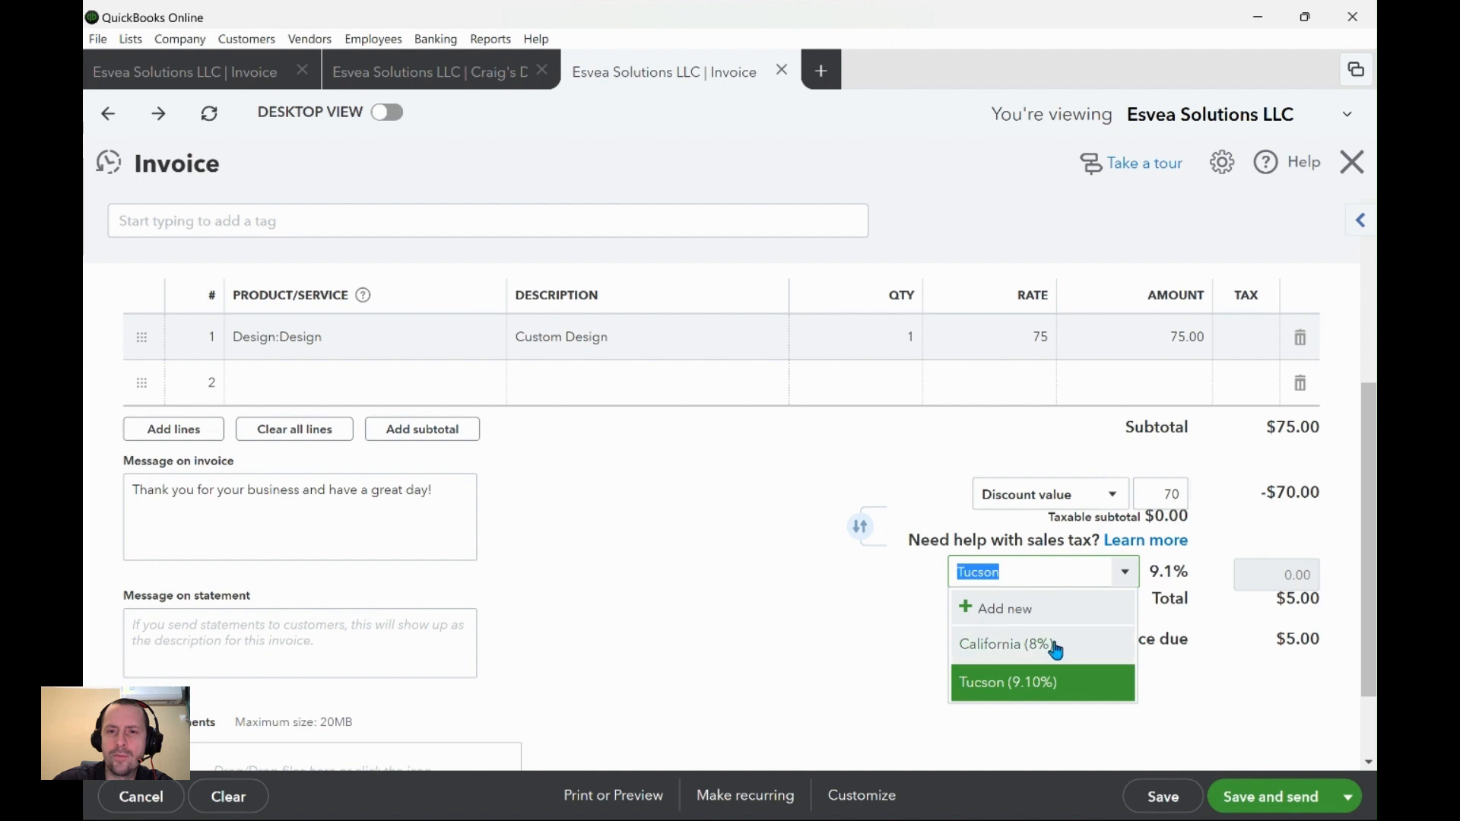
{"action": "left_click", "coordinate": [1055, 646]}
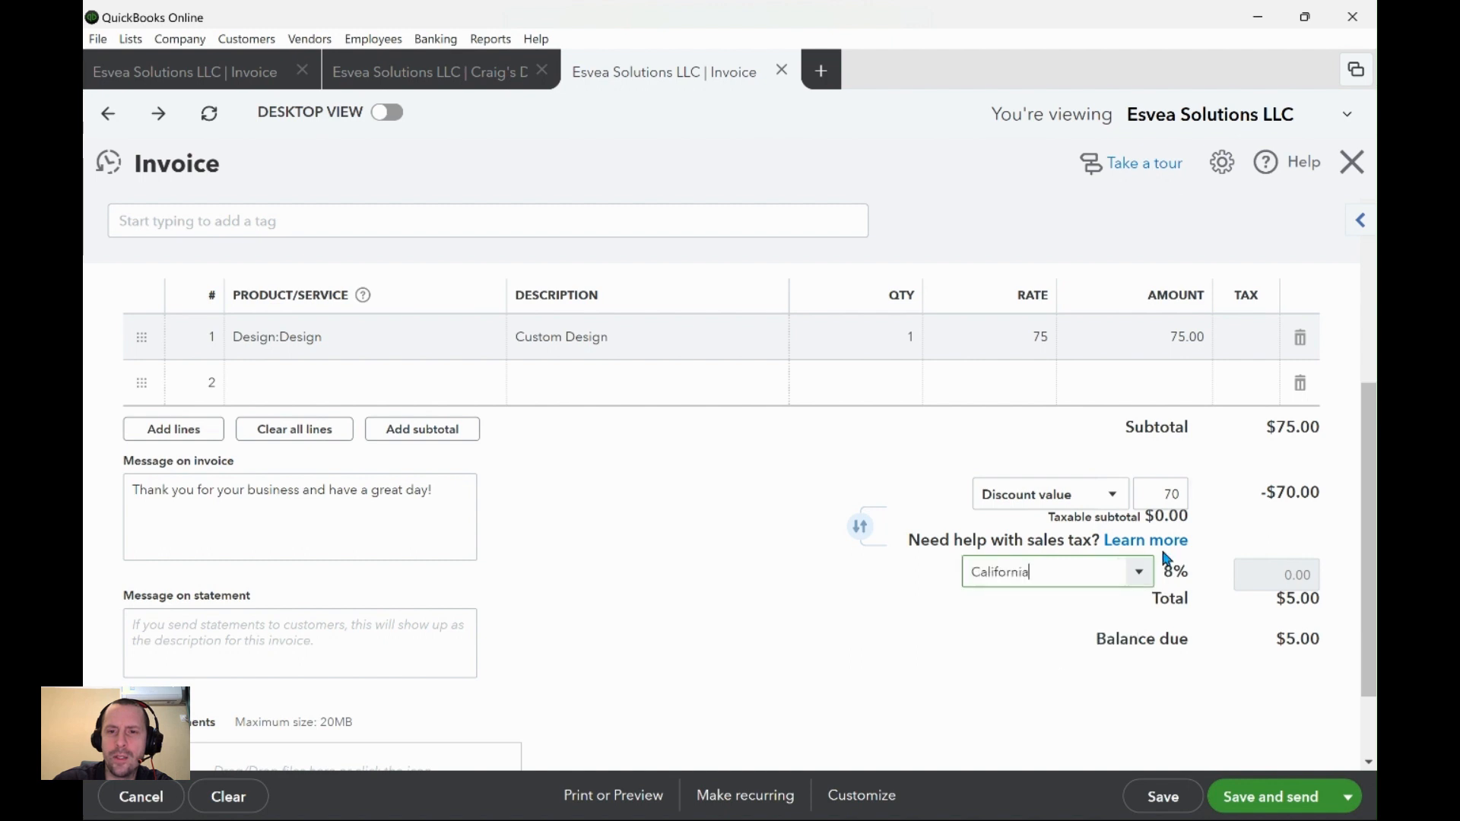
- Switch the discount back to Discount percent and clear its amount
{"action": "left_click", "coordinate": [1110, 499]}
{"action": "left_click", "coordinate": [1068, 540]}
{"action": "left_click", "coordinate": [1146, 495]}
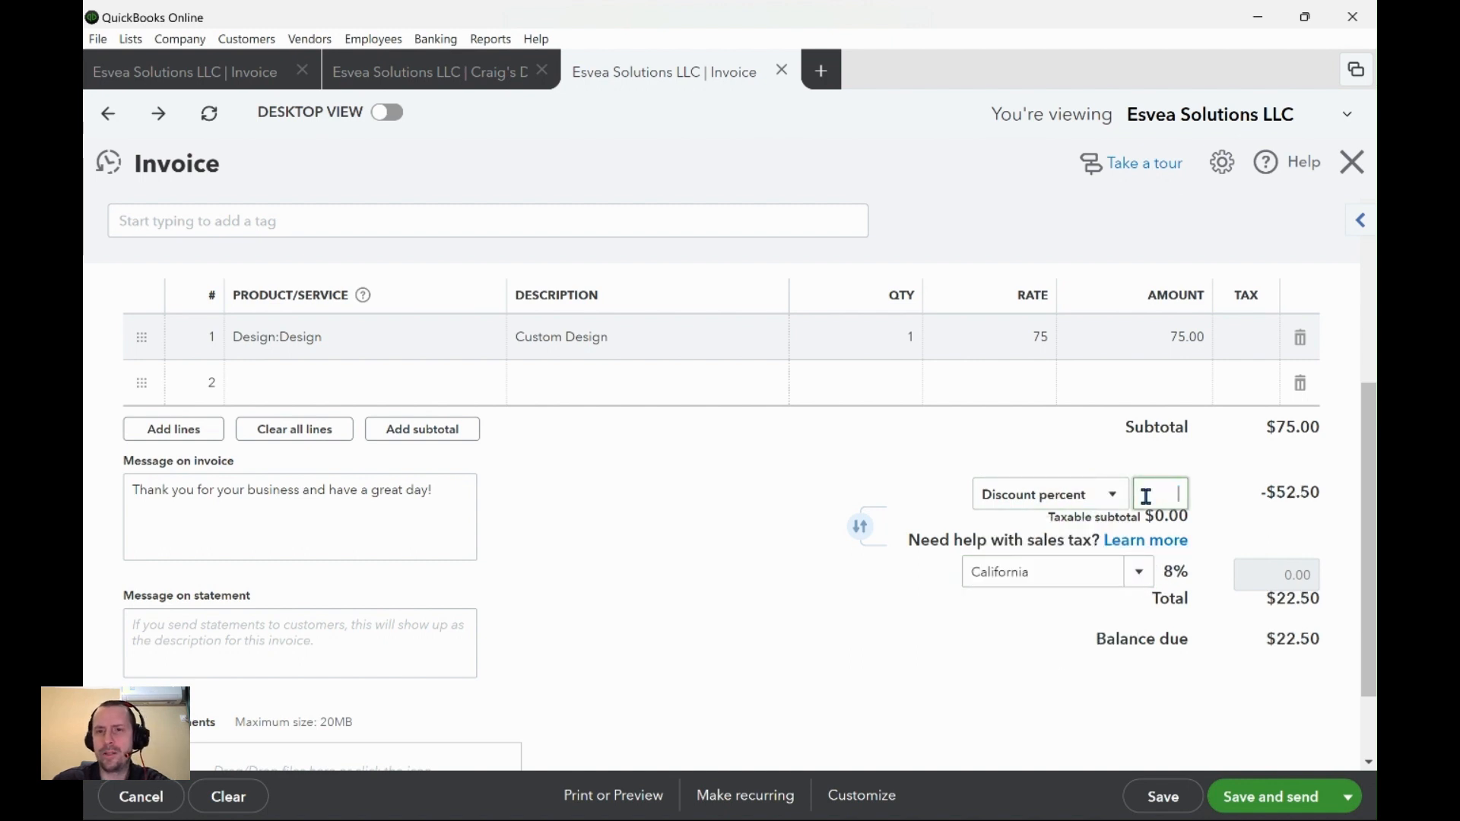
{"action": "left_click", "coordinate": [837, 606]}
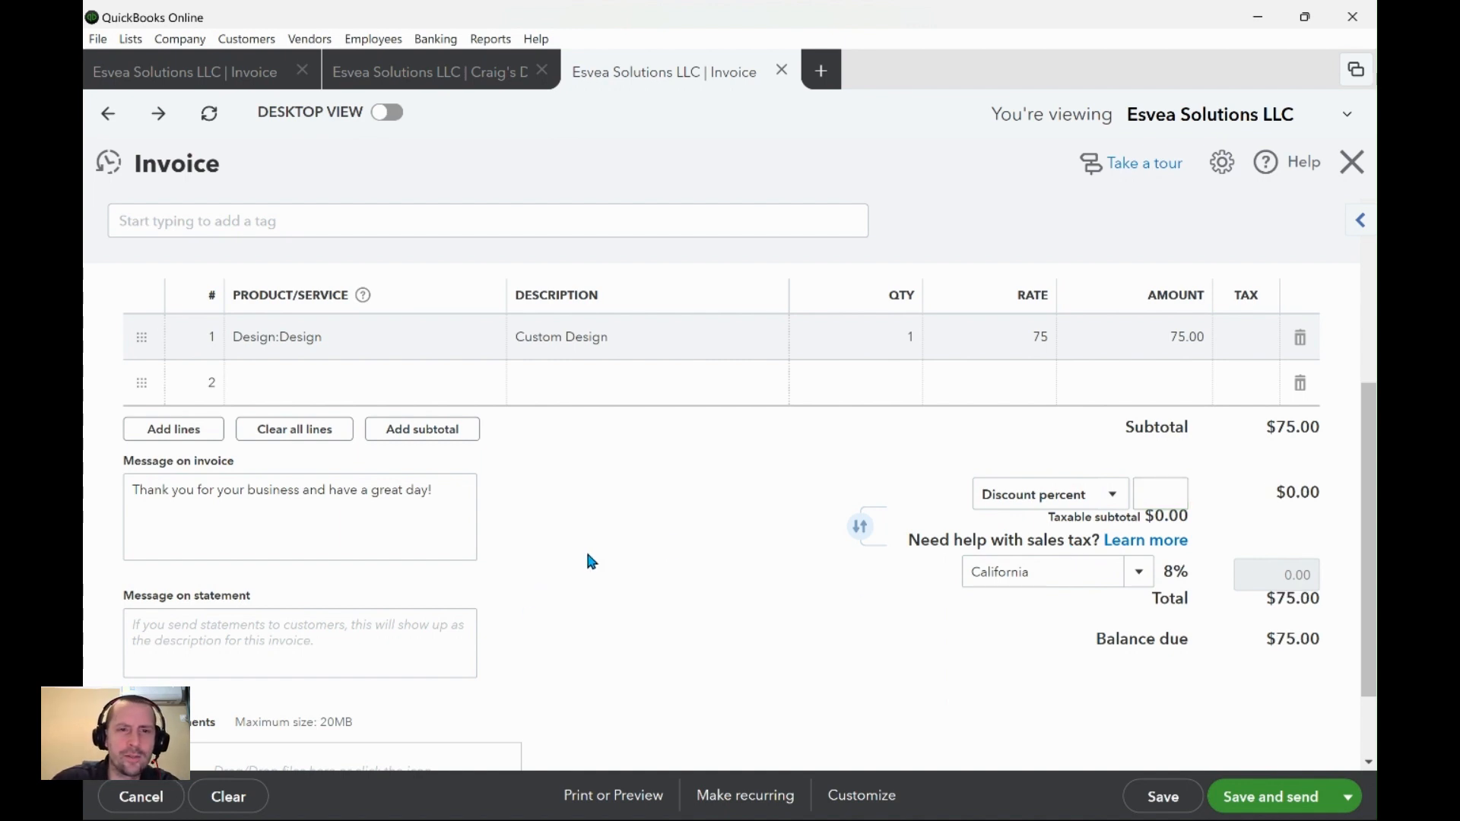
- Set the invoice's discount type to Discount value, leaving its amount blank
{"action": "scroll", "coordinate": [684, 559], "scroll_direction": "down", "scroll_amount": 2}
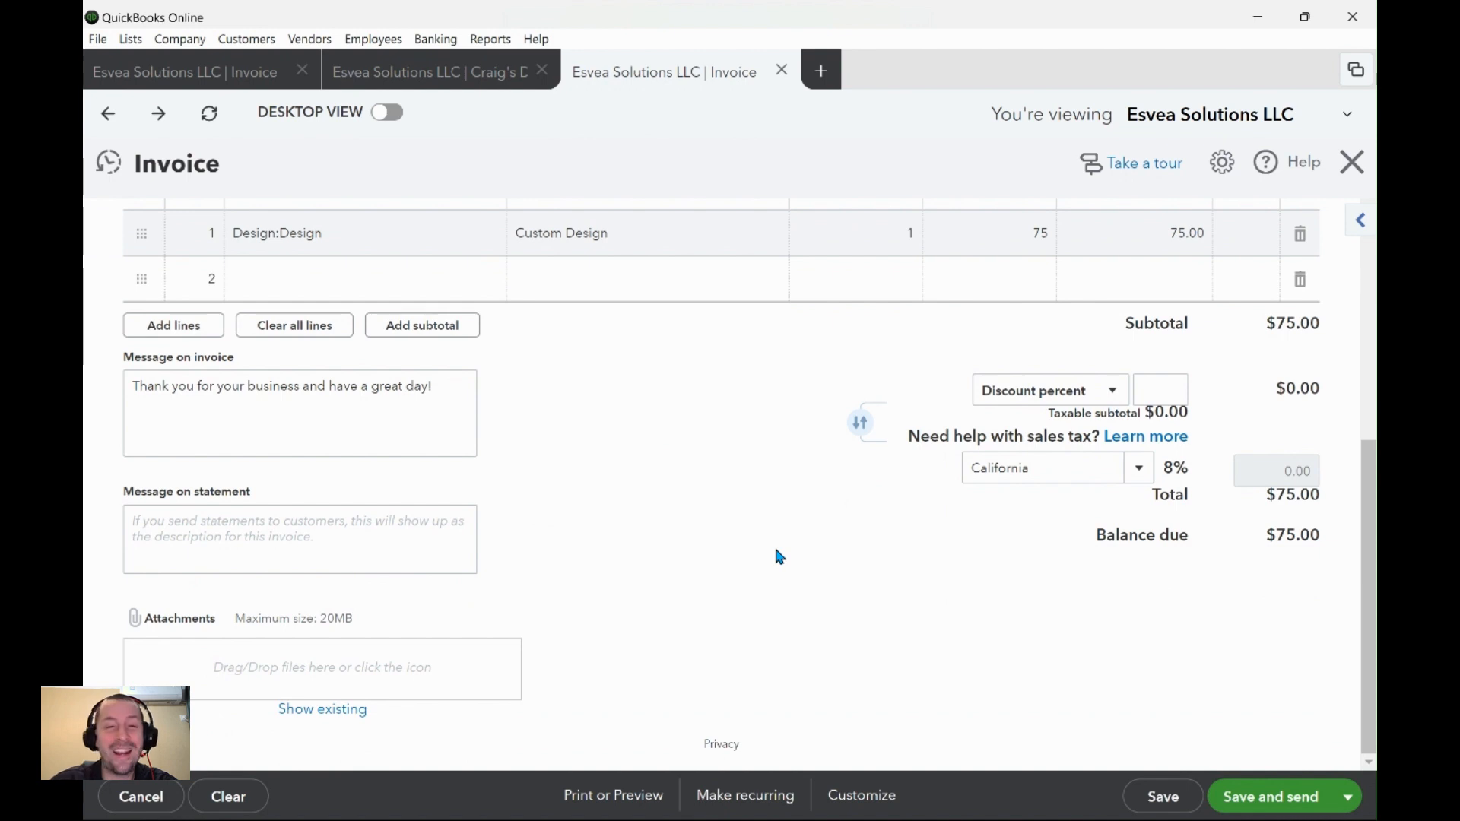
{"action": "scroll", "coordinate": [777, 552], "scroll_direction": "up", "scroll_amount": 5}
{"action": "scroll", "coordinate": [1132, 376], "scroll_direction": "down", "scroll_amount": 5}
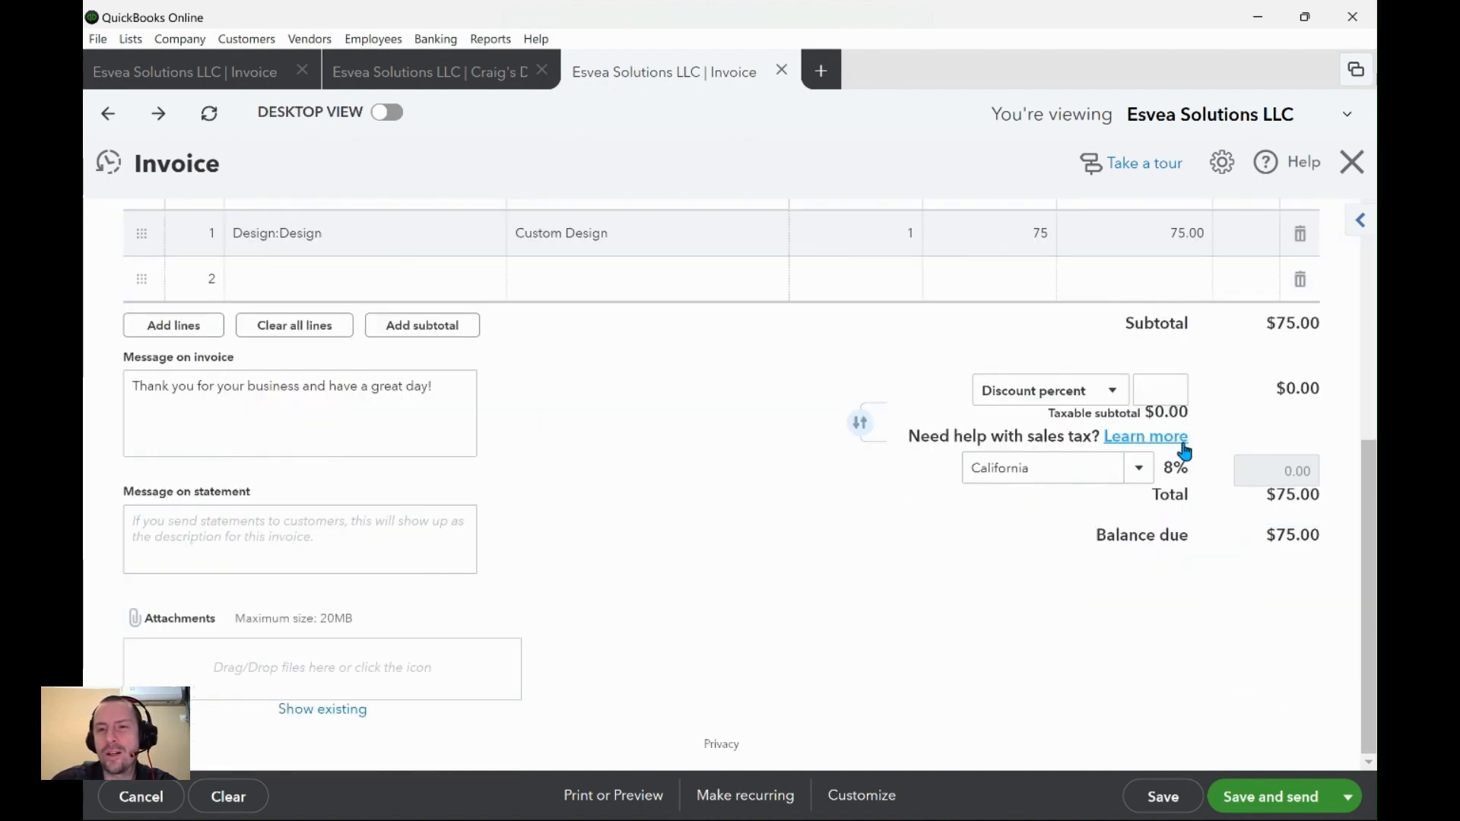
{"action": "left_click", "coordinate": [1080, 391]}
{"action": "left_click", "coordinate": [1064, 462]}
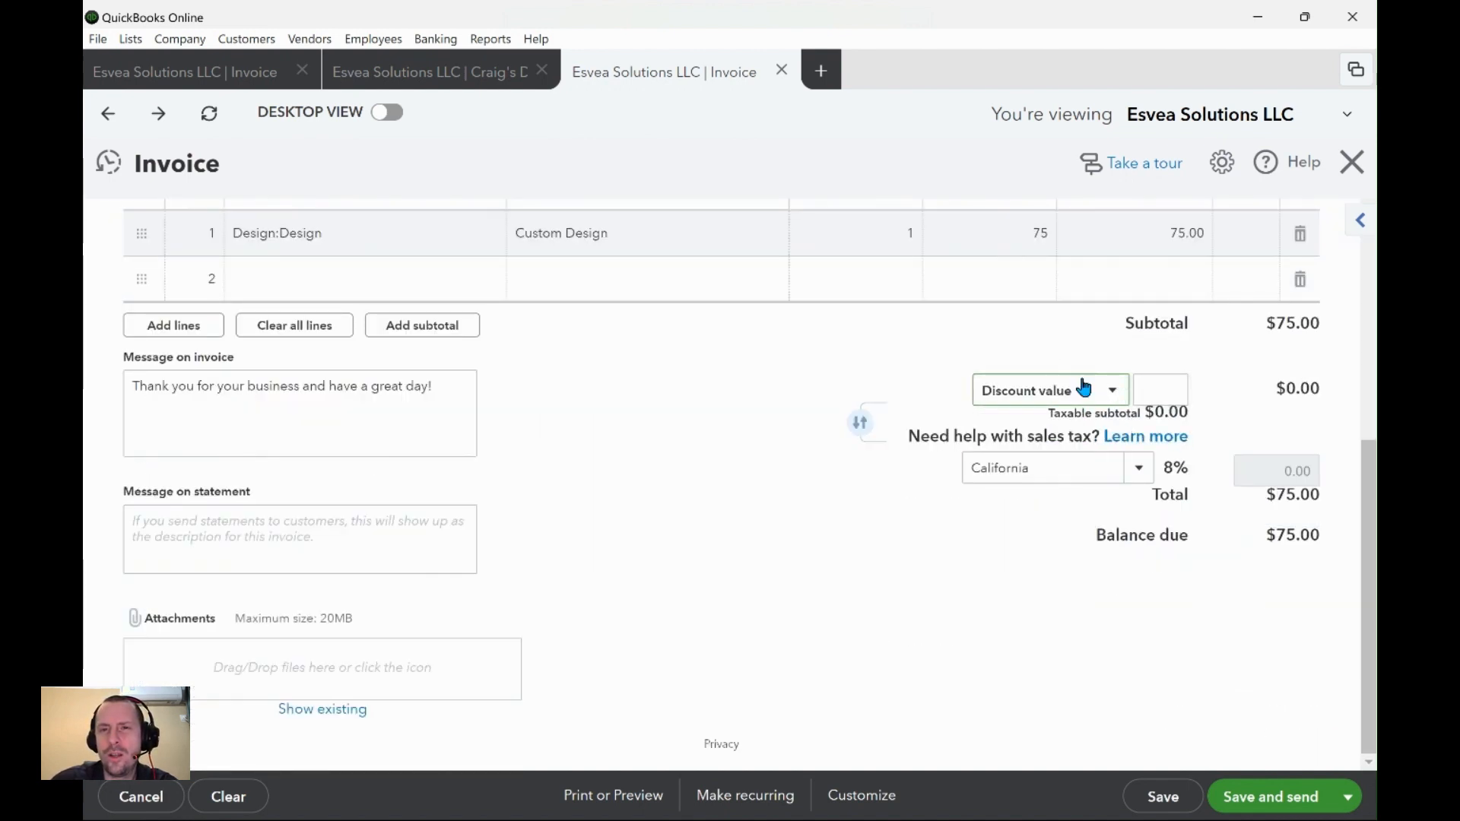
{"action": "left_click", "coordinate": [1173, 383]}
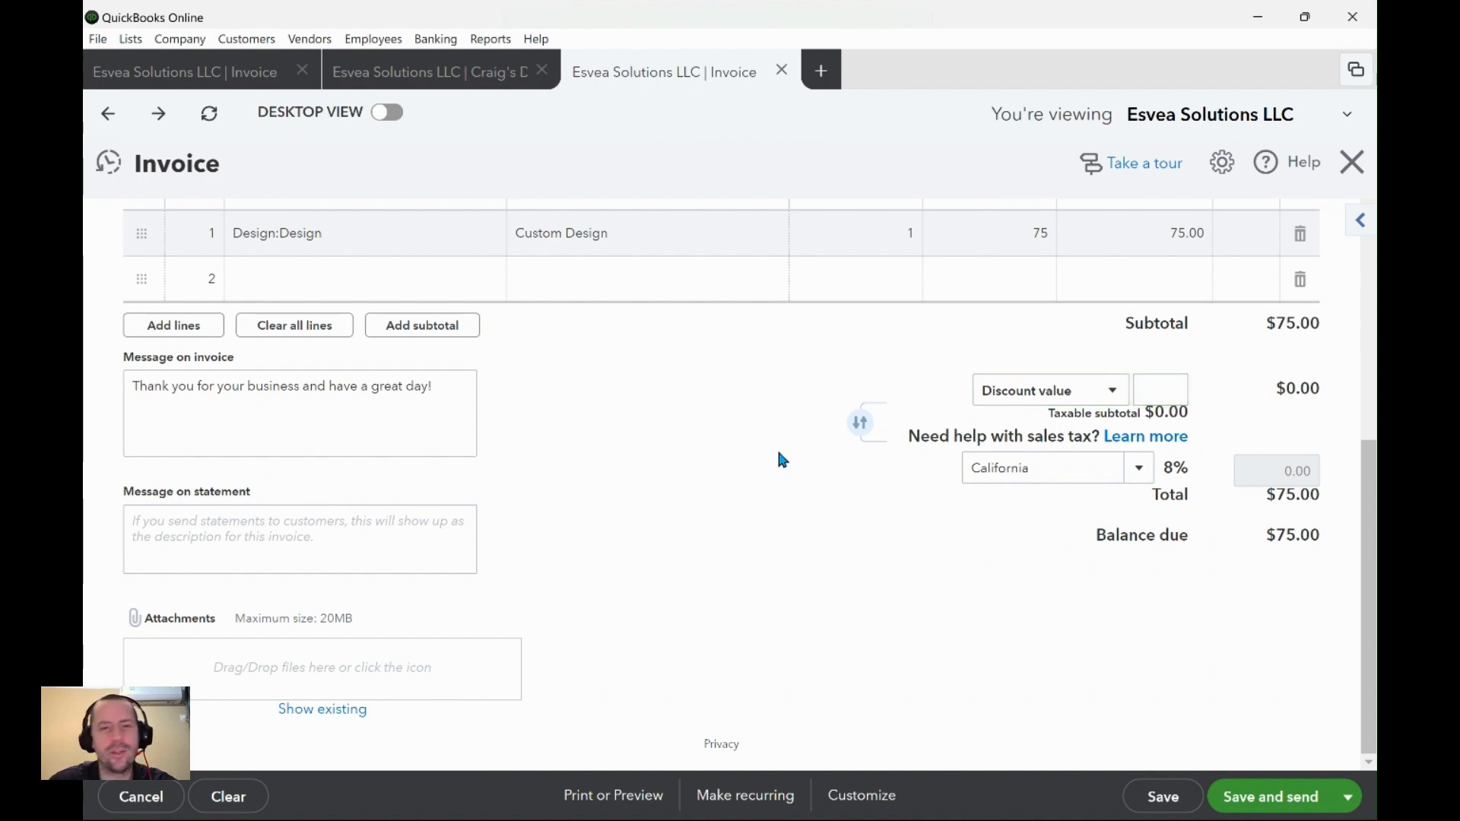
- Review the filled-in invoice from its customer details and dates down to its line items and totals
{"action": "scroll", "coordinate": [783, 460], "scroll_direction": "up", "scroll_amount": 4}
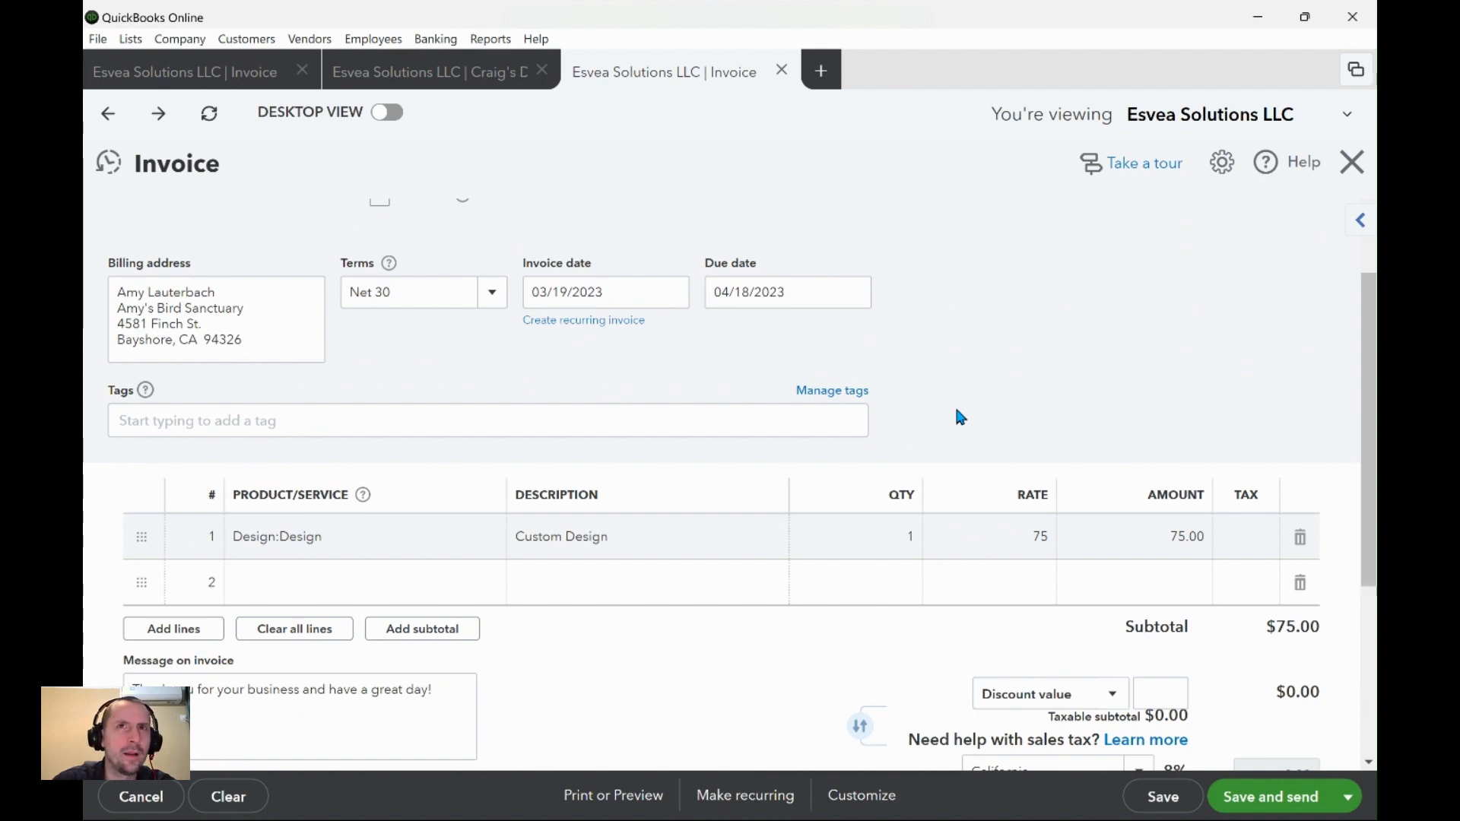
{"action": "scroll", "coordinate": [960, 417], "scroll_direction": "down", "scroll_amount": 1}
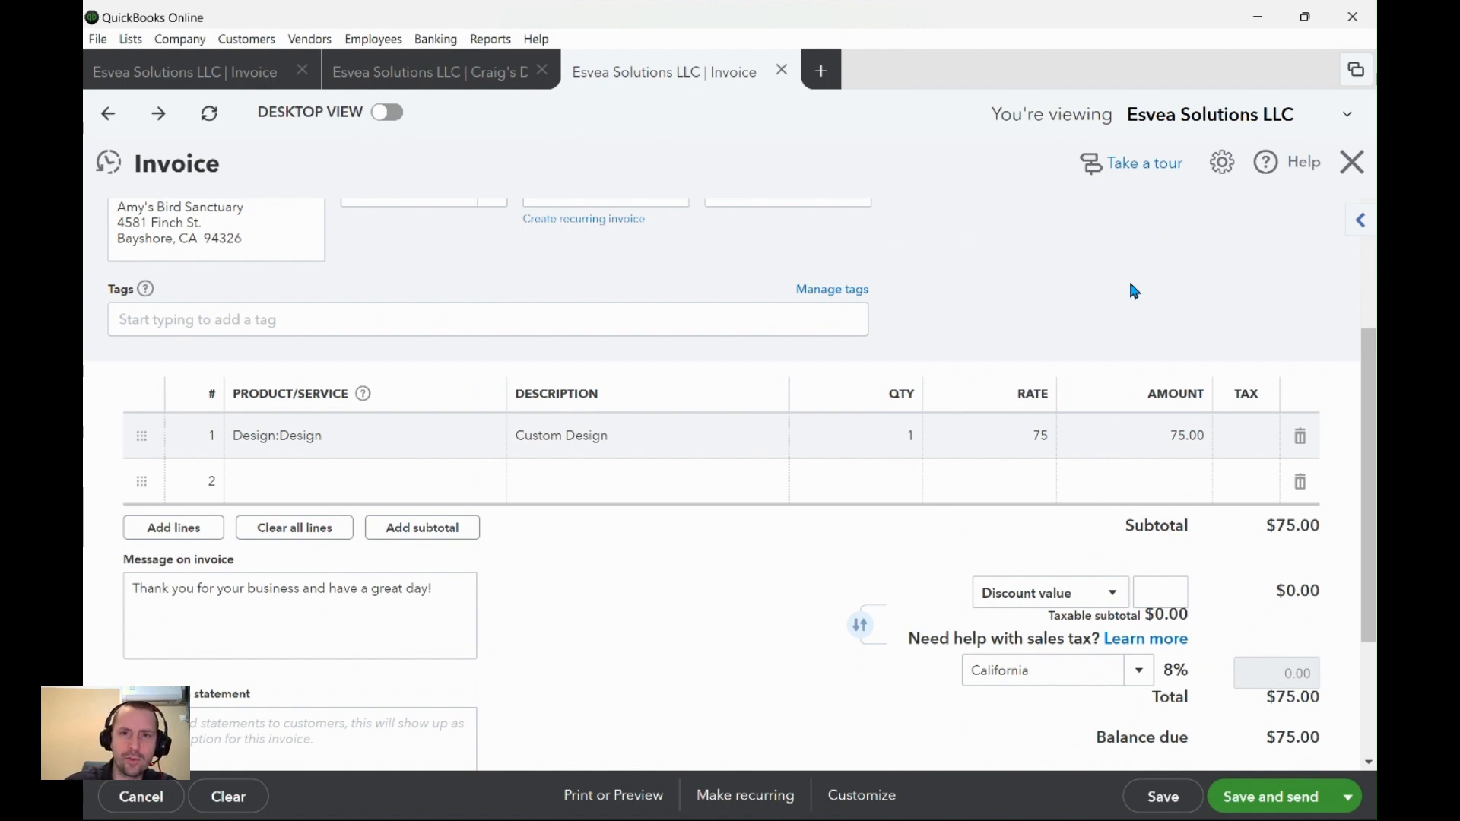
{"action": "scroll", "coordinate": [1132, 289], "scroll_direction": "up", "scroll_amount": 2}
{"action": "scroll", "coordinate": [1080, 365], "scroll_direction": "down", "scroll_amount": 1}
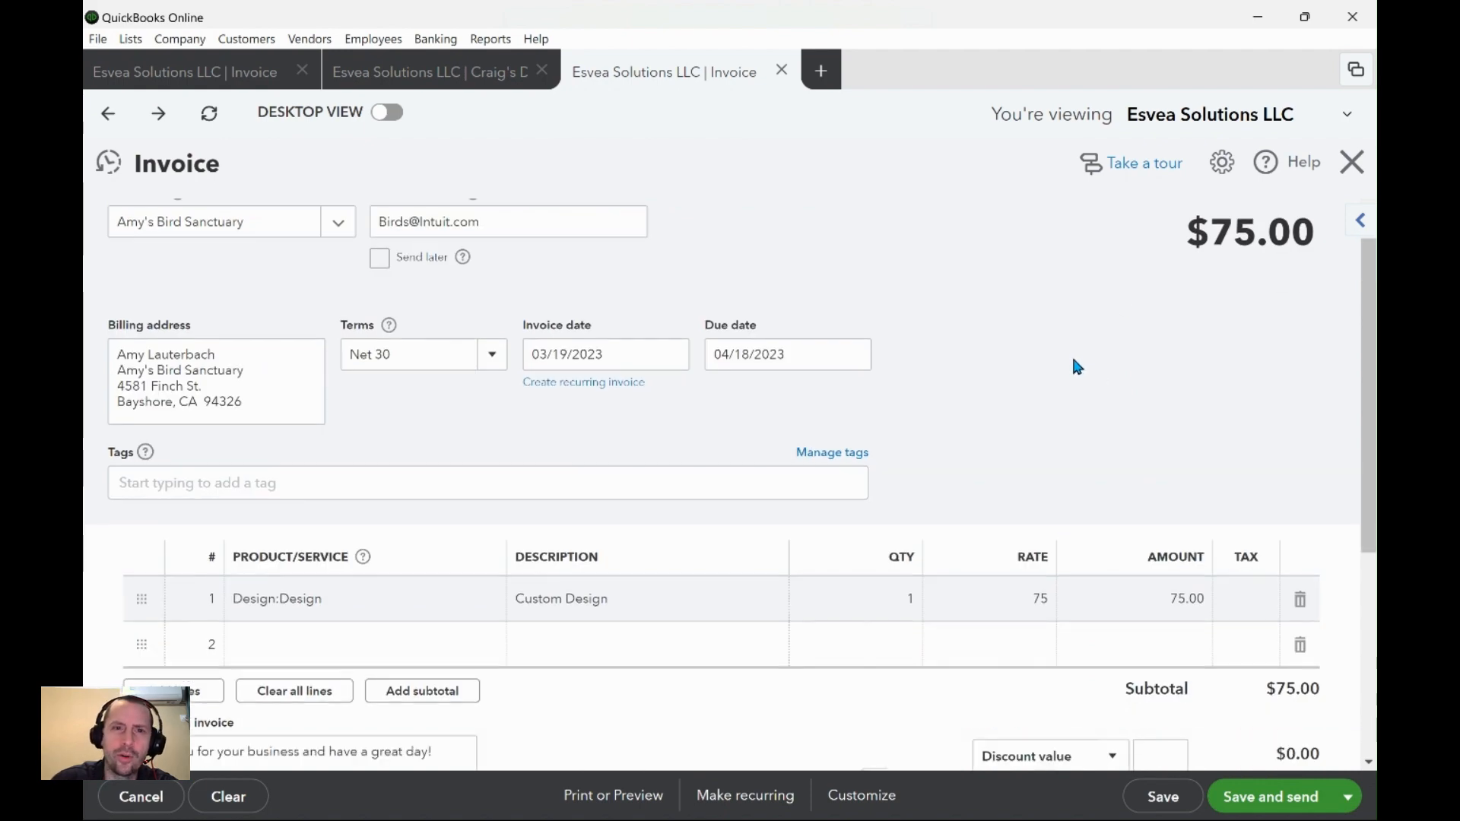
{"action": "scroll", "coordinate": [1068, 334], "scroll_direction": "down", "scroll_amount": 1}
{"action": "scroll", "coordinate": [1065, 327], "scroll_direction": "down", "scroll_amount": 3}
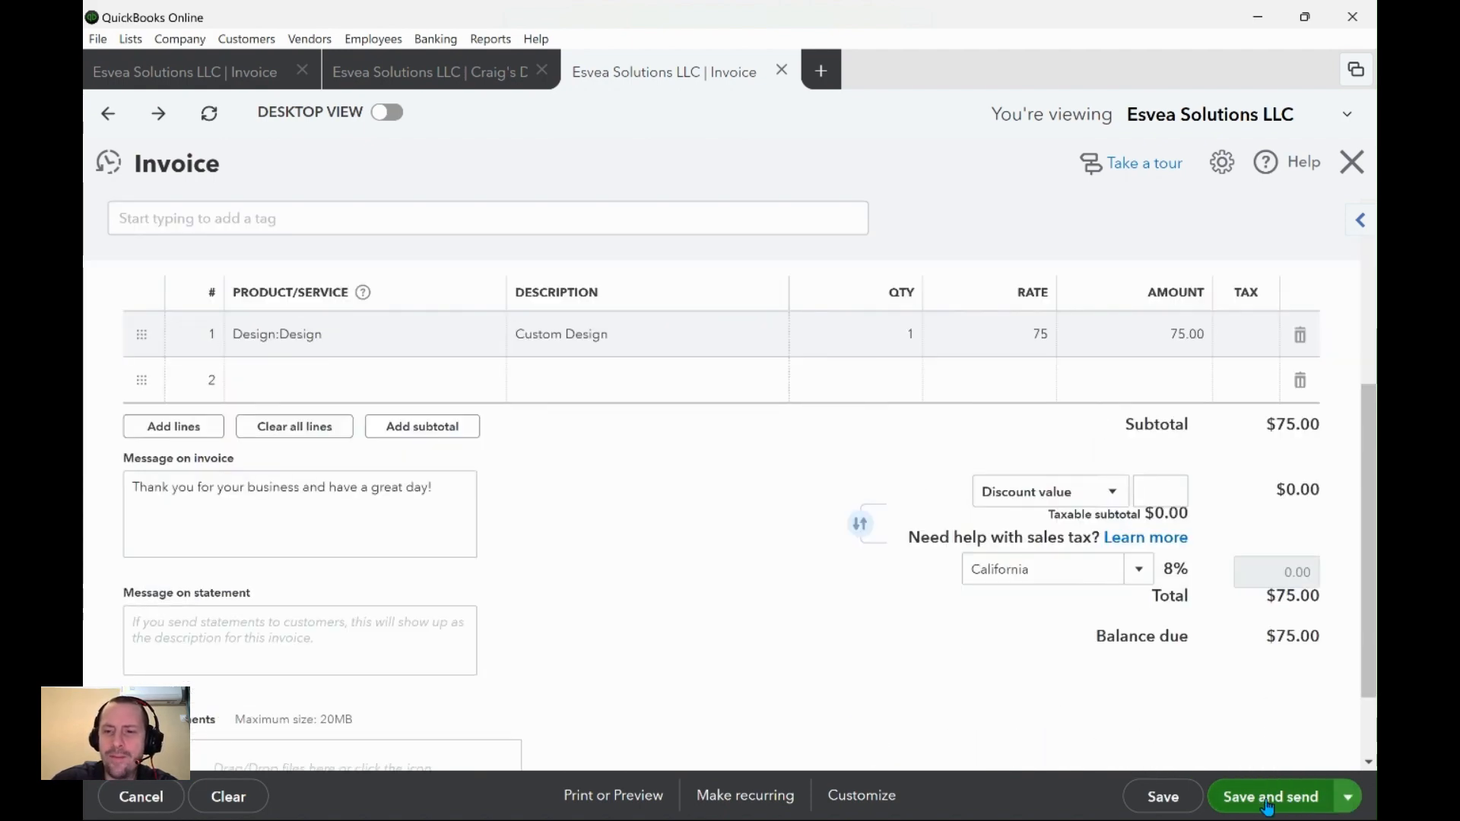
- Look over the alternative ways to save the invoice: save and new, save and close, or save and share link
{"action": "left_click", "coordinate": [1348, 796]}
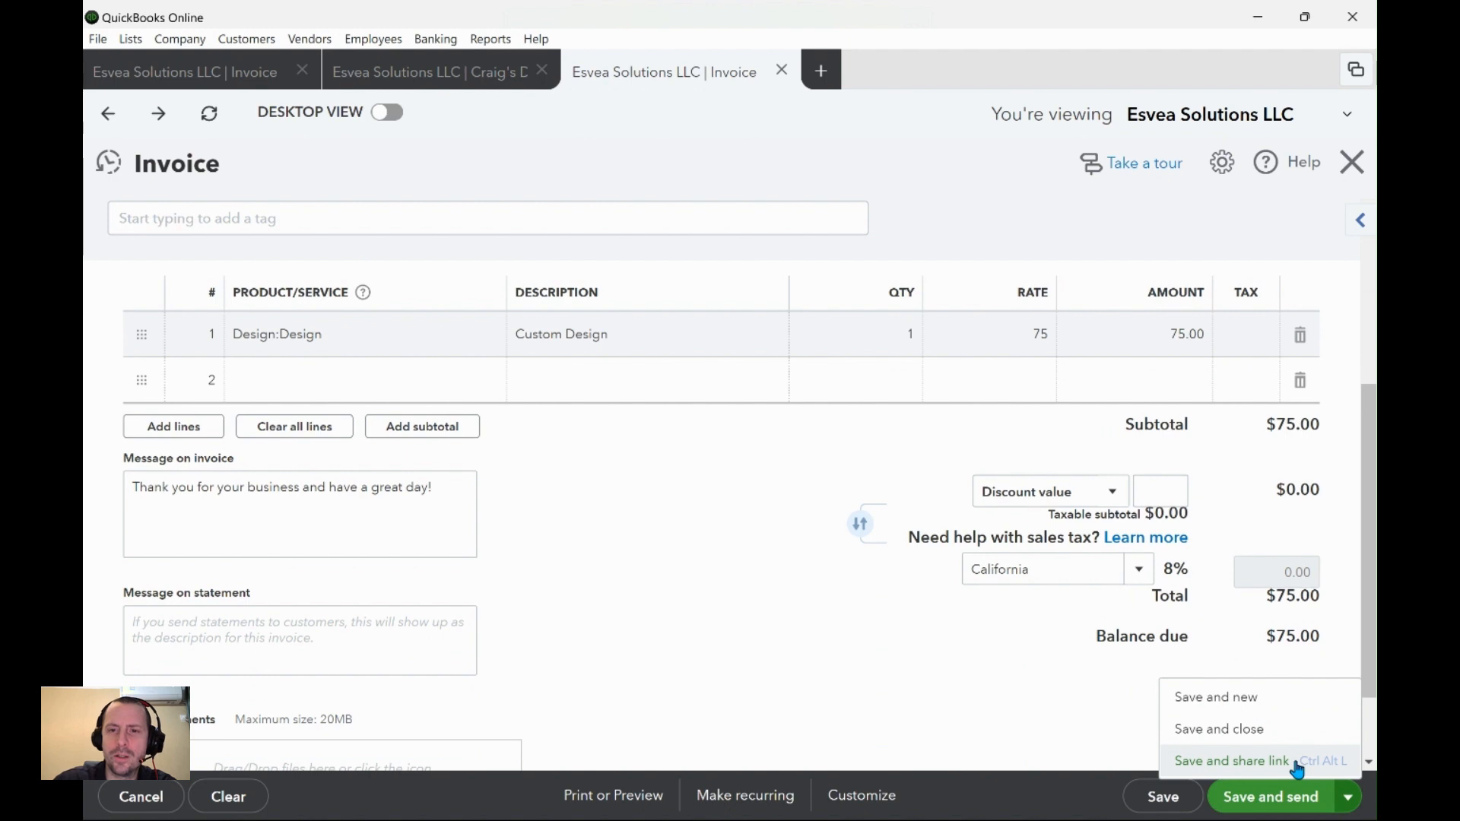
{"action": "left_click", "coordinate": [1106, 669]}
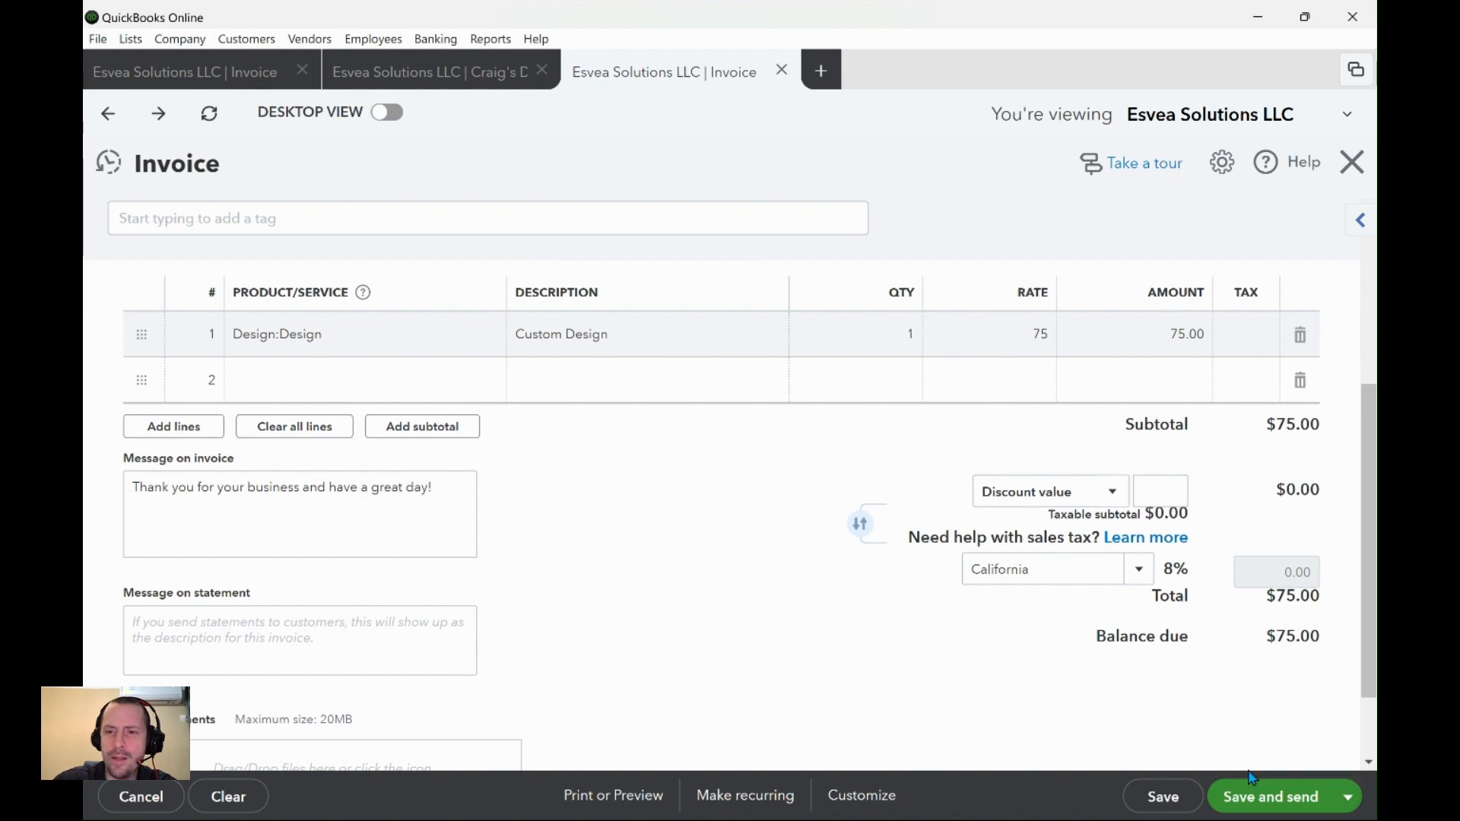
{"action": "left_click", "coordinate": [1344, 796]}
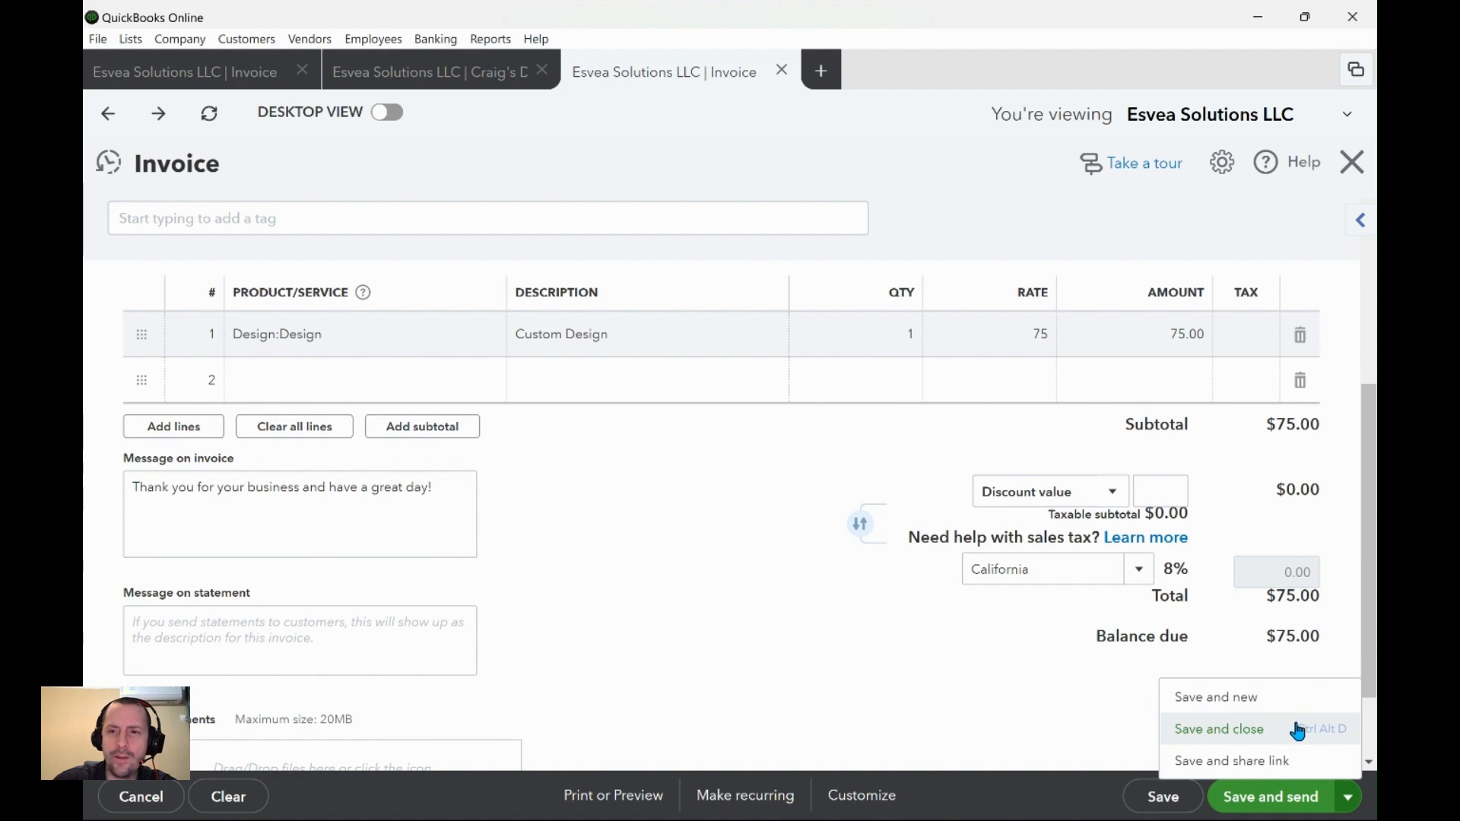
- Check the Design income entries in the Transaction Report and return to the invoice
{"action": "scroll", "coordinate": [749, 664], "scroll_direction": "up", "scroll_amount": 4}
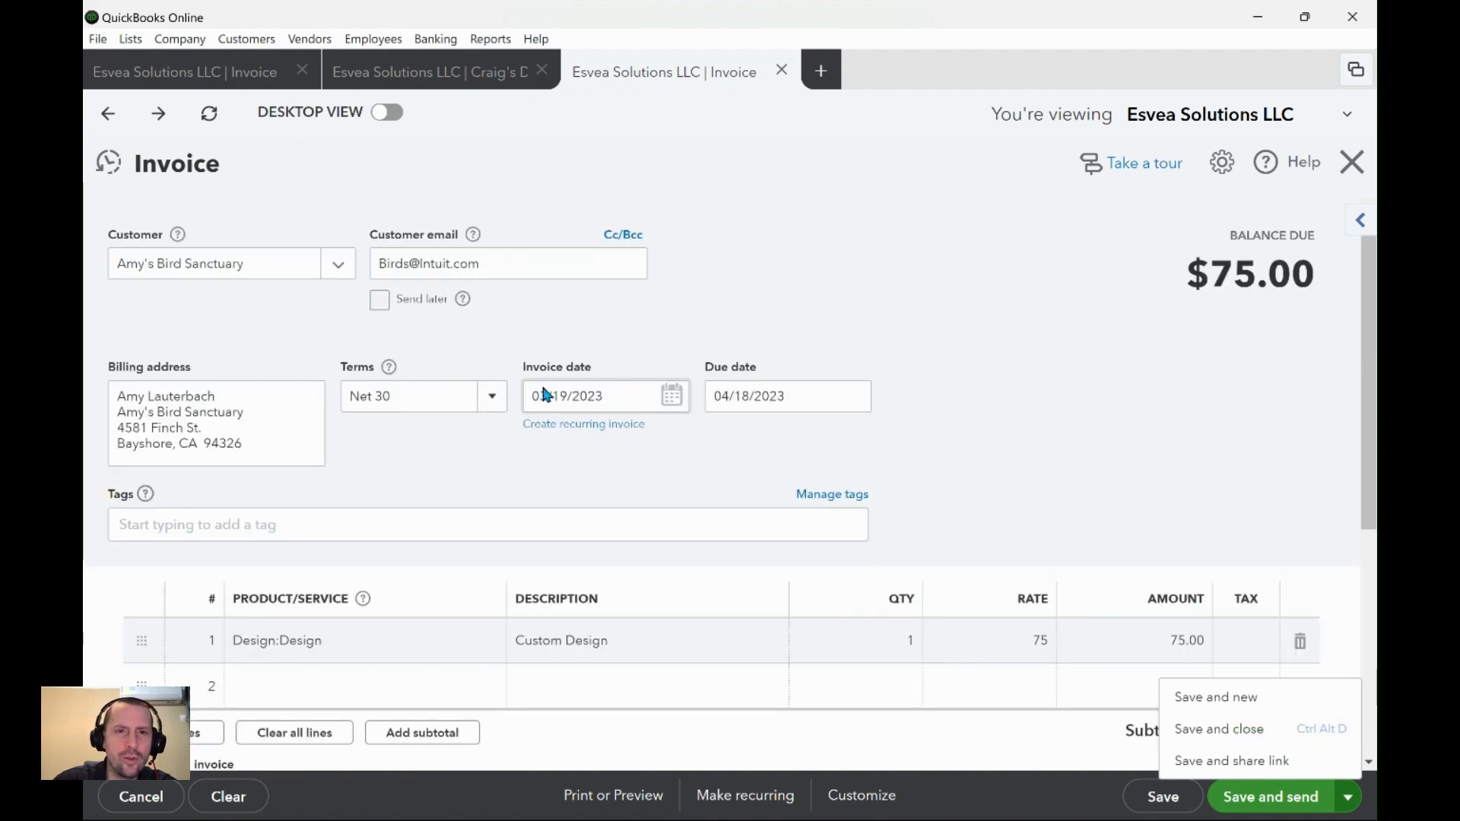
{"action": "left_click", "coordinate": [433, 73]}
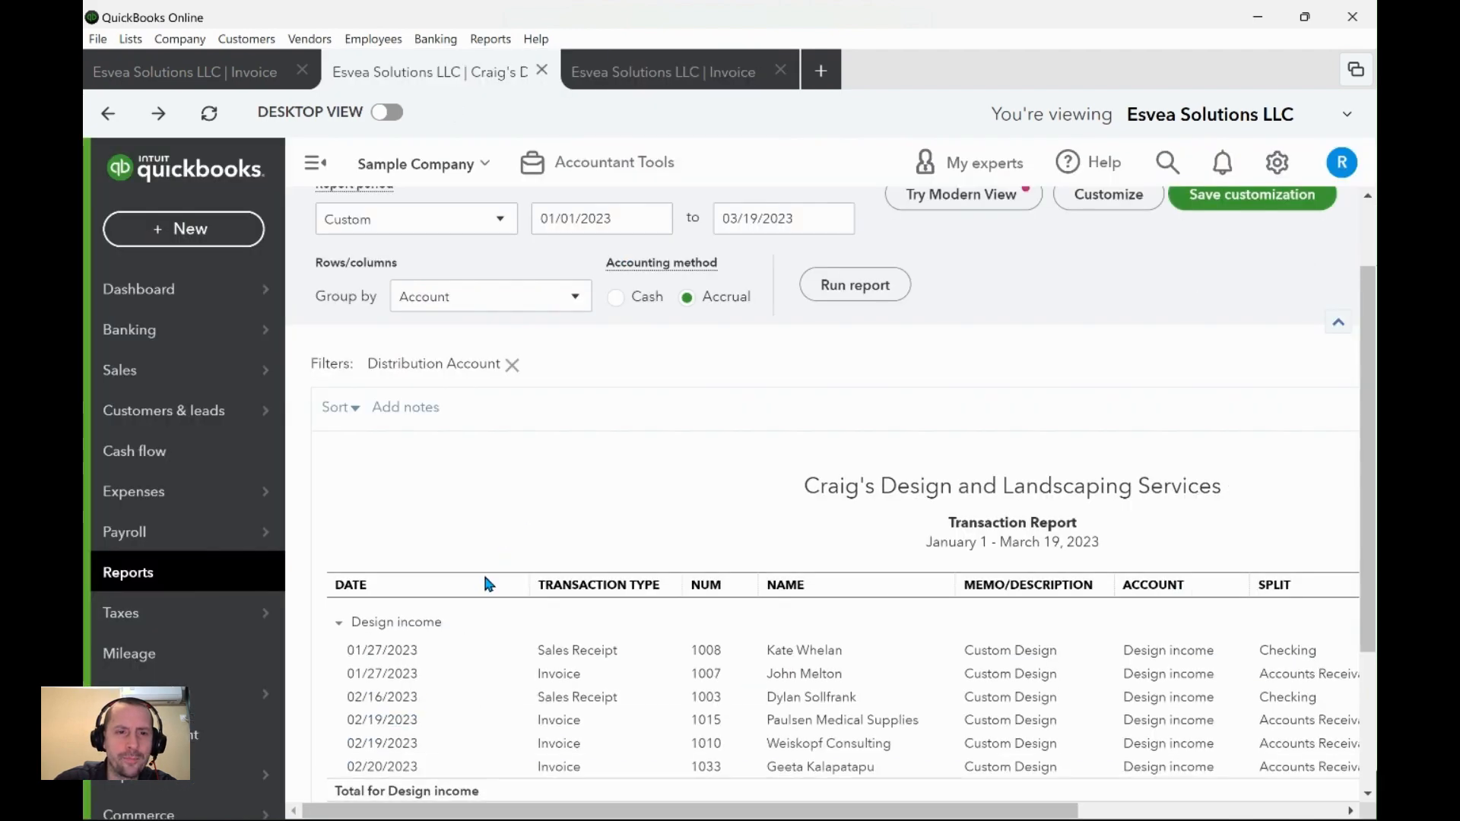
{"action": "scroll", "coordinate": [487, 593], "scroll_direction": "down", "scroll_amount": 3}
{"action": "left_click", "coordinate": [676, 82]}
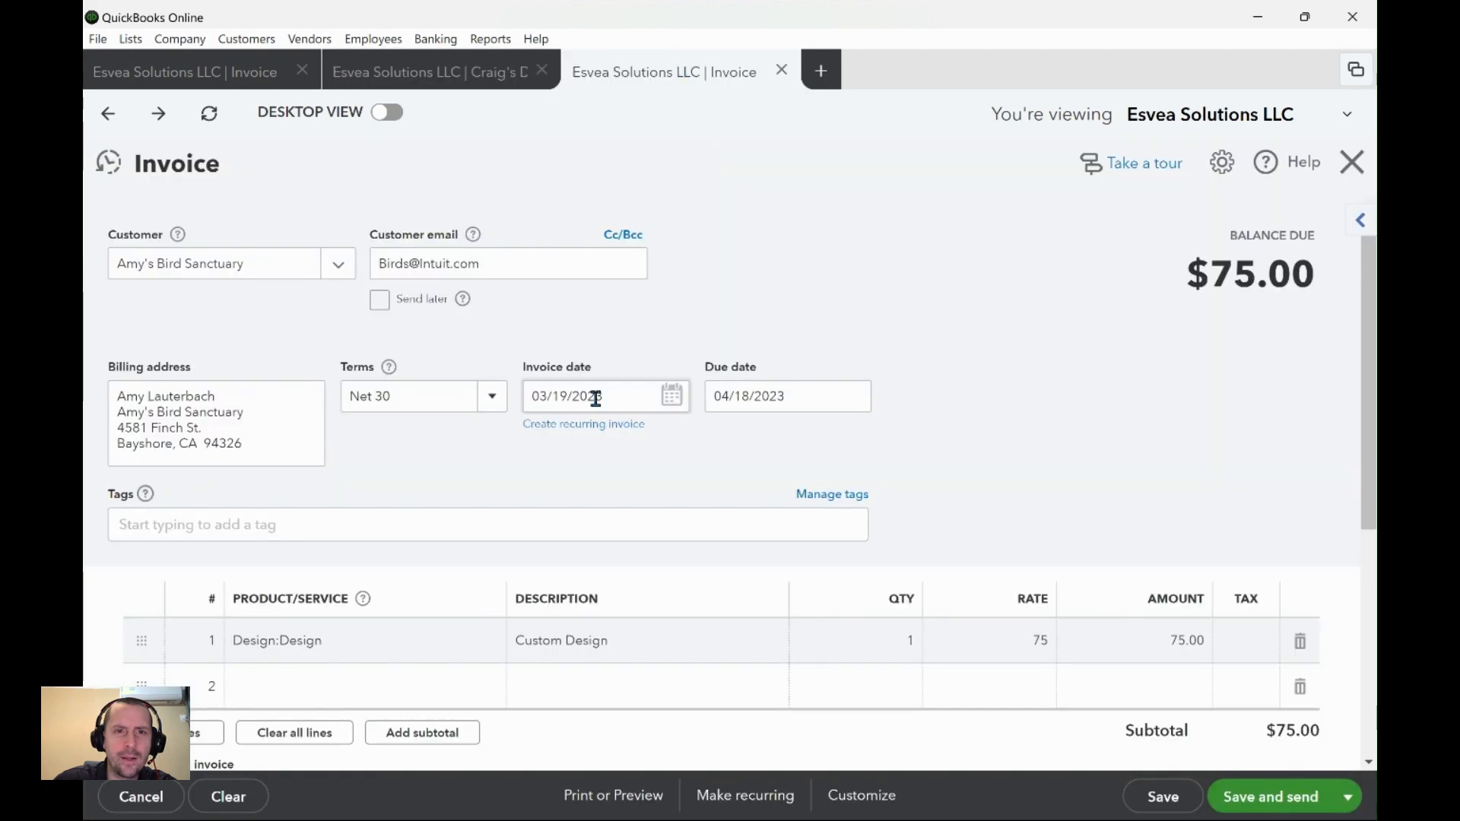
- Set the invoice date to 03/18/2023, and save and close the invoice
{"action": "left_click", "coordinate": [669, 396]}
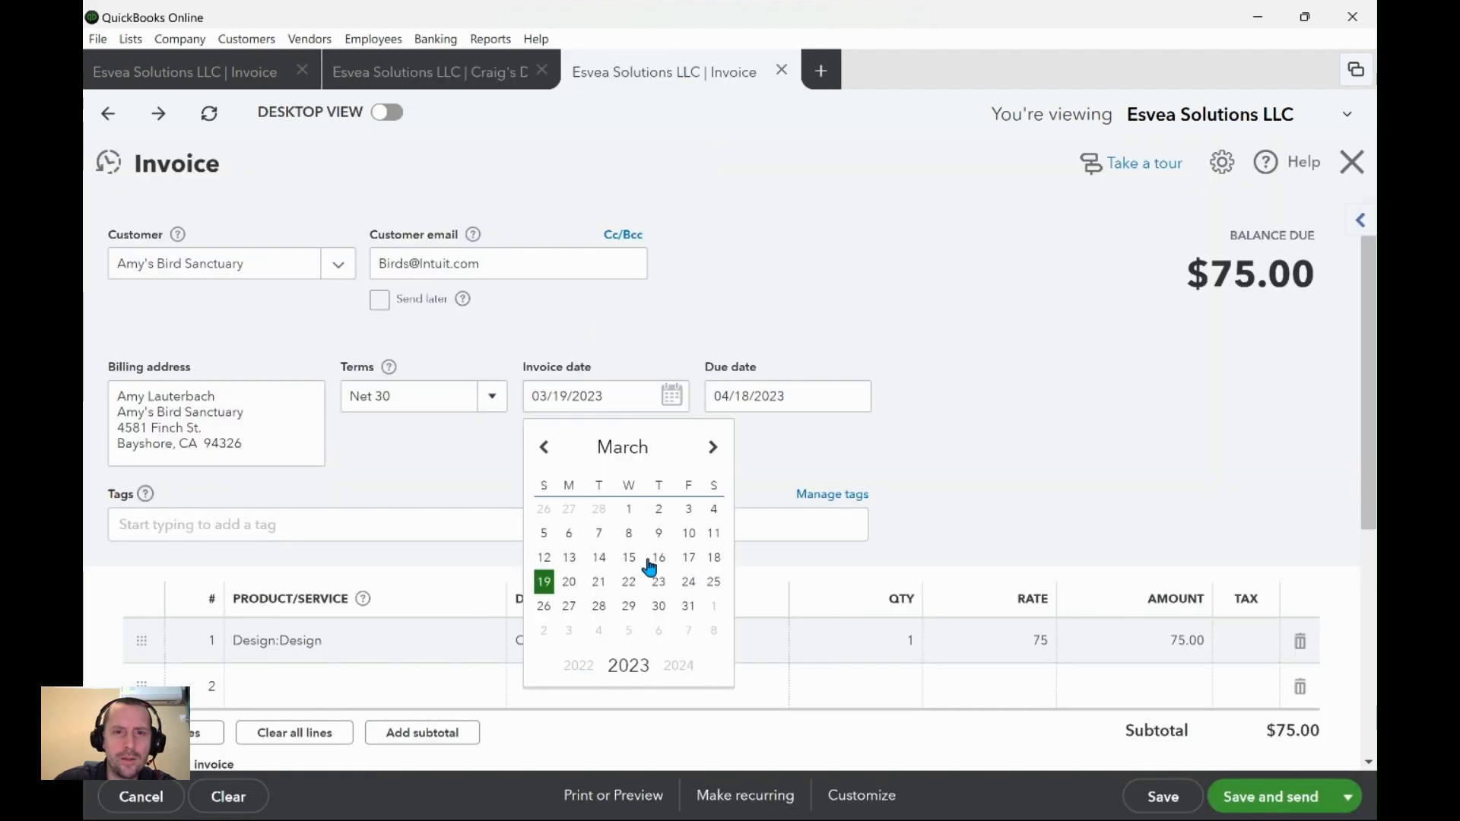
{"action": "left_click", "coordinate": [713, 559]}
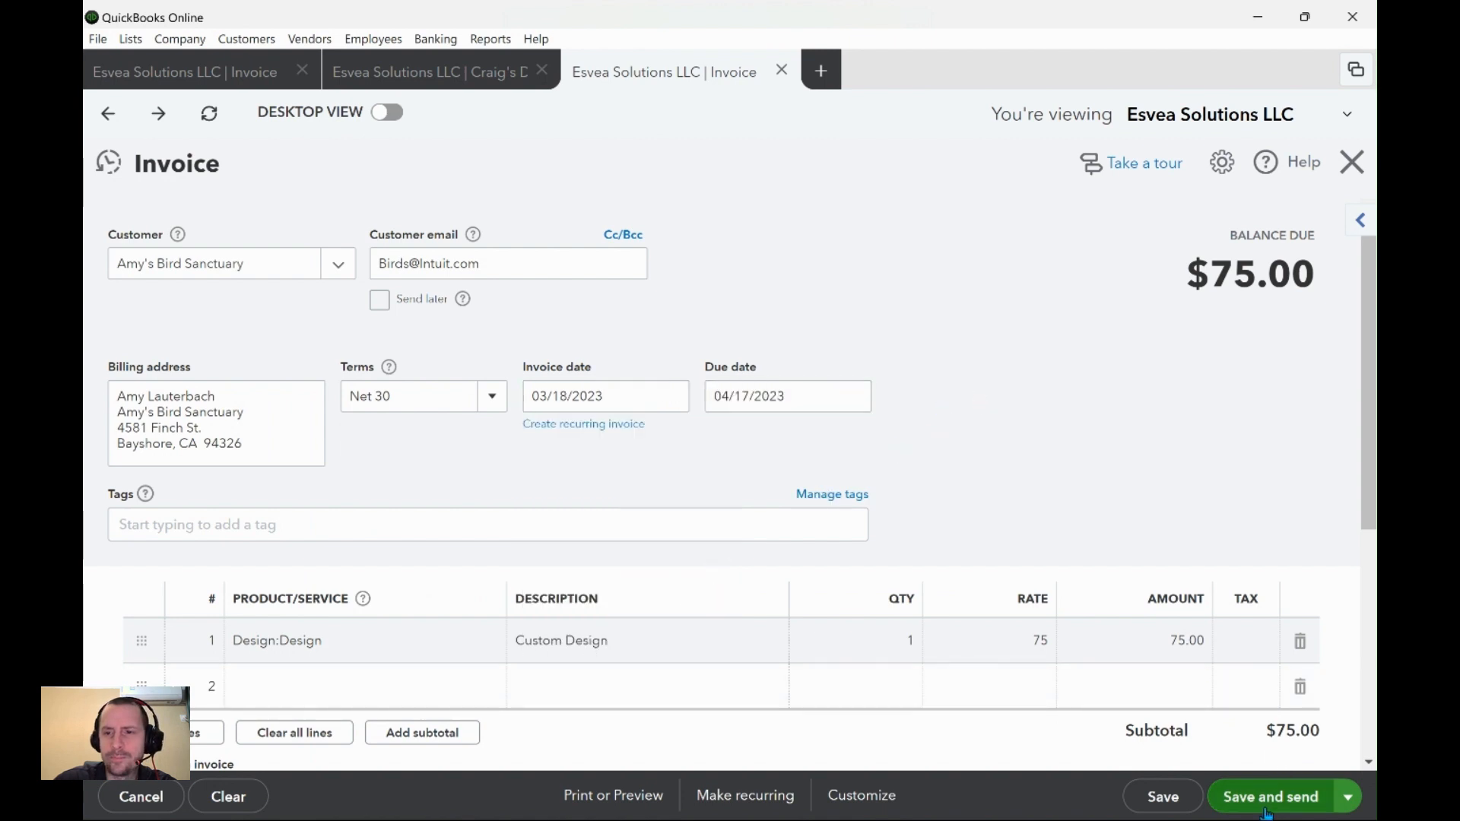
{"action": "left_click", "coordinate": [1351, 800]}
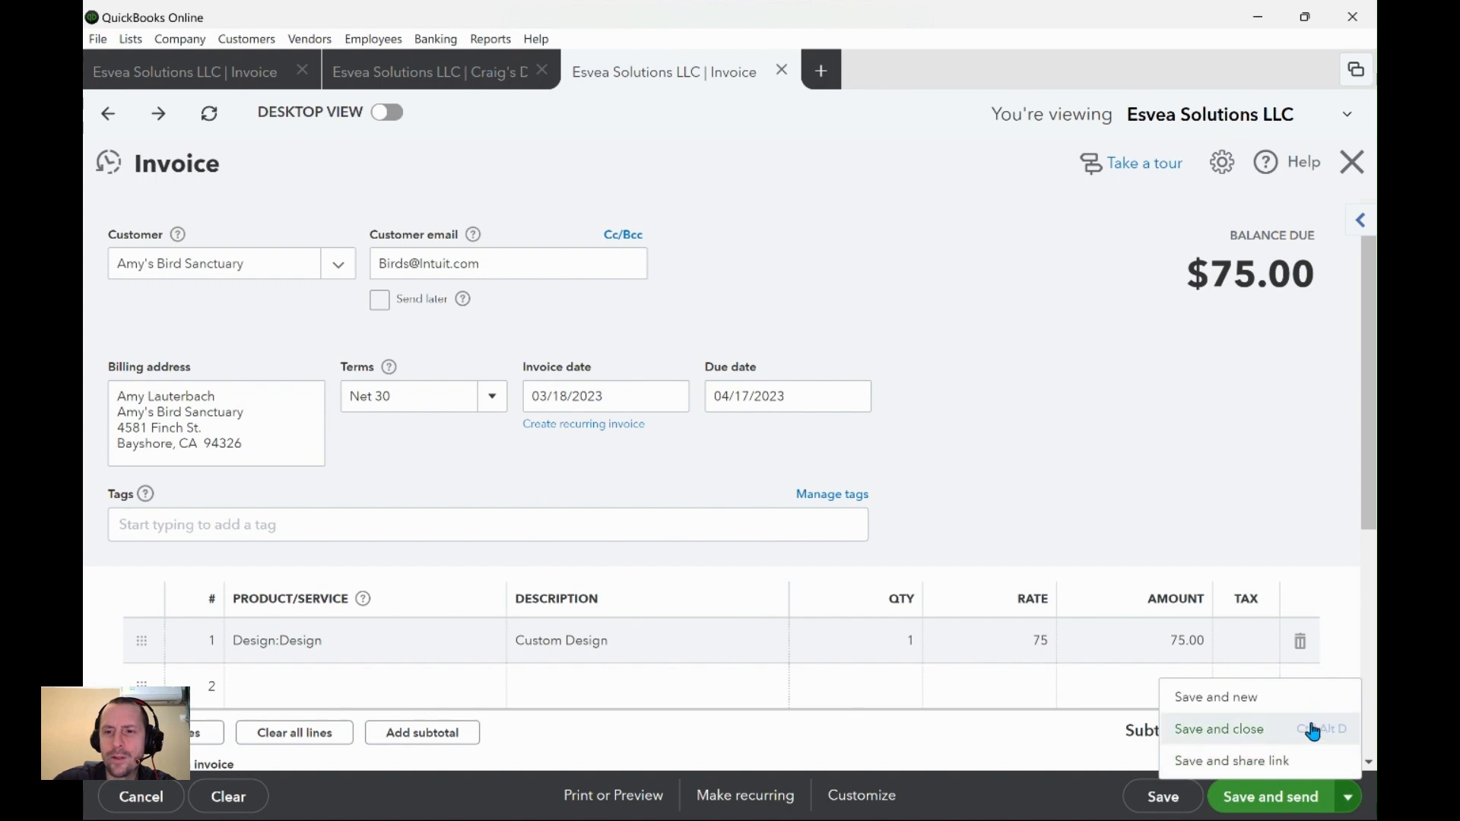
{"action": "left_click", "coordinate": [1310, 731]}
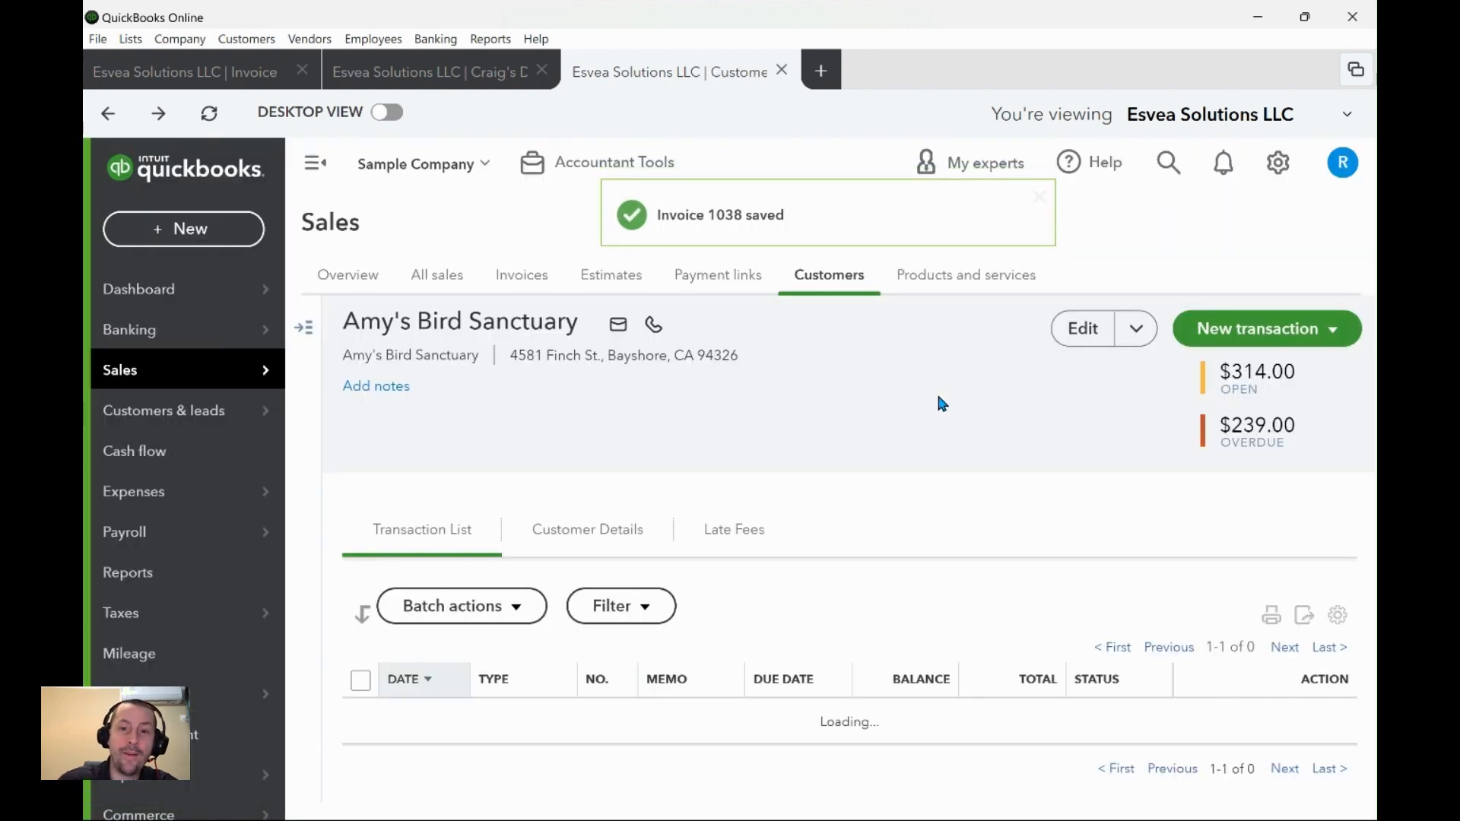
- Review Amy's Bird Sanctuary's balances and transaction list, including the further actions offered for the 03/18/2023 invoice
{"action": "scroll", "coordinate": [936, 397], "scroll_direction": "down", "scroll_amount": 3}
{"action": "scroll", "coordinate": [961, 403], "scroll_direction": "up", "scroll_amount": 1}
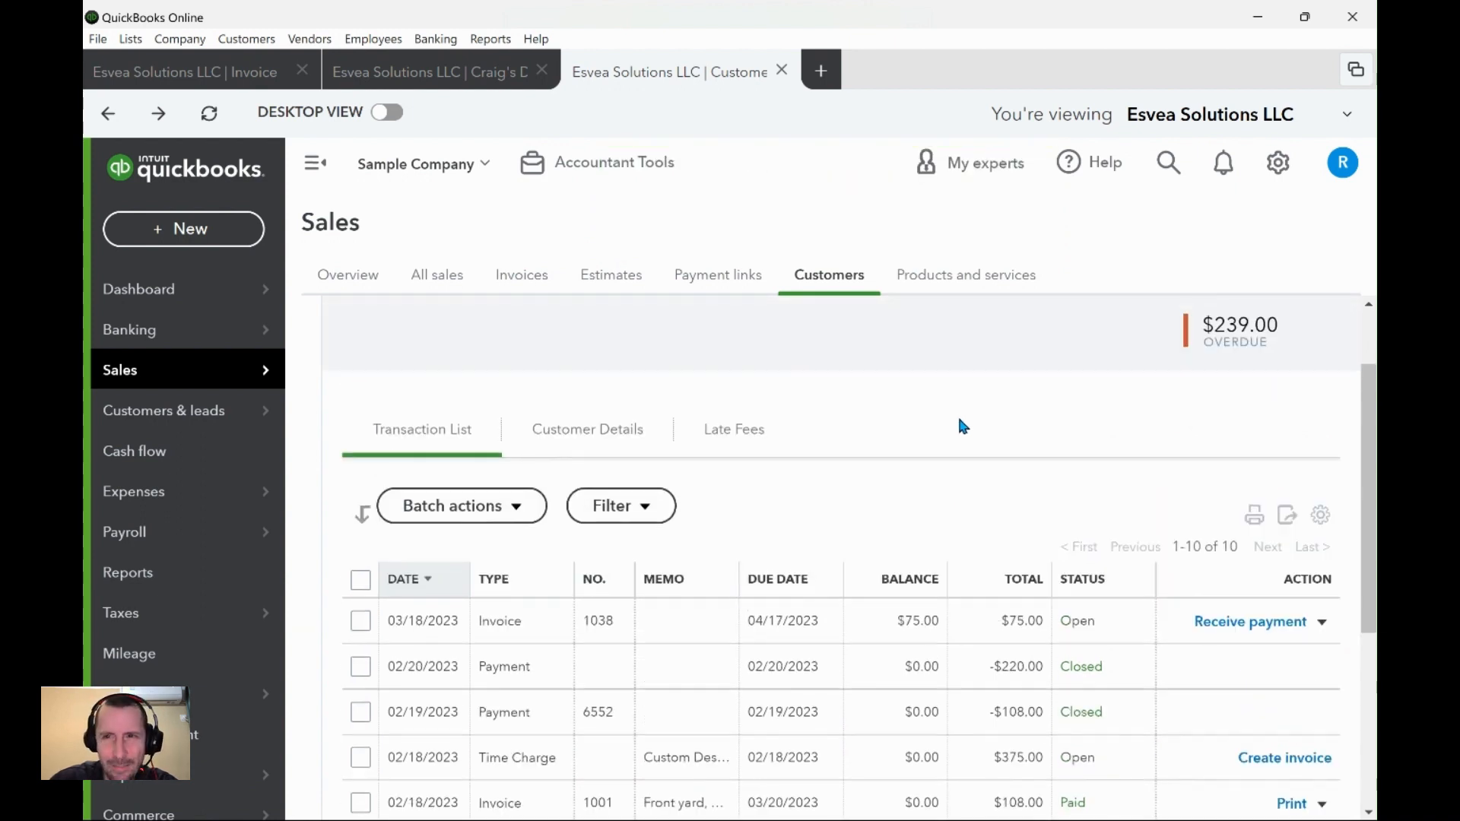
{"action": "scroll", "coordinate": [959, 420], "scroll_direction": "up", "scroll_amount": 1}
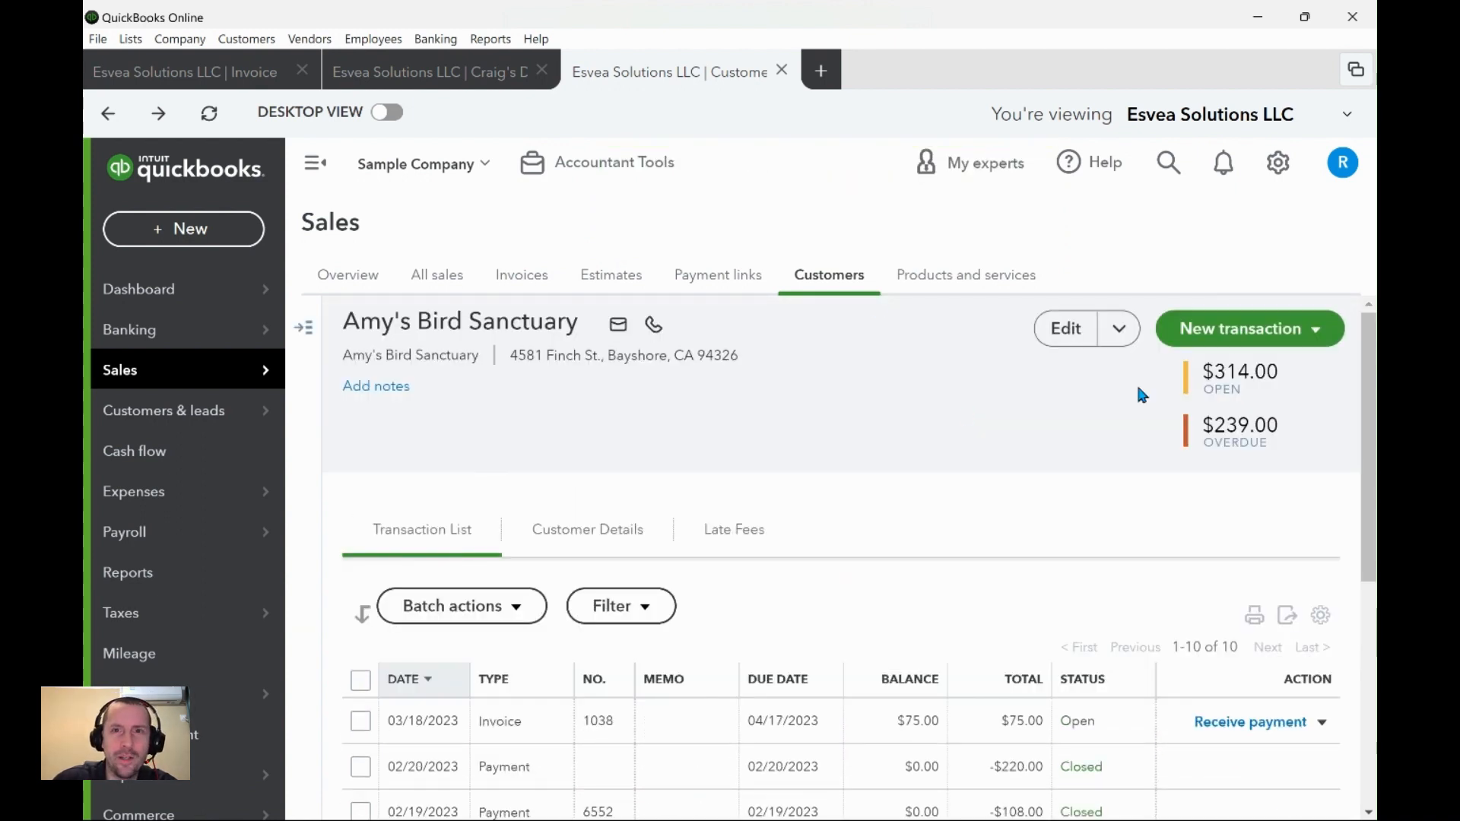
{"action": "scroll", "coordinate": [1056, 391], "scroll_direction": "down", "scroll_amount": 1}
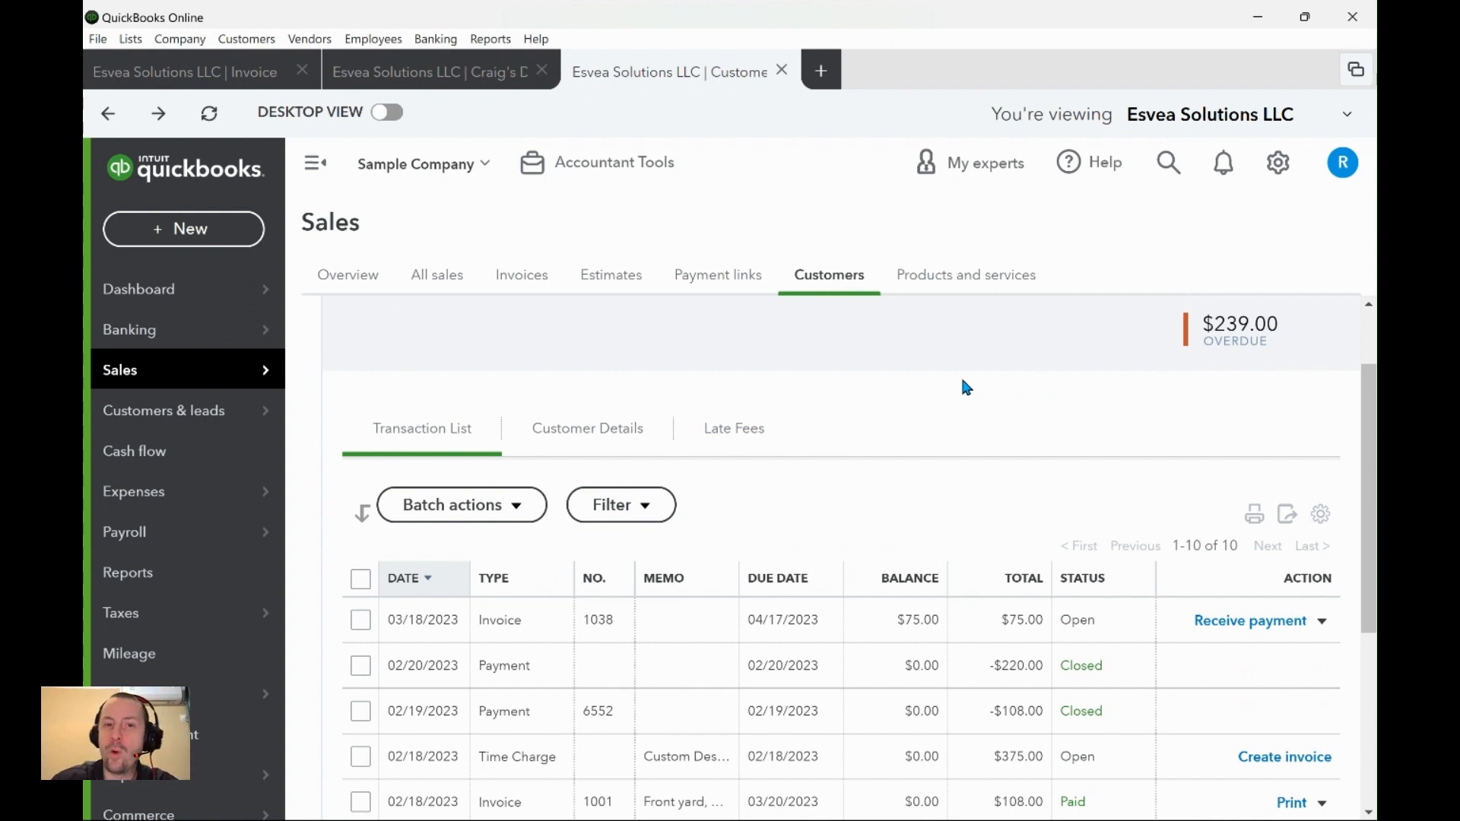
{"action": "scroll", "coordinate": [964, 386], "scroll_direction": "down", "scroll_amount": 1}
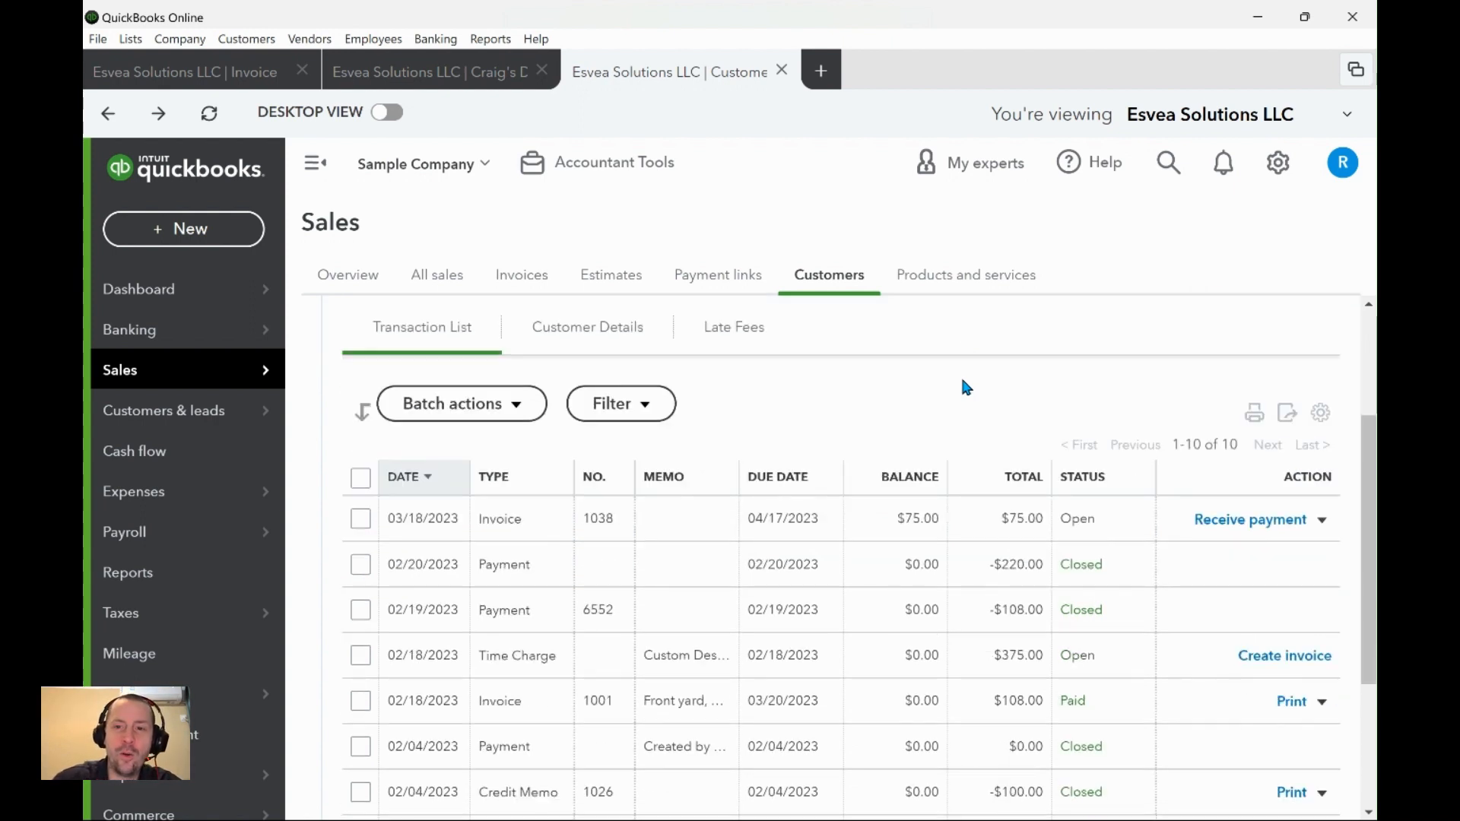
{"action": "left_click", "coordinate": [1324, 525]}
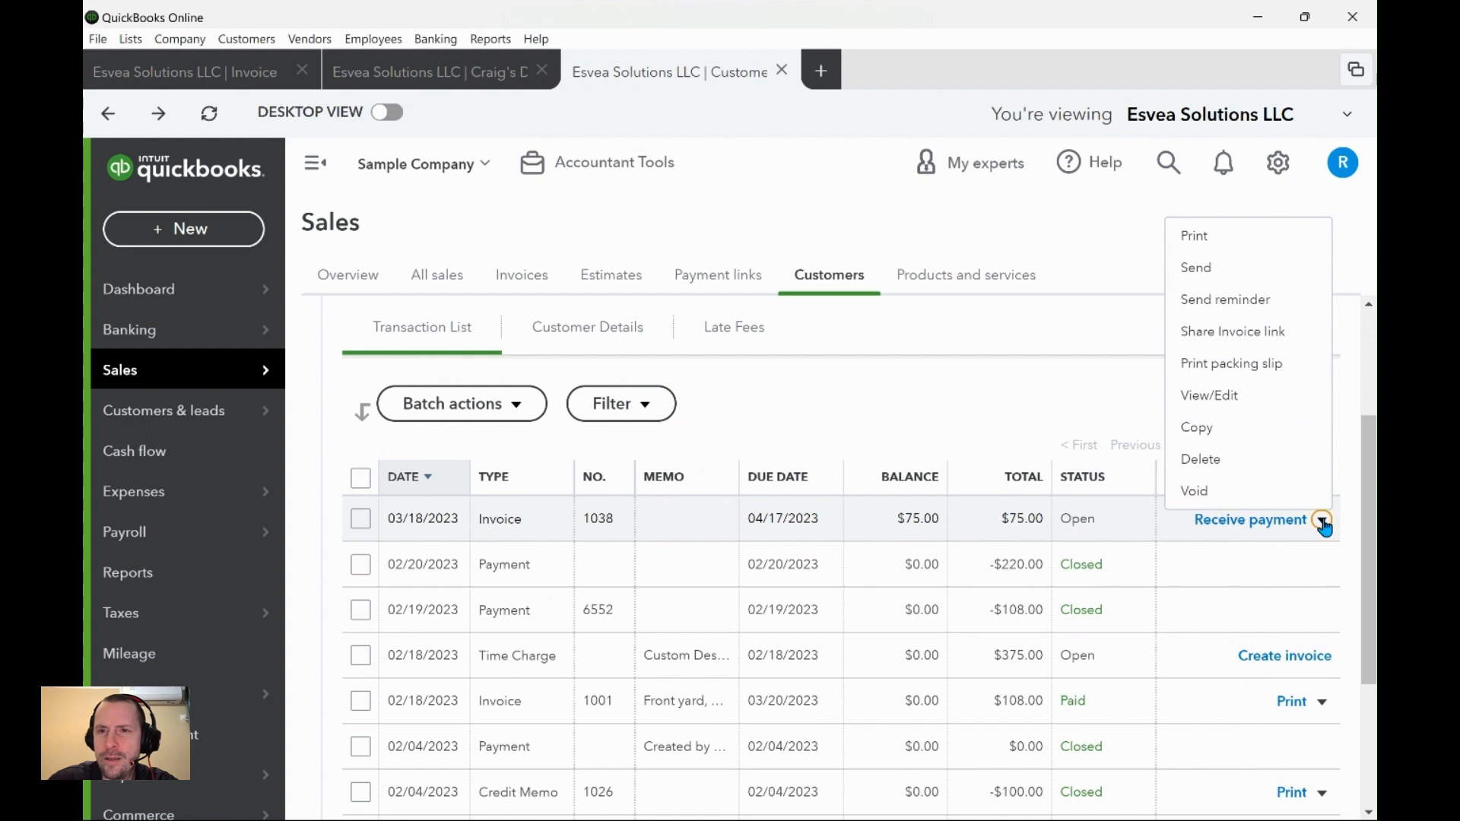
{"action": "left_click", "coordinate": [1079, 371]}
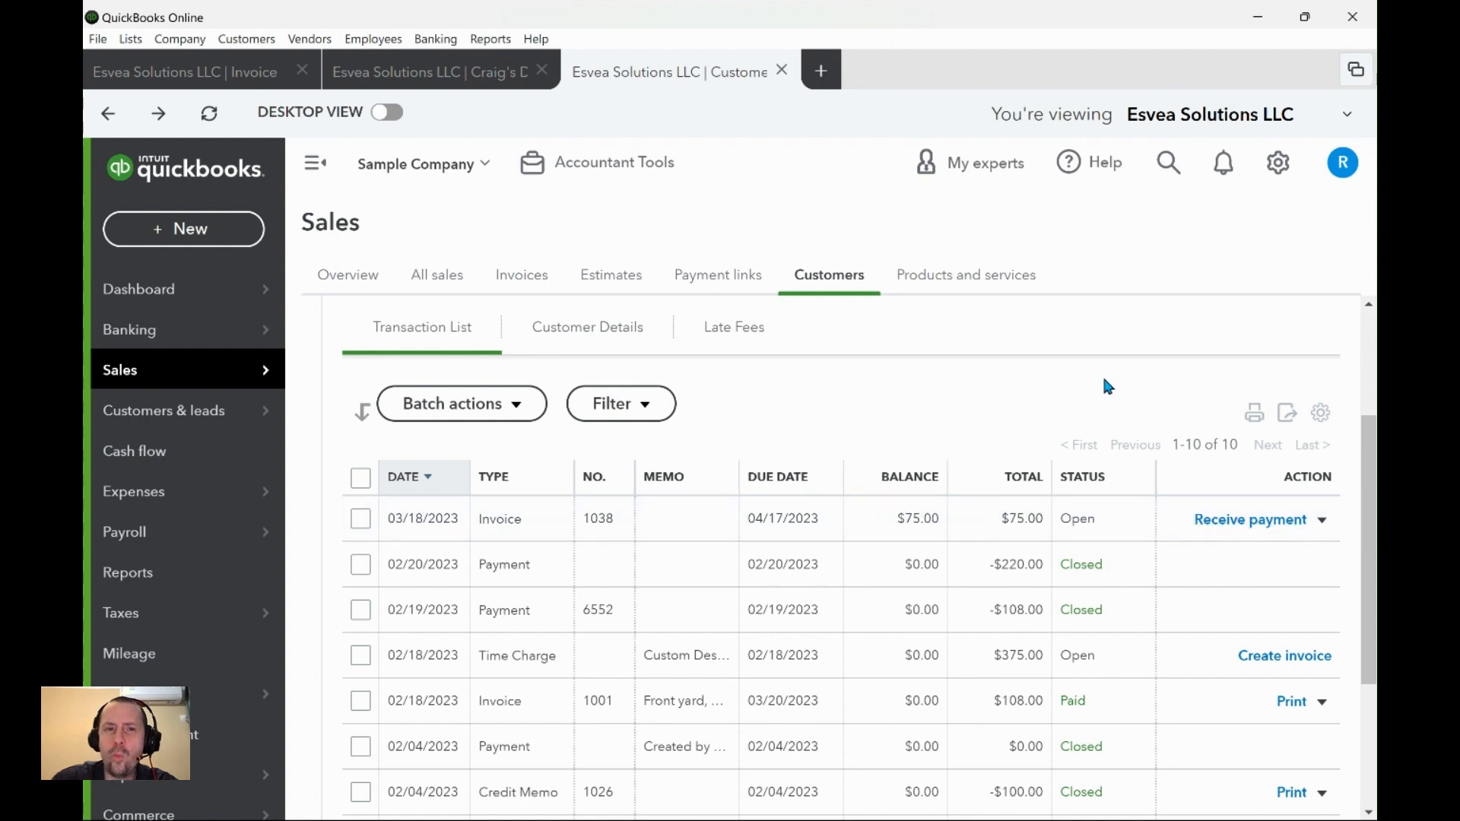
{"action": "left_click", "coordinate": [361, 519]}
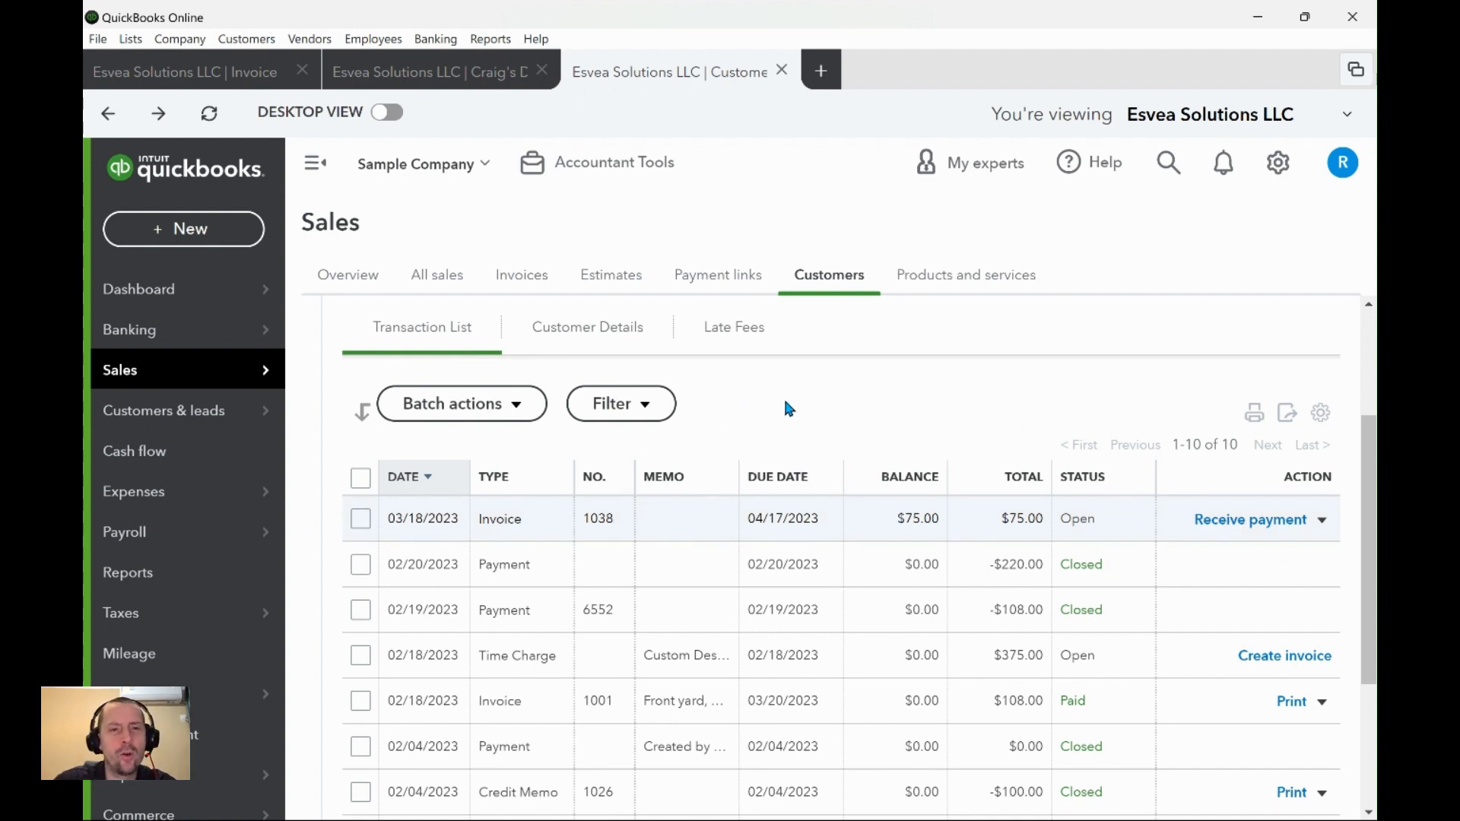
{"action": "left_click", "coordinate": [365, 520]}
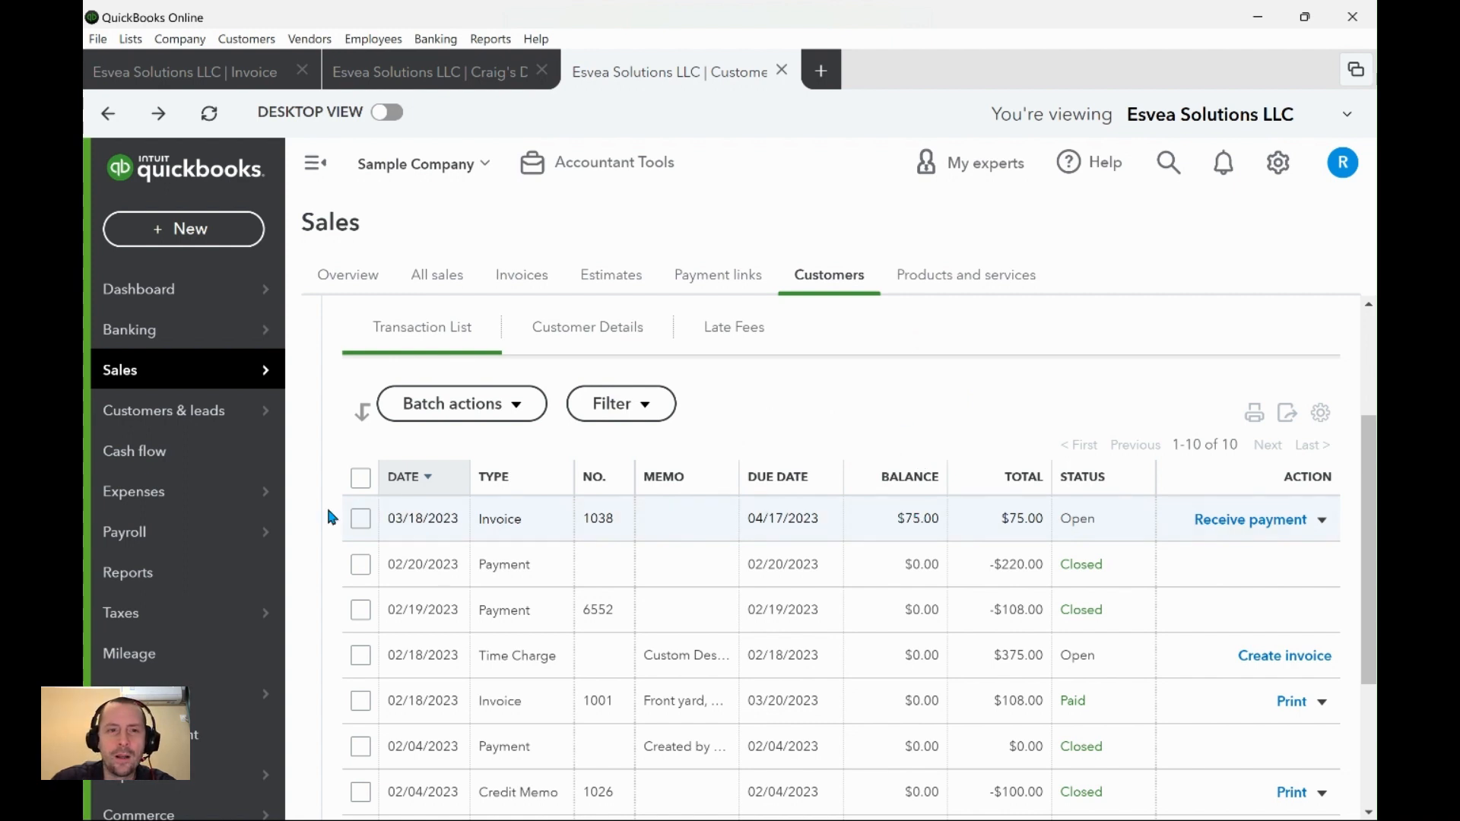
{"action": "left_click", "coordinate": [362, 520]}
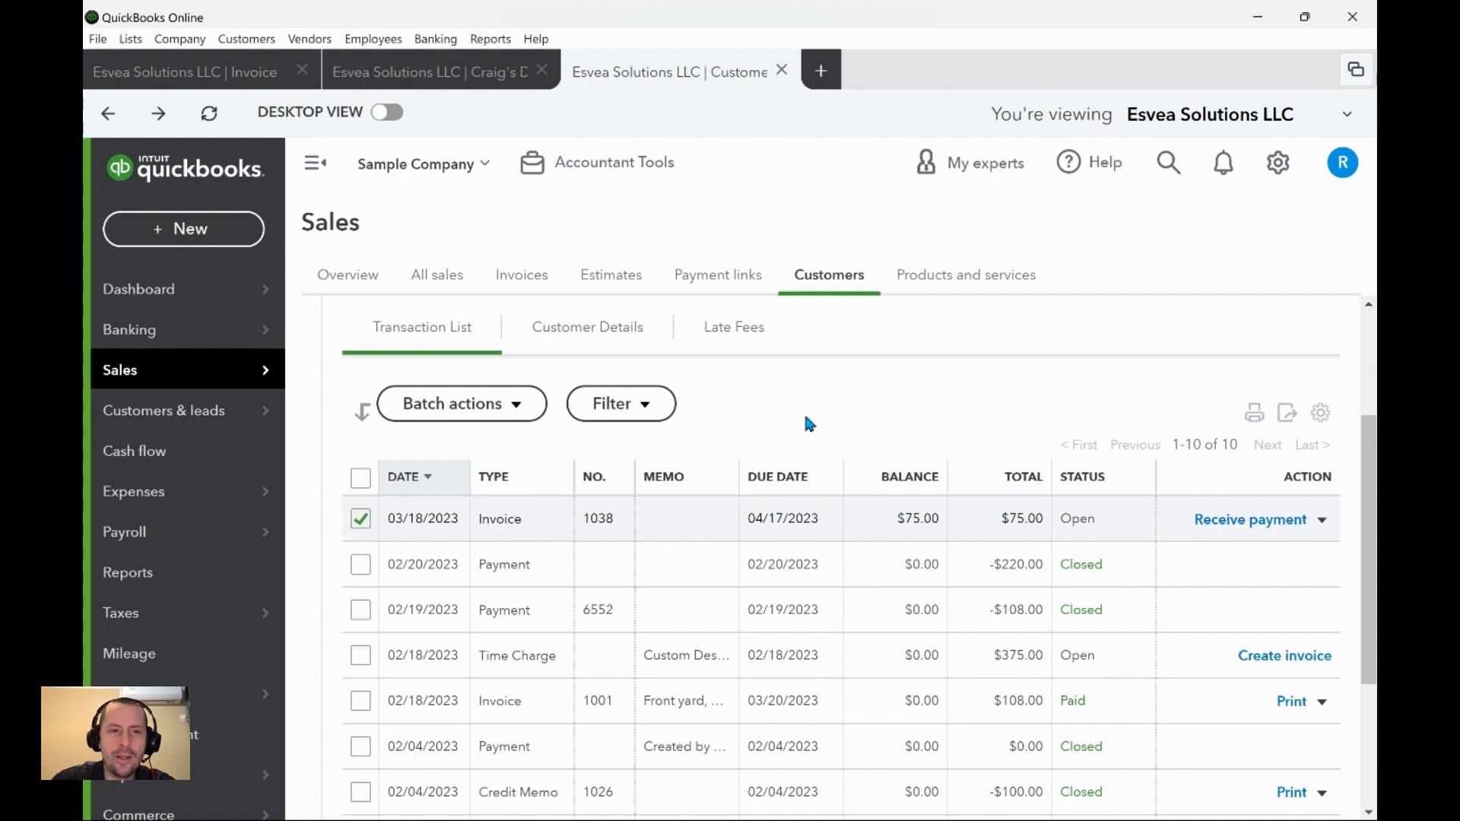
{"action": "left_click", "coordinate": [364, 520]}
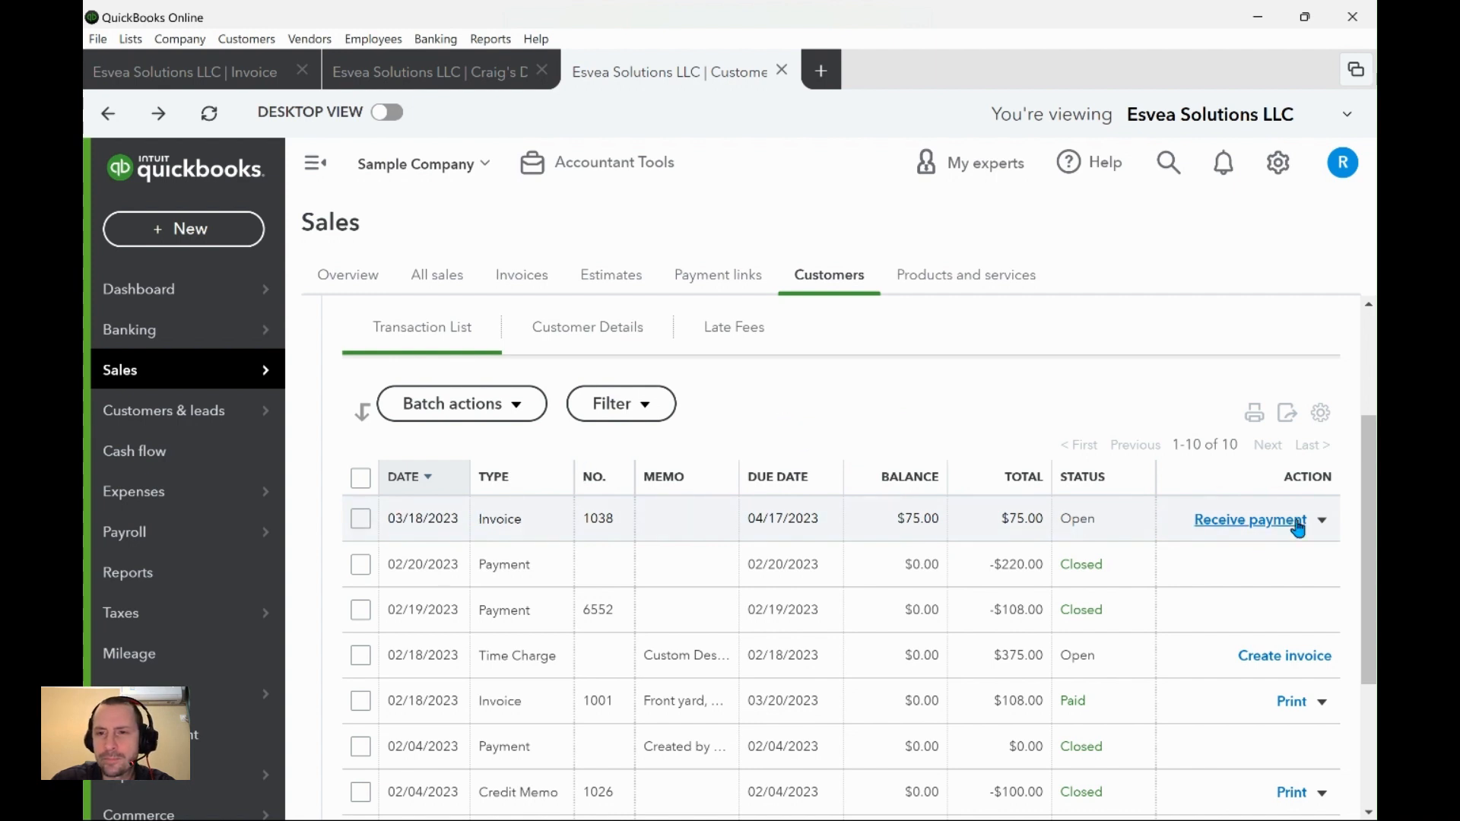
- Start a received payment for Amy's Bird Sanctuary's open 03/18/2023 invoice
{"action": "left_click", "coordinate": [1222, 523]}
{"action": "scroll", "coordinate": [1026, 498], "scroll_direction": "down", "scroll_amount": 1}
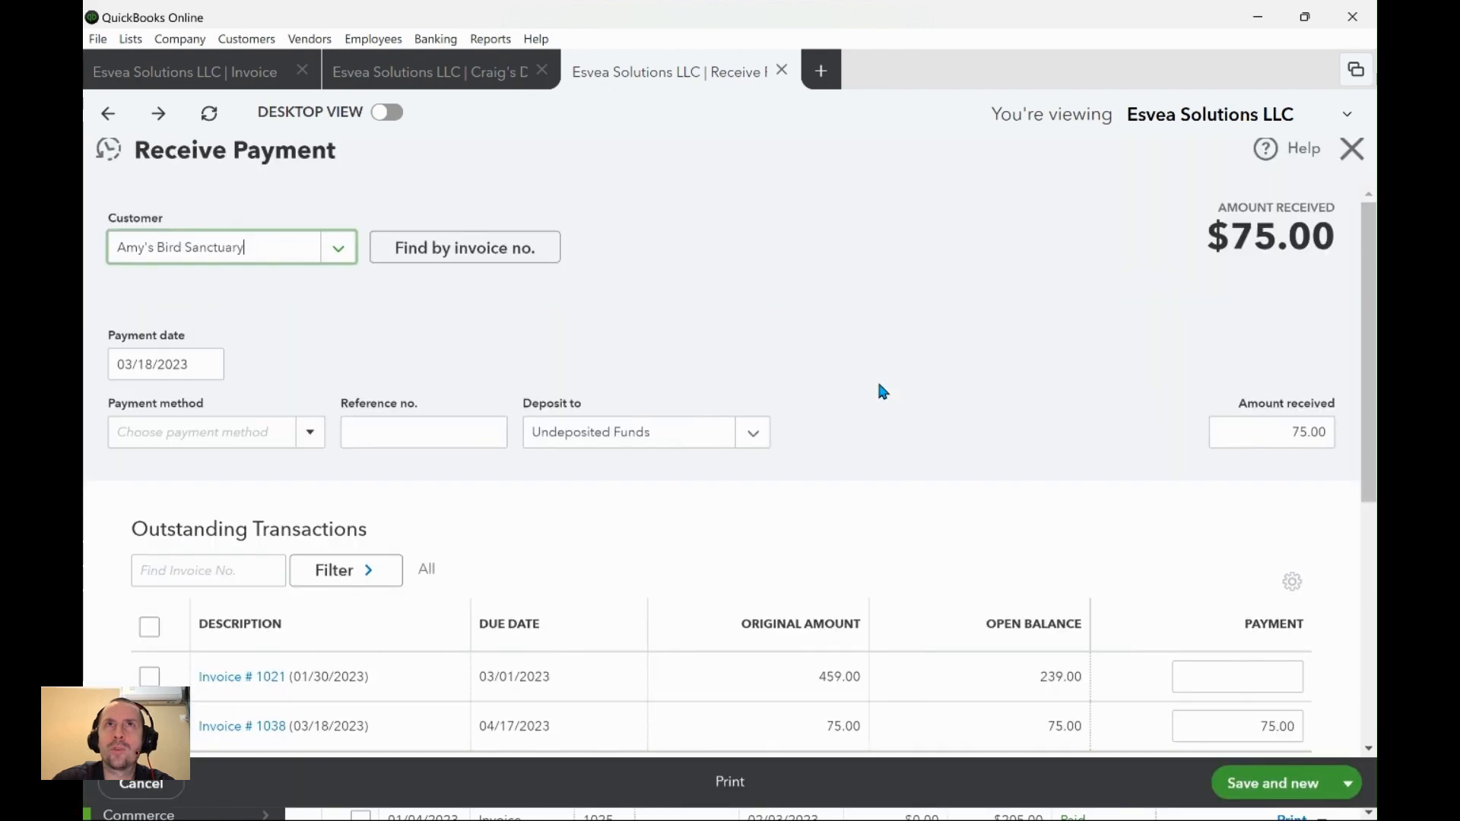
{"action": "left_click", "coordinate": [612, 315]}
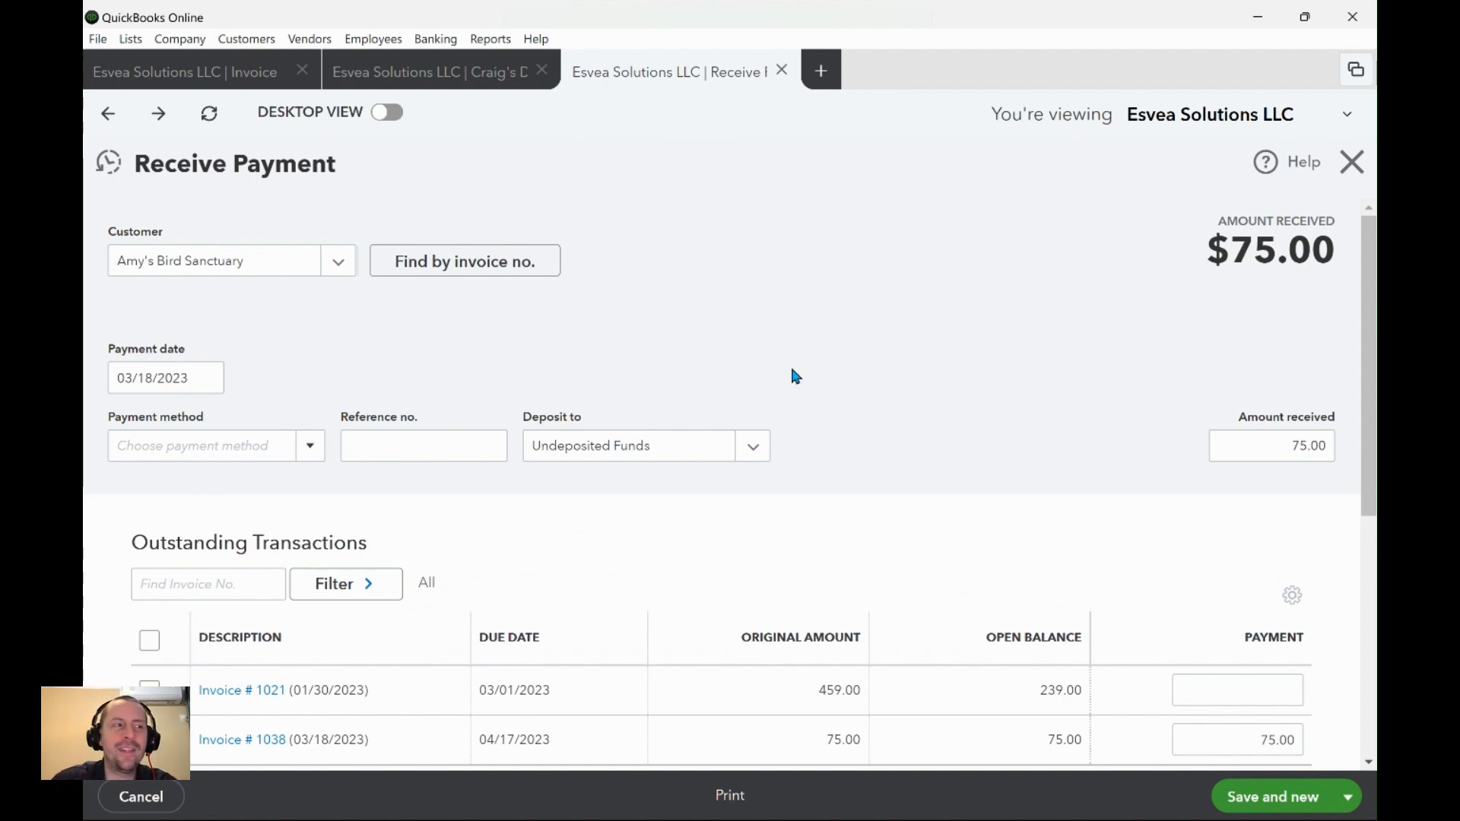
- Try Checking and Savings as the payment's deposit account, and set it back to Undeposited Funds
{"action": "left_click", "coordinate": [763, 456]}
{"action": "left_click", "coordinate": [726, 553]}
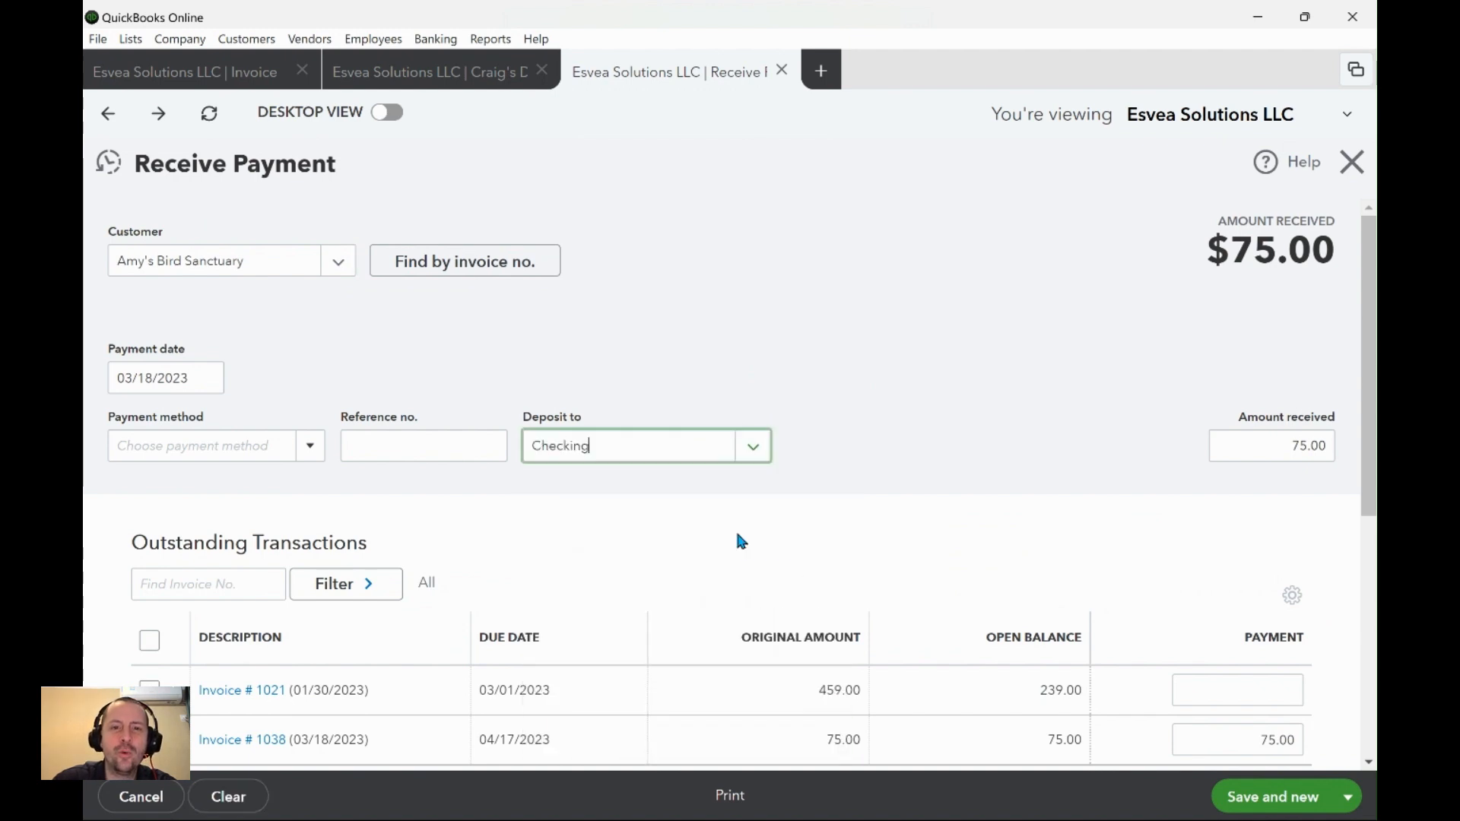
{"action": "left_click", "coordinate": [684, 452]}
{"action": "left_click", "coordinate": [662, 570]}
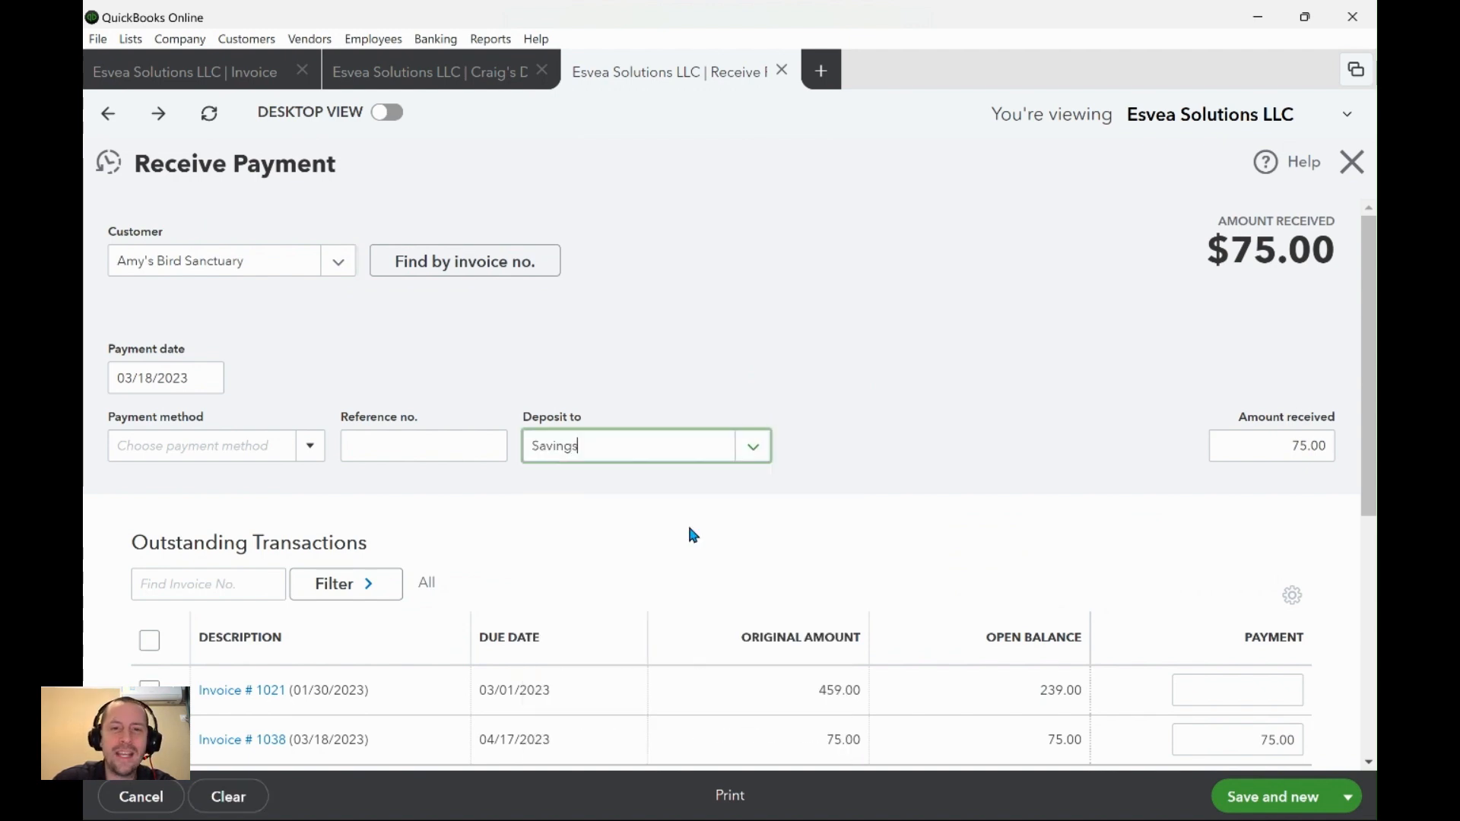
{"action": "left_click", "coordinate": [704, 455]}
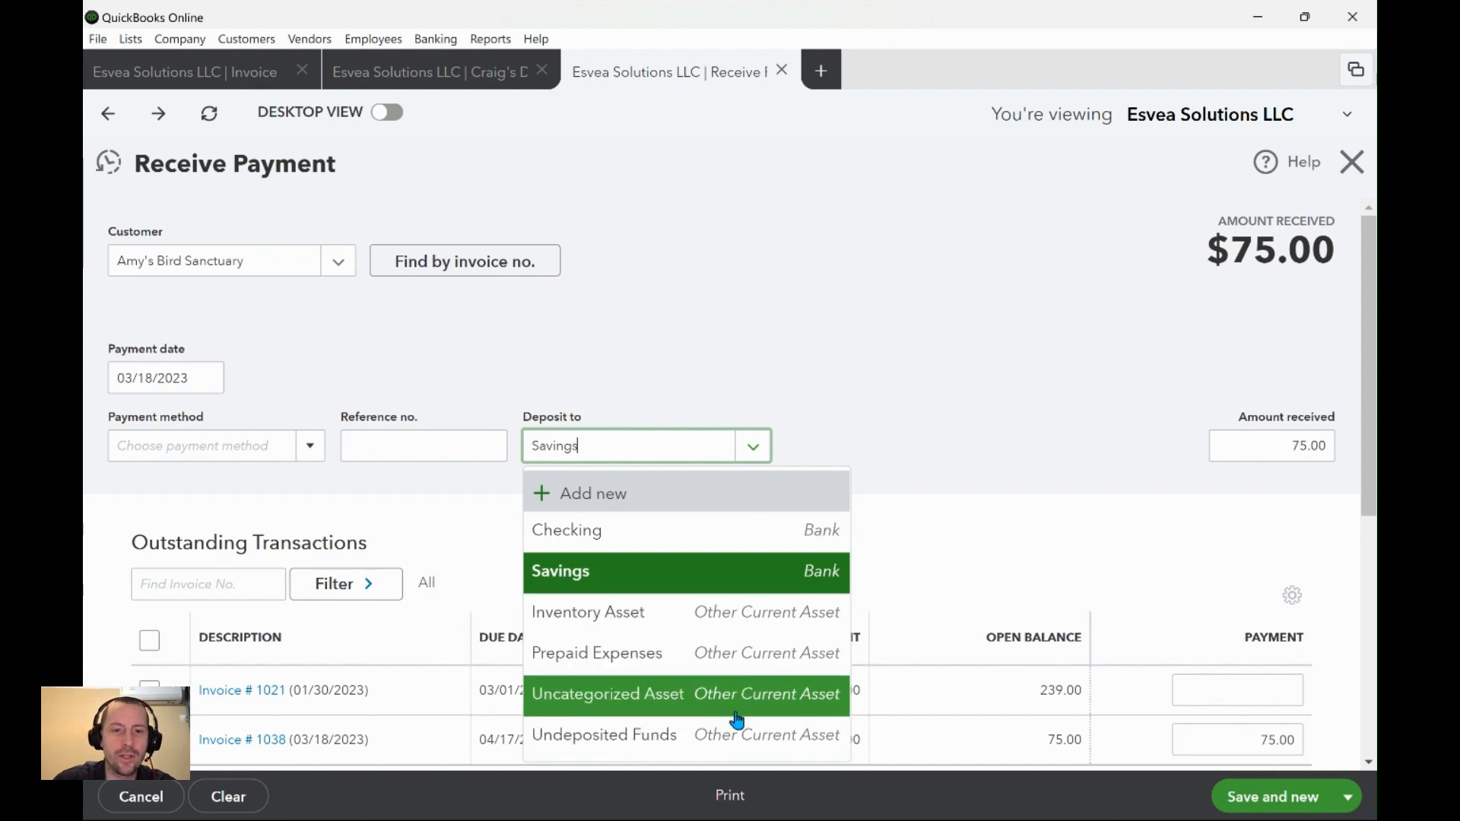
{"action": "left_click", "coordinate": [732, 744]}
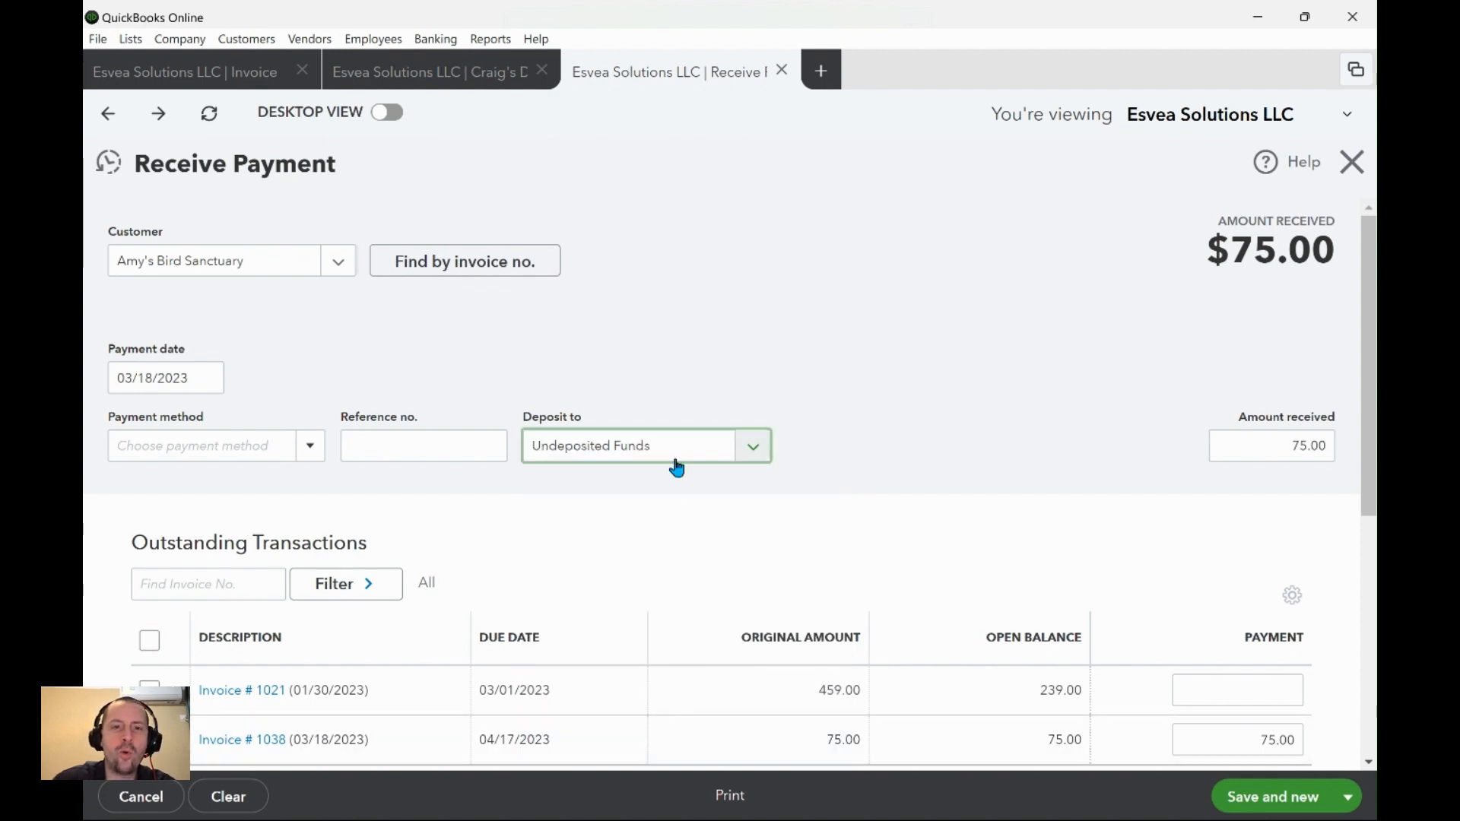
{"action": "left_click_drag", "start_coordinate": [674, 460], "coordinate": [505, 450]}
{"action": "left_click", "coordinate": [691, 377]}
{"action": "left_click", "coordinate": [622, 371]}
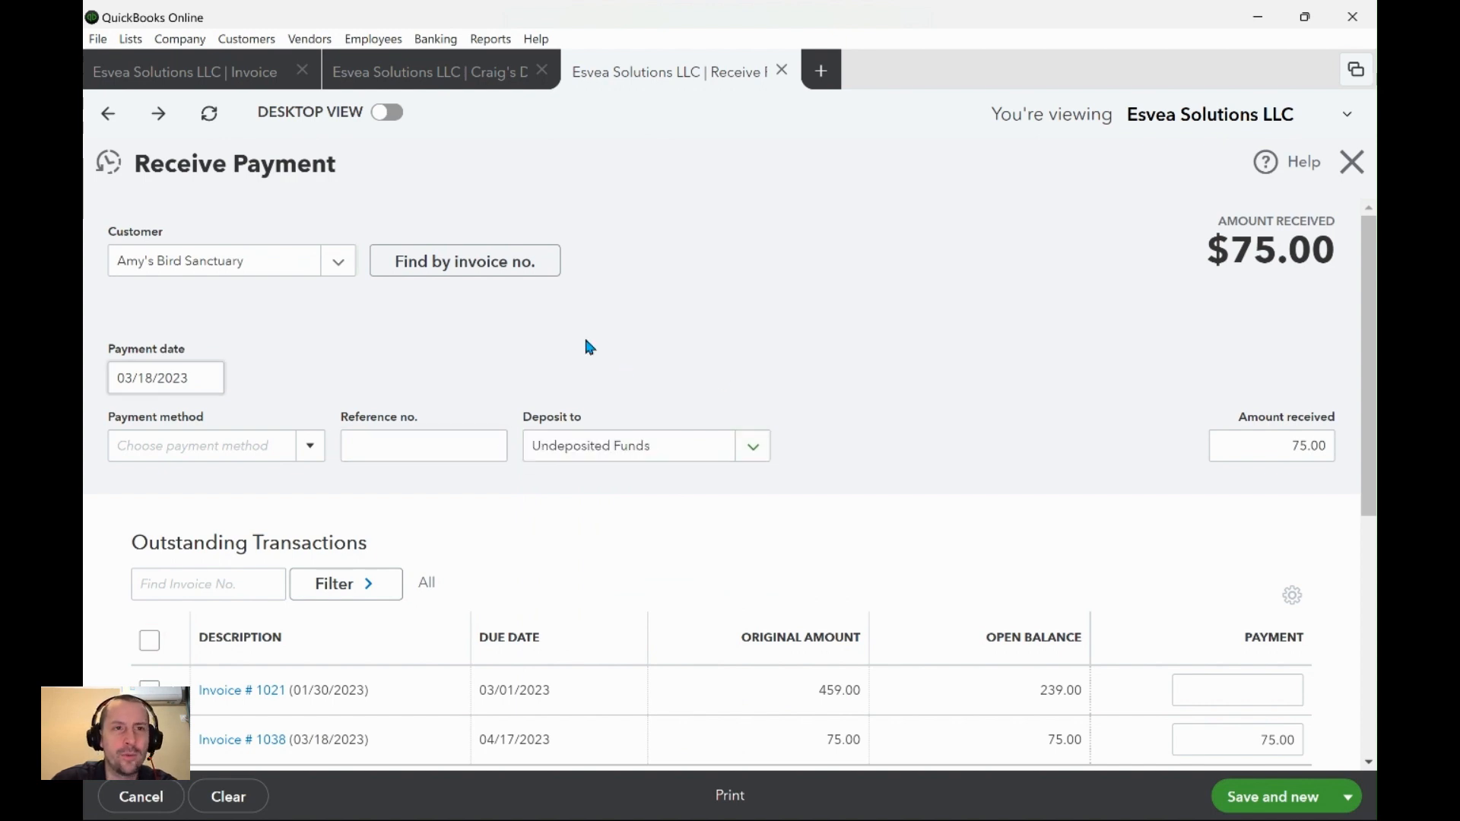
- Switch to the other open invoice with no line items and close it without saving
{"action": "left_click", "coordinate": [231, 82]}
{"action": "left_click", "coordinate": [1351, 162]}
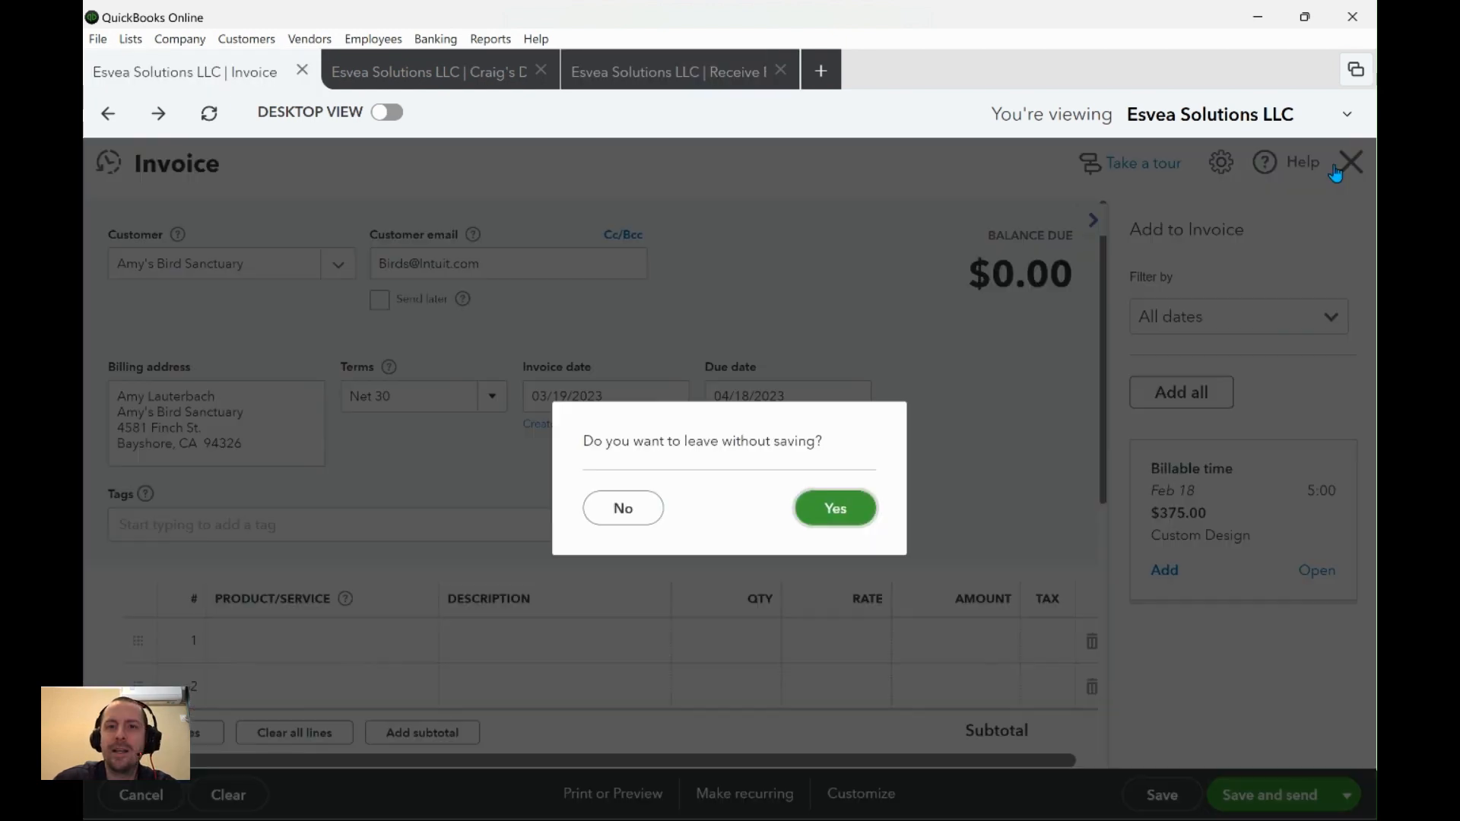
{"action": "left_click", "coordinate": [834, 508]}
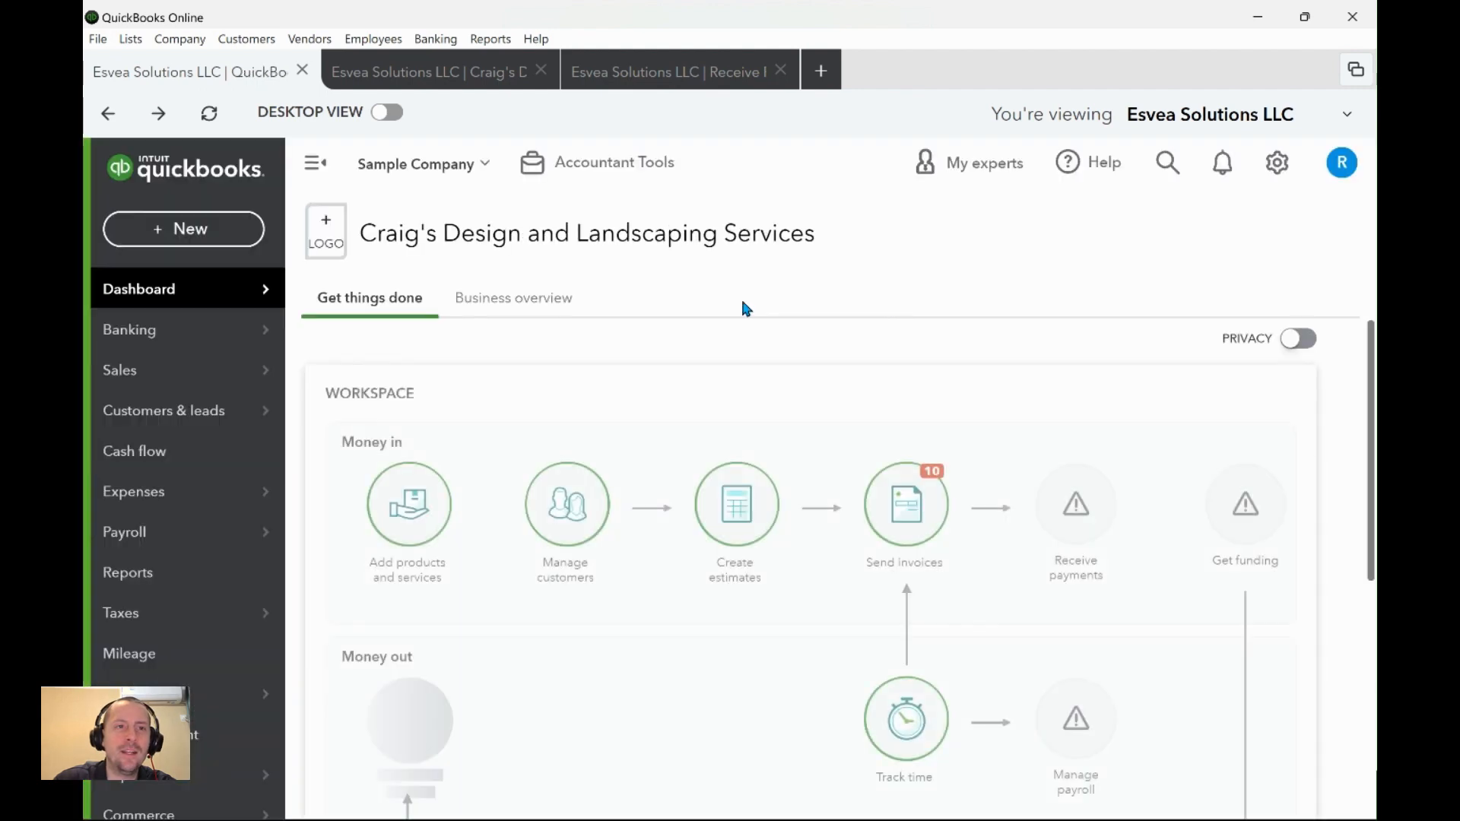
- Create a new bank deposit and open the Cool Cars payment from its list of payments
{"action": "left_click", "coordinate": [180, 236]}
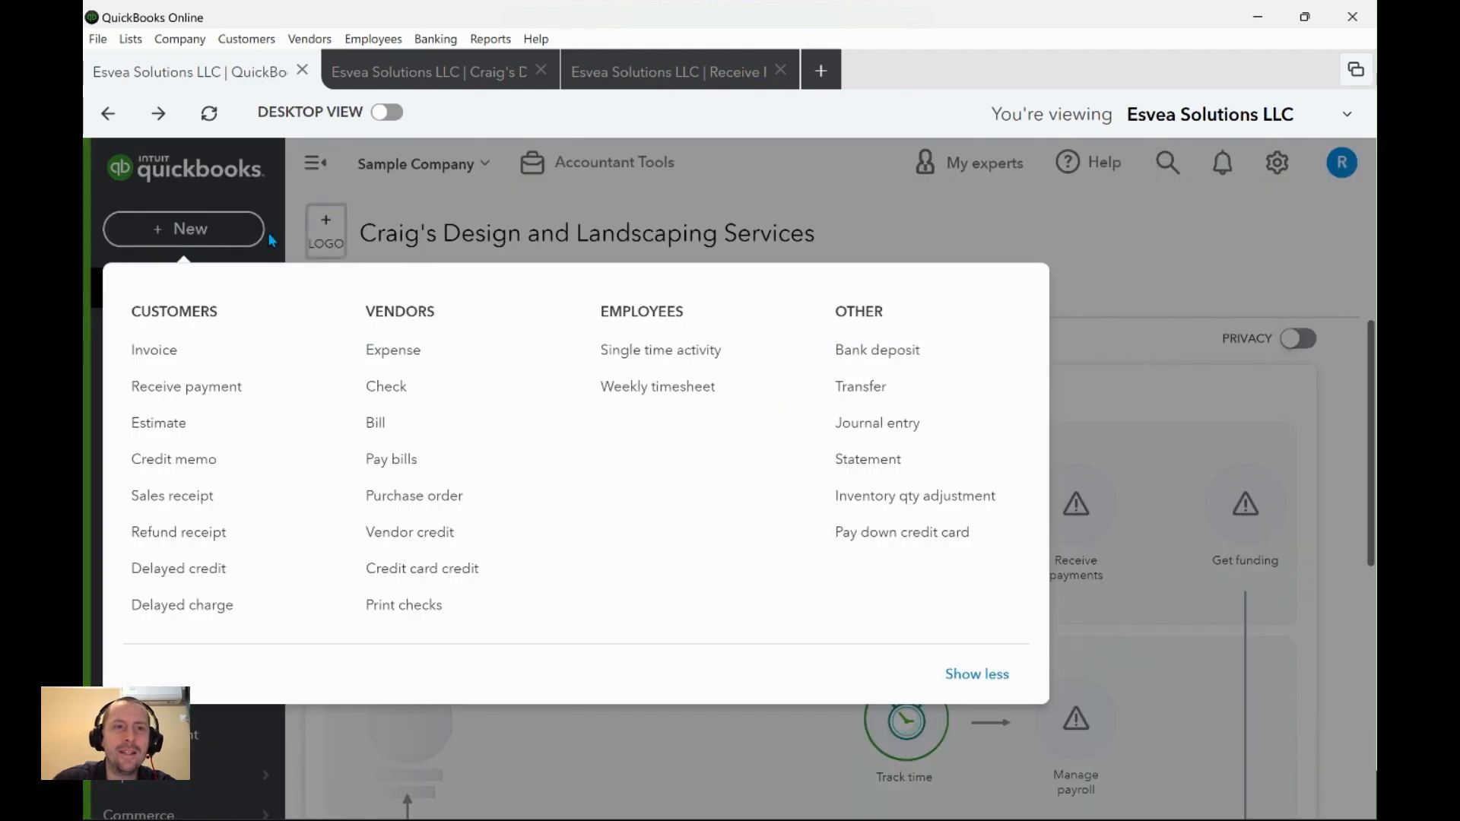
{"action": "left_click", "coordinate": [161, 242]}
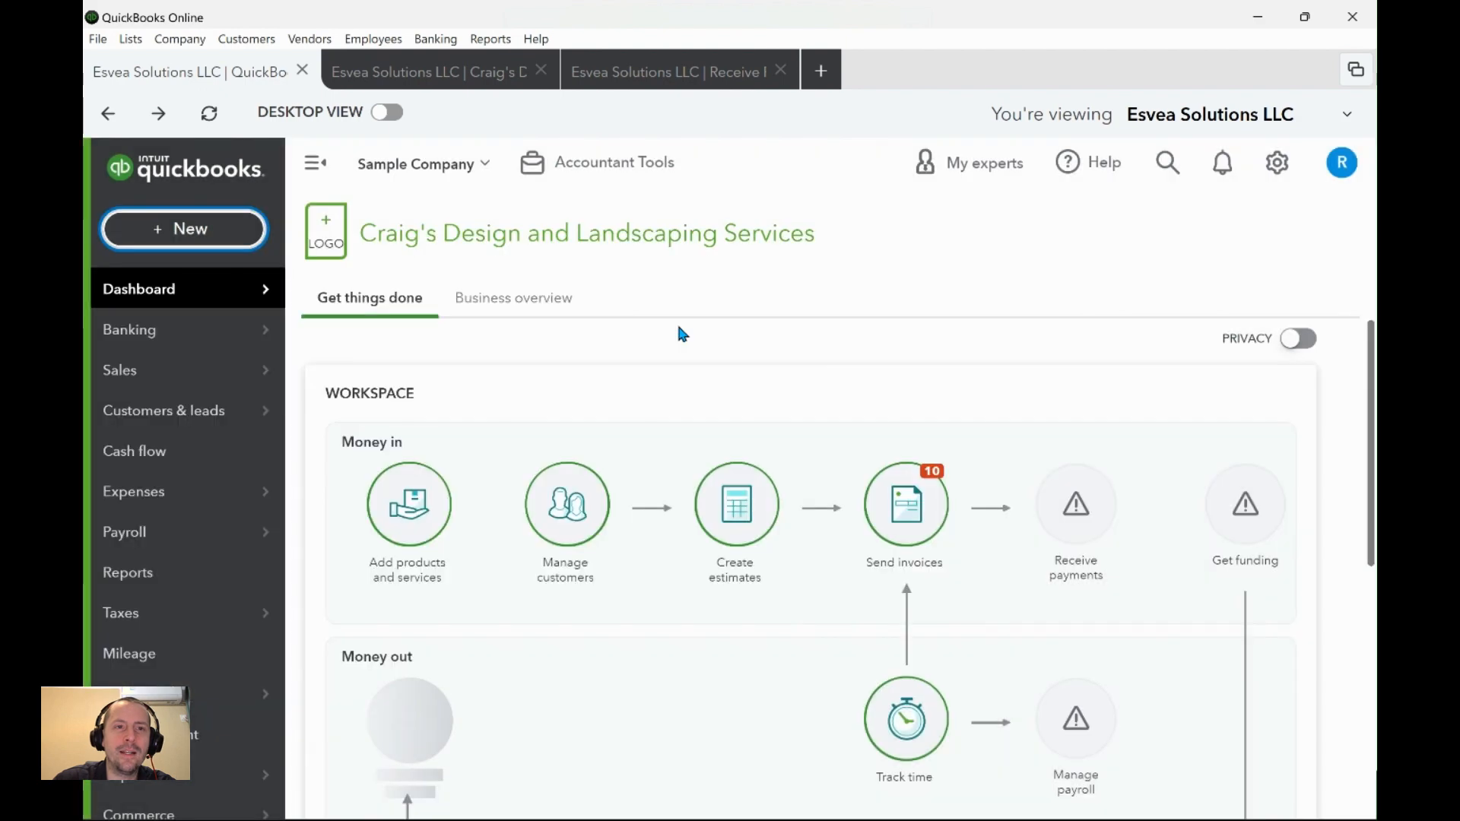
{"action": "left_click", "coordinate": [161, 251]}
{"action": "left_click", "coordinate": [182, 228]}
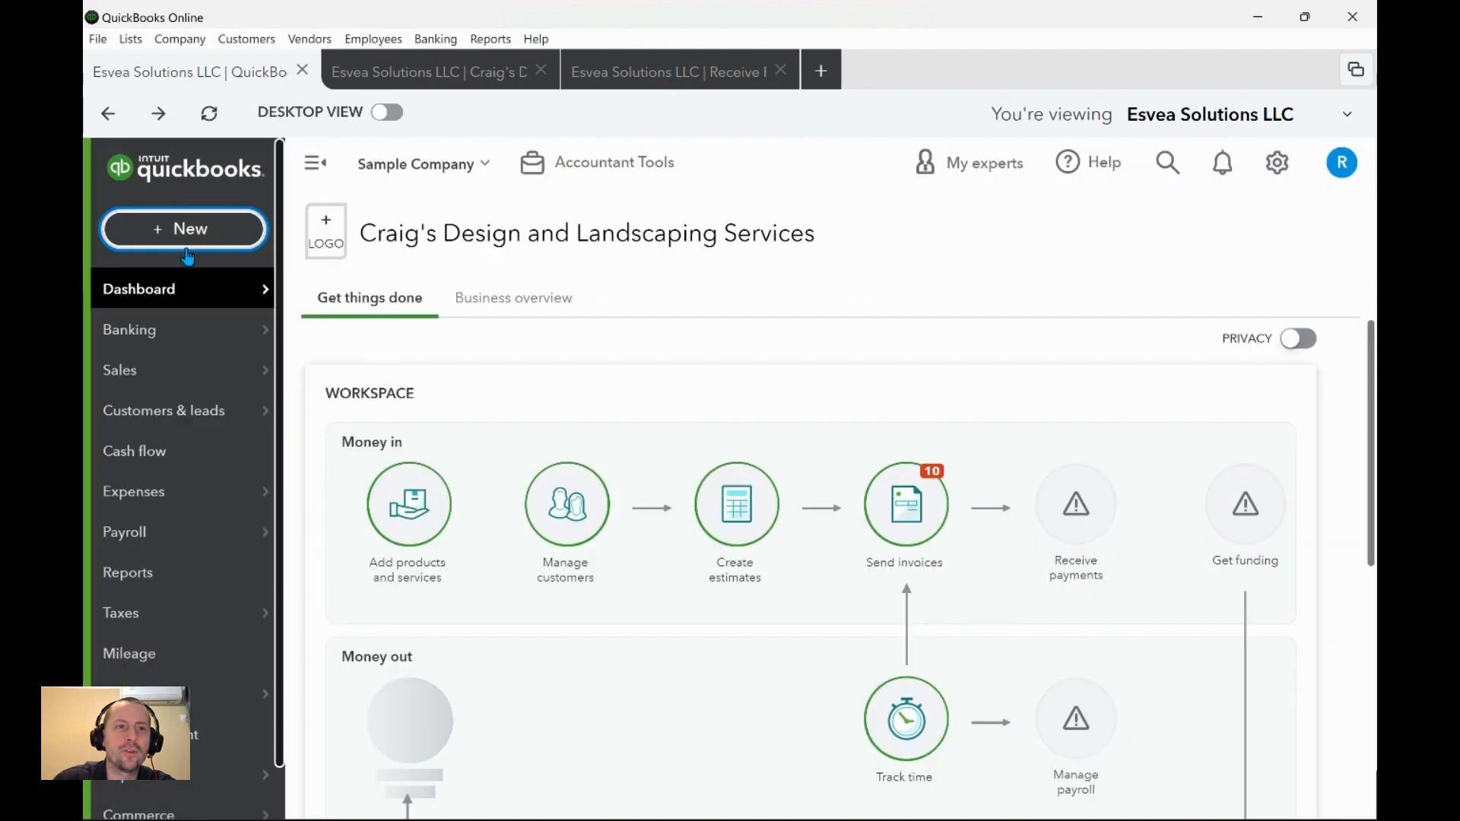
{"action": "left_click", "coordinate": [183, 229]}
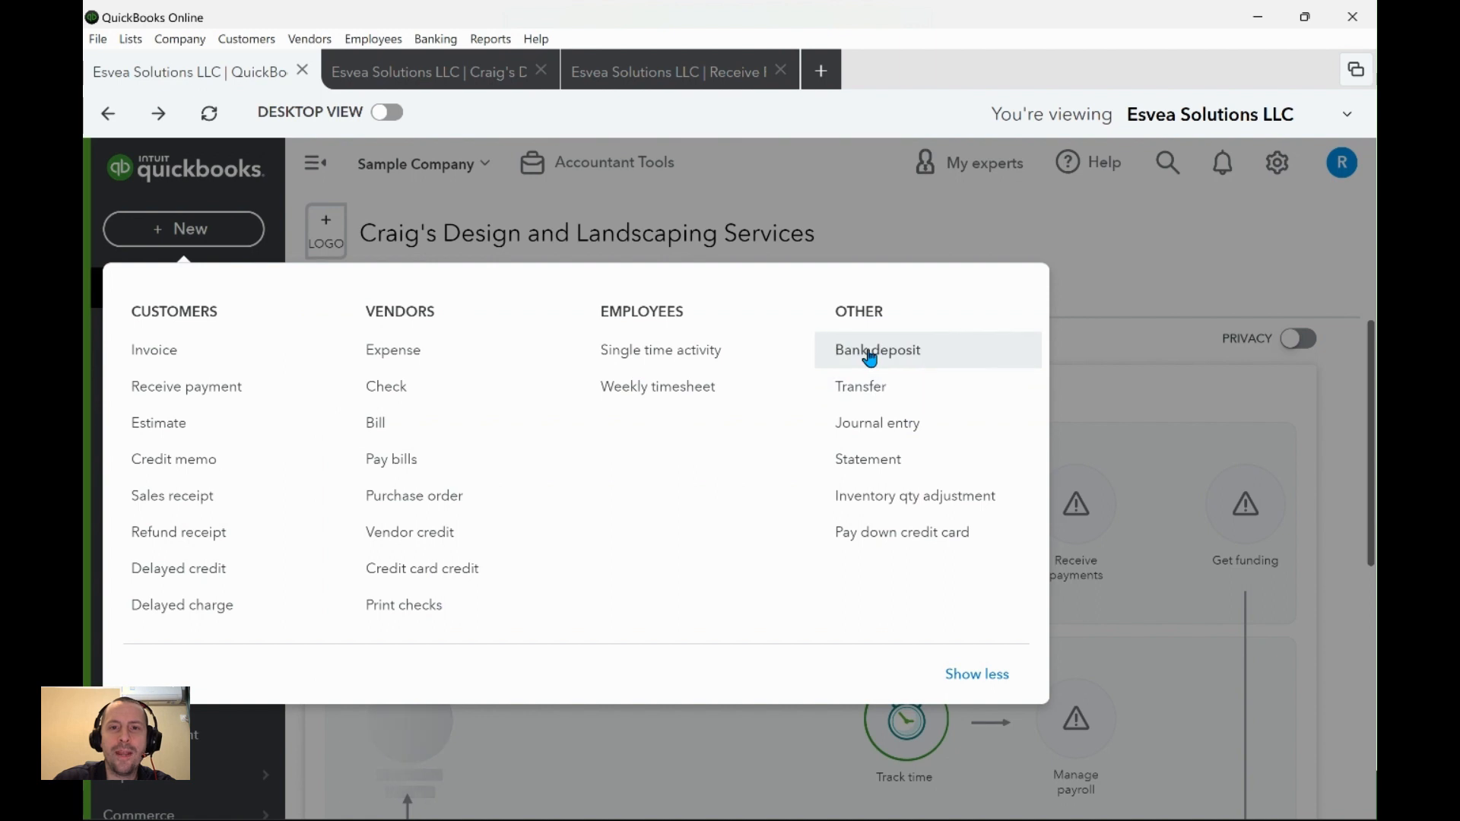
{"action": "left_click", "coordinate": [891, 352]}
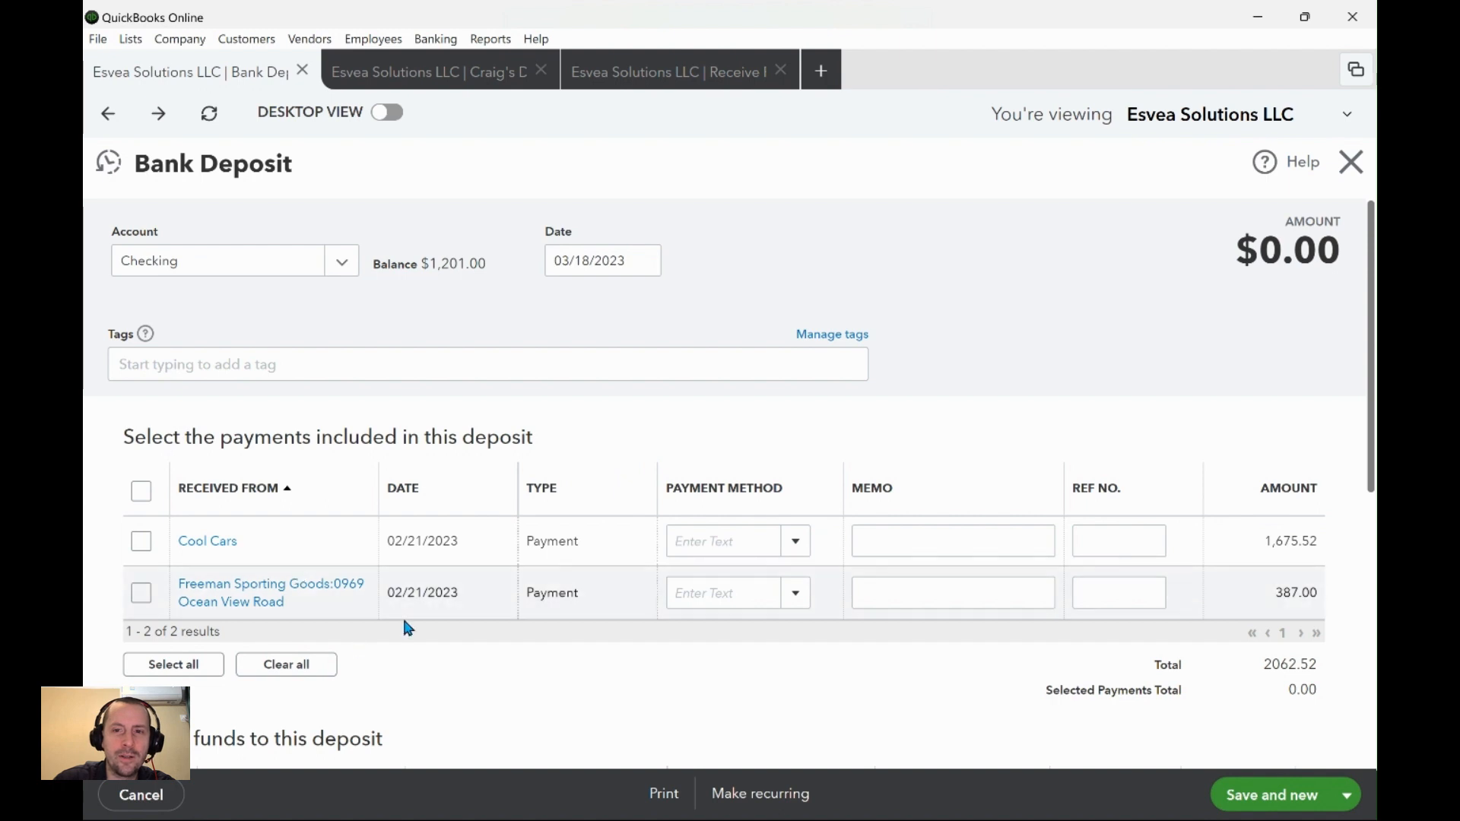
{"action": "left_click", "coordinate": [206, 540]}
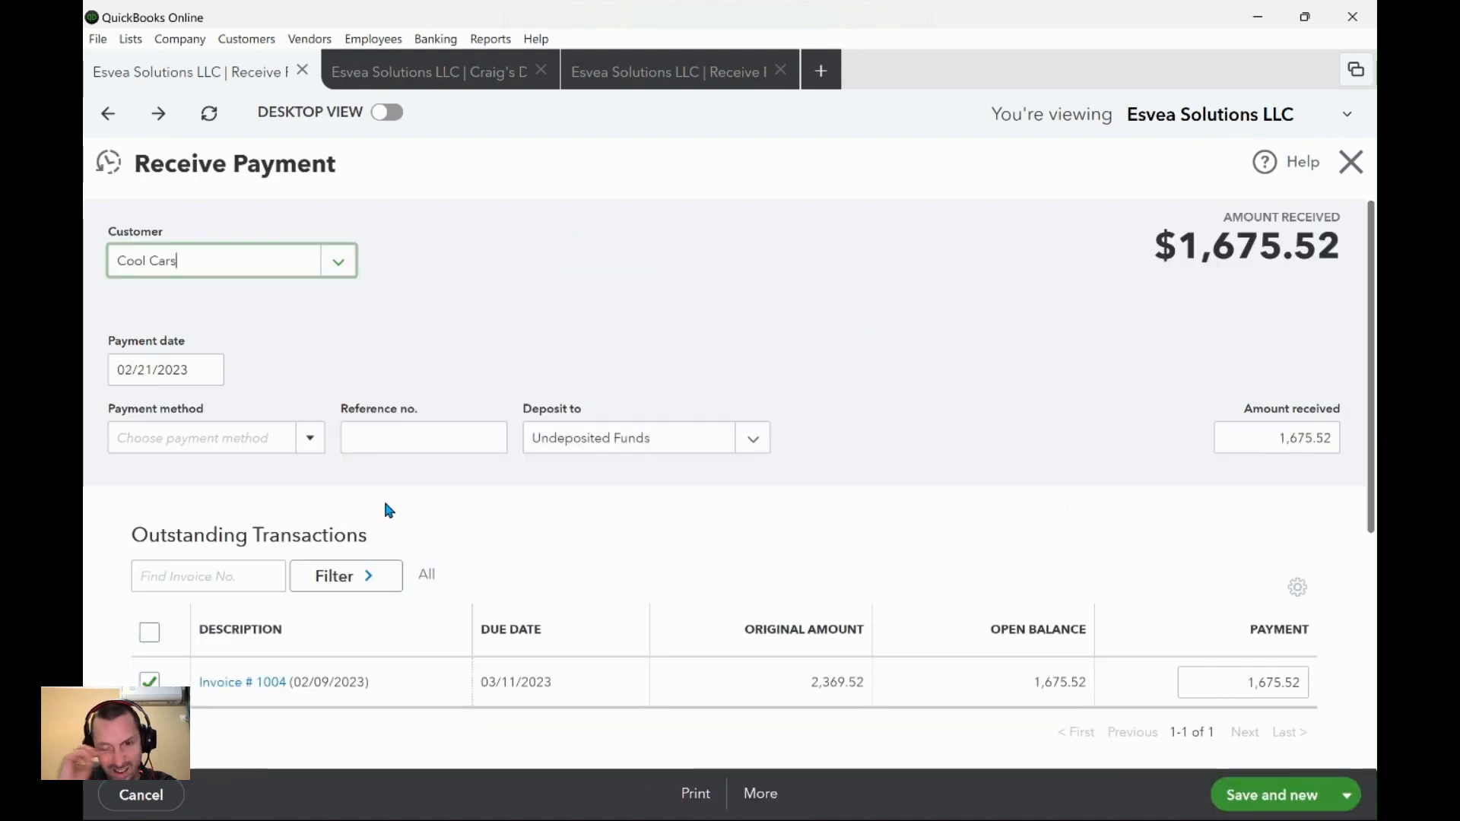
- Check the deposit account choices for the Cool Cars payment and close the payment
{"action": "left_click", "coordinate": [712, 439]}
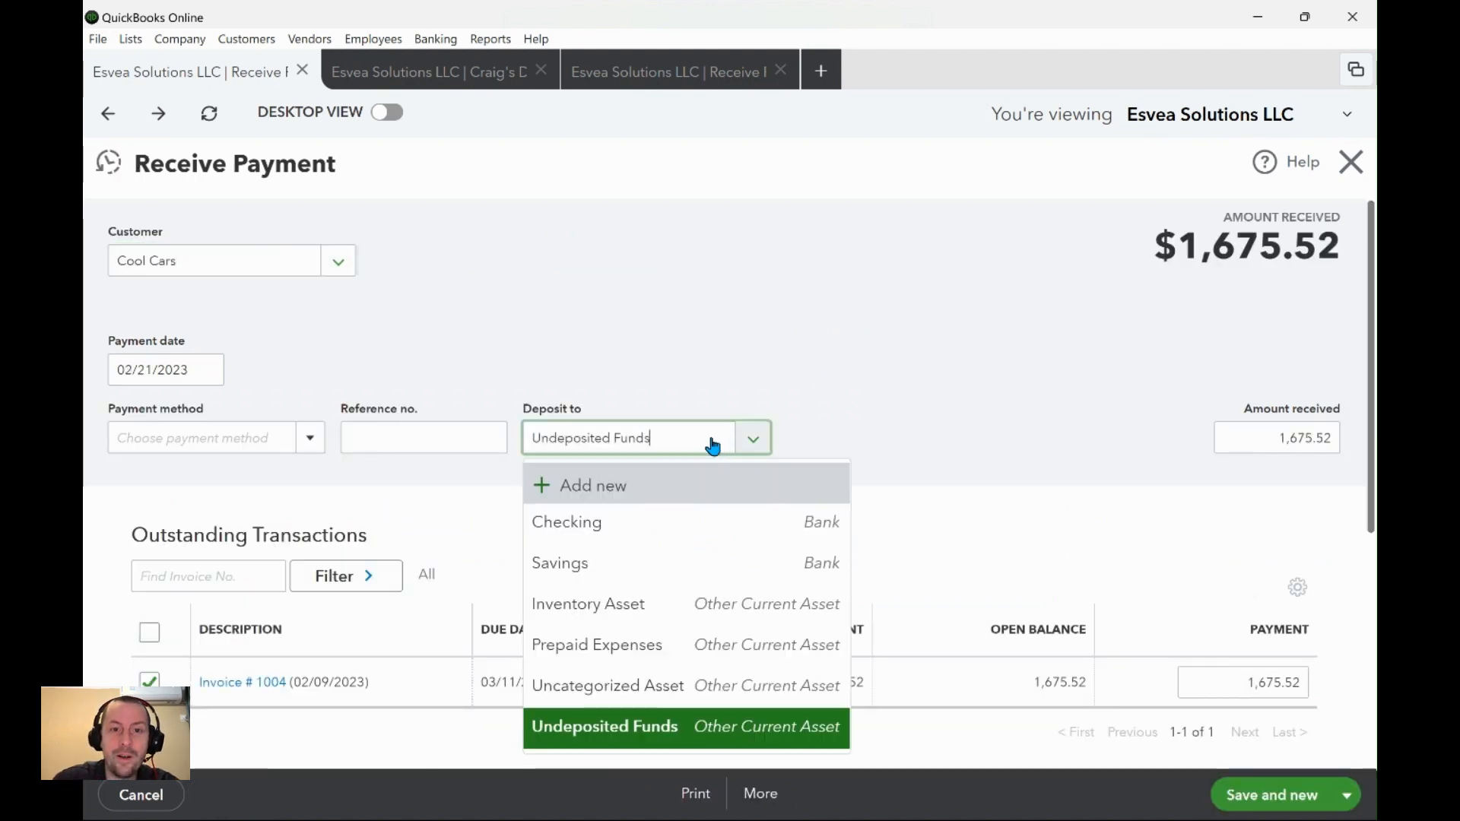
{"action": "left_click", "coordinate": [960, 363]}
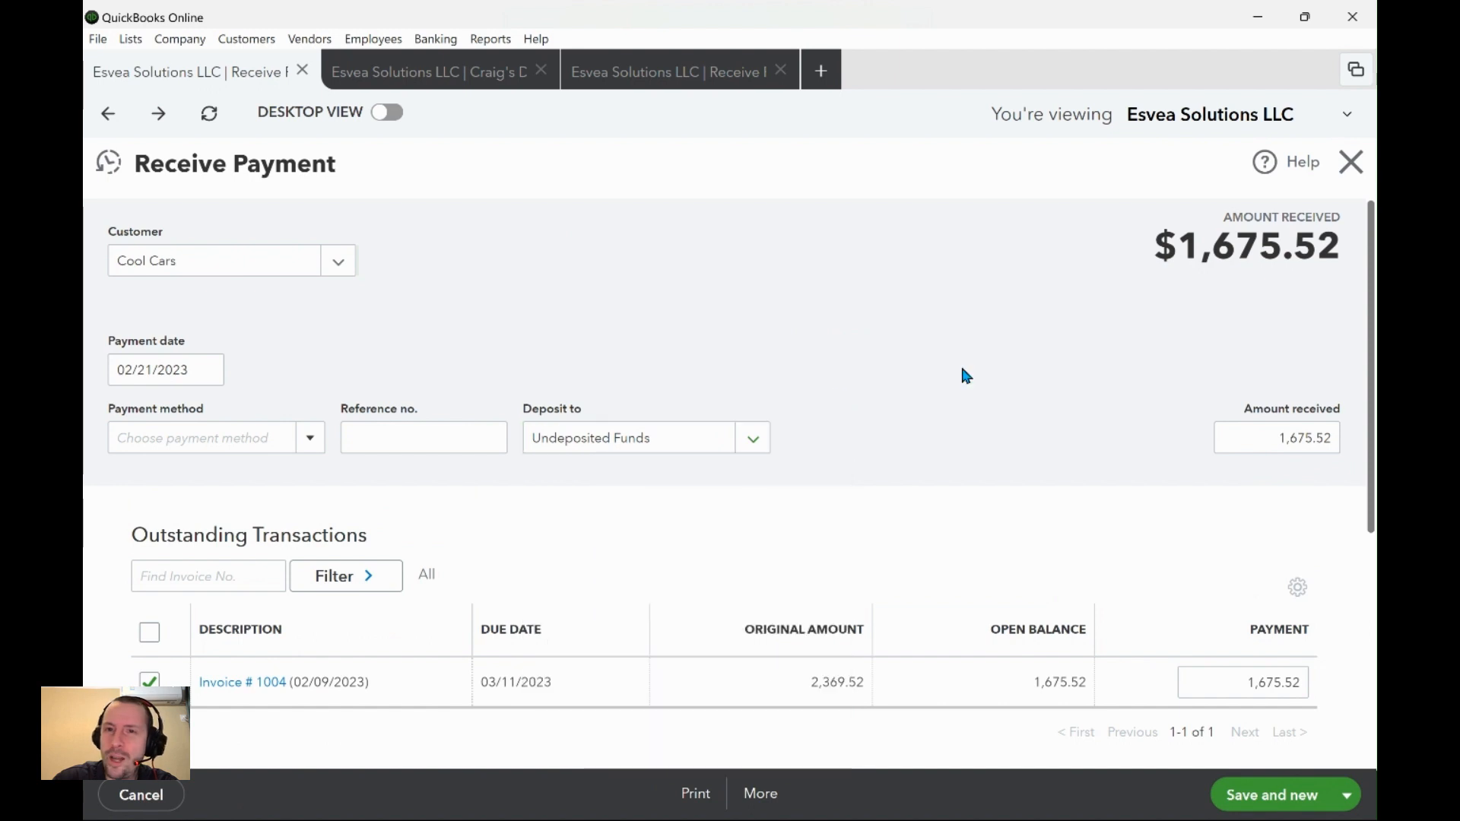
{"action": "left_click", "coordinate": [1356, 182]}
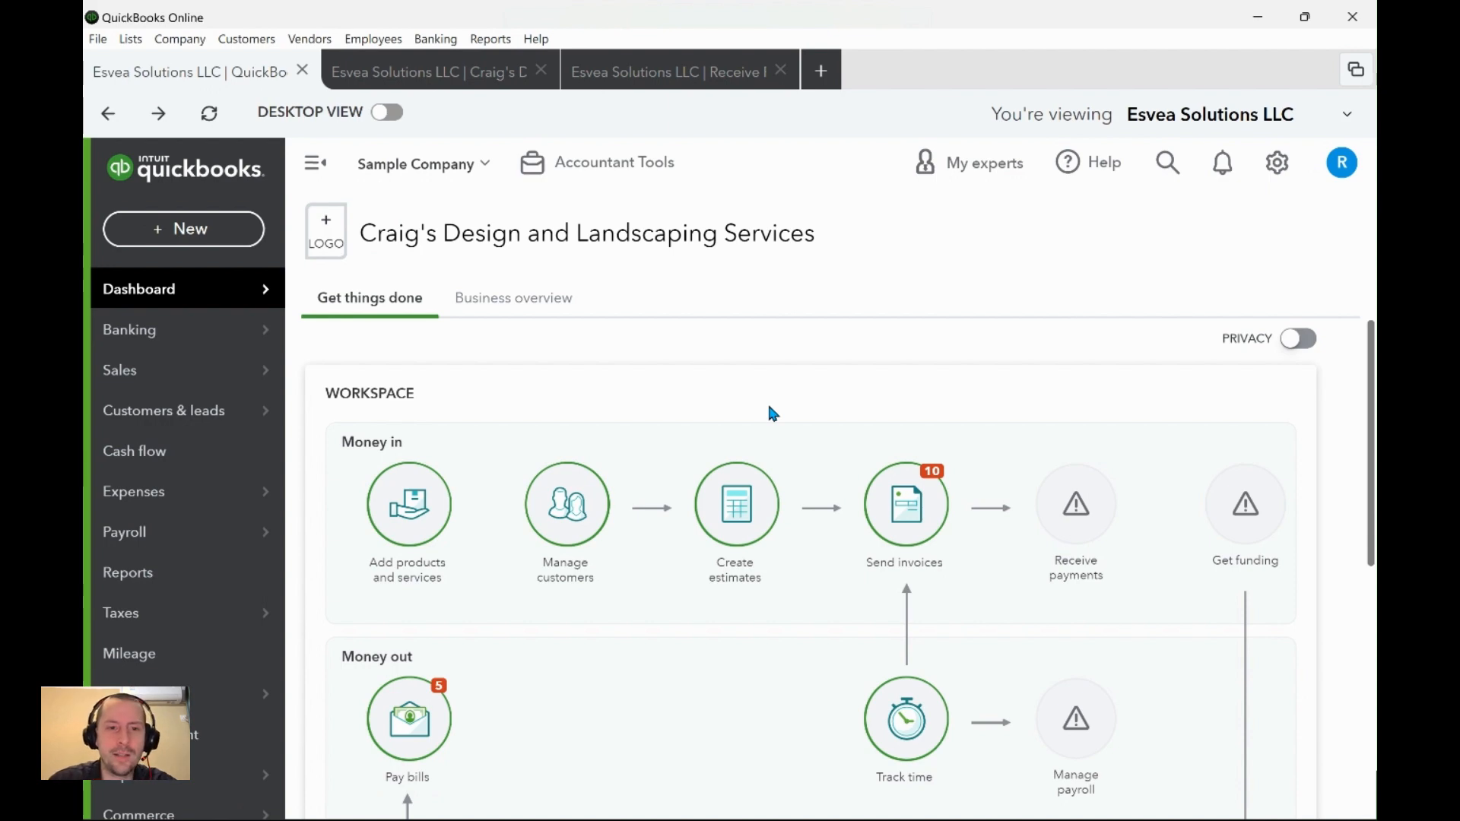
- Switch to the open Amy's Bird Sanctuary payment and examine its amount received
{"action": "left_click", "coordinate": [669, 71]}
{"action": "scroll", "coordinate": [837, 357], "scroll_direction": "down", "scroll_amount": 1}
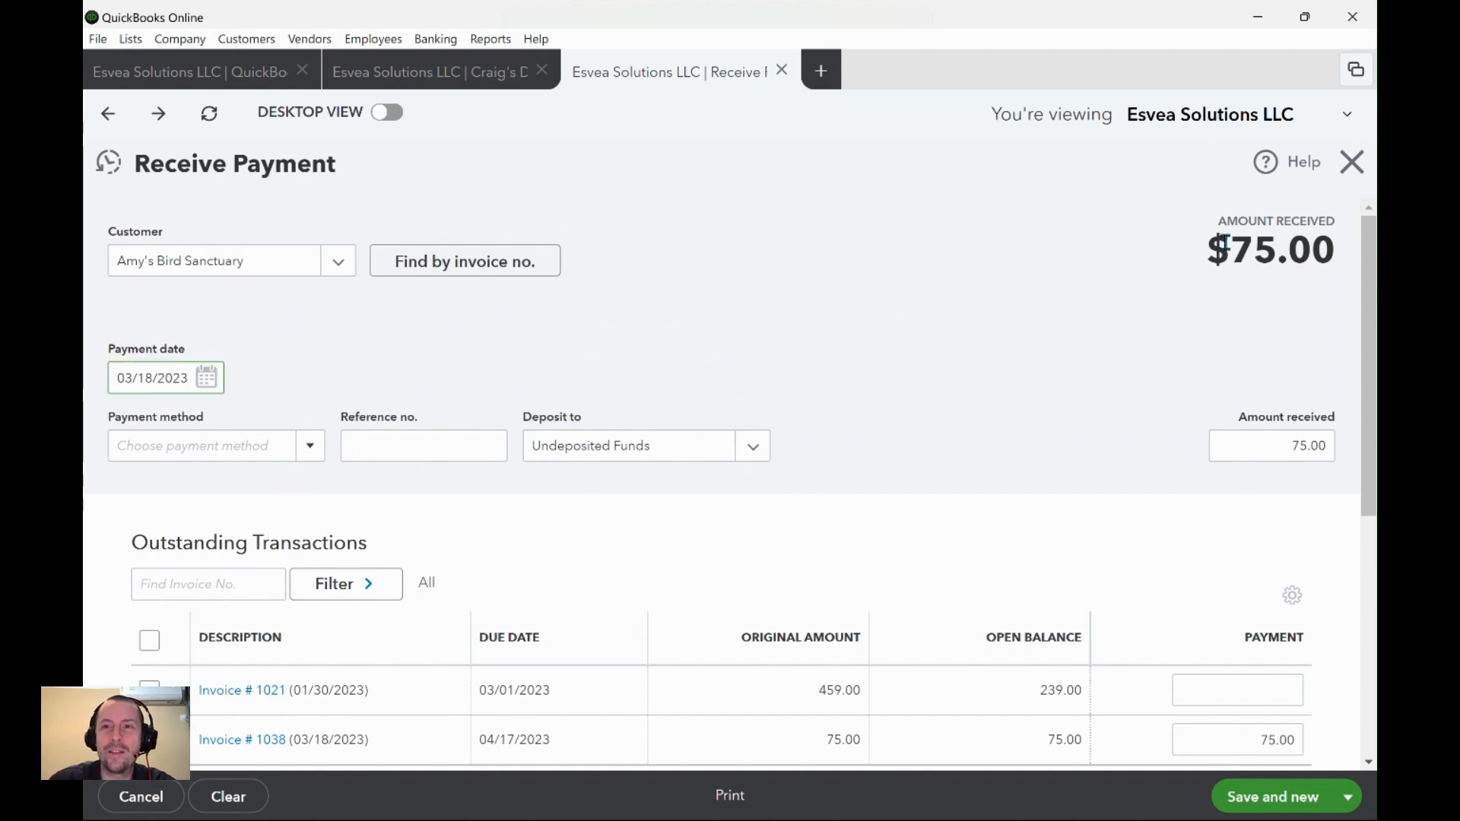
{"action": "left_click_drag", "start_coordinate": [1232, 241], "coordinate": [1368, 239]}
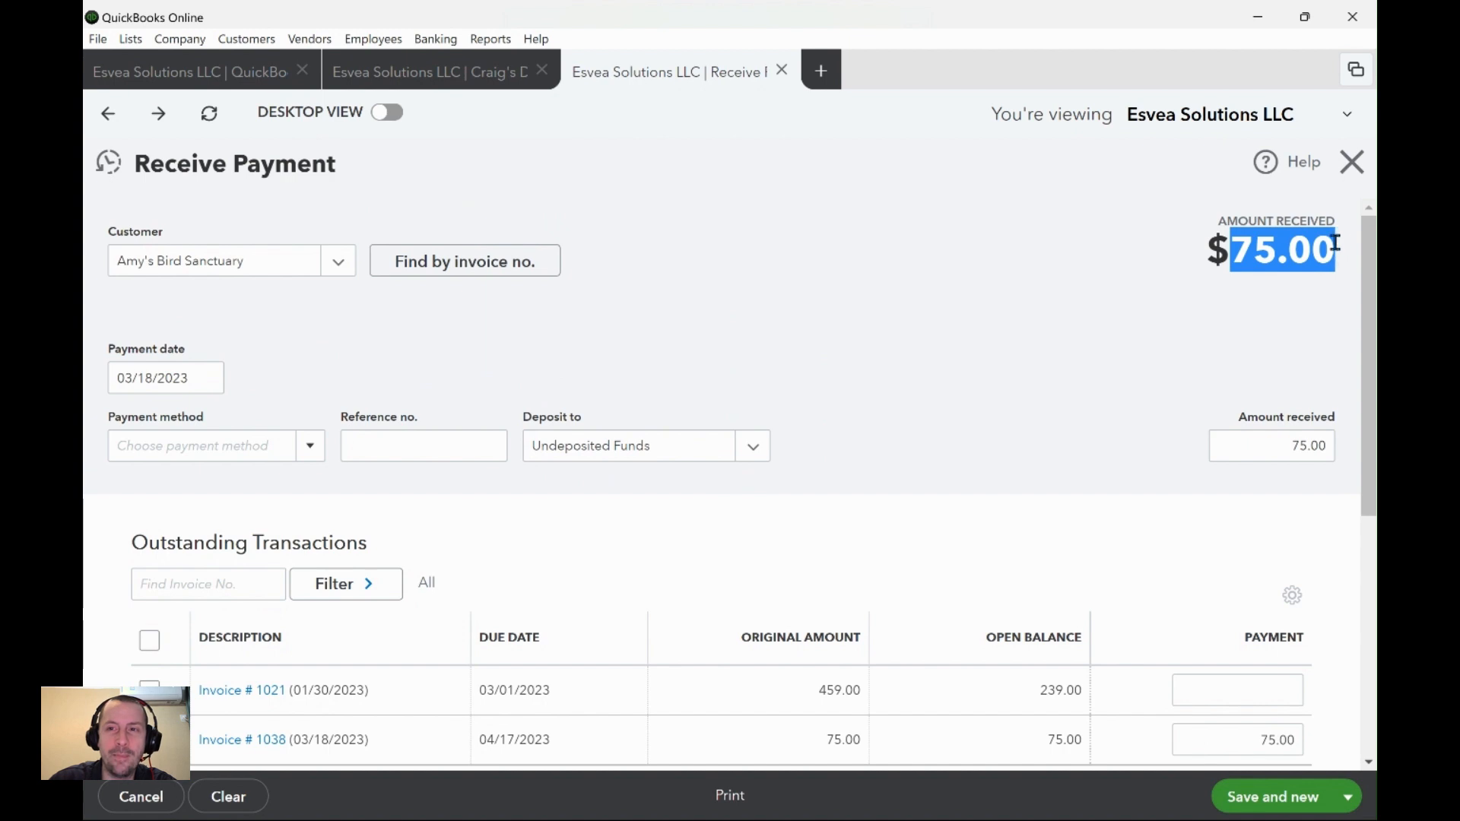
{"action": "left_click", "coordinate": [1102, 262]}
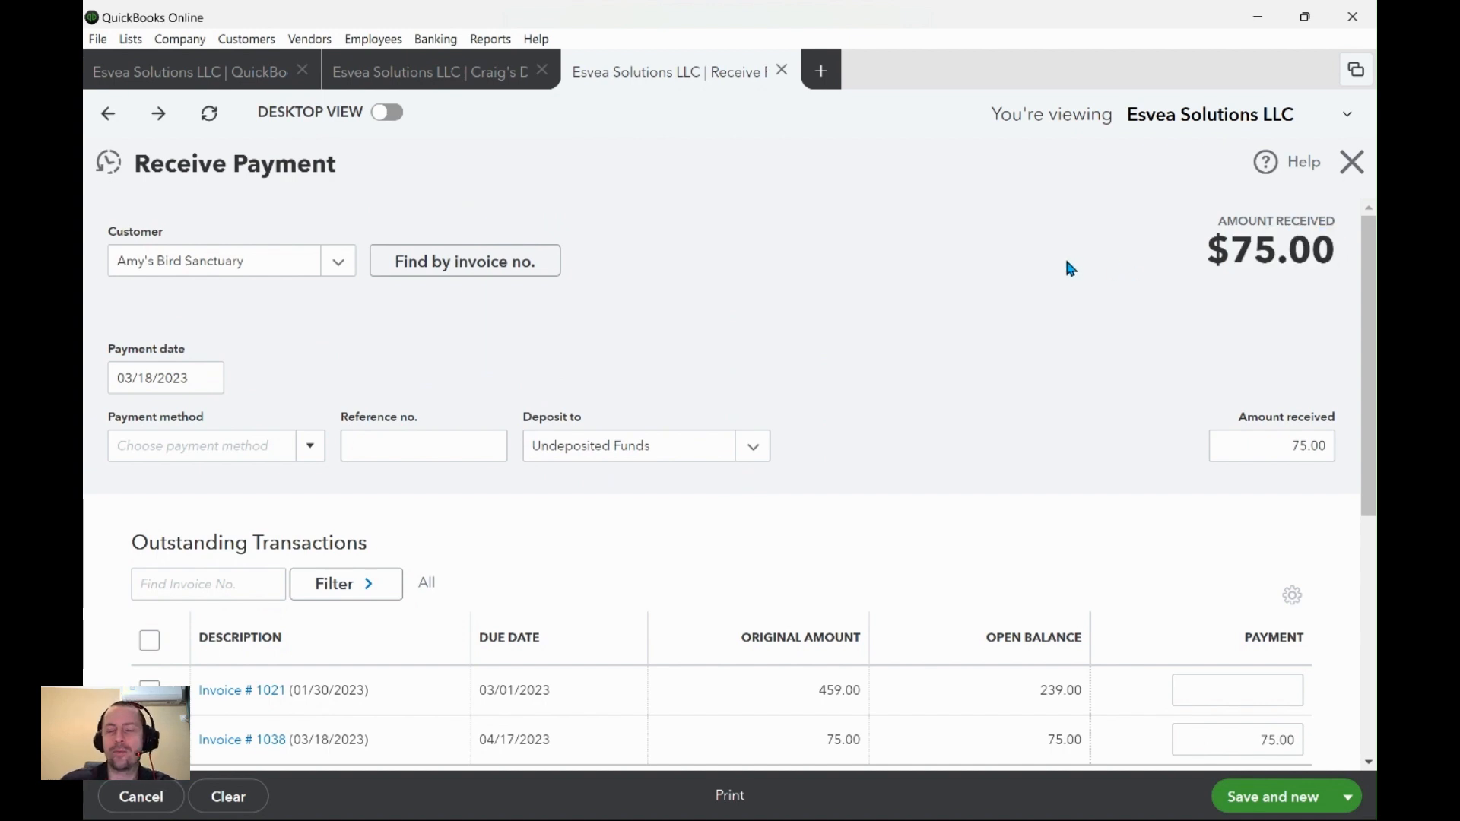
{"action": "scroll", "coordinate": [1014, 252], "scroll_direction": "down", "scroll_amount": 2}
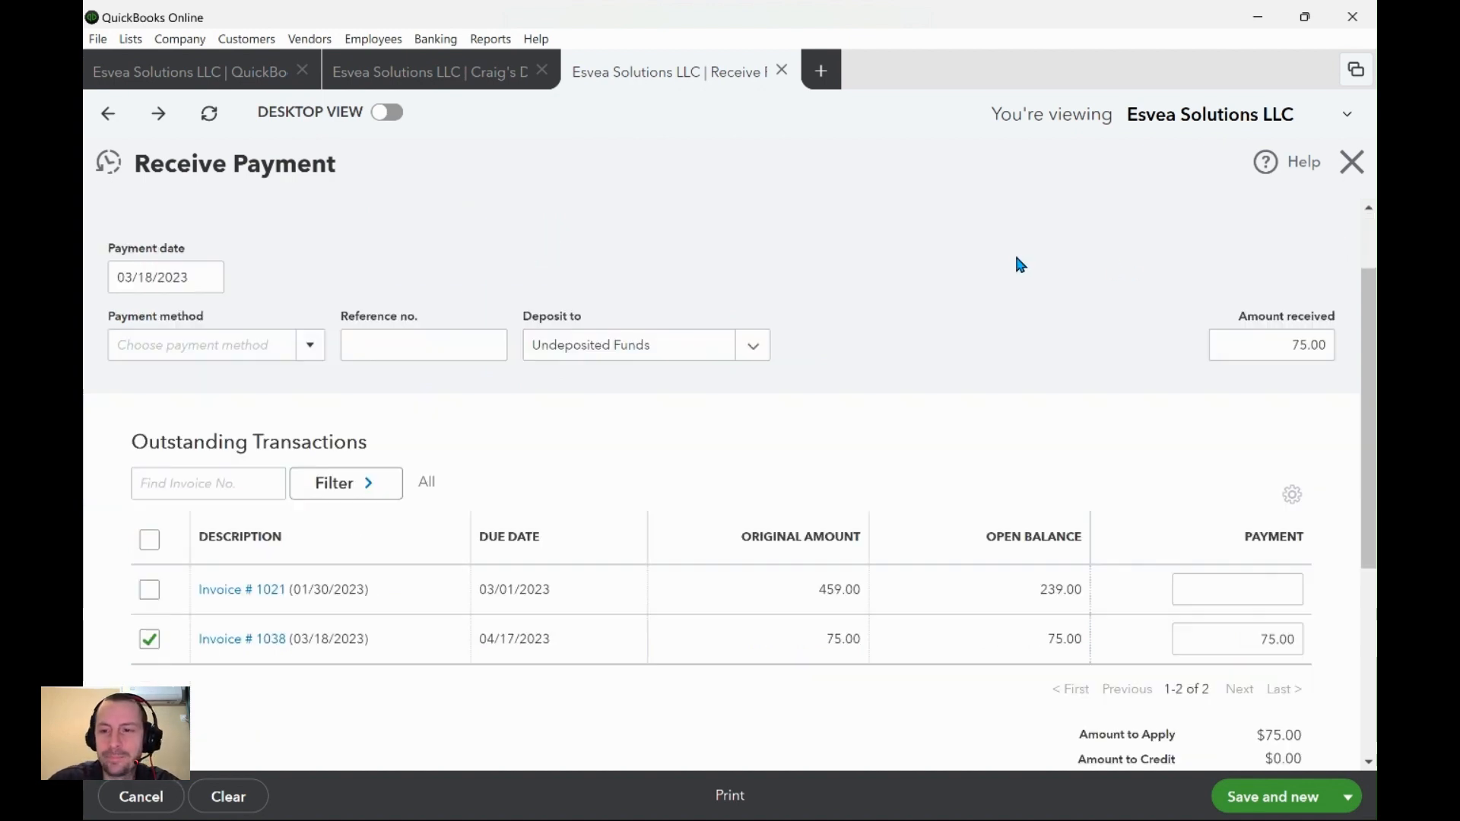
{"action": "scroll", "coordinate": [1072, 398], "scroll_direction": "up", "scroll_amount": 2}
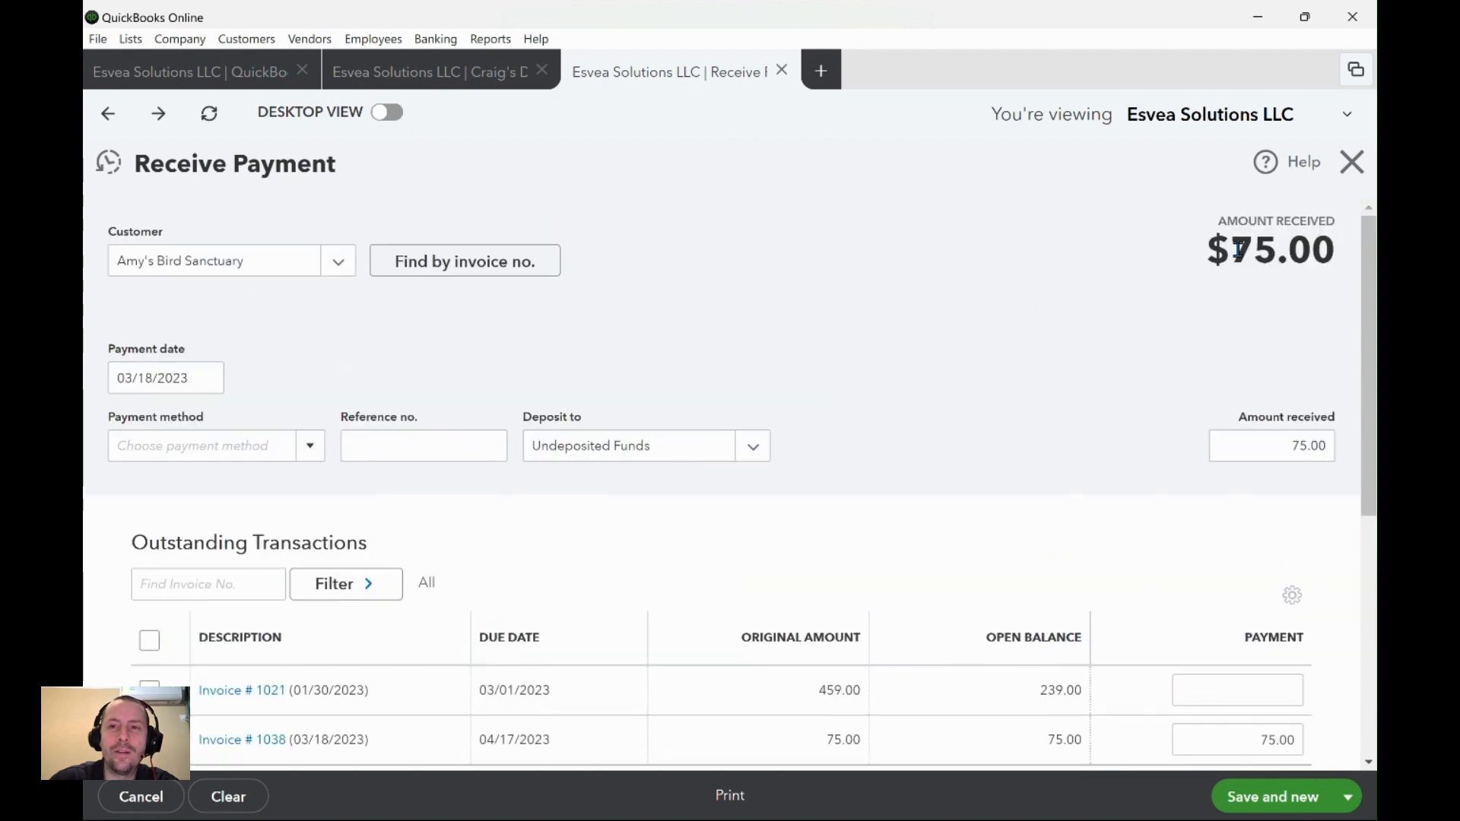
{"action": "left_click_drag", "start_coordinate": [1232, 244], "coordinate": [1339, 245]}
{"action": "left_click", "coordinate": [1154, 266]}
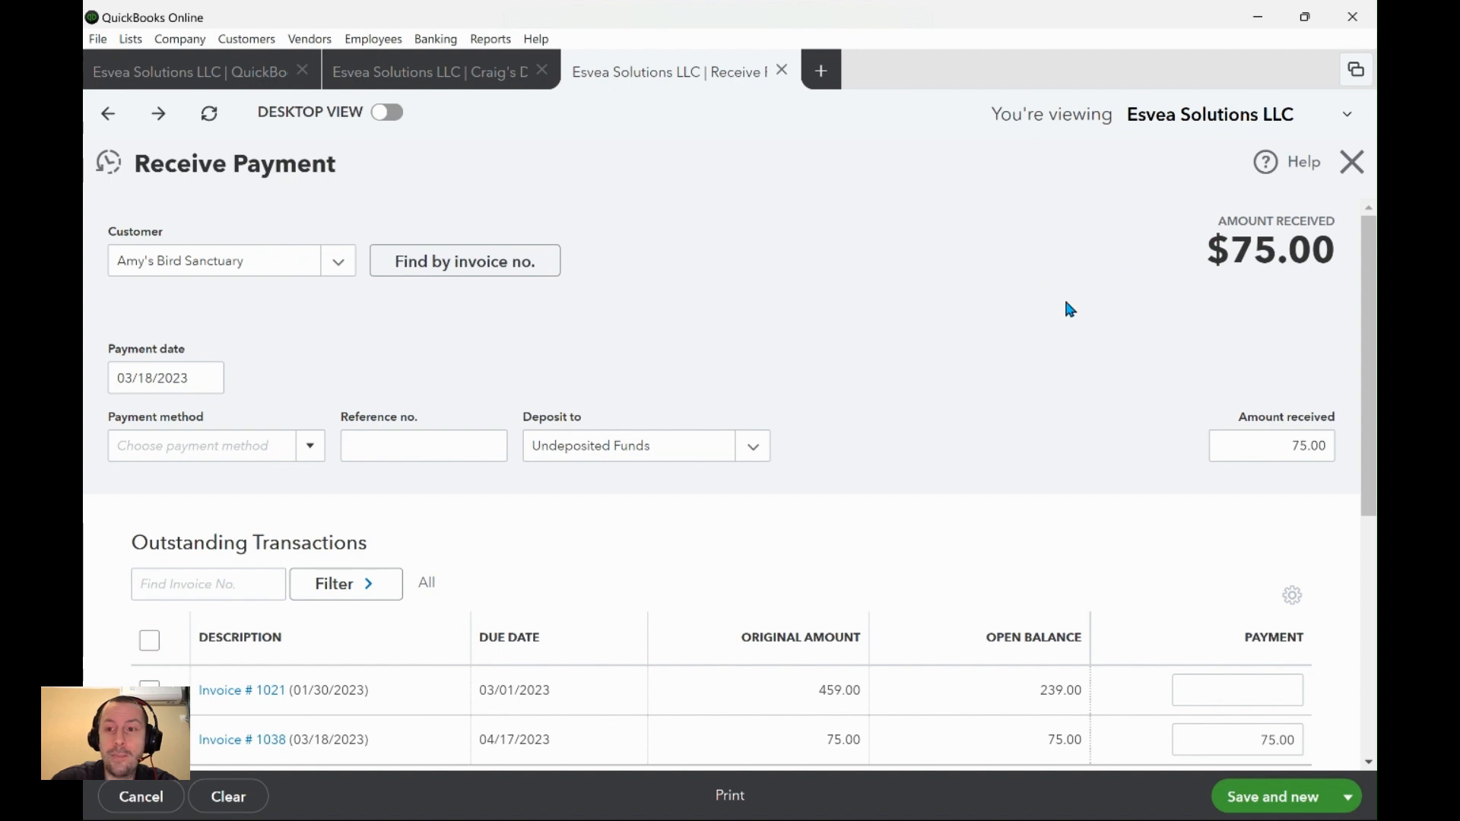
- Review the deposit account choices for the Amy's Bird Sanctuary payment, keeping Undeposited Funds selected
{"action": "left_click", "coordinate": [672, 446]}
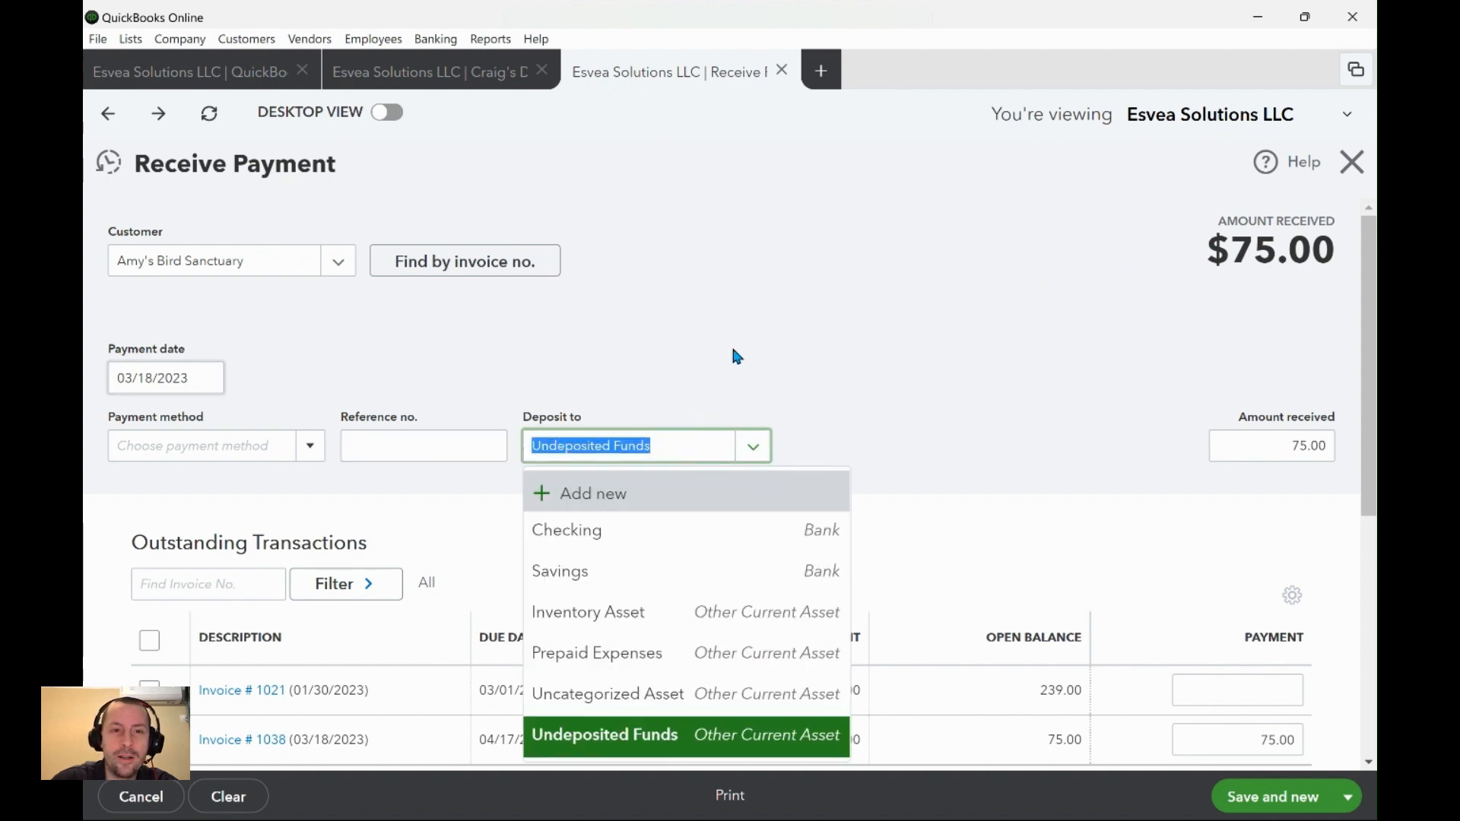
{"action": "left_click", "coordinate": [661, 459]}
{"action": "left_click", "coordinate": [682, 459]}
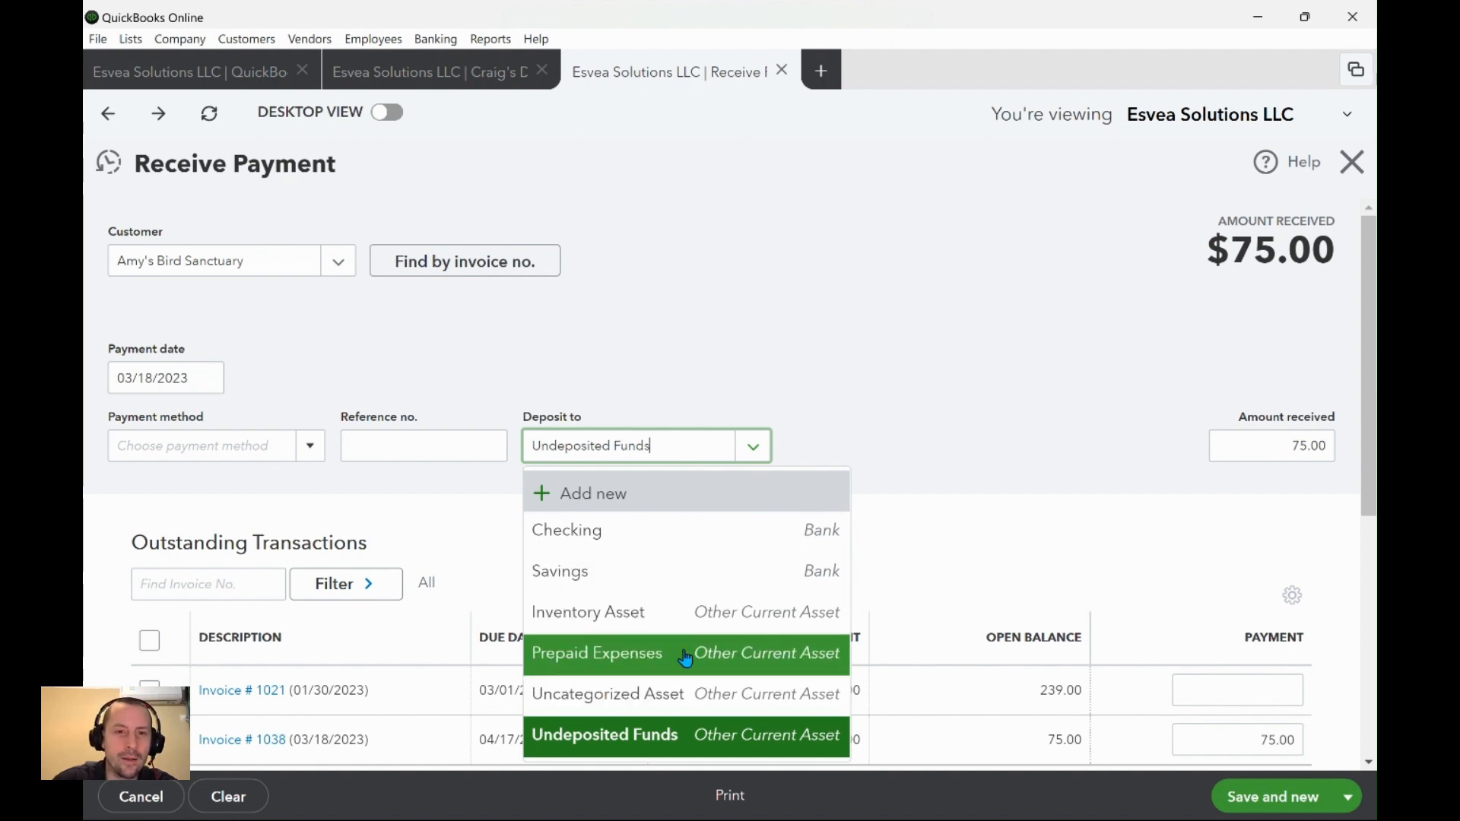
{"action": "left_click", "coordinate": [887, 375]}
{"action": "left_click", "coordinate": [691, 459]}
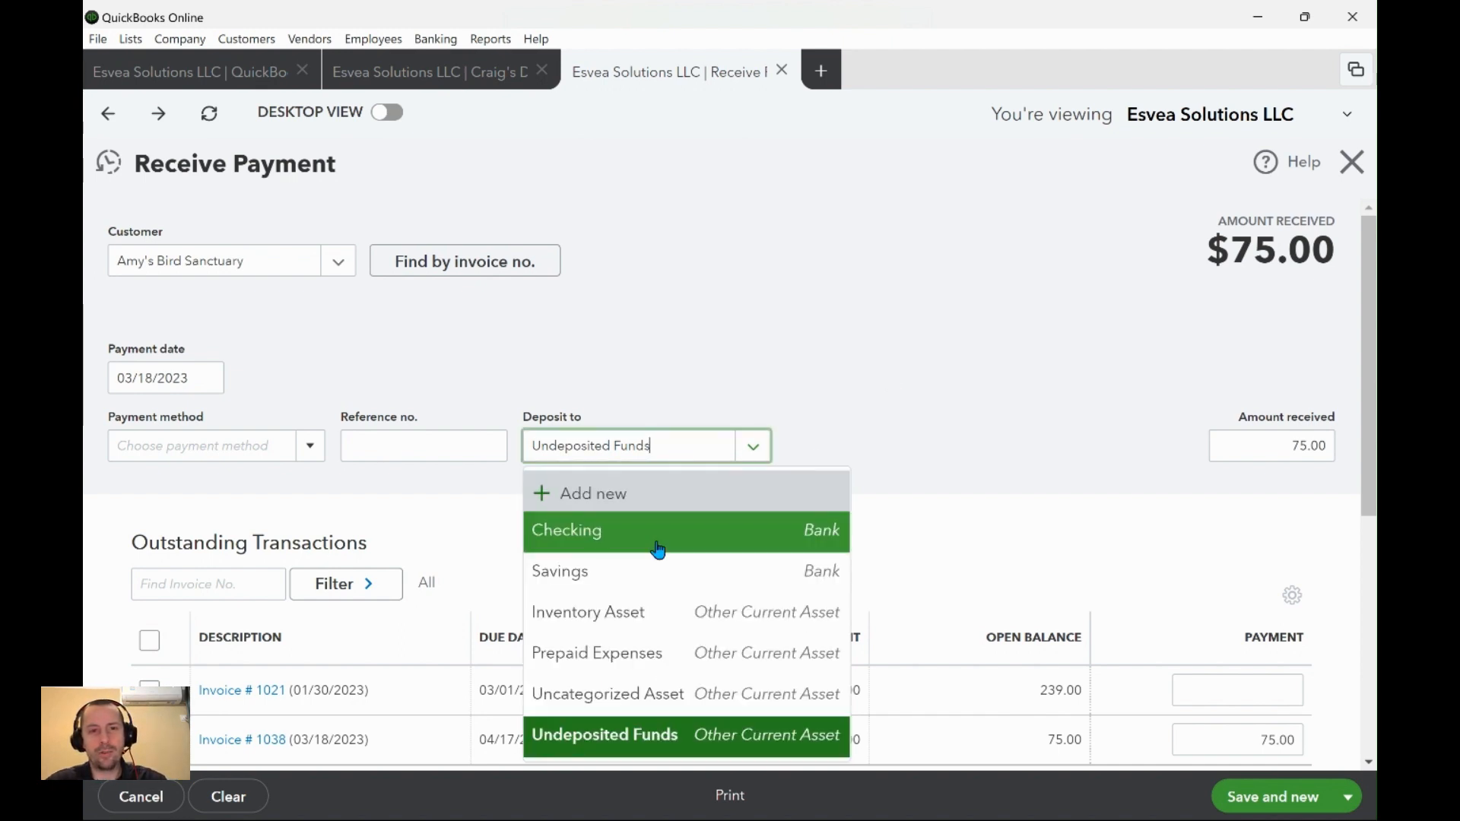
{"action": "left_click", "coordinate": [869, 355]}
{"action": "key", "text": "Tab"}
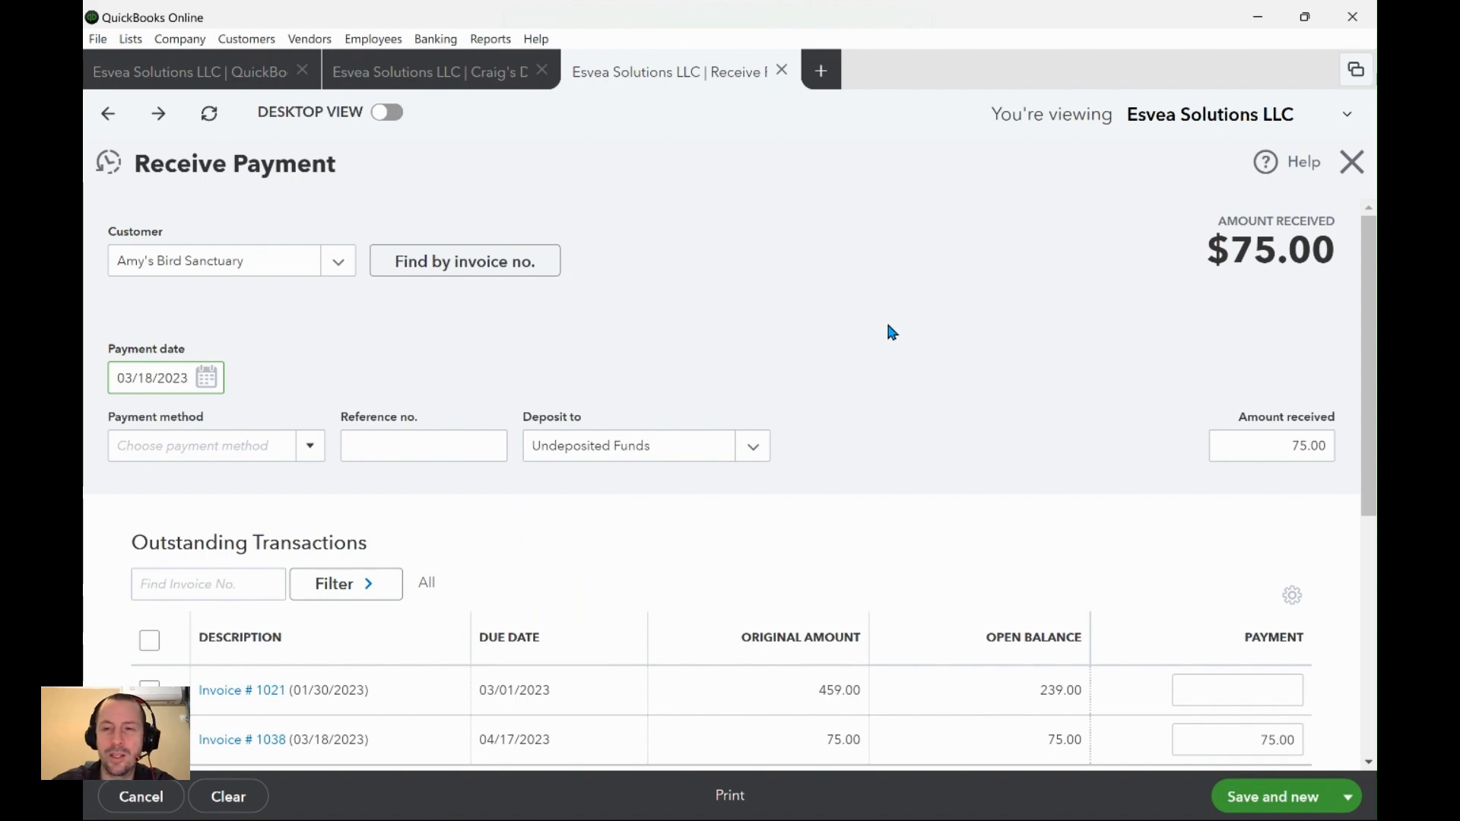
- Examine the Amy's Bird Sanctuary payment's editable amount received and its deposit account
{"action": "scroll", "coordinate": [889, 326], "scroll_direction": "down", "scroll_amount": 1}
{"action": "scroll", "coordinate": [938, 323], "scroll_direction": "up", "scroll_amount": 1}
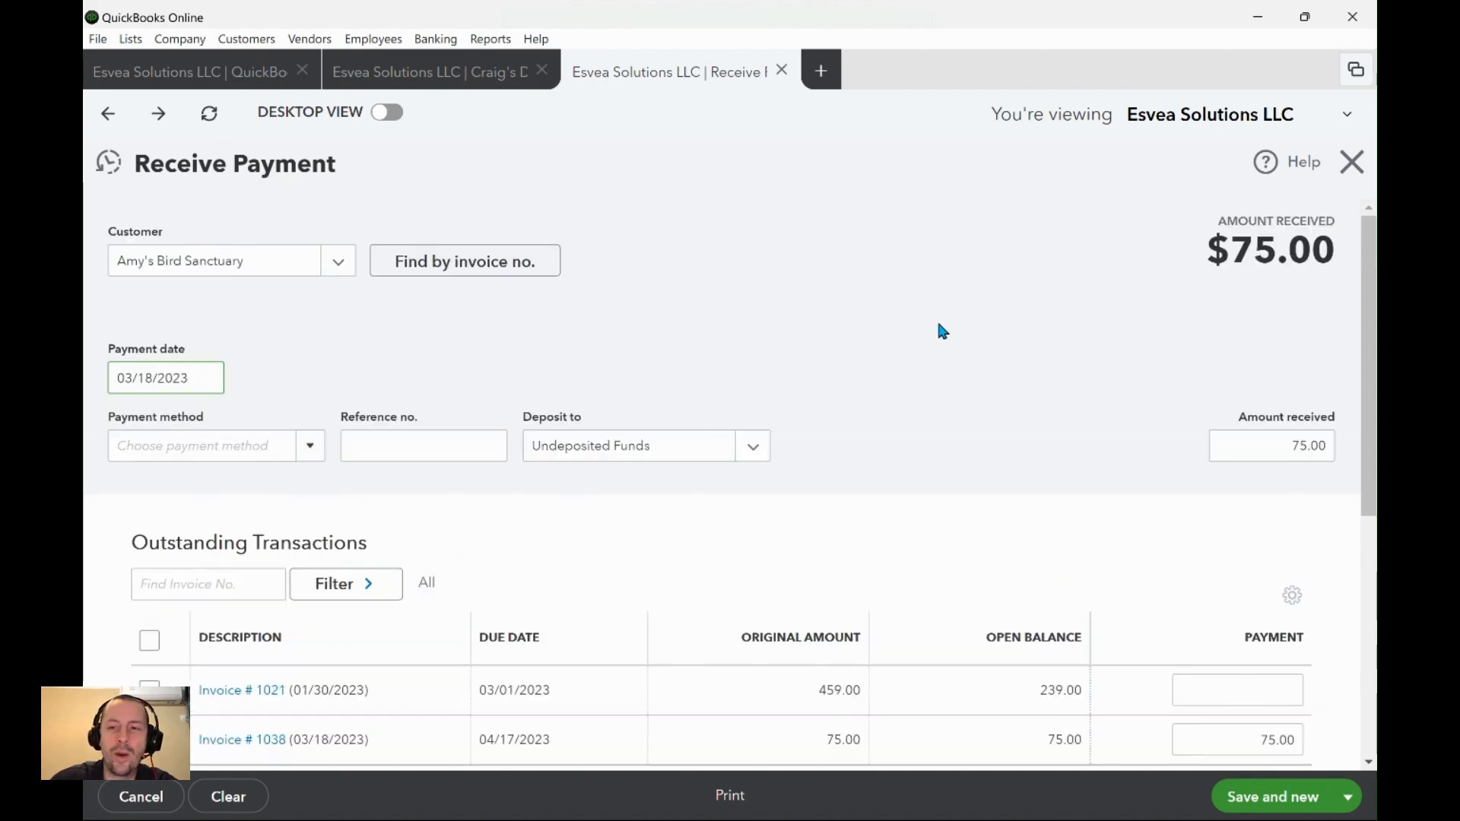
{"action": "scroll", "coordinate": [937, 318], "scroll_direction": "down", "scroll_amount": 1}
{"action": "scroll", "coordinate": [937, 318], "scroll_direction": "up", "scroll_amount": 1}
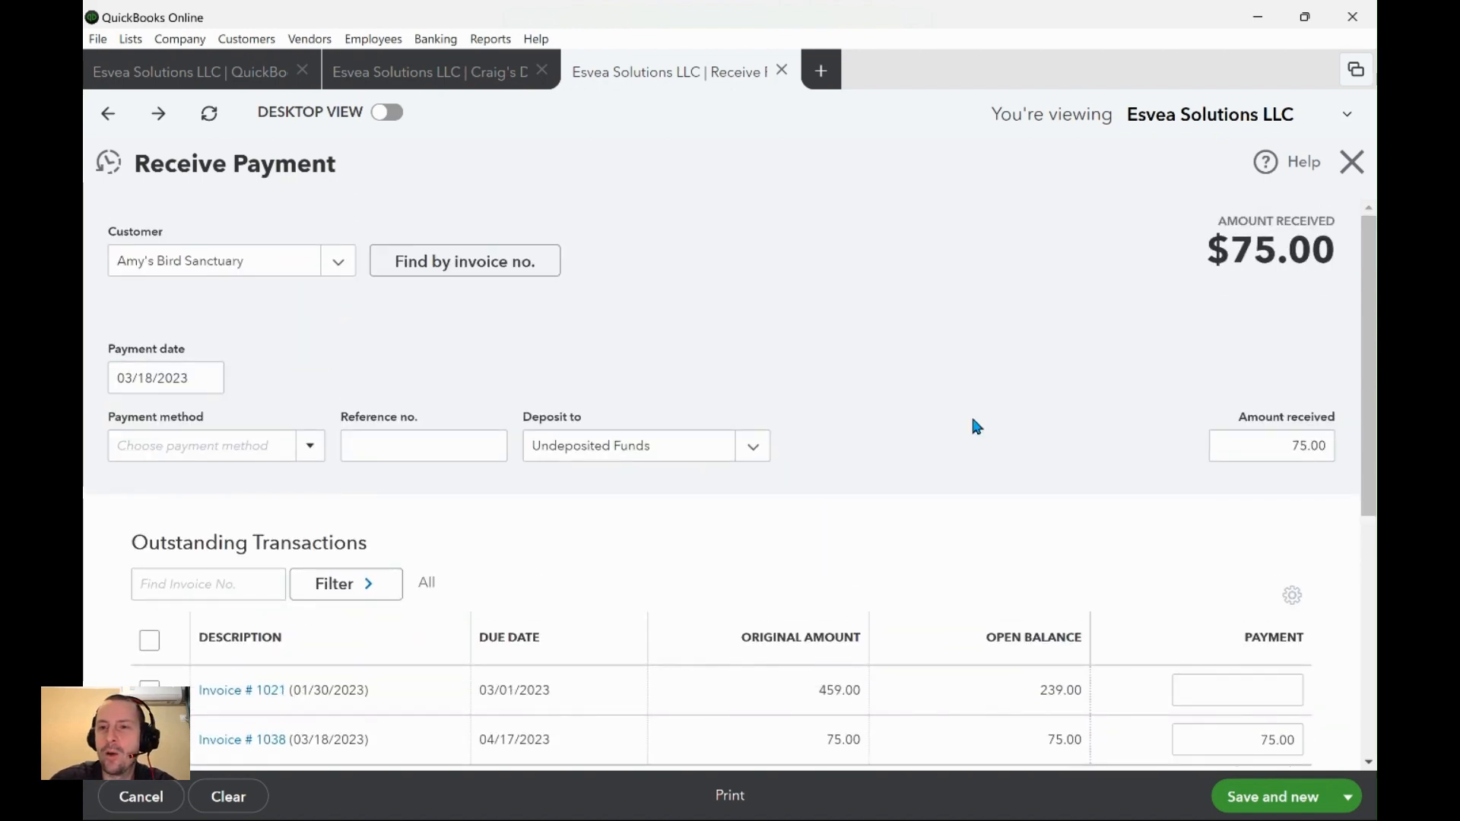
{"action": "scroll", "coordinate": [976, 425], "scroll_direction": "down", "scroll_amount": 1}
{"action": "left_click", "coordinate": [1264, 343]}
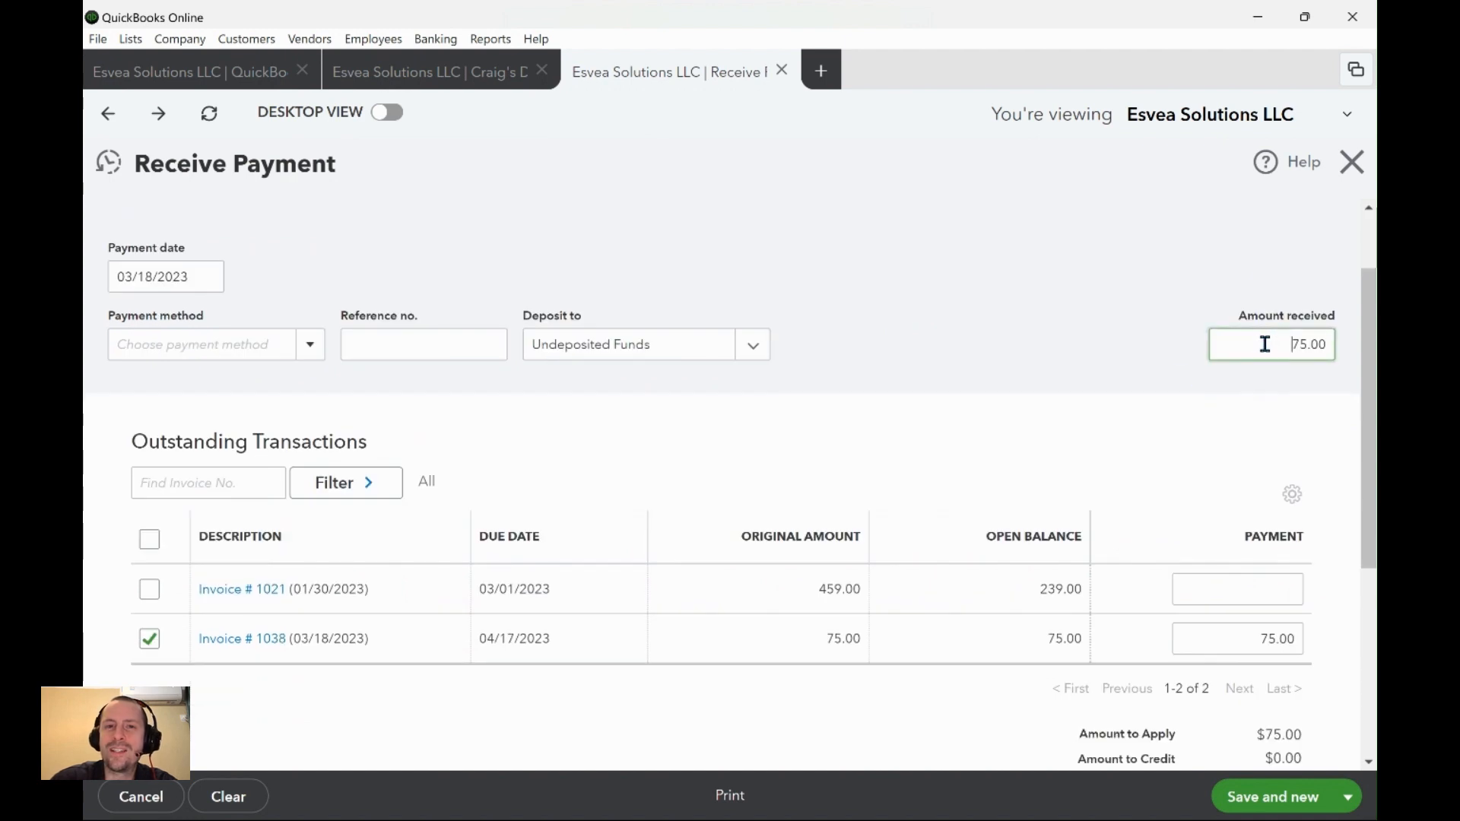
{"action": "left_click_drag", "start_coordinate": [1264, 342], "coordinate": [1333, 345]}
{"action": "left_click", "coordinate": [1042, 343]}
{"action": "left_click", "coordinate": [1292, 347]}
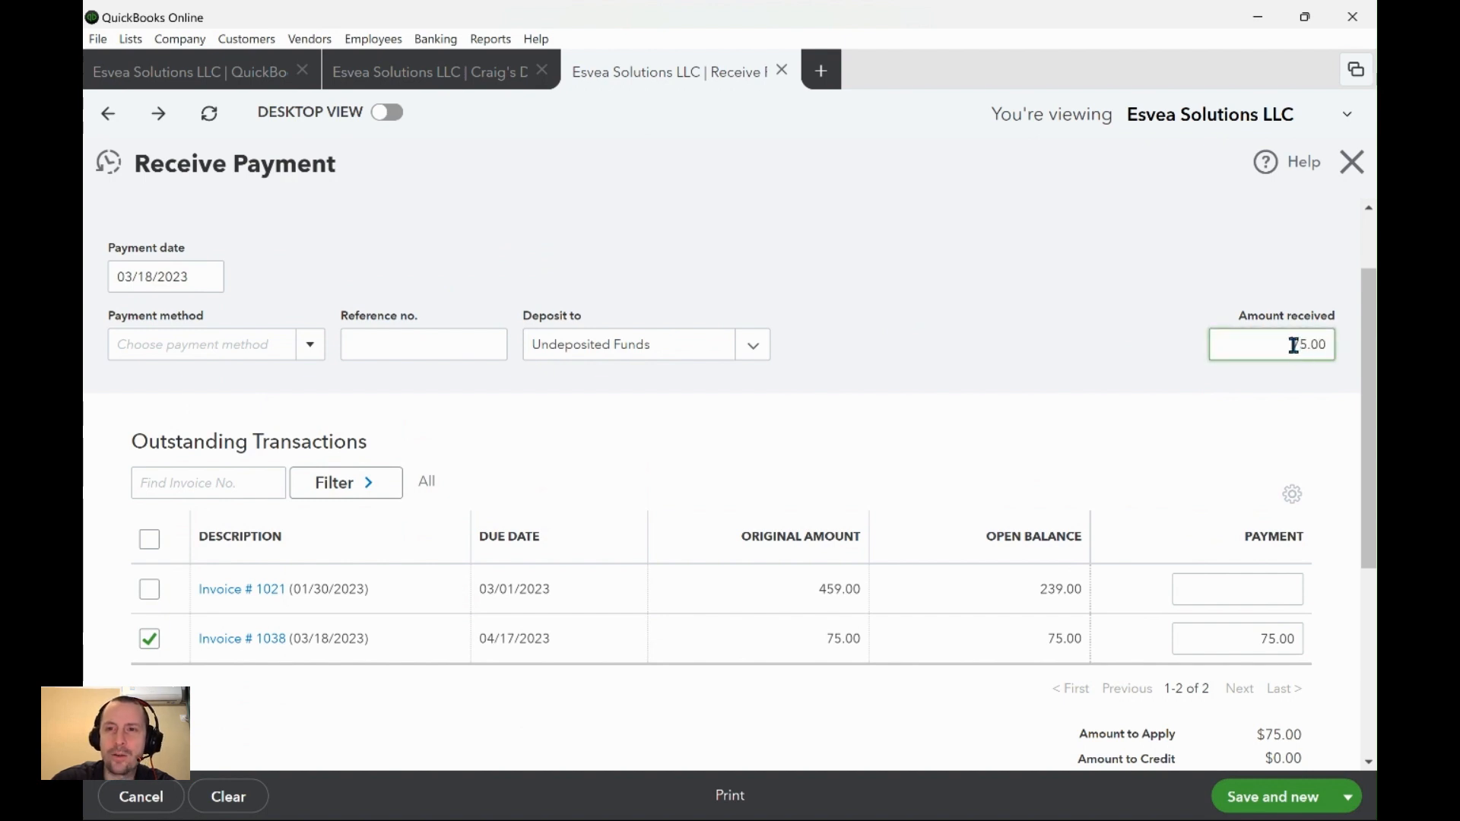
{"action": "double_click", "coordinate": [1292, 346]}
{"action": "left_click", "coordinate": [661, 350]}
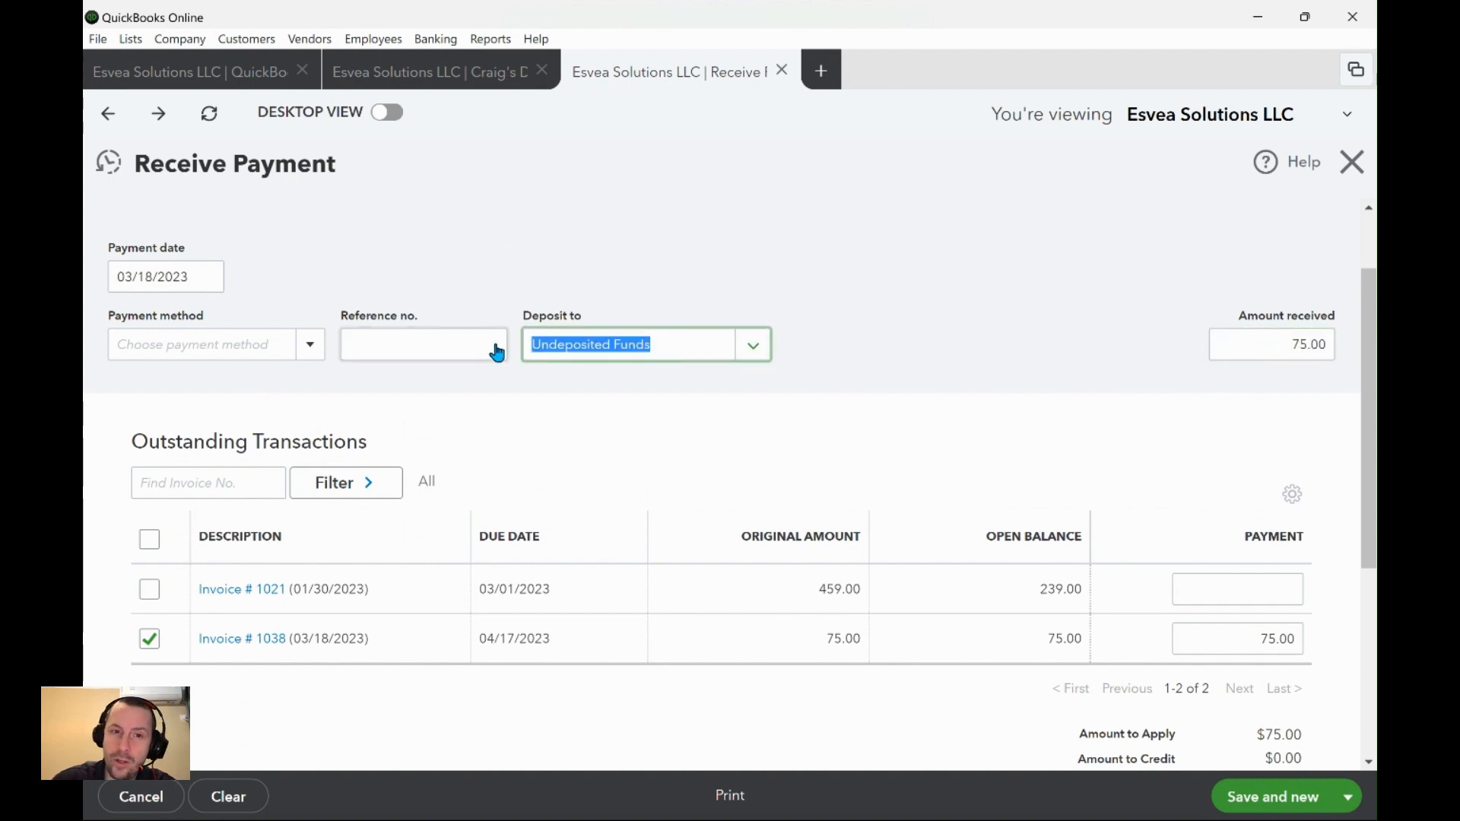
{"action": "left_click", "coordinate": [954, 281]}
{"action": "left_click_drag", "start_coordinate": [1255, 347], "coordinate": [1361, 355]}
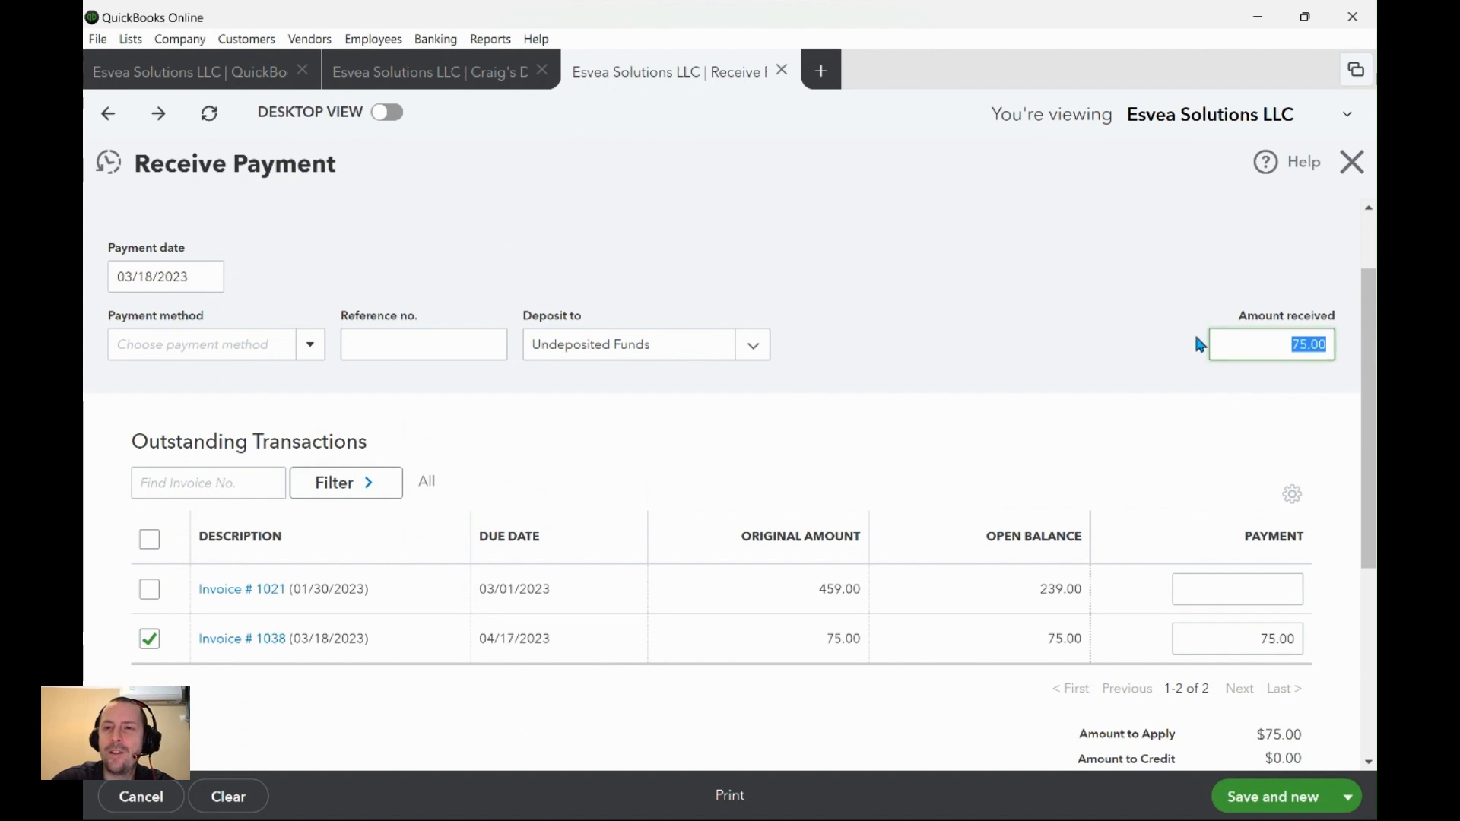
{"action": "left_click", "coordinate": [1258, 352]}
- Compare the payment applied to Invoice # 1038 with the amount to credit
{"action": "scroll", "coordinate": [1293, 494], "scroll_direction": "down", "scroll_amount": 1}
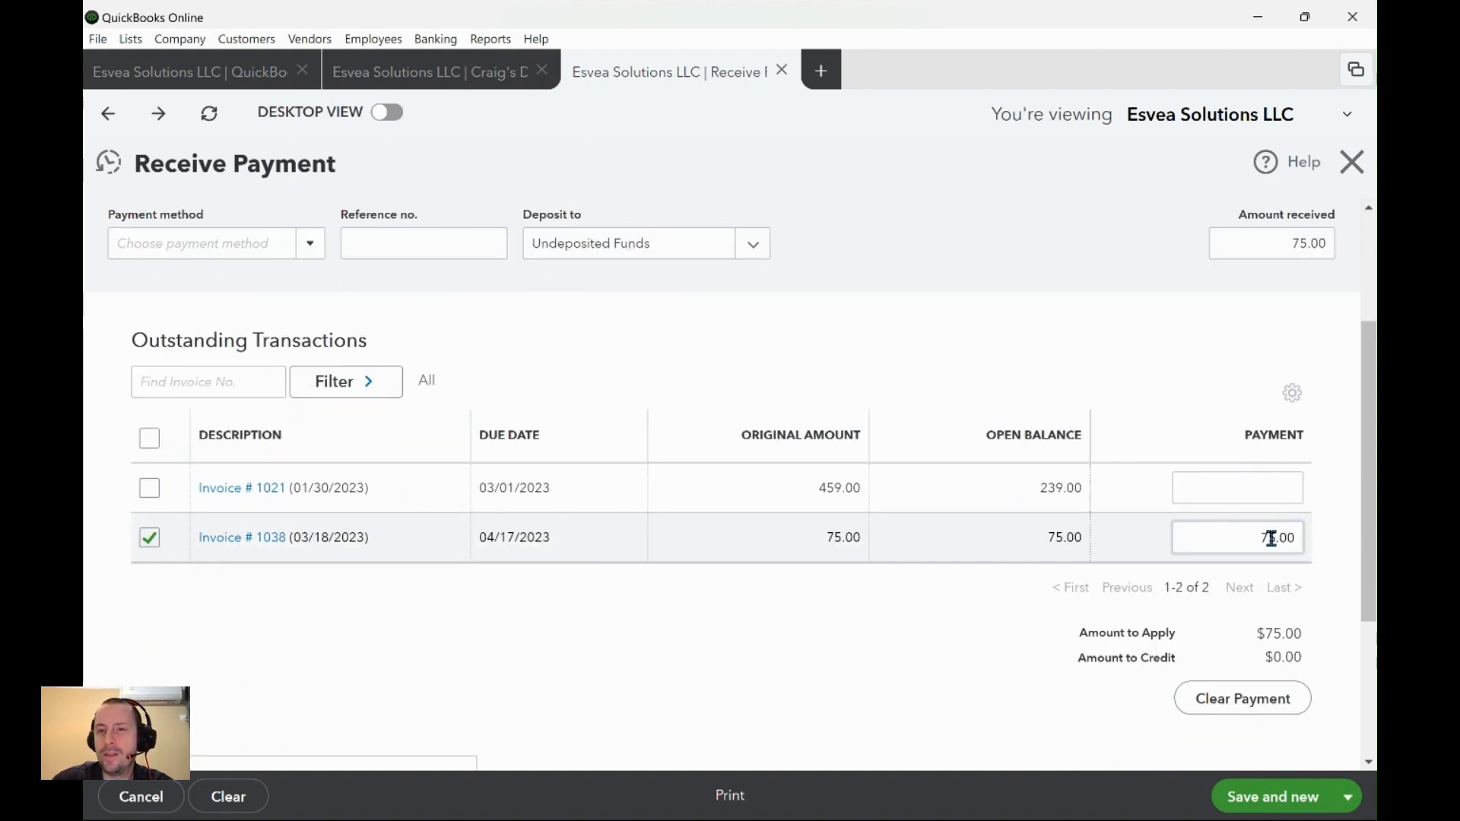
{"action": "left_click_drag", "start_coordinate": [1258, 541], "coordinate": [1297, 540]}
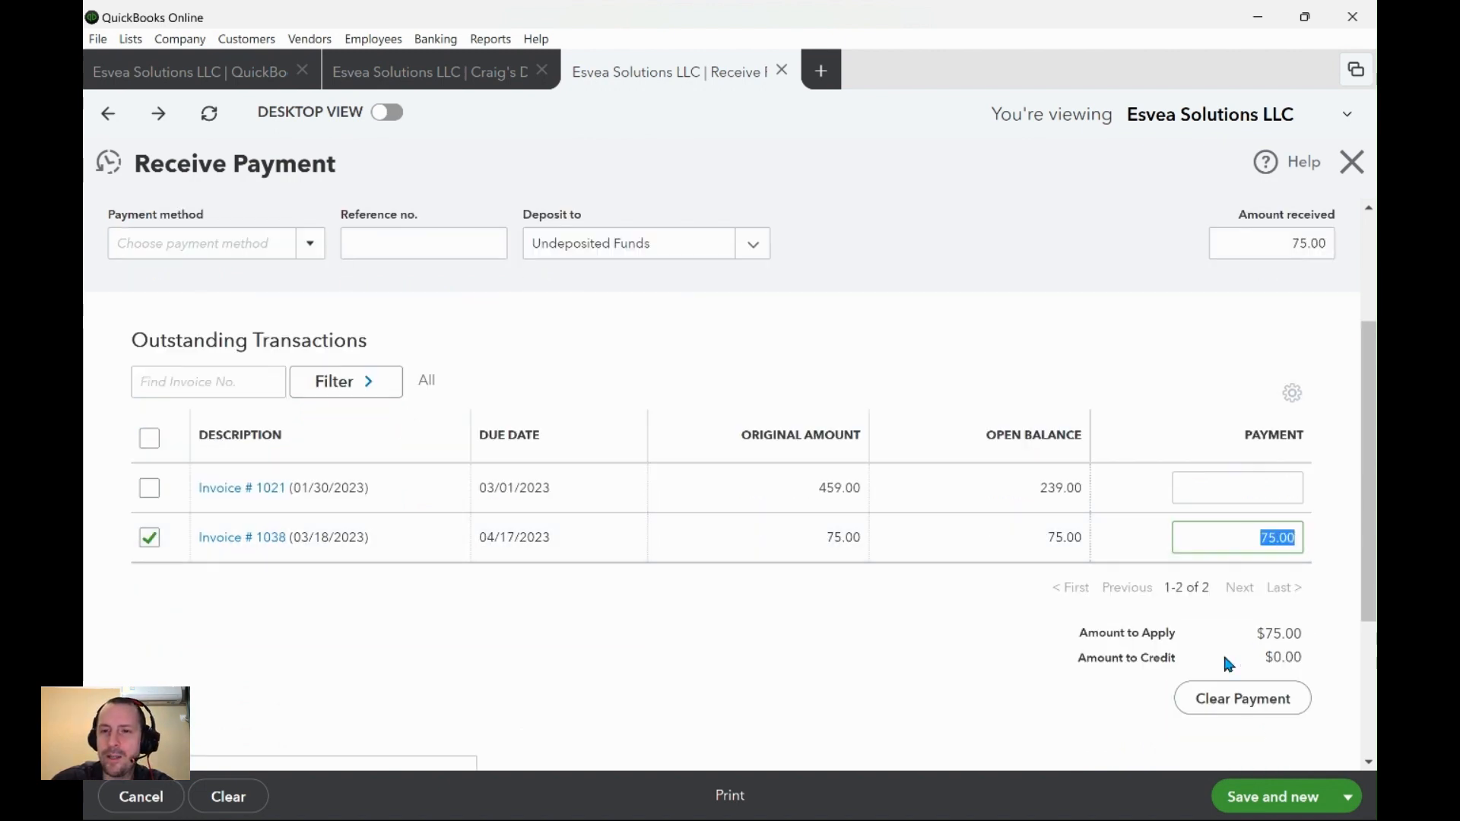
{"action": "left_click_drag", "start_coordinate": [1264, 656], "coordinate": [1307, 654]}
{"action": "left_click", "coordinate": [1285, 656]}
{"action": "scroll", "coordinate": [1207, 283], "scroll_direction": "up", "scroll_amount": 2}
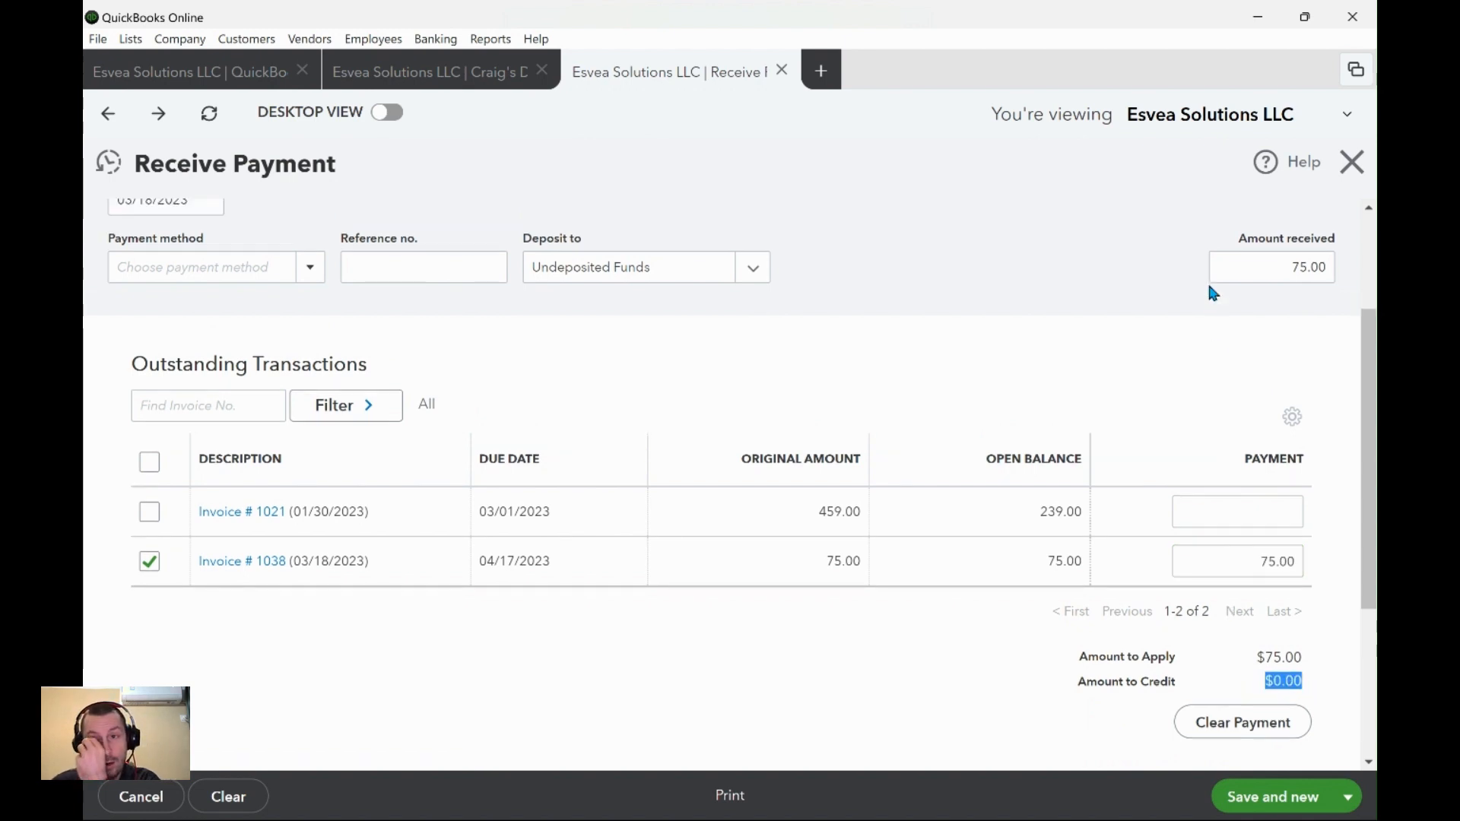
- Set the payment's amount received to 35
{"action": "left_click", "coordinate": [1222, 347]}
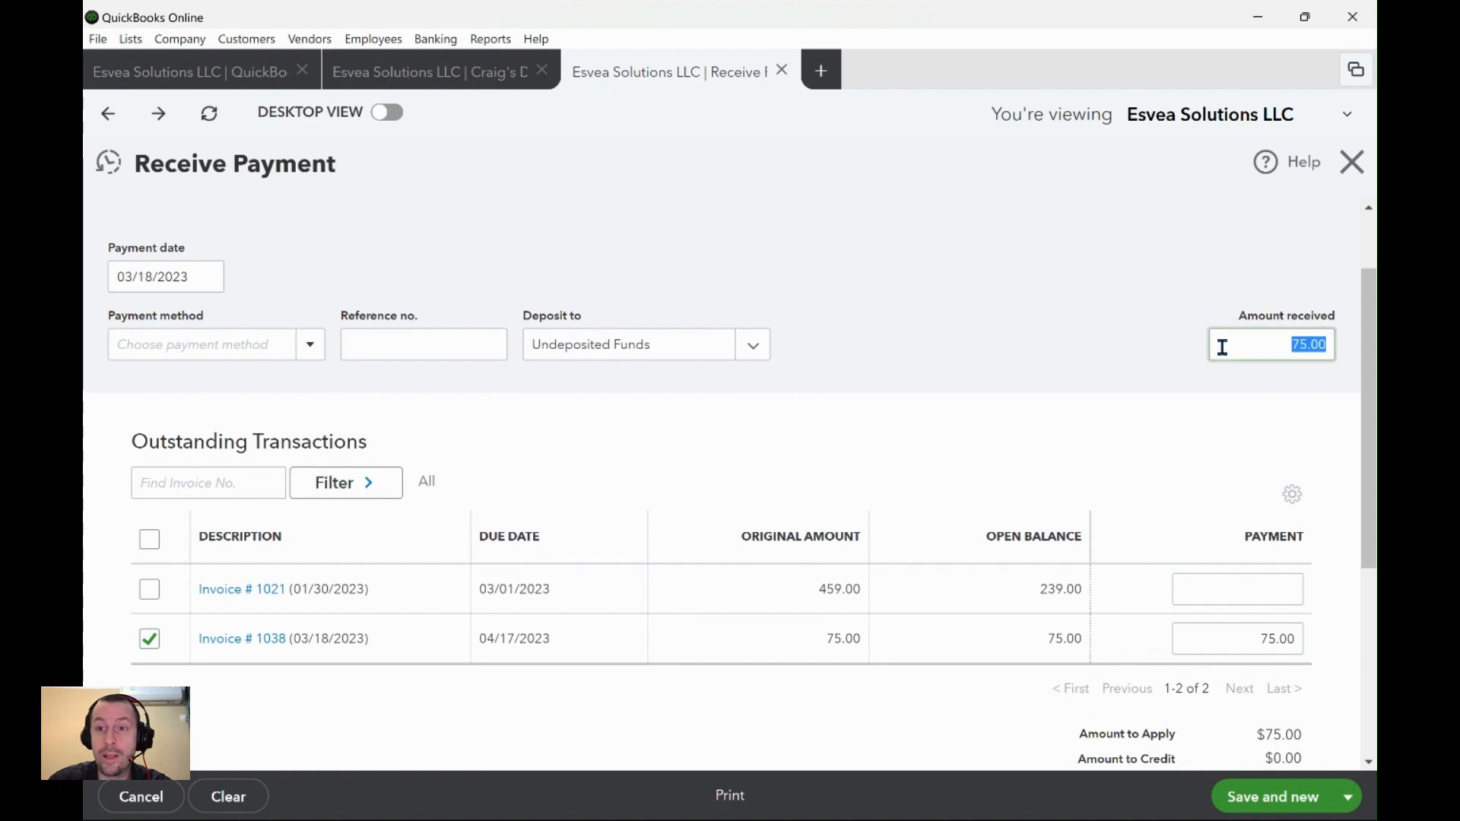
{"action": "type", "text": "35"}
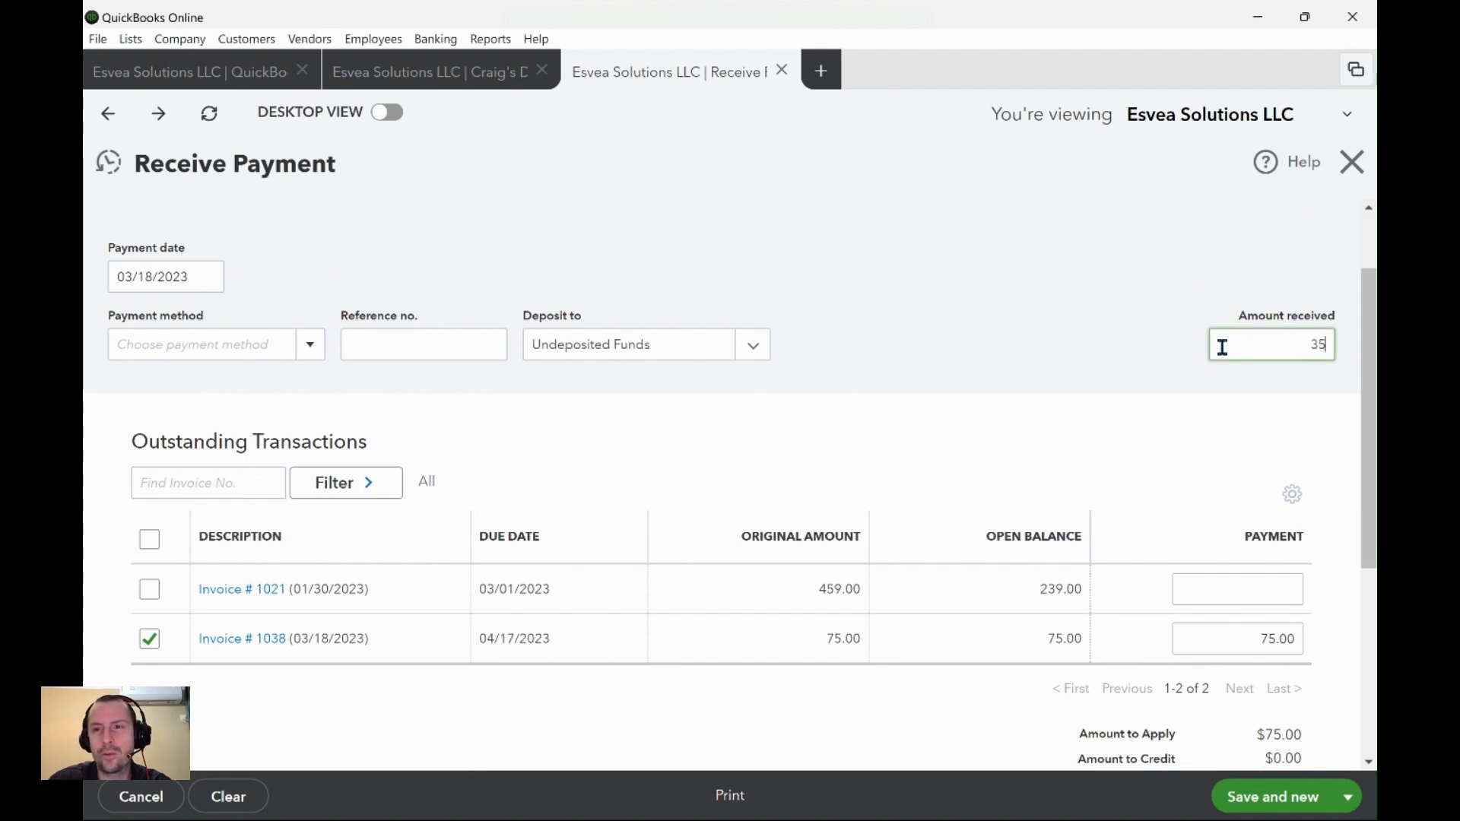
{"action": "left_click", "coordinate": [1128, 322]}
{"action": "left_click", "coordinate": [1240, 351]}
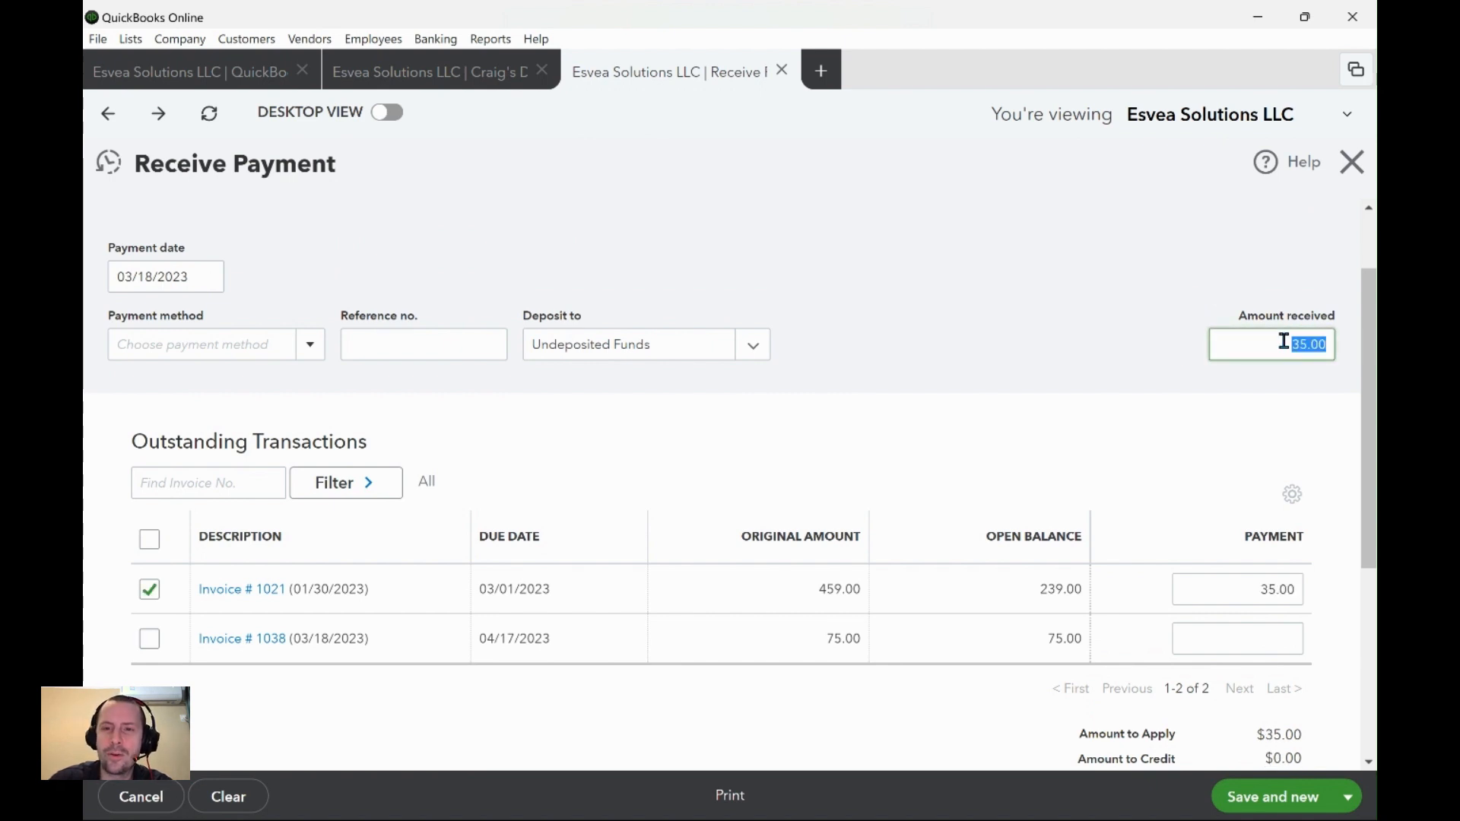
- Clear the payment applied to Invoice # 1021 and apply 35 to Invoice # 1038 instead
{"action": "left_click", "coordinate": [1270, 595]}
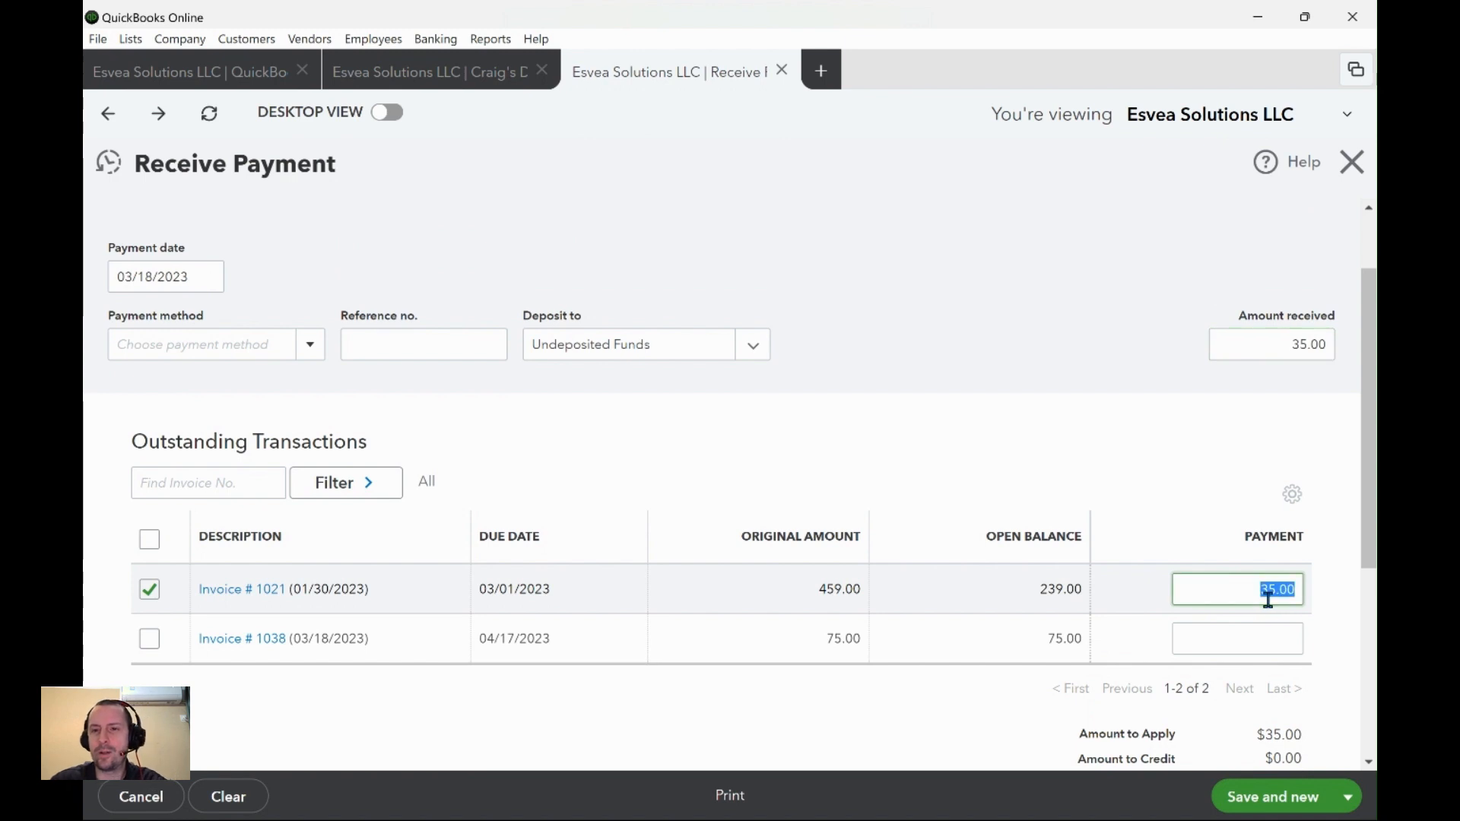
{"action": "key", "text": "BackSpace"}
{"action": "left_click", "coordinate": [1259, 638]}
{"action": "type", "text": "3"}
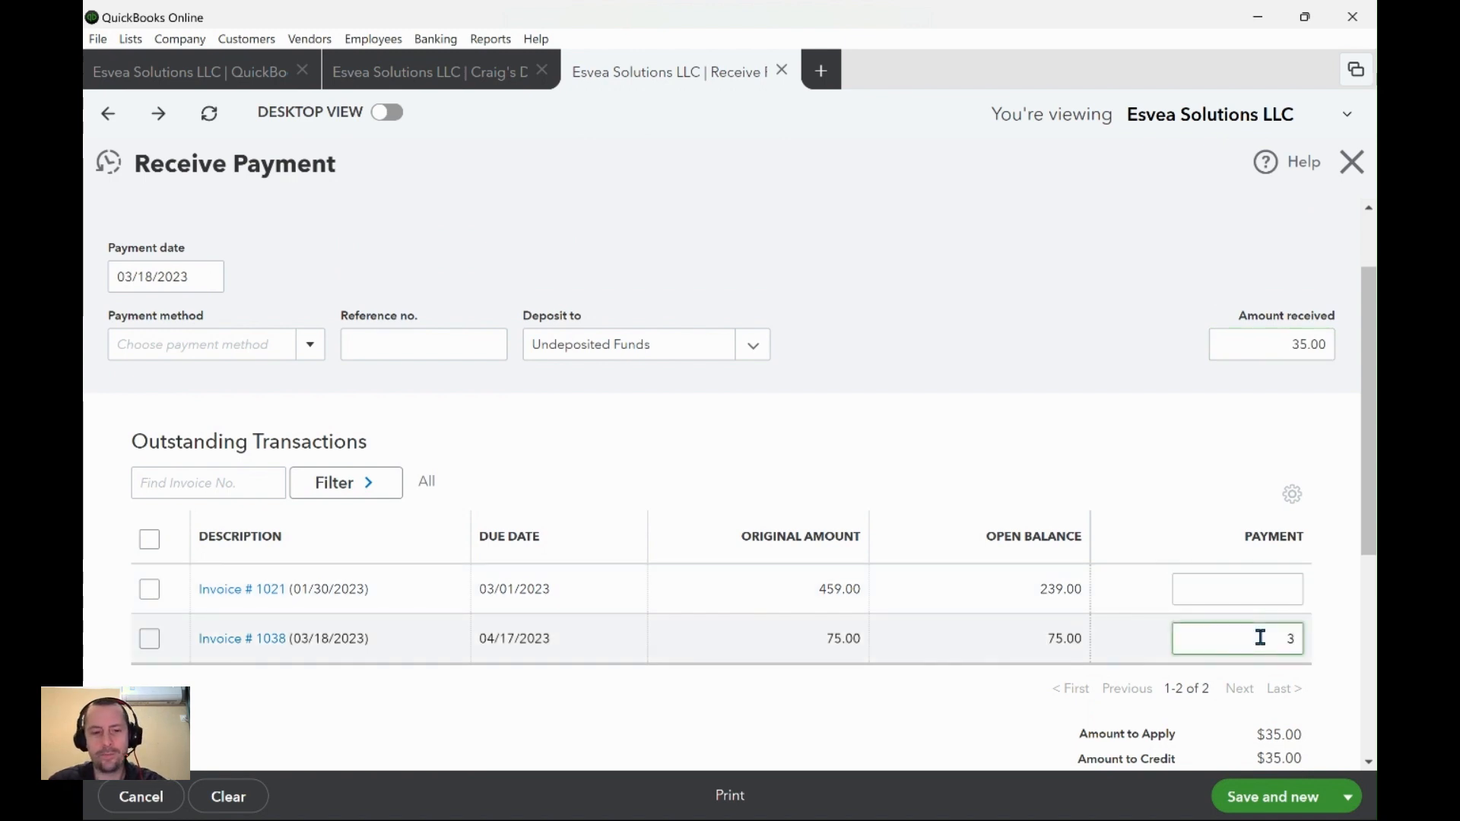
{"action": "type", "text": "5"}
{"action": "left_click", "coordinate": [1082, 312]}
{"action": "left_click", "coordinate": [1273, 340]}
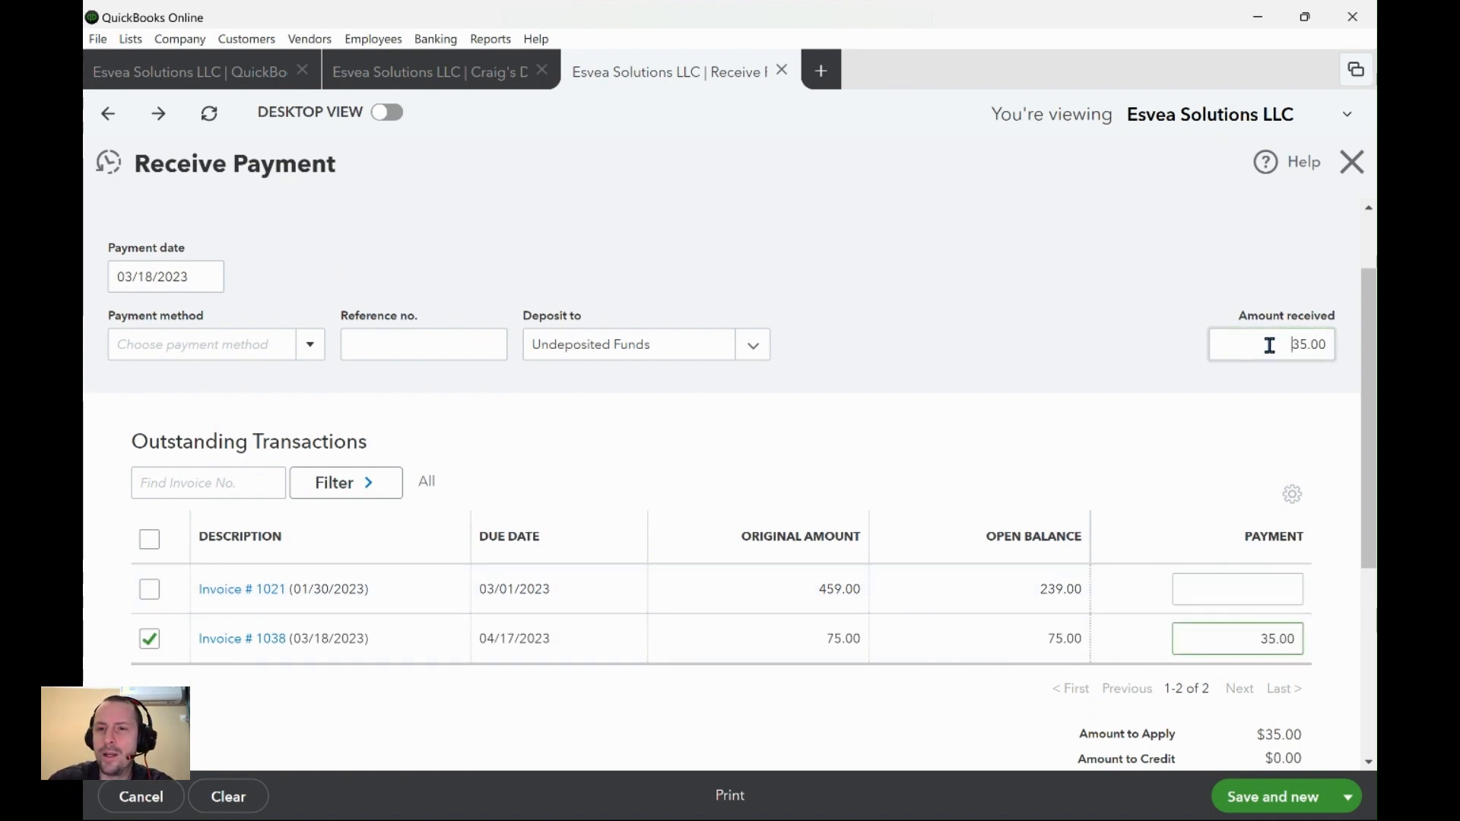
{"action": "left_click_drag", "start_coordinate": [1268, 345], "coordinate": [1368, 362]}
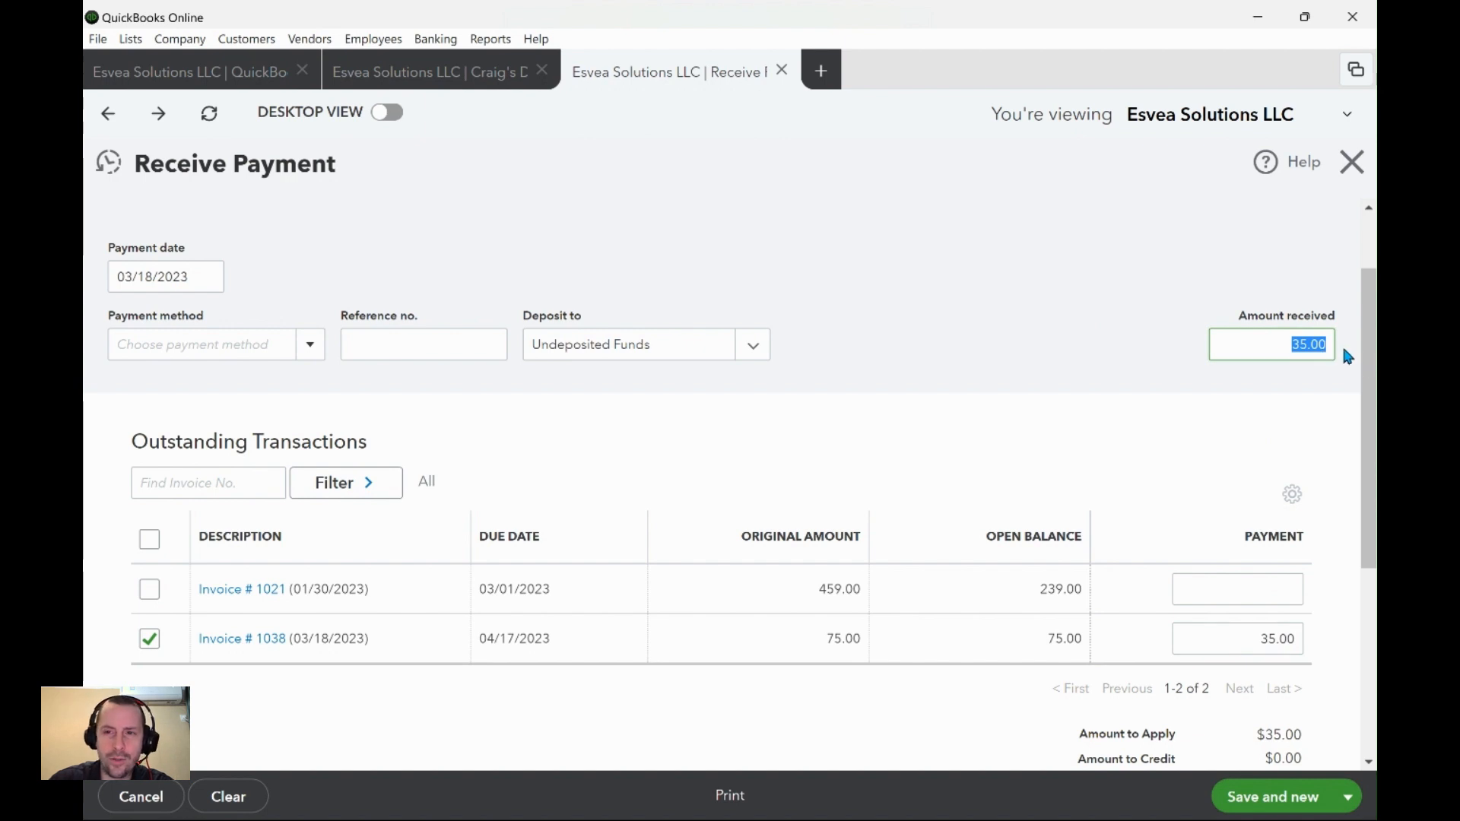
{"action": "left_click", "coordinate": [1108, 326]}
- Set the payment's amount received to 0
{"action": "scroll", "coordinate": [1106, 313], "scroll_direction": "down", "scroll_amount": 1}
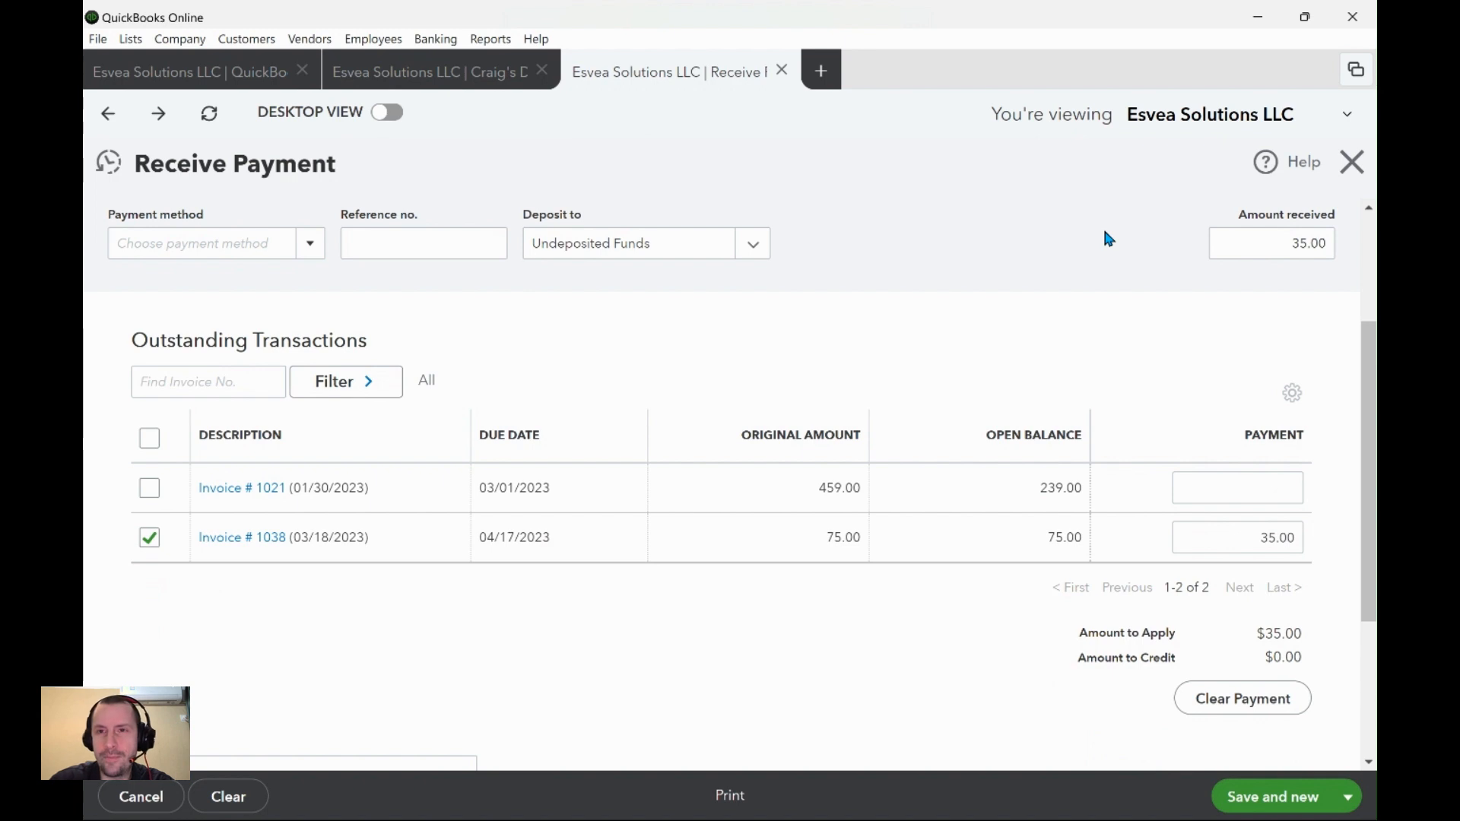
{"action": "double_click", "coordinate": [1301, 257]}
{"action": "key", "text": "BackSpace"}
{"action": "type", "text": "0"}
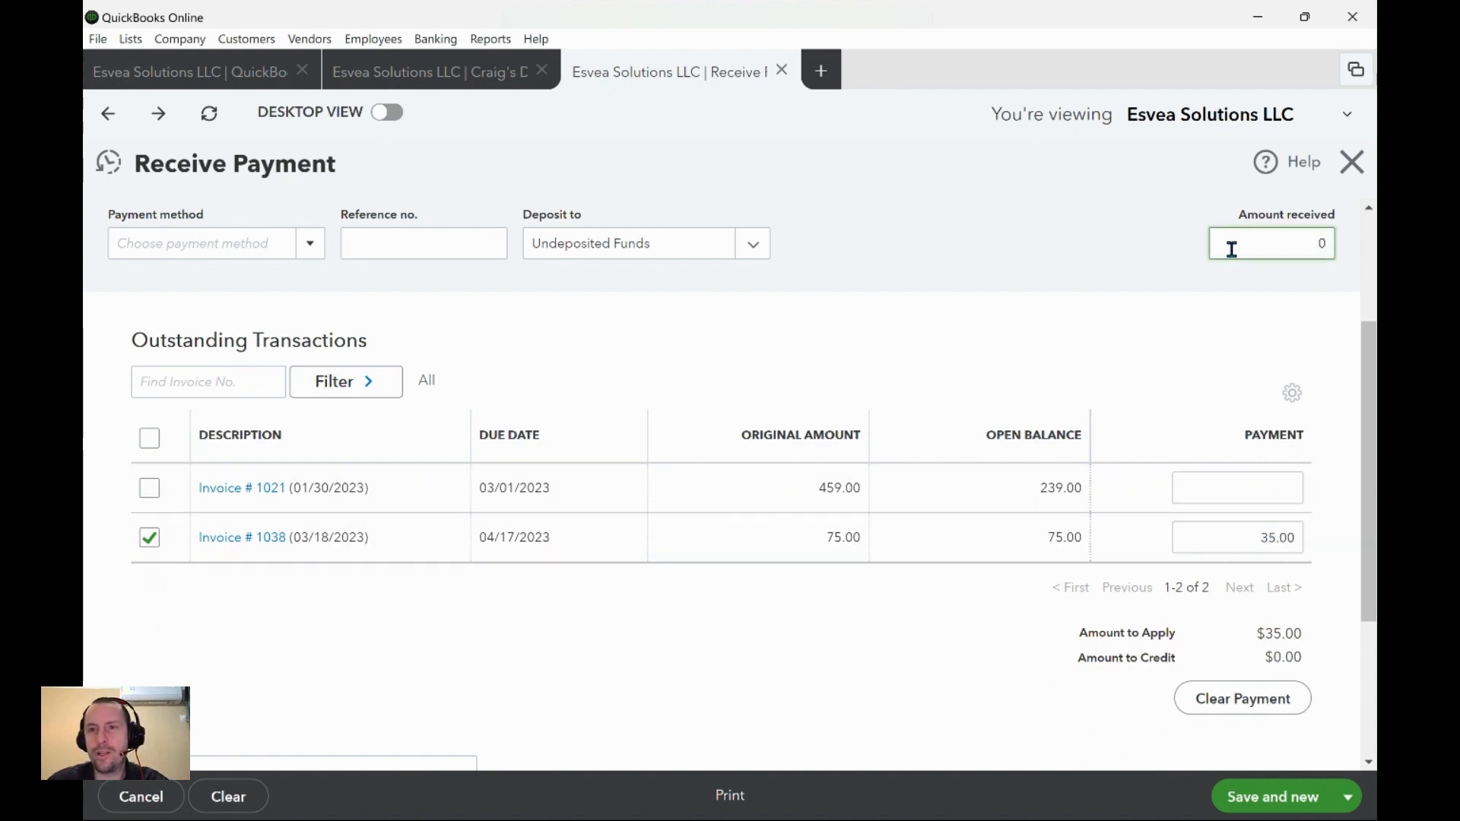
{"action": "left_click", "coordinate": [1054, 263]}
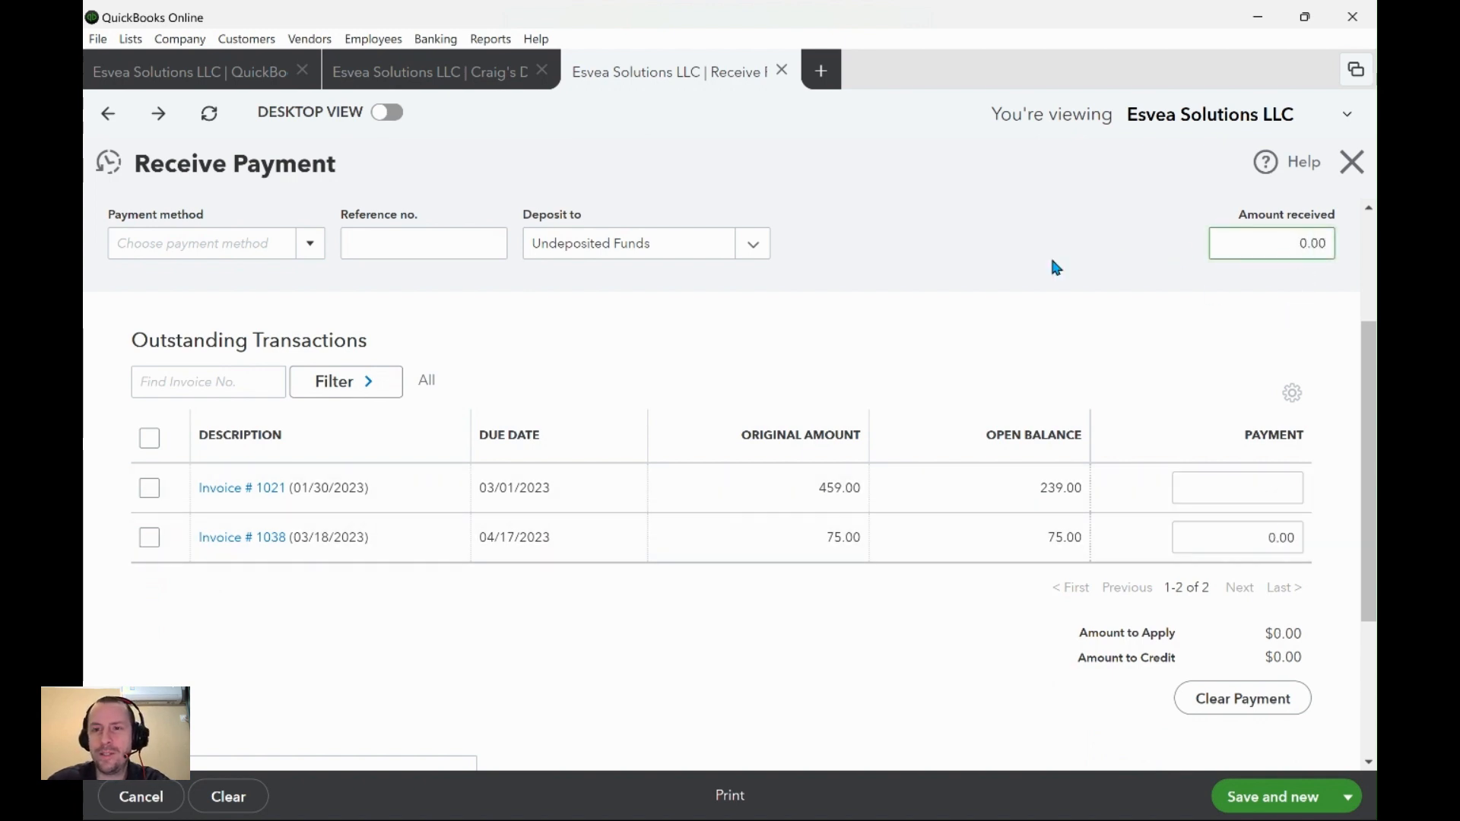
- Apply a payment of 35 to Invoice # 1038 and check the amount to credit
{"action": "left_click", "coordinate": [1239, 532]}
{"action": "type", "text": "35"}
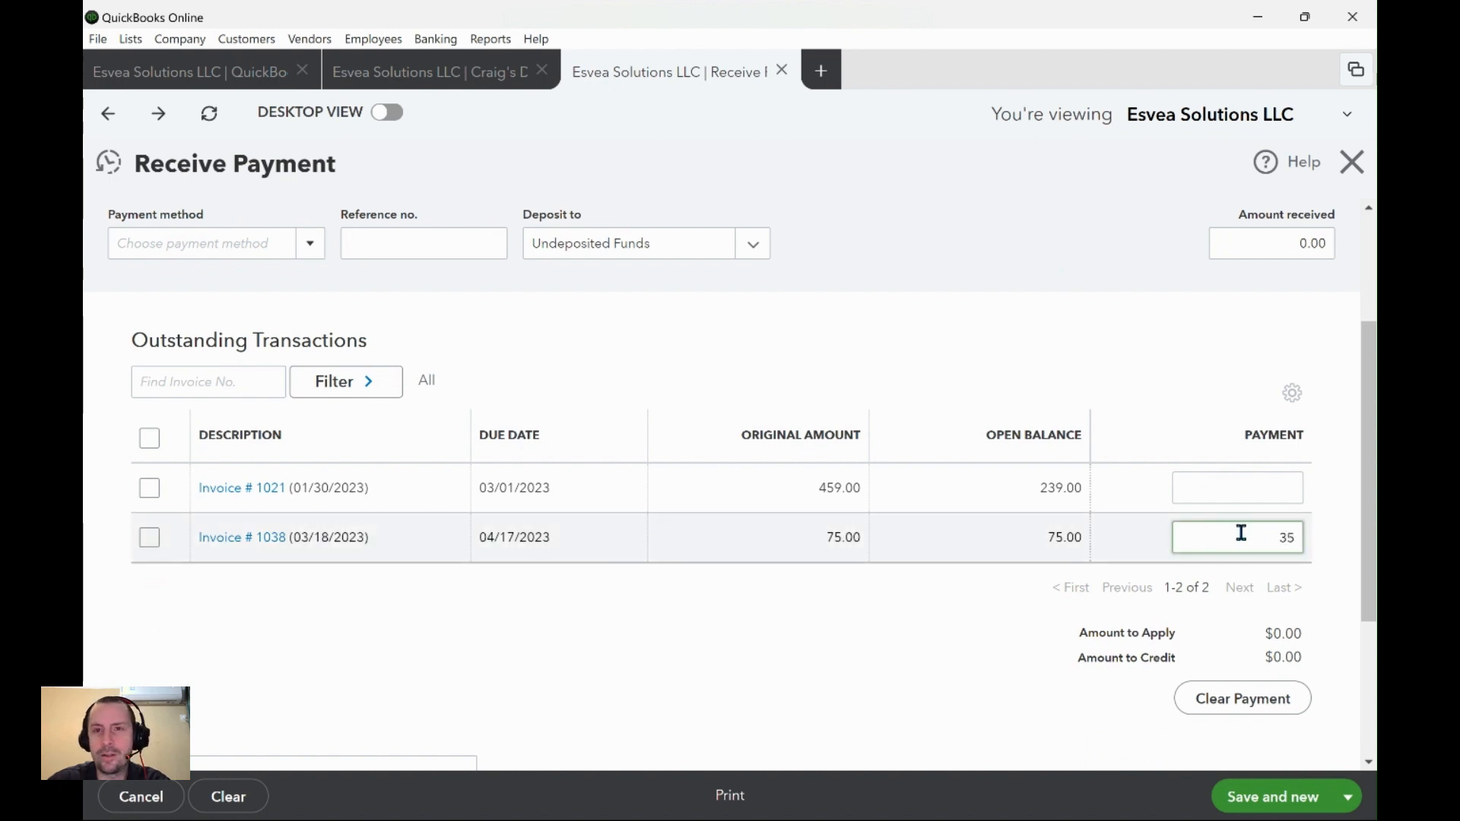
{"action": "left_click", "coordinate": [1006, 245]}
{"action": "left_click_drag", "start_coordinate": [1250, 657], "coordinate": [1317, 658]}
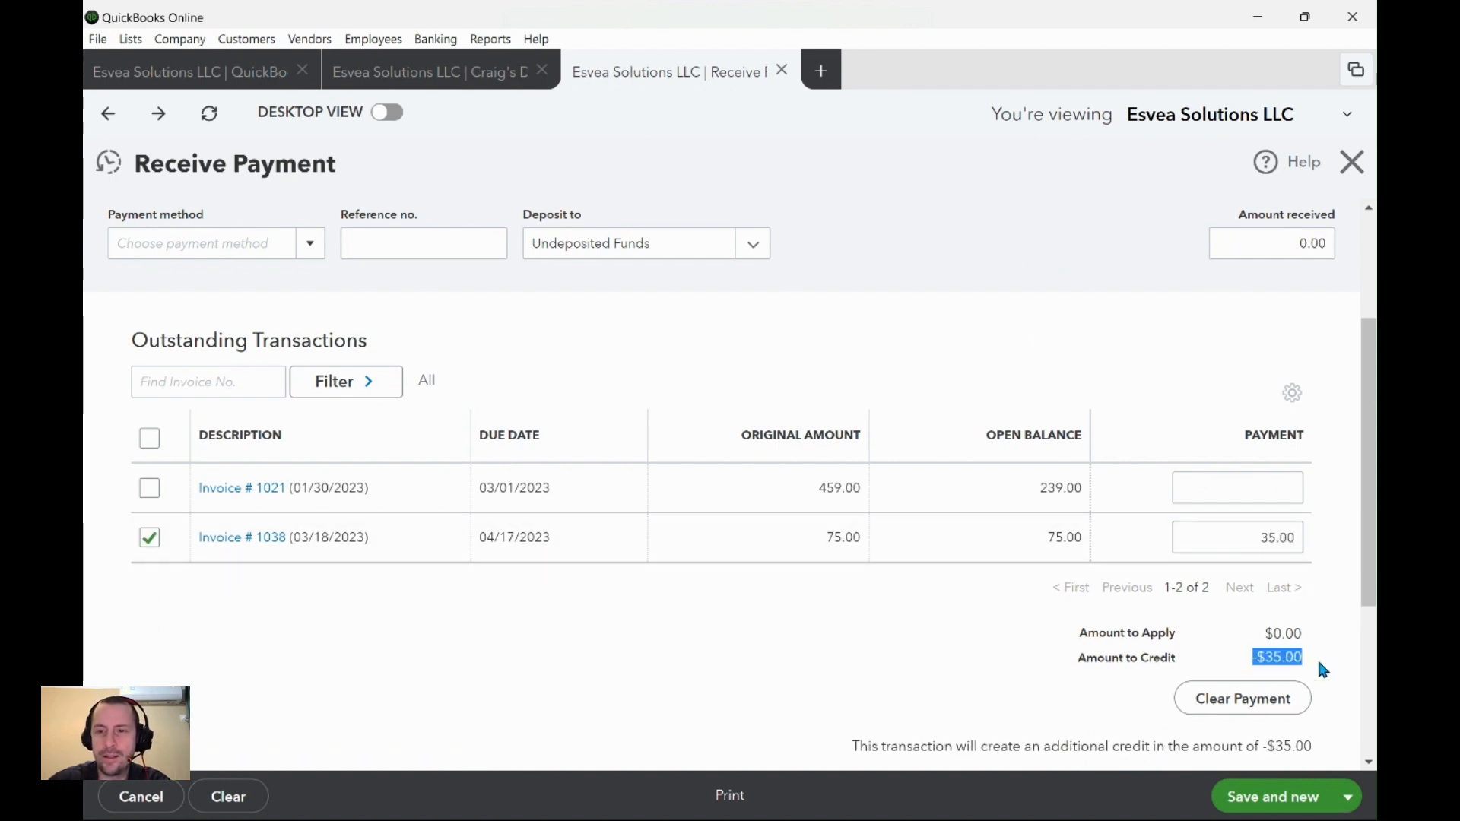
{"action": "left_click", "coordinate": [1122, 236]}
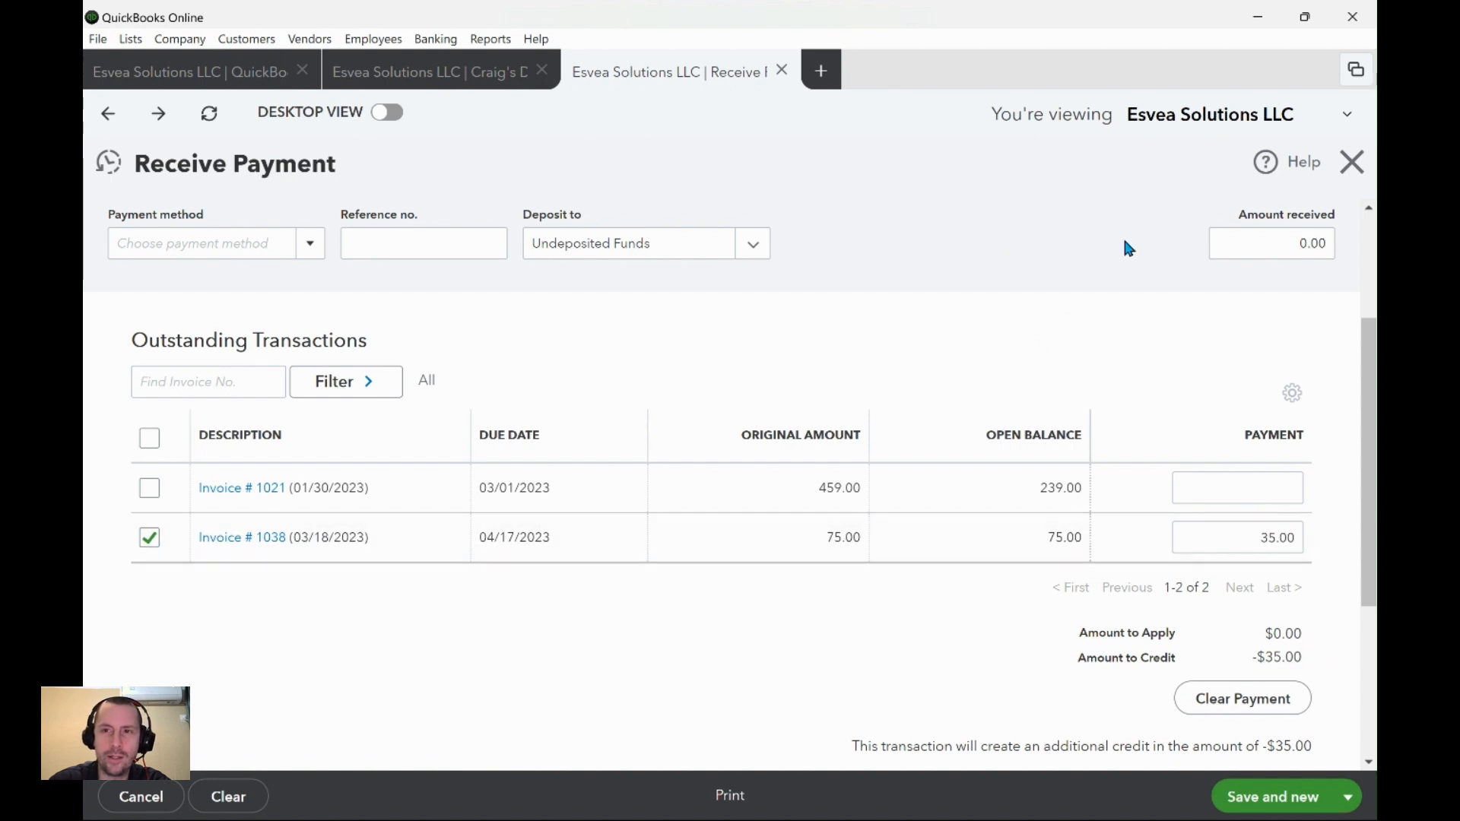
- Set the payment's amount received to 35 with Invoice # 1038 still selected
{"action": "left_click", "coordinate": [1241, 241]}
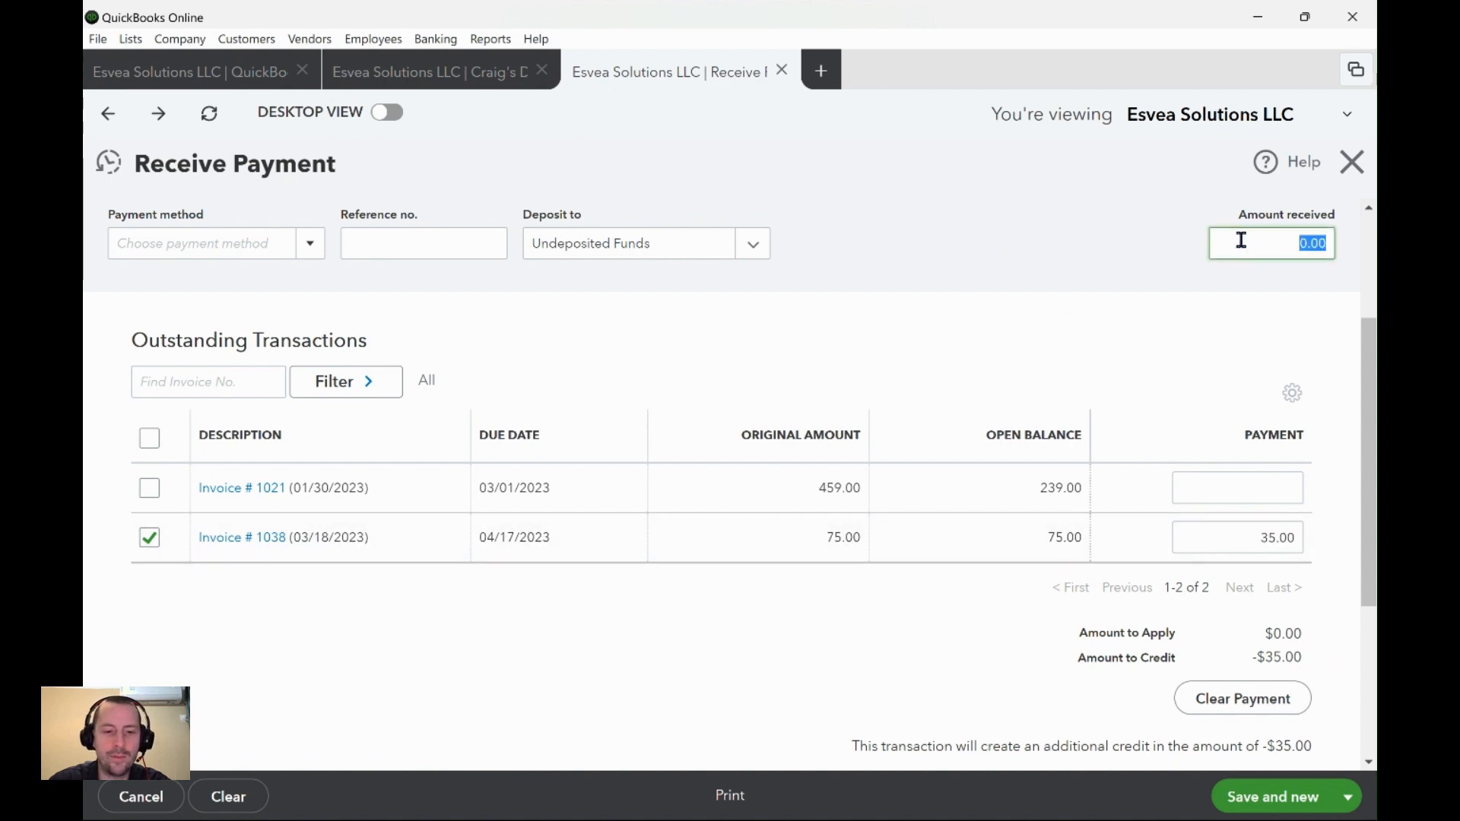
{"action": "type", "text": "35"}
{"action": "left_click", "coordinate": [1087, 220]}
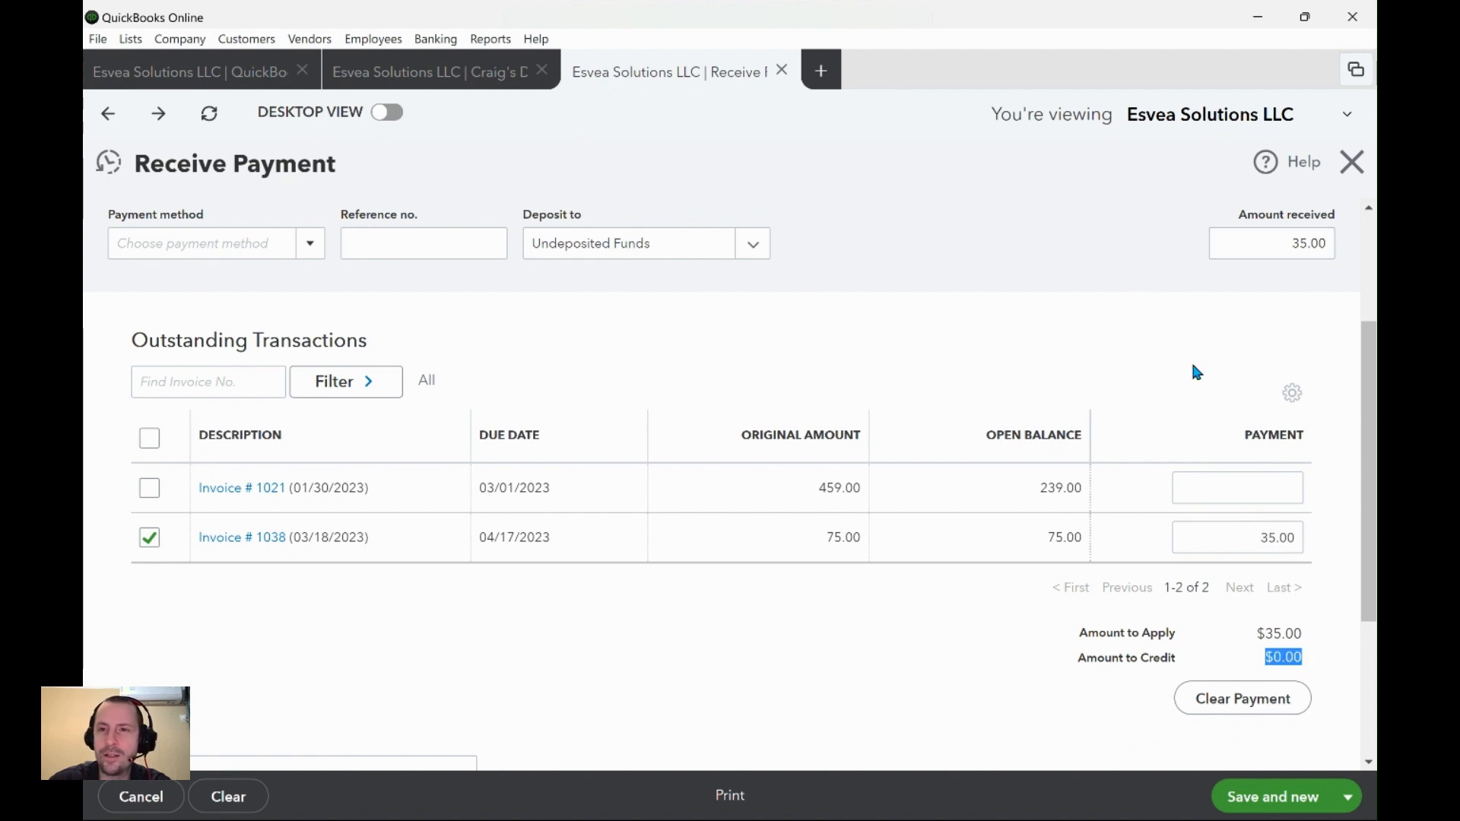
- Reset the amount received to 0, apply a payment of 35 to Invoice # 1038, and check the amount to credit
{"action": "left_click", "coordinate": [1213, 237]}
{"action": "type", "text": "0"}
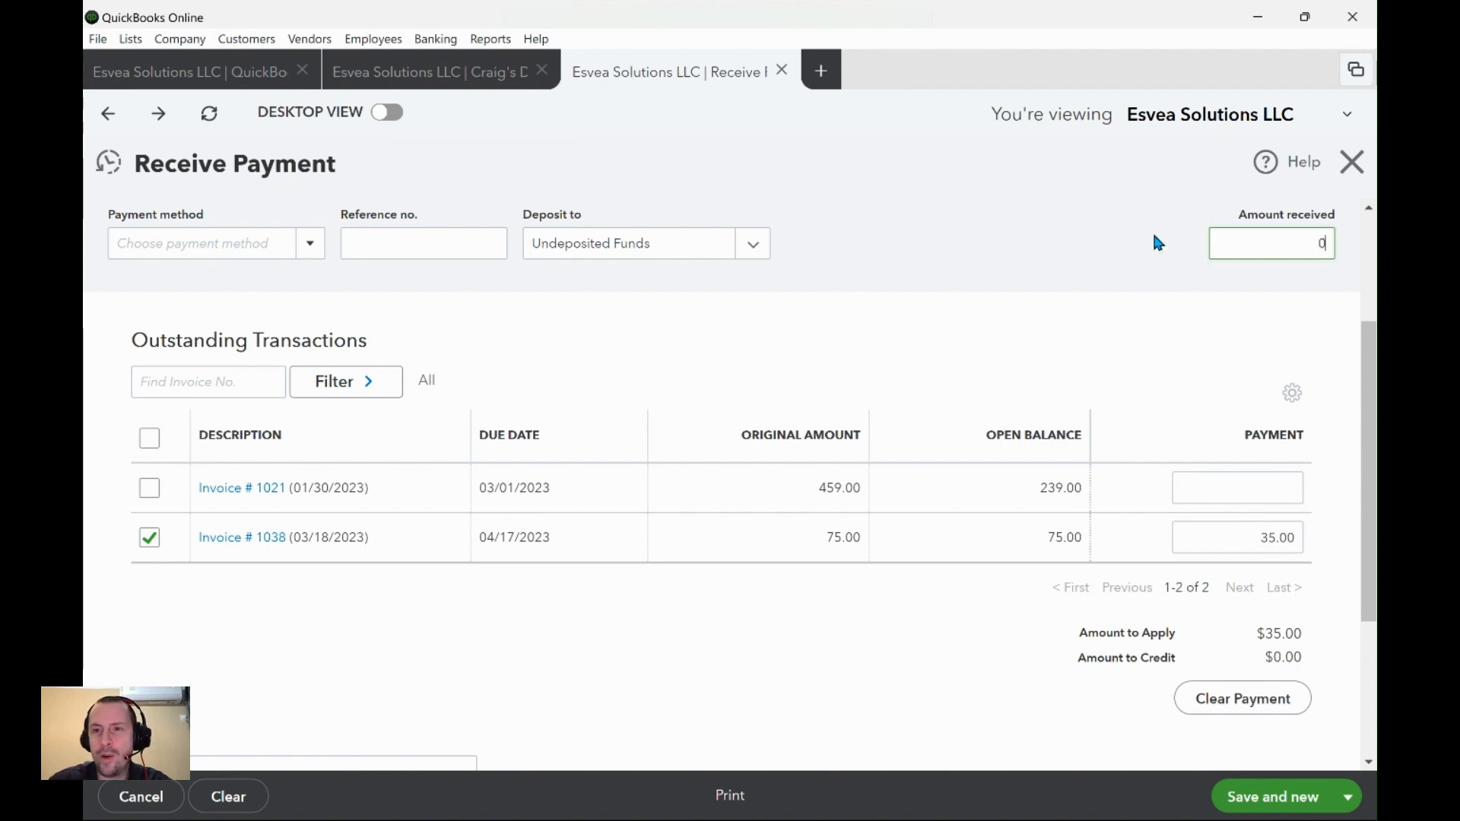
{"action": "left_click", "coordinate": [1250, 534]}
{"action": "type", "text": "35"}
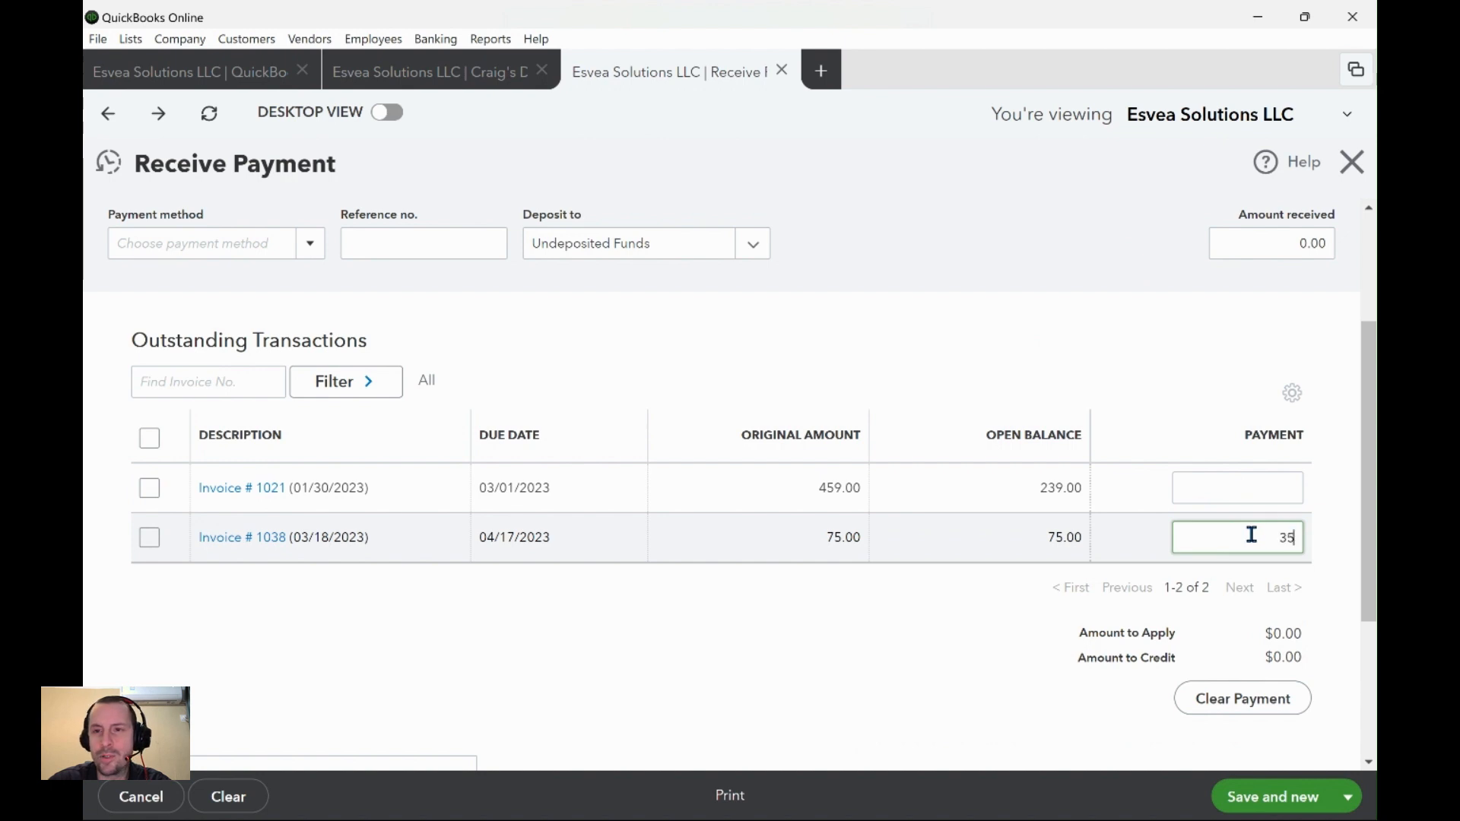
{"action": "left_click", "coordinate": [1097, 285]}
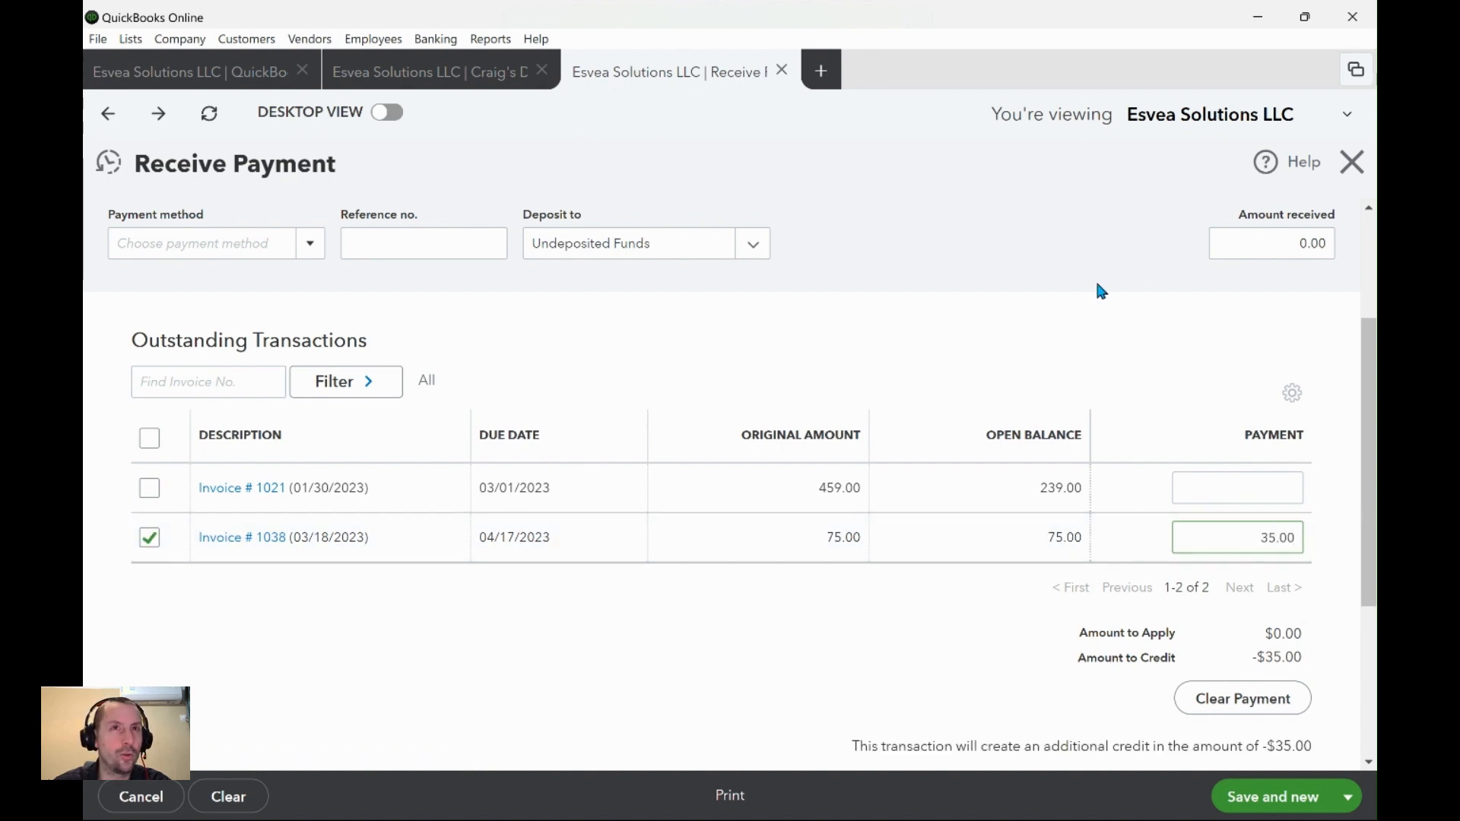
{"action": "scroll", "coordinate": [1095, 289], "scroll_direction": "up", "scroll_amount": 3}
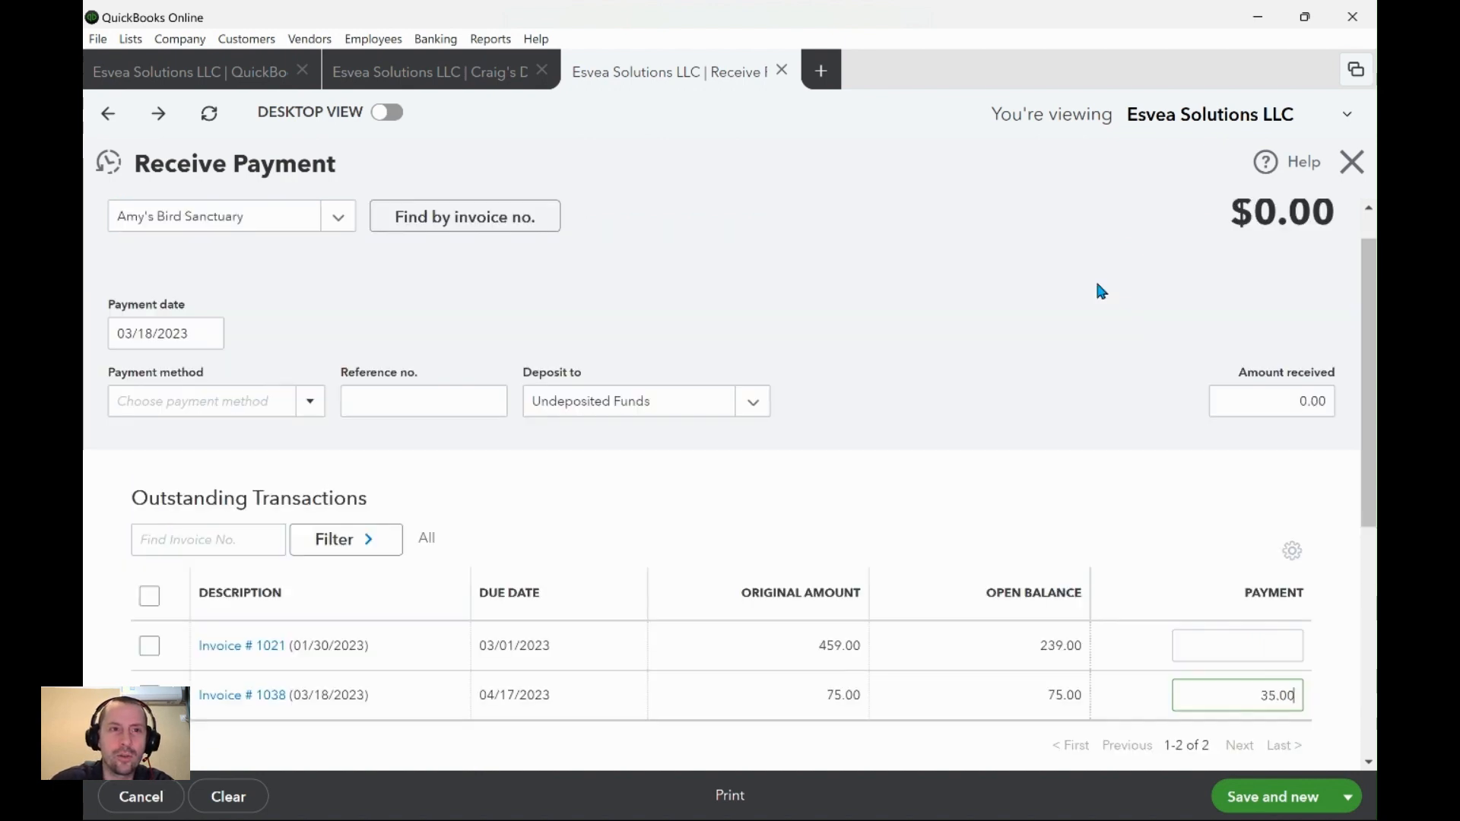
{"action": "scroll", "coordinate": [652, 385], "scroll_direction": "down", "scroll_amount": 3}
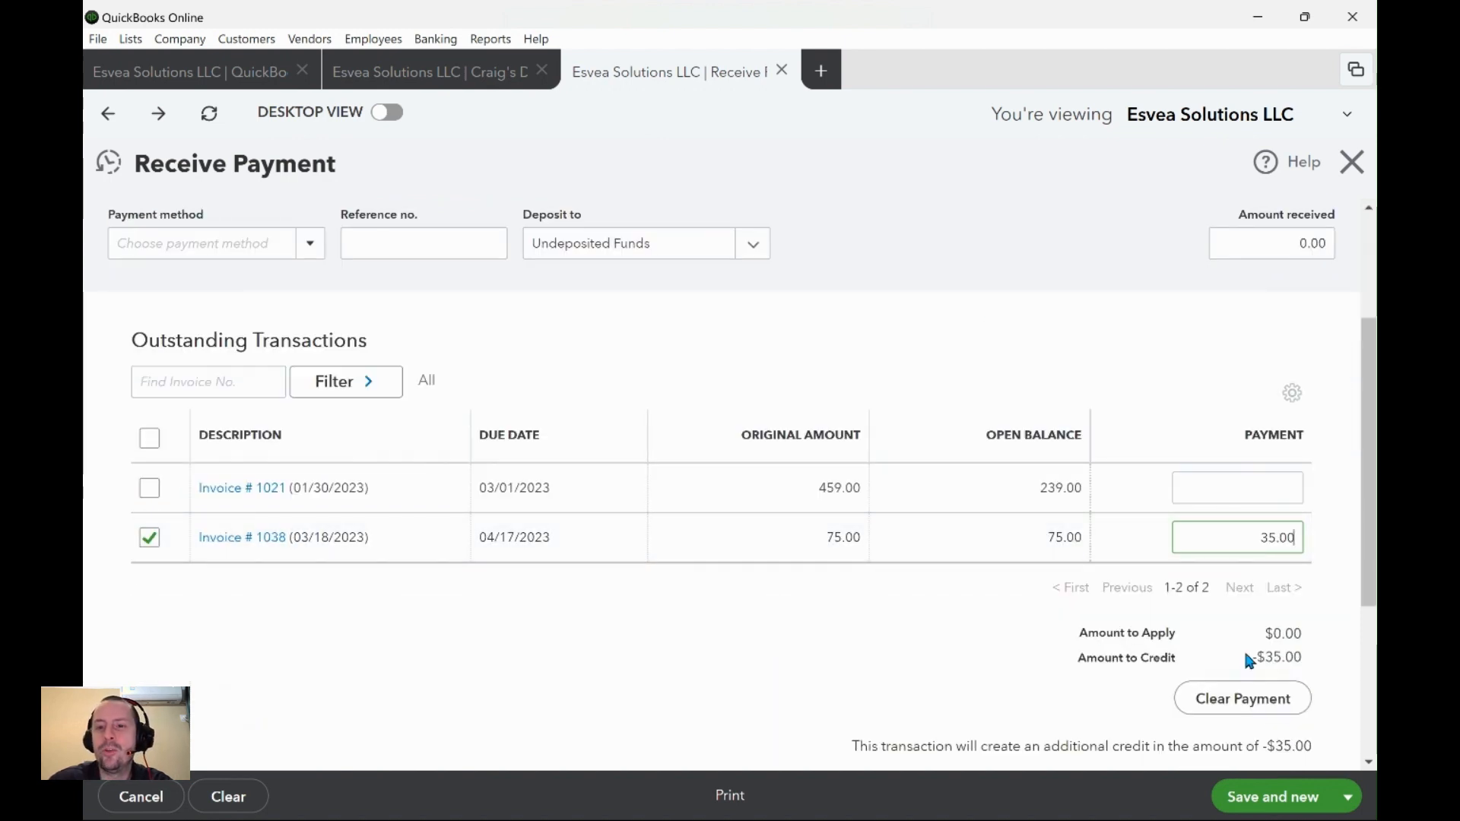
{"action": "left_click_drag", "start_coordinate": [1254, 657], "coordinate": [1329, 671]}
{"action": "left_click", "coordinate": [1040, 643]}
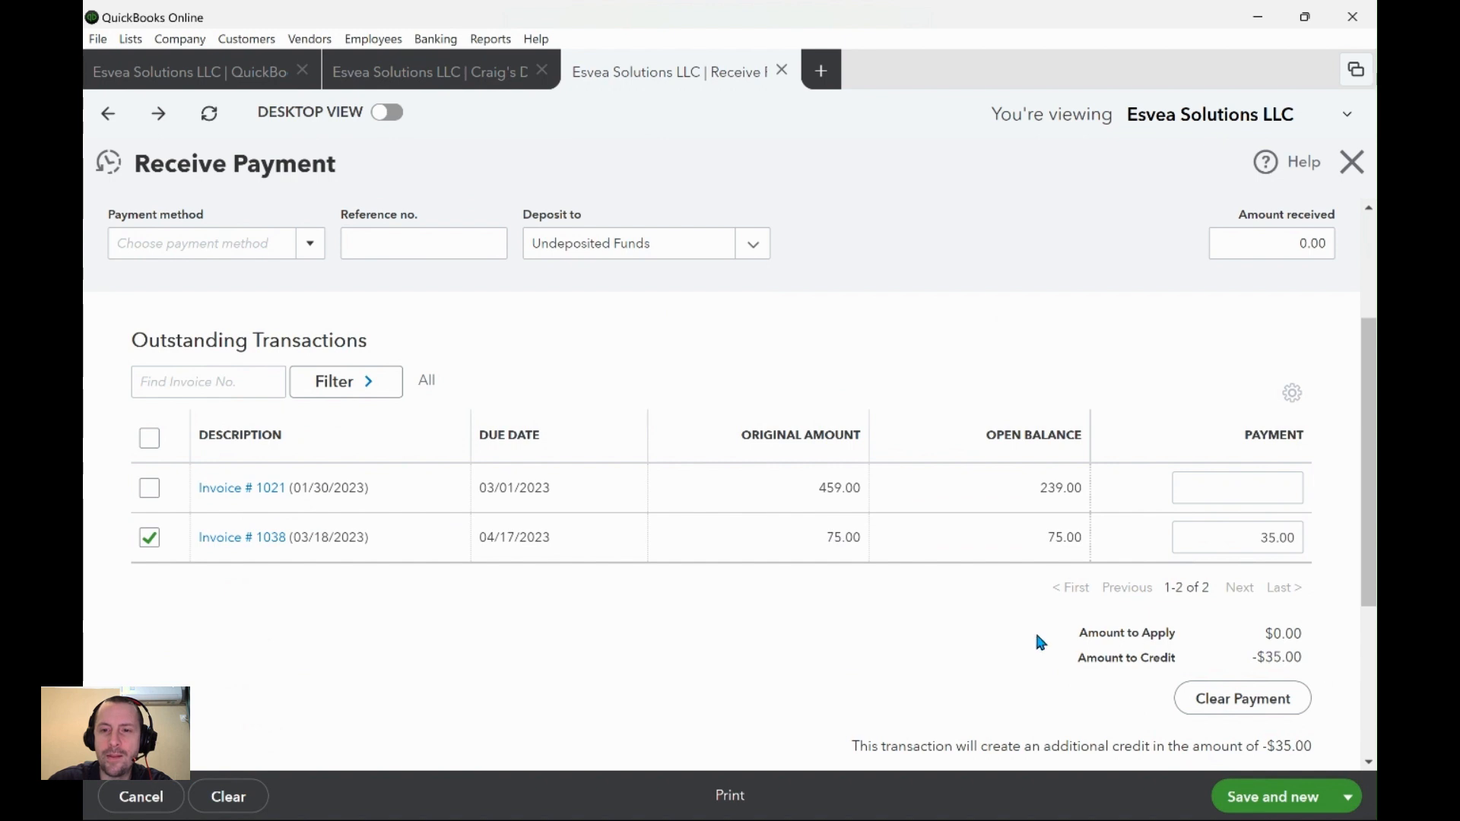
{"action": "scroll", "coordinate": [1087, 272], "scroll_direction": "up", "scroll_amount": 3}
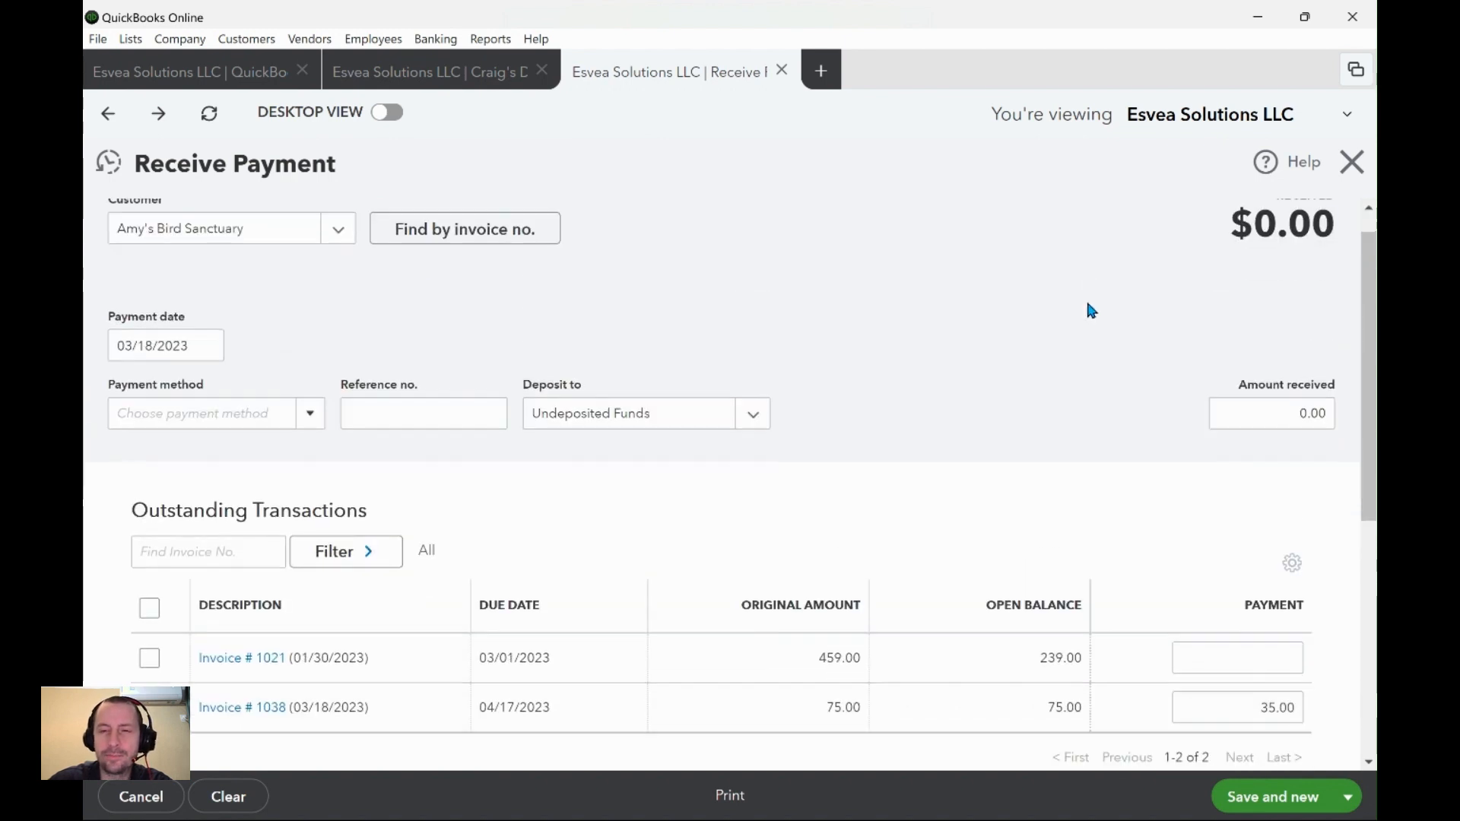
{"action": "scroll", "coordinate": [1086, 298], "scroll_direction": "down", "scroll_amount": 3}
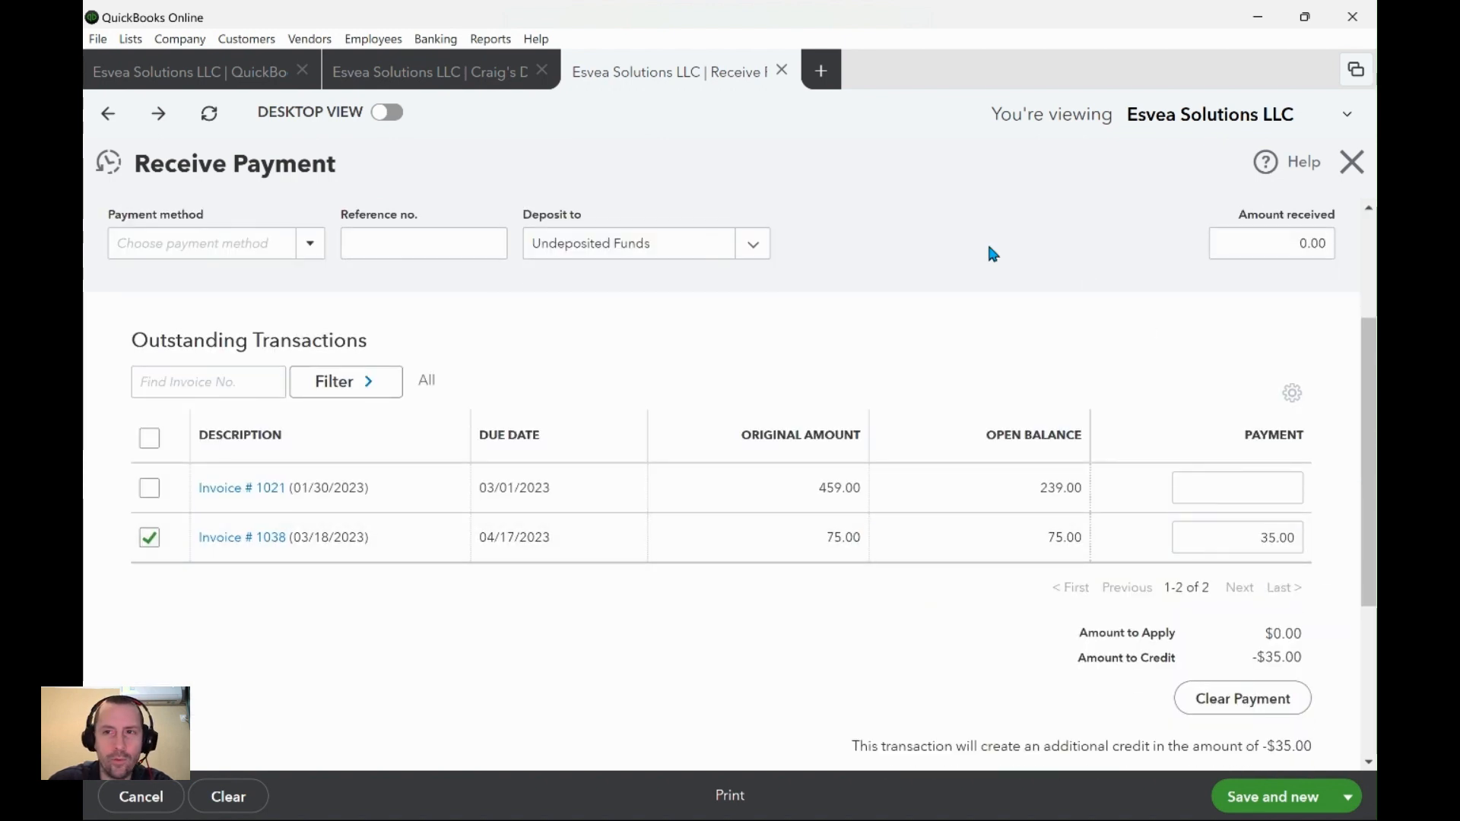
- Set the amount received to 35 to match the payment applied to Invoice # 1038
{"action": "left_click", "coordinate": [1217, 244]}
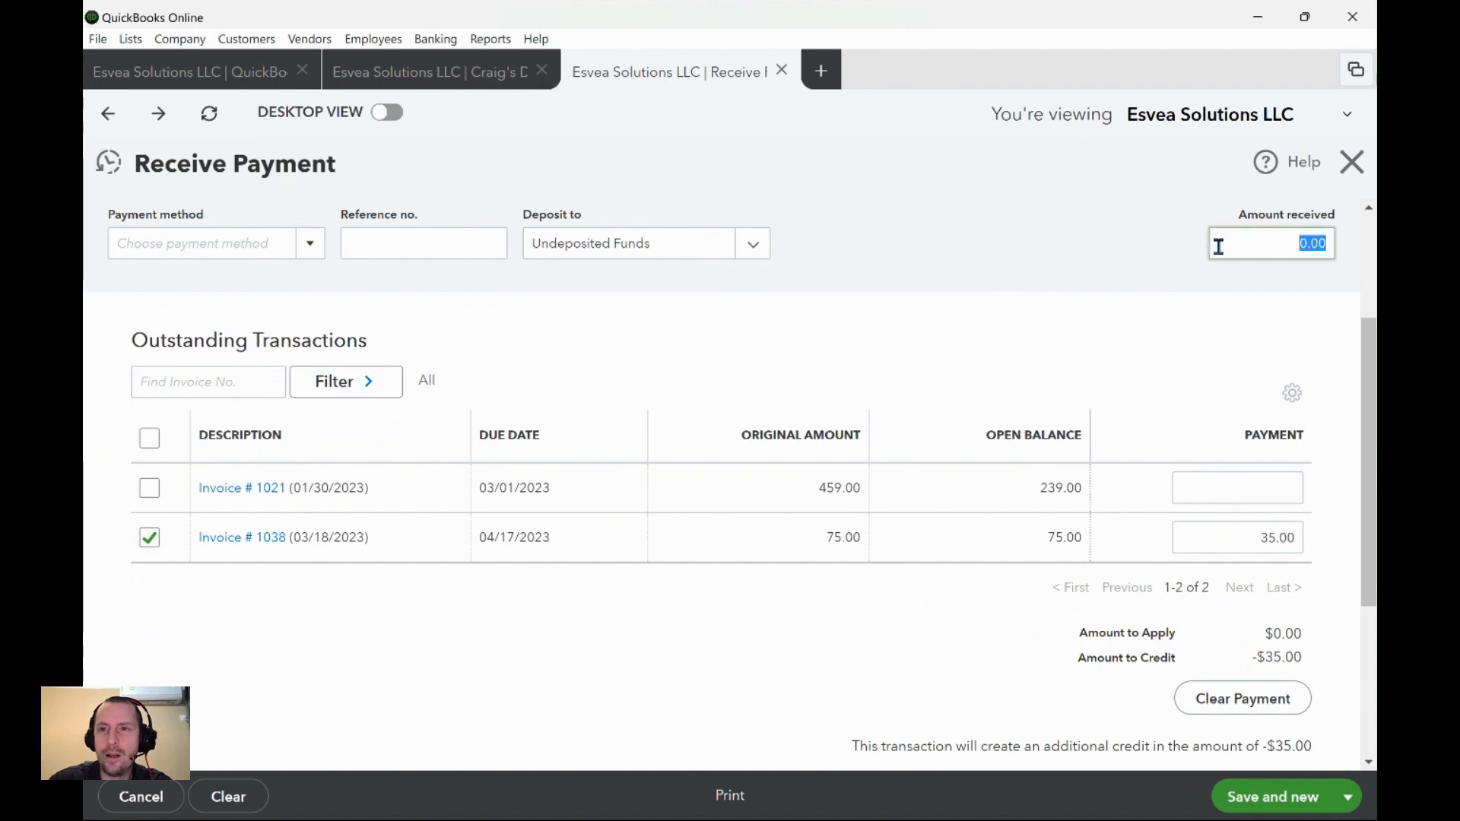
{"action": "type", "text": "35"}
{"action": "left_click", "coordinate": [1055, 250]}
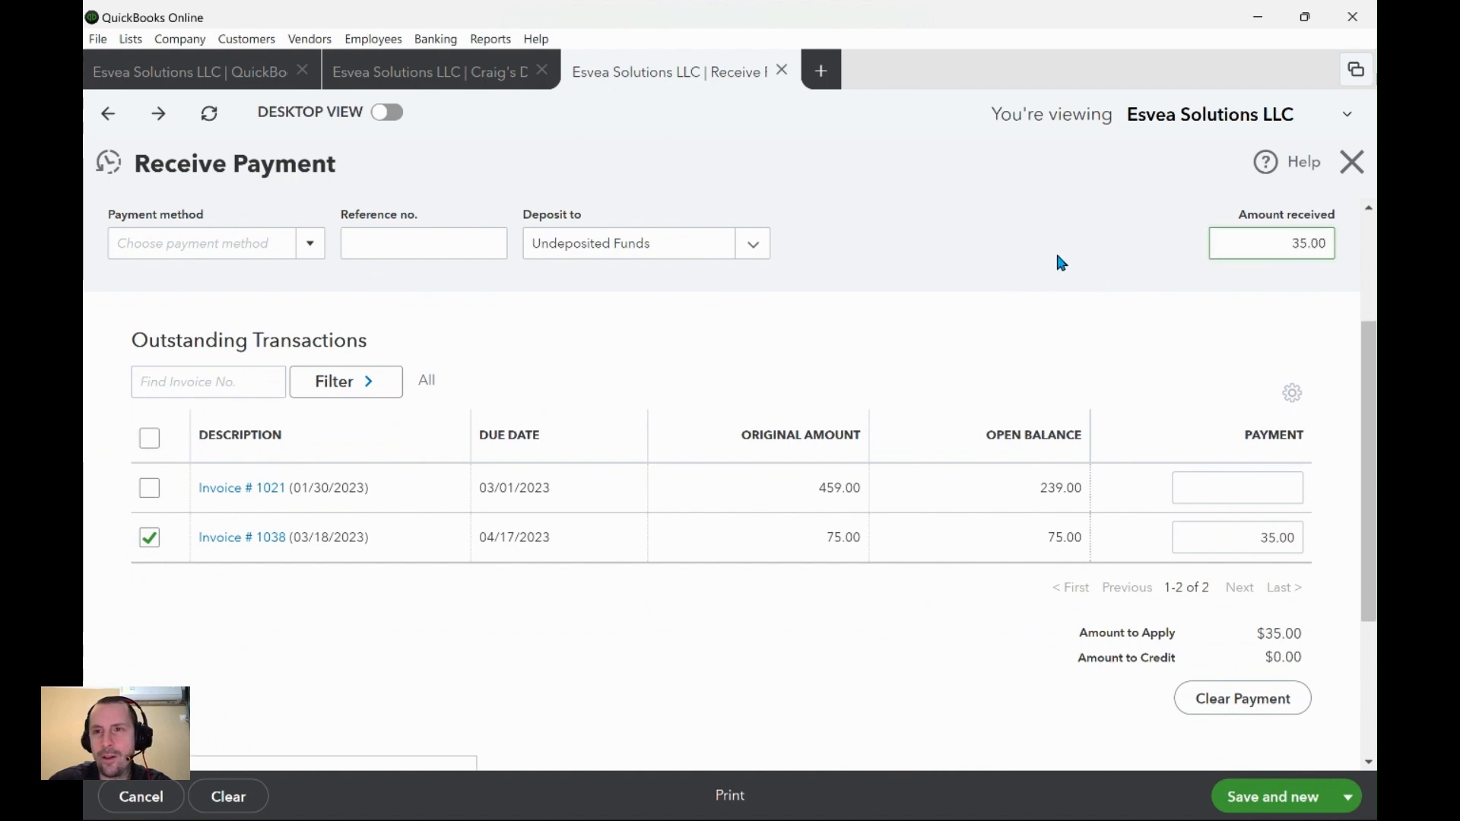
- Set the payment's amount received to 75 and check the amount to credit
{"action": "left_click", "coordinate": [1228, 241]}
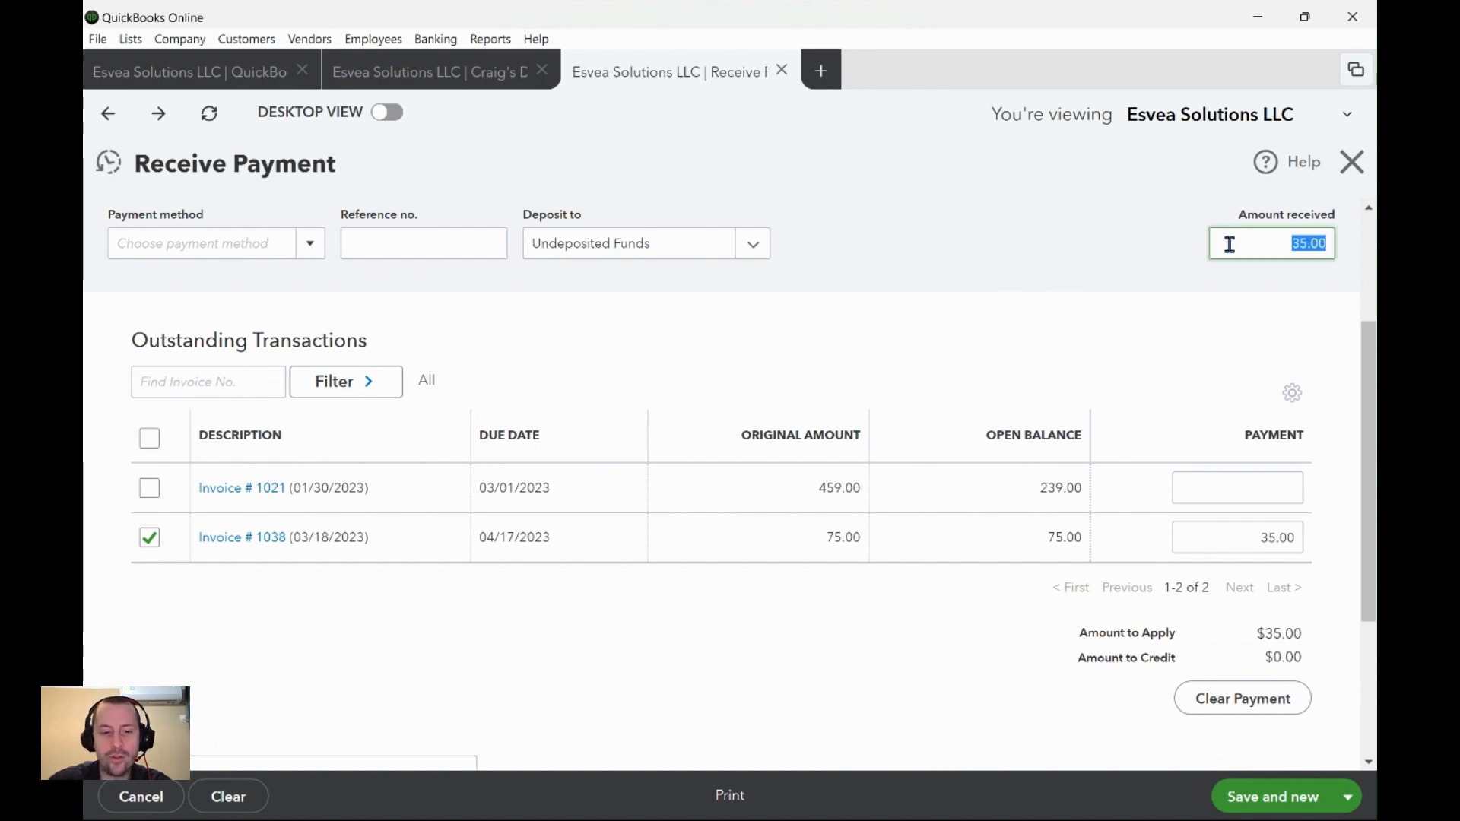
{"action": "type", "text": "75"}
{"action": "left_click", "coordinate": [1140, 245]}
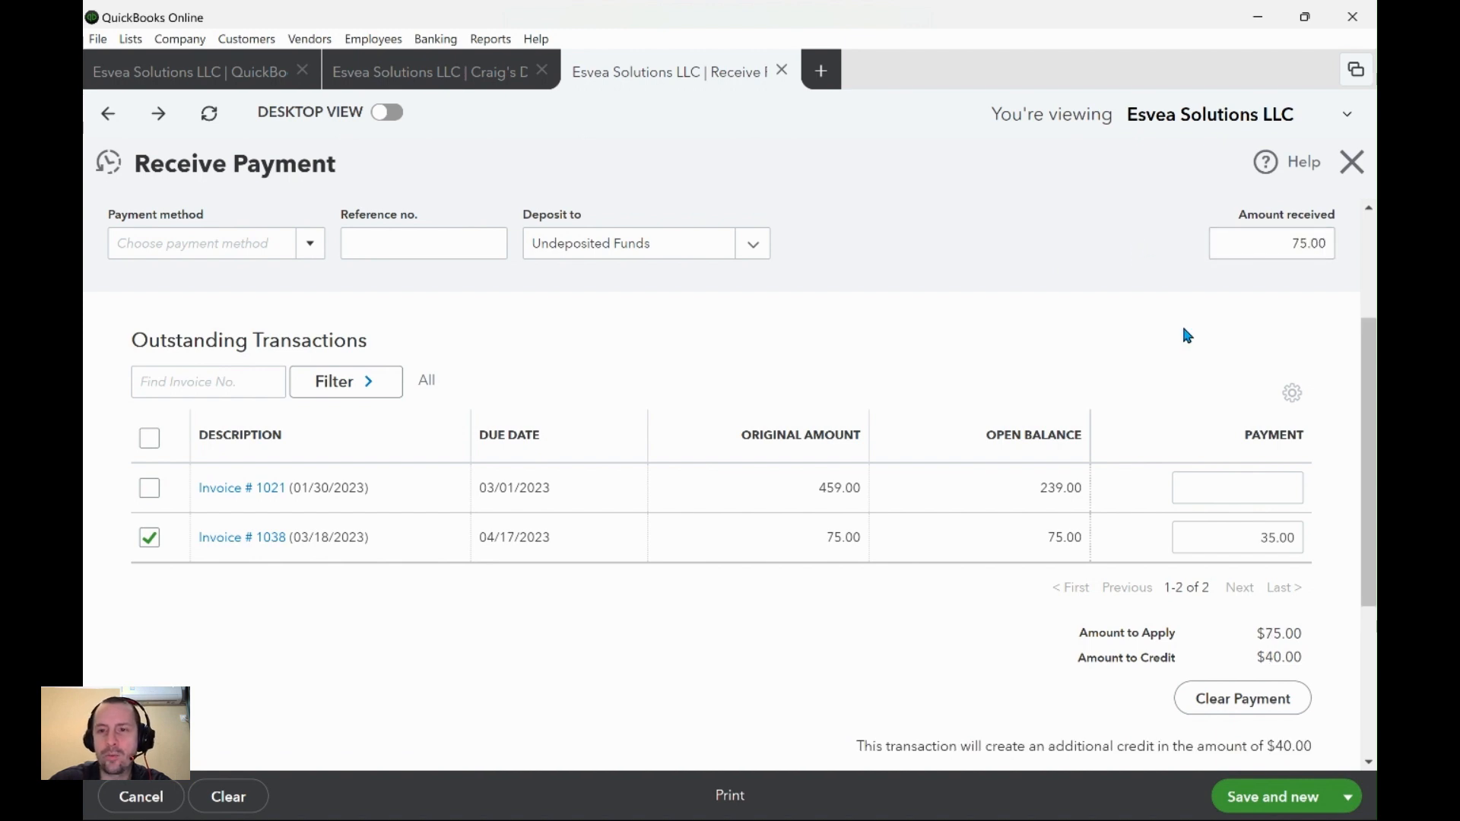
{"action": "left_click", "coordinate": [1280, 538]}
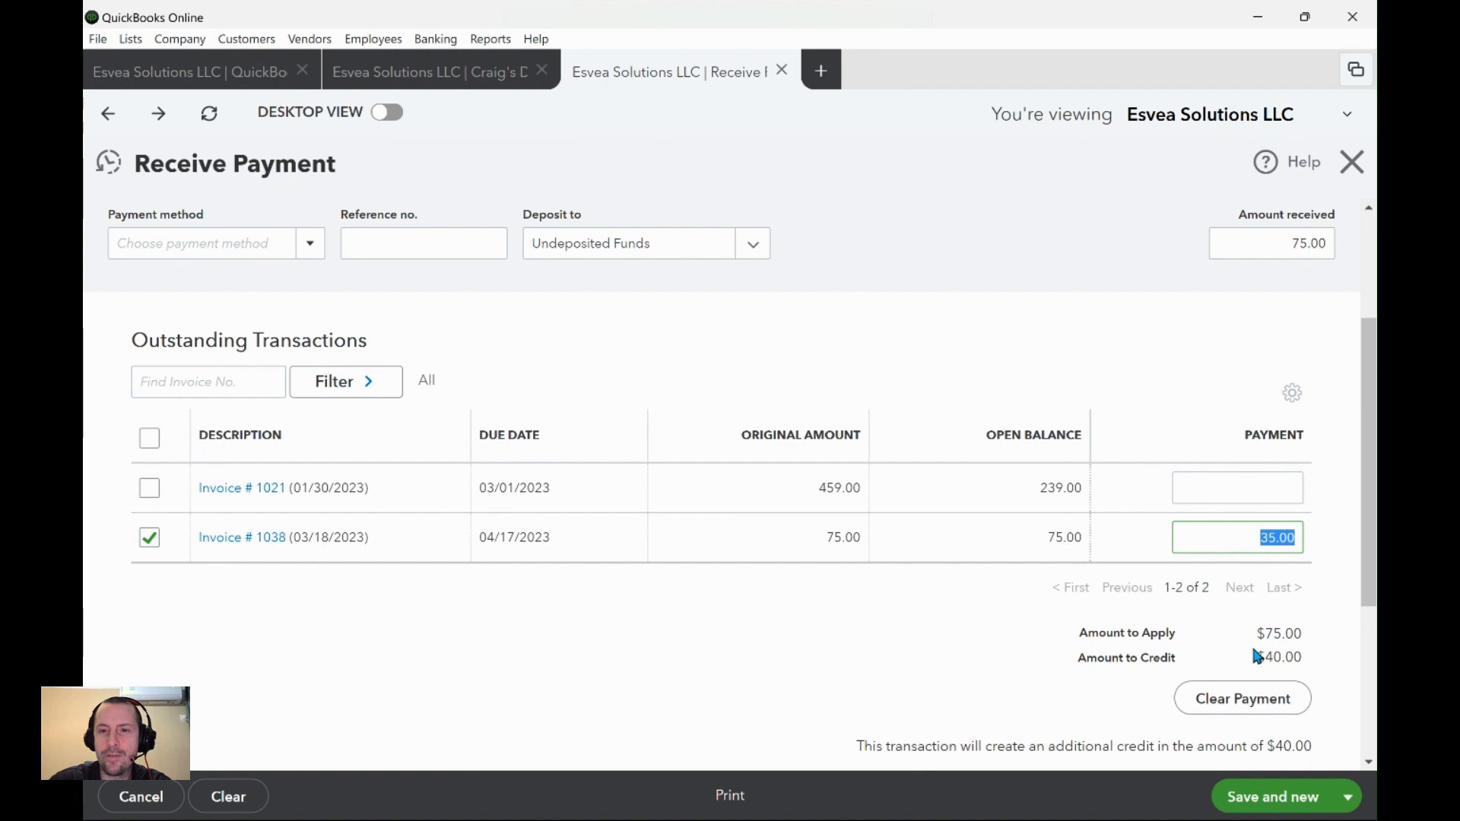
{"action": "left_click_drag", "start_coordinate": [1254, 656], "coordinate": [1318, 648]}
- Change the payment applied to Invoice # 1038 to 75
{"action": "left_click", "coordinate": [1274, 536]}
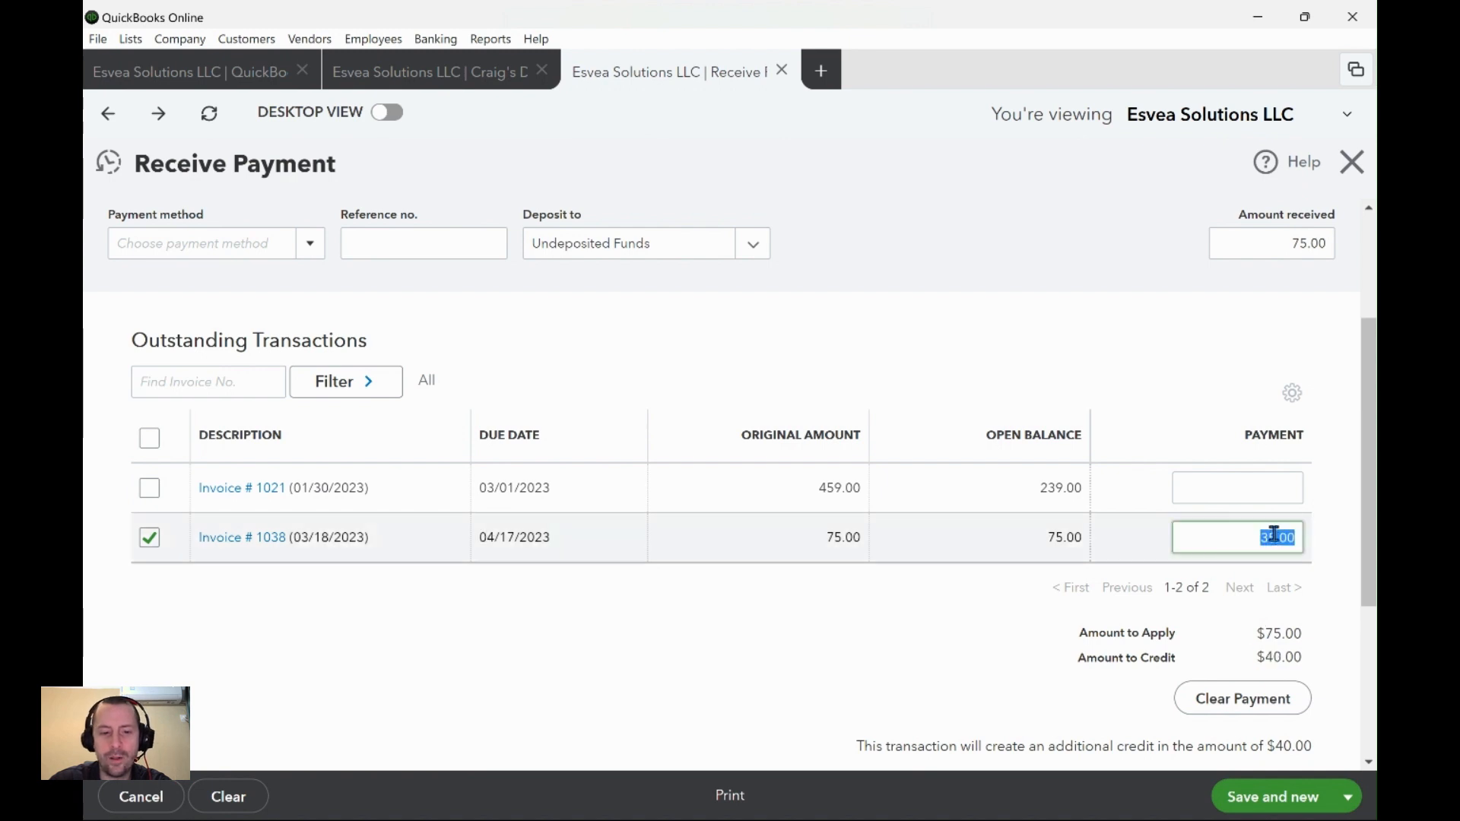
{"action": "type", "text": "75"}
{"action": "left_click", "coordinate": [1169, 206]}
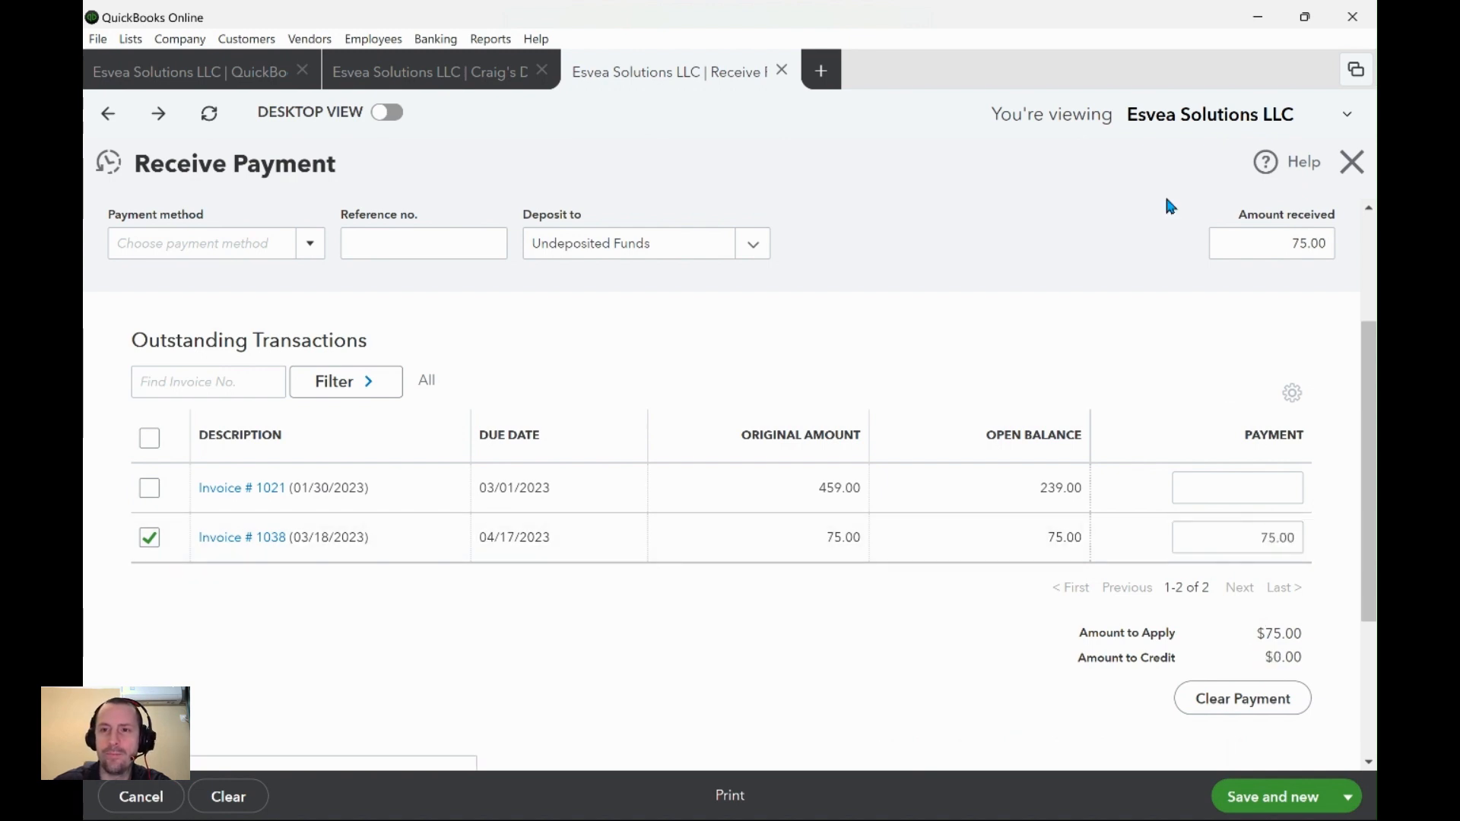
- Review the amount received, the deposit account, and the payment and open balance of Invoice # 1038
{"action": "left_click_drag", "start_coordinate": [1262, 248], "coordinate": [1344, 244]}
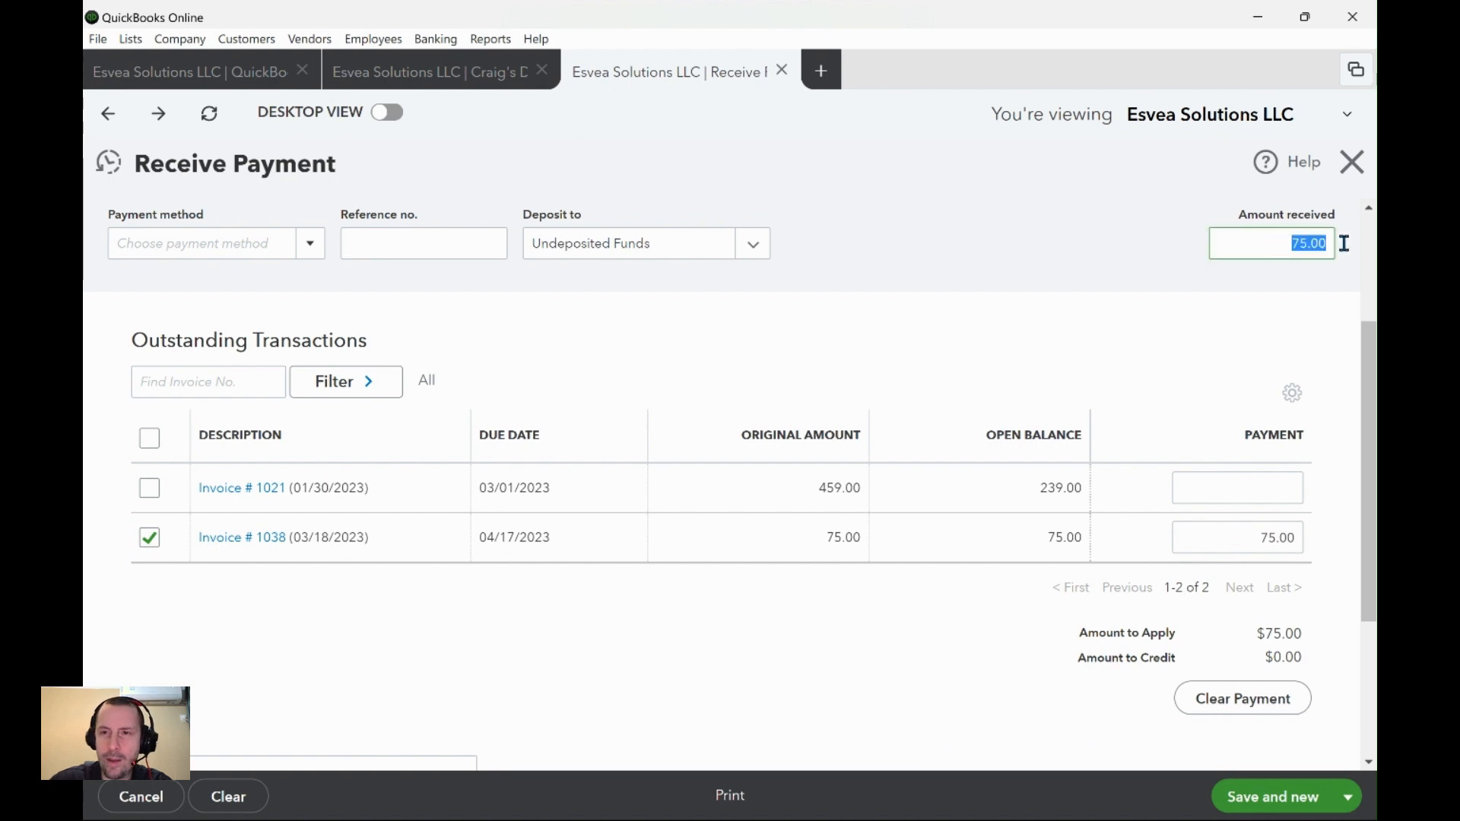
{"action": "left_click", "coordinate": [1344, 244]}
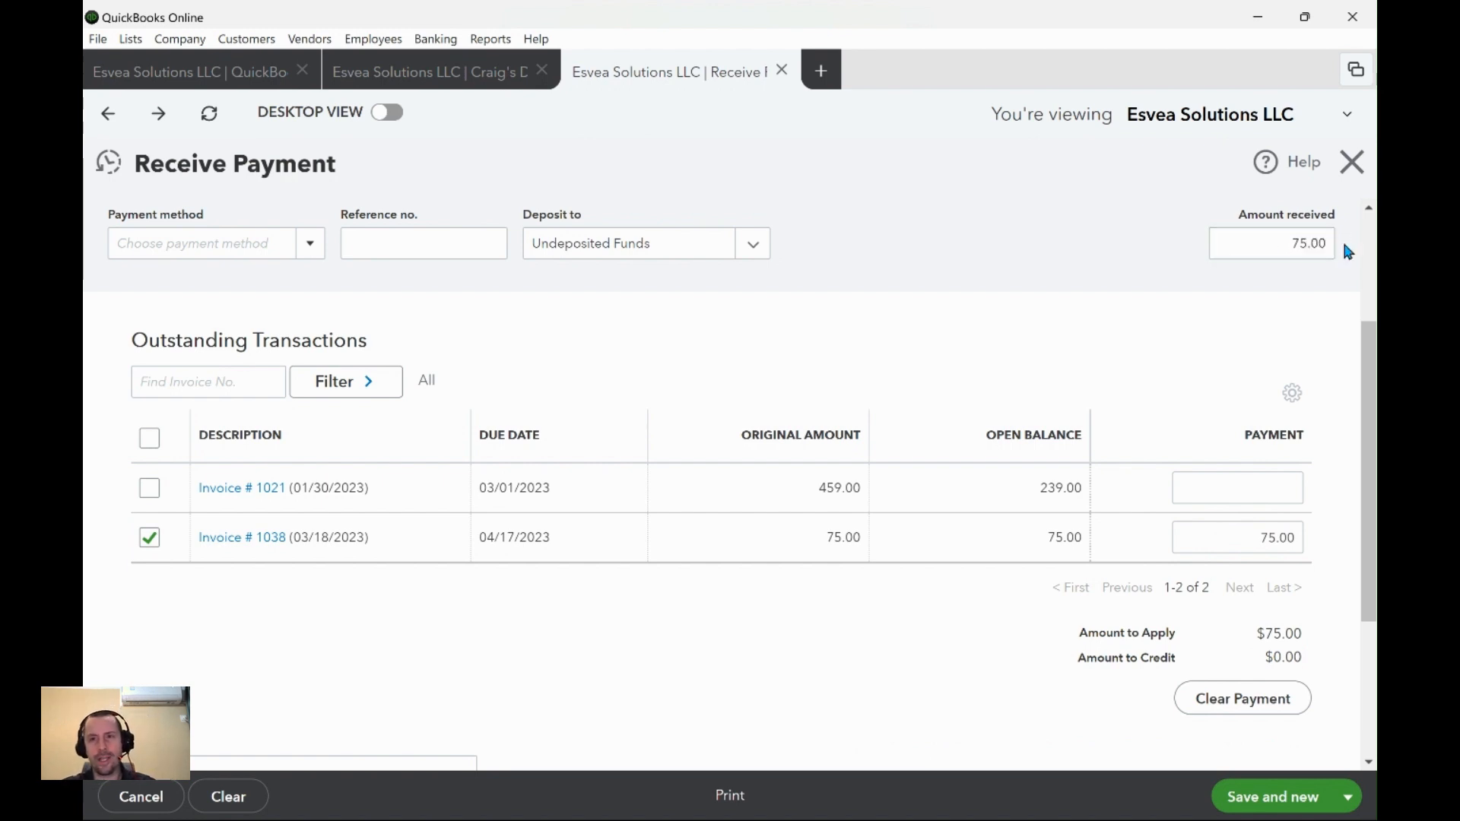
{"action": "left_click_drag", "start_coordinate": [679, 230], "coordinate": [534, 243]}
{"action": "left_click", "coordinate": [853, 253]}
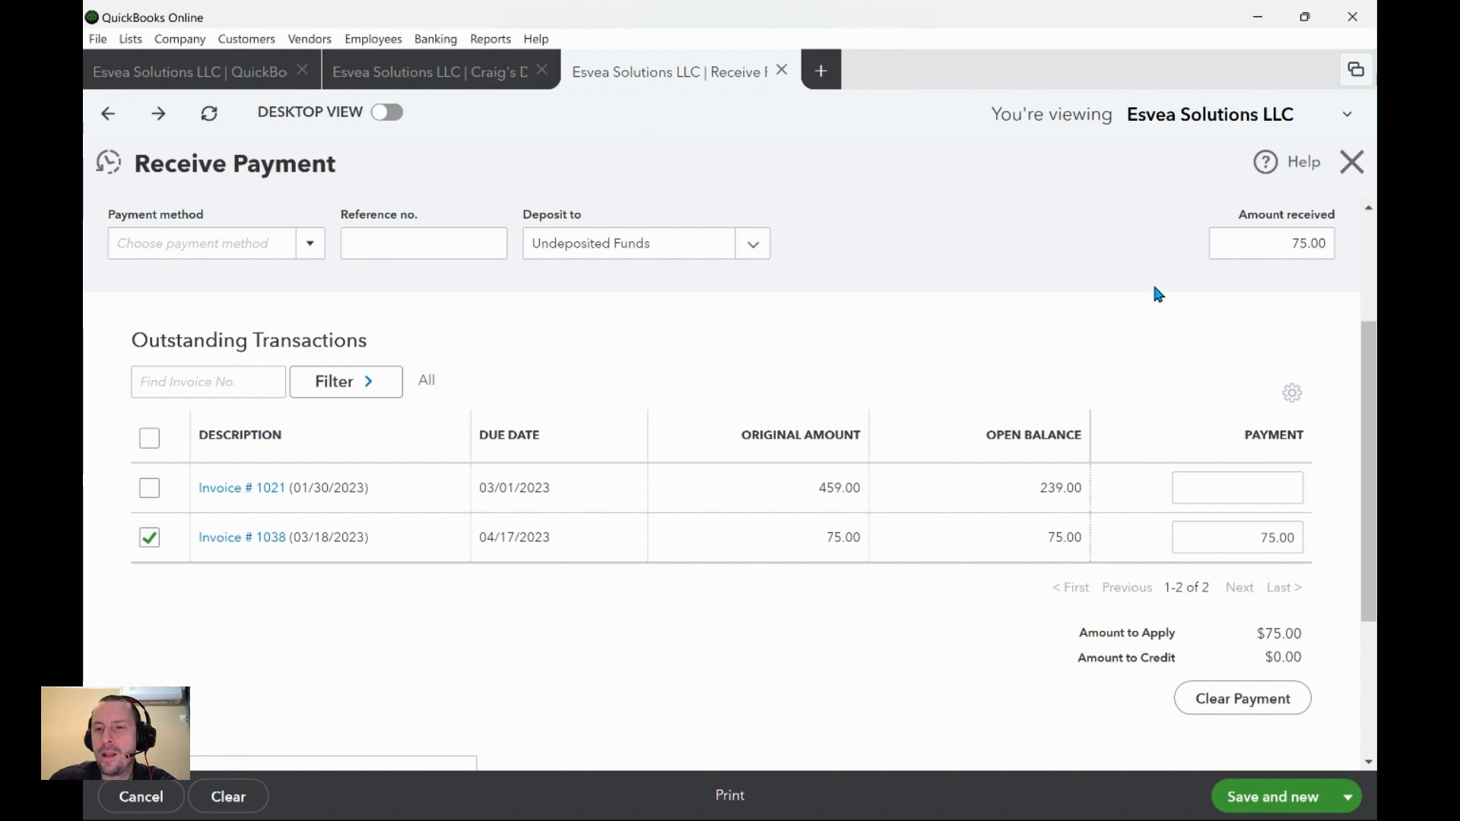
{"action": "left_click_drag", "start_coordinate": [1251, 537], "coordinate": [1316, 539]}
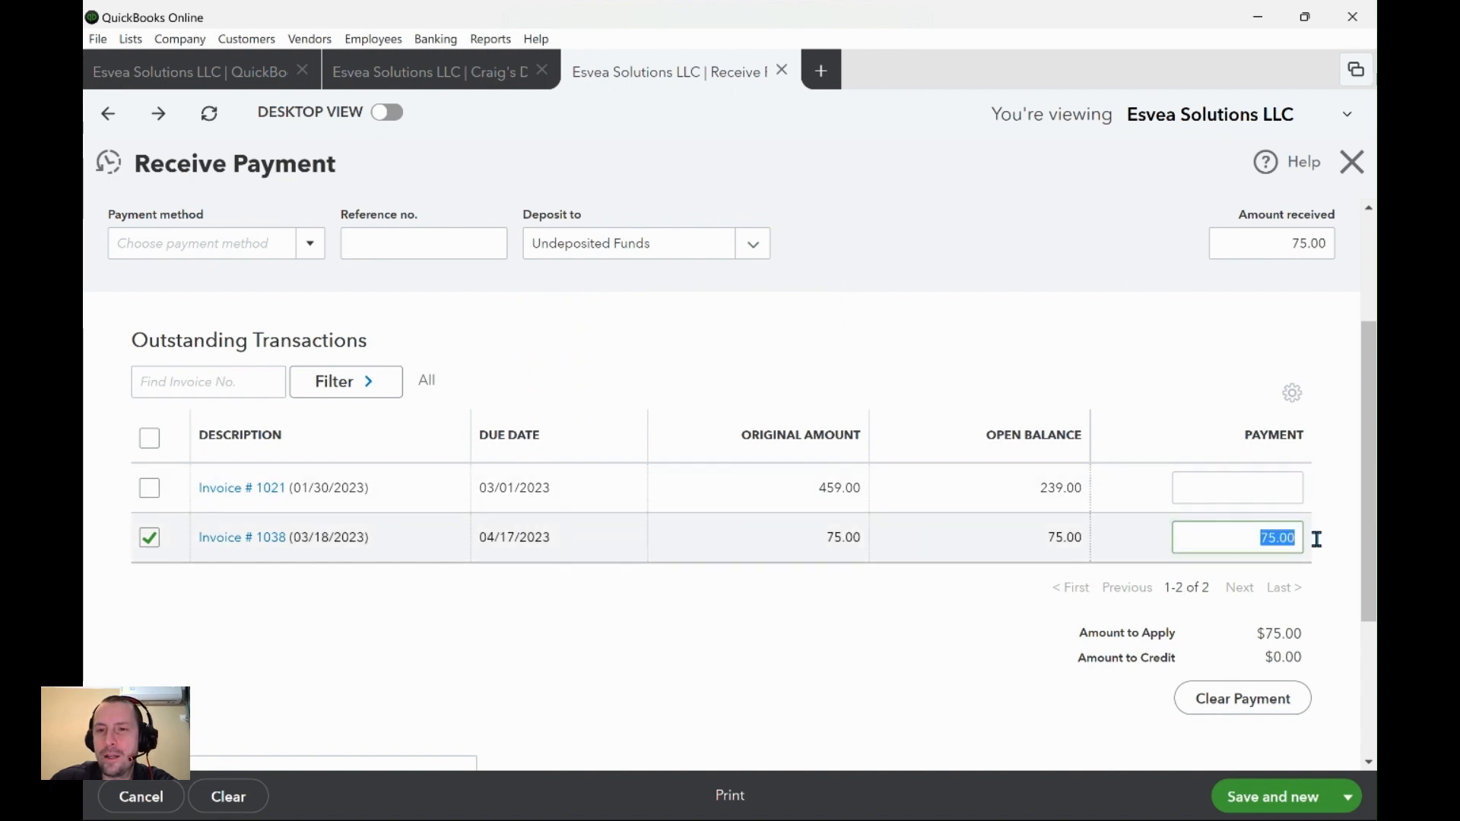
{"action": "left_click", "coordinate": [1334, 526]}
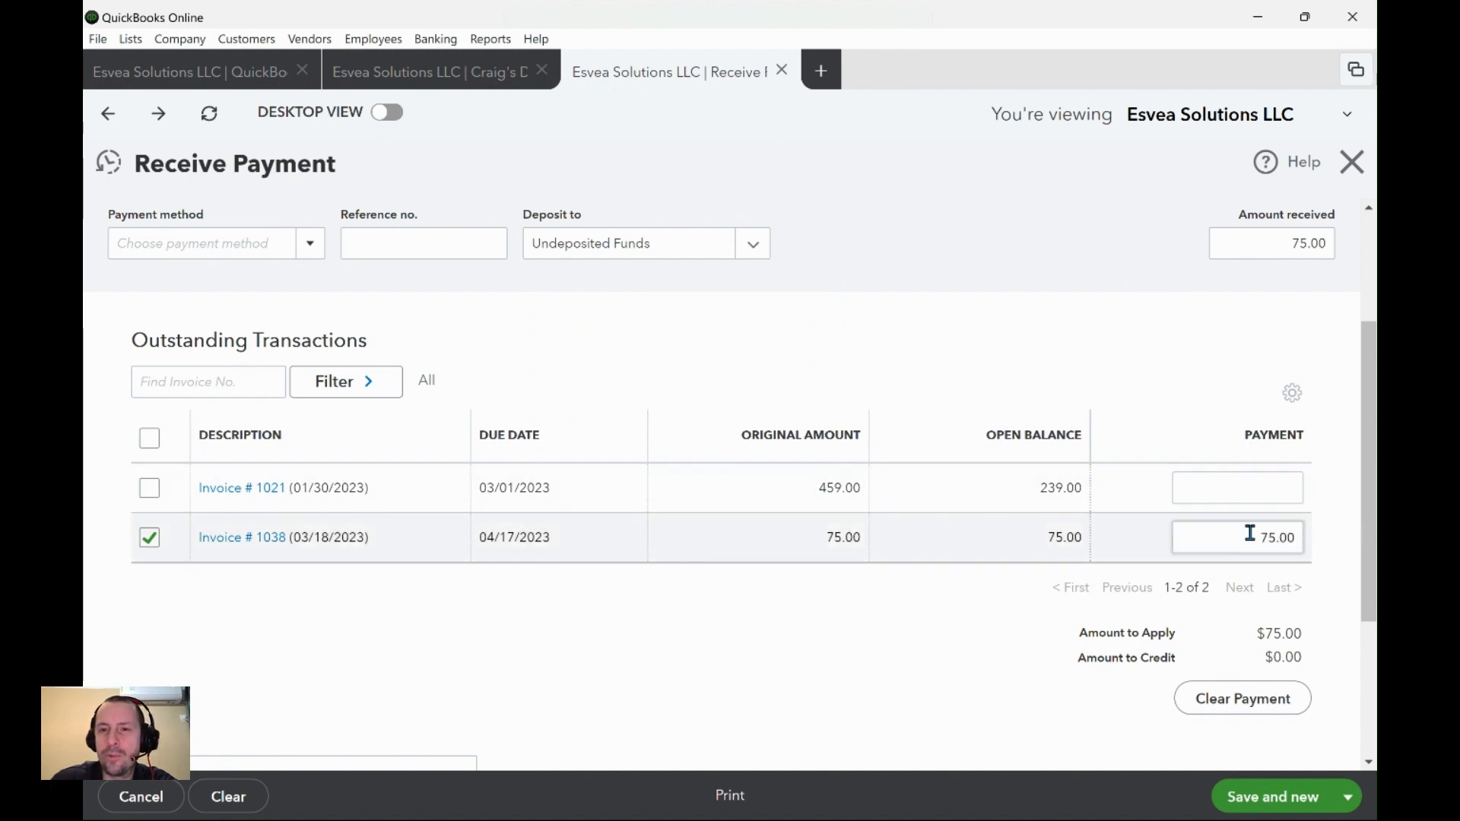
{"action": "left_click", "coordinate": [1250, 533]}
{"action": "left_click", "coordinate": [1357, 538]}
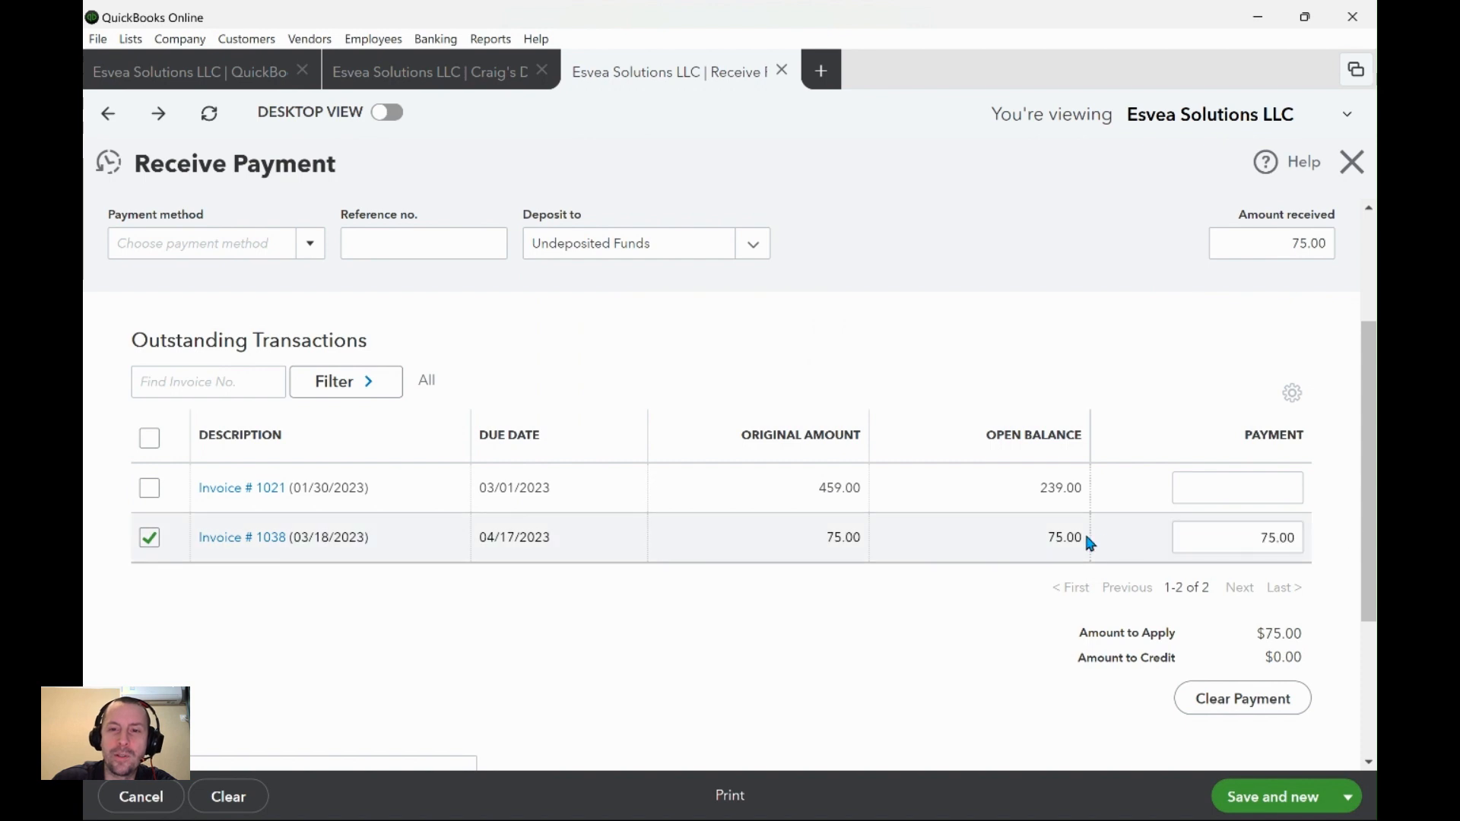
{"action": "left_click_drag", "start_coordinate": [1083, 532], "coordinate": [965, 534]}
{"action": "left_click", "coordinate": [1045, 547]}
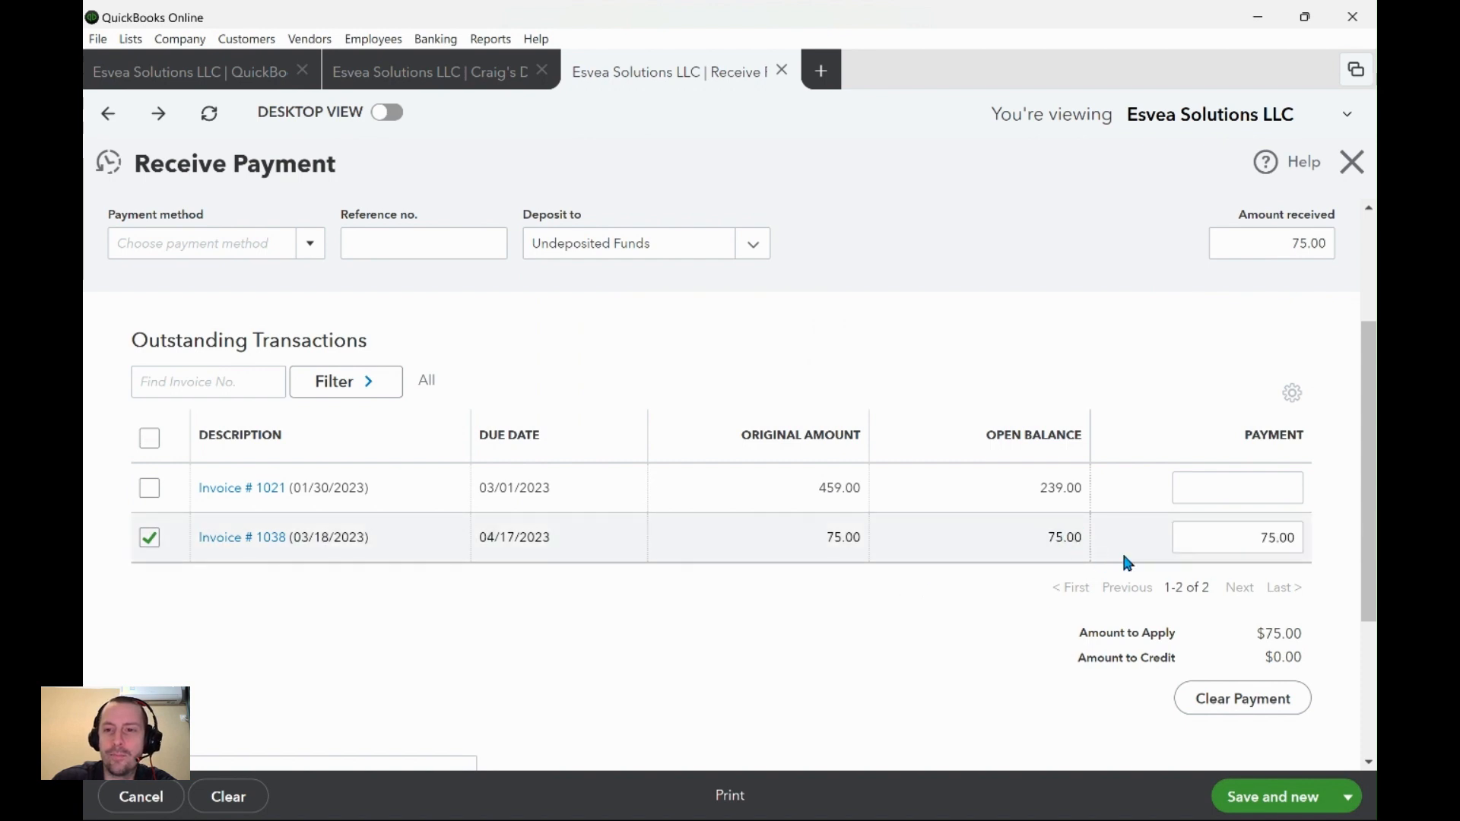
- Save and close the received payment, and locate it in the customer's transaction list
{"action": "left_click", "coordinate": [1348, 796]}
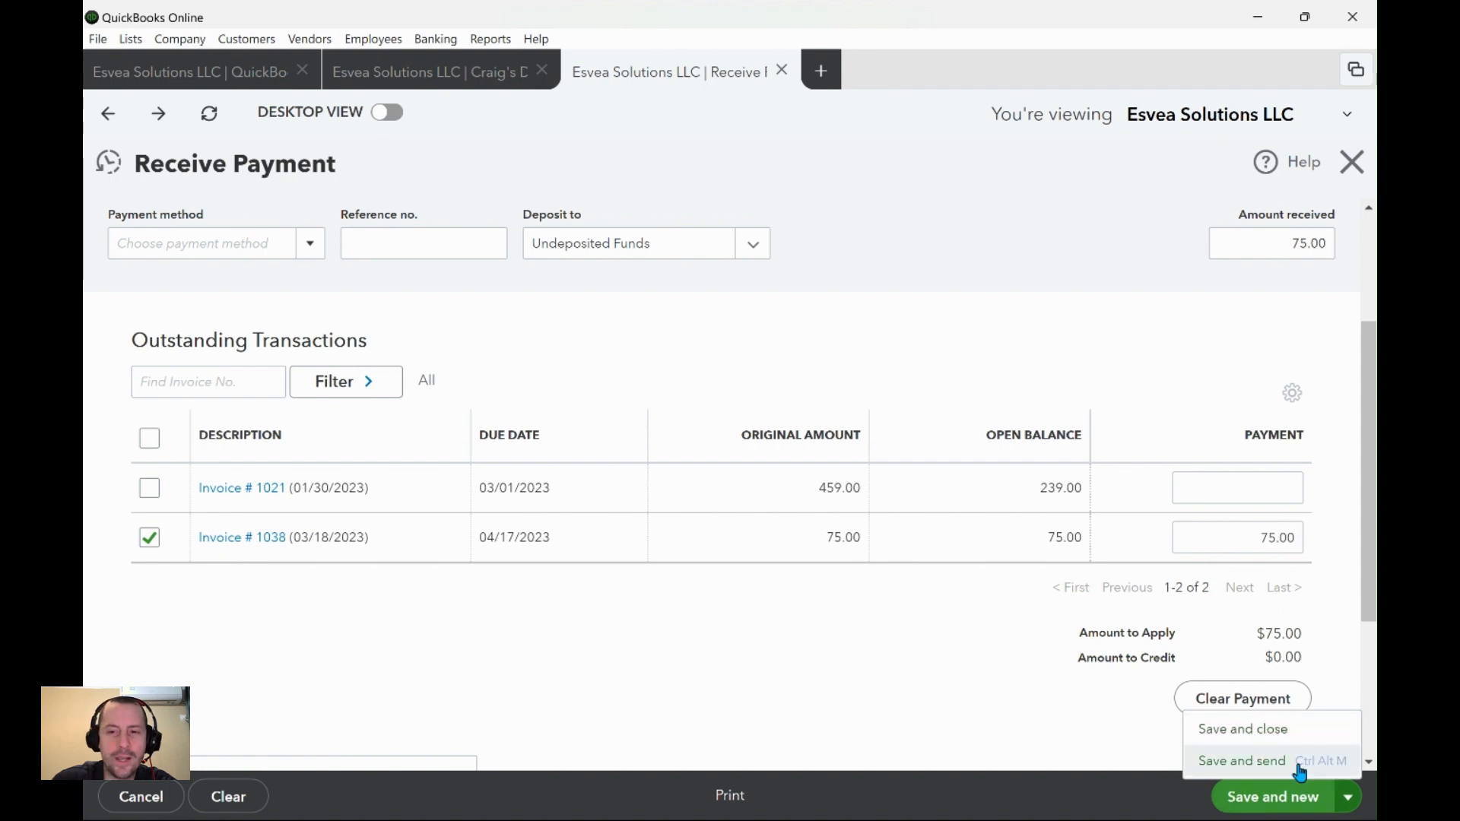
{"action": "left_click", "coordinate": [1293, 730]}
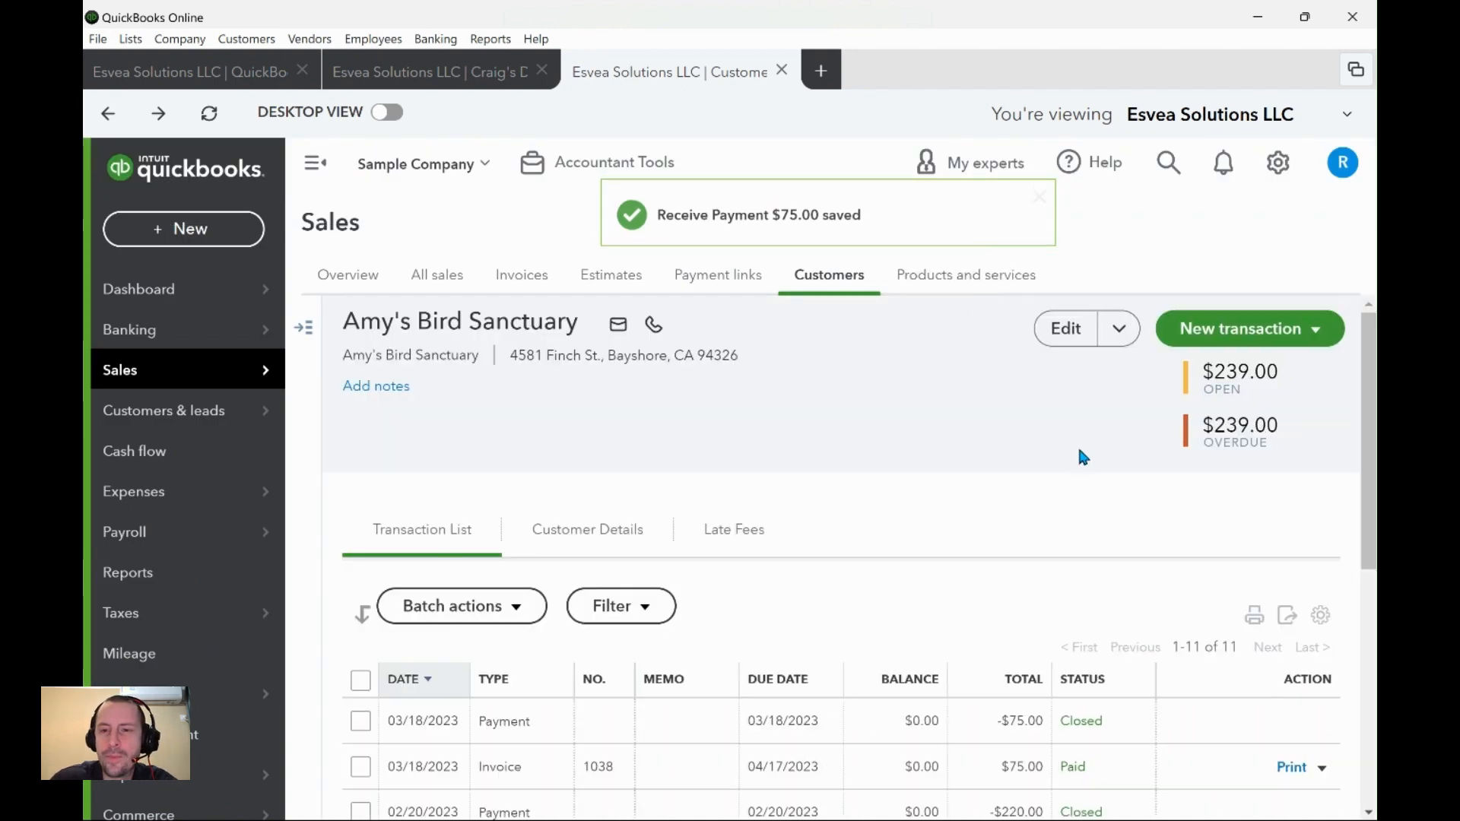
{"action": "scroll", "coordinate": [1077, 443], "scroll_direction": "down", "scroll_amount": 2}
{"action": "left_click_drag", "start_coordinate": [1126, 524], "coordinate": [302, 513]}
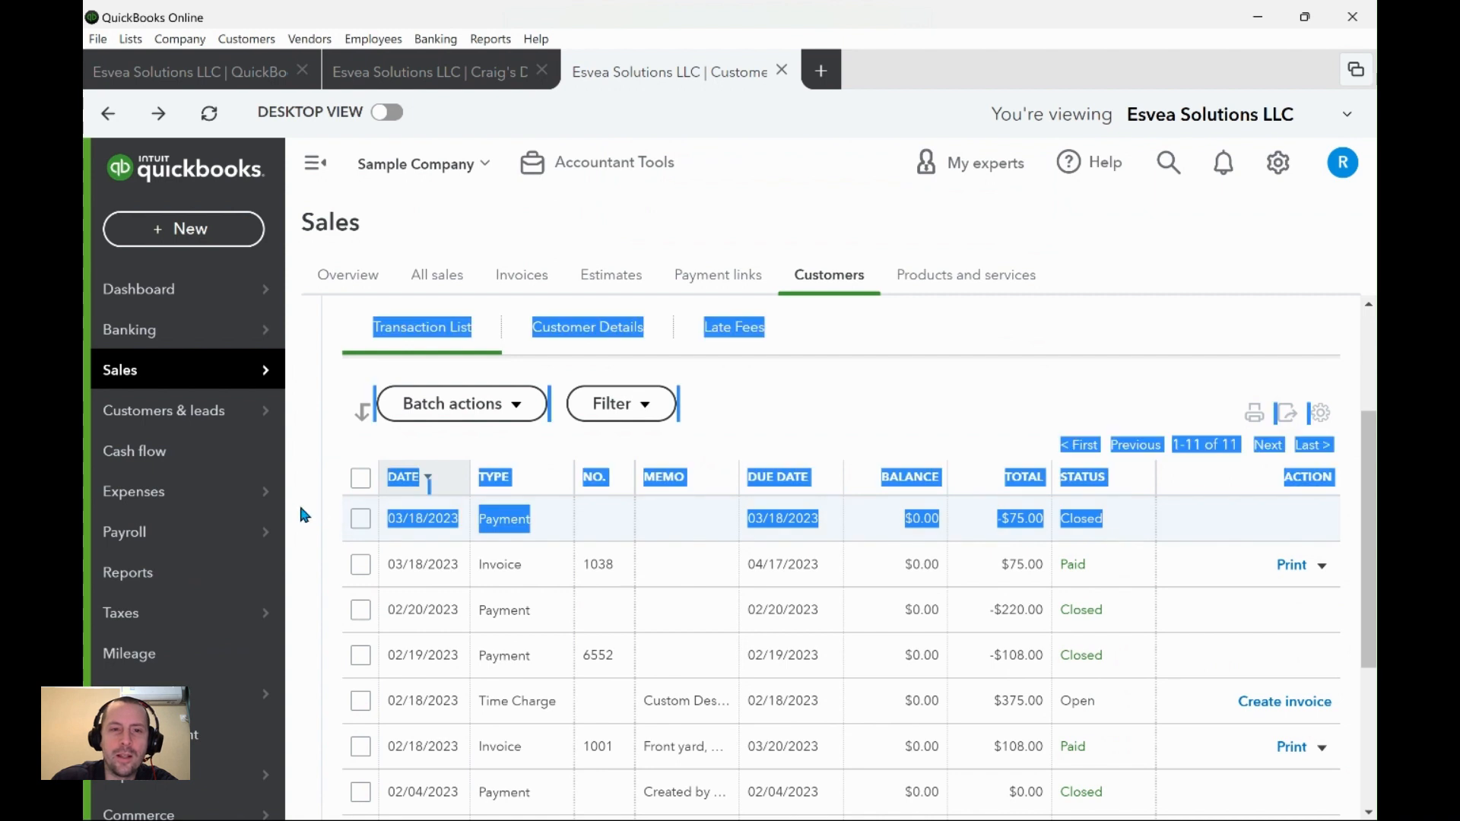
{"action": "left_click", "coordinate": [303, 512]}
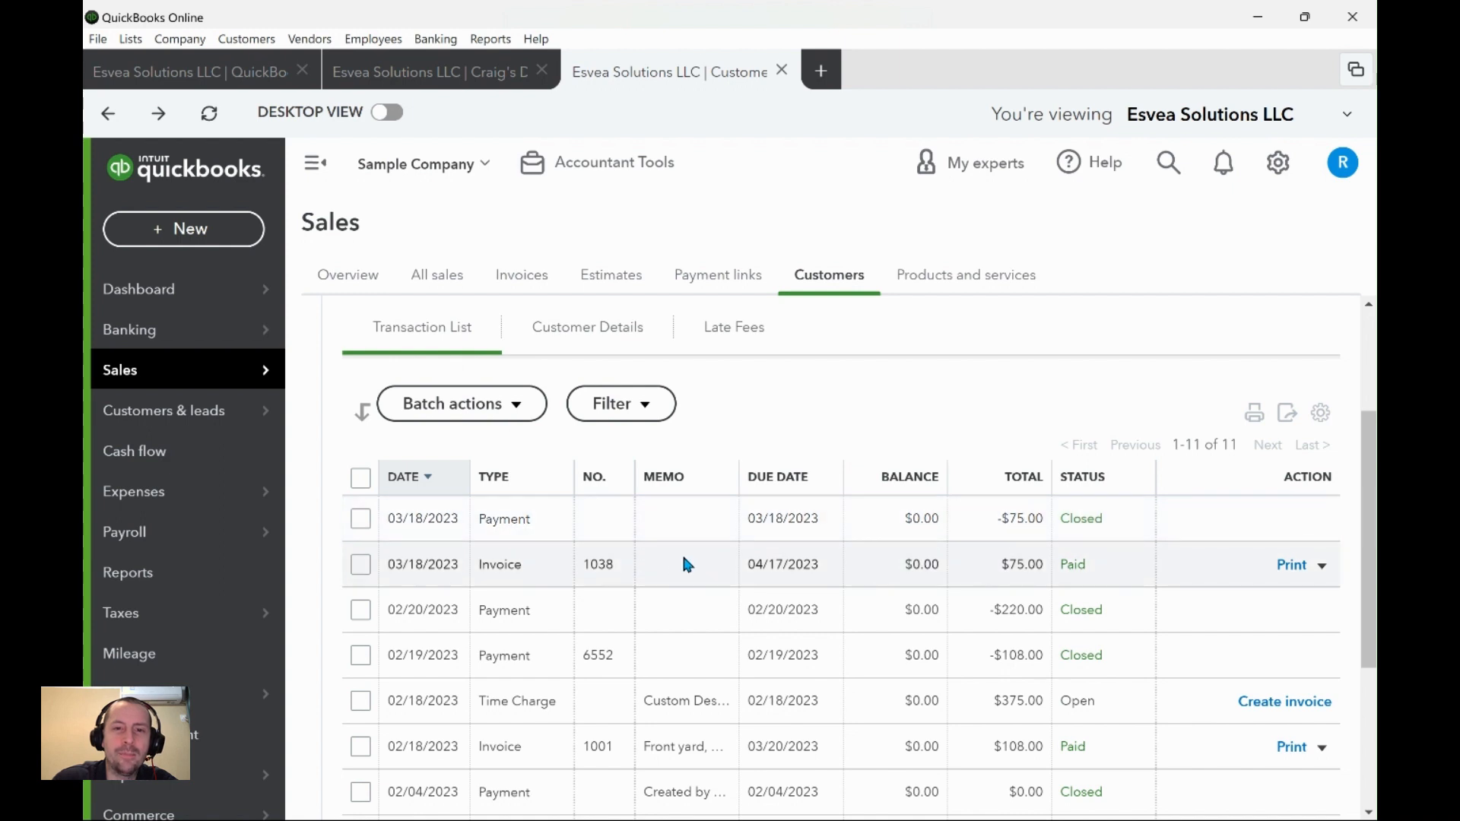
- Open Invoice # 1038 from the customer's transaction list and view its additional actions, such as Void and Delete
{"action": "scroll", "coordinate": [683, 564], "scroll_direction": "down", "scroll_amount": 2}
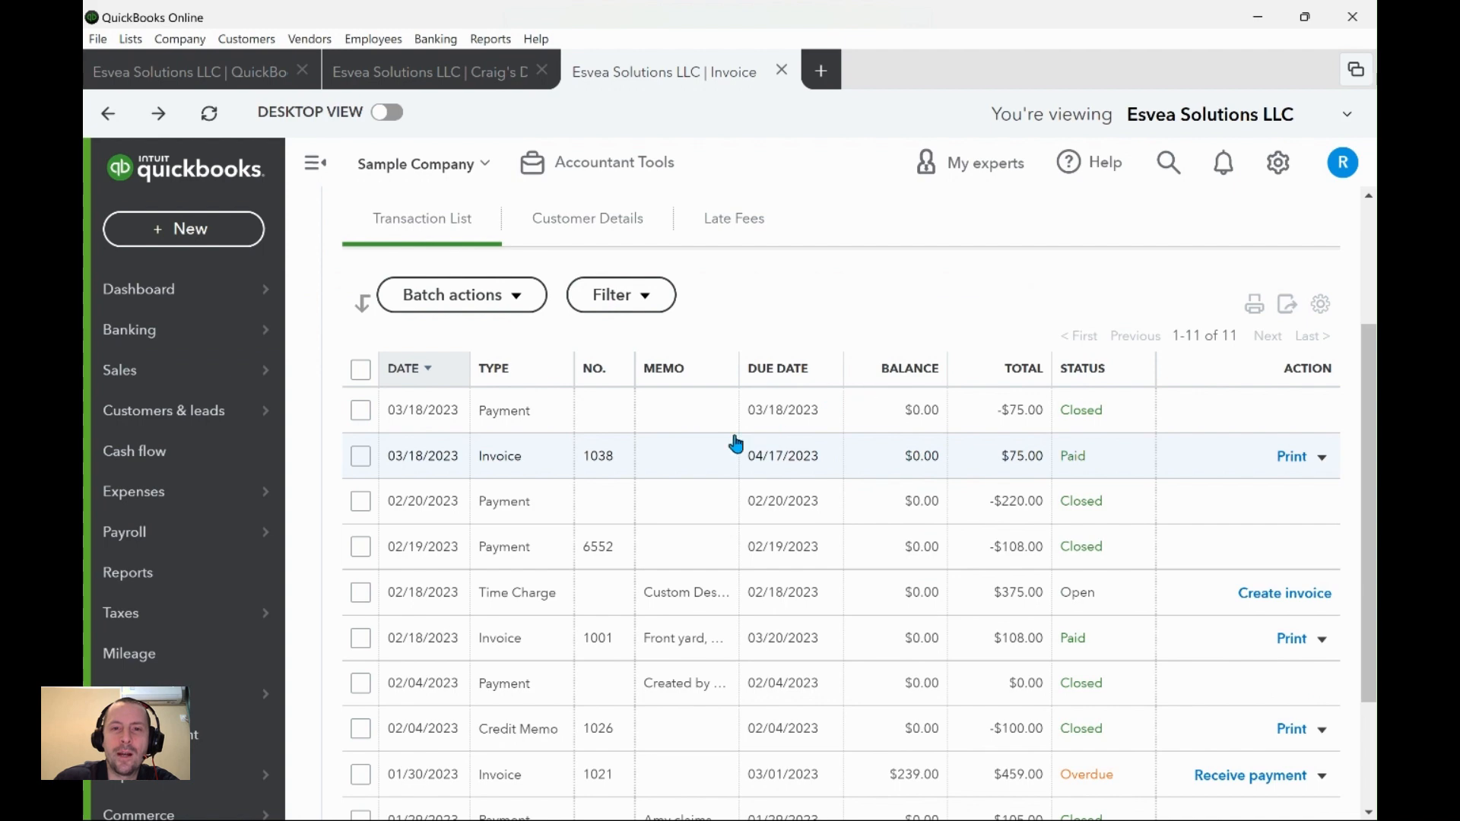
{"action": "left_click", "coordinate": [674, 460]}
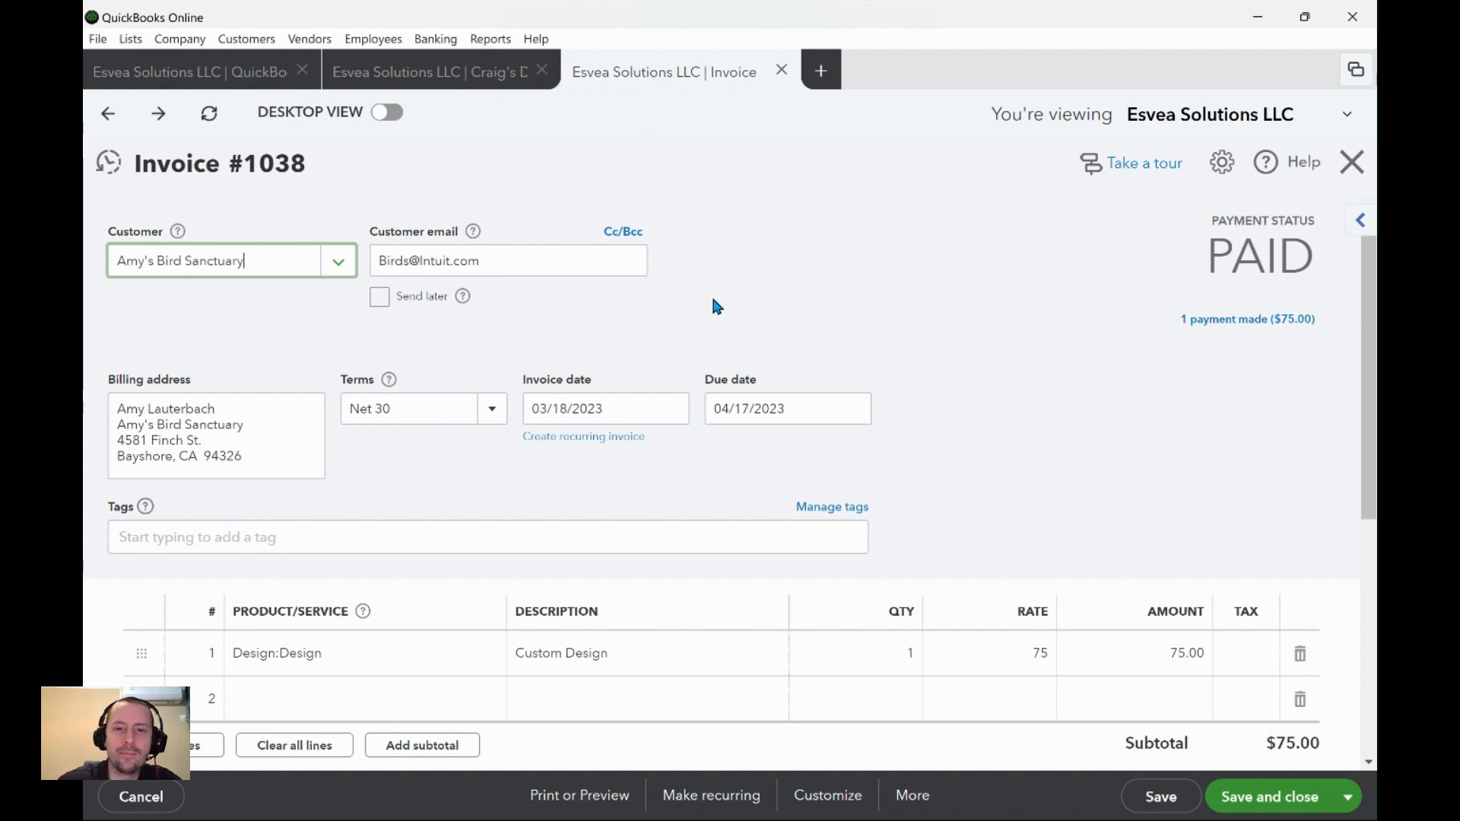
{"action": "left_click", "coordinate": [912, 795]}
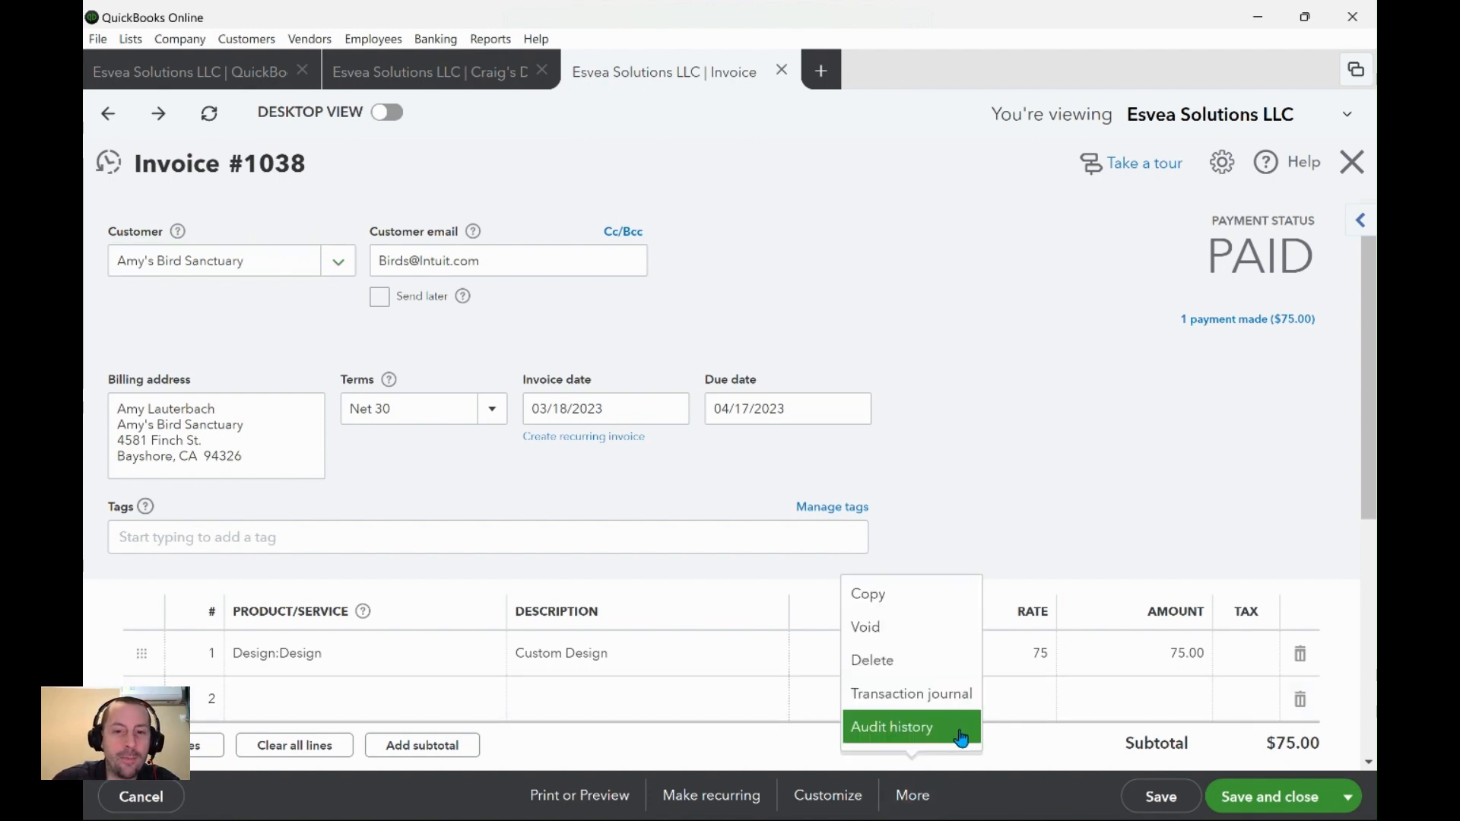
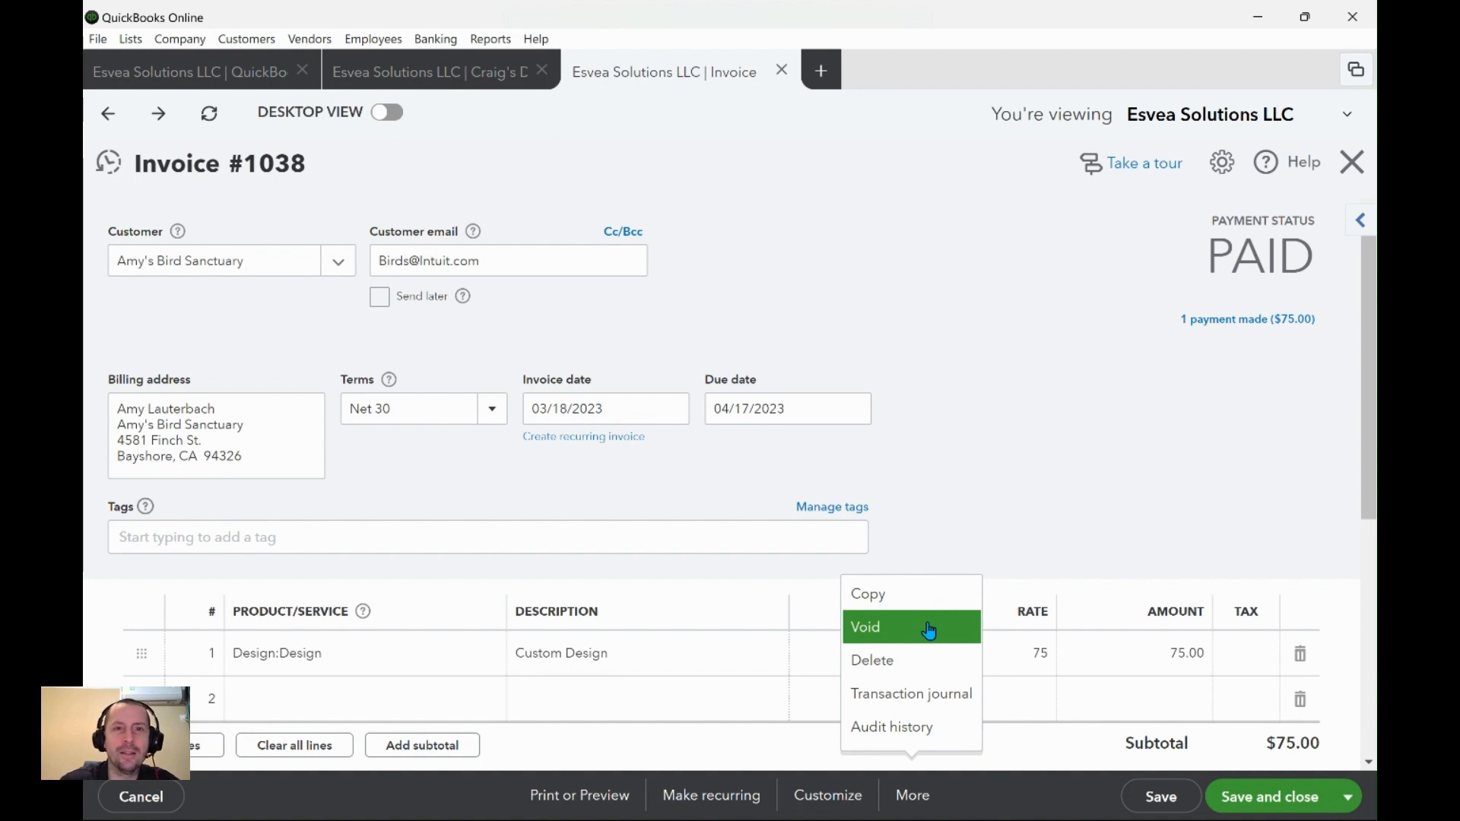
{"action": "left_click", "coordinate": [710, 247]}
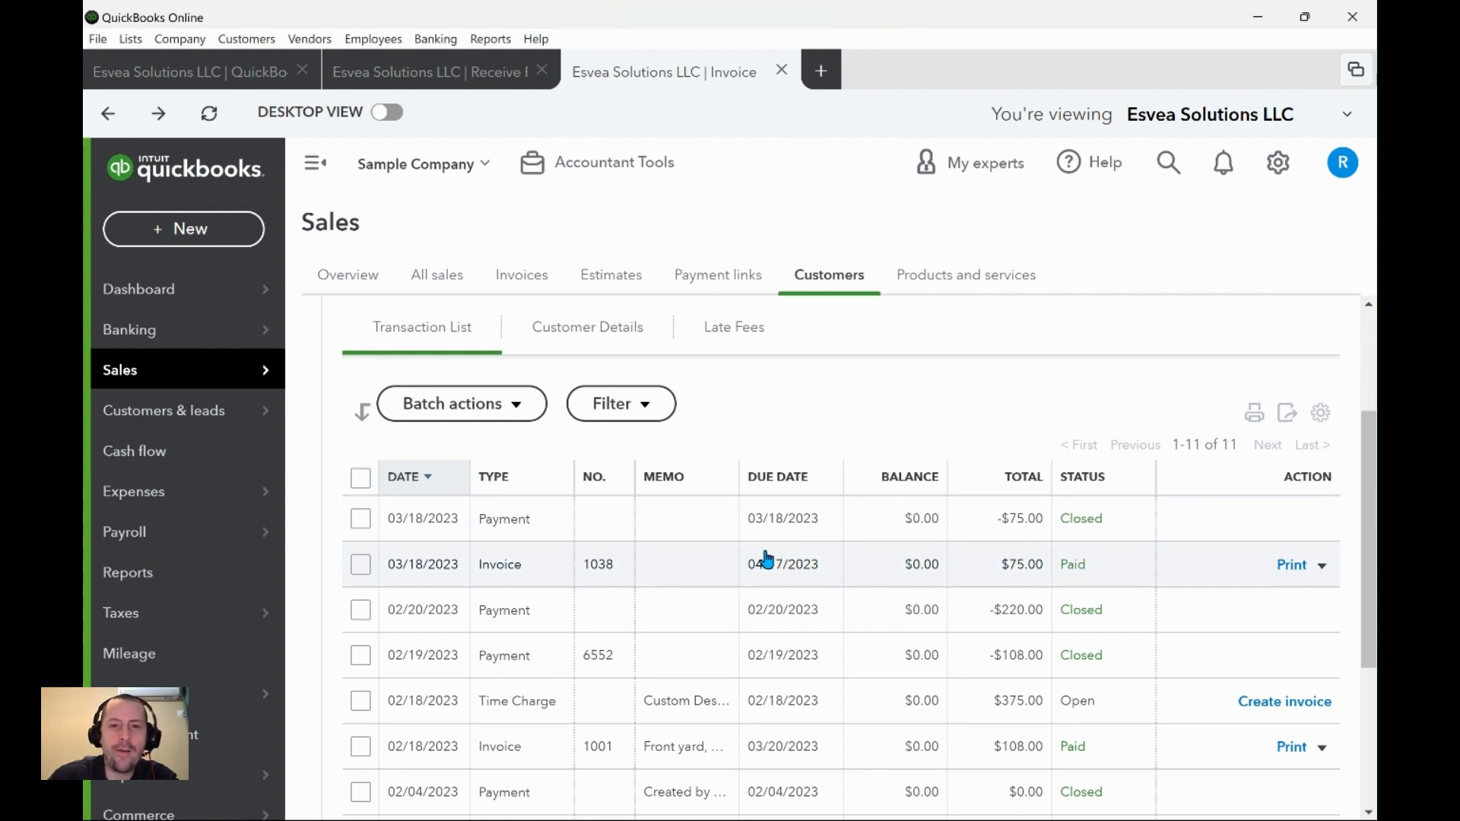
- Reopen Invoice # 1038 from the customer's transaction list and show the details of its applied payment
{"action": "scroll", "coordinate": [762, 560], "scroll_direction": "down", "scroll_amount": 2}
{"action": "left_click", "coordinate": [793, 456]}
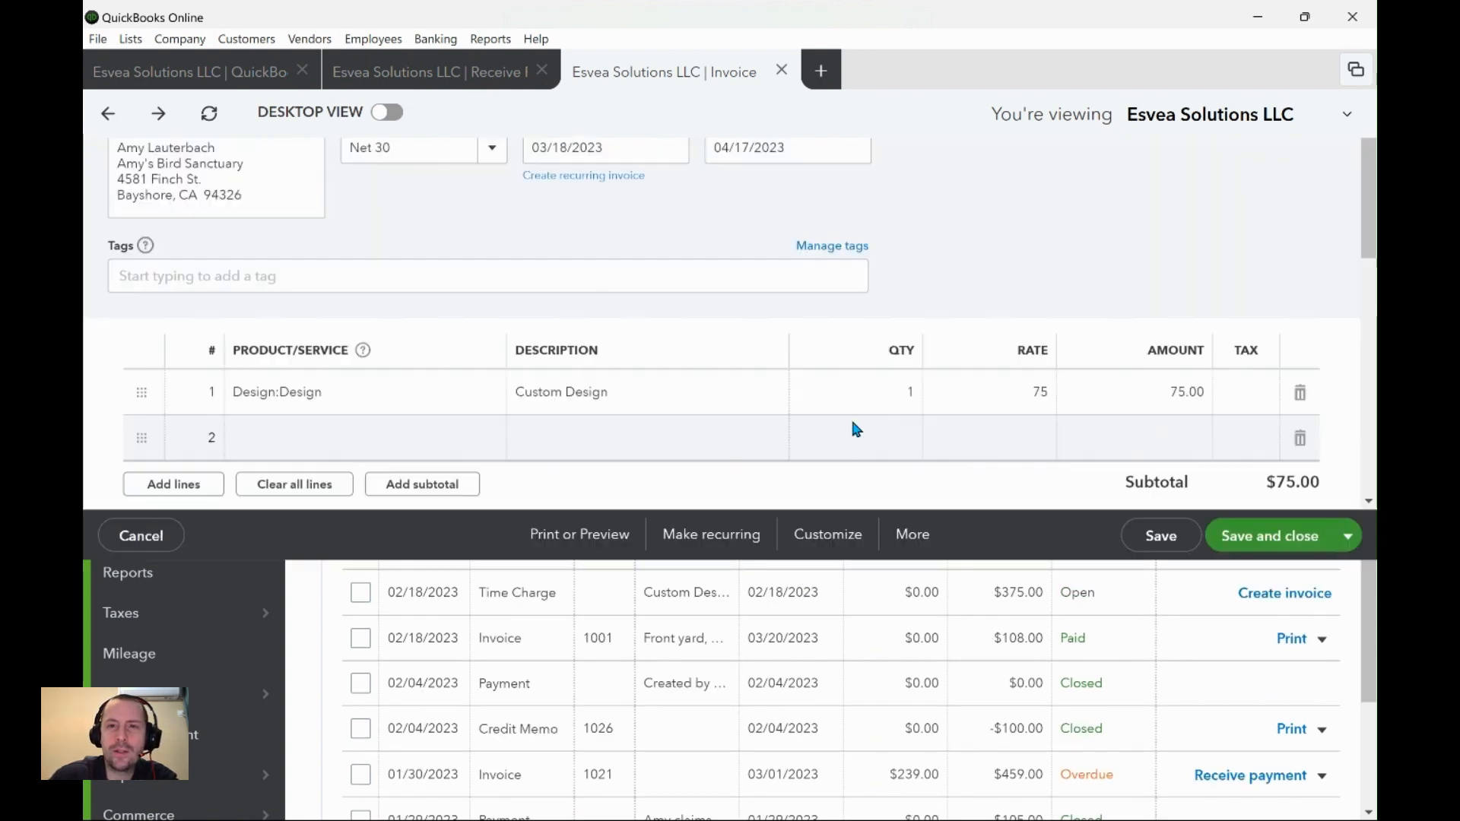
{"action": "left_click", "coordinate": [1242, 323]}
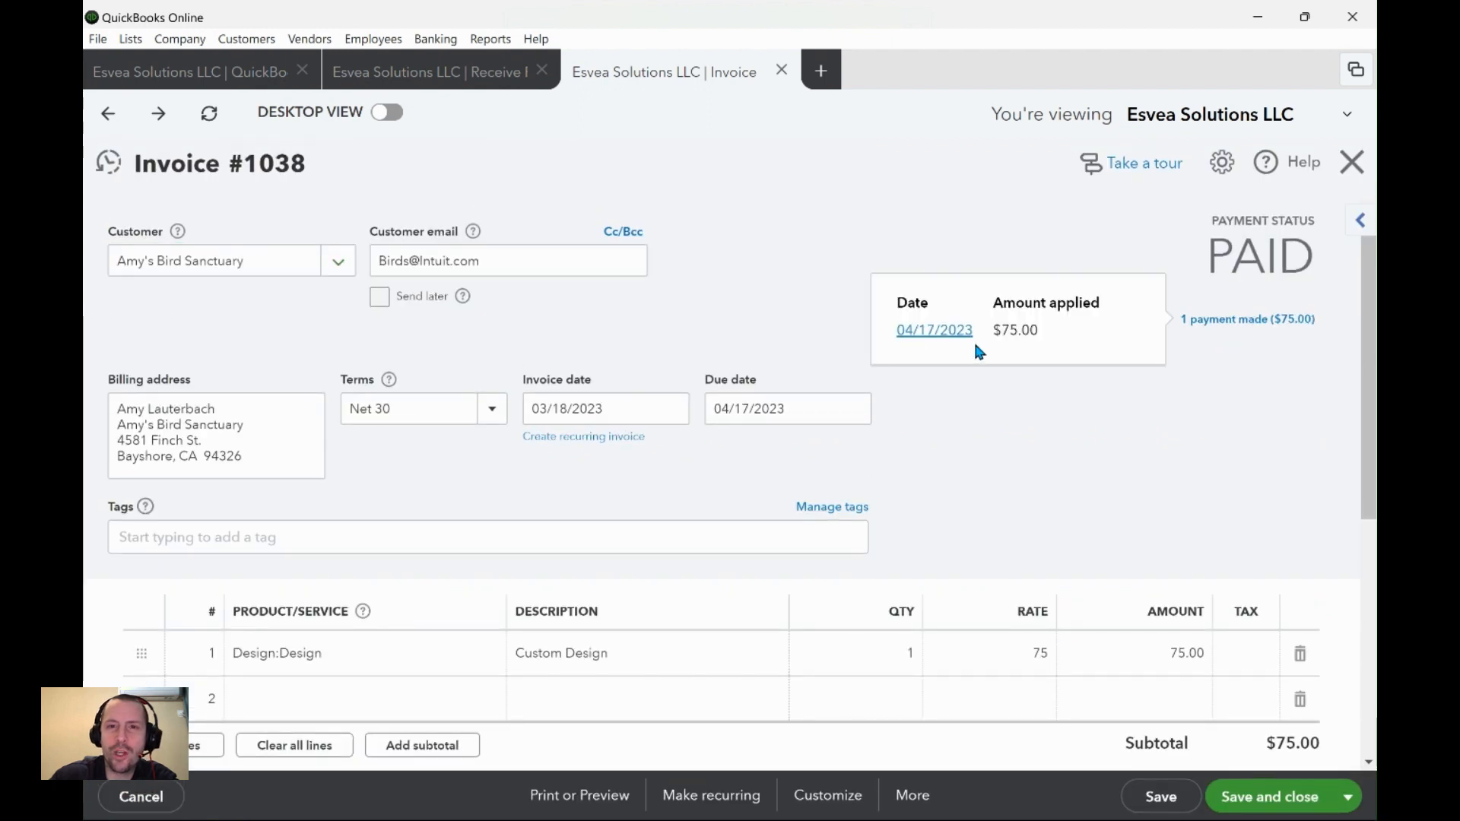
- Compare the payment date applied to Invoice #1038 with its invoice date and due date
{"action": "left_click_drag", "start_coordinate": [880, 331], "coordinate": [985, 332]}
{"action": "left_click", "coordinate": [970, 349]}
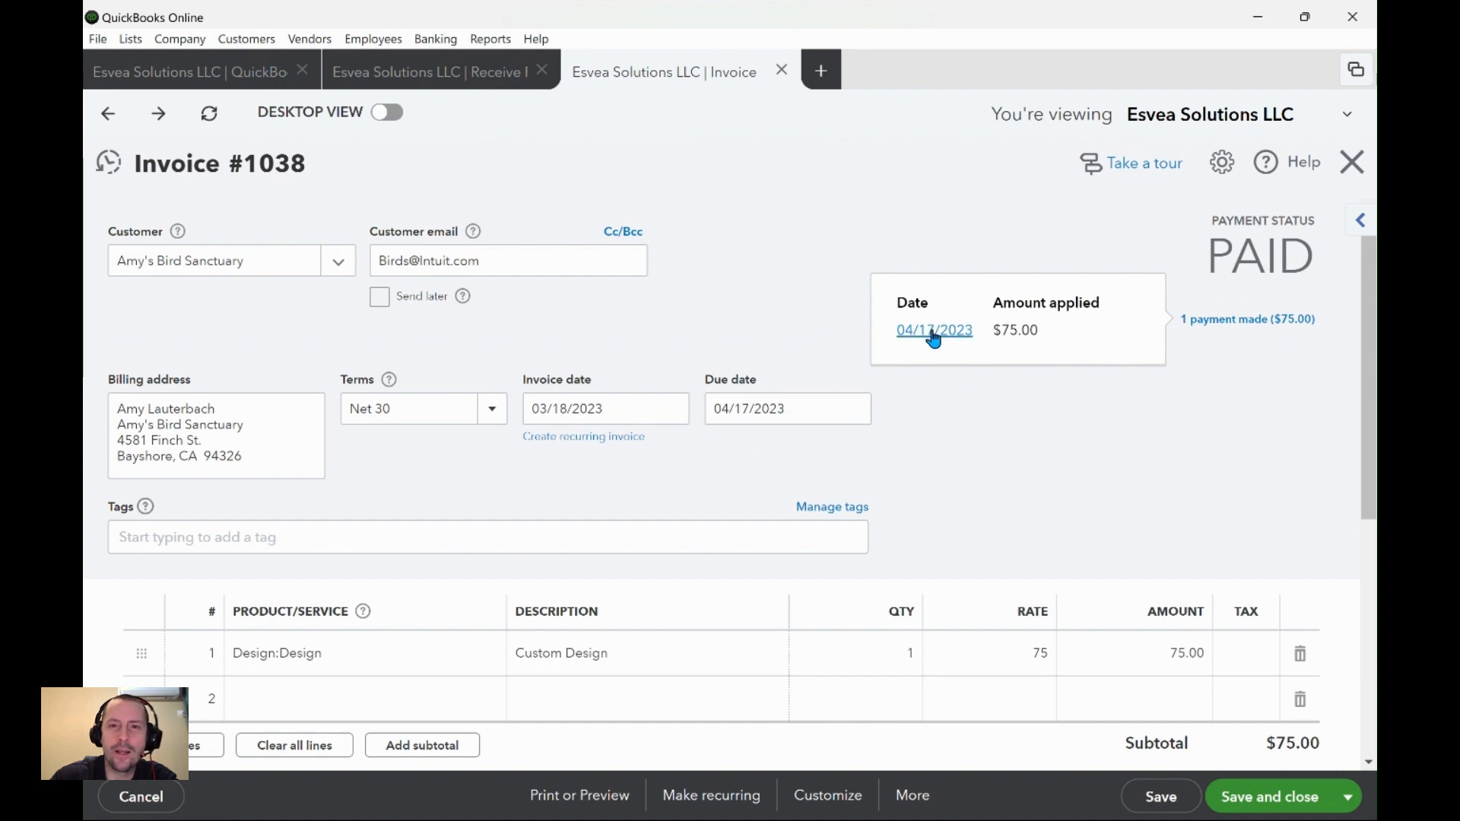
{"action": "left_click_drag", "start_coordinate": [896, 330], "coordinate": [975, 333]}
{"action": "left_click", "coordinate": [966, 397]}
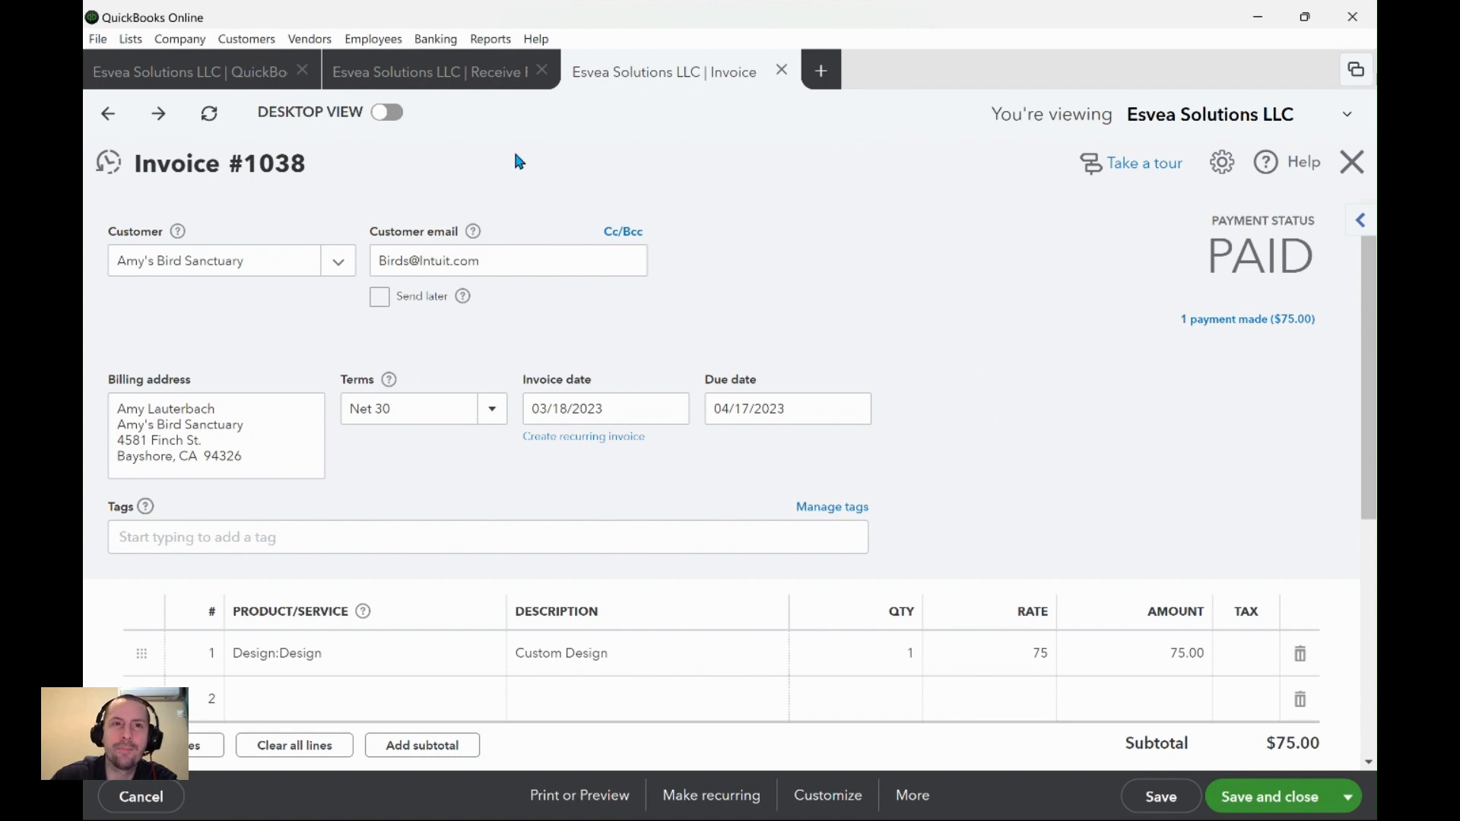
{"action": "left_click", "coordinate": [618, 410]}
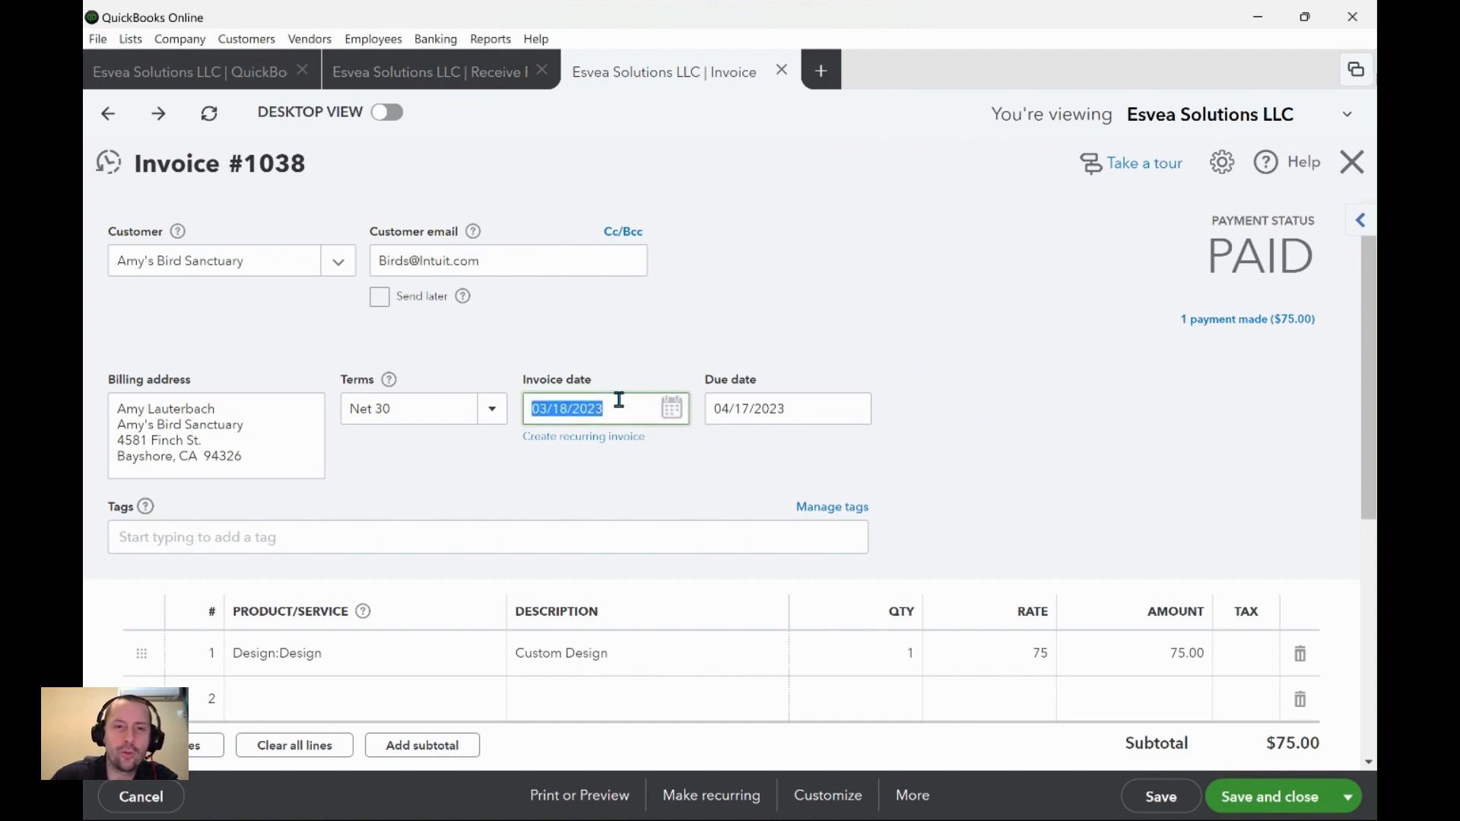
{"action": "left_click", "coordinate": [729, 410]}
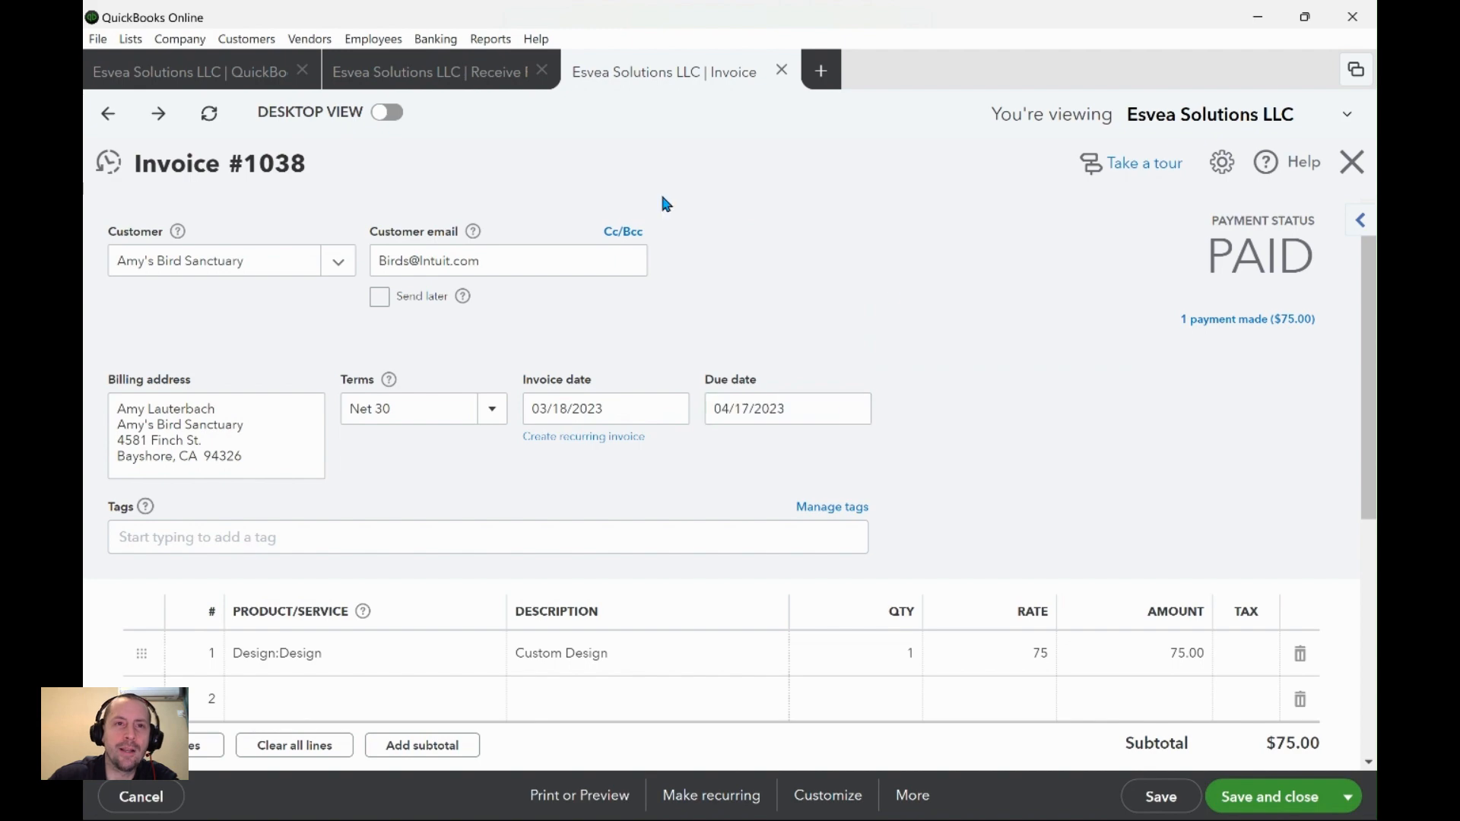
- Run the Transaction Report on the Accrual basis and check the date listed for Invoice 1038
{"action": "left_click", "coordinate": [453, 72]}
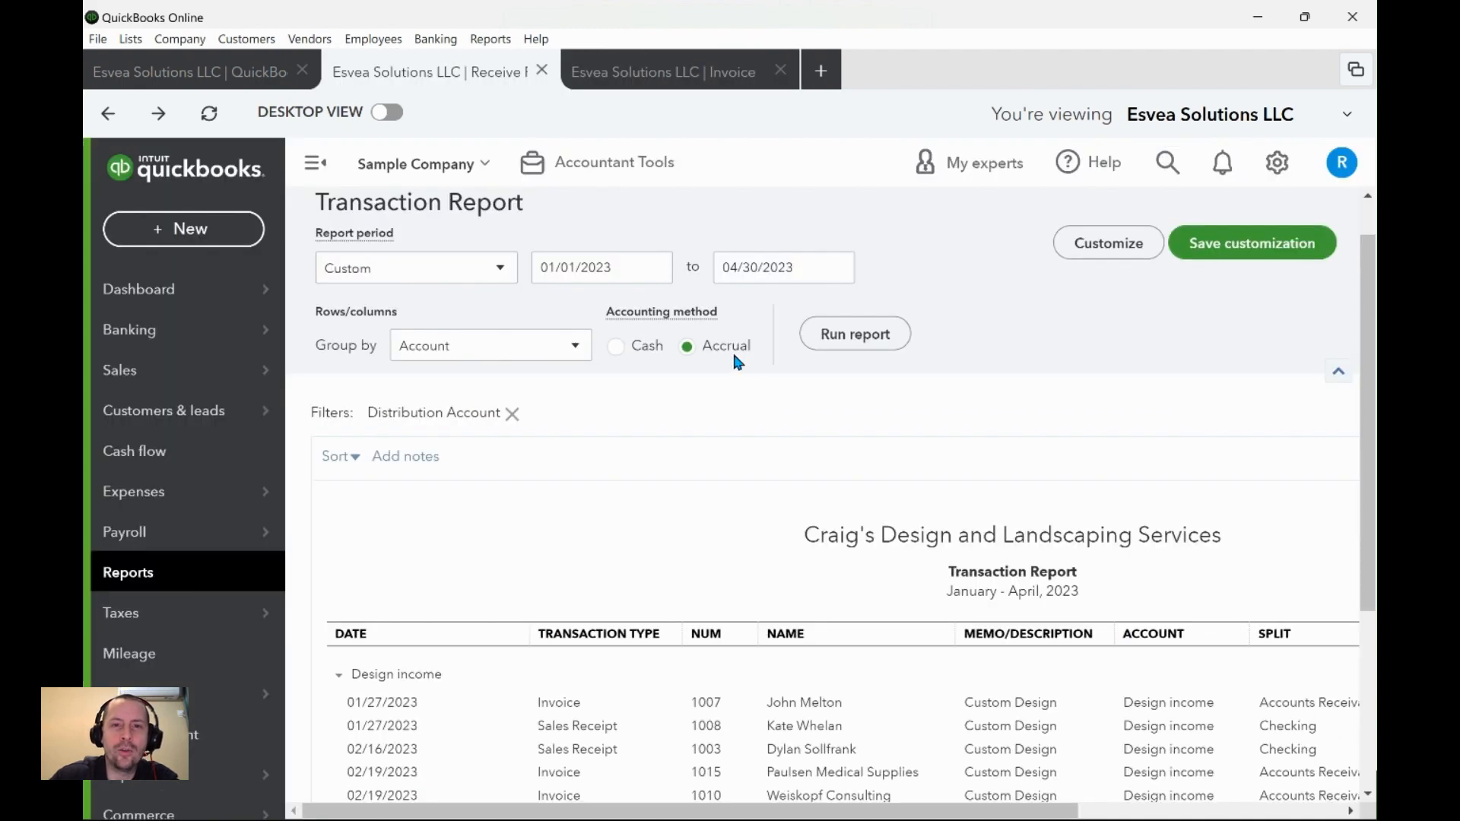
{"action": "left_click", "coordinate": [835, 339]}
{"action": "scroll", "coordinate": [680, 438], "scroll_direction": "down", "scroll_amount": 3}
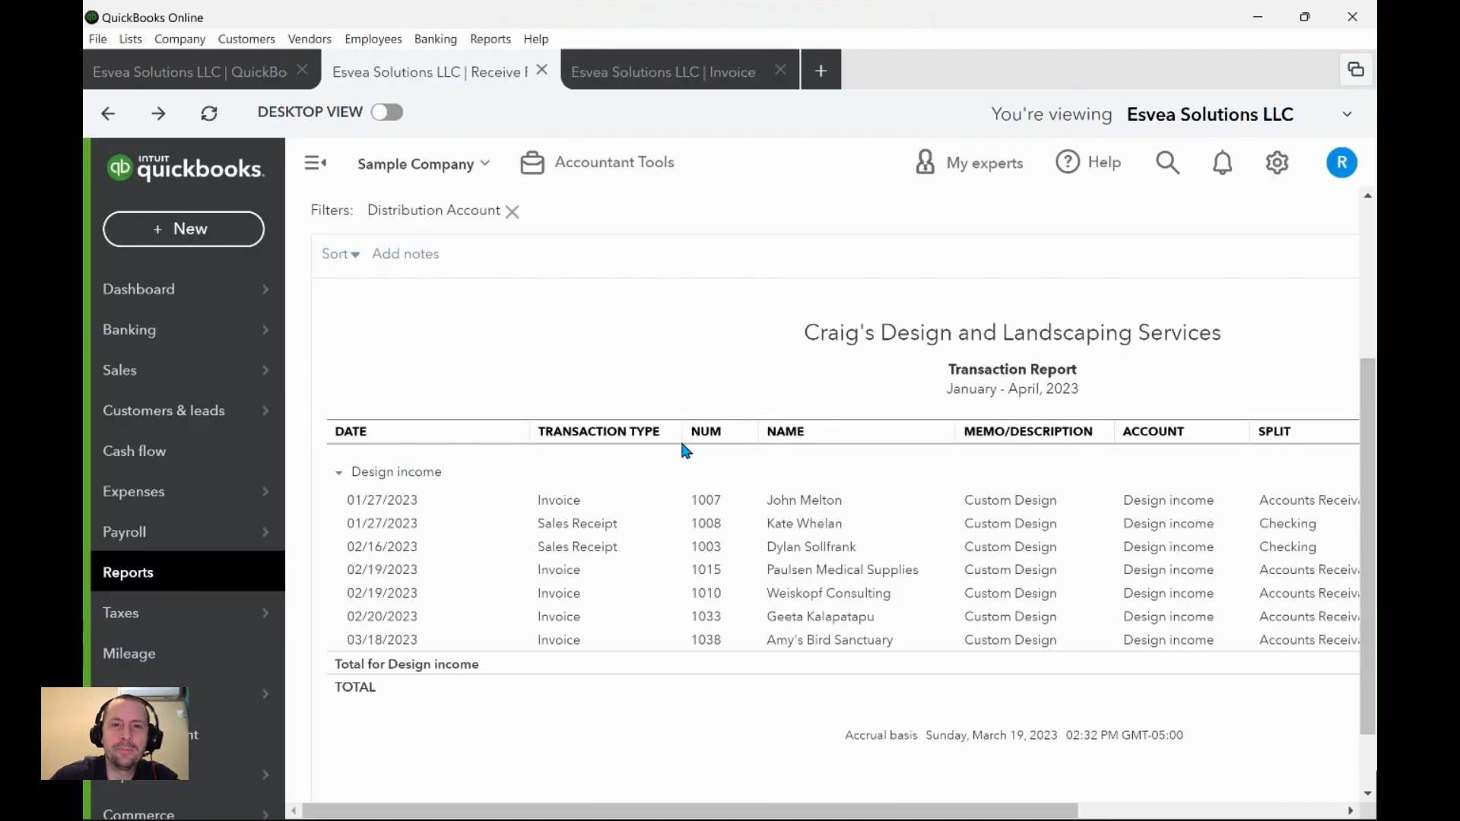
{"action": "scroll", "coordinate": [699, 433], "scroll_direction": "up", "scroll_amount": 4}
{"action": "scroll", "coordinate": [504, 514], "scroll_direction": "down", "scroll_amount": 4}
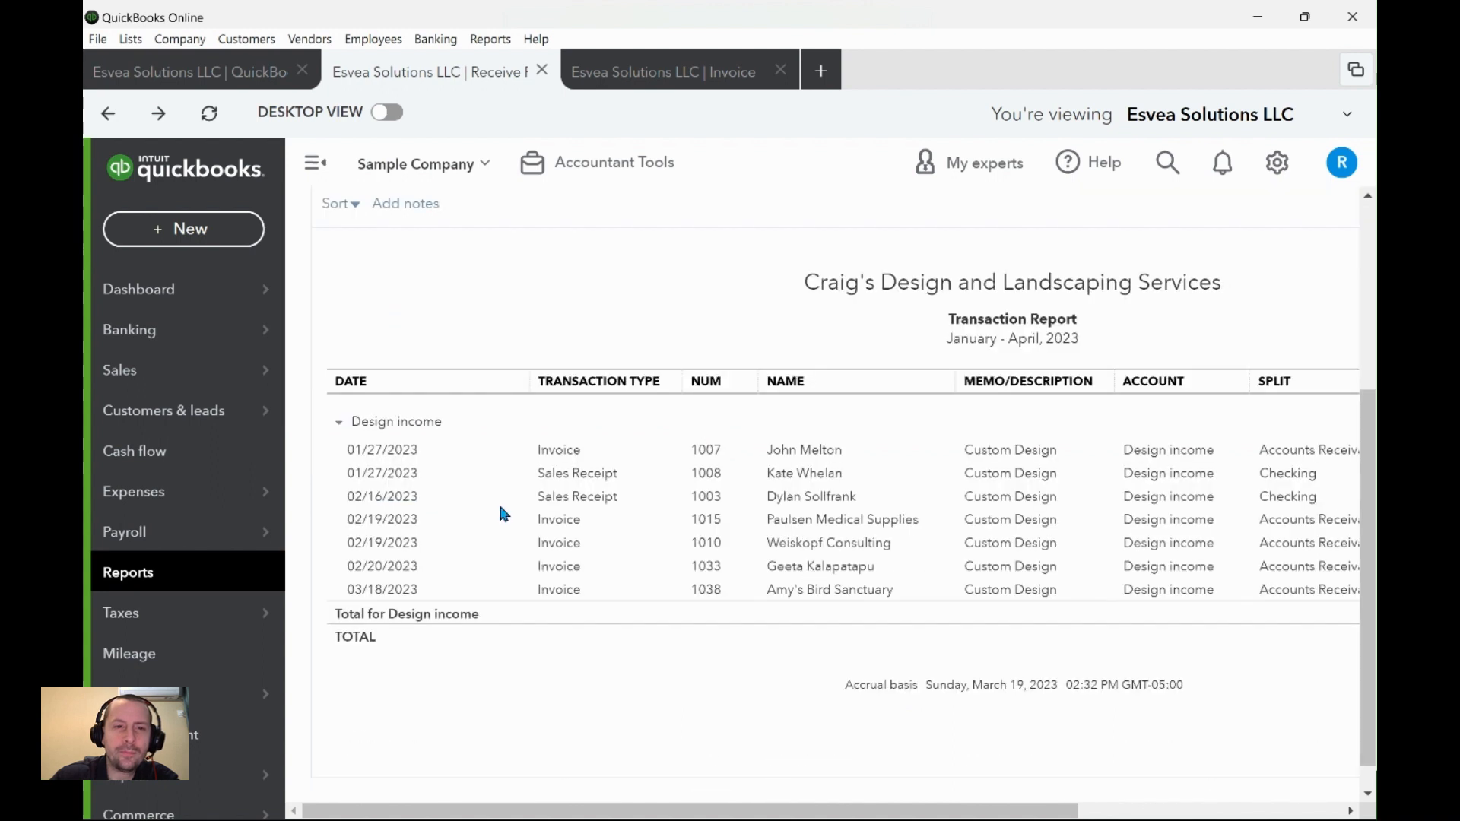
{"action": "left_click_drag", "start_coordinate": [419, 582], "coordinate": [368, 589]}
{"action": "left_click", "coordinate": [561, 639]}
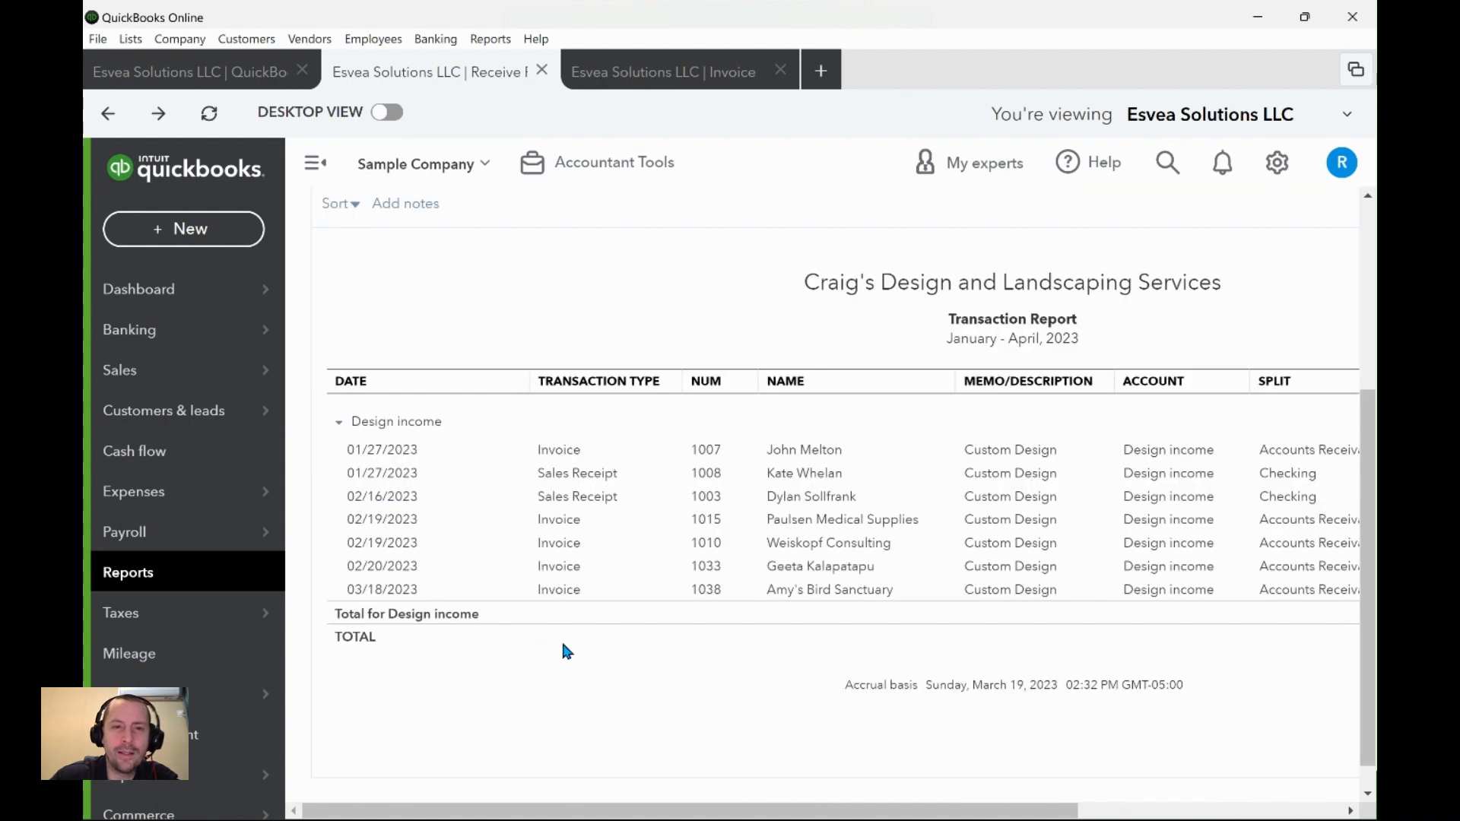
- Open Invoice 1038 from the accrual Transaction Report, look over its details, and close it
{"action": "left_click", "coordinate": [585, 585]}
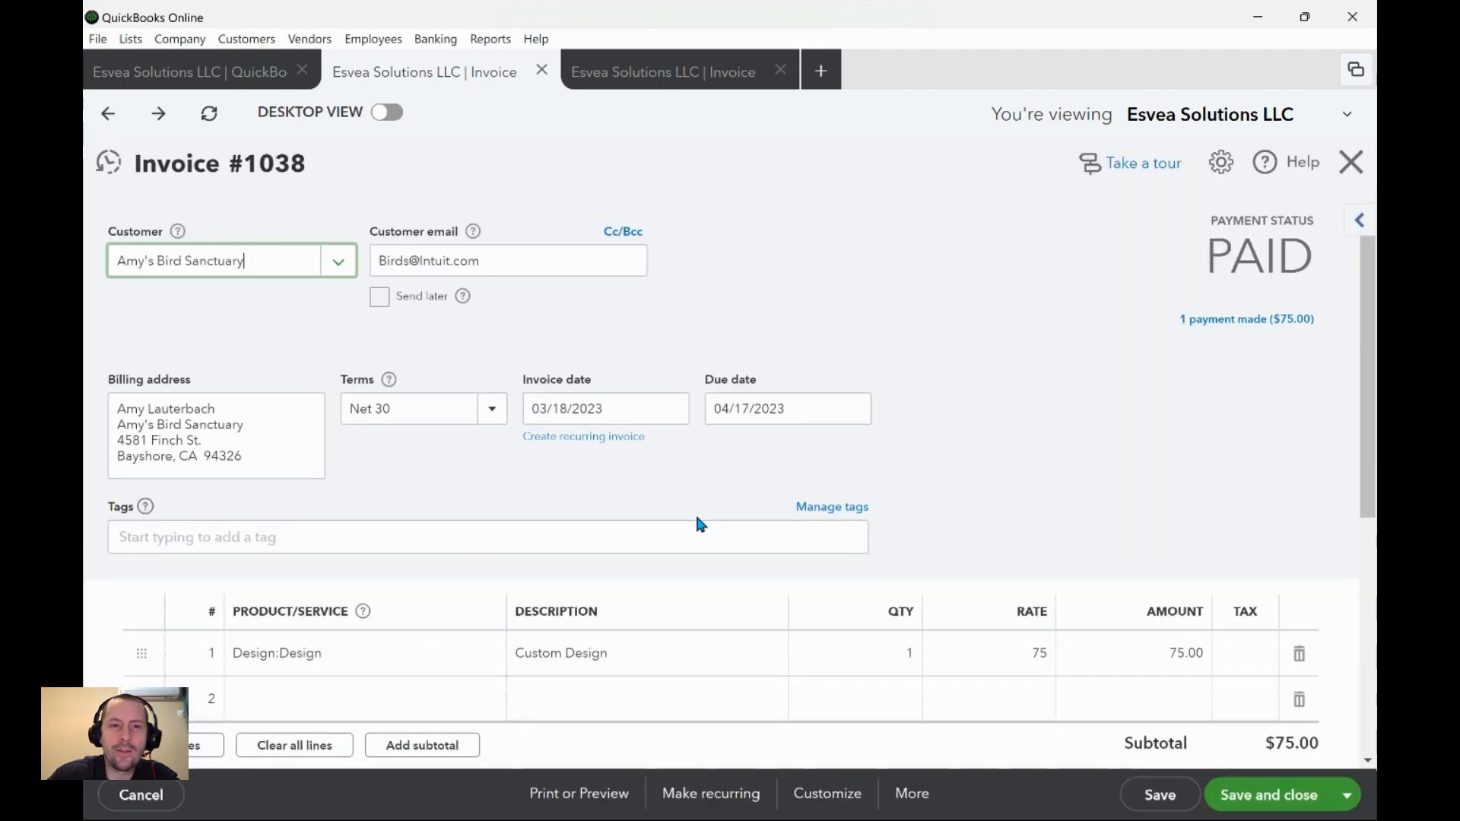
{"action": "scroll", "coordinate": [827, 492], "scroll_direction": "down", "scroll_amount": 3}
{"action": "scroll", "coordinate": [827, 493], "scroll_direction": "up", "scroll_amount": 3}
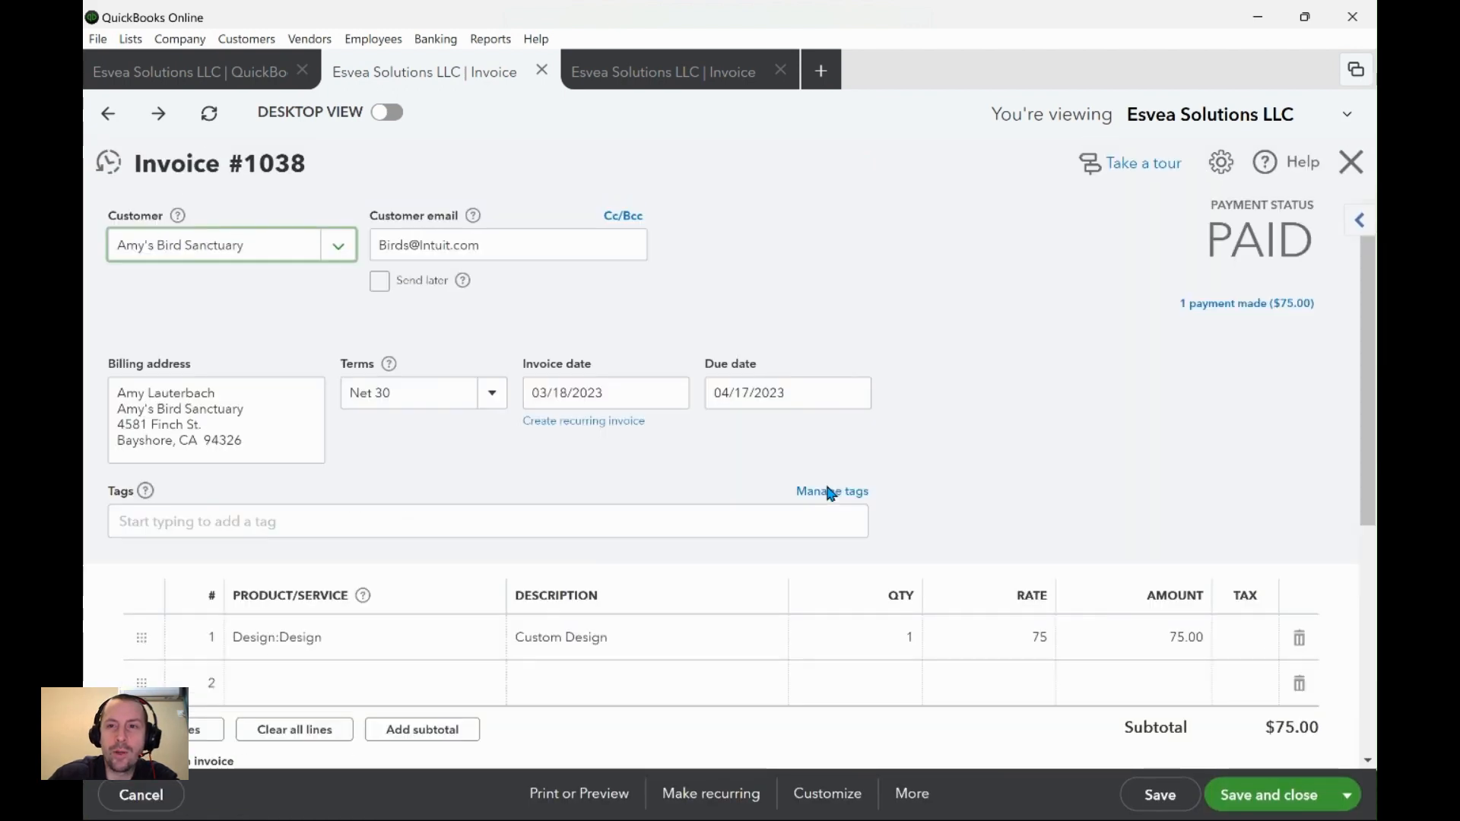
{"action": "left_click", "coordinate": [1351, 171]}
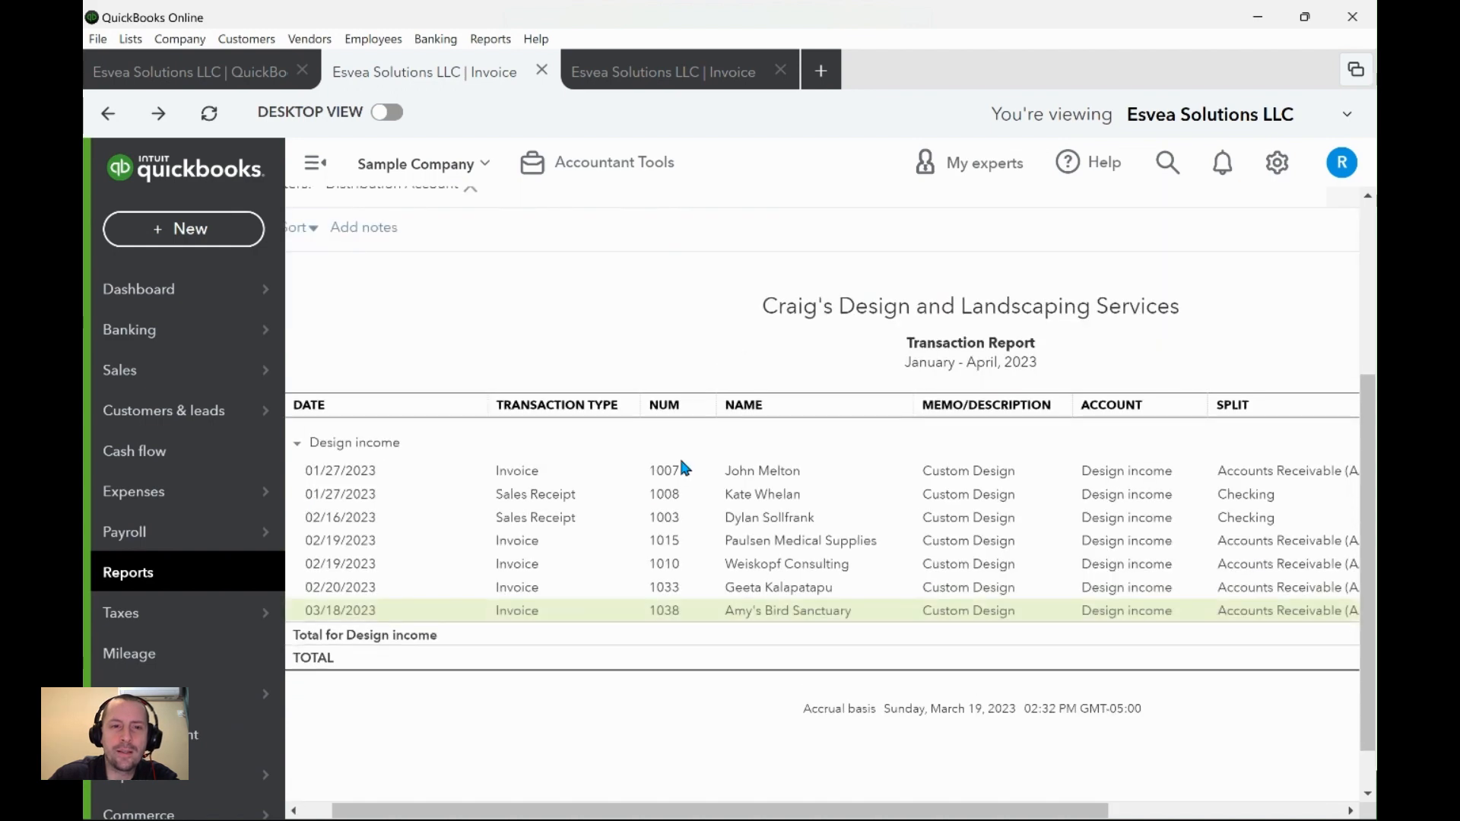
- Compare the report date of Invoice 1038 with the invoice date on the separately opened Invoice #1038
{"action": "left_click_drag", "start_coordinate": [378, 611], "coordinate": [282, 630]}
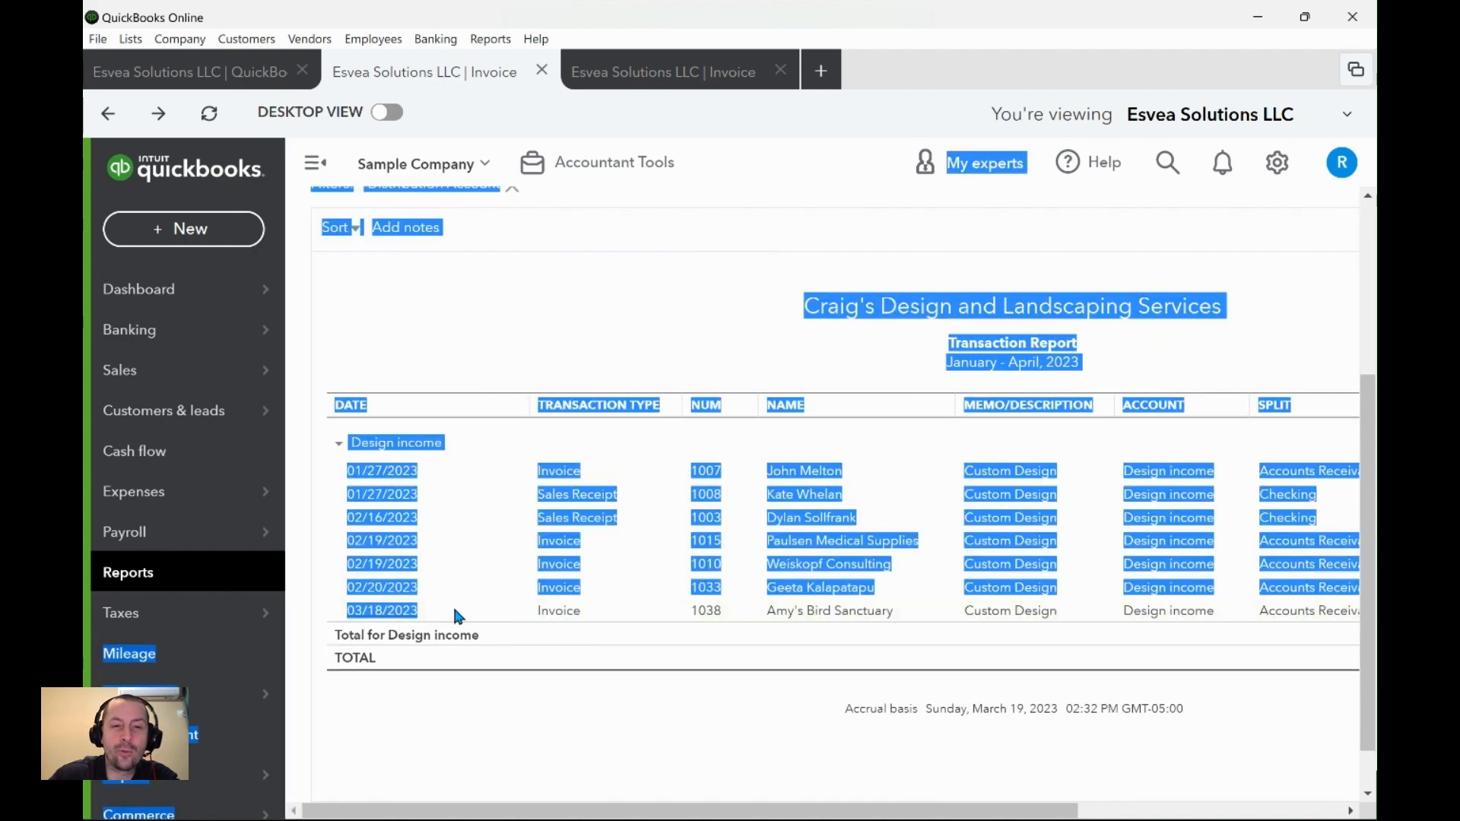
{"action": "left_click", "coordinate": [488, 693]}
{"action": "left_click_drag", "start_coordinate": [437, 611], "coordinate": [343, 617]}
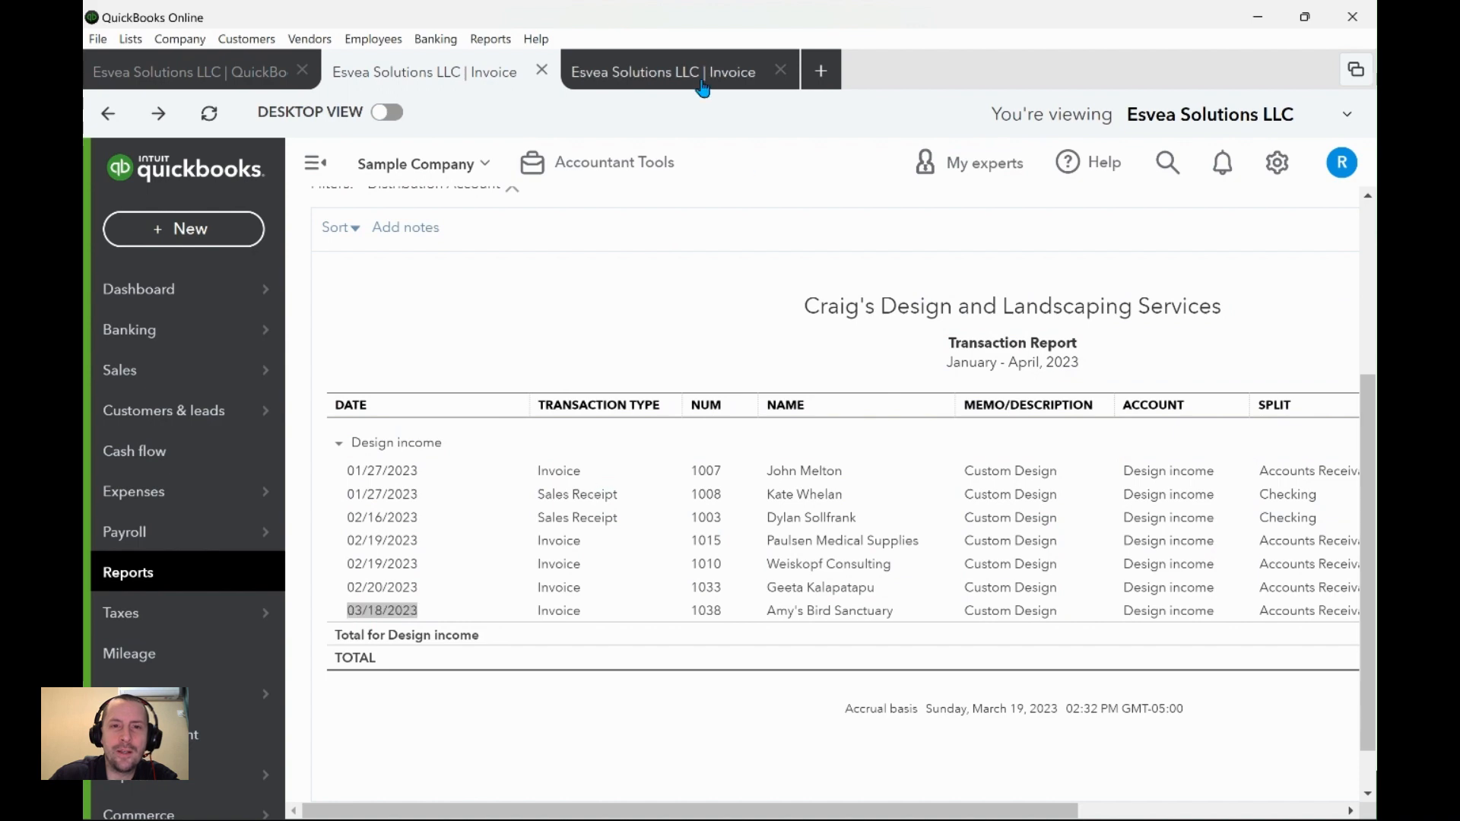
{"action": "left_click", "coordinate": [698, 80]}
{"action": "left_click", "coordinate": [658, 408]}
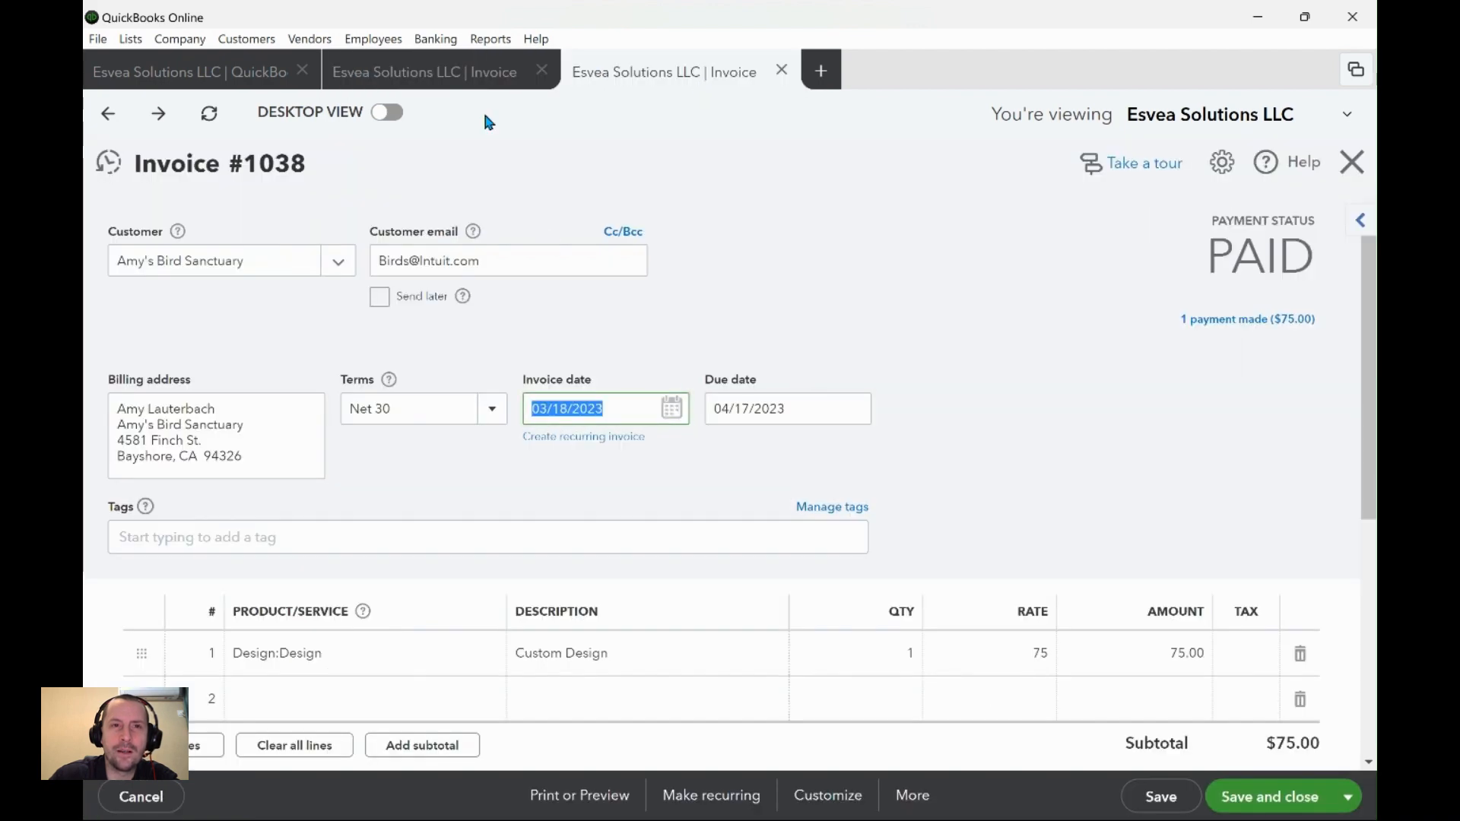
{"action": "left_click", "coordinate": [471, 76]}
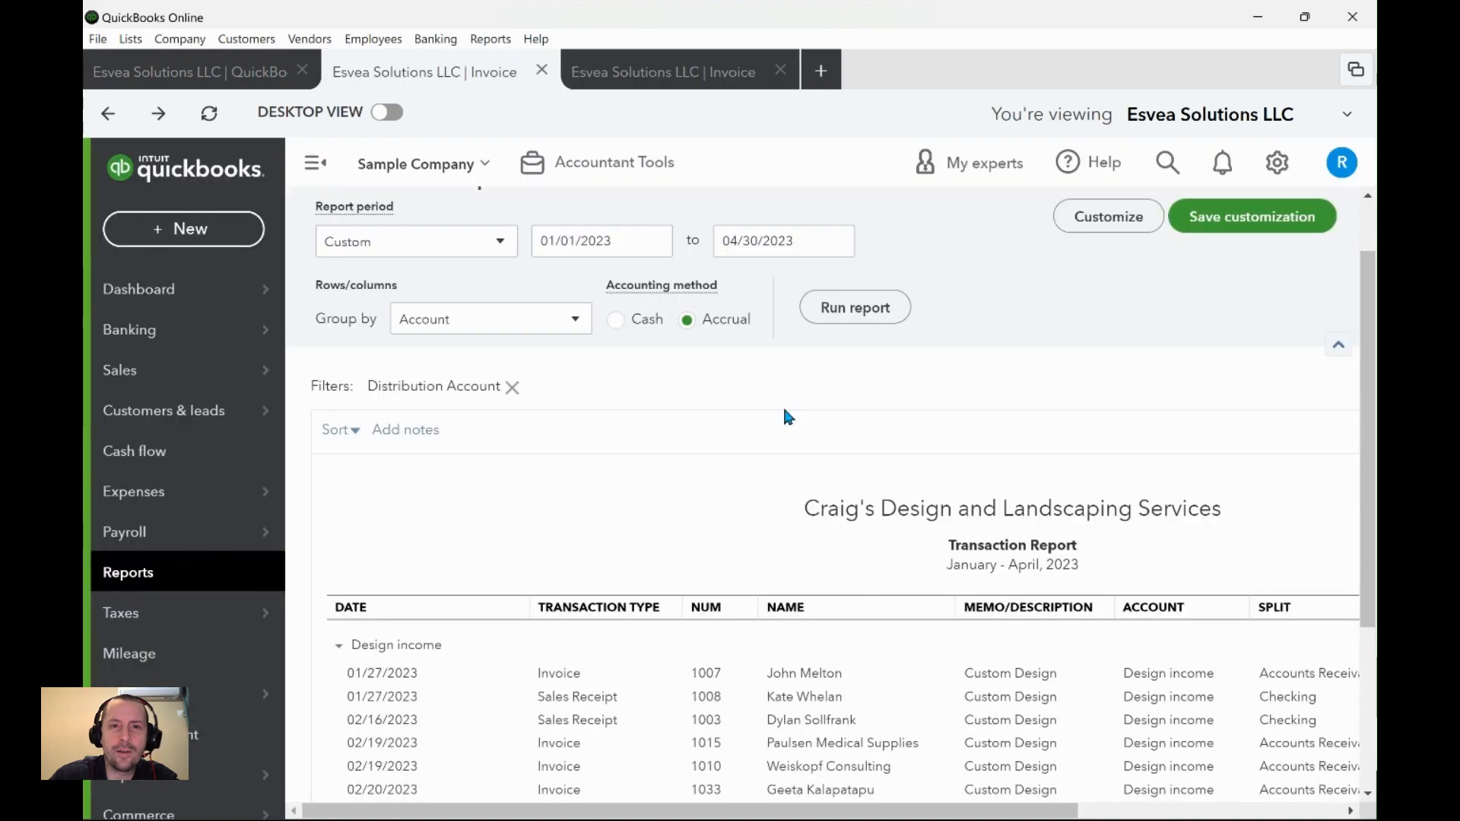
- Run the Transaction Report with the Cash accounting method and check the date listed for Invoice 1038
{"action": "left_click", "coordinate": [615, 320]}
{"action": "scroll", "coordinate": [844, 374], "scroll_direction": "down", "scroll_amount": 2}
{"action": "scroll", "coordinate": [849, 374], "scroll_direction": "up", "scroll_amount": 3}
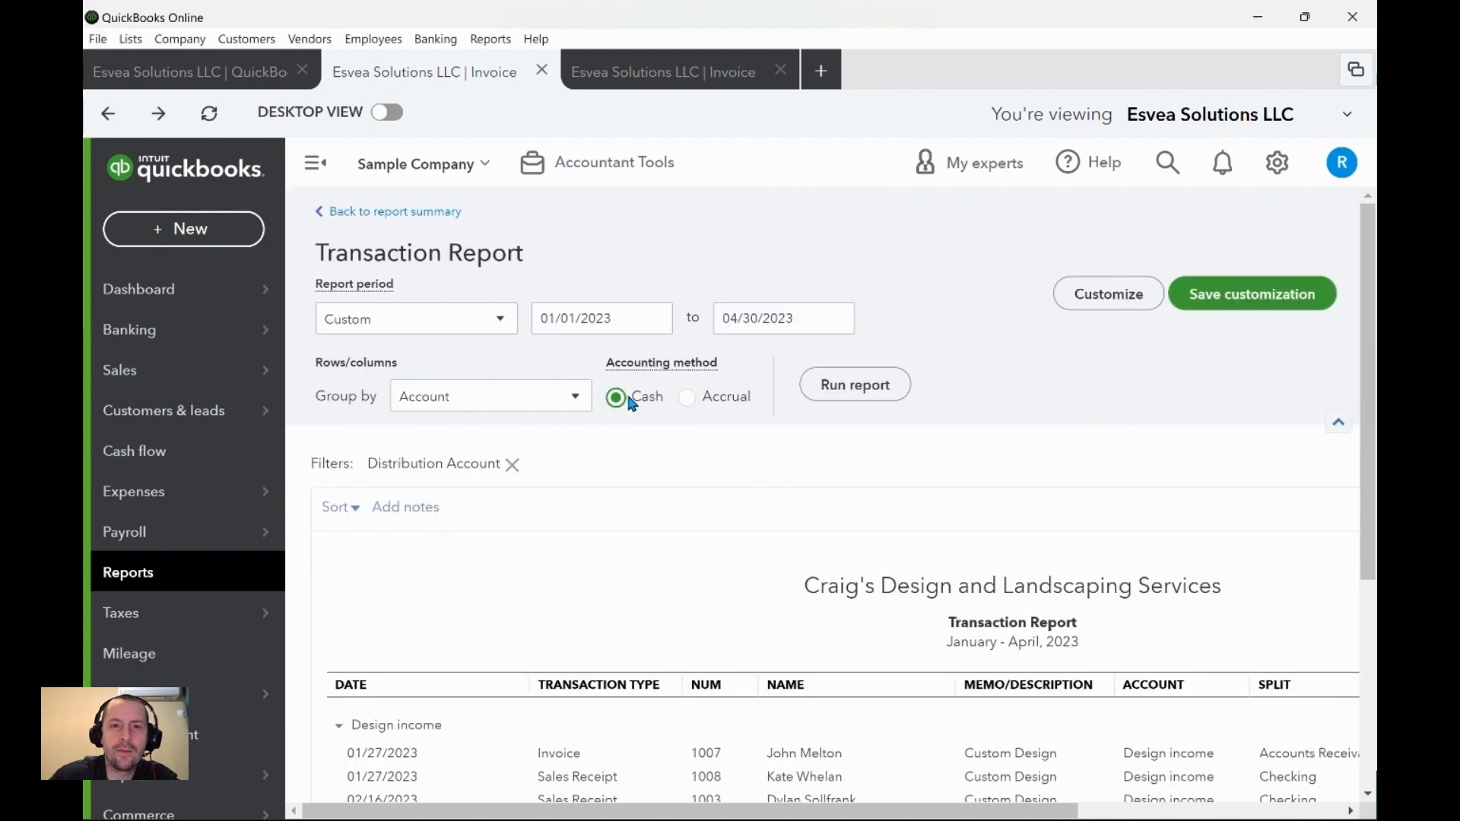
{"action": "scroll", "coordinate": [750, 481], "scroll_direction": "down", "scroll_amount": 2}
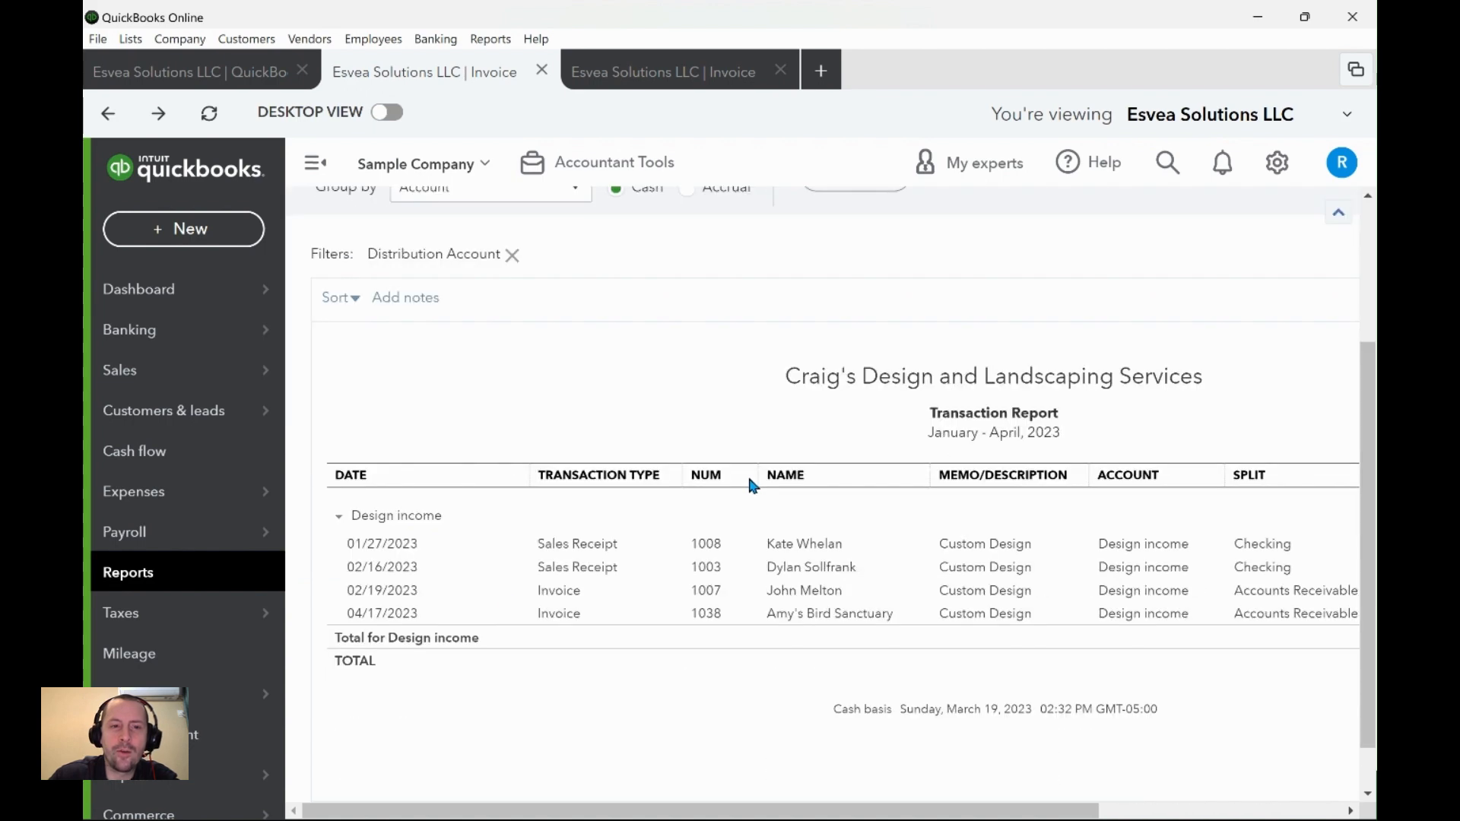
{"action": "left_click_drag", "start_coordinate": [465, 620], "coordinate": [326, 616]}
{"action": "left_click", "coordinate": [490, 736]}
- Open Invoice 1038 from the cash-basis report, check its due date and invoice date, and close it
{"action": "left_click", "coordinate": [394, 616]}
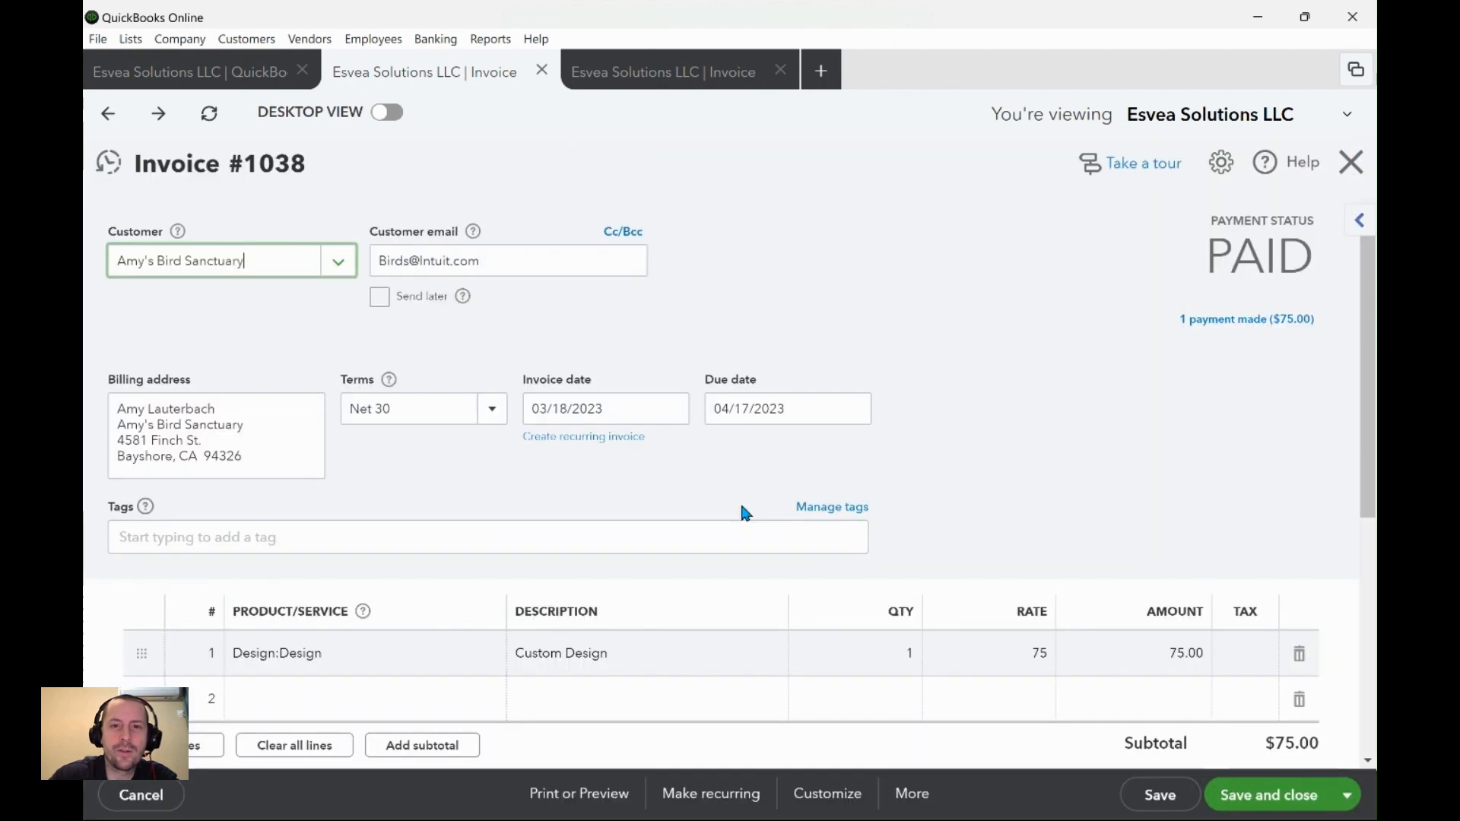
{"action": "left_click", "coordinate": [778, 409]}
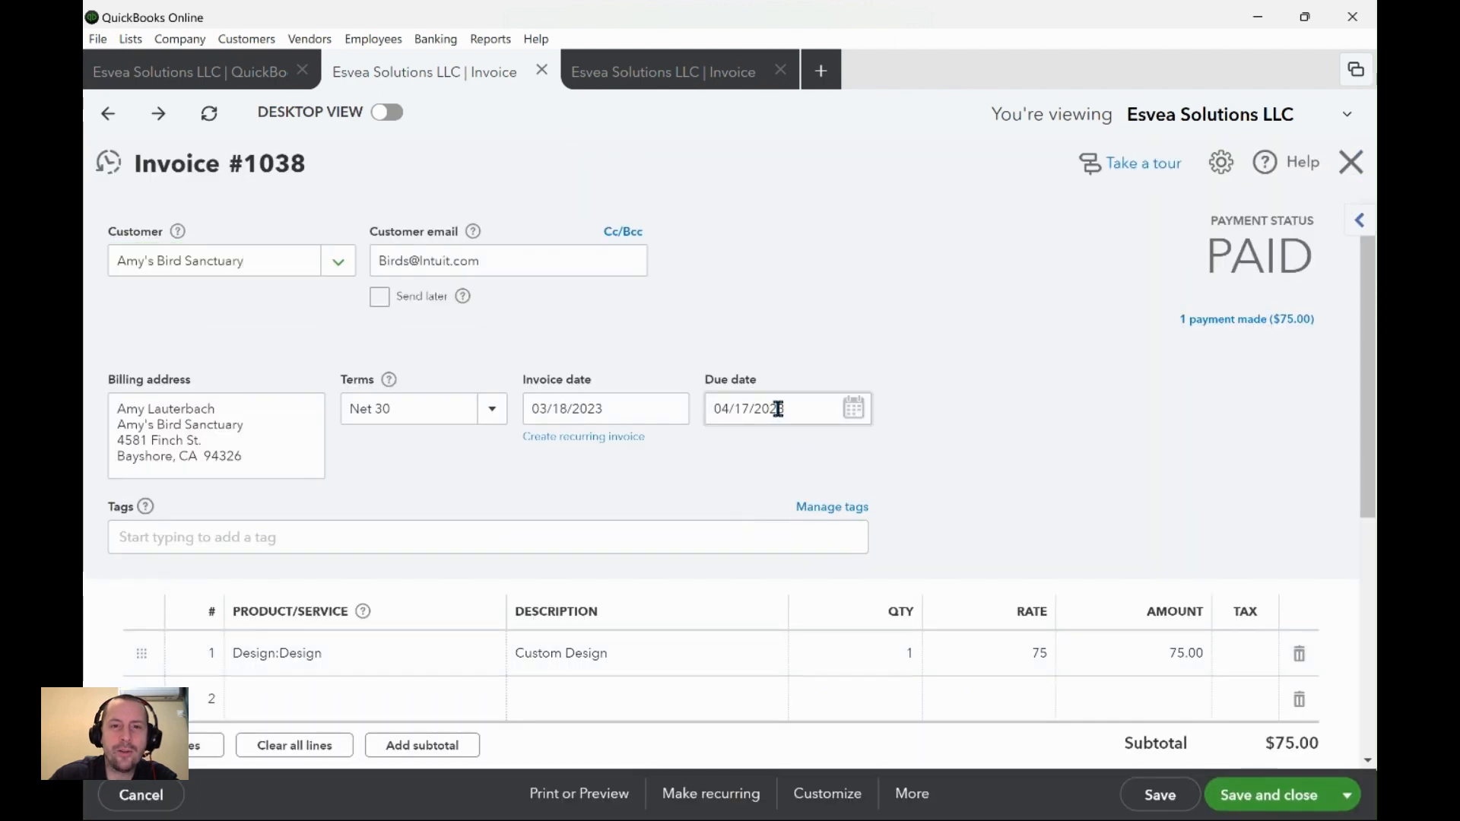
{"action": "left_click", "coordinate": [626, 408]}
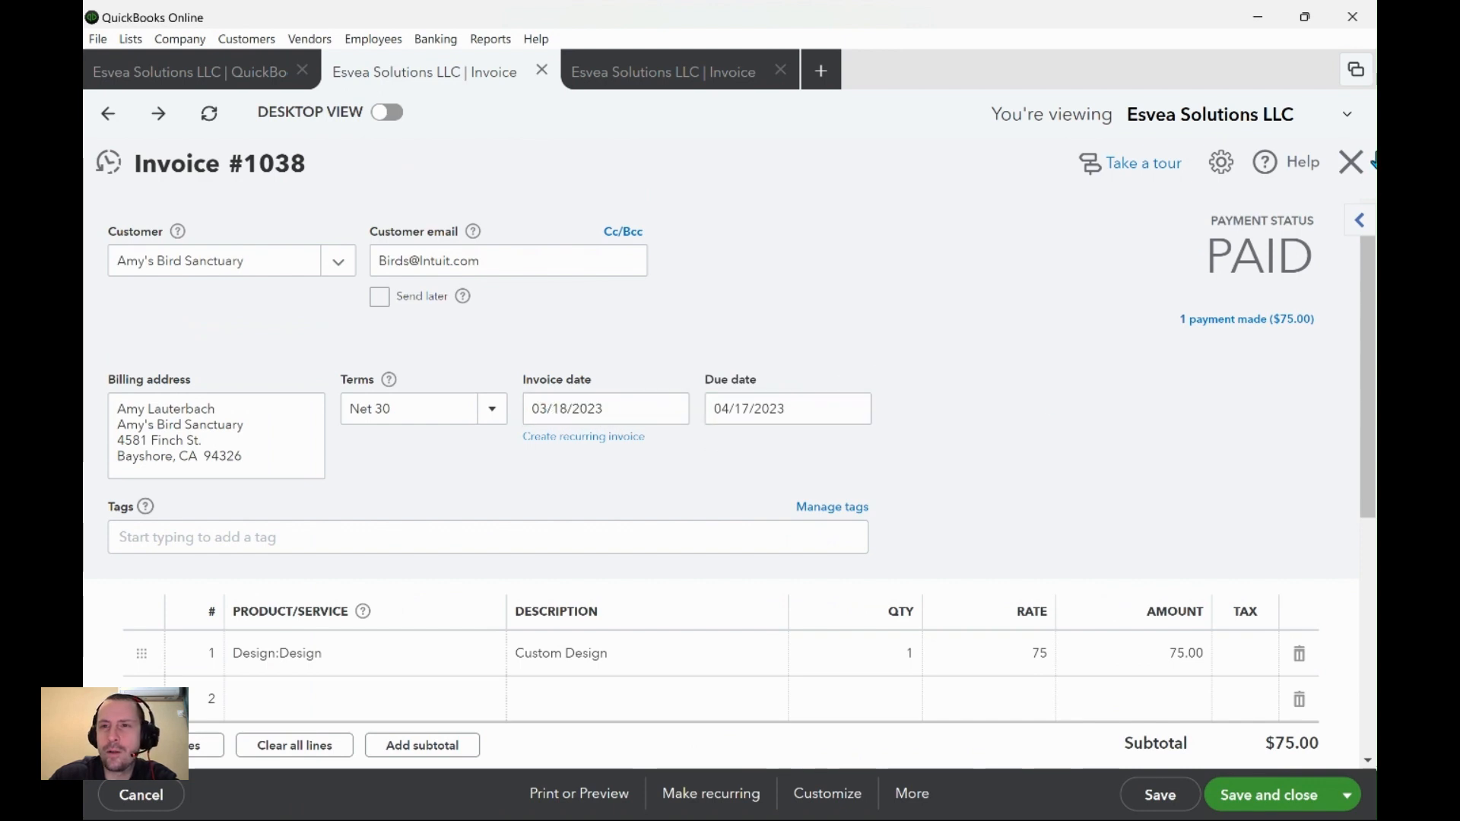
{"action": "left_click", "coordinate": [1349, 180]}
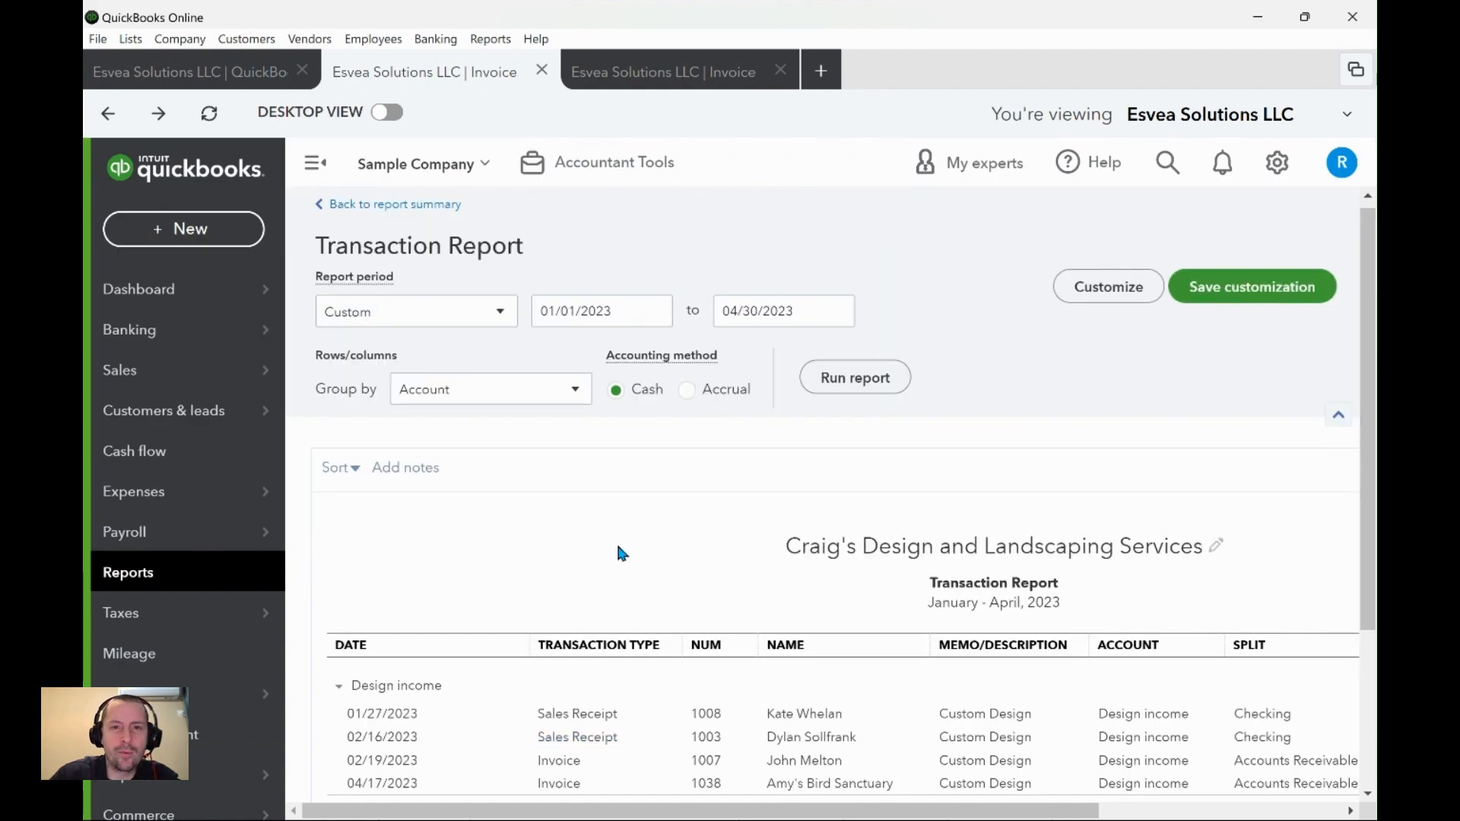
- Switch the Transaction Report back to the Accrual accounting method and run it
{"action": "scroll", "coordinate": [686, 464], "scroll_direction": "up", "scroll_amount": 3}
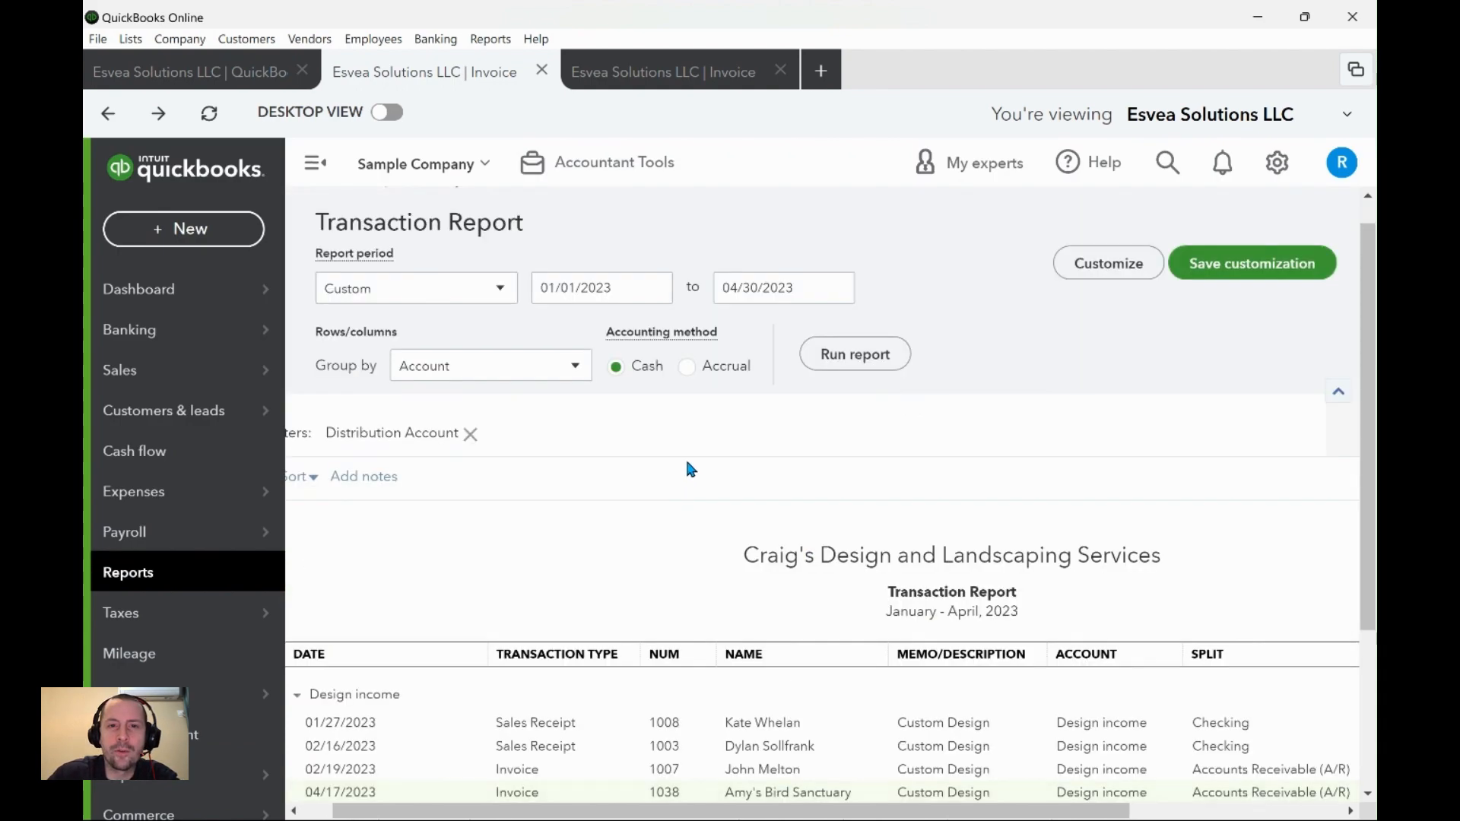
{"action": "scroll", "coordinate": [677, 425], "scroll_direction": "down", "scroll_amount": 2}
{"action": "scroll", "coordinate": [677, 430], "scroll_direction": "up", "scroll_amount": 2}
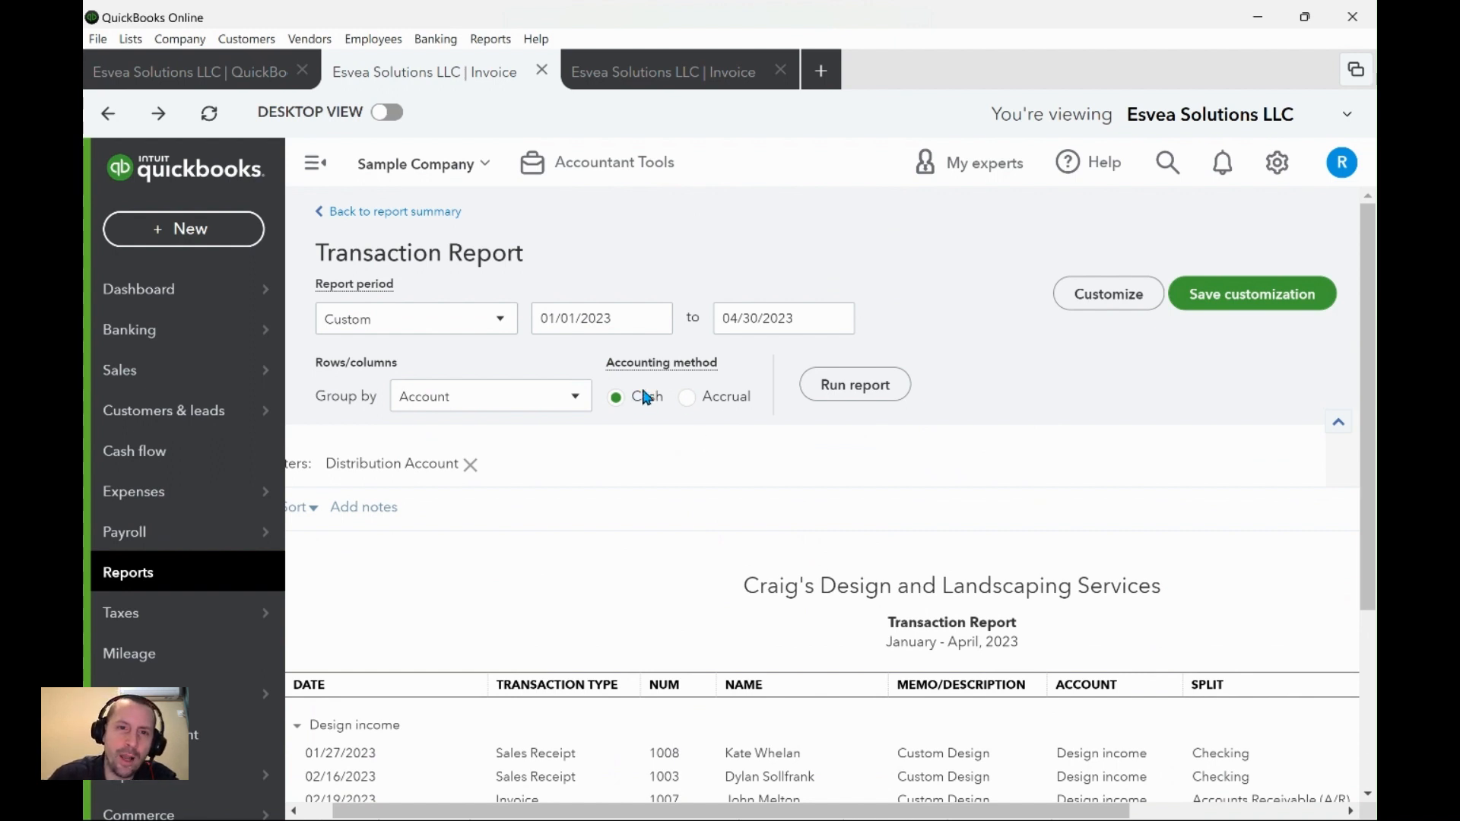
{"action": "left_click", "coordinate": [693, 401]}
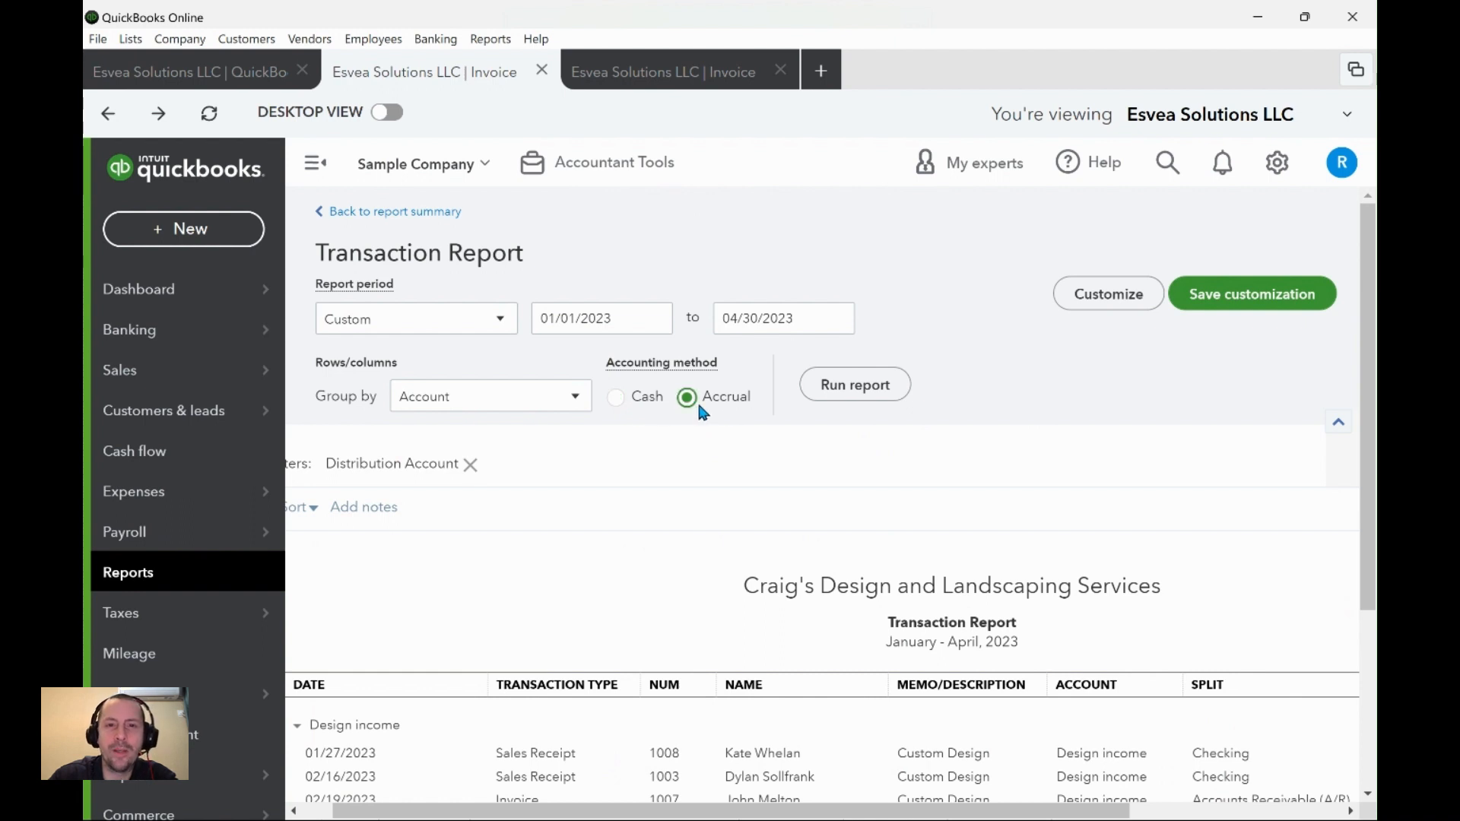
{"action": "left_click", "coordinate": [827, 389]}
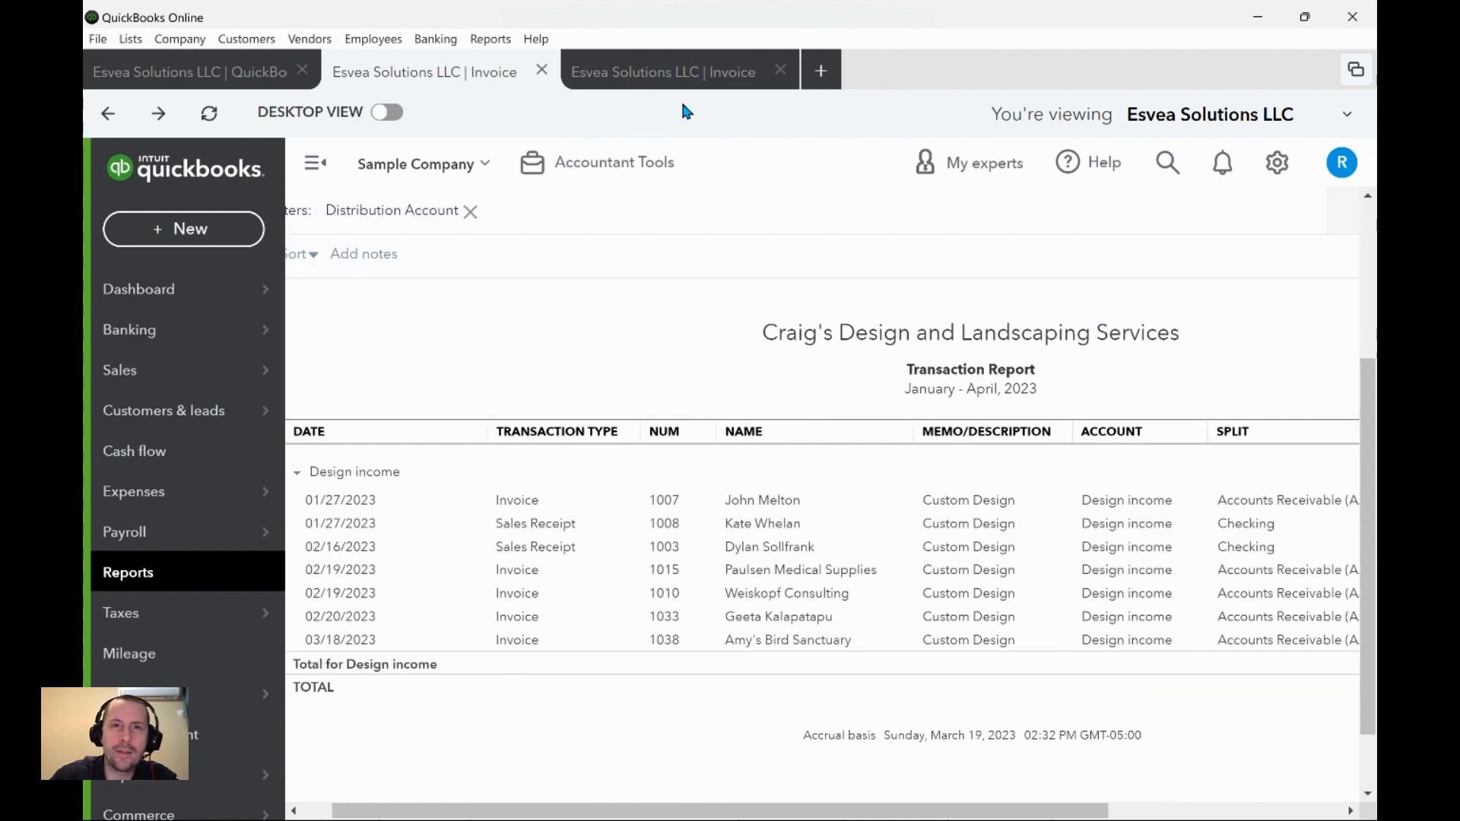
- Reopen Invoice 1038 from the accrual report and show the details of its applied payment
{"action": "left_click", "coordinate": [669, 72]}
{"action": "left_click", "coordinate": [422, 69]}
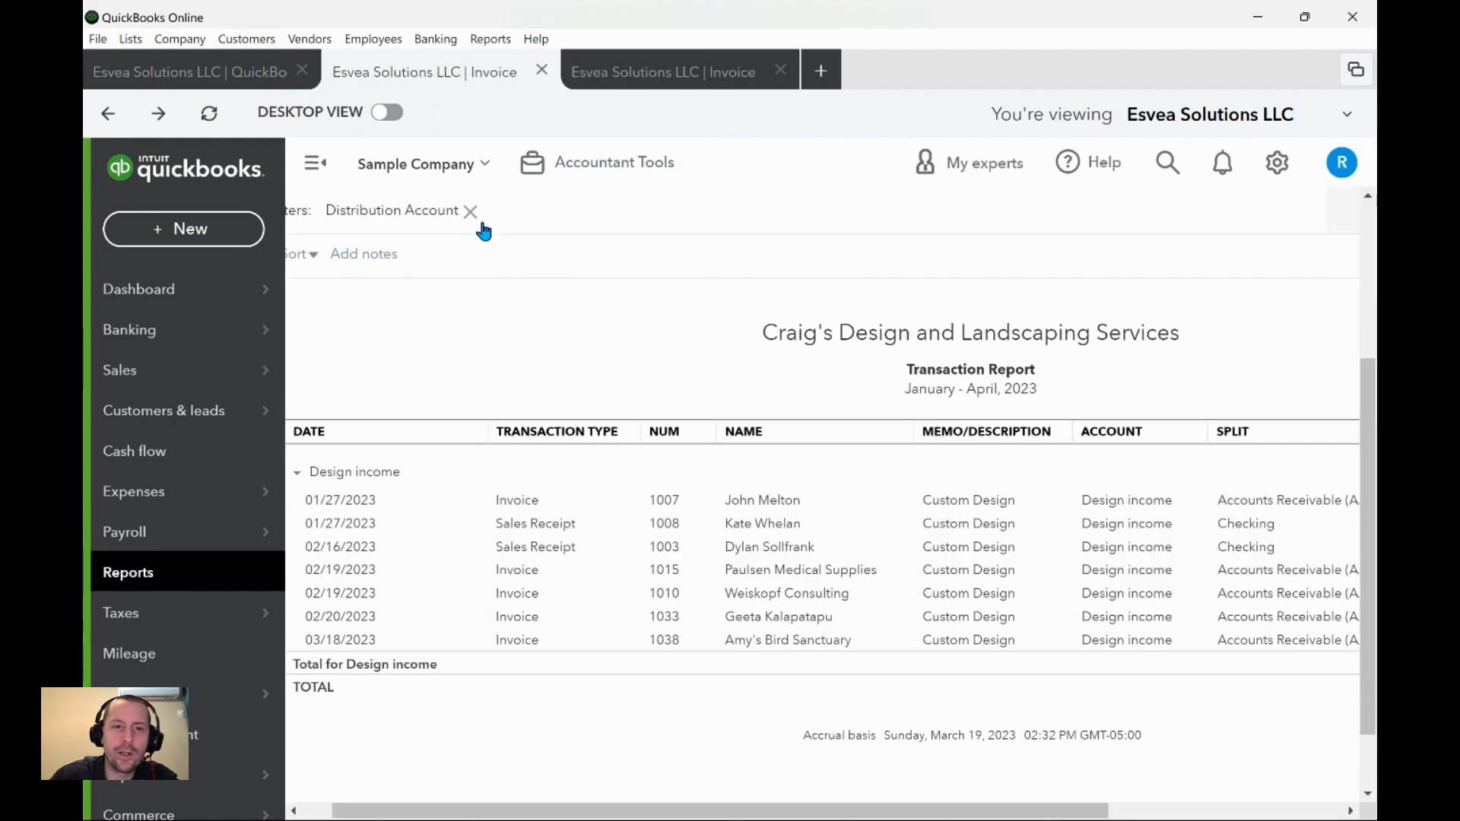
{"action": "left_click", "coordinate": [505, 641]}
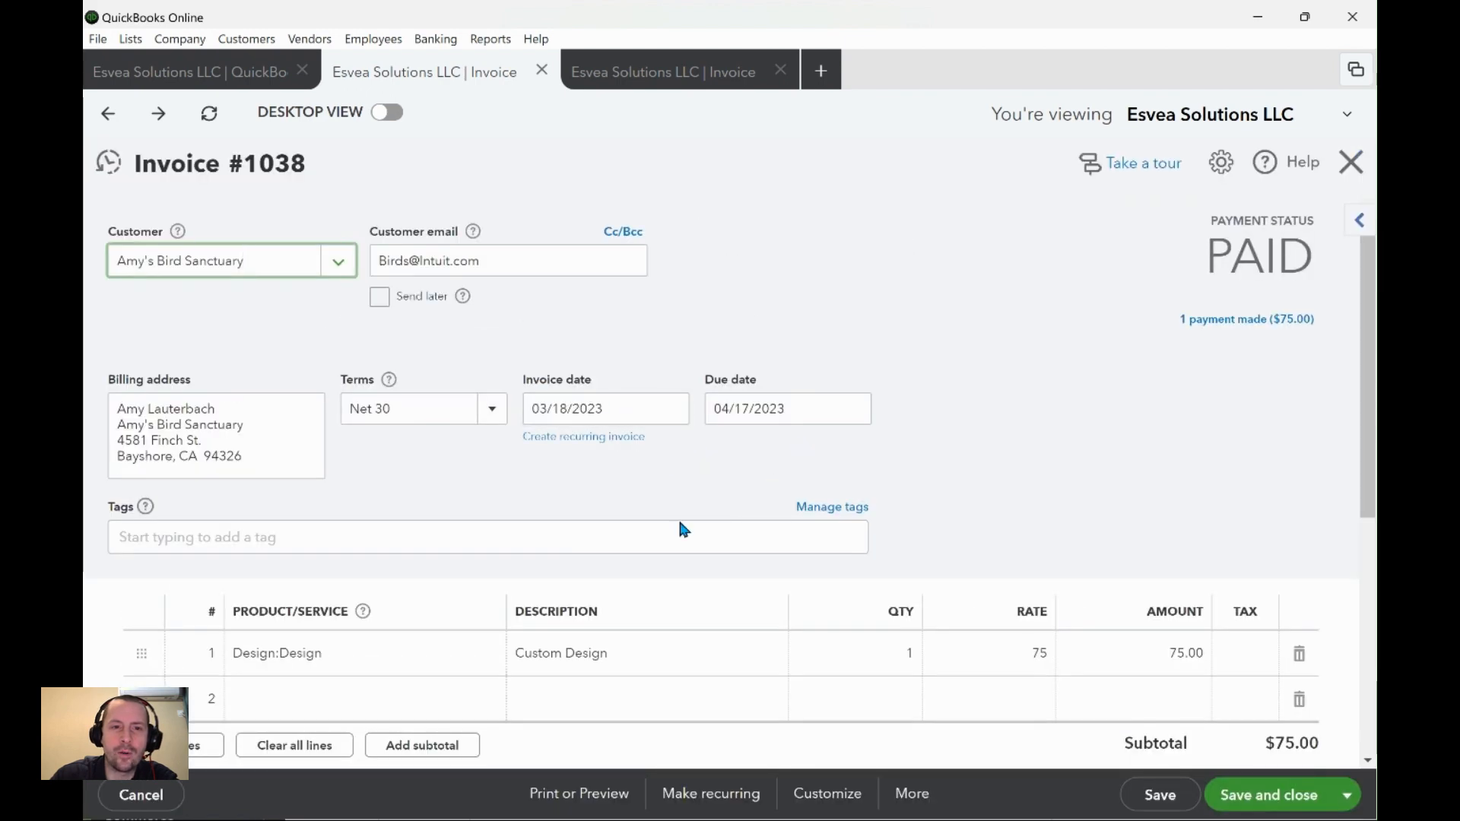
{"action": "scroll", "coordinate": [699, 541], "scroll_direction": "down", "scroll_amount": 3}
{"action": "scroll", "coordinate": [715, 559], "scroll_direction": "up", "scroll_amount": 3}
{"action": "left_click", "coordinate": [1228, 319]}
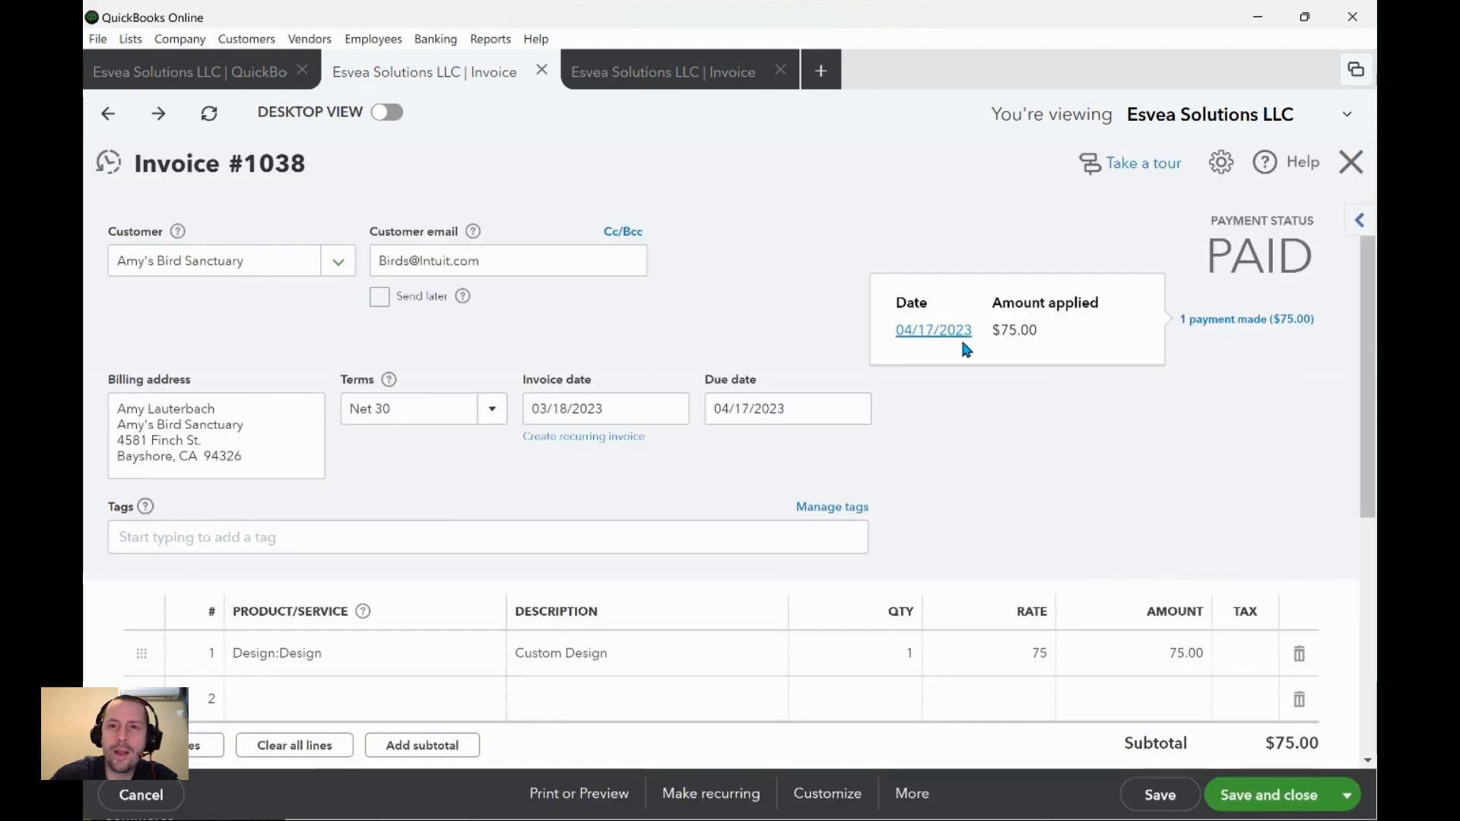
- Open the 04/17/2023 payment linked to Invoice #1038 and delete it, accepting the removal of the linked transaction
{"action": "left_click", "coordinate": [946, 332]}
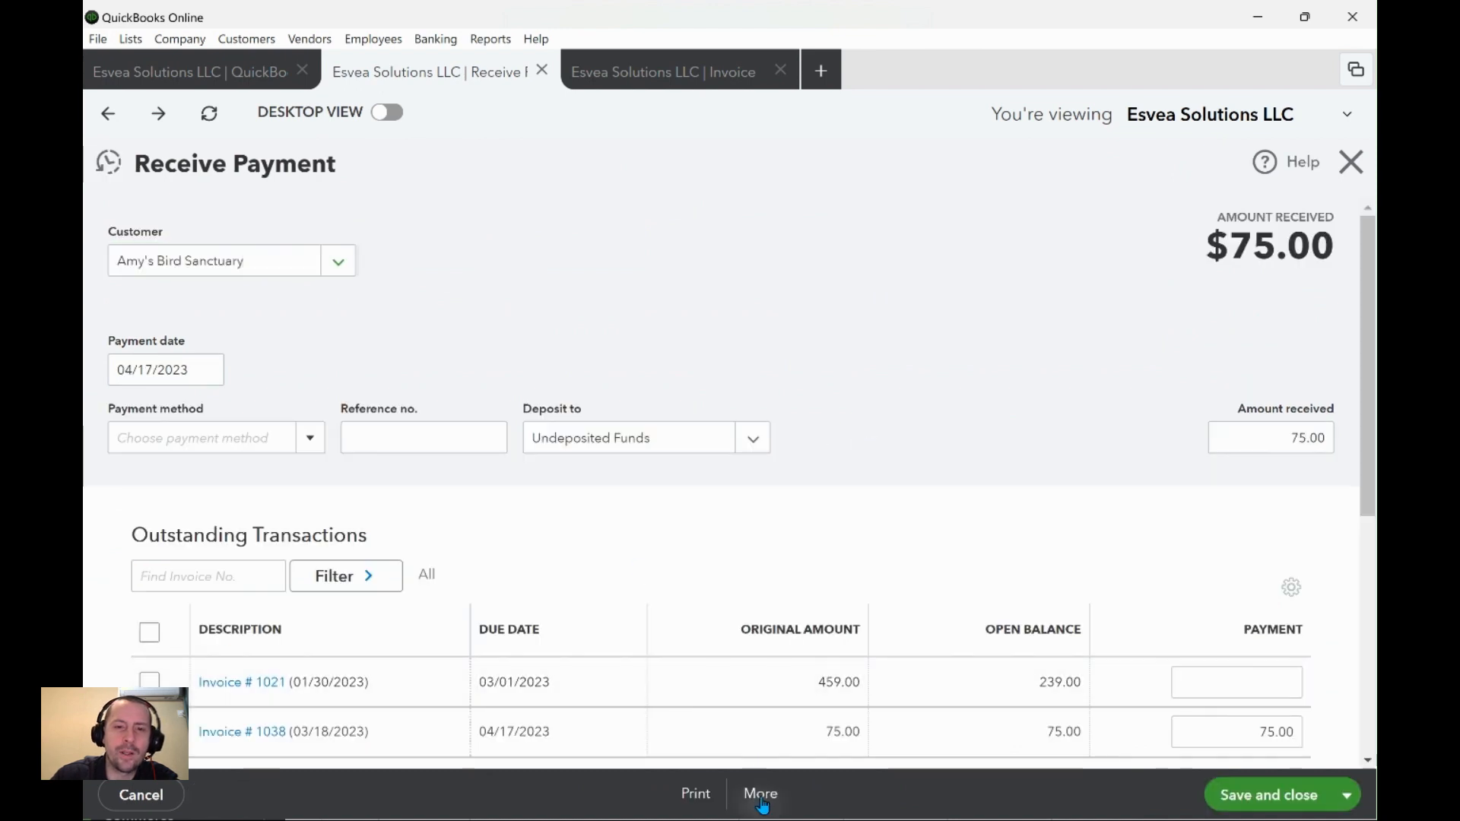
{"action": "left_click", "coordinate": [761, 798]}
{"action": "left_click", "coordinate": [772, 658]}
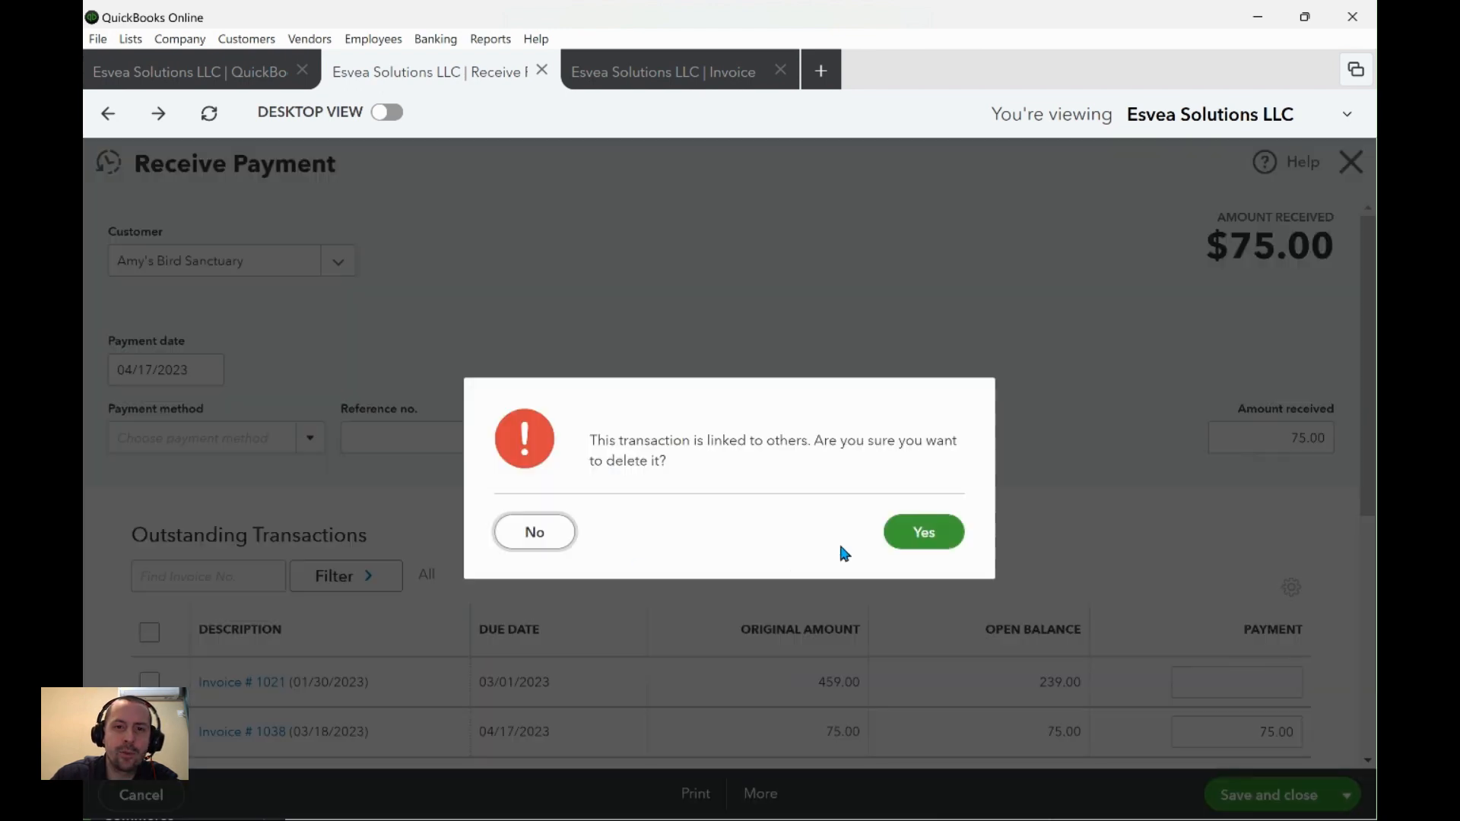
{"action": "left_click", "coordinate": [929, 533]}
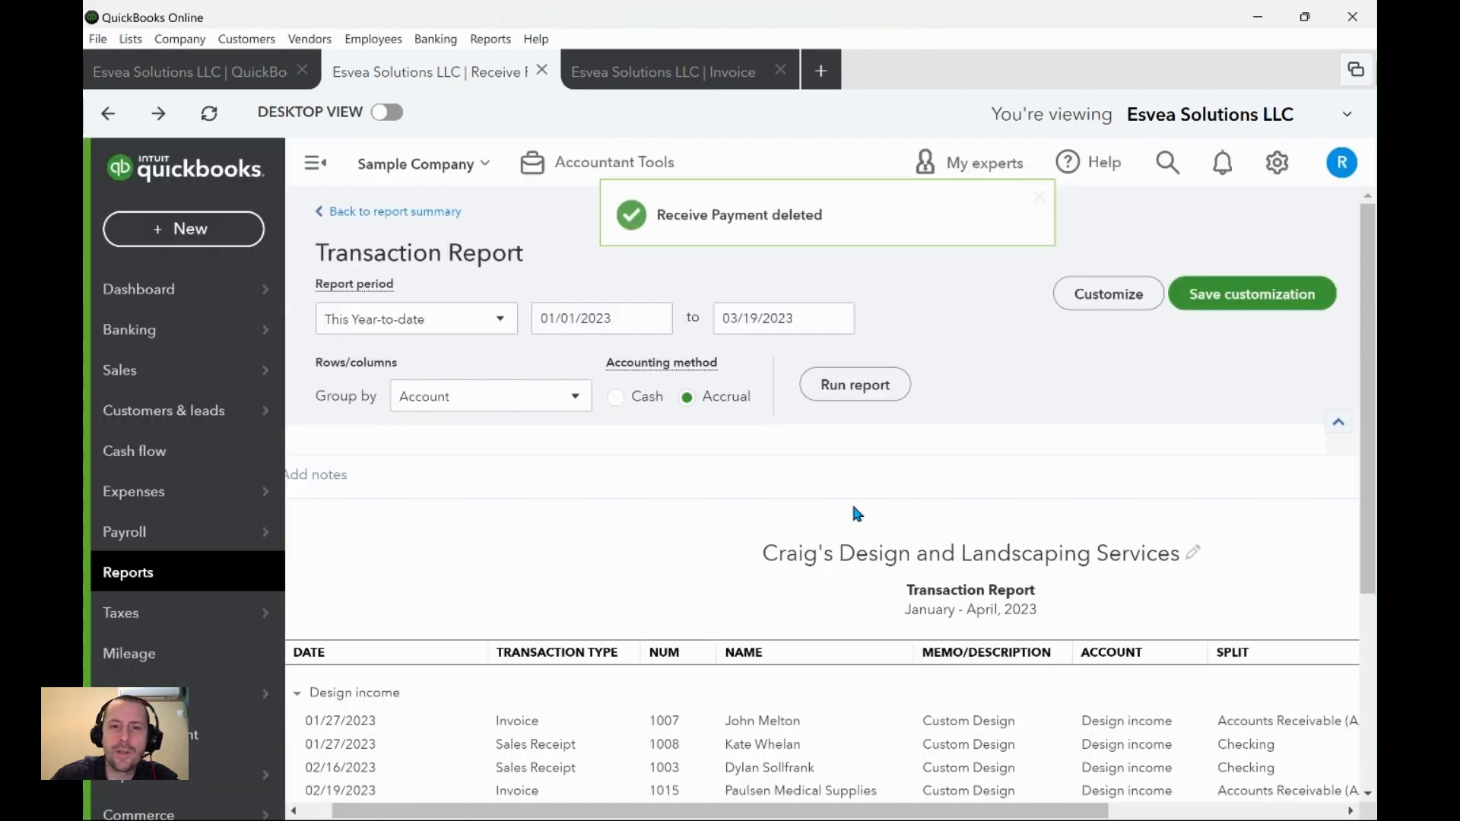
- Check the date of Invoice 1038 in the accrual Transaction Report with its payment deleted
{"action": "scroll", "coordinate": [760, 547], "scroll_direction": "down", "scroll_amount": 3}
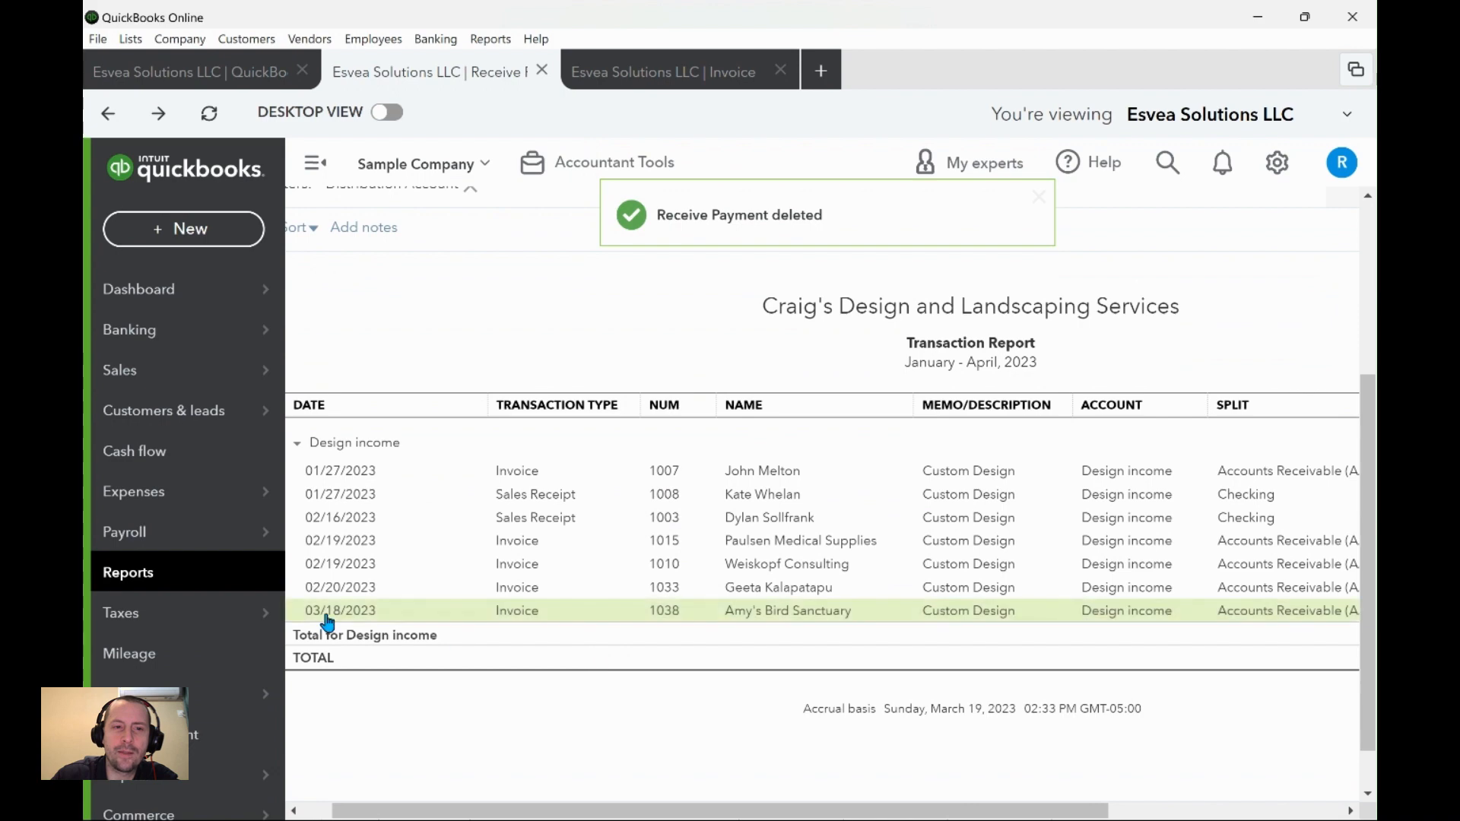
{"action": "left_click_drag", "start_coordinate": [380, 609], "coordinate": [350, 612]}
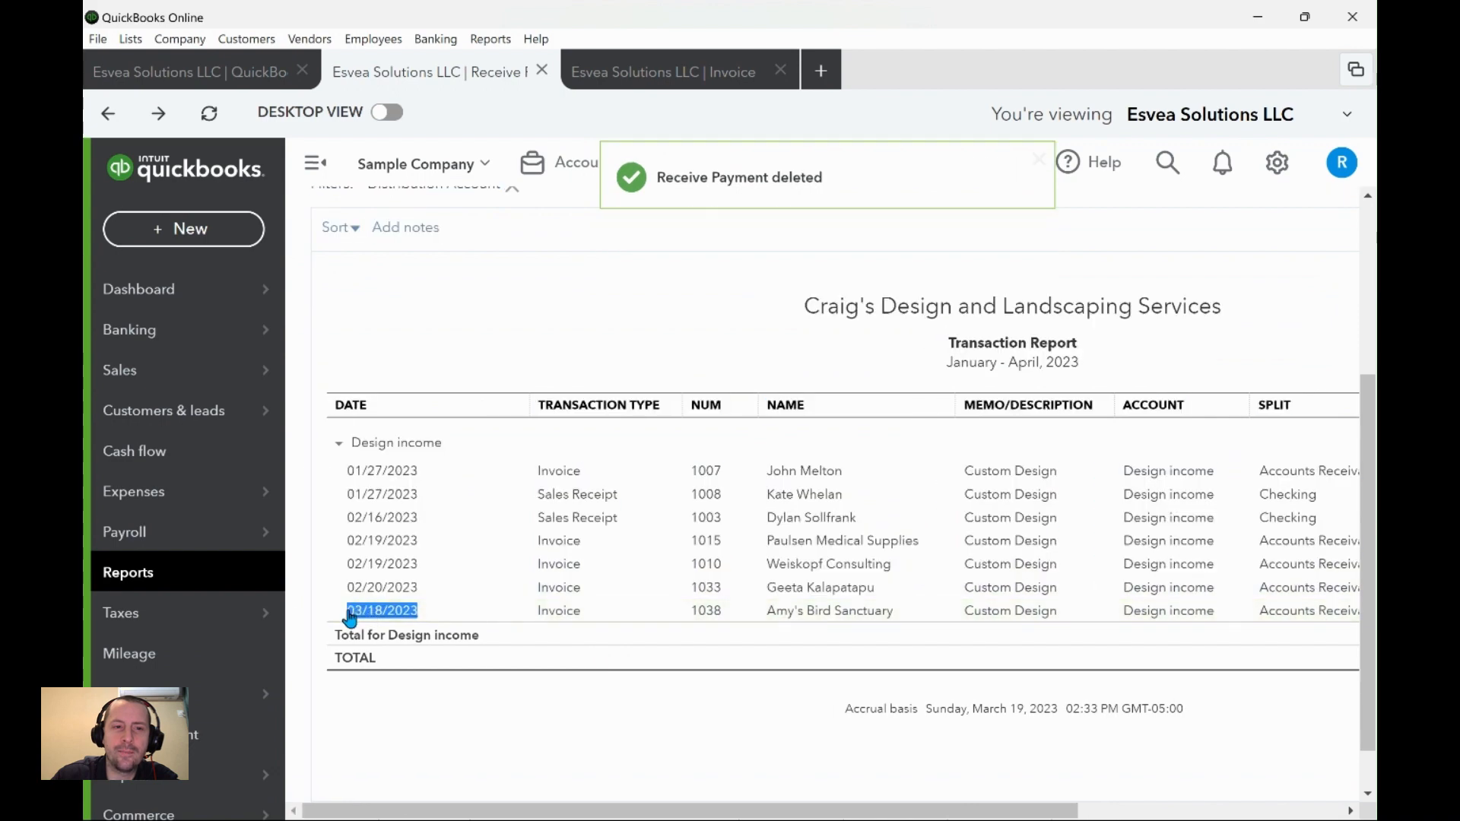
{"action": "left_click", "coordinate": [561, 699]}
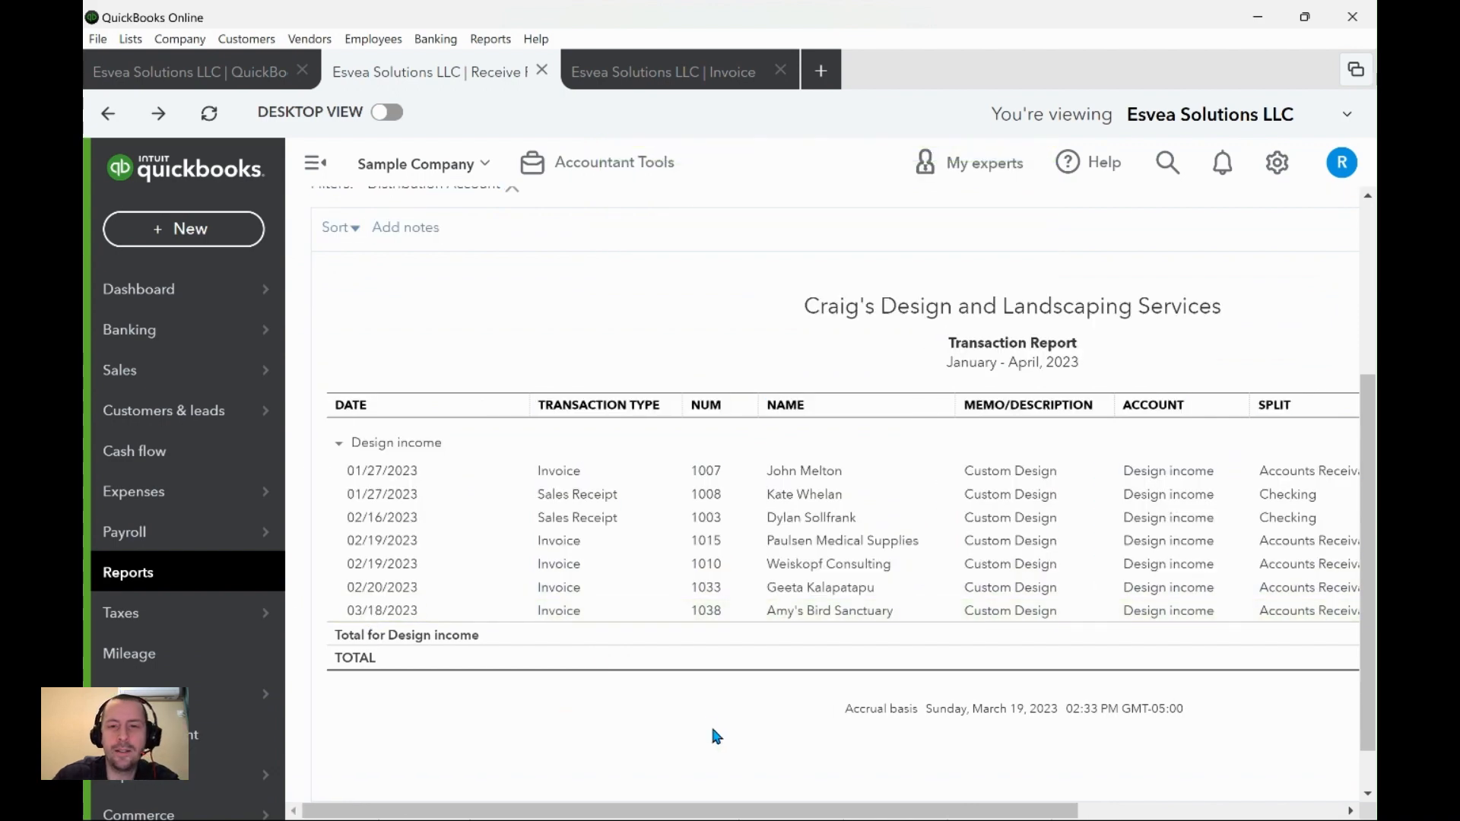
- Run the Transaction Report with the Cash accounting method and check the date of Invoice 1007 under Design income
{"action": "scroll", "coordinate": [786, 715], "scroll_direction": "up", "scroll_amount": 3}
{"action": "left_click", "coordinate": [615, 320]}
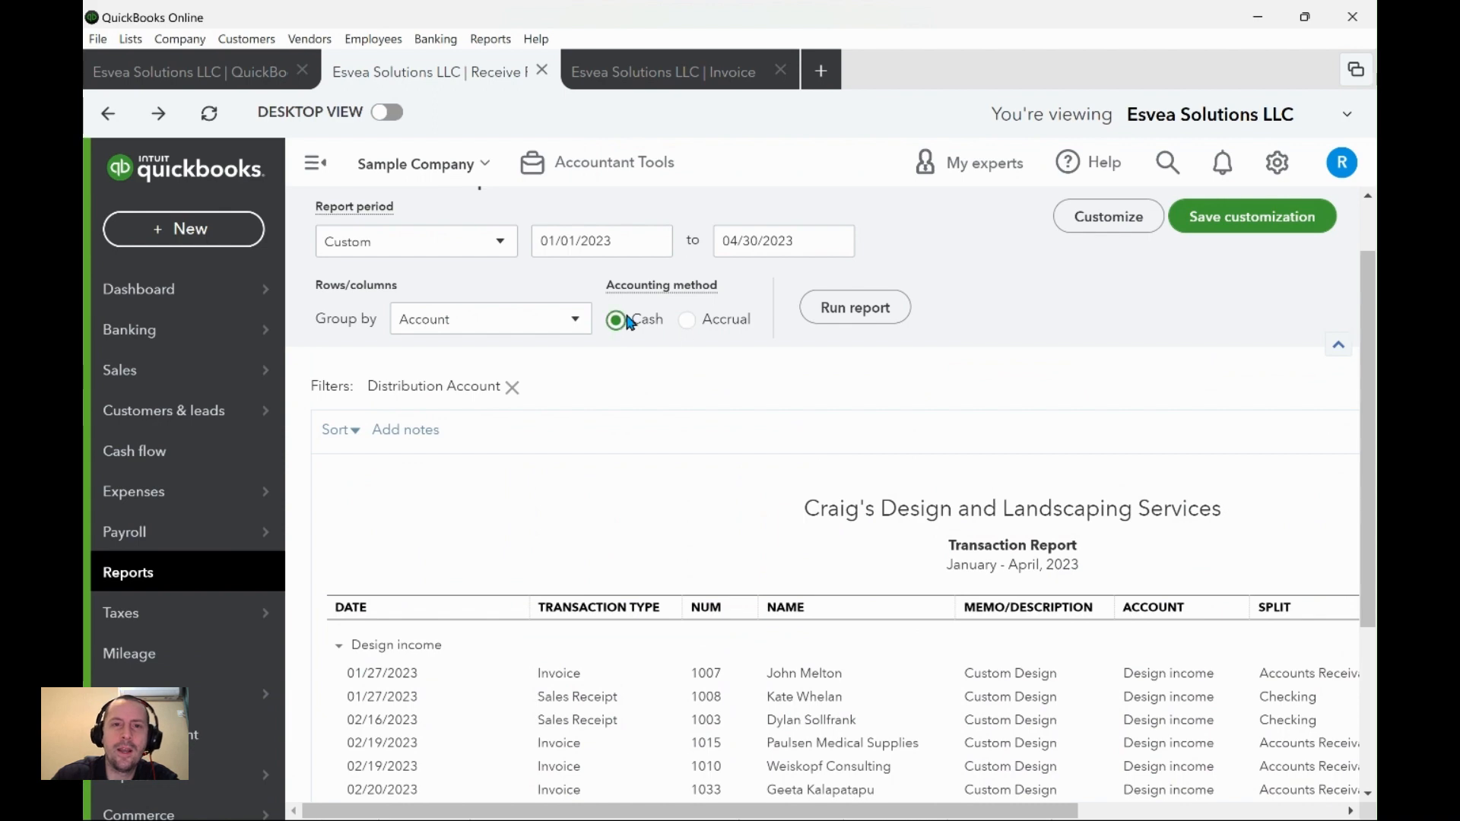
{"action": "left_click", "coordinate": [873, 312]}
{"action": "scroll", "coordinate": [723, 541], "scroll_direction": "down", "scroll_amount": 3}
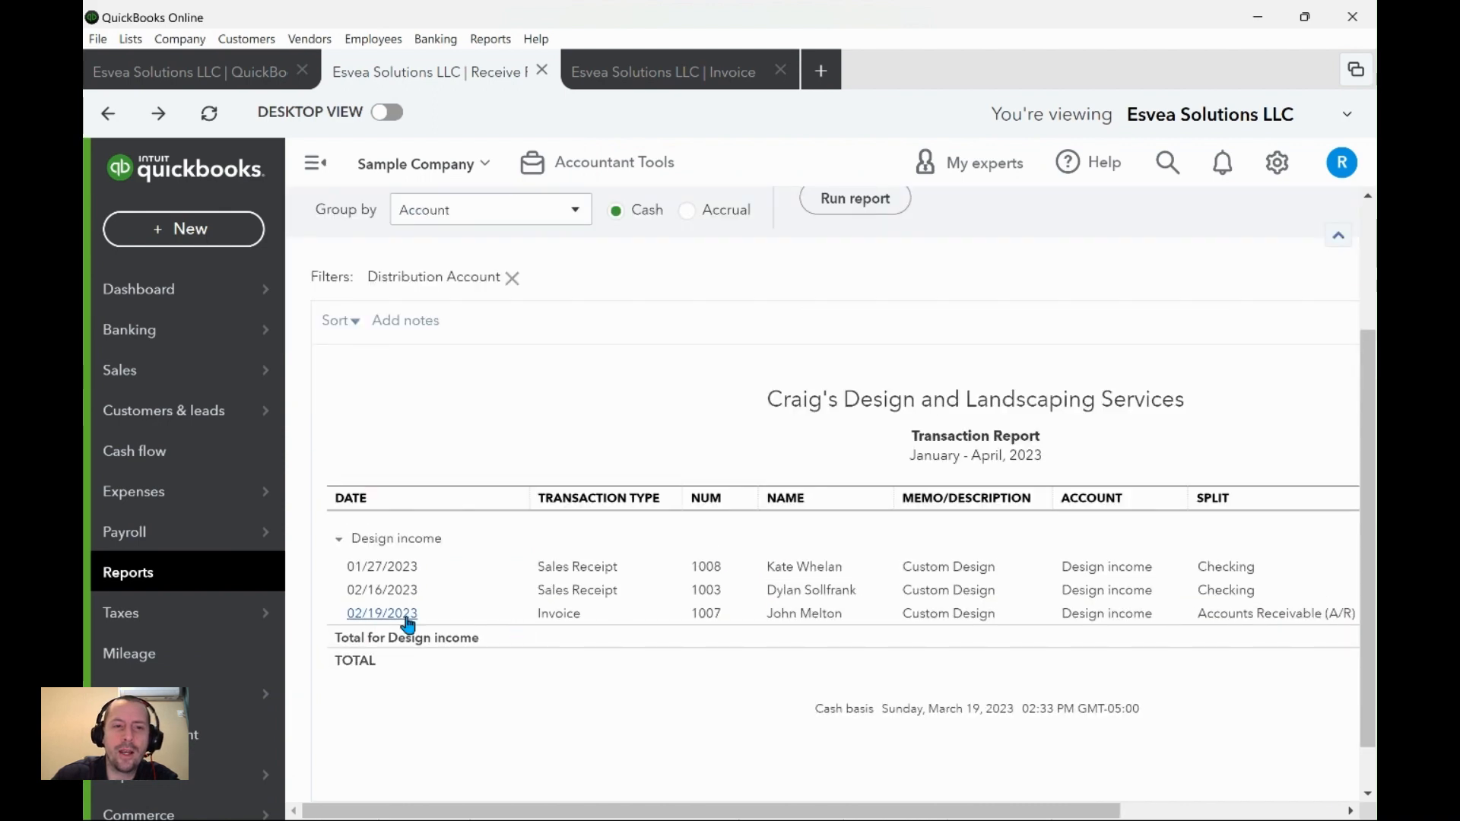
{"action": "left_click_drag", "start_coordinate": [409, 623], "coordinate": [300, 625]}
{"action": "left_click", "coordinate": [522, 669]}
- Extend the Transaction Report's end date to 06/30/2023, rerun it on the cash basis and review the Design income entries
{"action": "scroll", "coordinate": [490, 674], "scroll_direction": "up", "scroll_amount": 3}
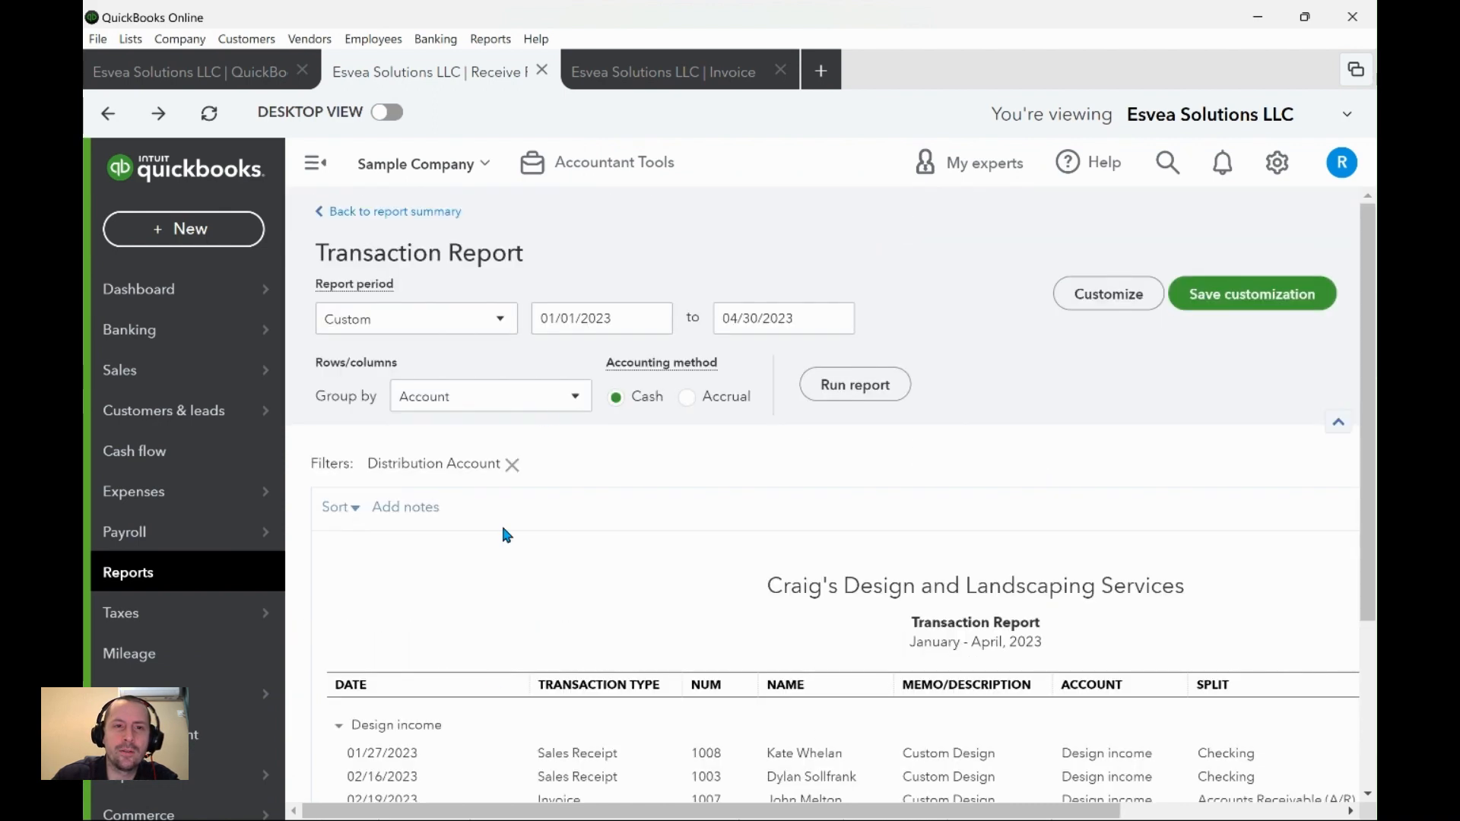
{"action": "left_click", "coordinate": [837, 318]}
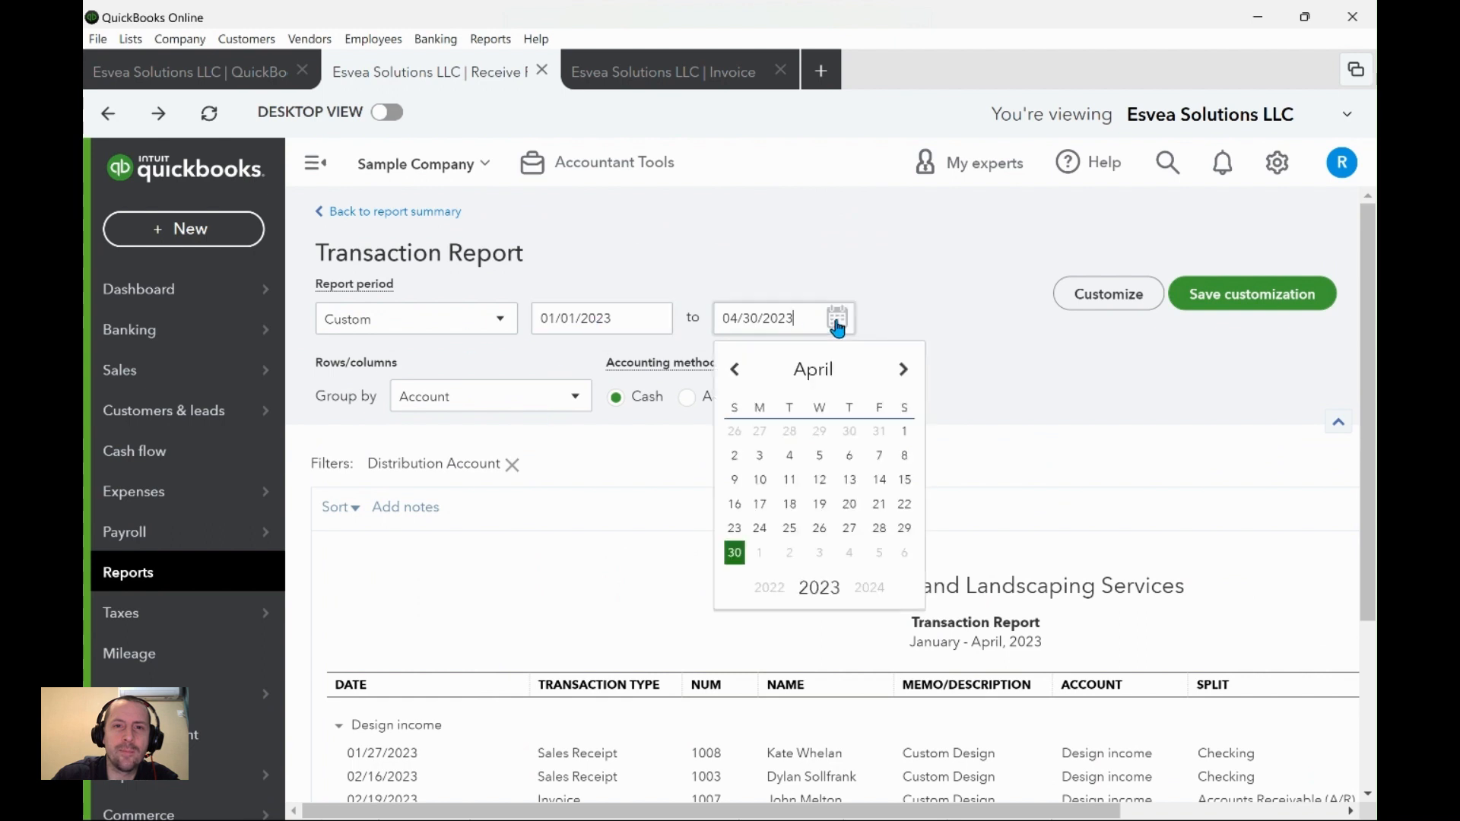
{"action": "left_click", "coordinate": [903, 371]}
{"action": "left_click", "coordinate": [902, 370]}
{"action": "left_click", "coordinate": [880, 529]}
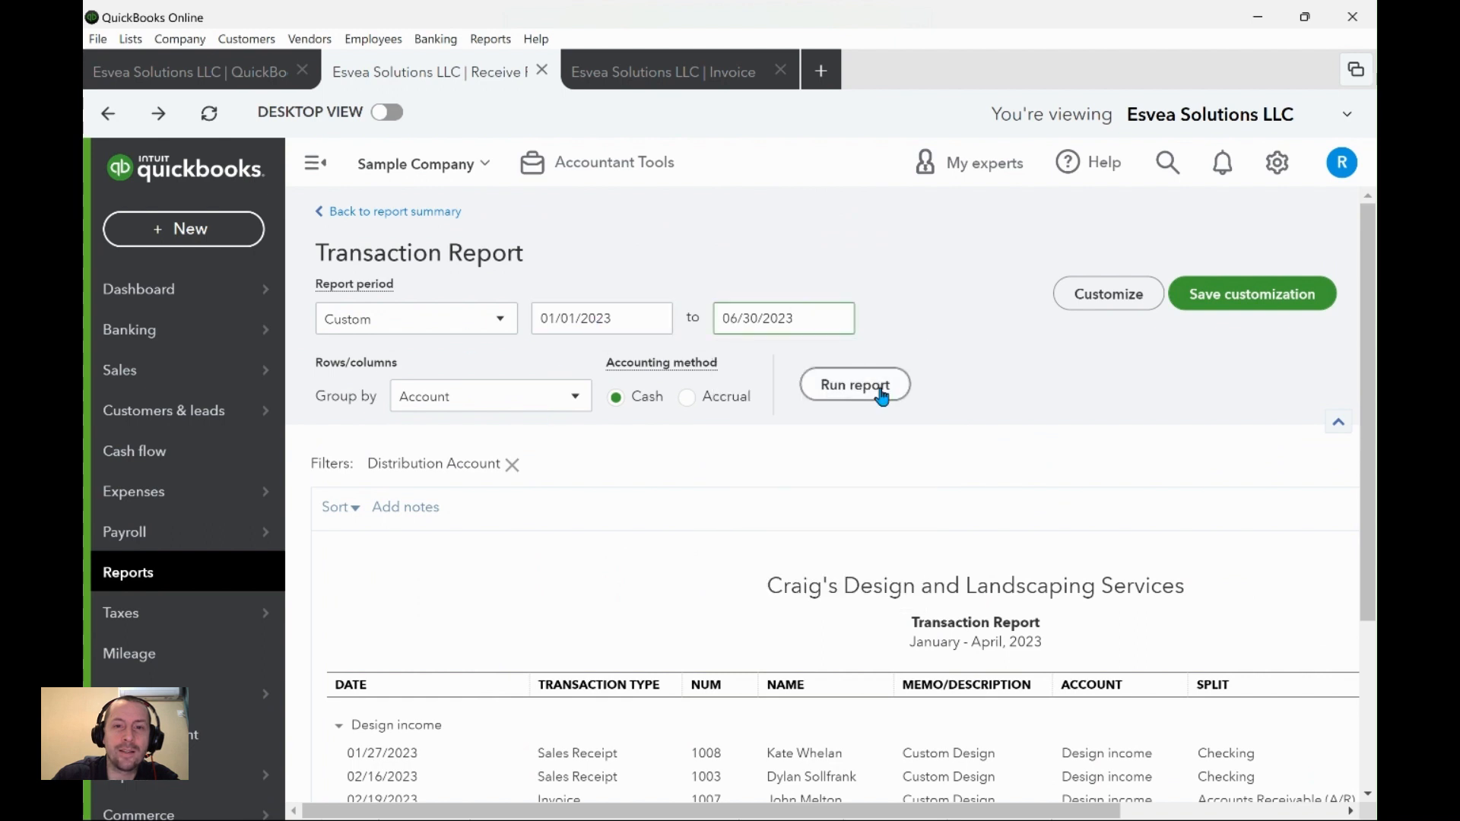
{"action": "left_click", "coordinate": [882, 396]}
{"action": "scroll", "coordinate": [593, 578], "scroll_direction": "down", "scroll_amount": 3}
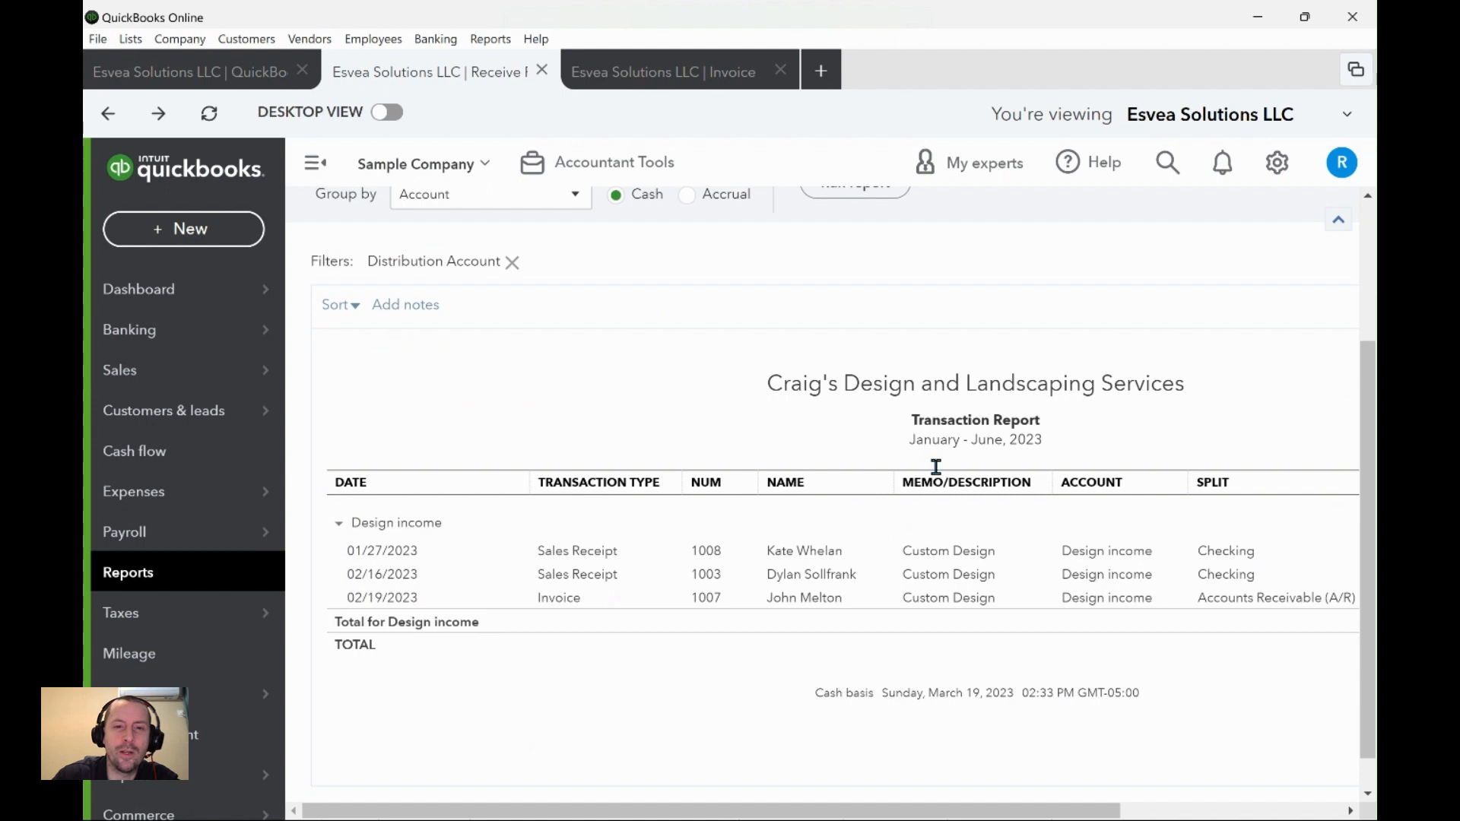
- Run the January to June 2023 Transaction Report with the Accrual accounting method and review its invoices
{"action": "scroll", "coordinate": [851, 524], "scroll_direction": "up", "scroll_amount": 3}
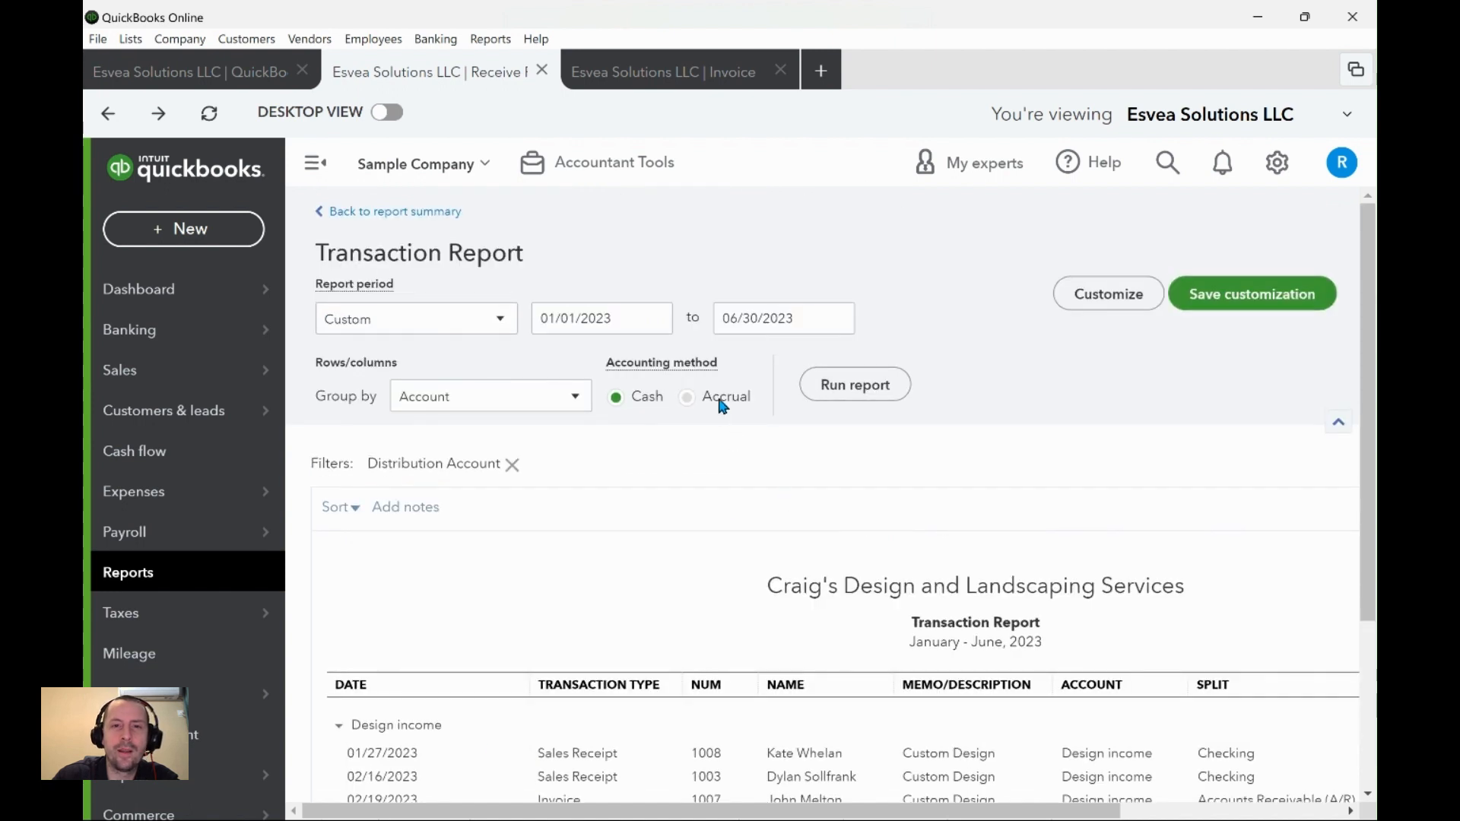
{"action": "left_click", "coordinate": [722, 404]}
{"action": "left_click", "coordinate": [889, 384]}
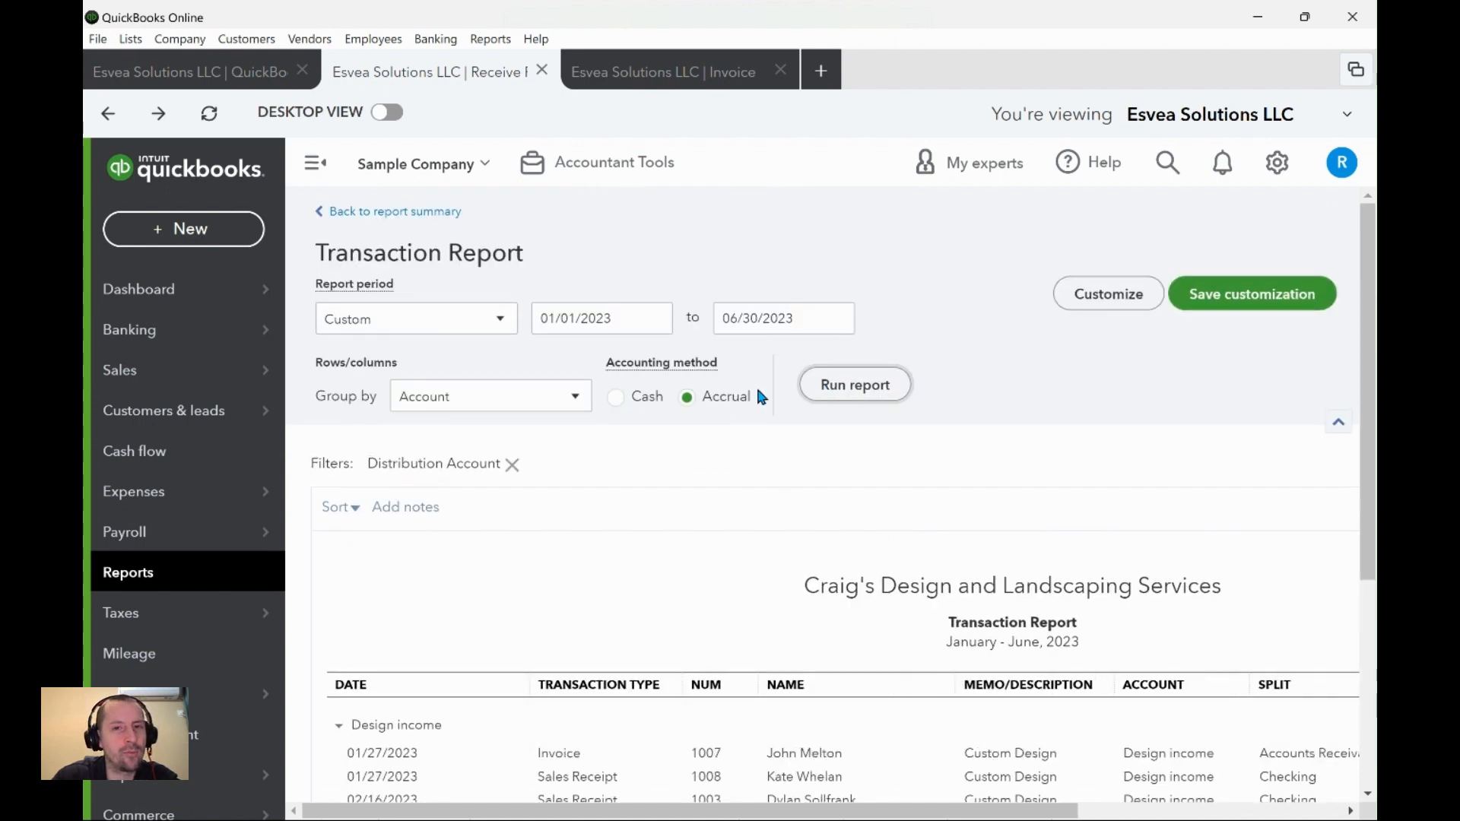
{"action": "scroll", "coordinate": [722, 418], "scroll_direction": "down", "scroll_amount": 4}
{"action": "scroll", "coordinate": [684, 441], "scroll_direction": "up", "scroll_amount": 3}
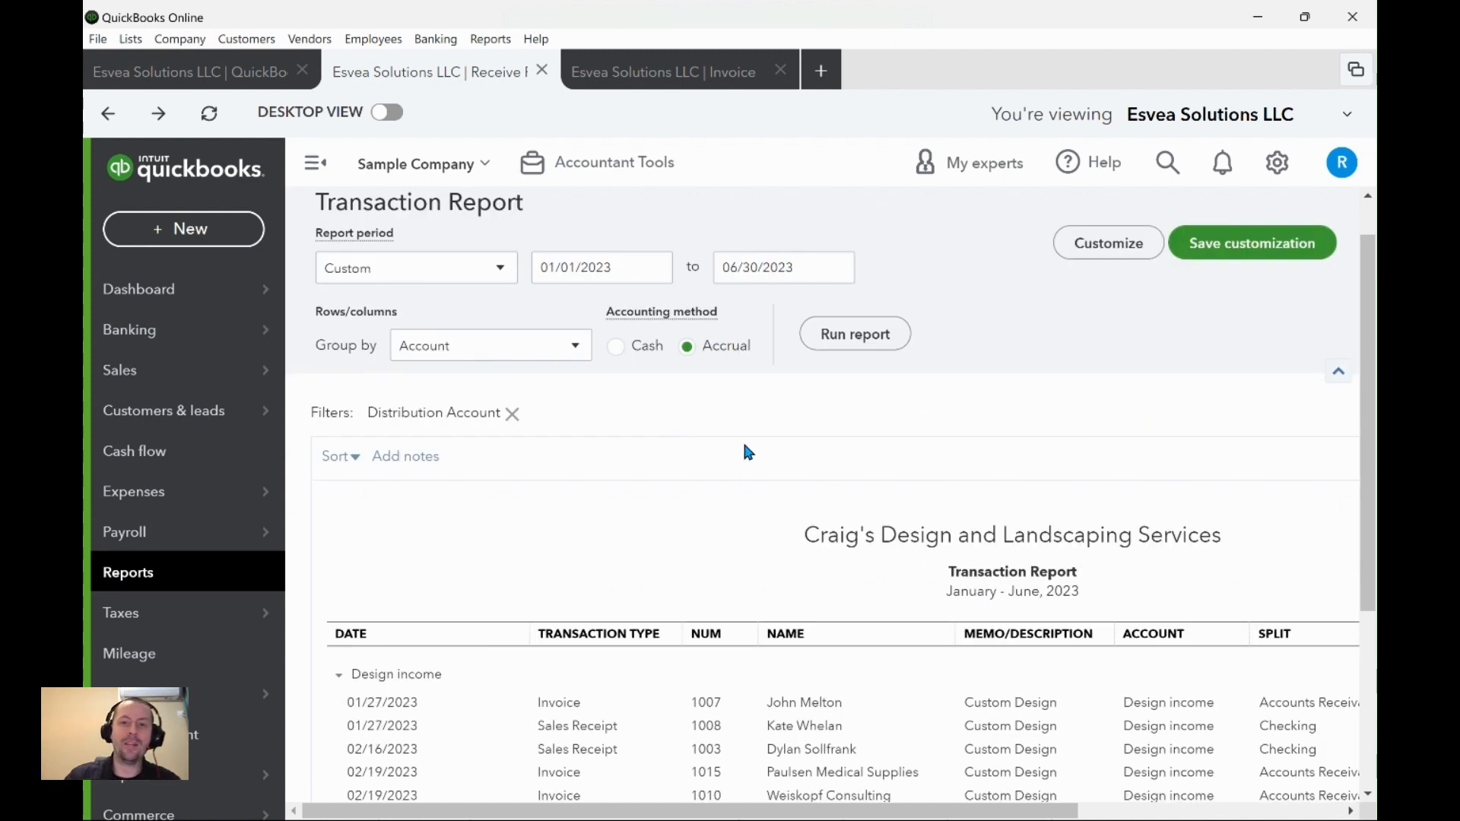
{"action": "scroll", "coordinate": [745, 447], "scroll_direction": "down", "scroll_amount": 2}
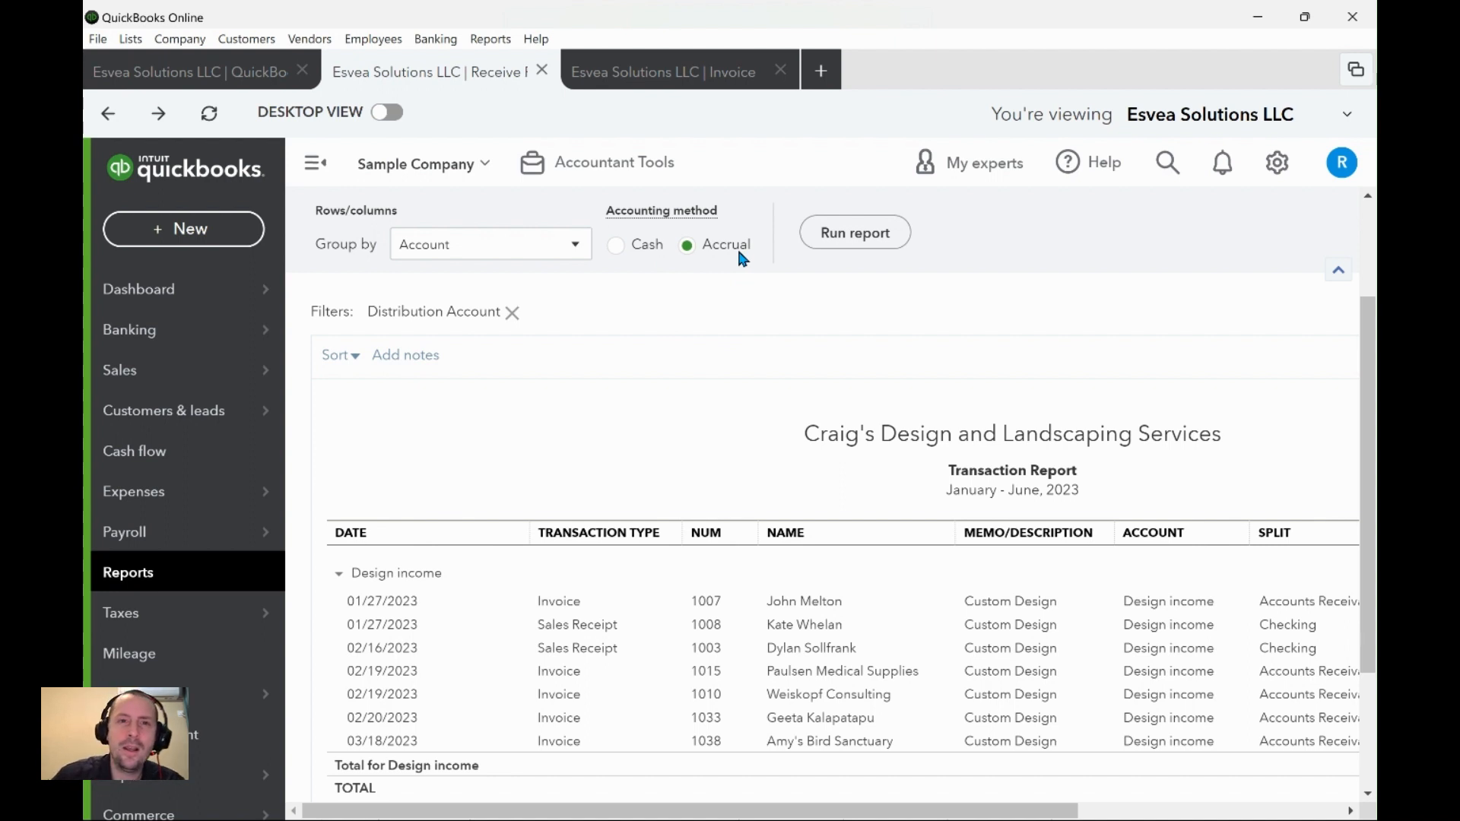
- Return the January to June 2023 Transaction Report to the Cash method, run it and highlight the date of Invoice 1007
{"action": "left_click", "coordinate": [614, 245]}
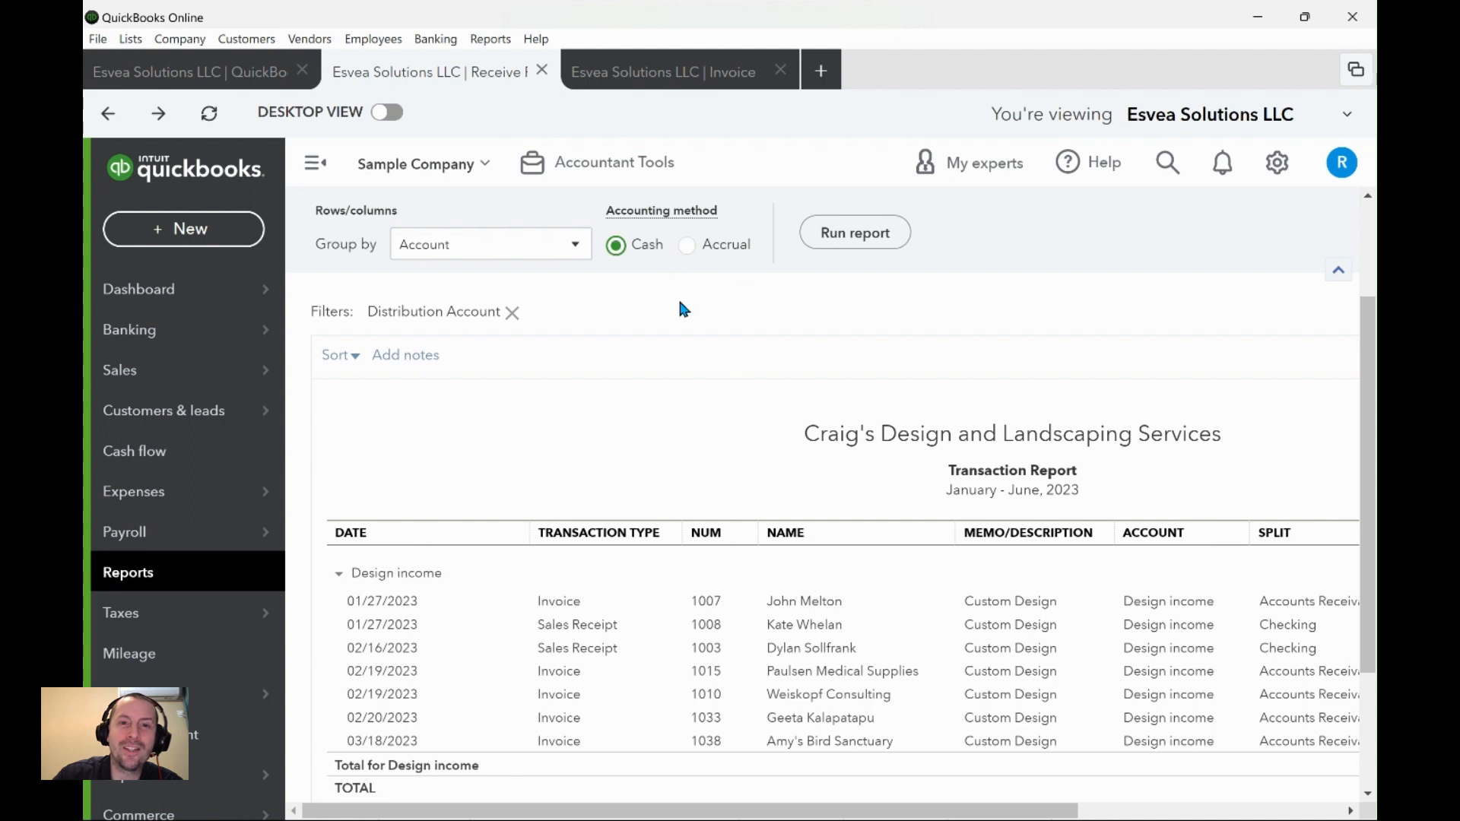
{"action": "left_click", "coordinate": [860, 234]}
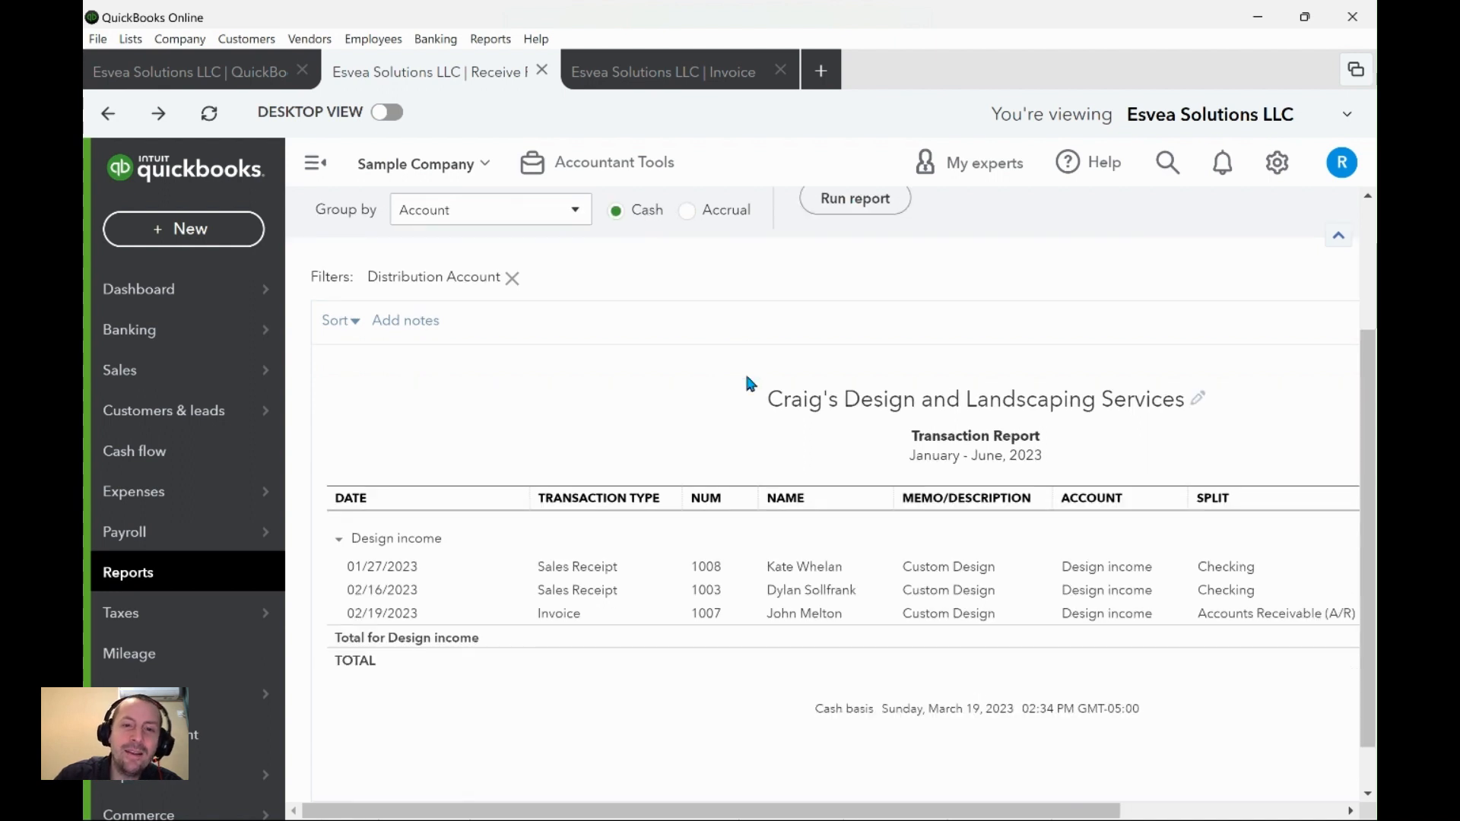
{"action": "left_click_drag", "start_coordinate": [453, 619], "coordinate": [339, 613]}
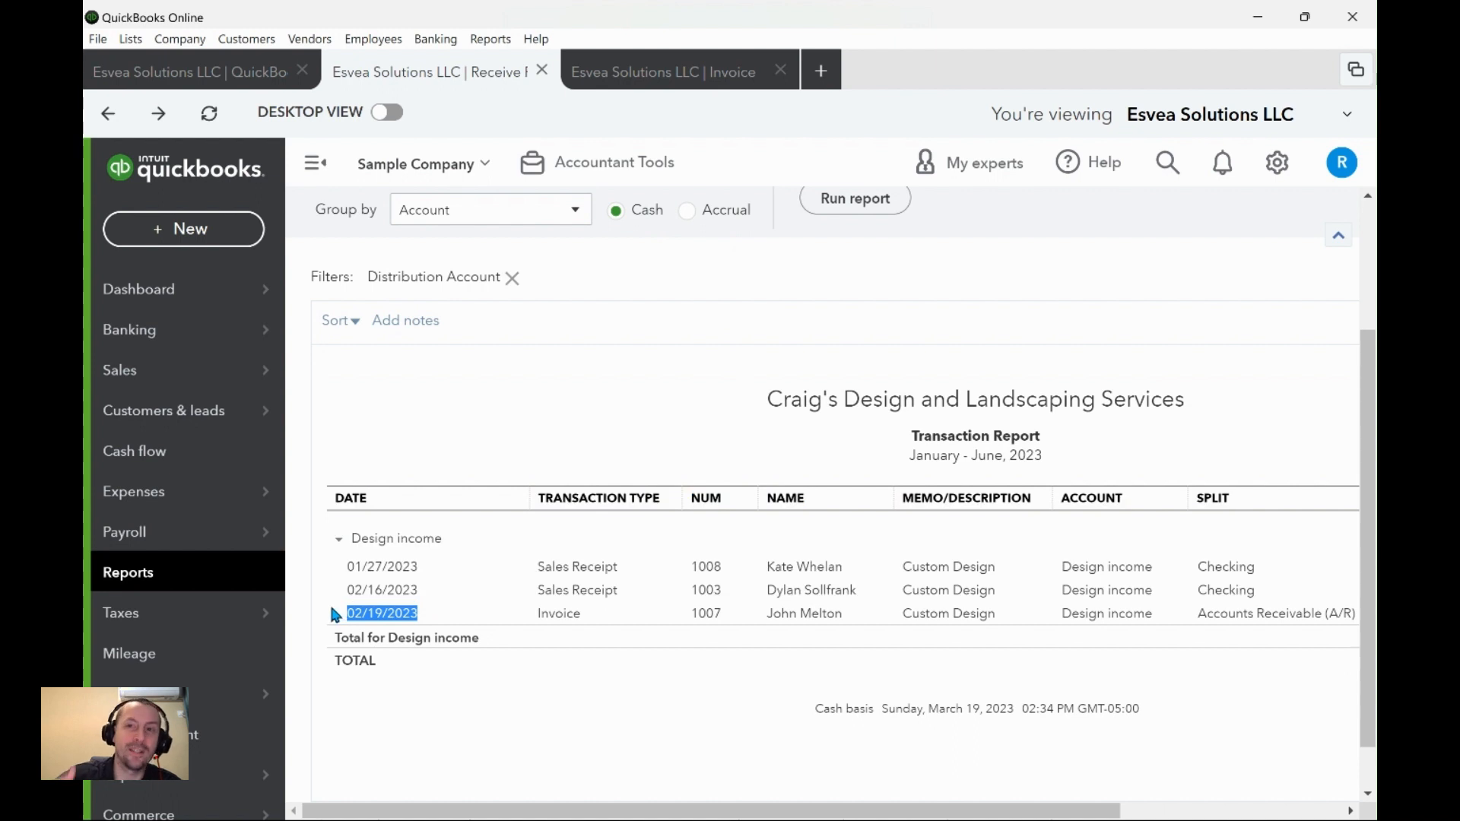
{"action": "left_click", "coordinate": [536, 386]}
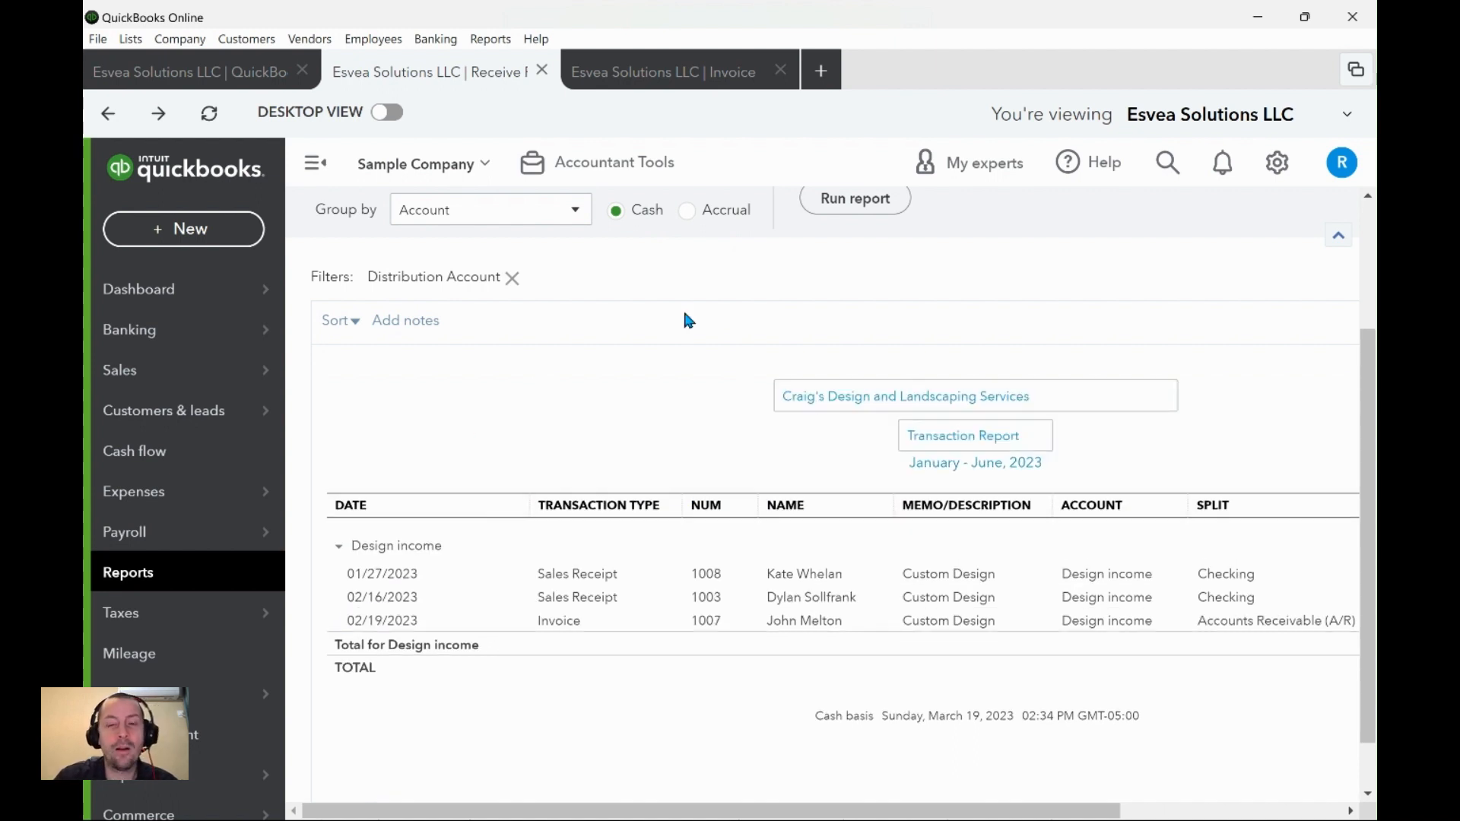
{"action": "scroll", "coordinate": [836, 380], "scroll_direction": "up", "scroll_amount": 1}
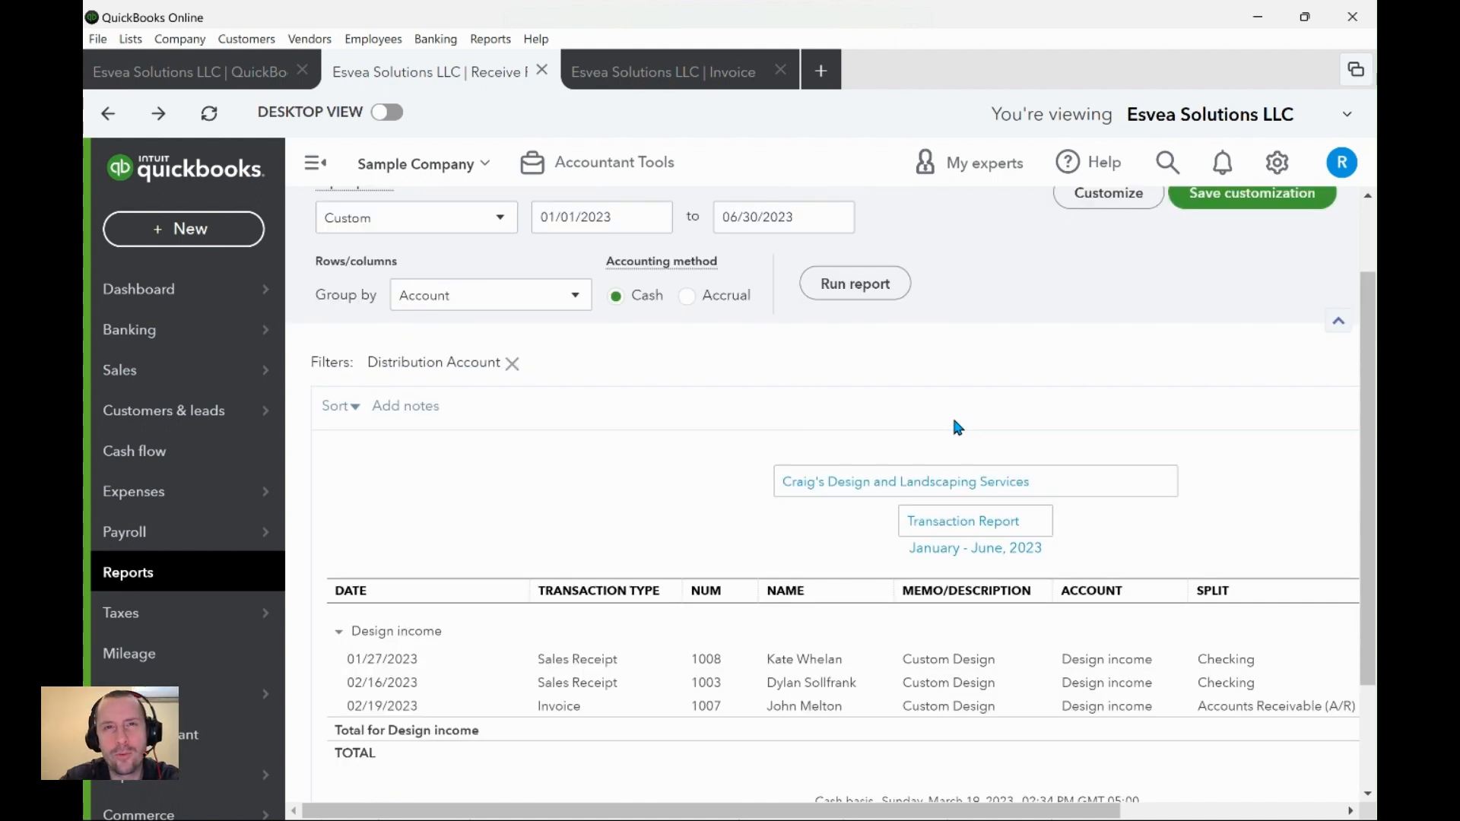